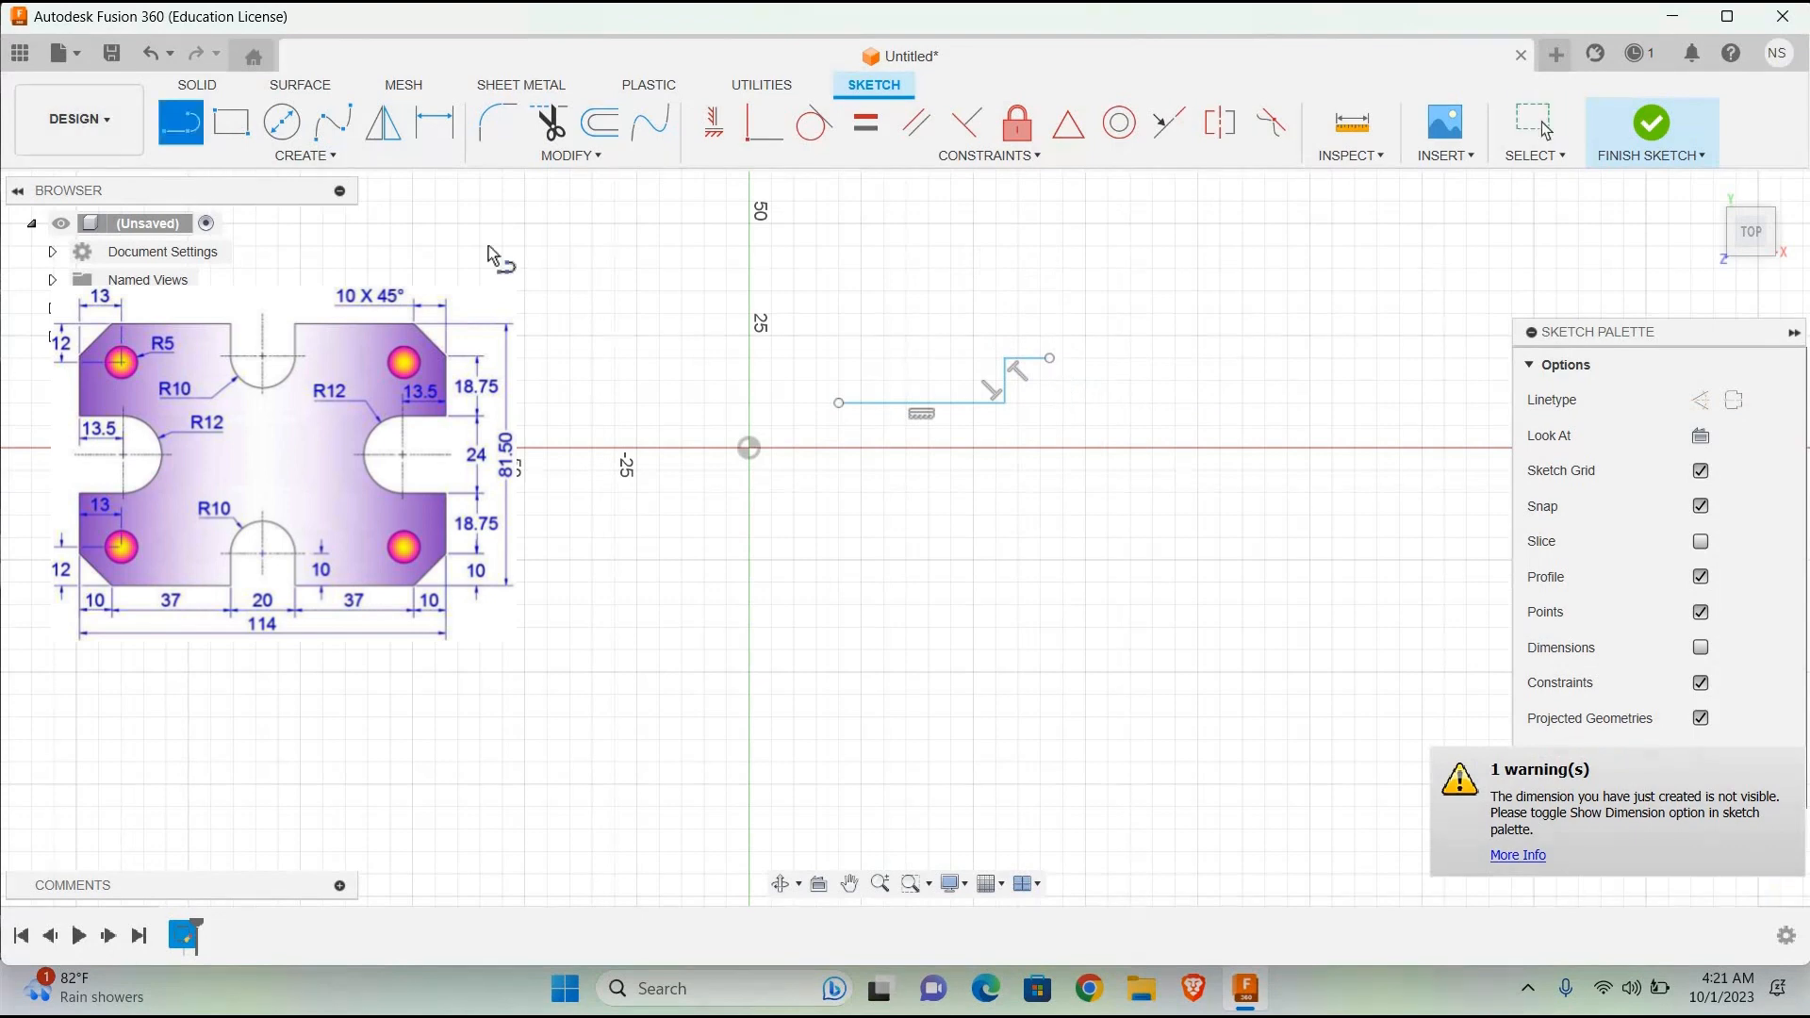
Step: Draw a 20 mm diameter circle centred on the free end of the short upper line, and delete that line
left_click(231, 122)
key("c")
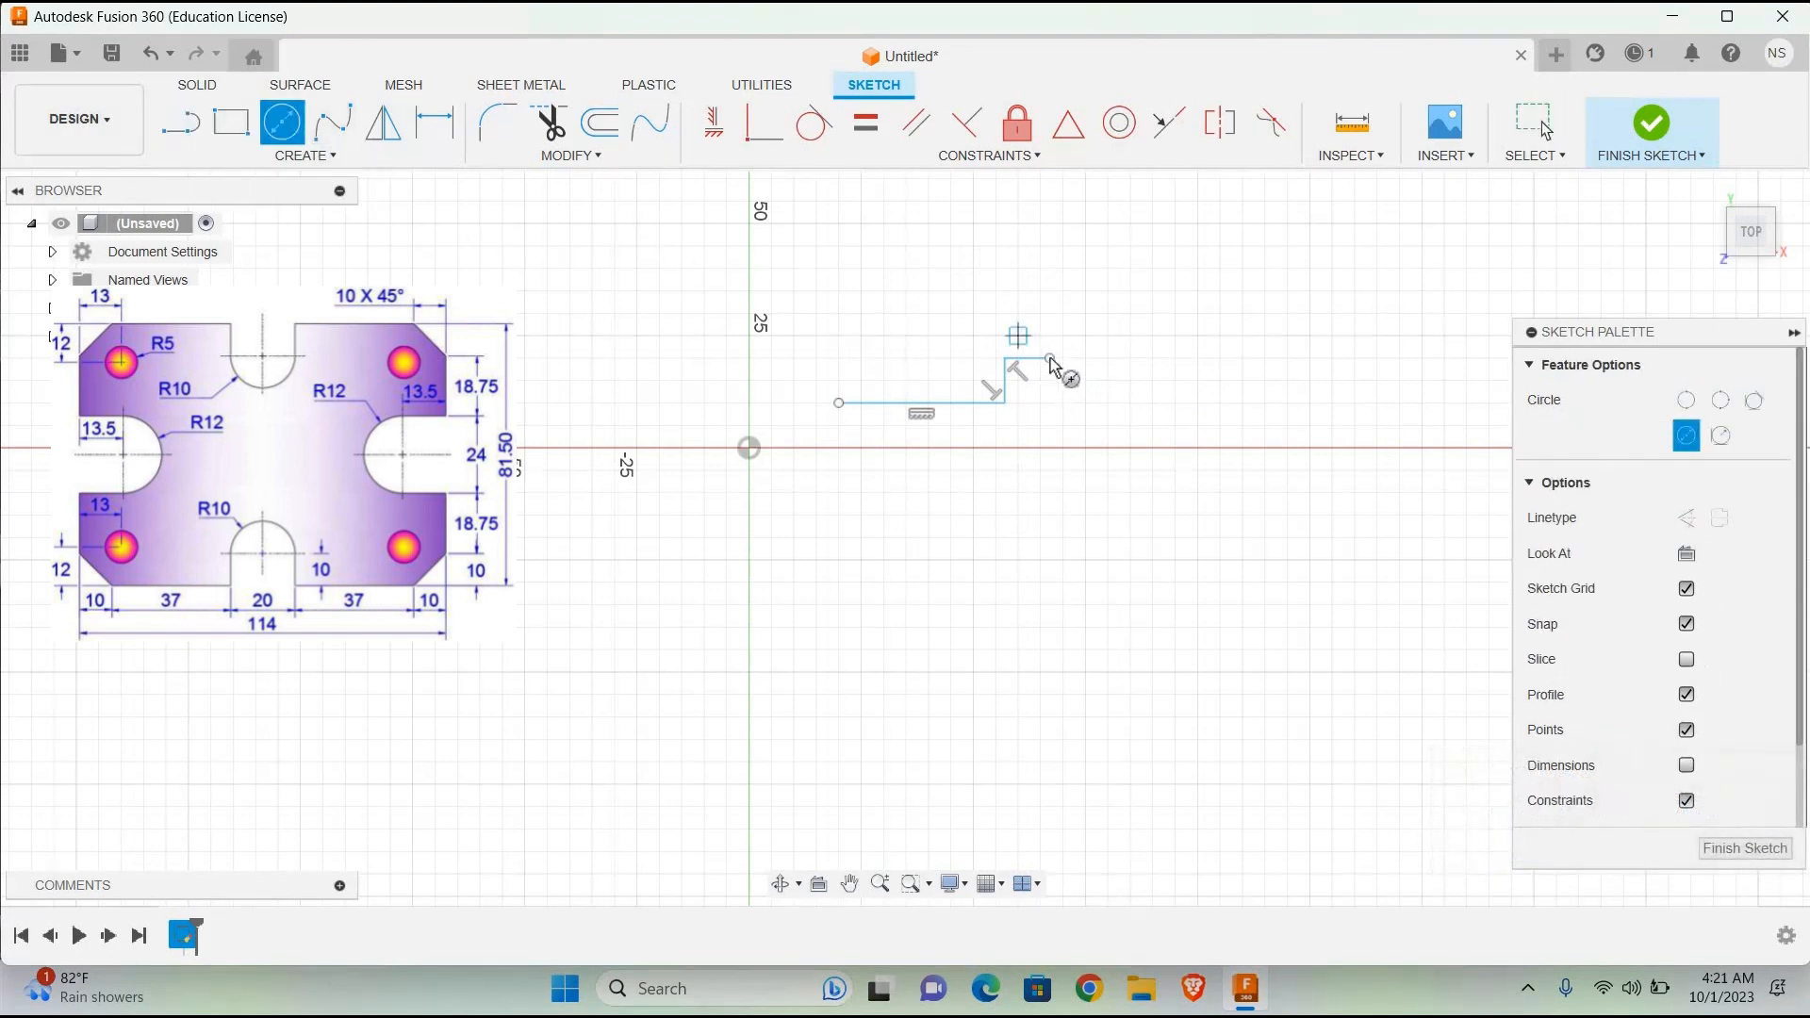
left_click(1050, 358)
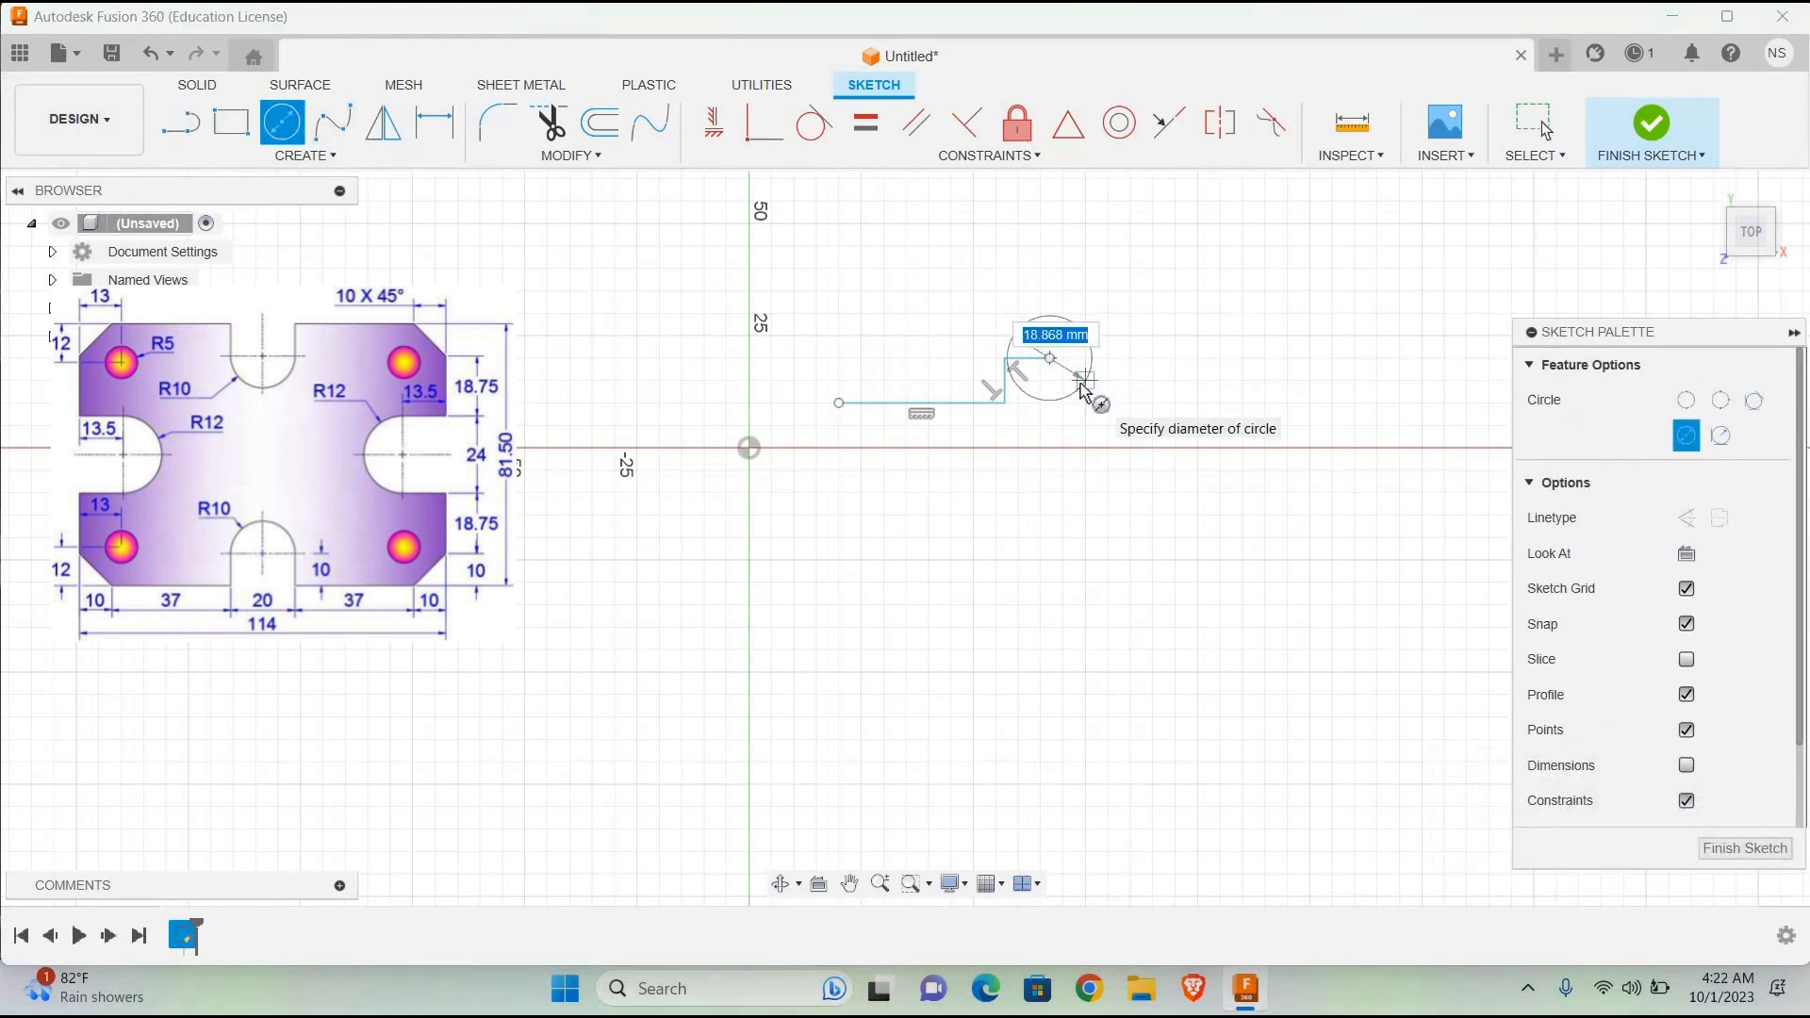
type("20")
key("Return")
key("Escape")
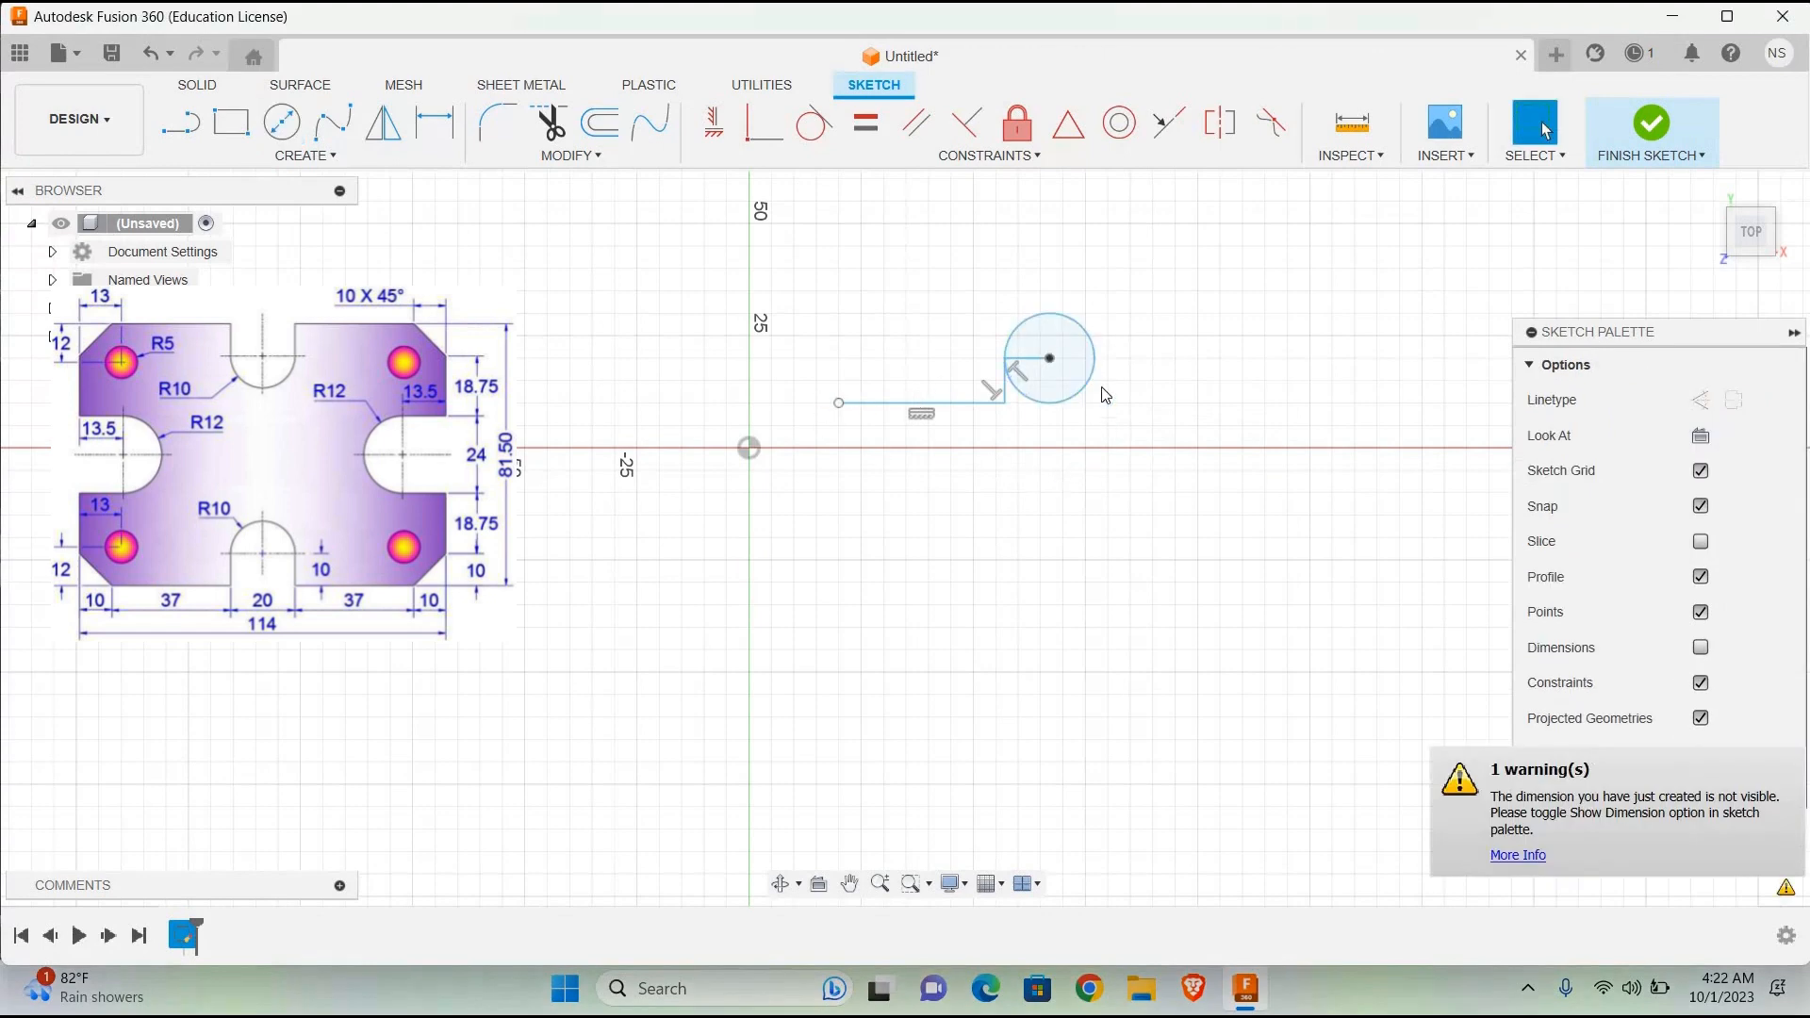
left_click(1030, 365)
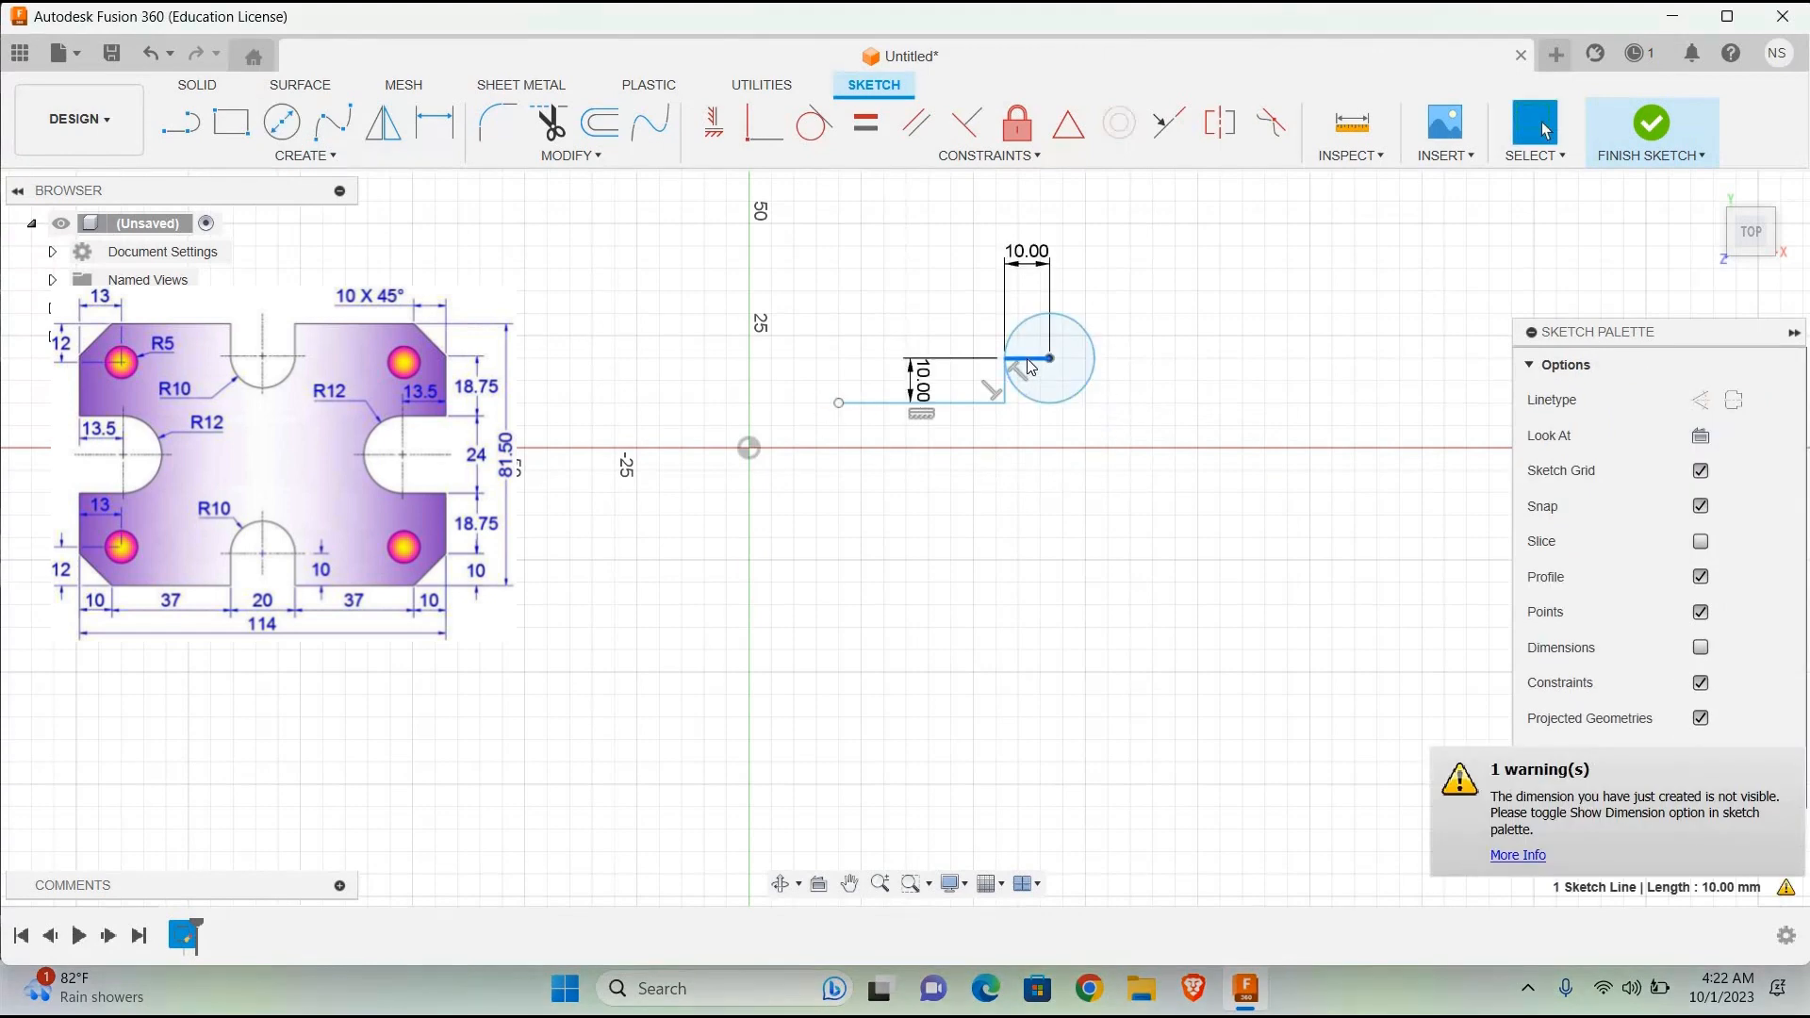
key("Delete")
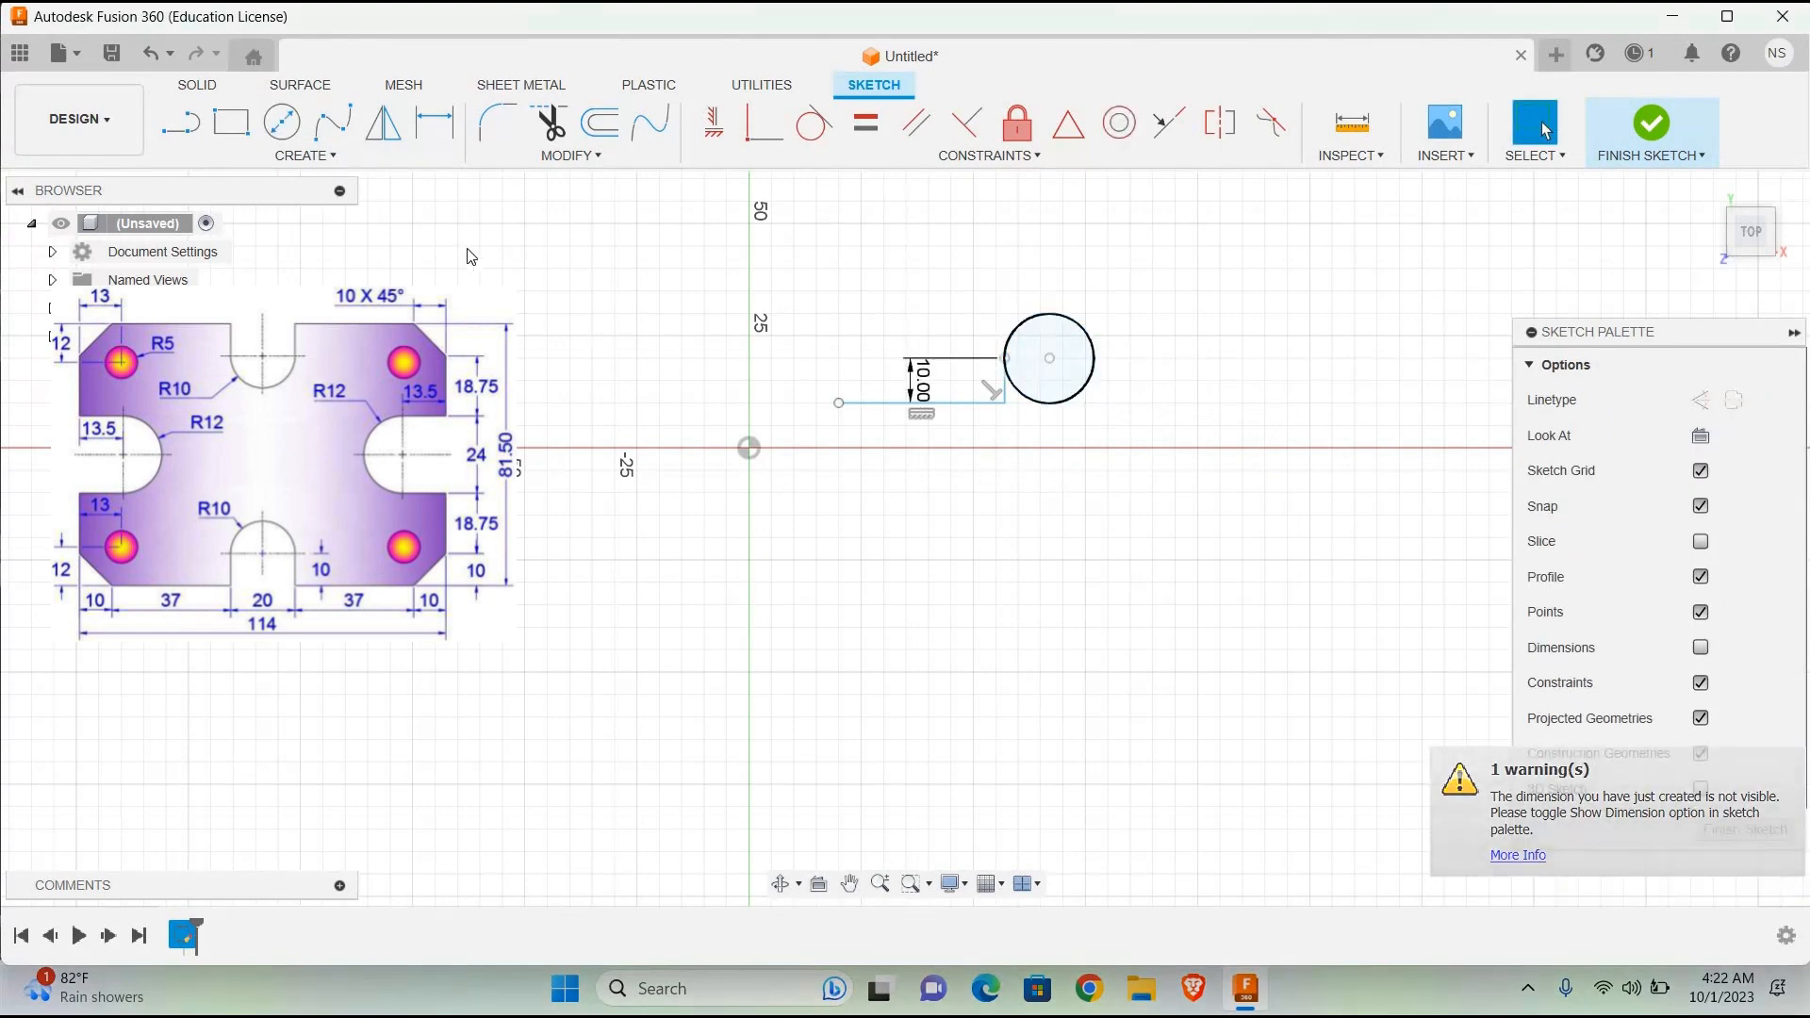
Step: Draw a 10 mm vertical line down from the circle's right quadrant and trim away the circle's lower half
key("l")
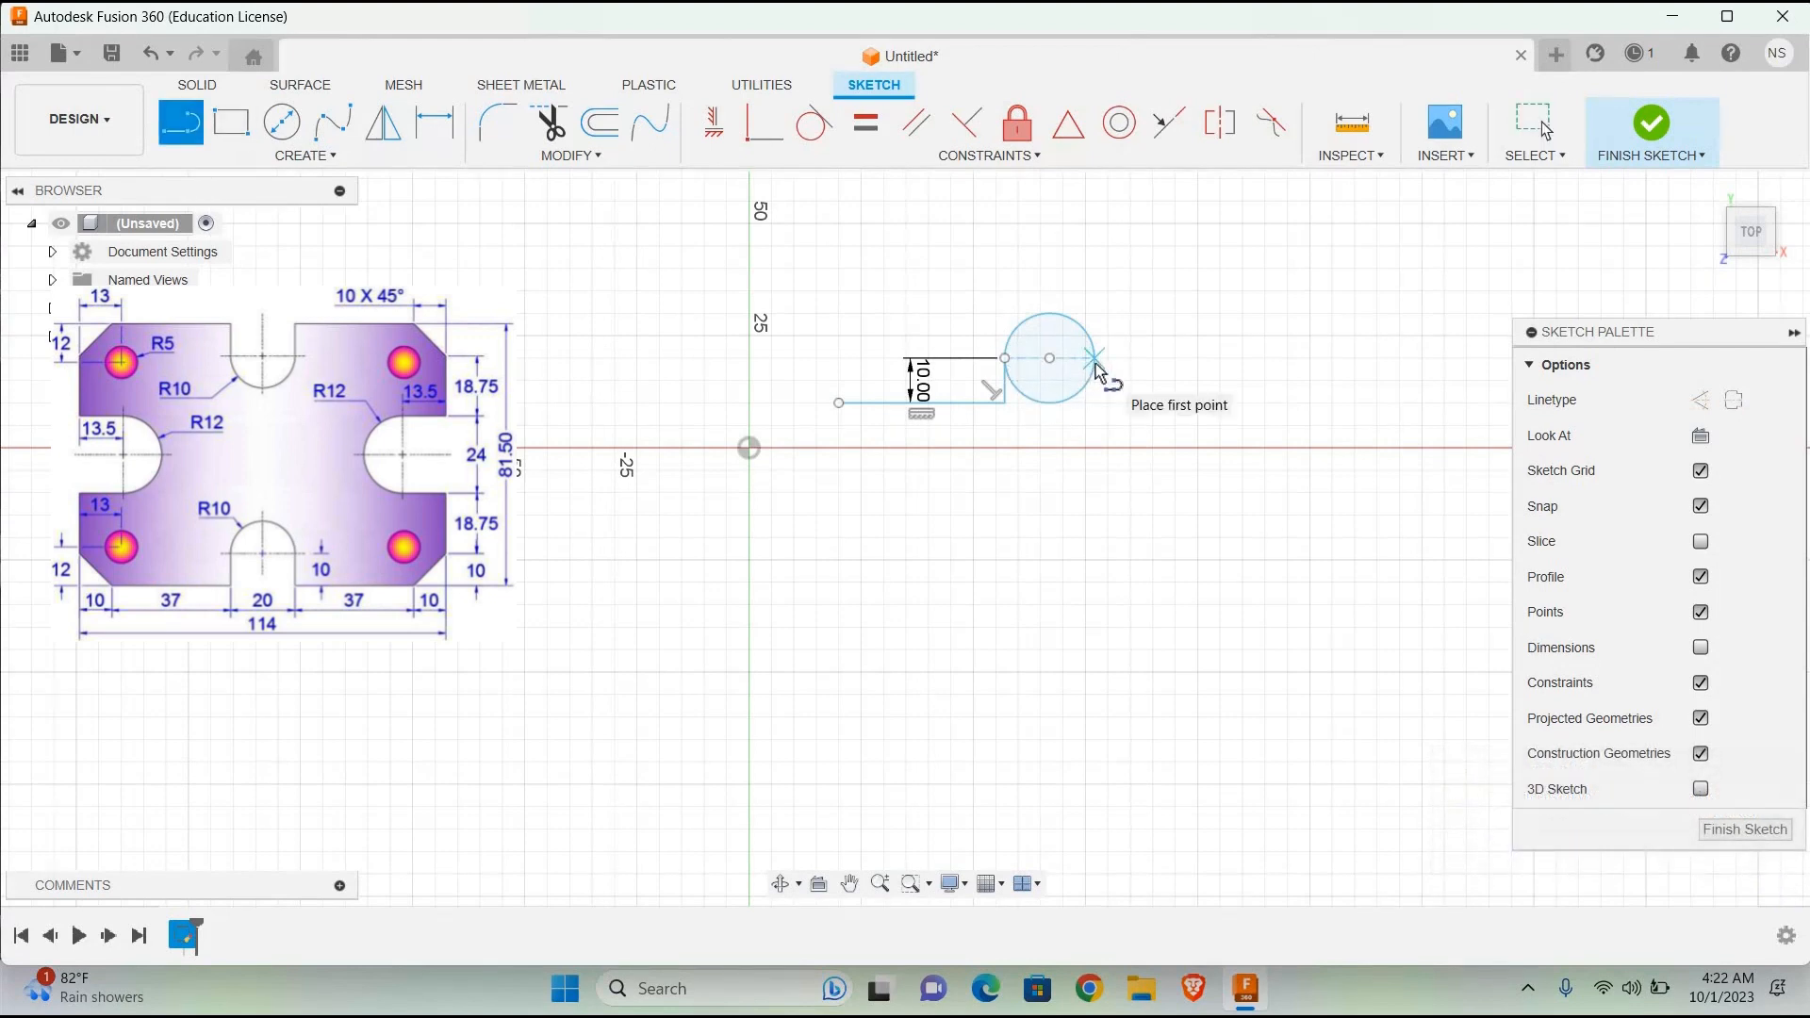
left_click(1095, 403)
key("Return")
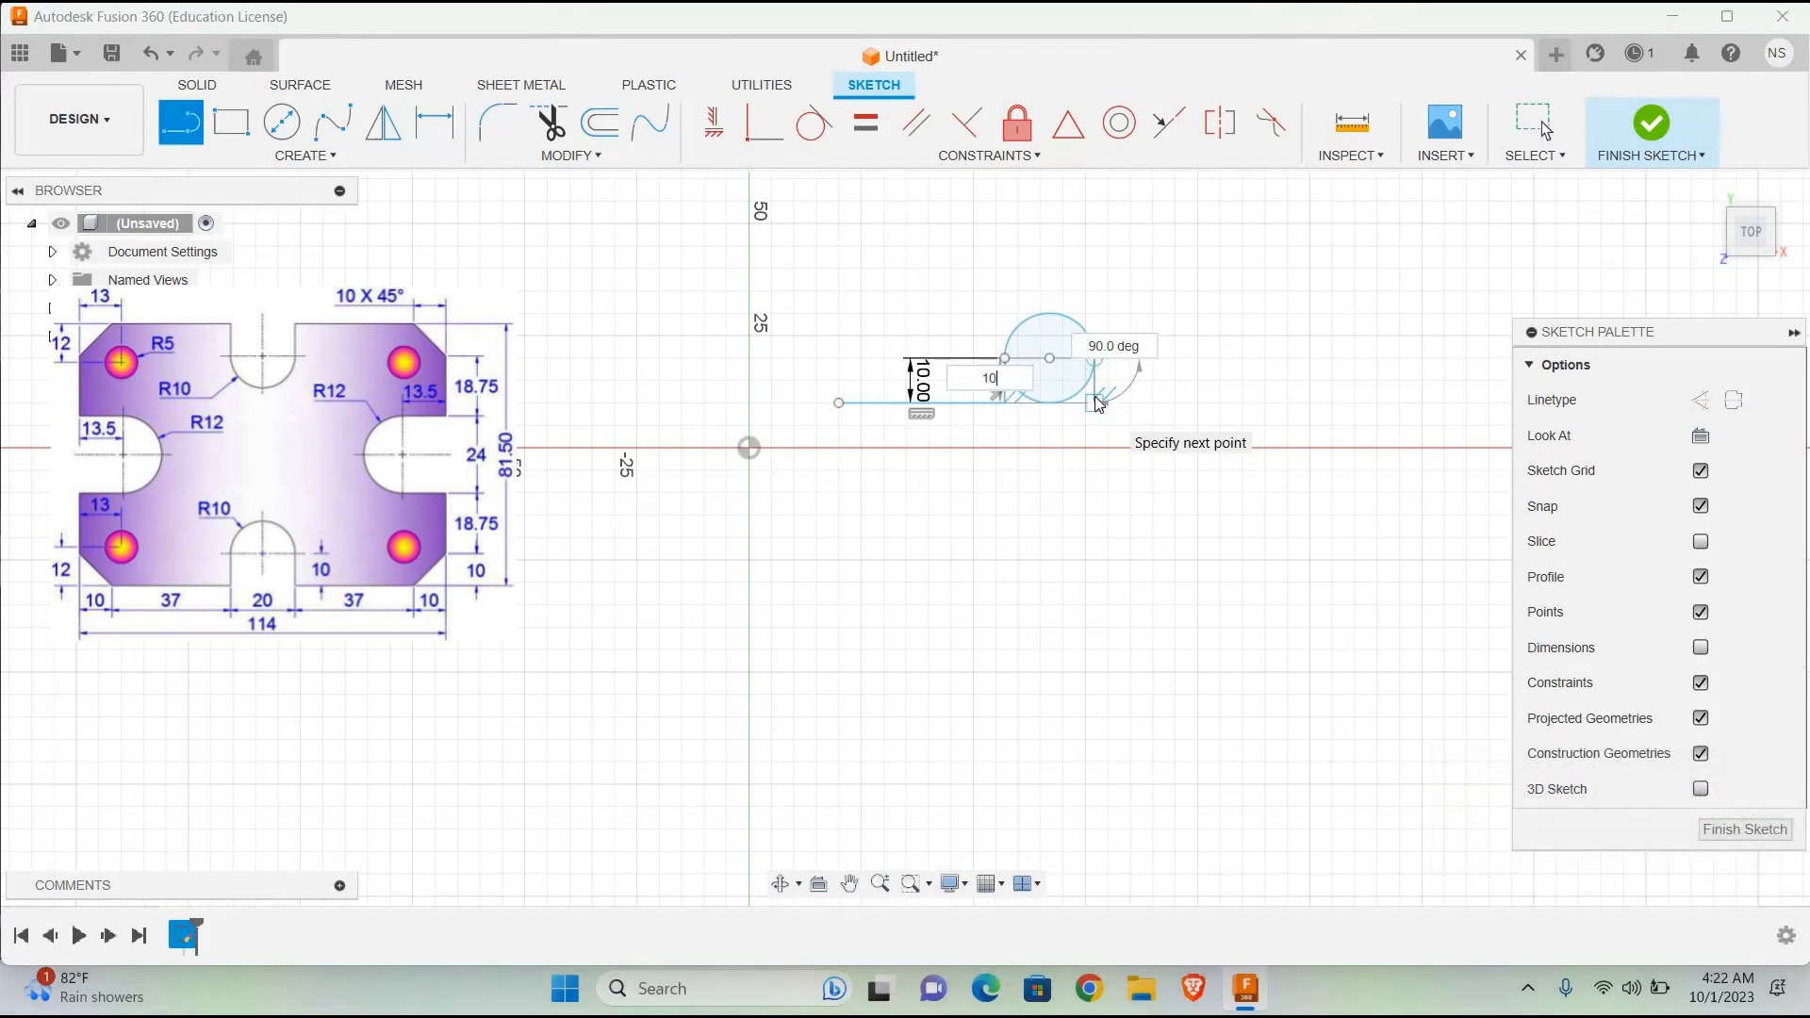
key("Escape")
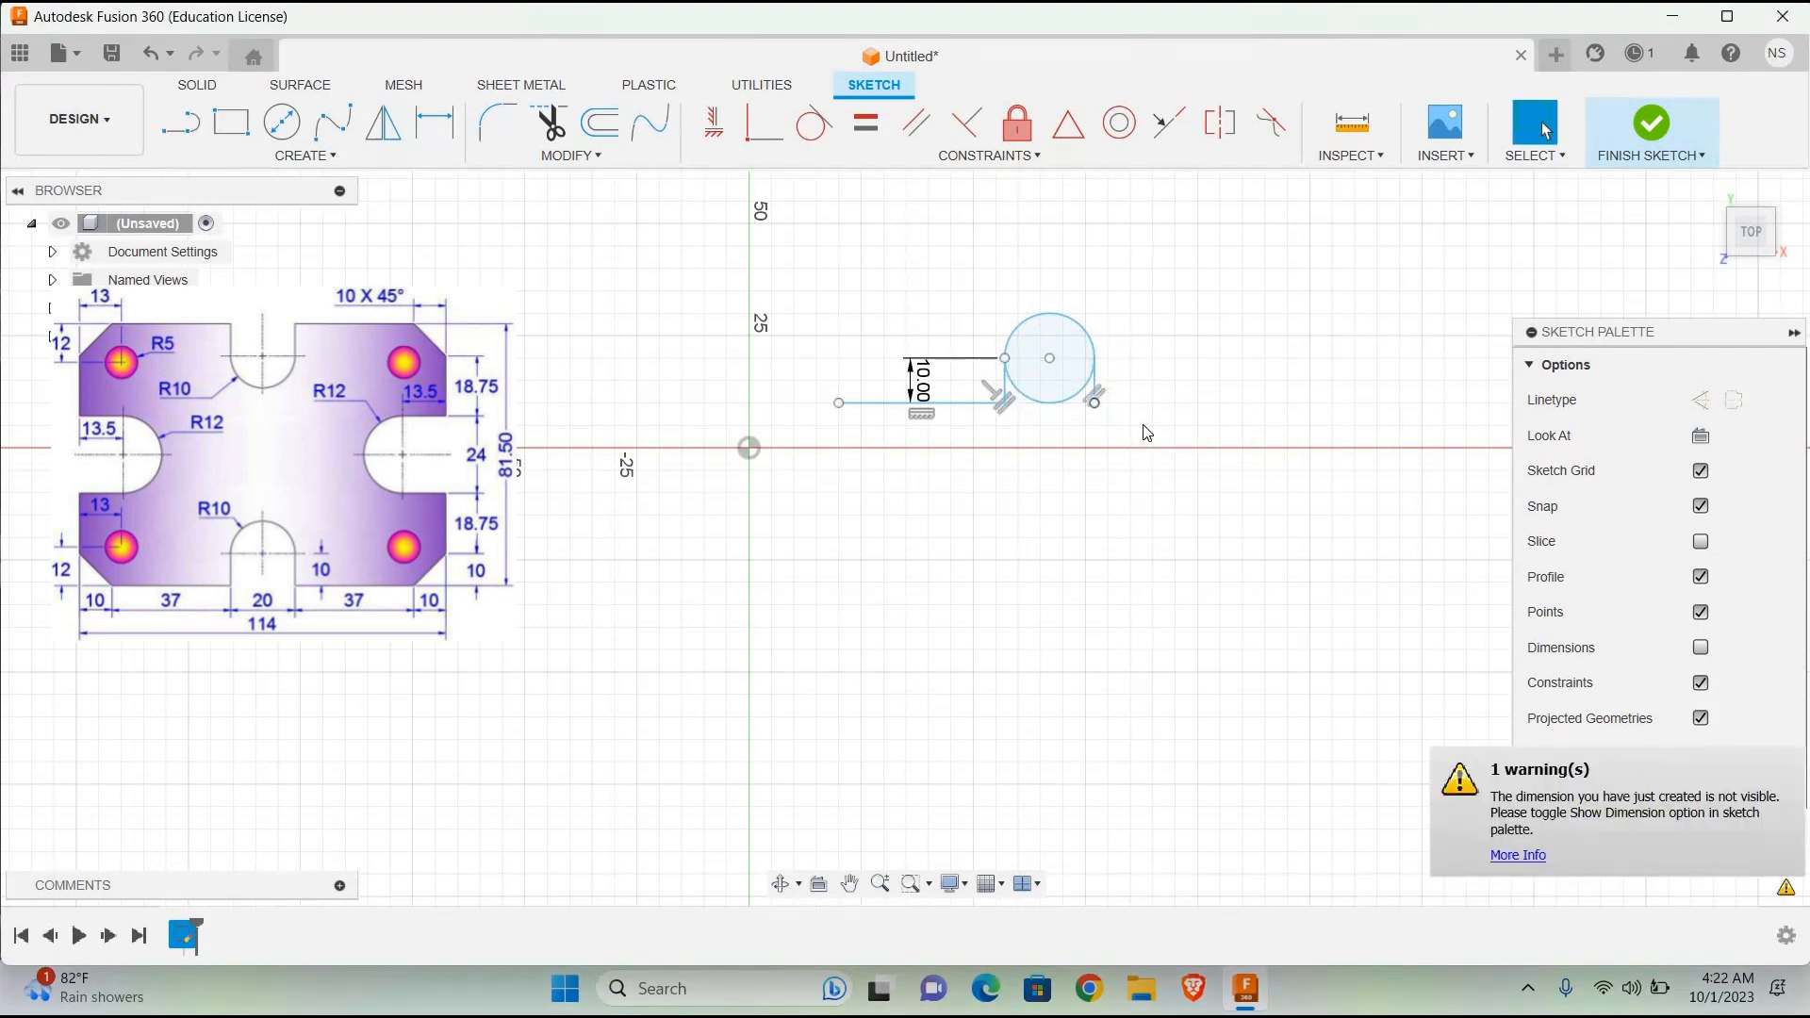
left_click(560, 120)
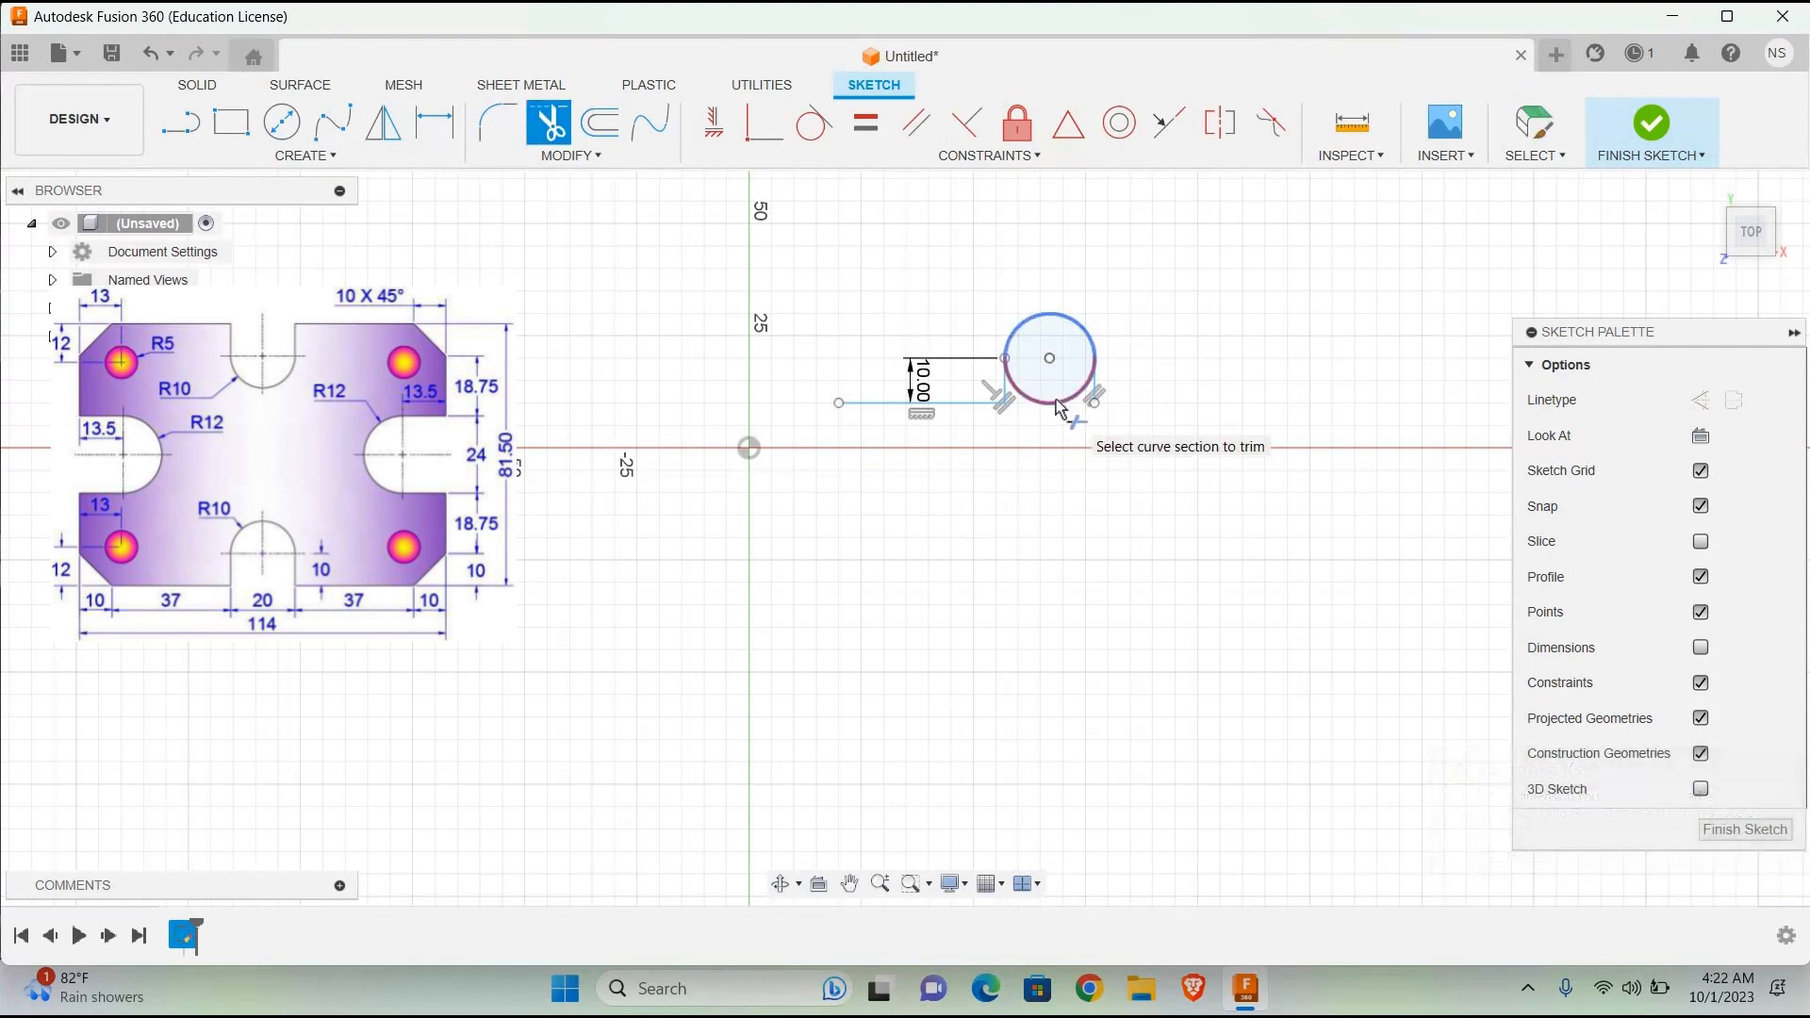
left_click(1060, 408)
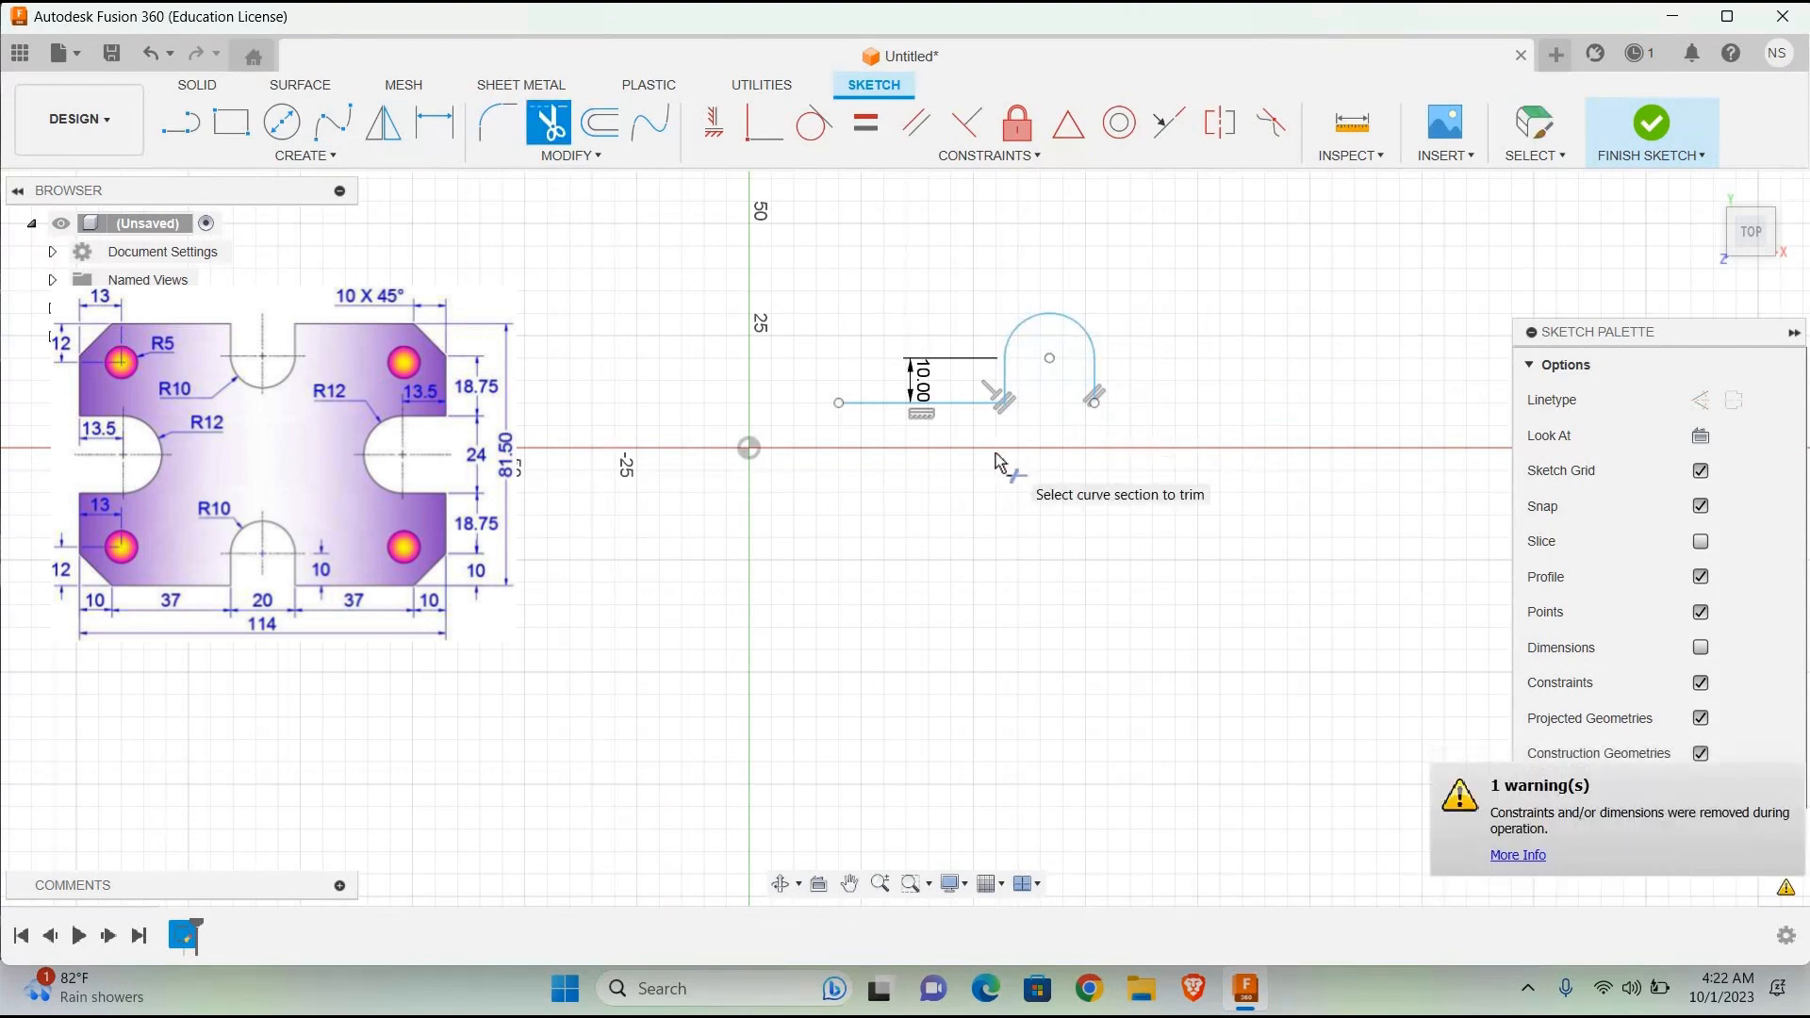
Step: Draw a 37 mm horizontal line to the right from the lower end of the slot's right side
key("l")
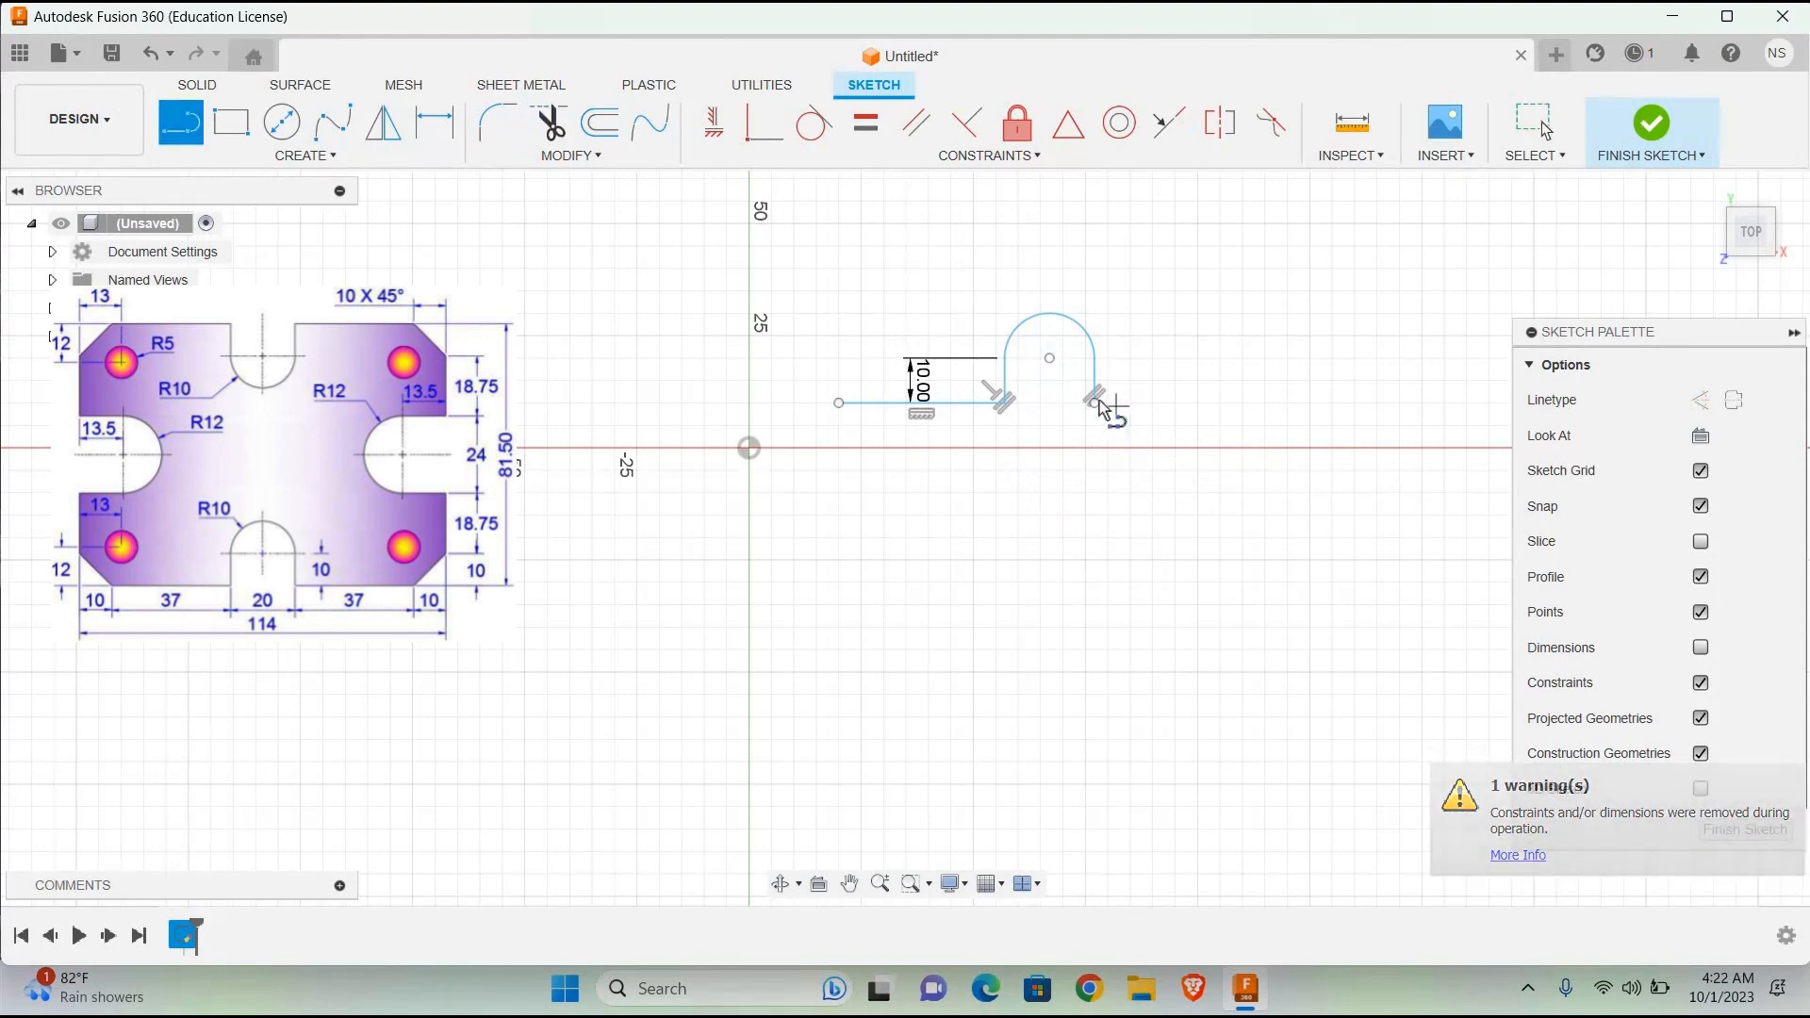
left_click(1094, 402)
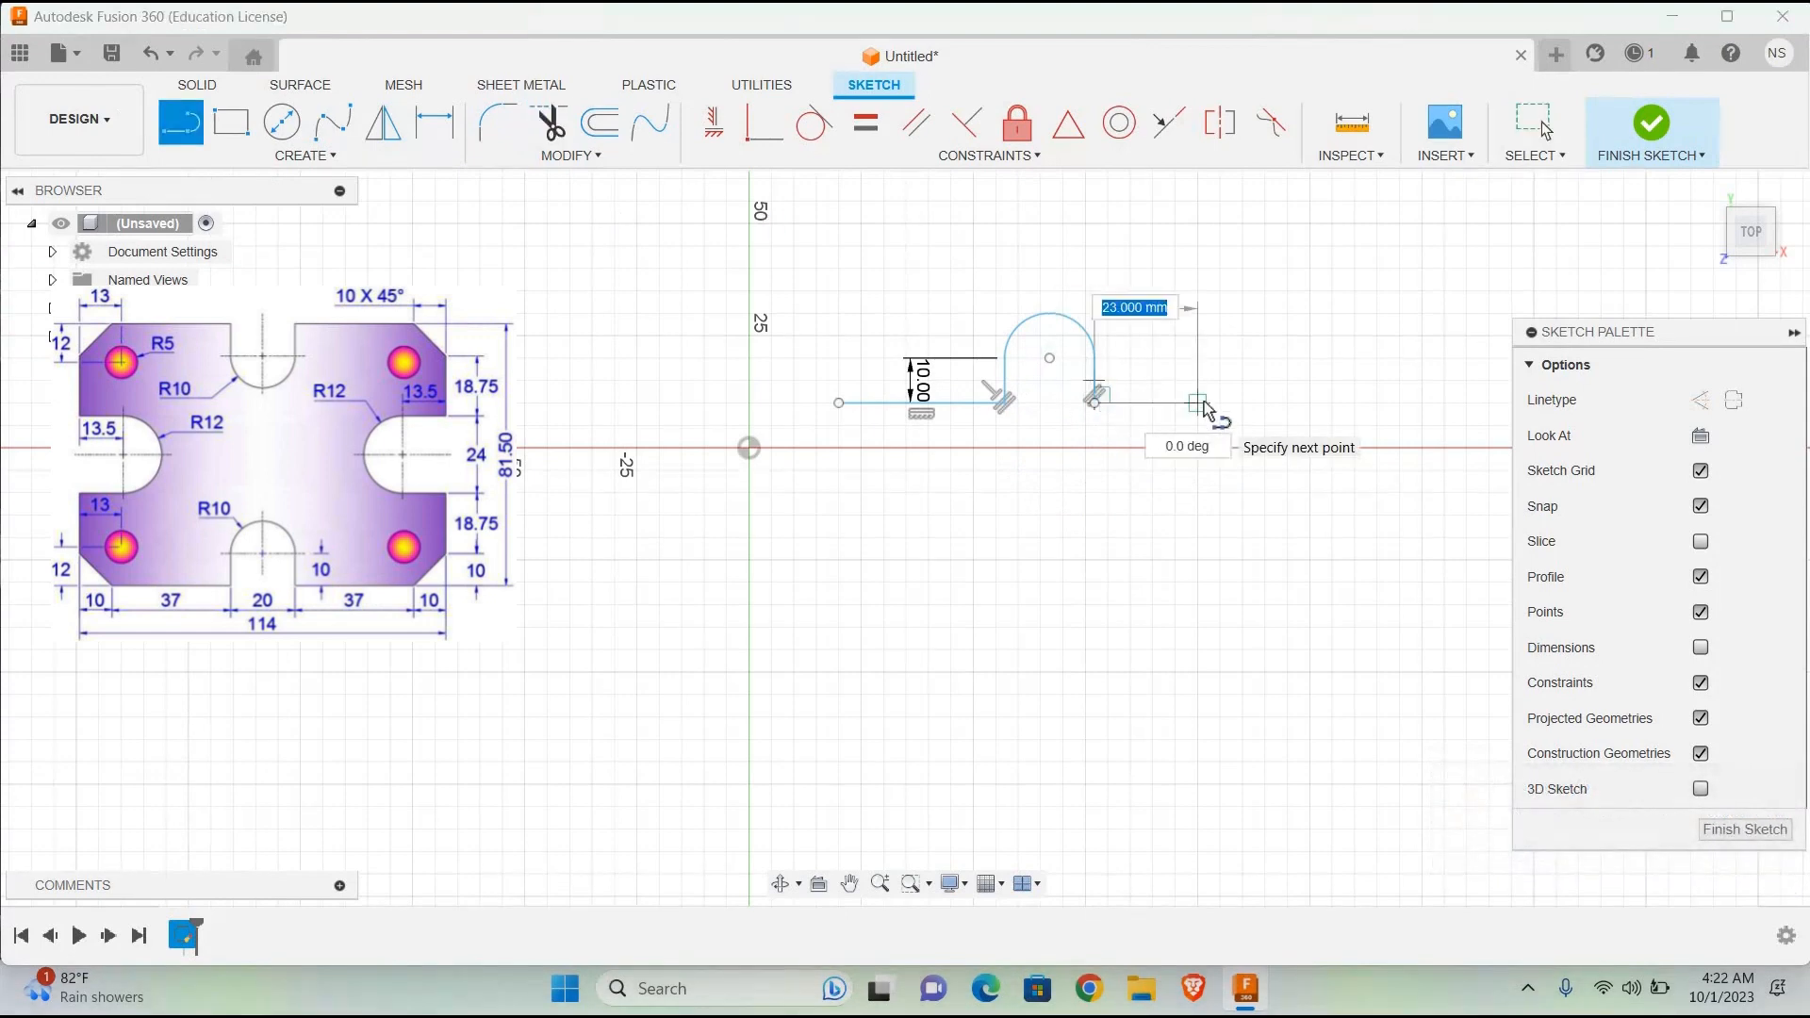
type("37")
key("Return")
key("Escape")
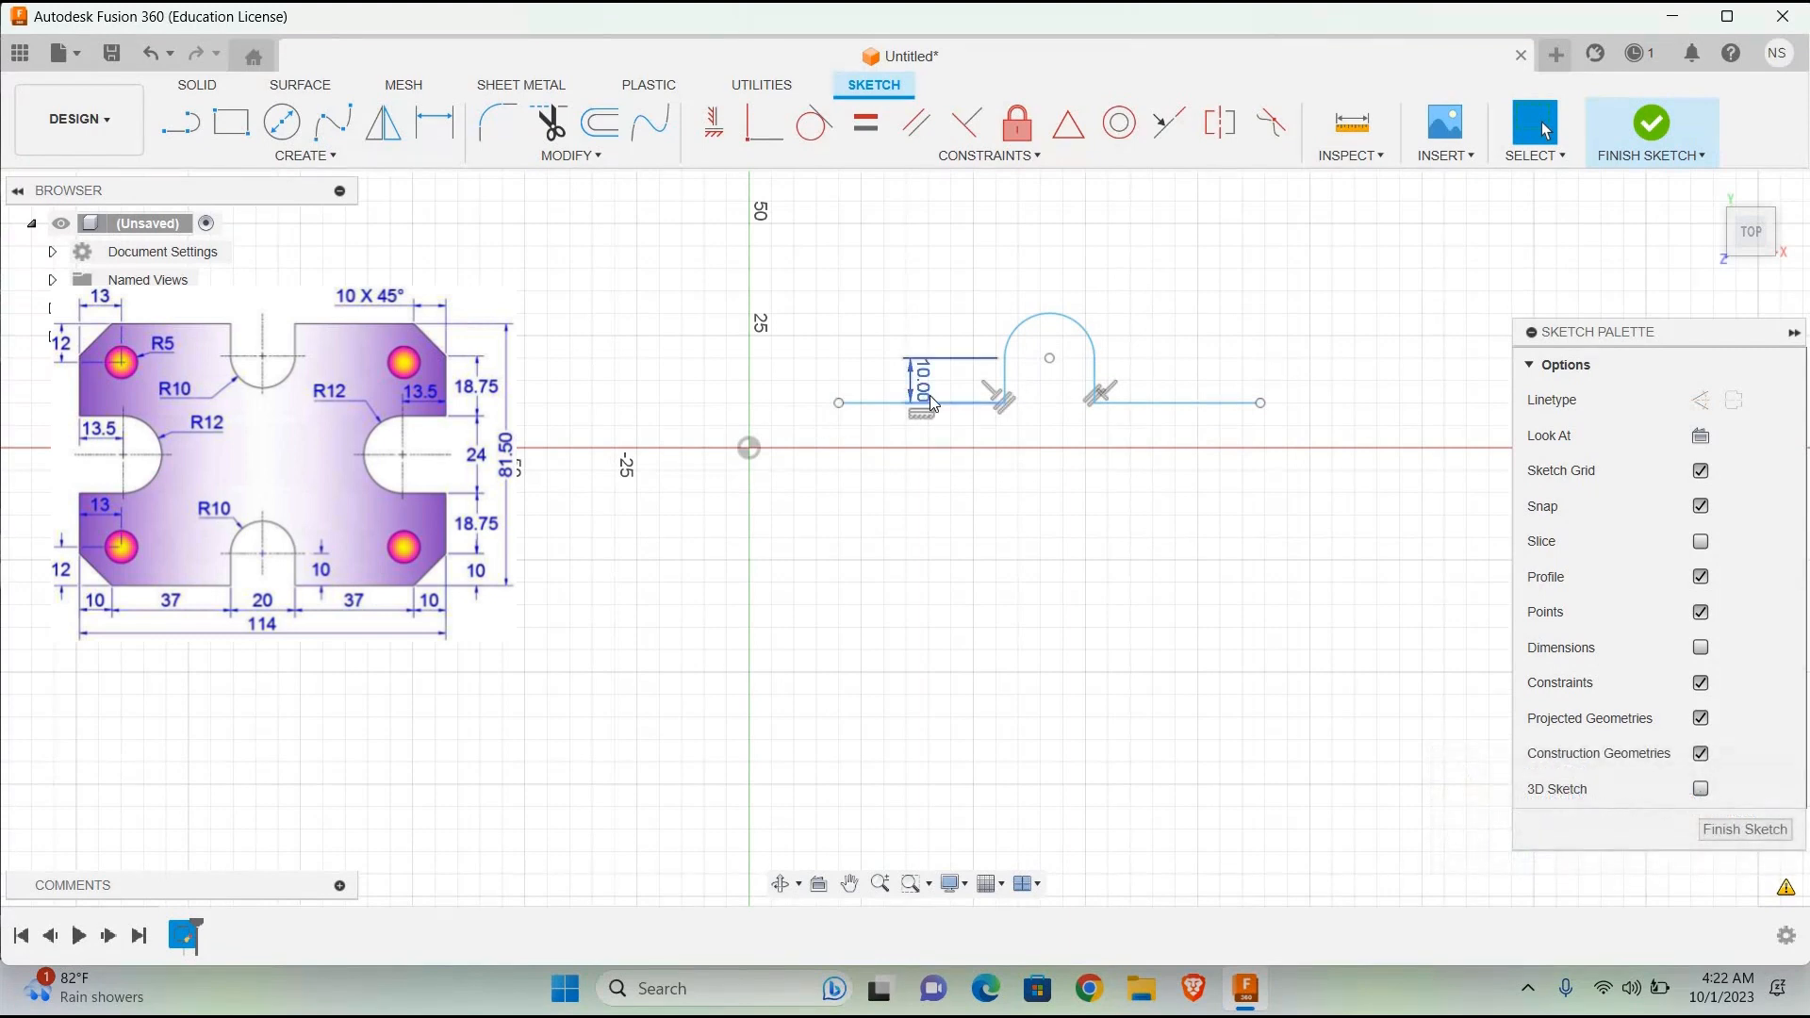
Step: Draw a vertical line about 15 mm long upward from the right end of the 37 mm line
left_click(192, 122)
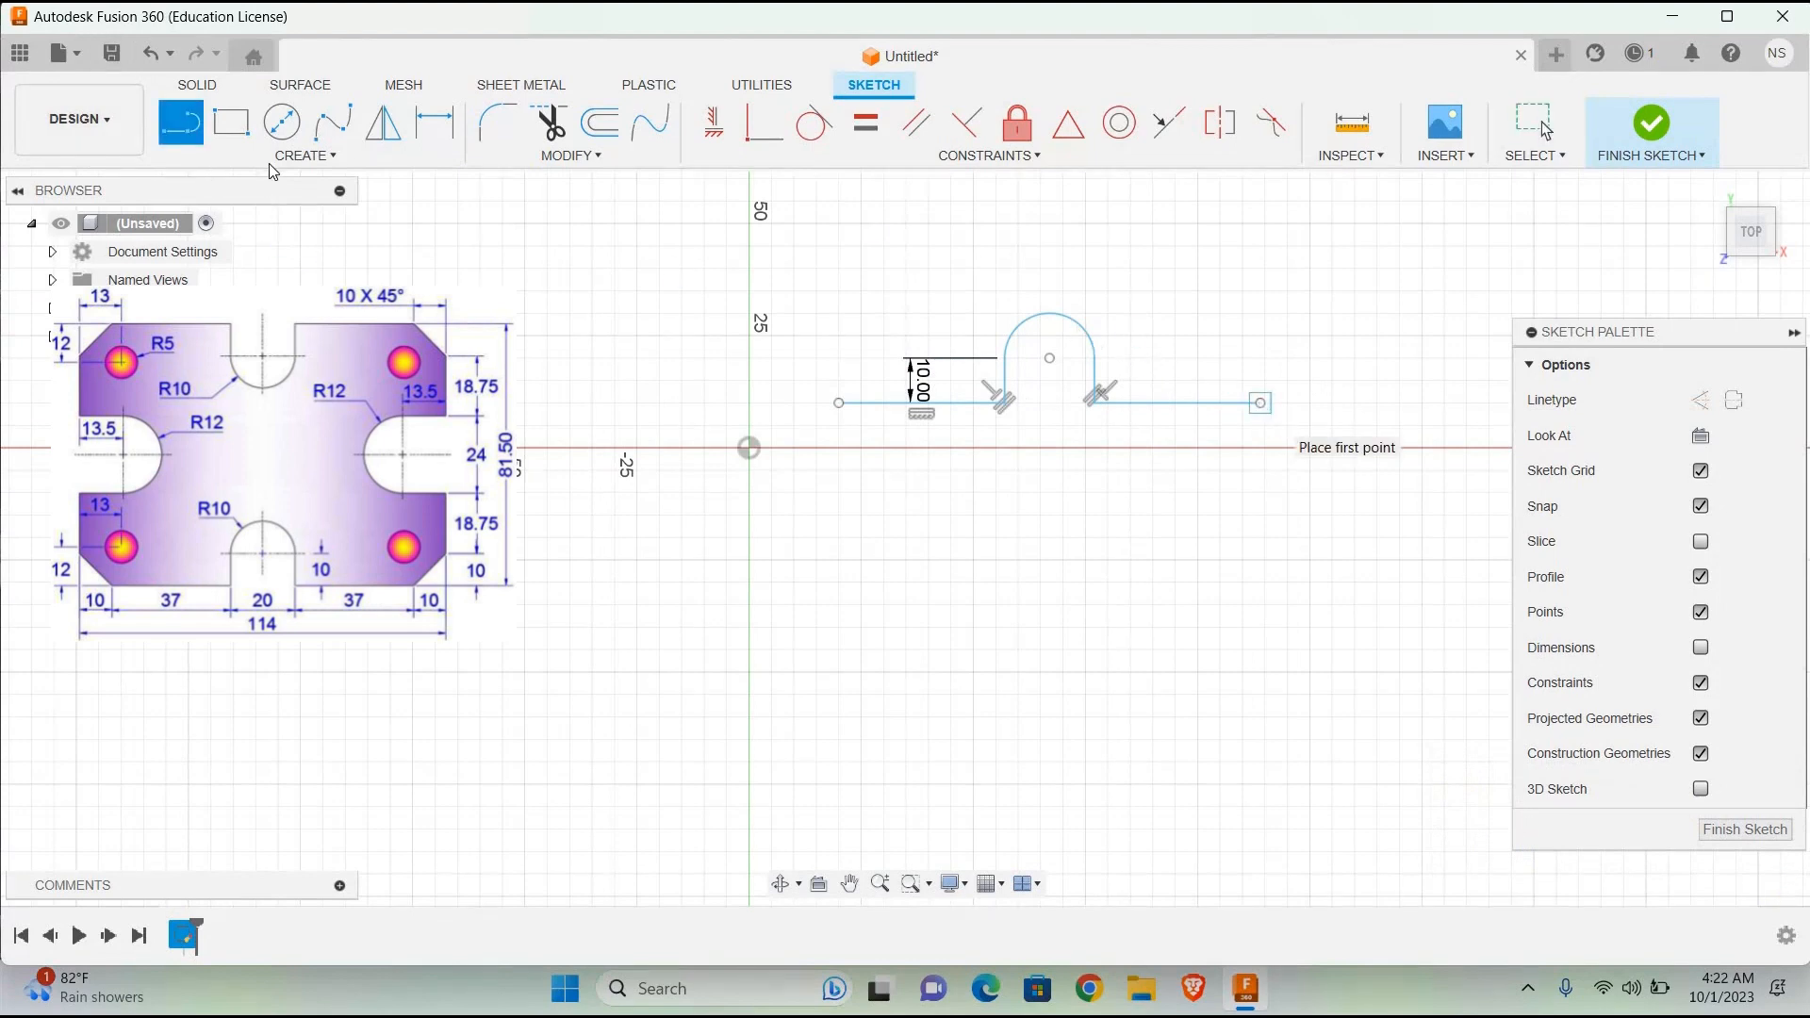
left_click(1261, 404)
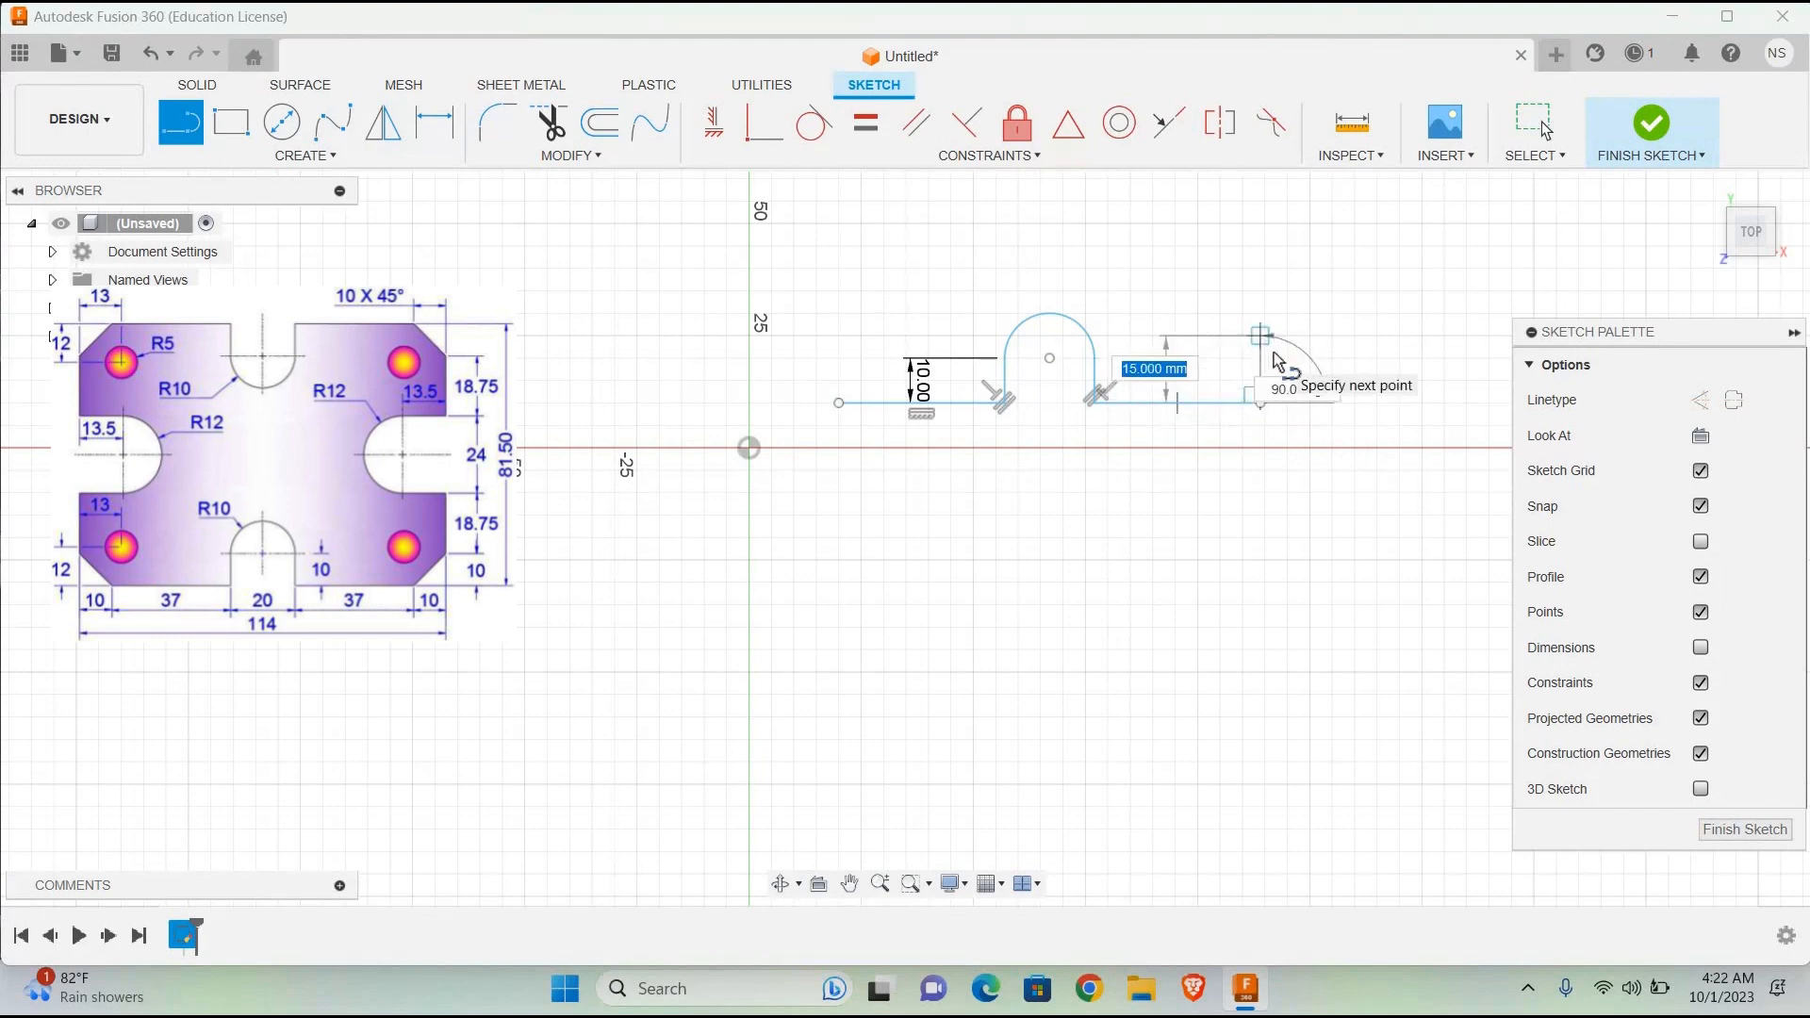
left_click(1262, 336)
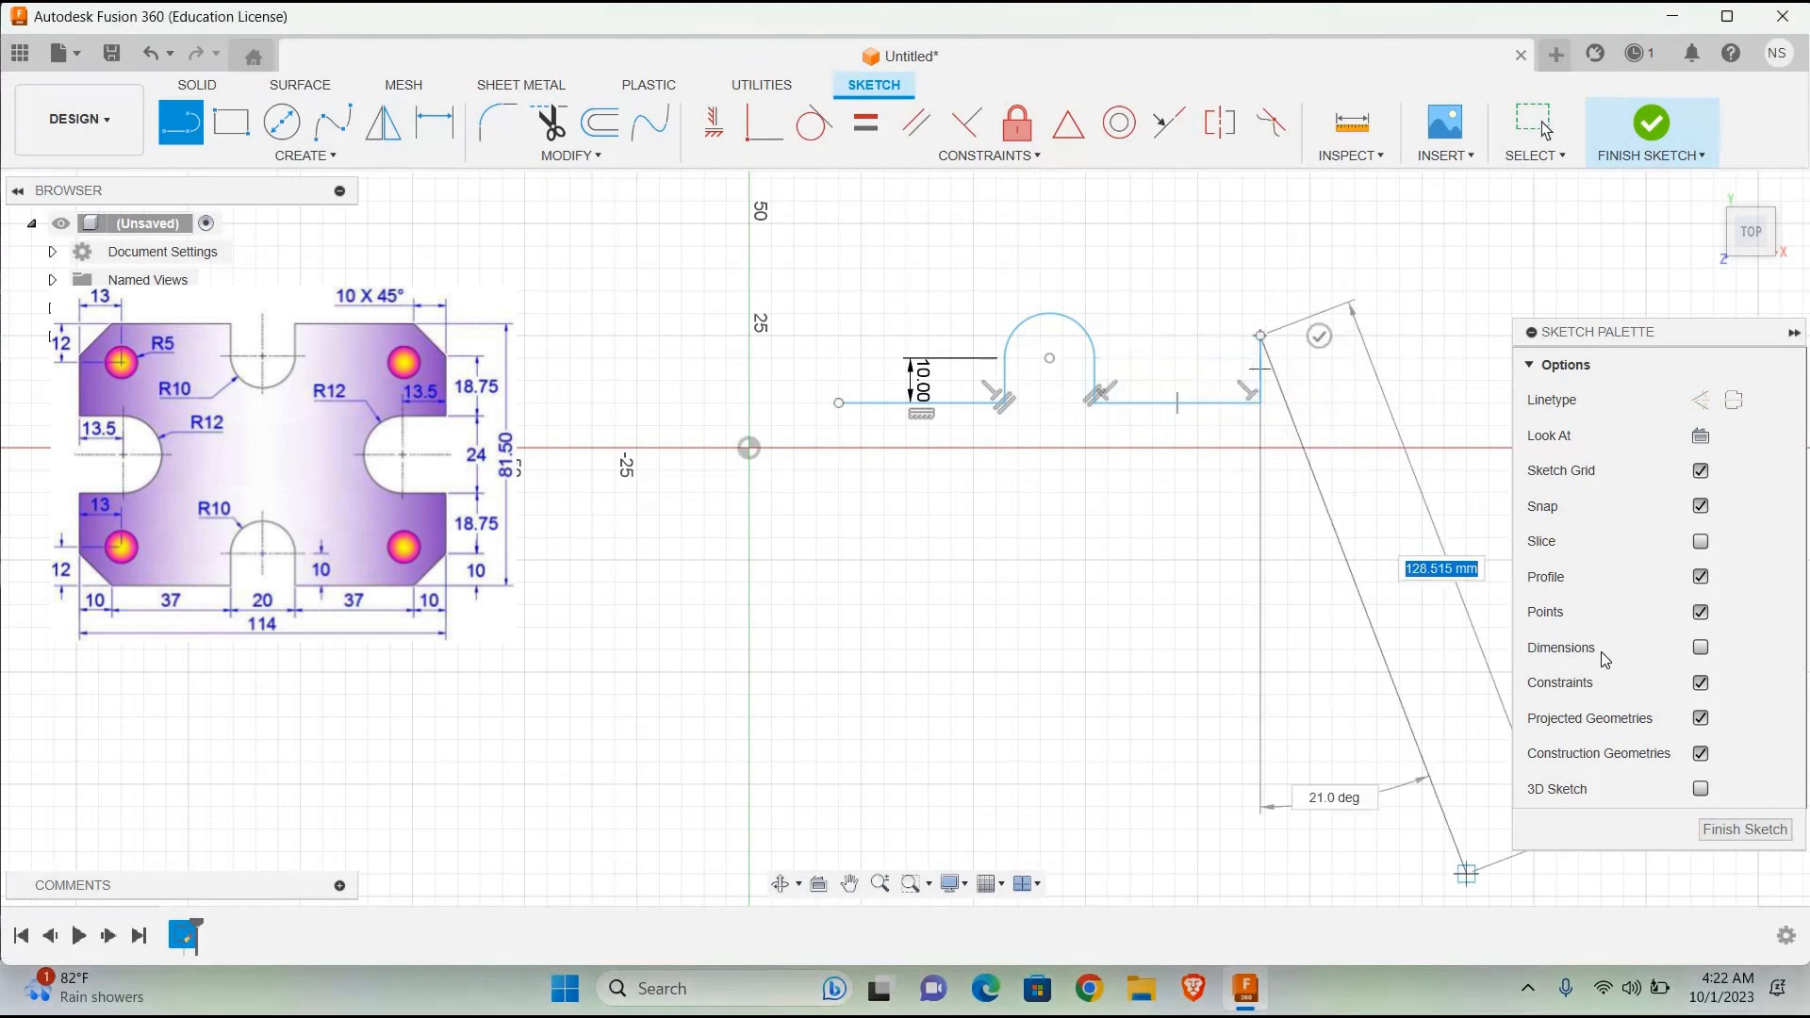
left_click(1545, 130)
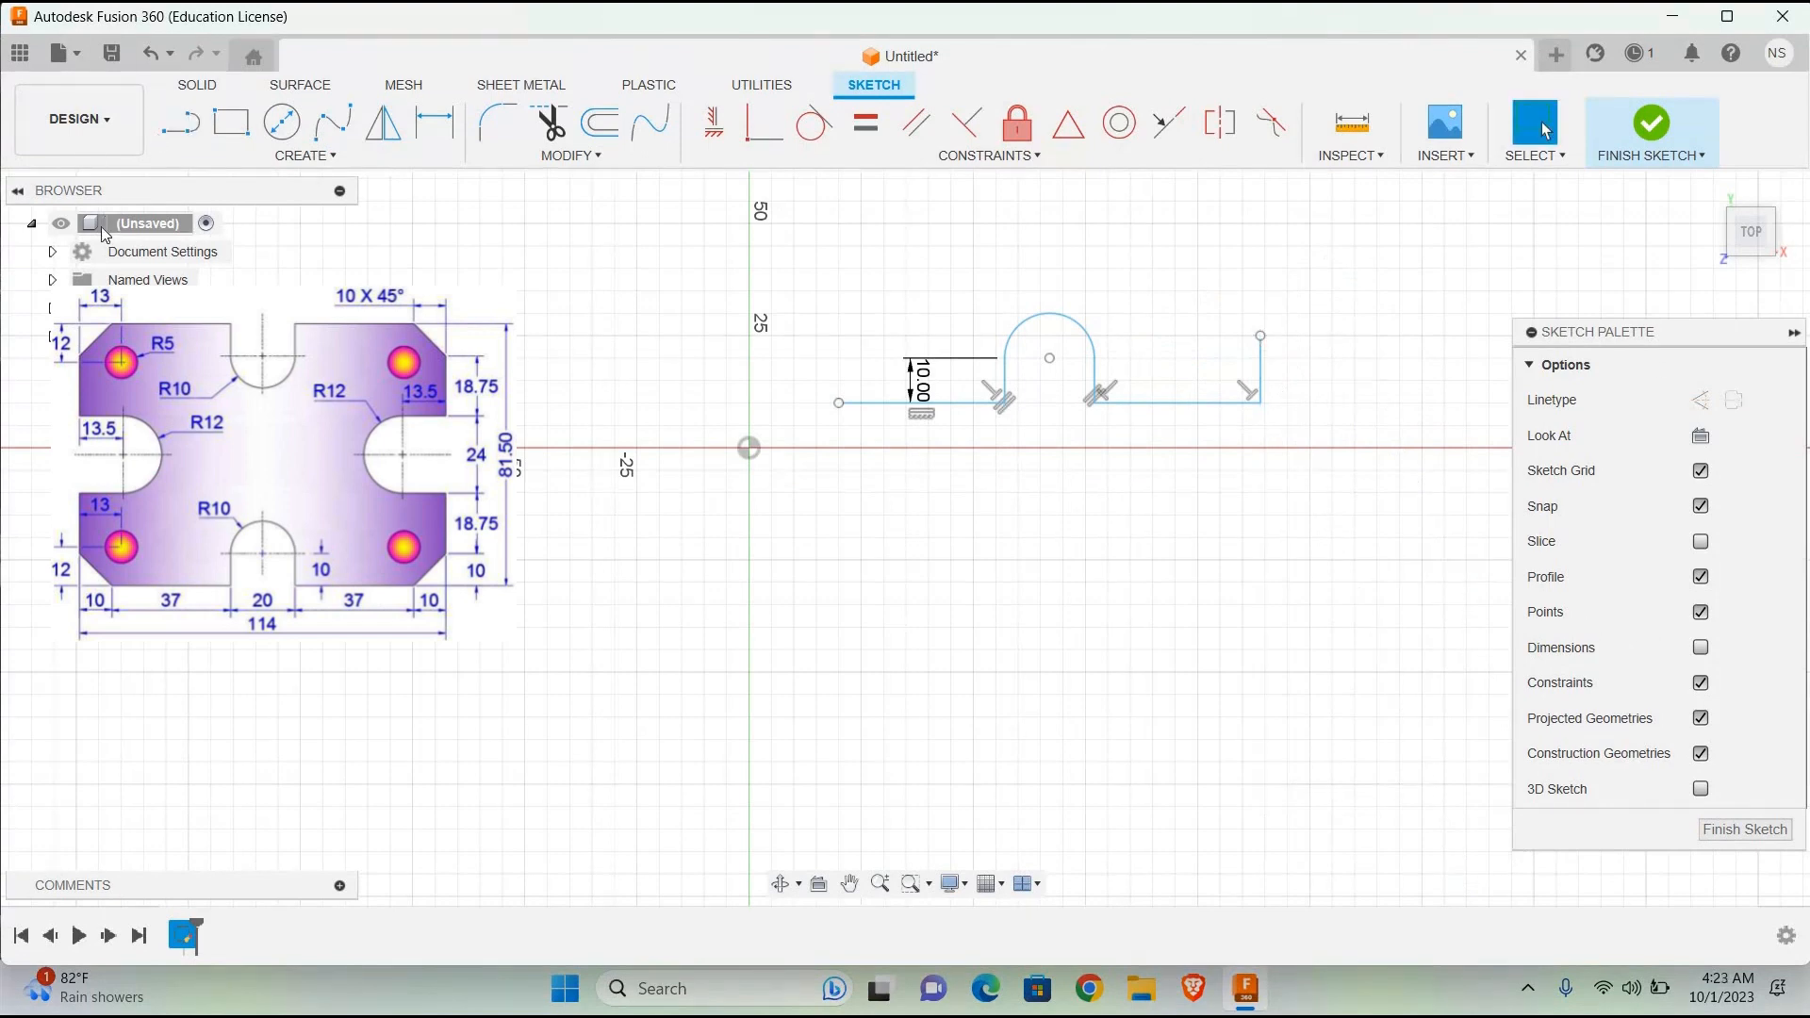
Step: Extend the base edge with a 10 mm horizontal line to the right from the foot of the 15 mm vertical line
left_click(179, 123)
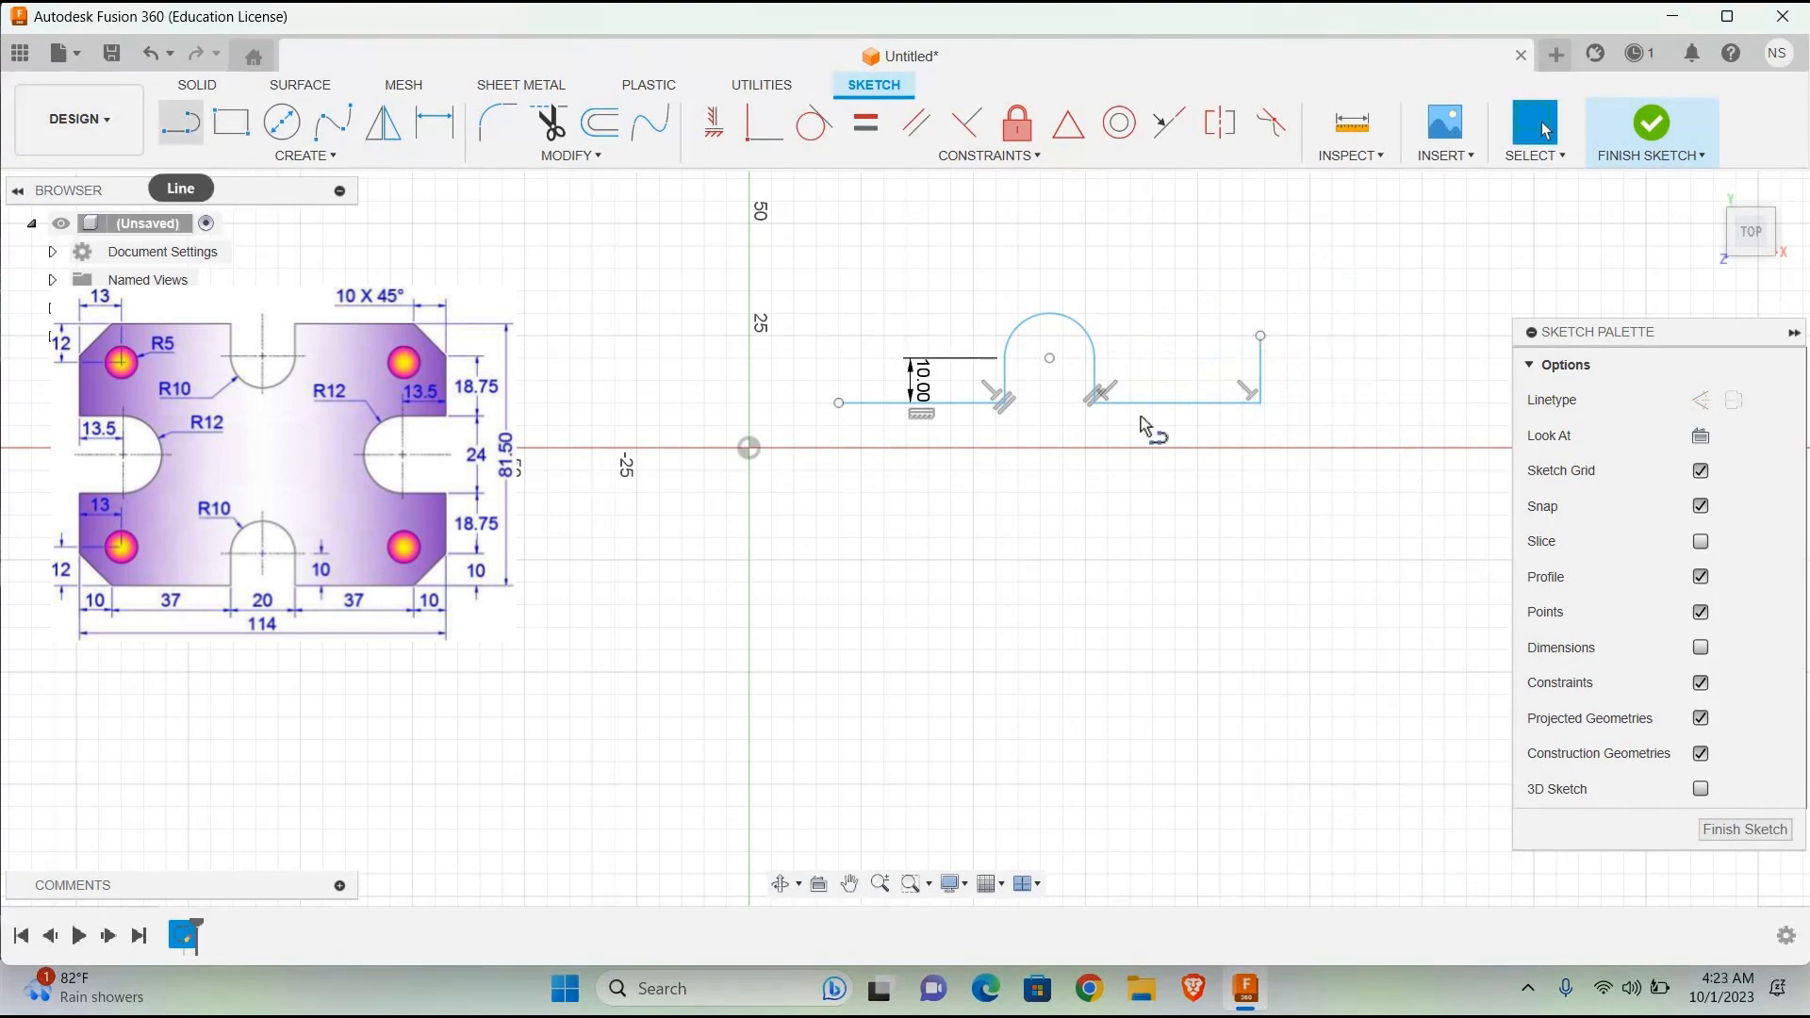
left_click(1261, 404)
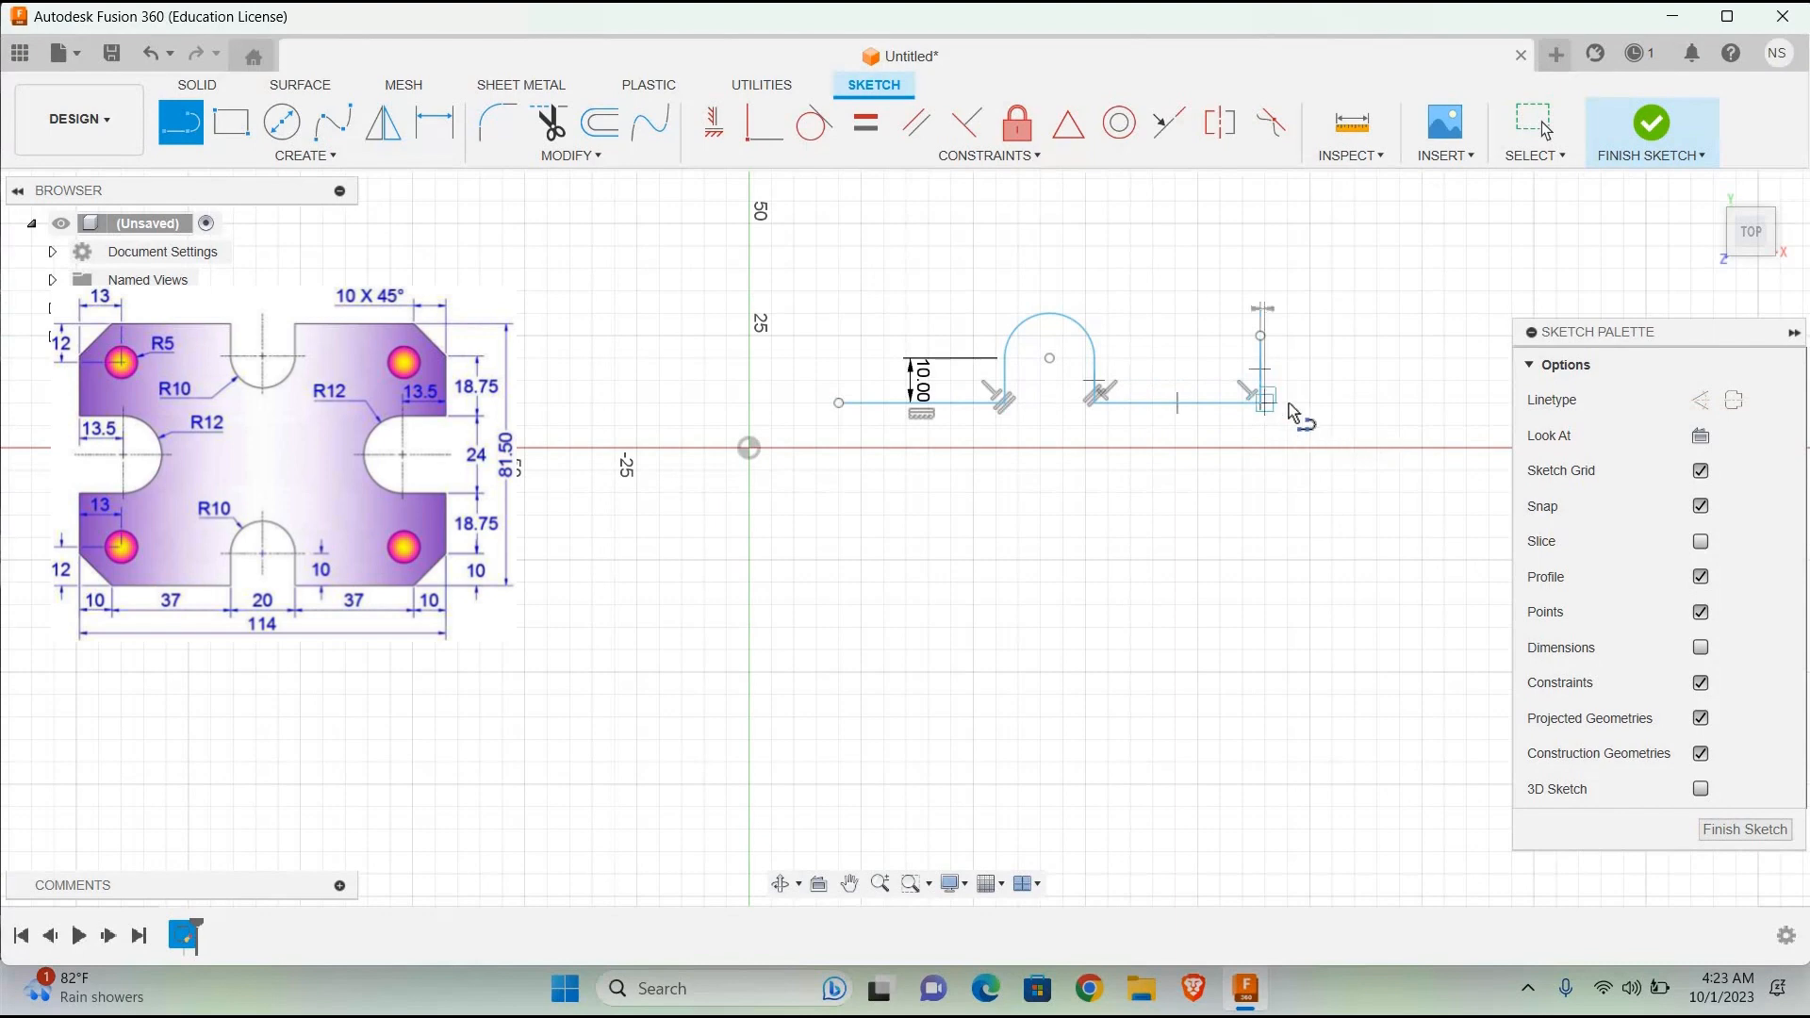
type("10")
key("Tab")
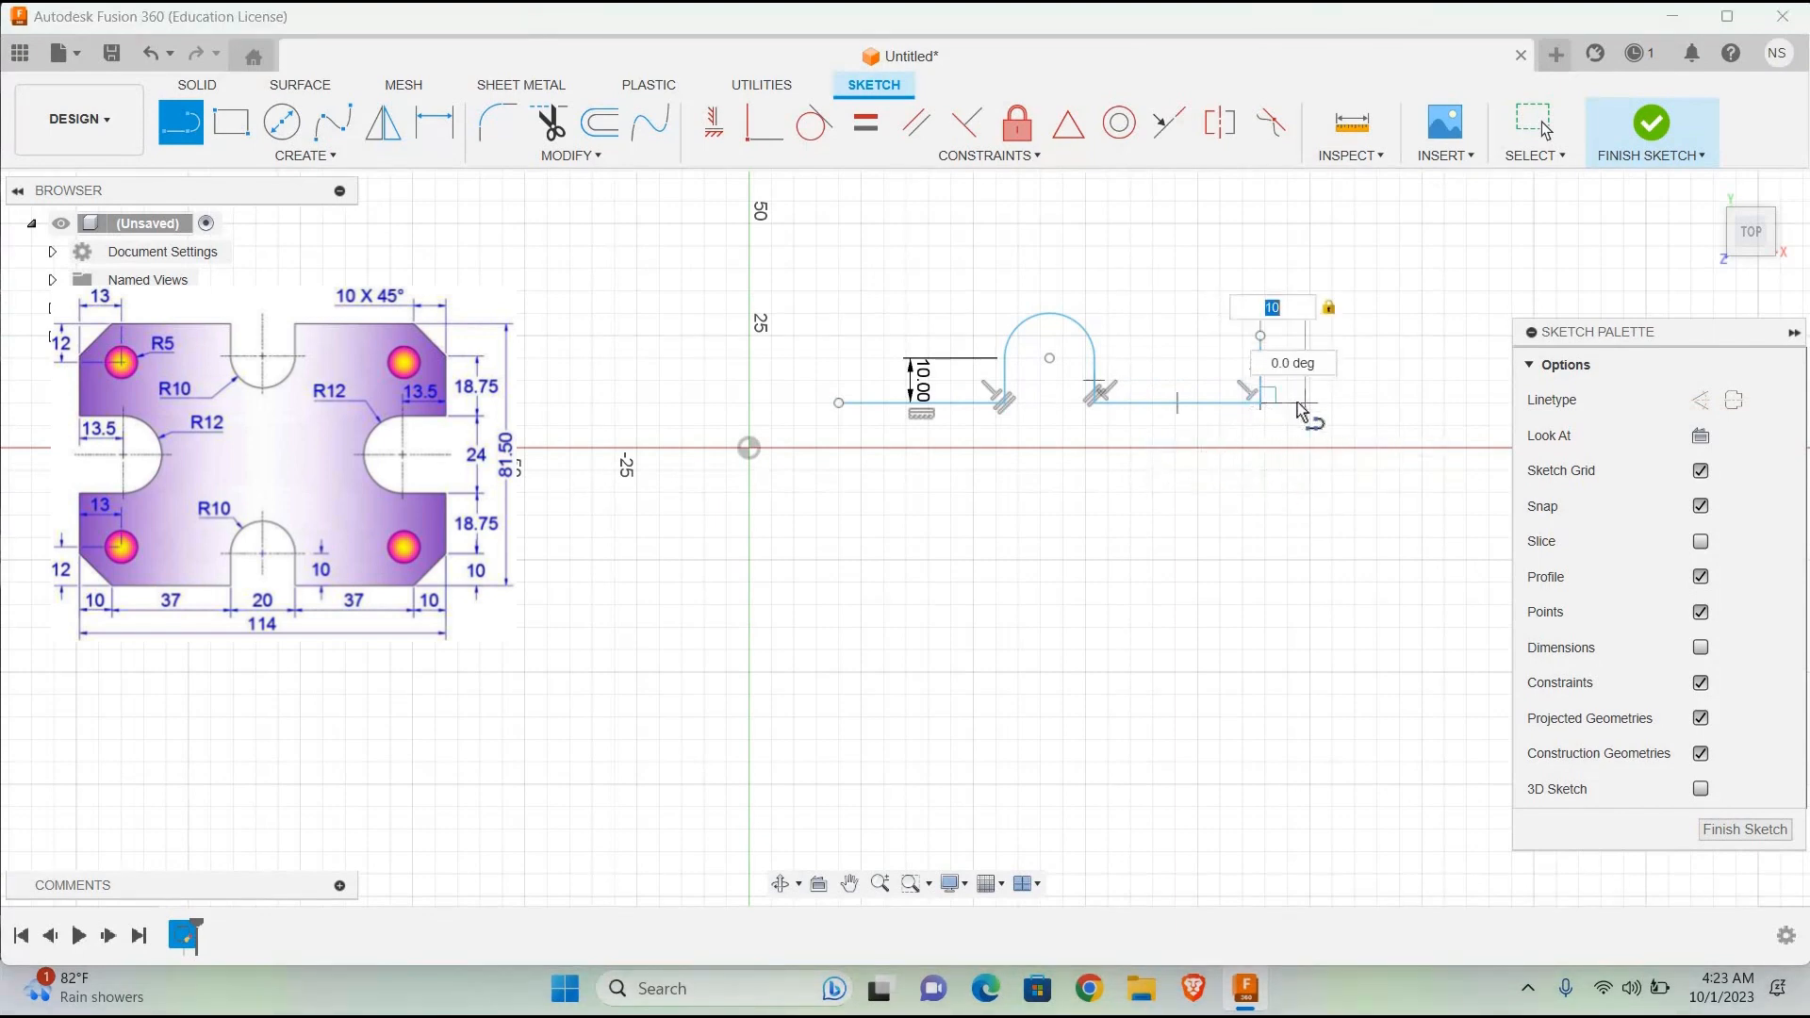
key("Return")
key("Escape")
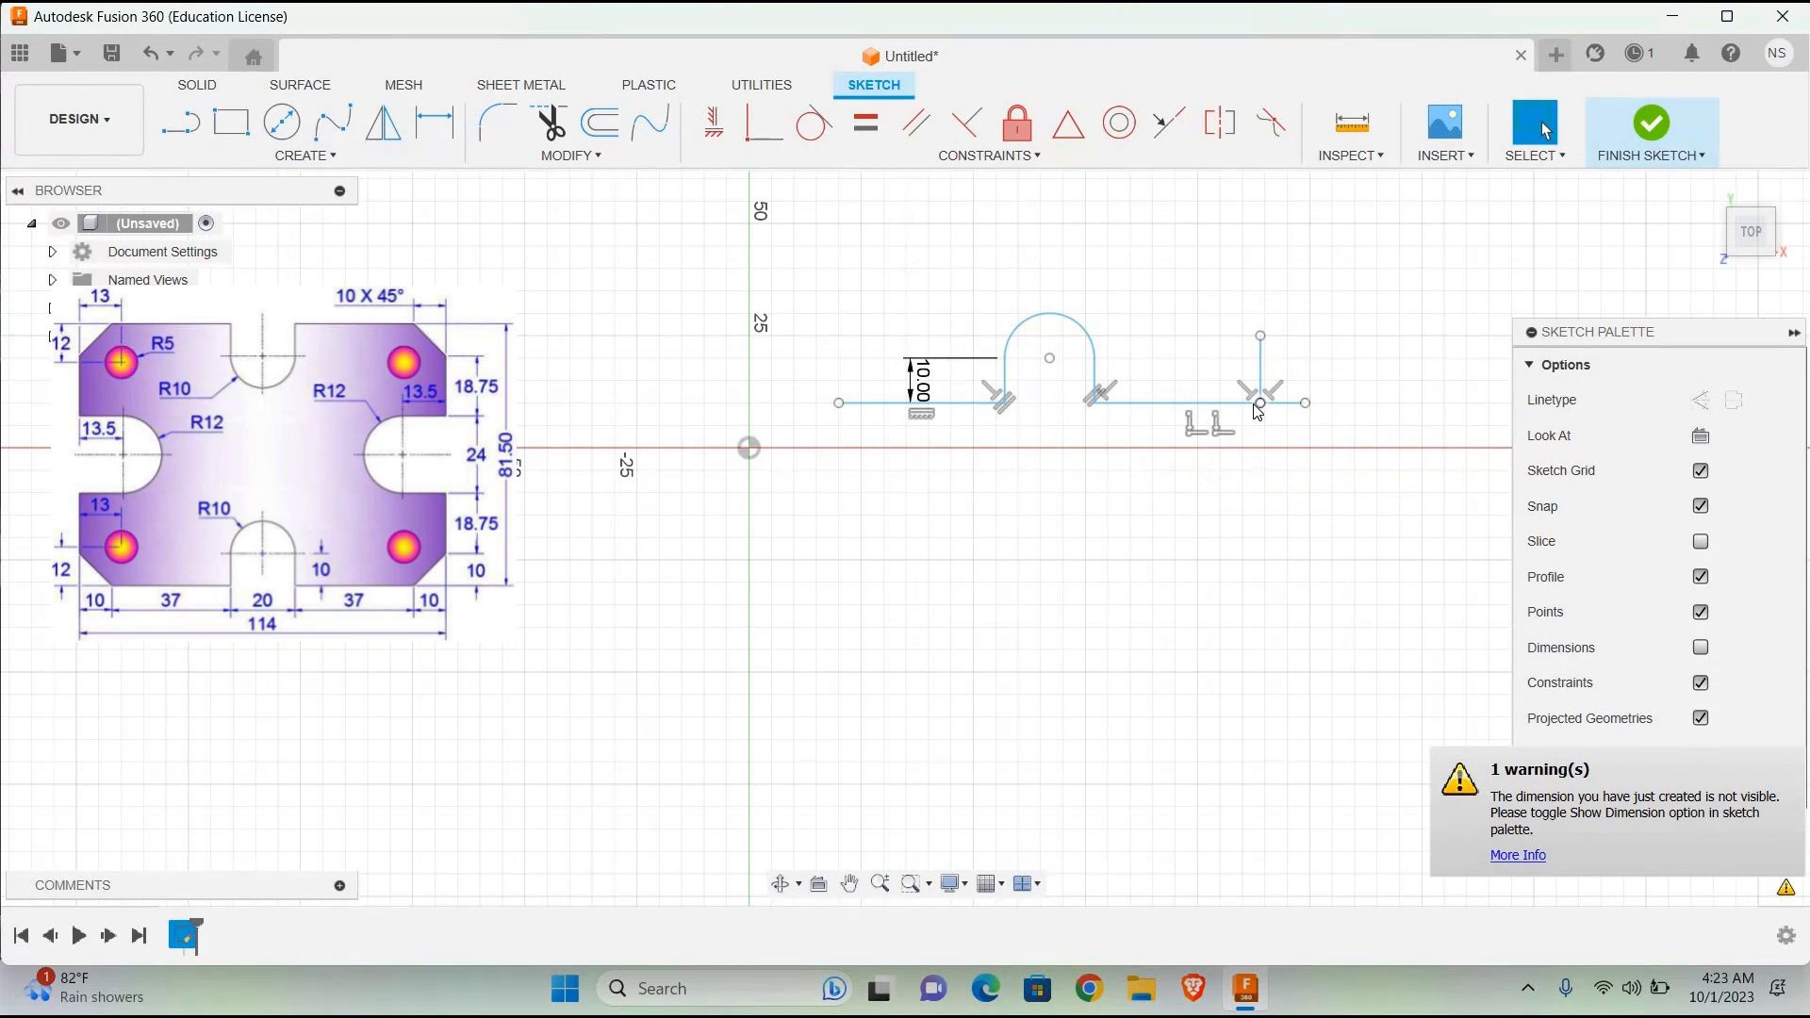
Step: Draw a 10 mm vertical line upward from the right end of the 10 mm horizontal extension
left_click(179, 122)
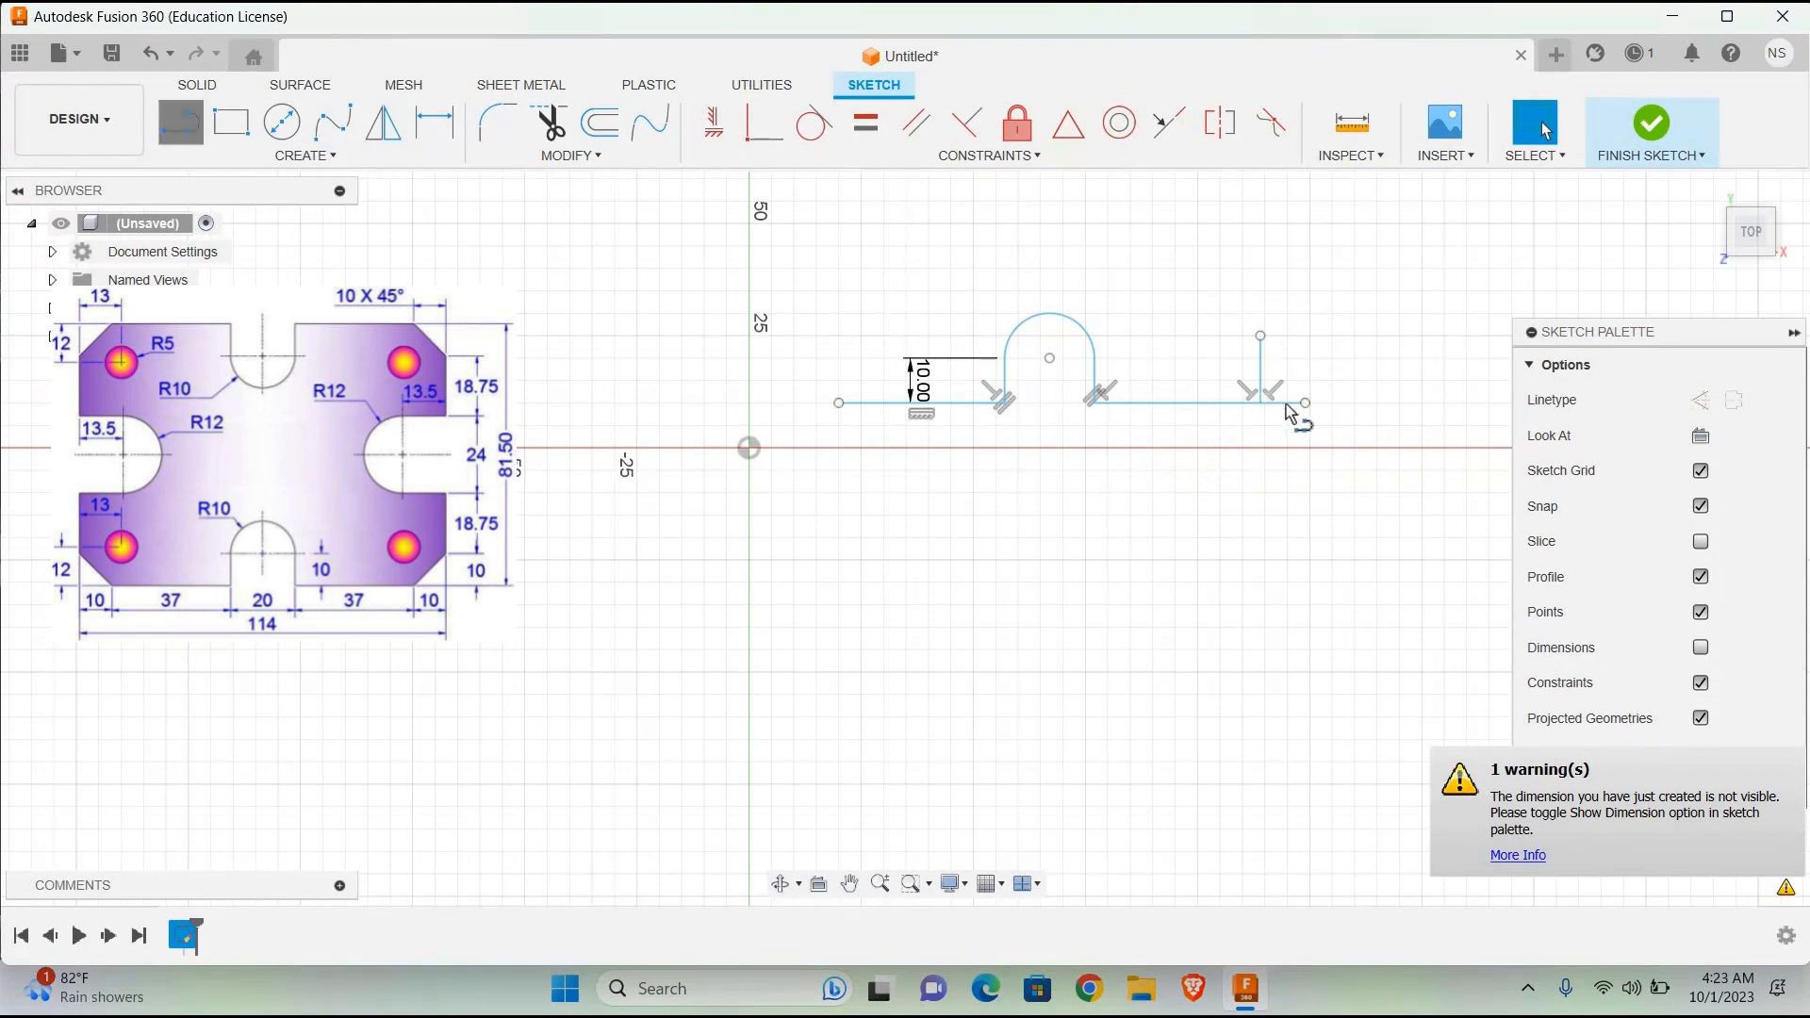
left_click(1306, 399)
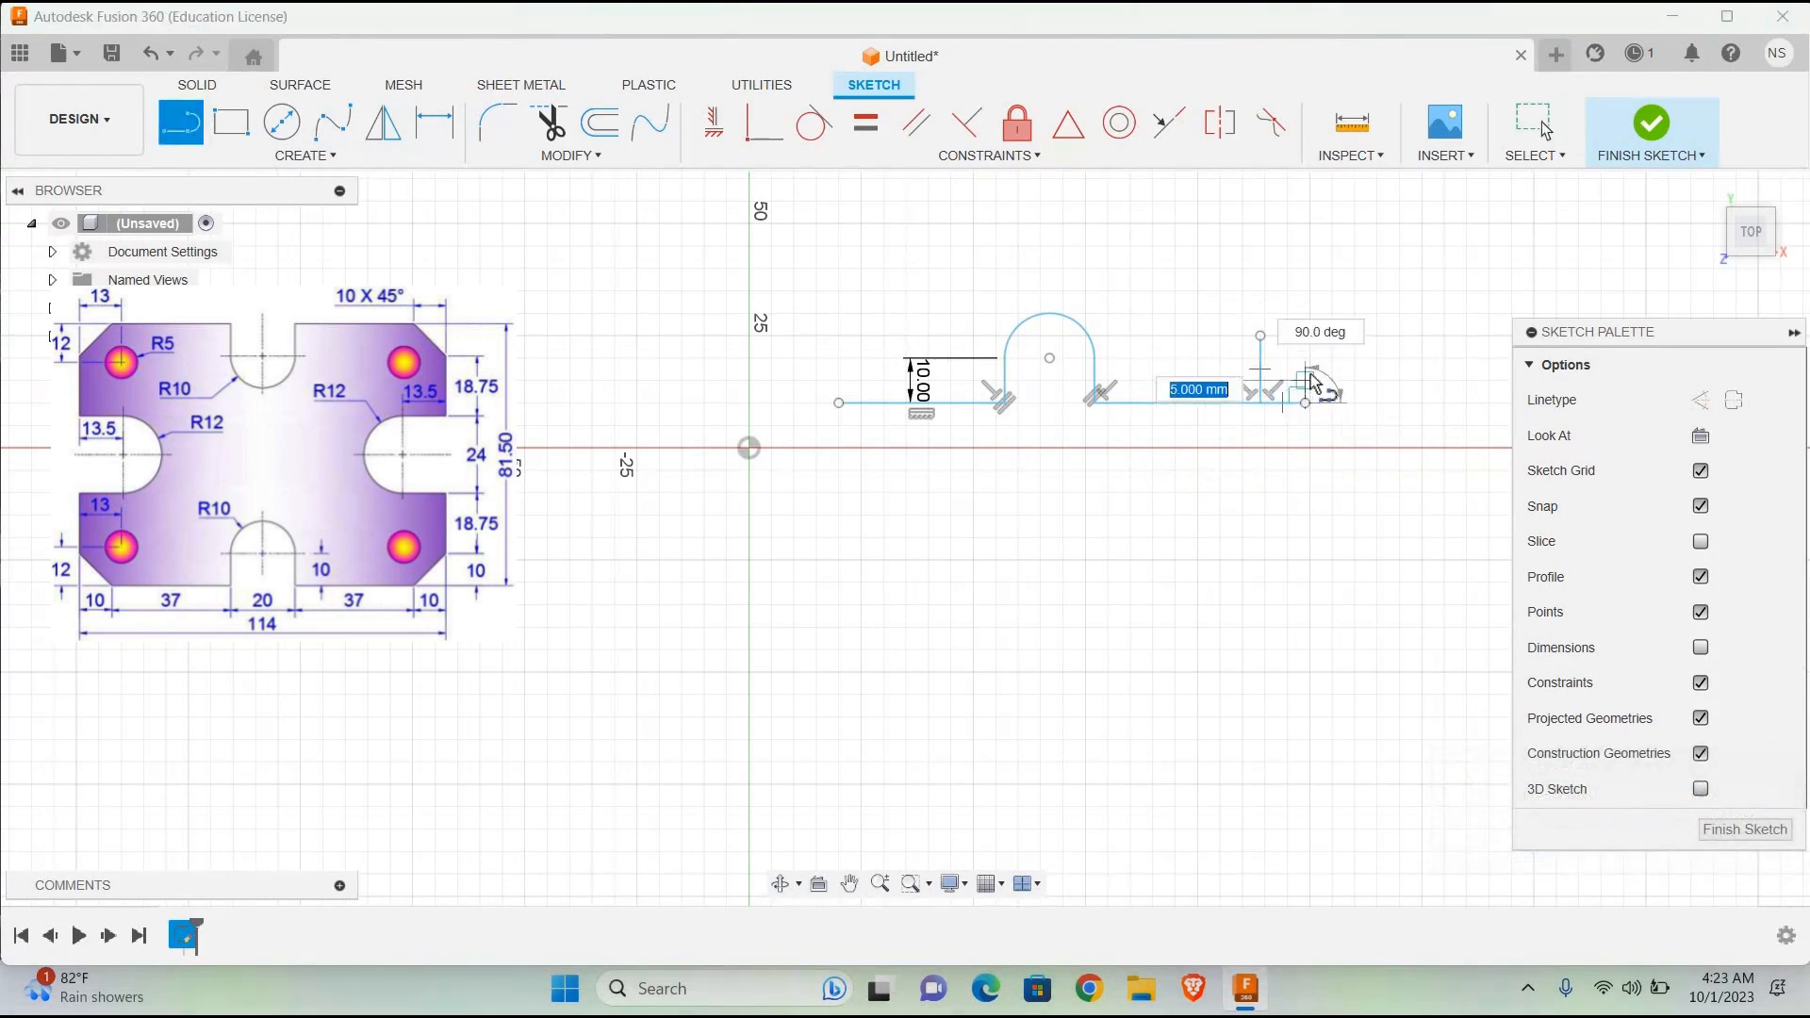
type("10")
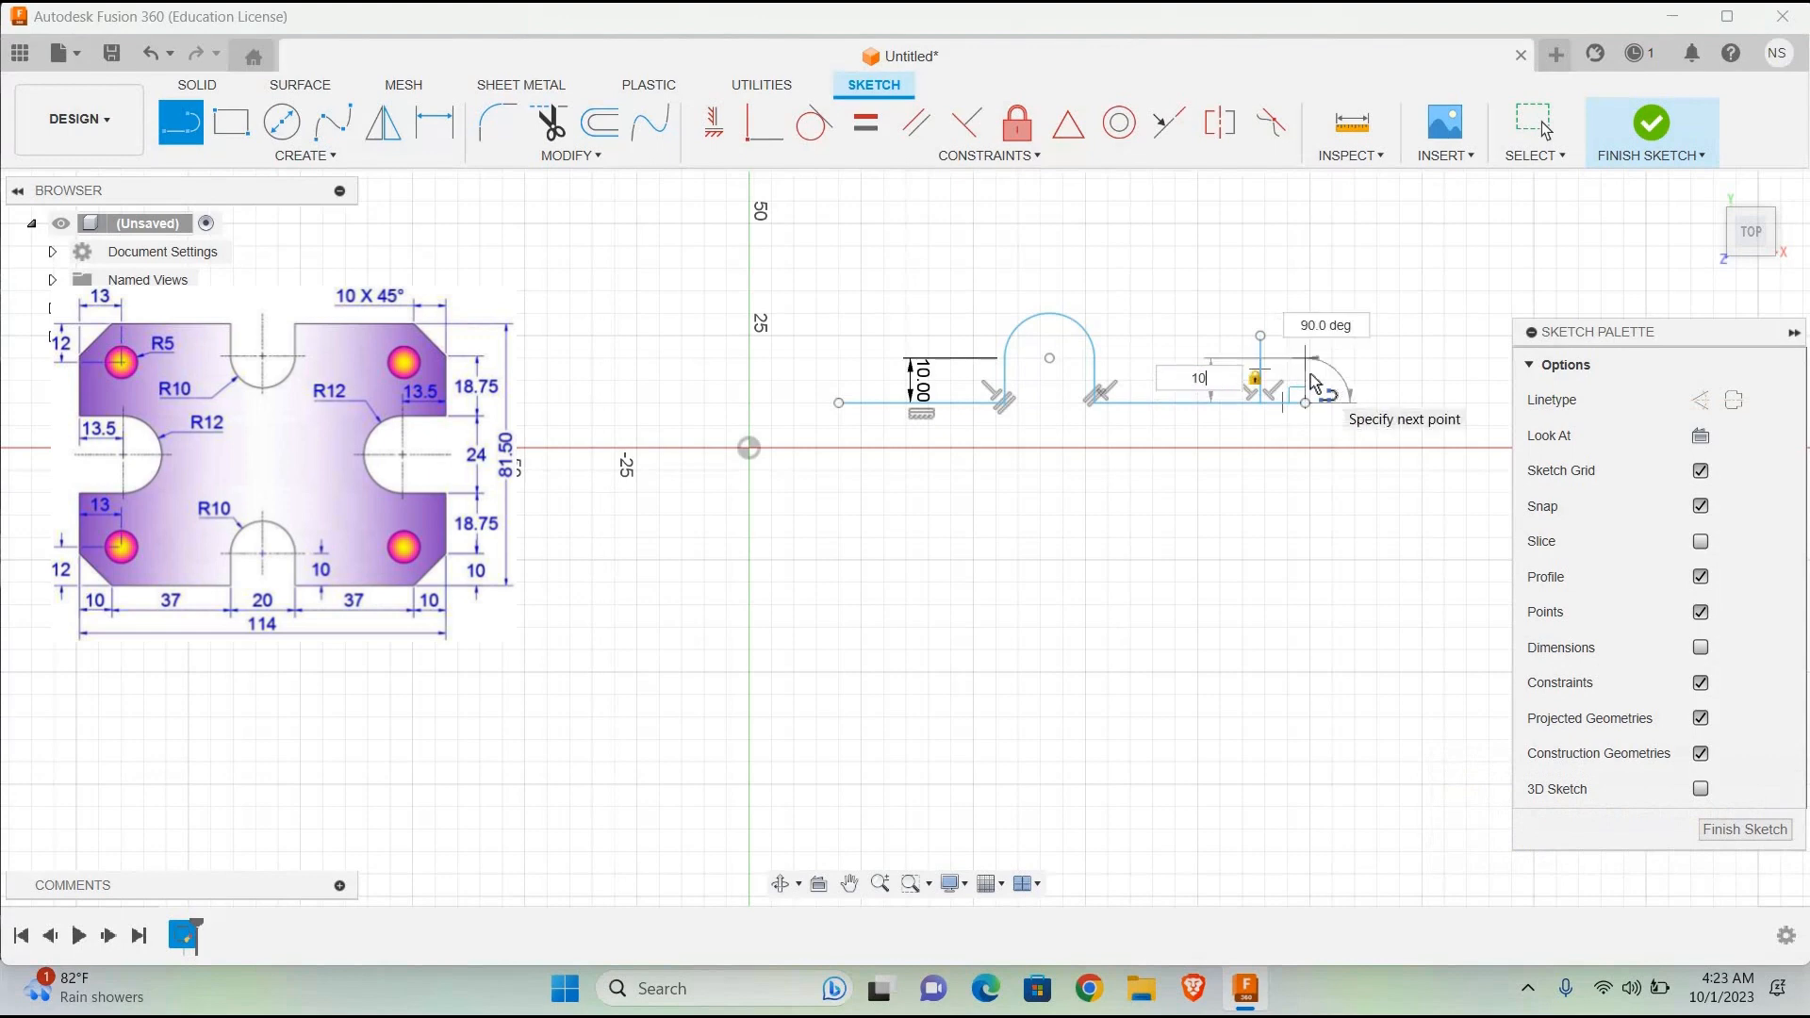
key("Return")
key("Escape")
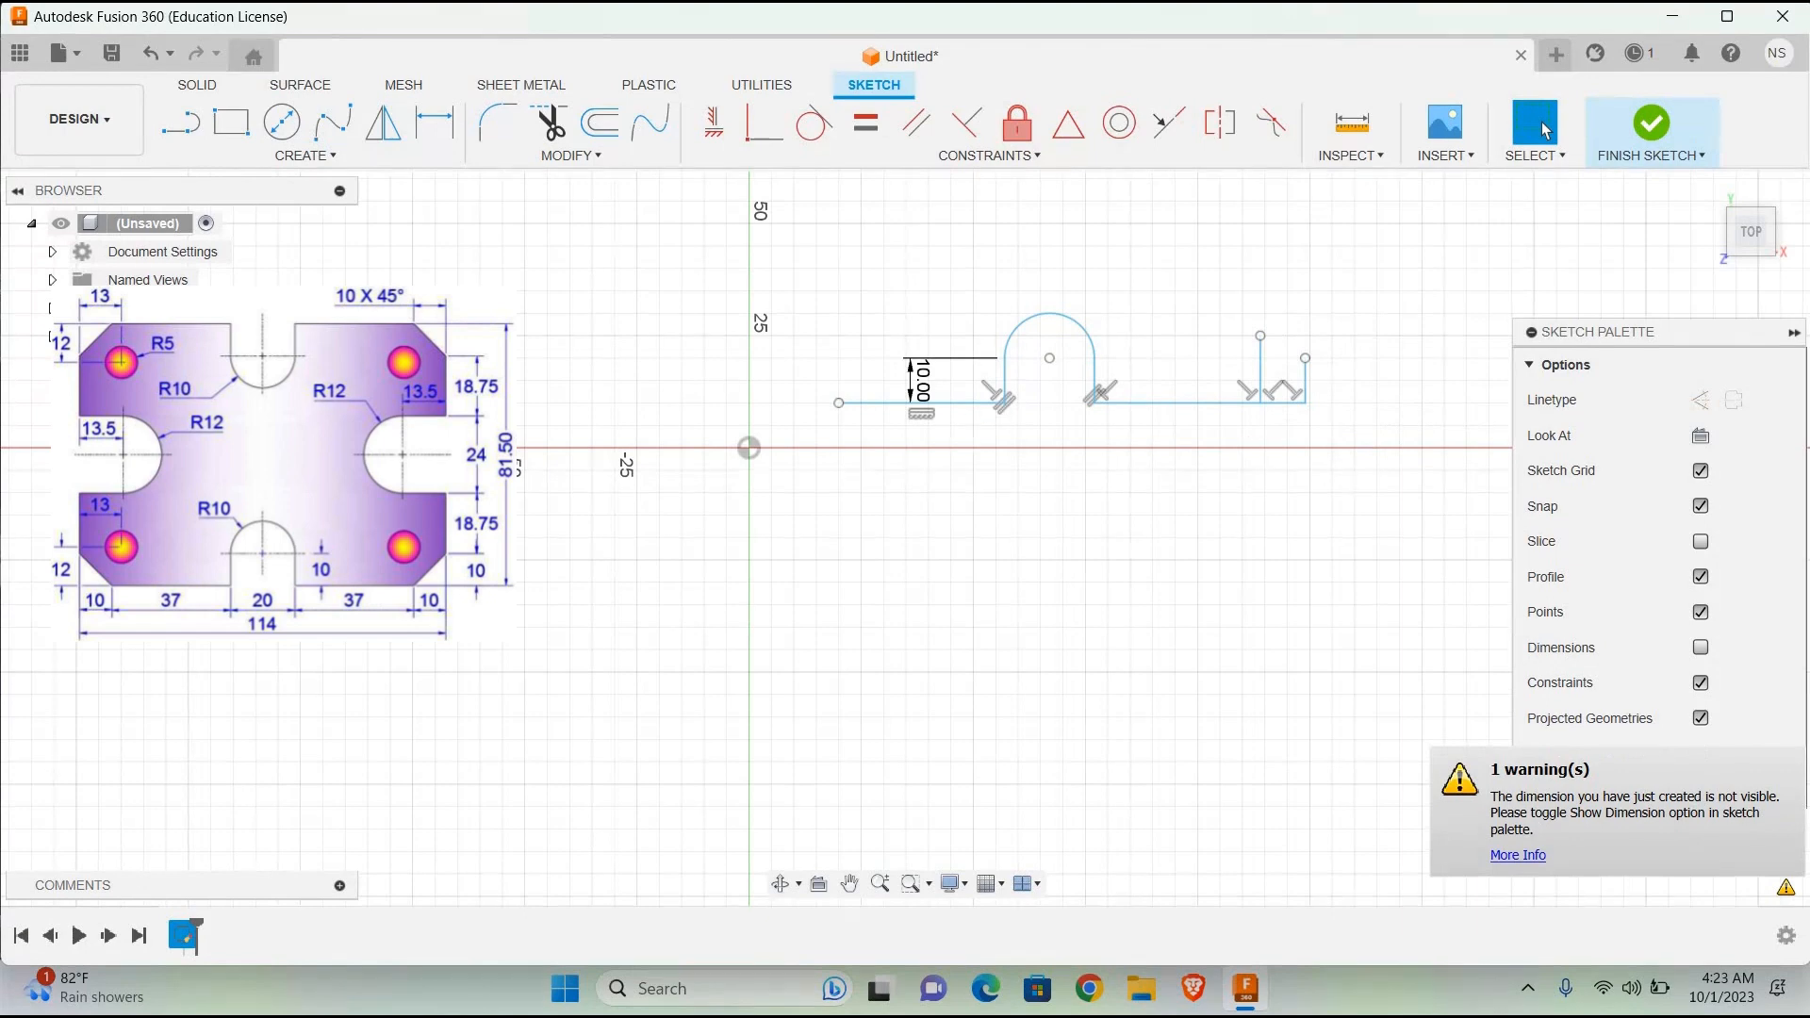
Step: Draw the 45° chamfer line between the two 10 mm legs' outer ends and trim away the legs and the 15 mm vertical line
left_click(181, 120)
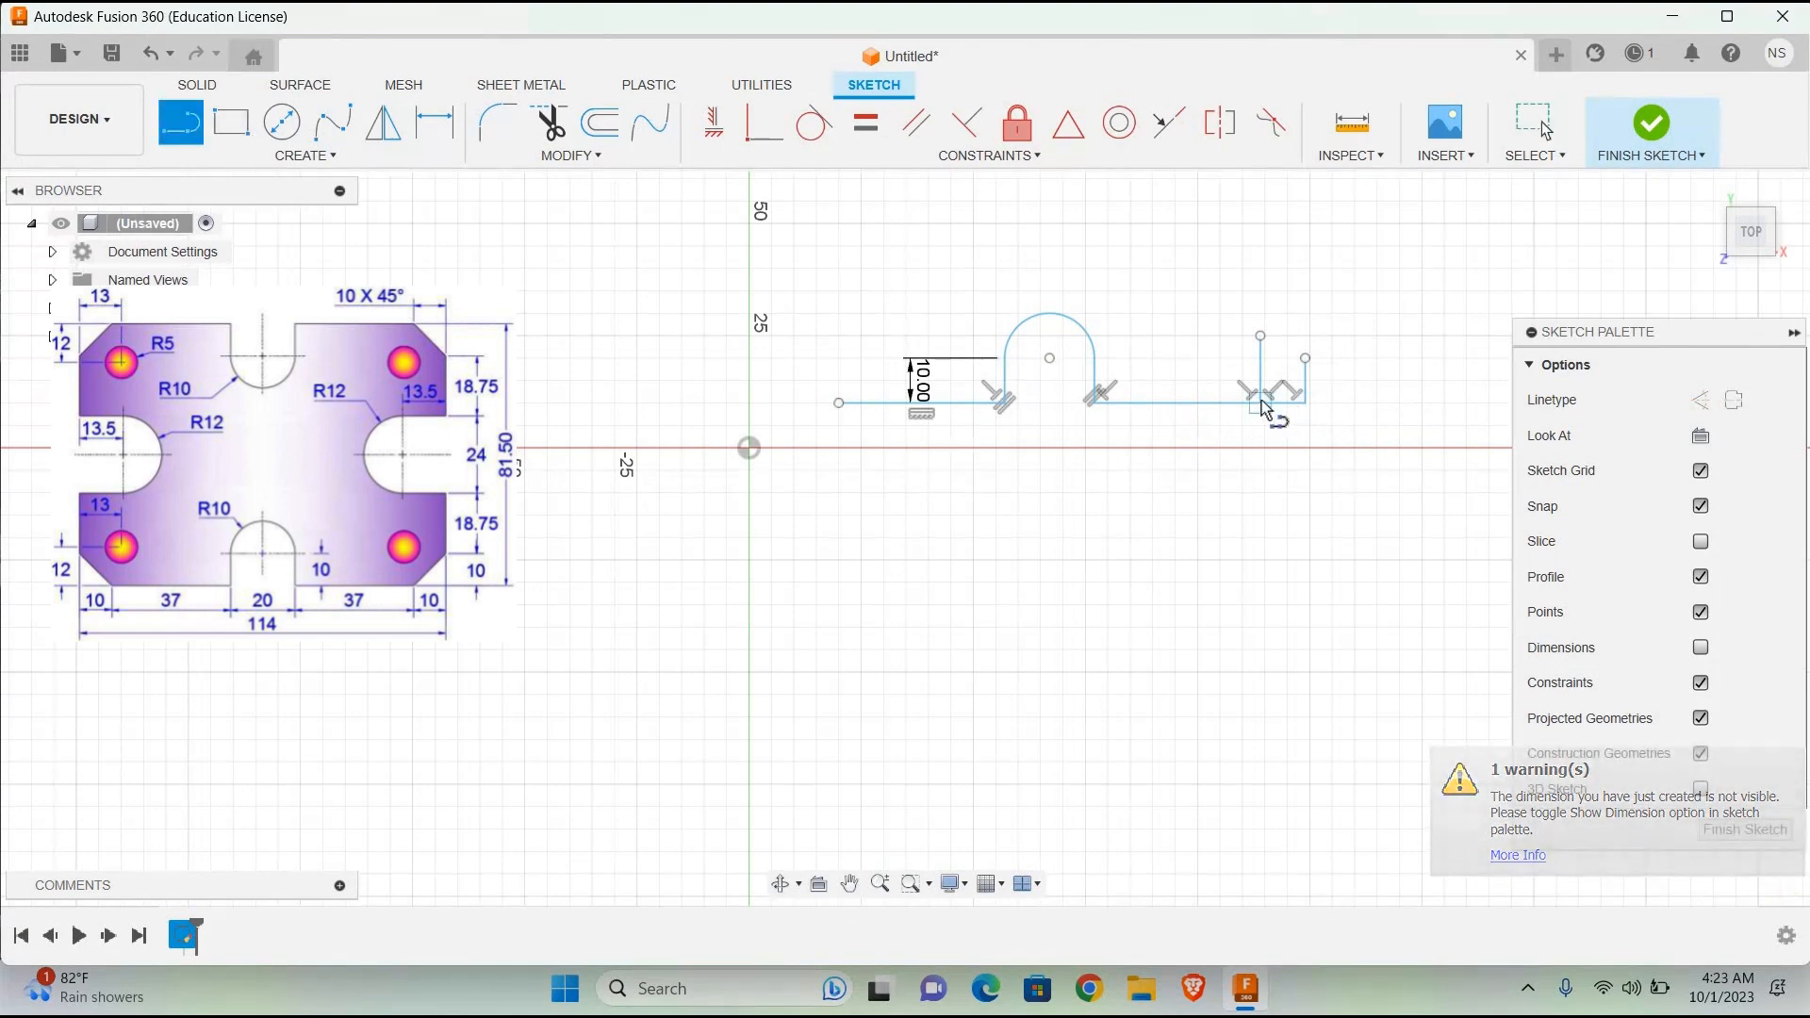
left_click(1260, 403)
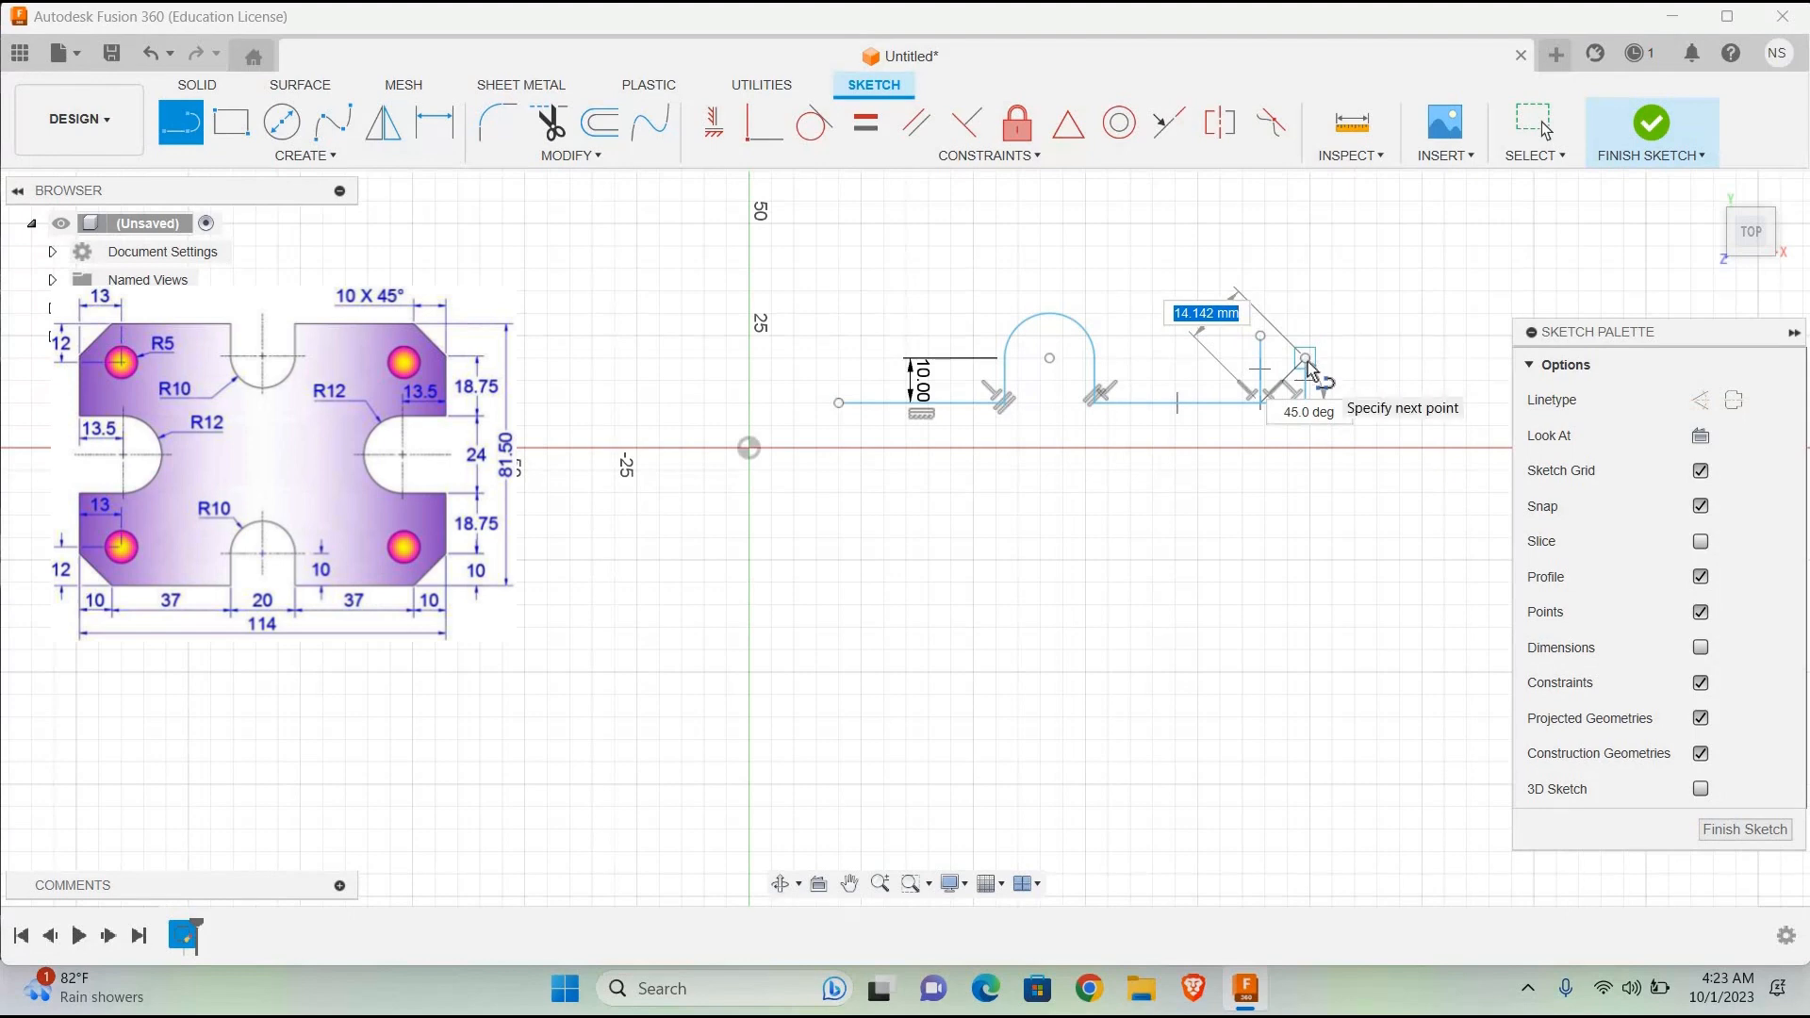
left_click(1305, 359)
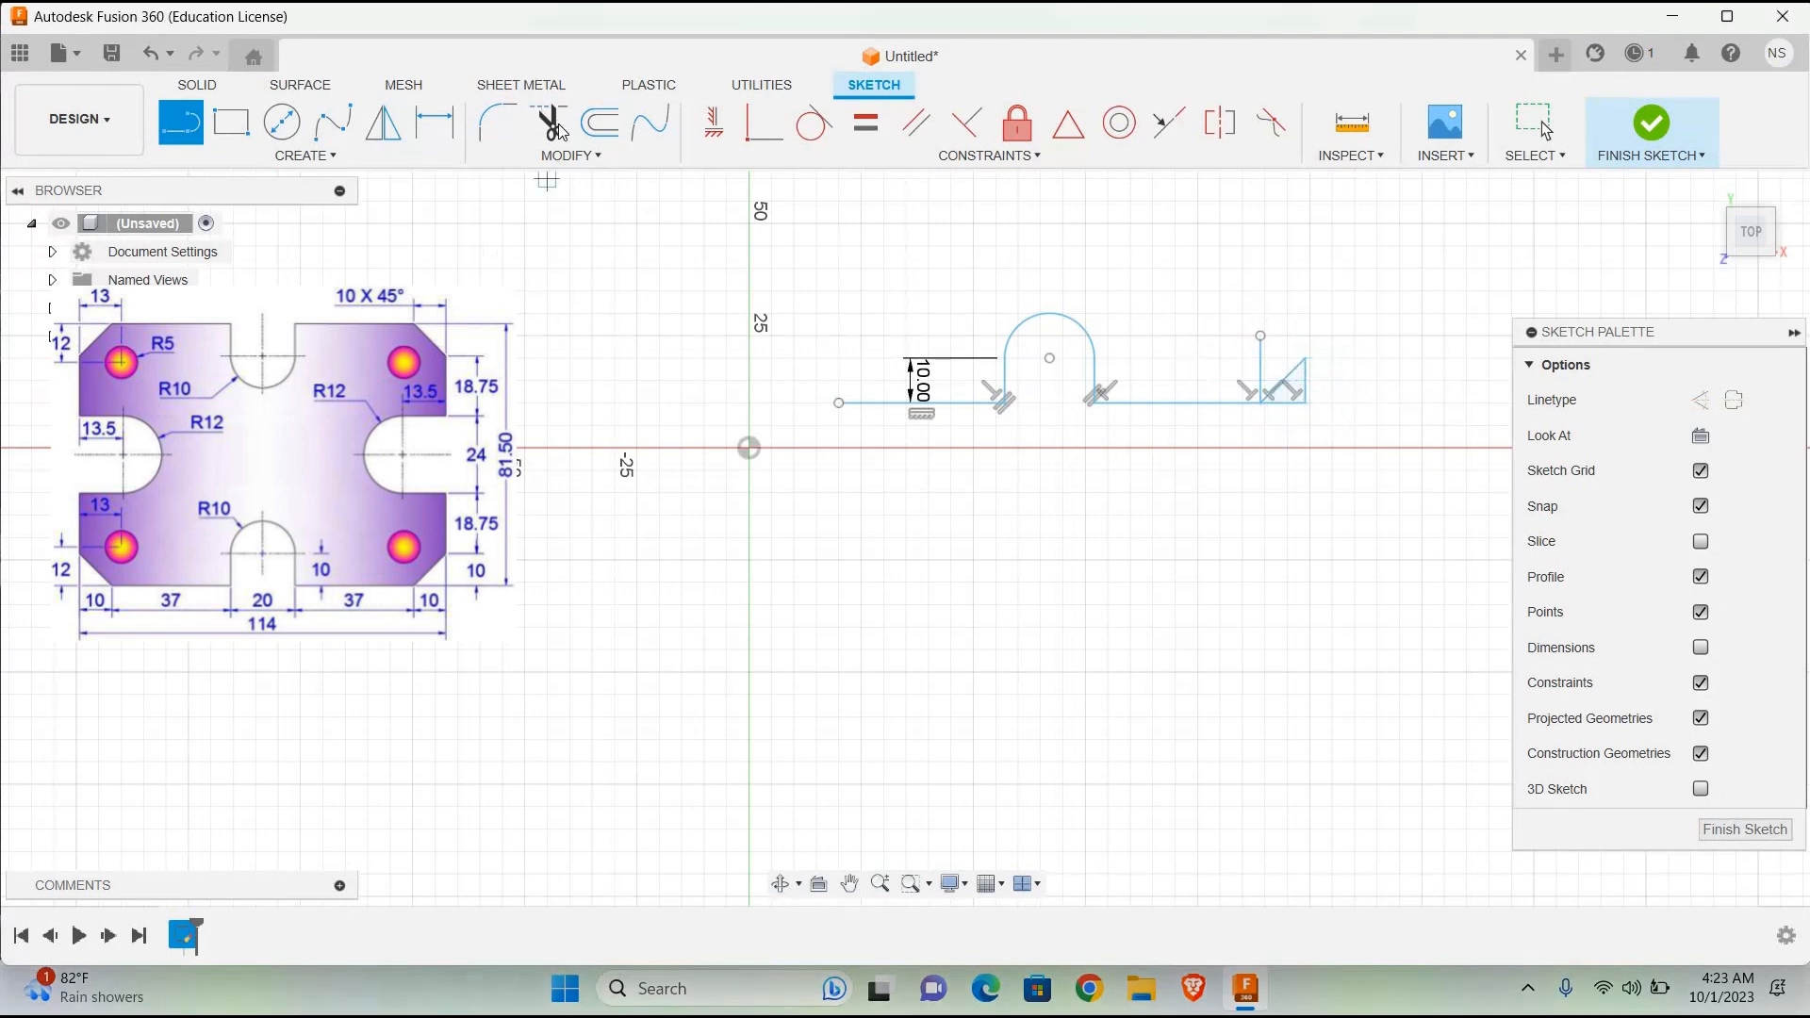
key("t")
left_click(1299, 396)
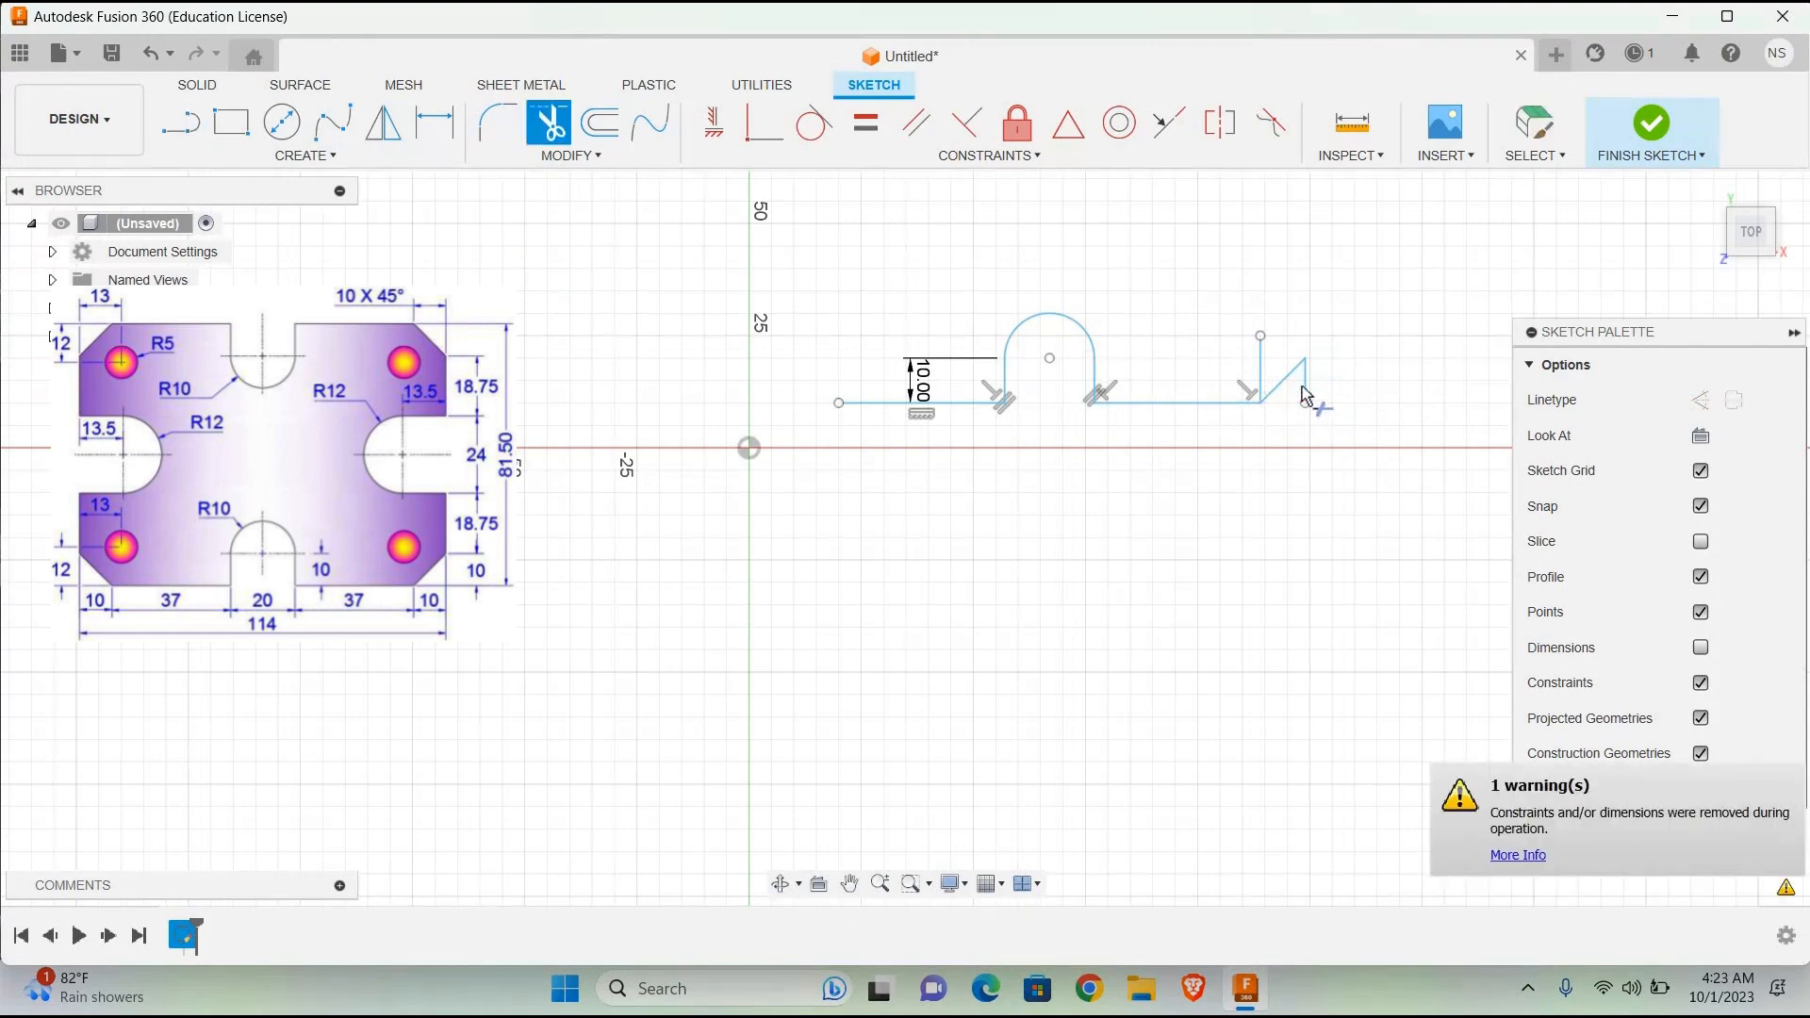
left_click(1263, 377)
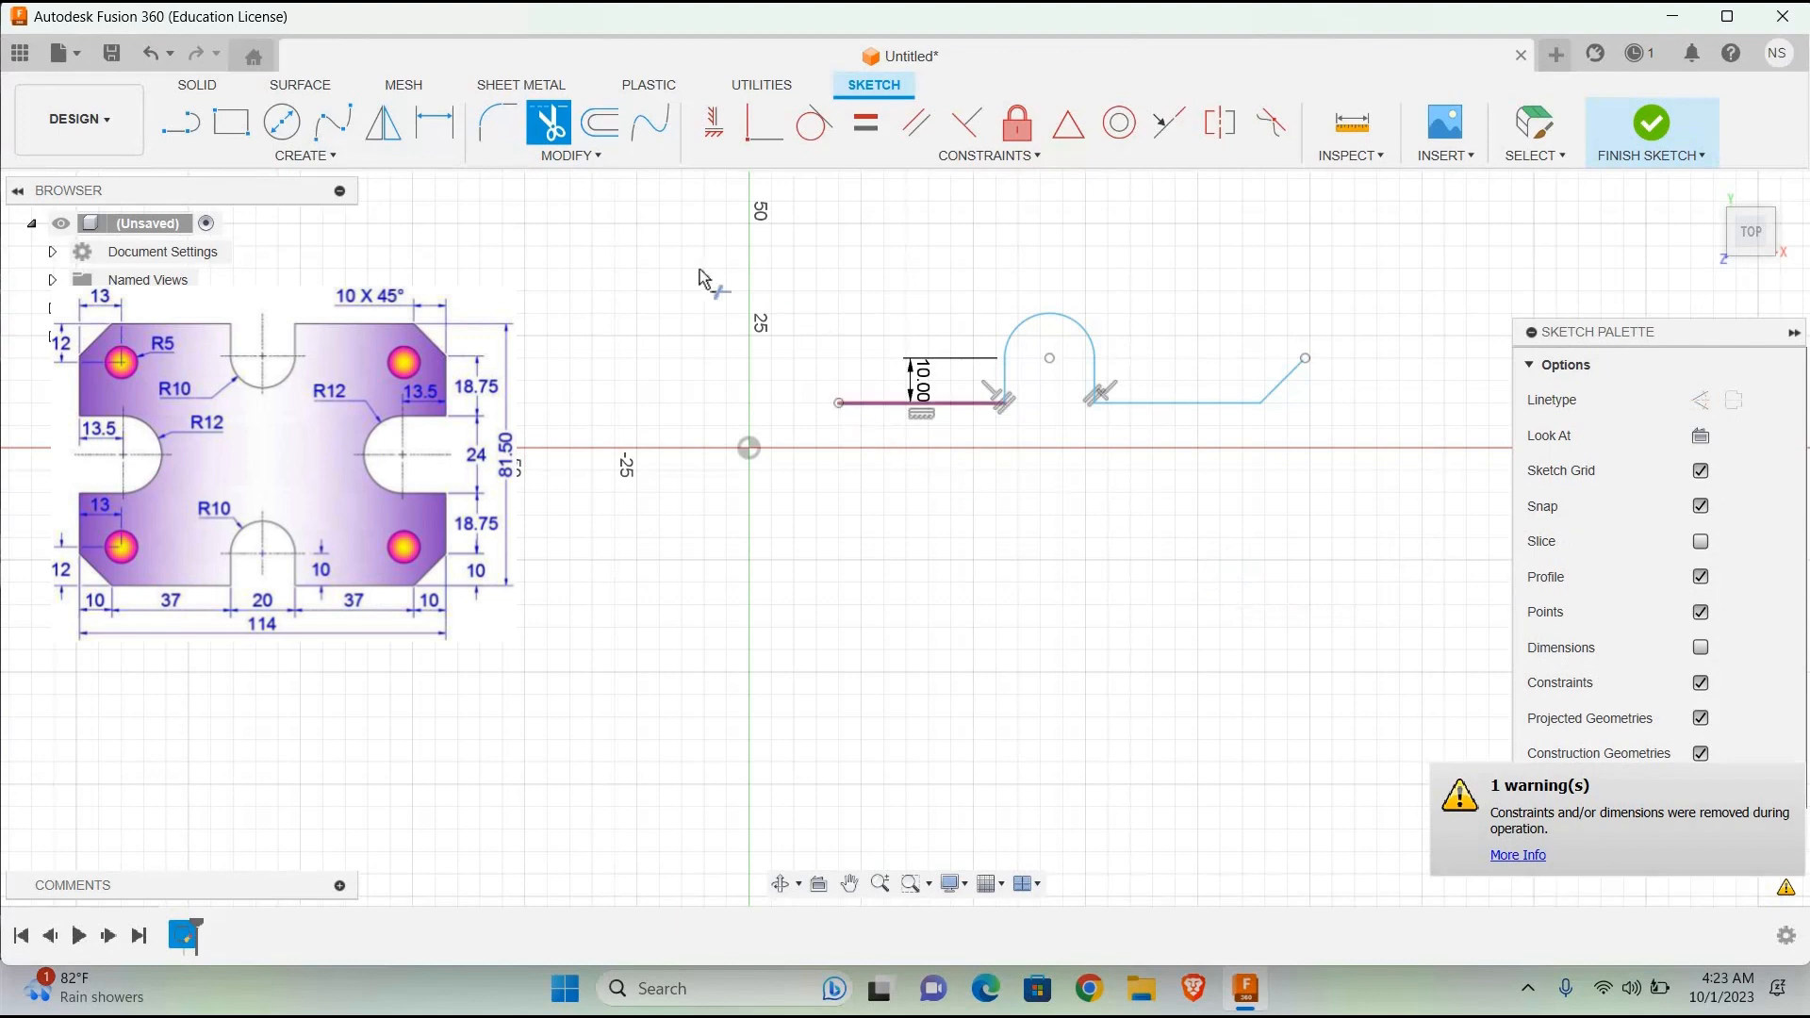
Step: Draw a 10 mm vertical line upward from the left end of the base edge
left_click(181, 122)
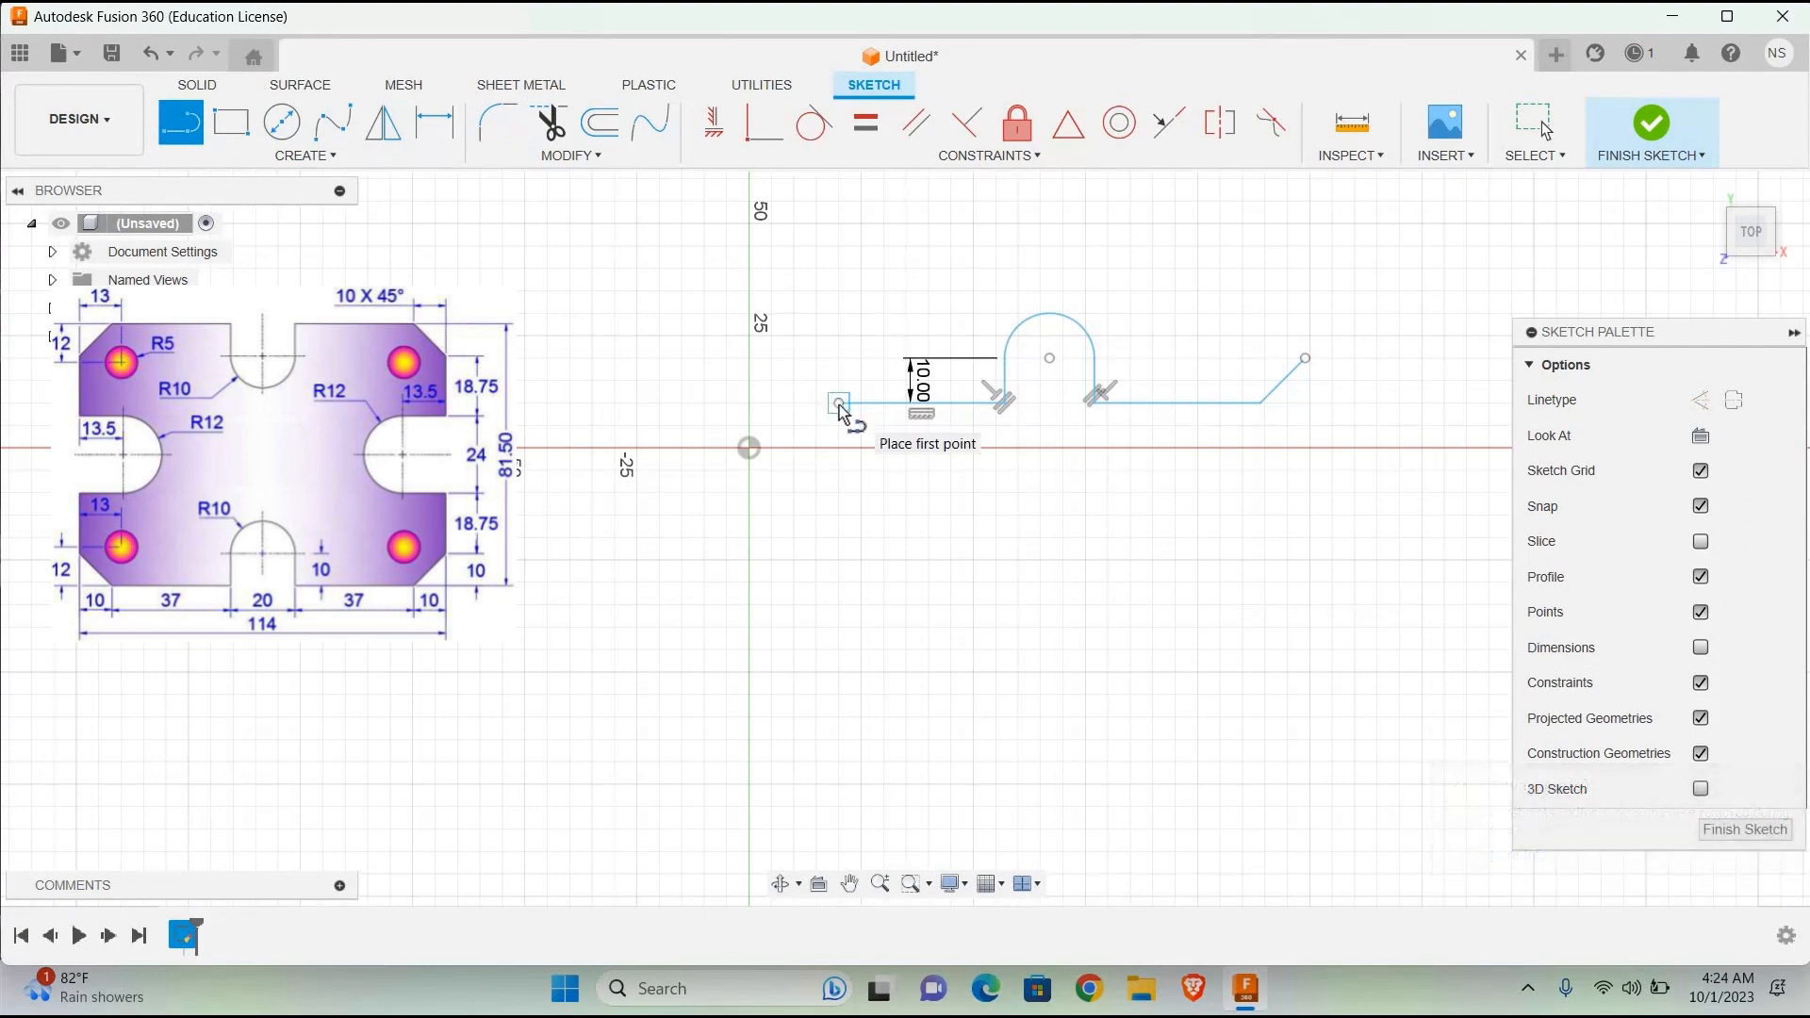
left_click(838, 403)
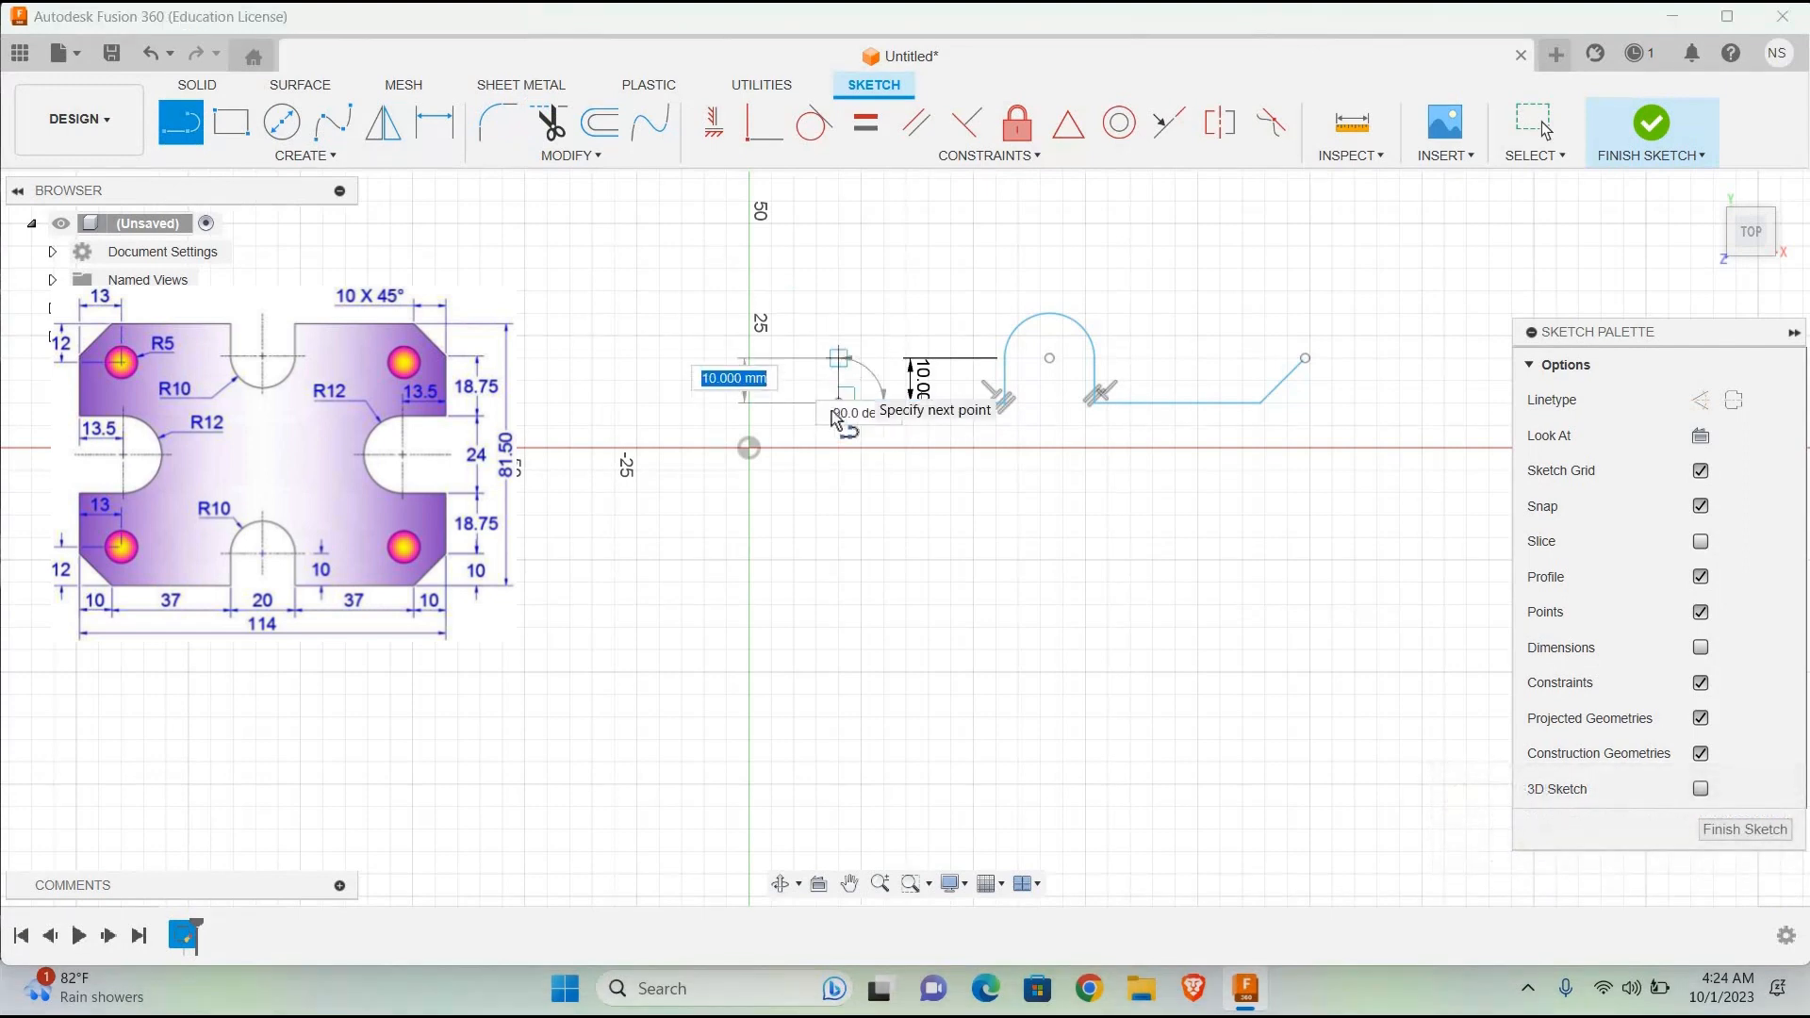
key("Escape")
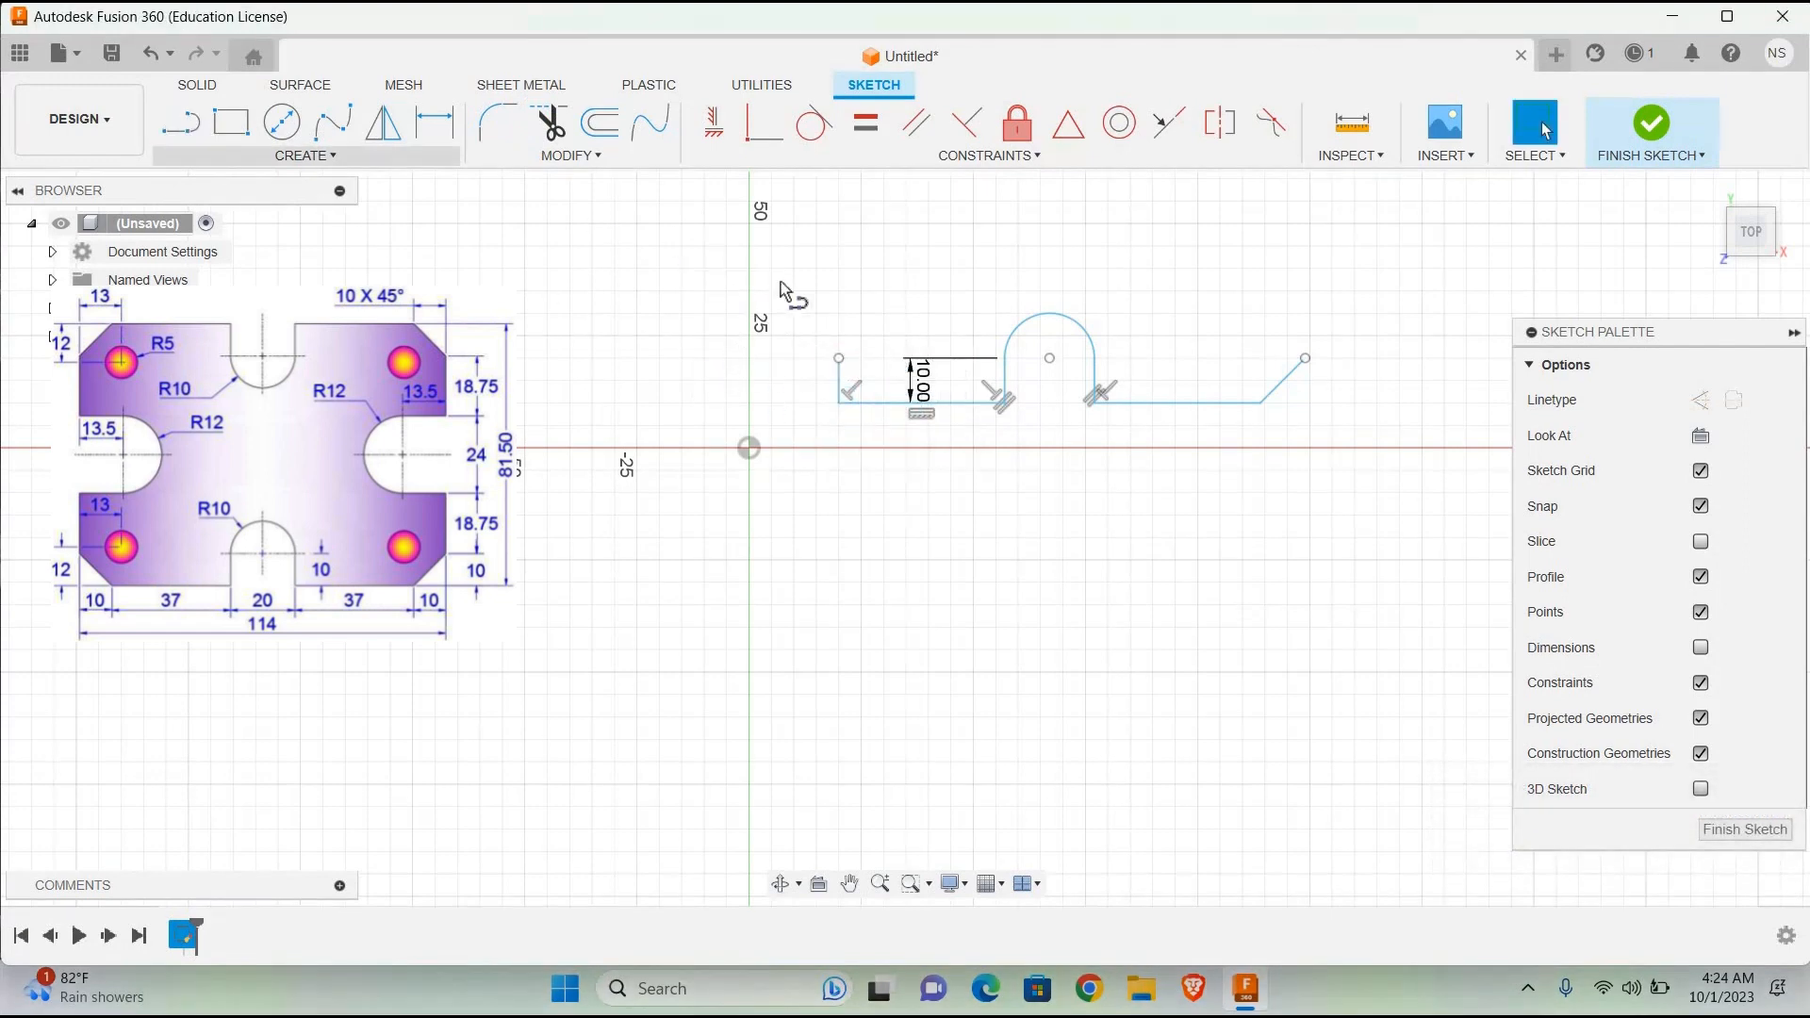
Step: Extend the base edge with a 10 mm horizontal line to the left from the foot of the left vertical line
left_click(808, 407)
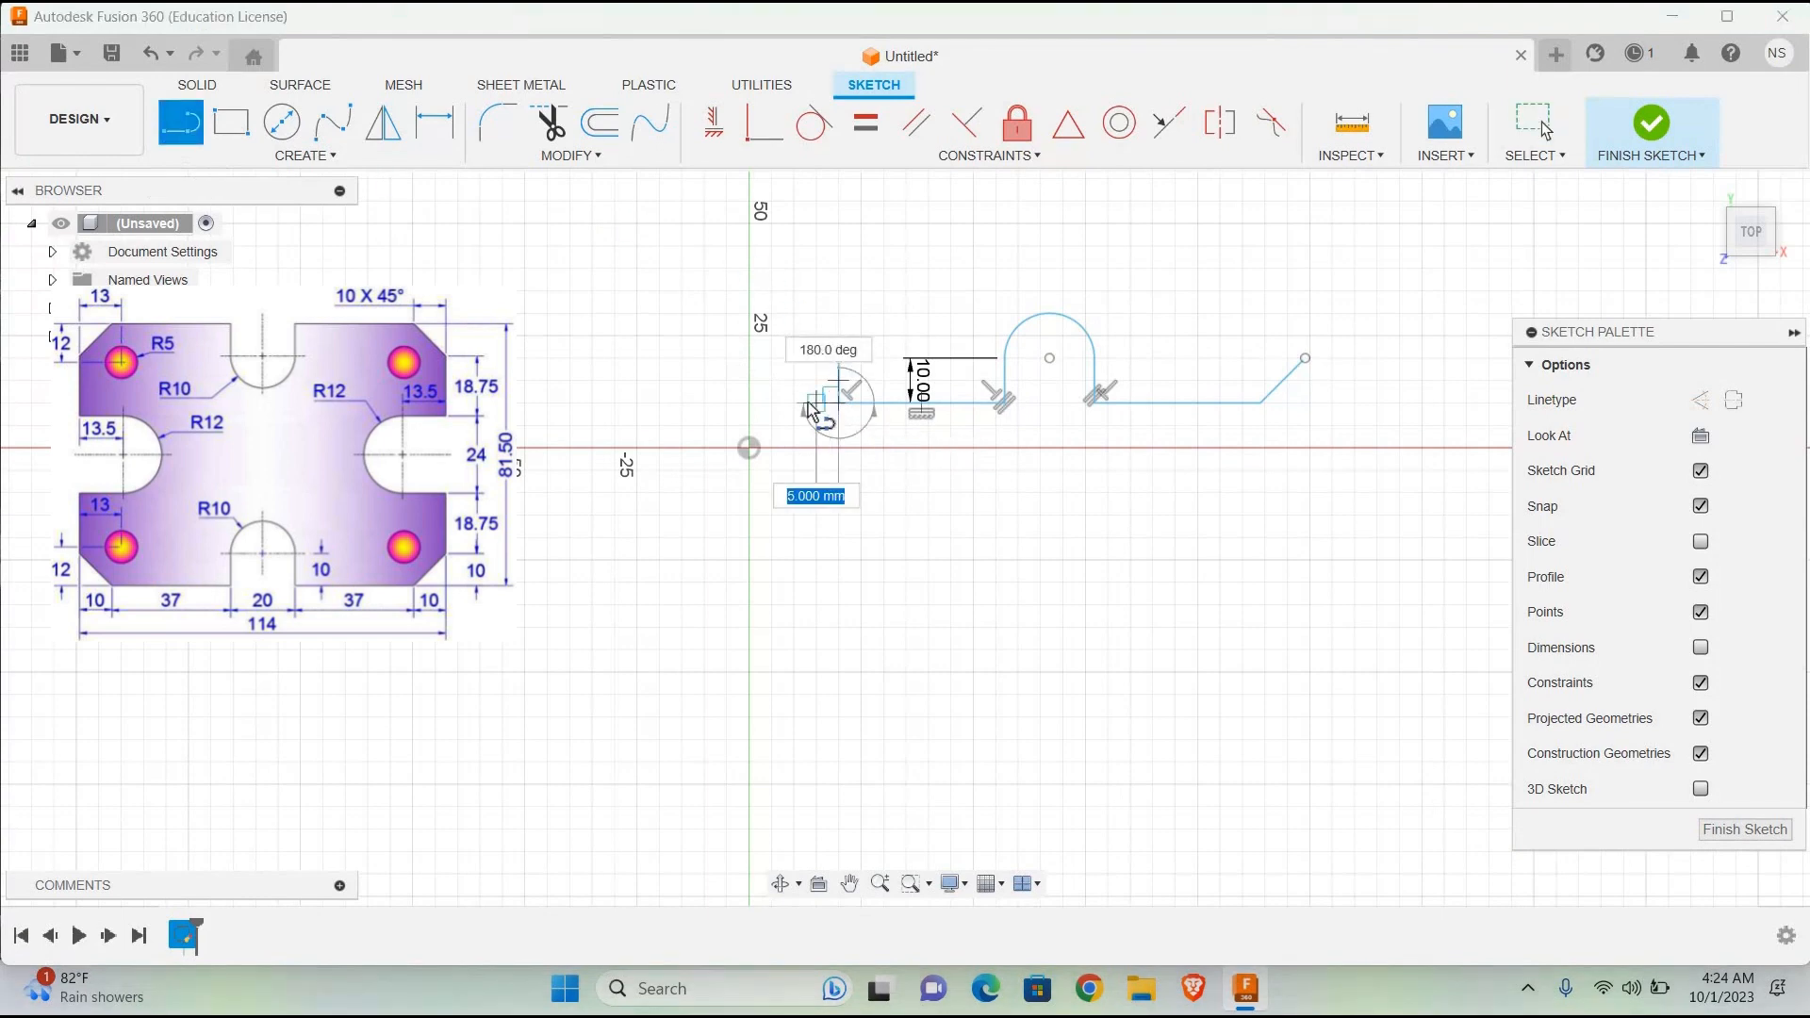
type("10")
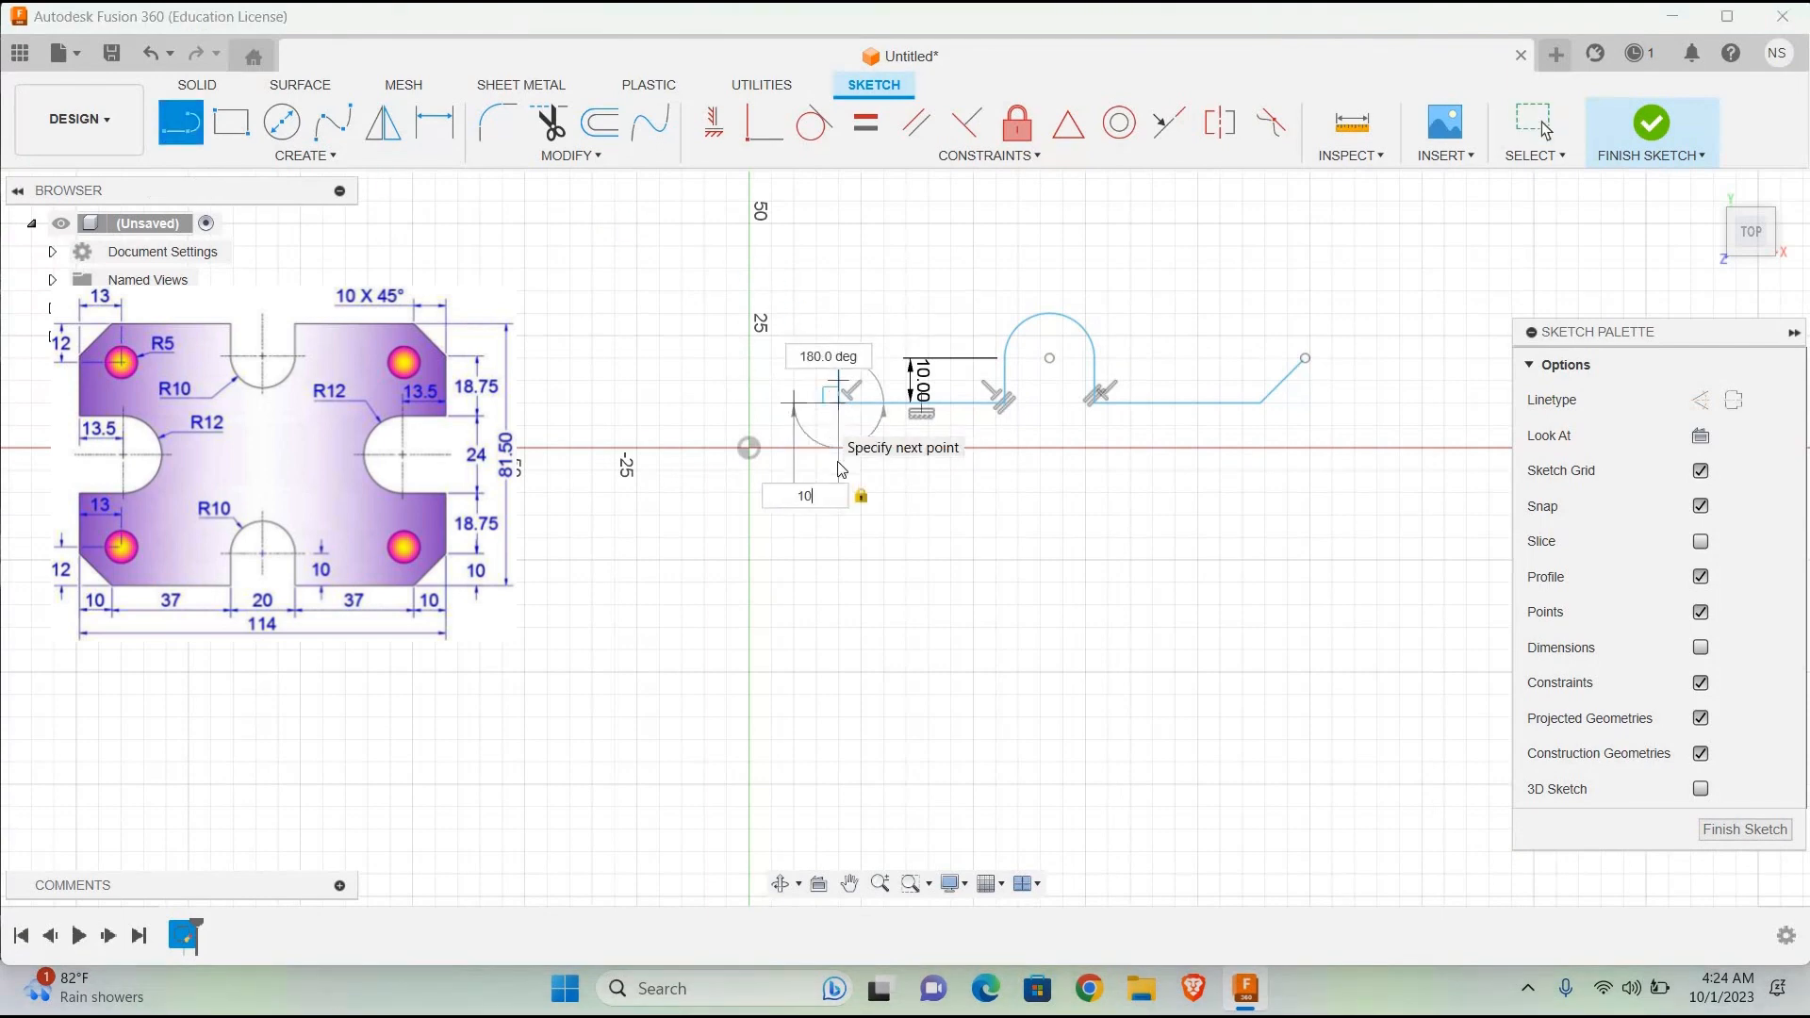
key("Return")
key("Escape")
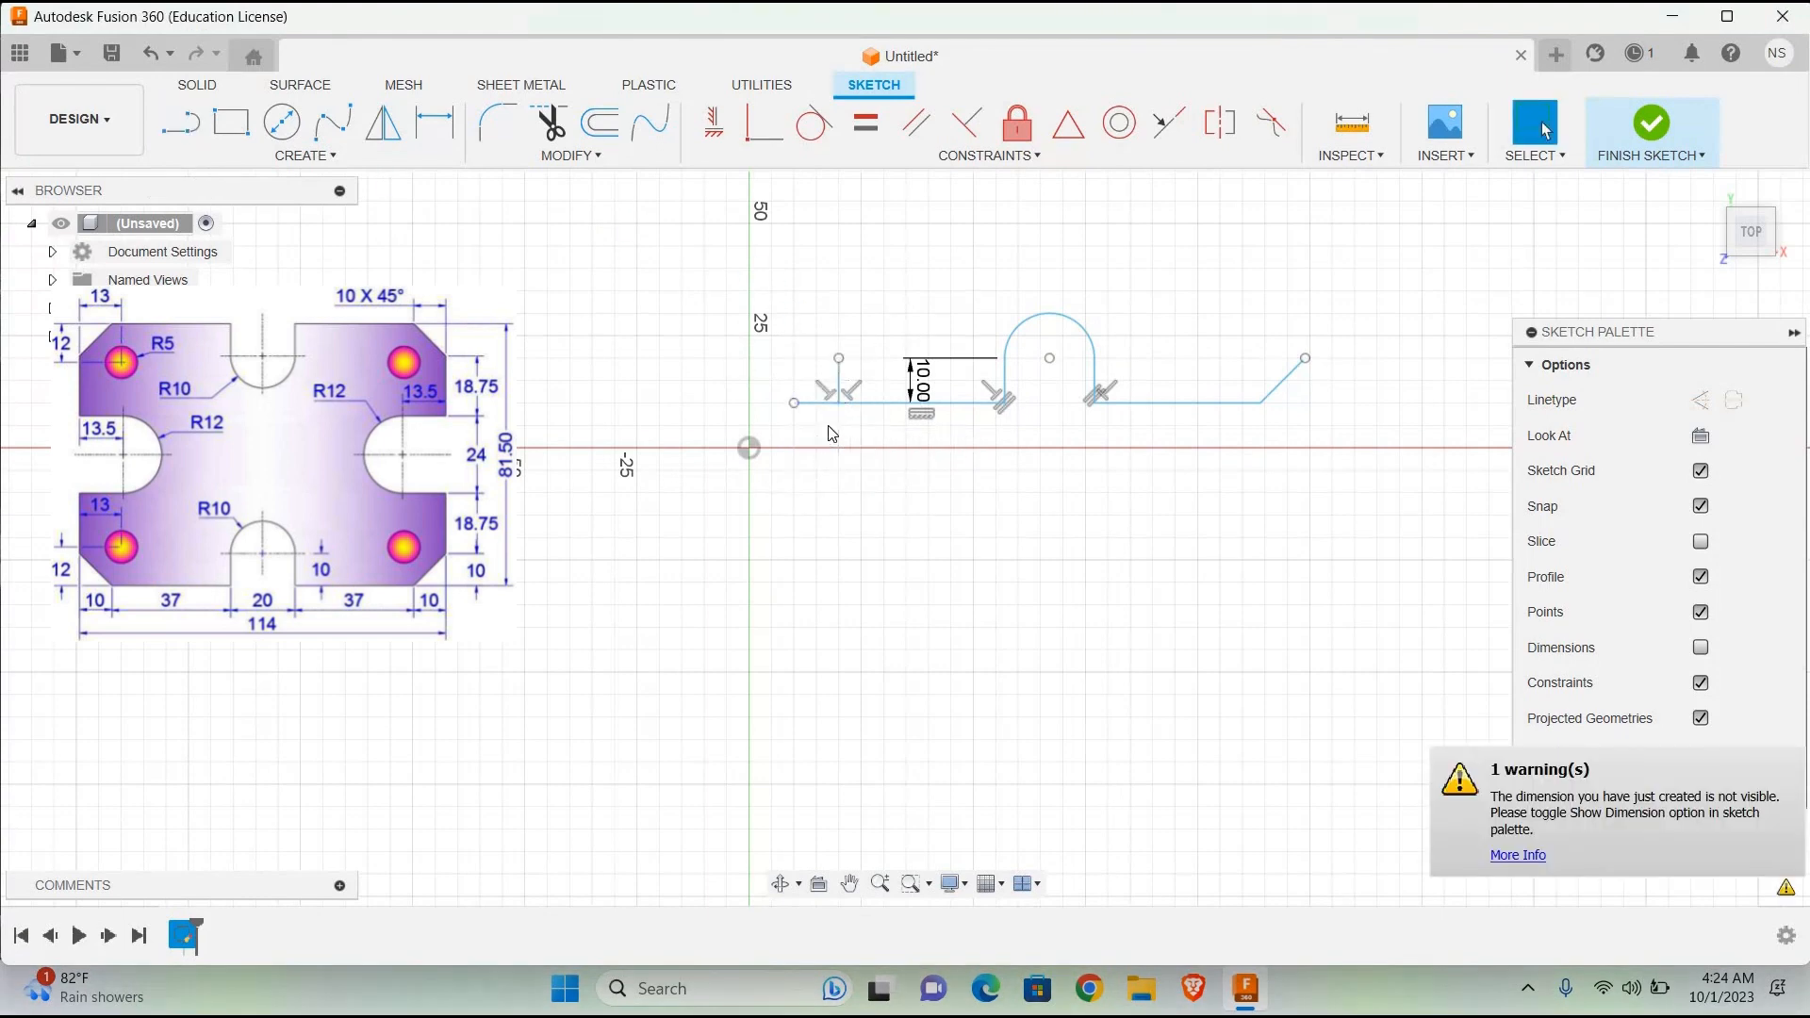
Step: Draw a 10 mm vertical line upward from the left end of the new horizontal extension
left_click(180, 123)
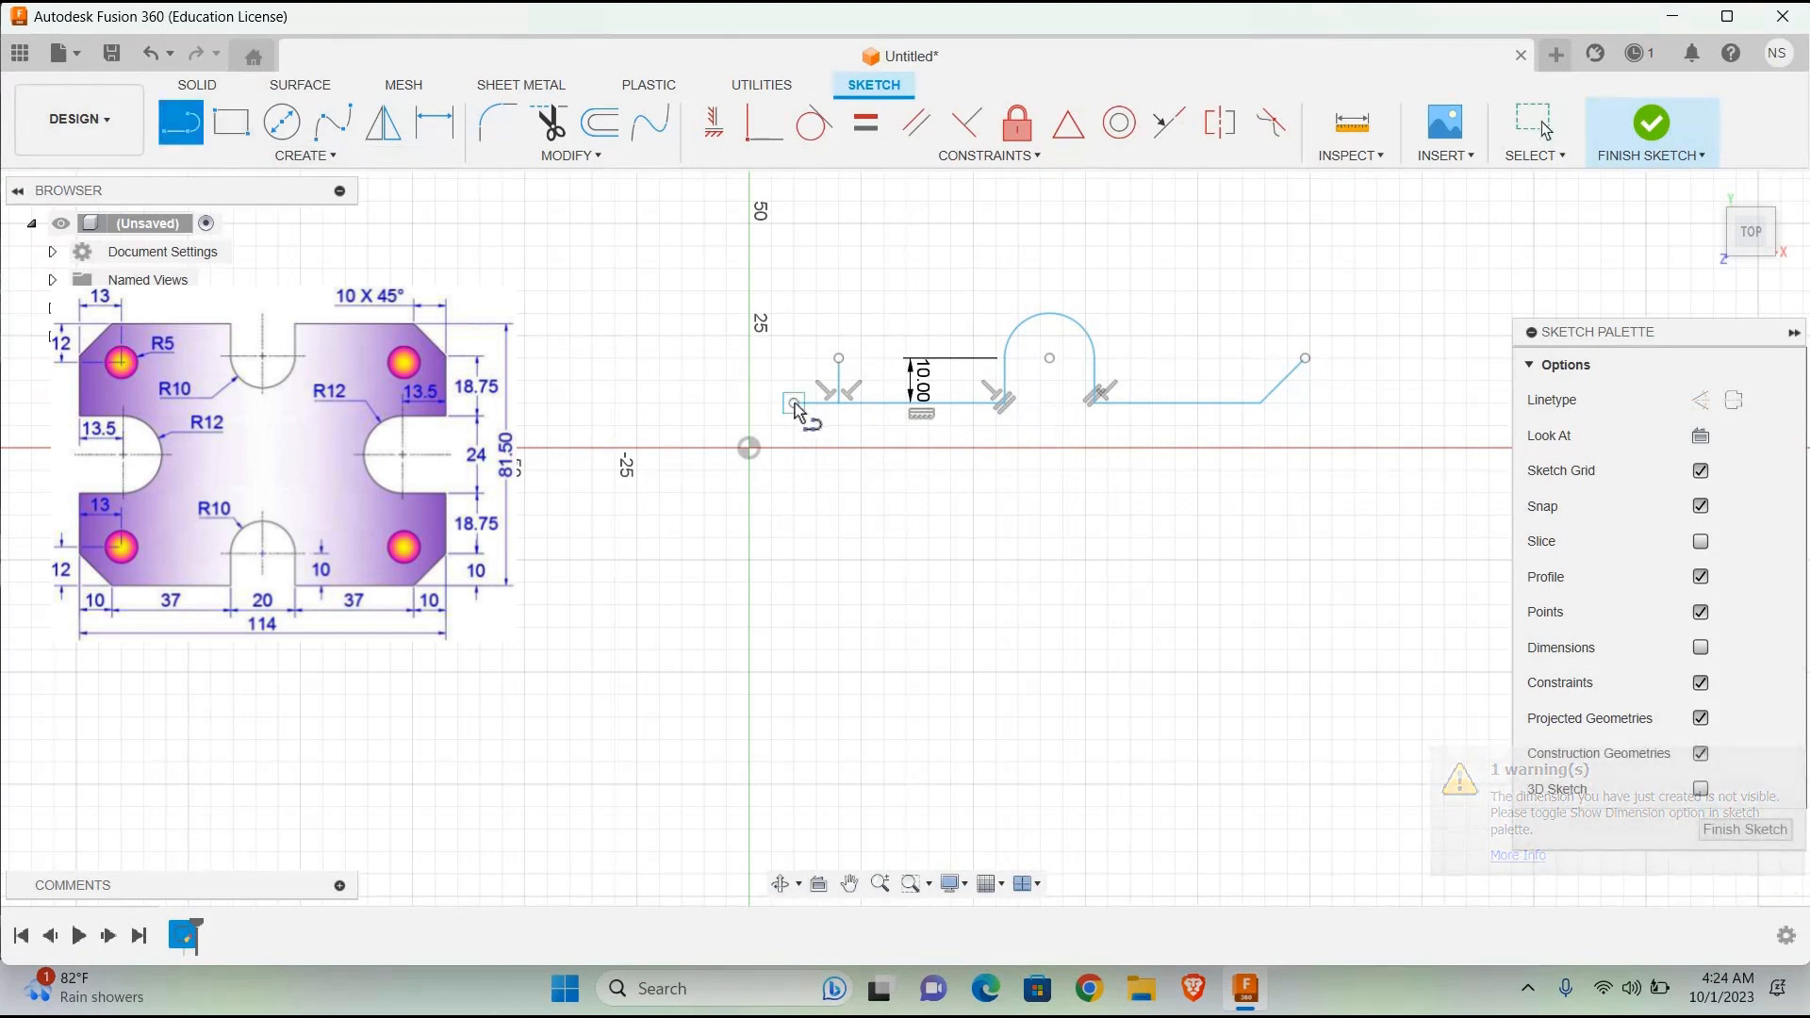
left_click(795, 404)
type("10")
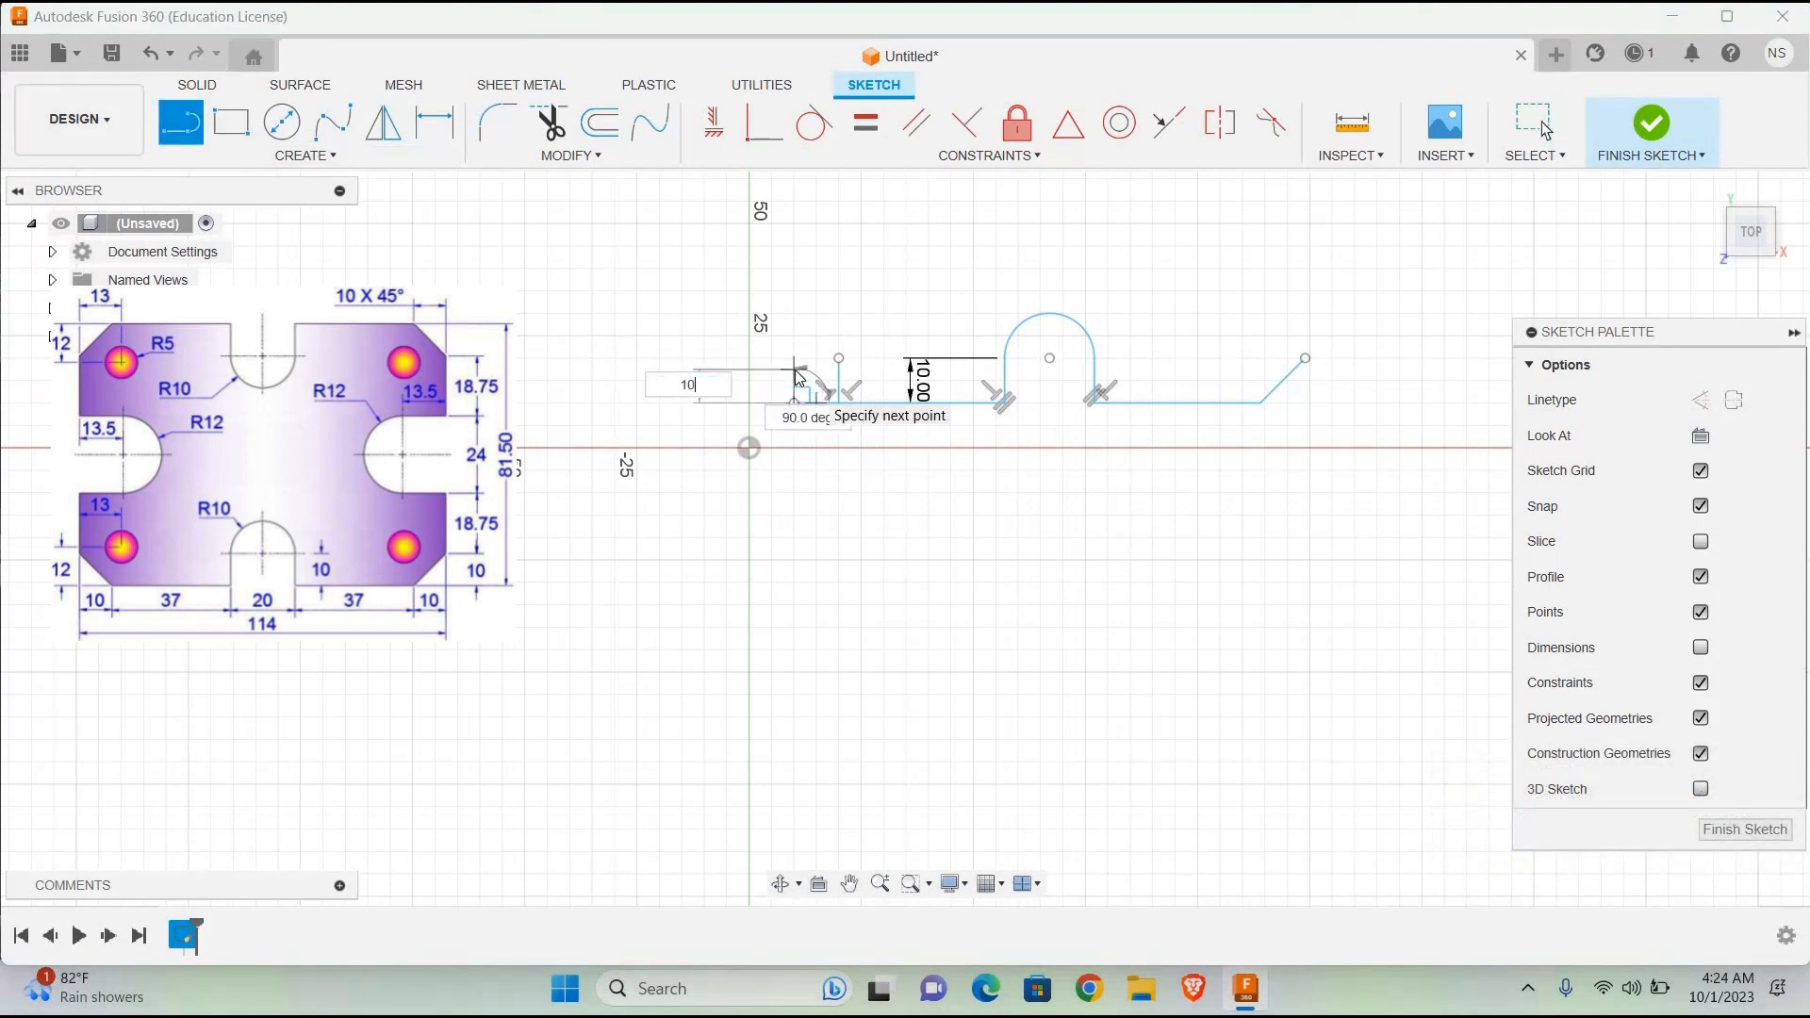
key("Return")
key("Escape")
Step: Draw the 45° left chamfer line between the two 10 mm legs' outer ends and trim away the legs and the inner vertical line
left_click(179, 126)
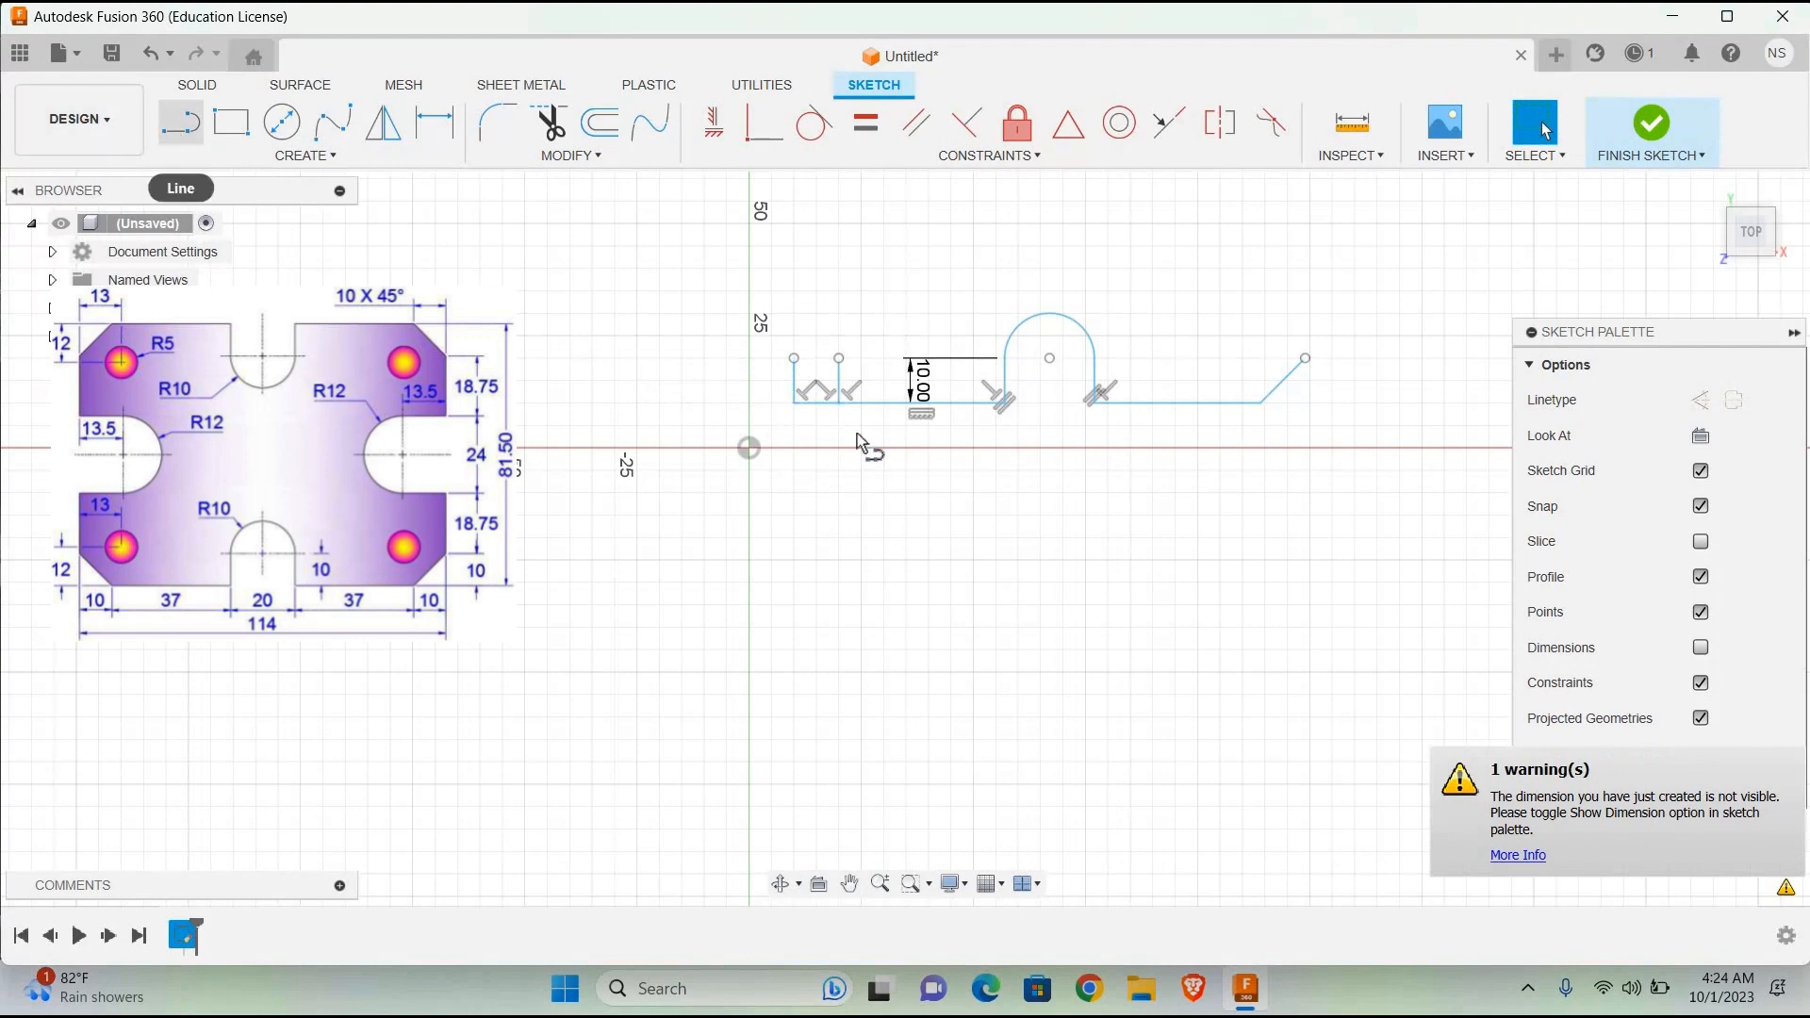
left_click(839, 404)
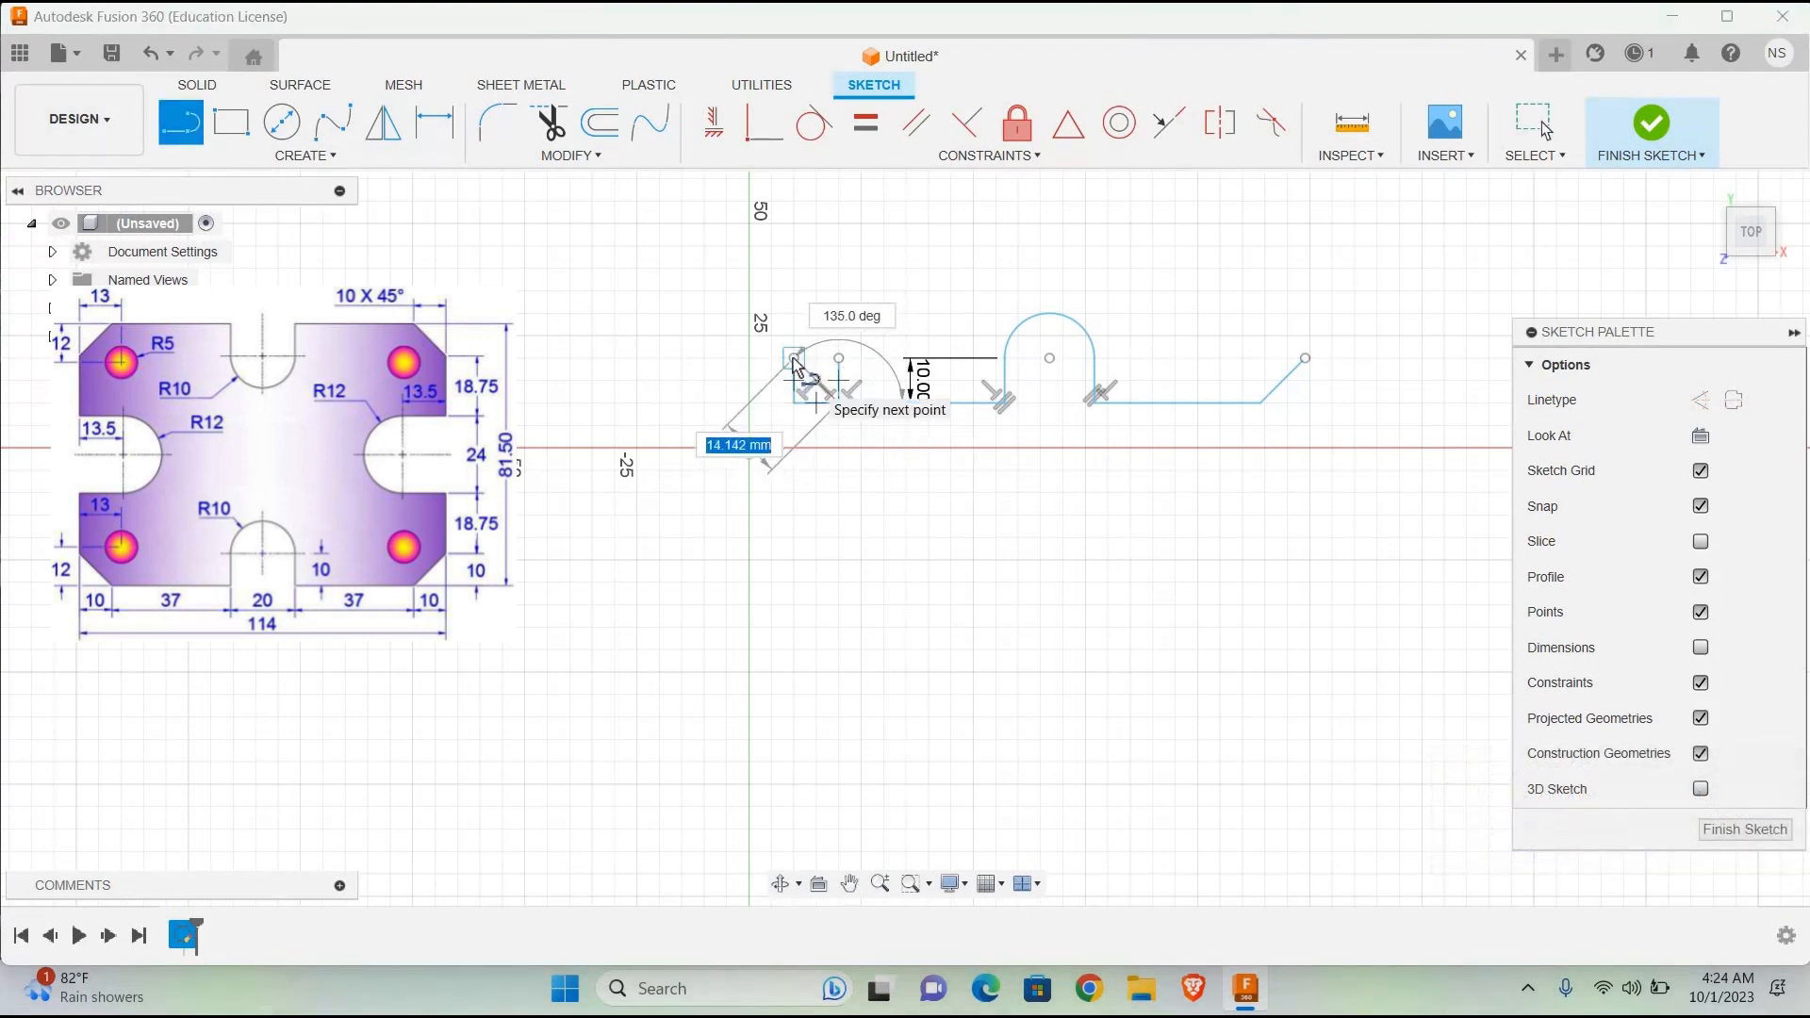
left_click(794, 361)
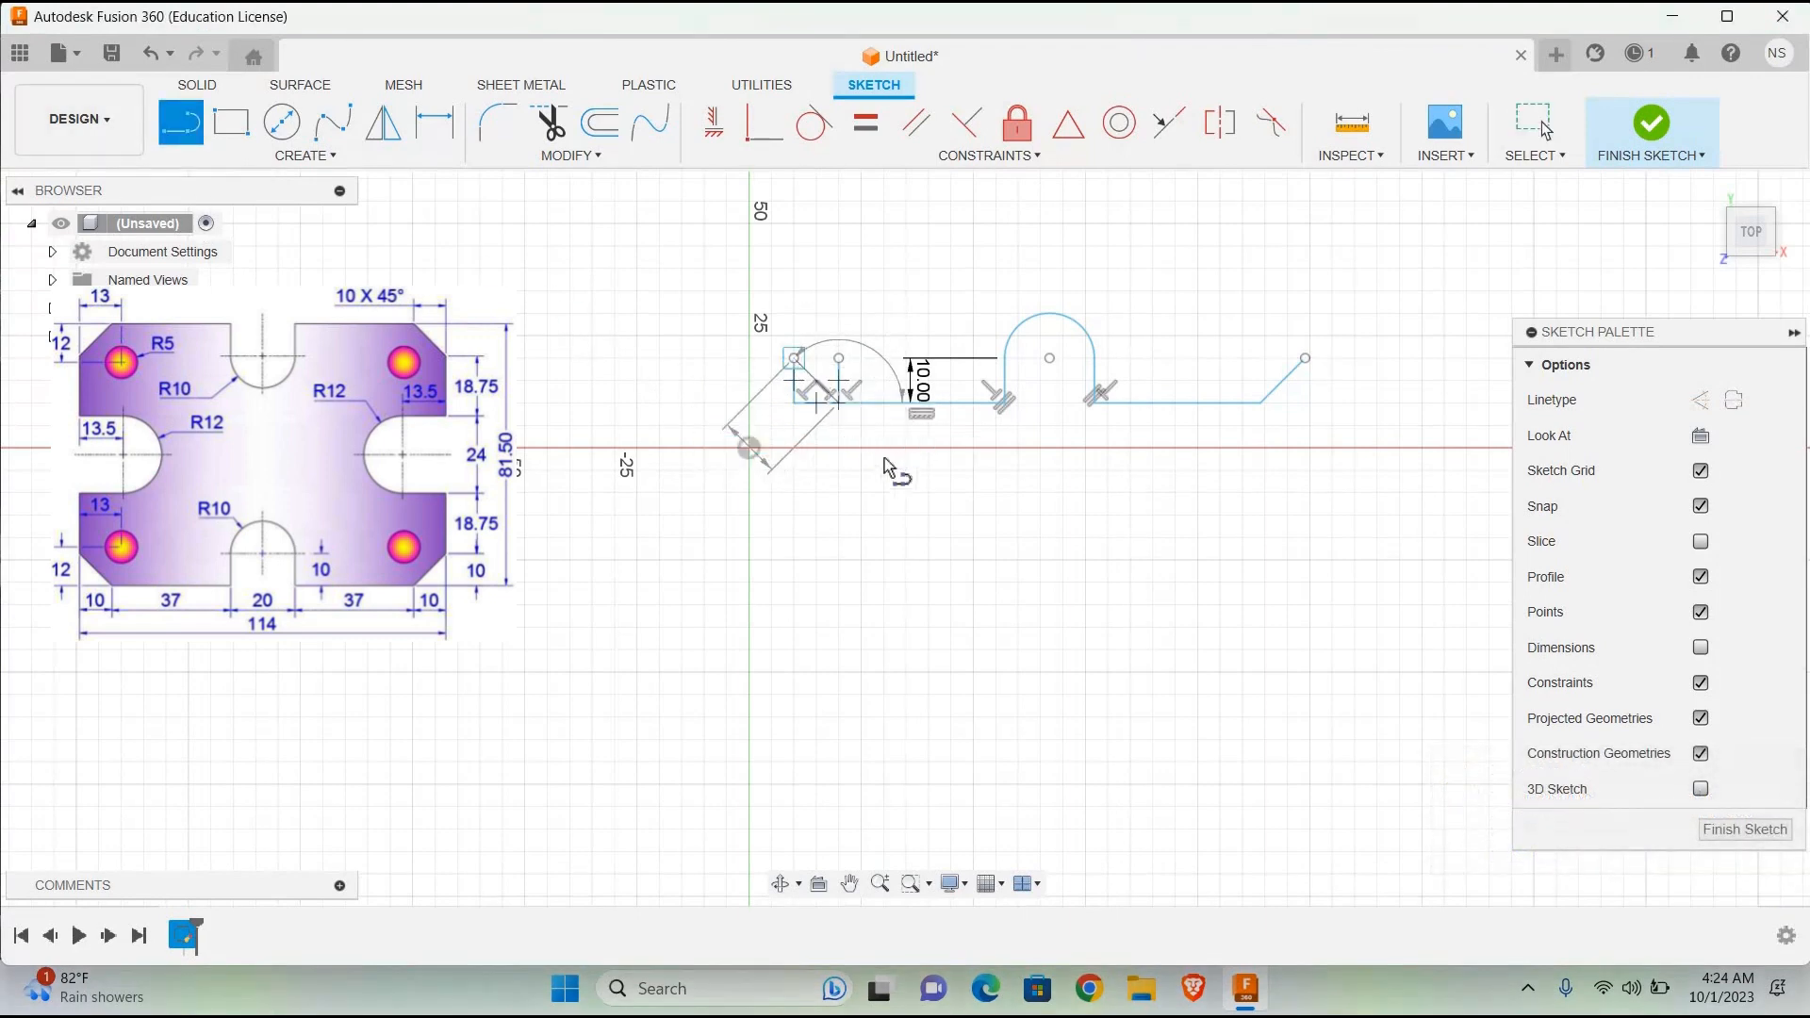
left_click(555, 141)
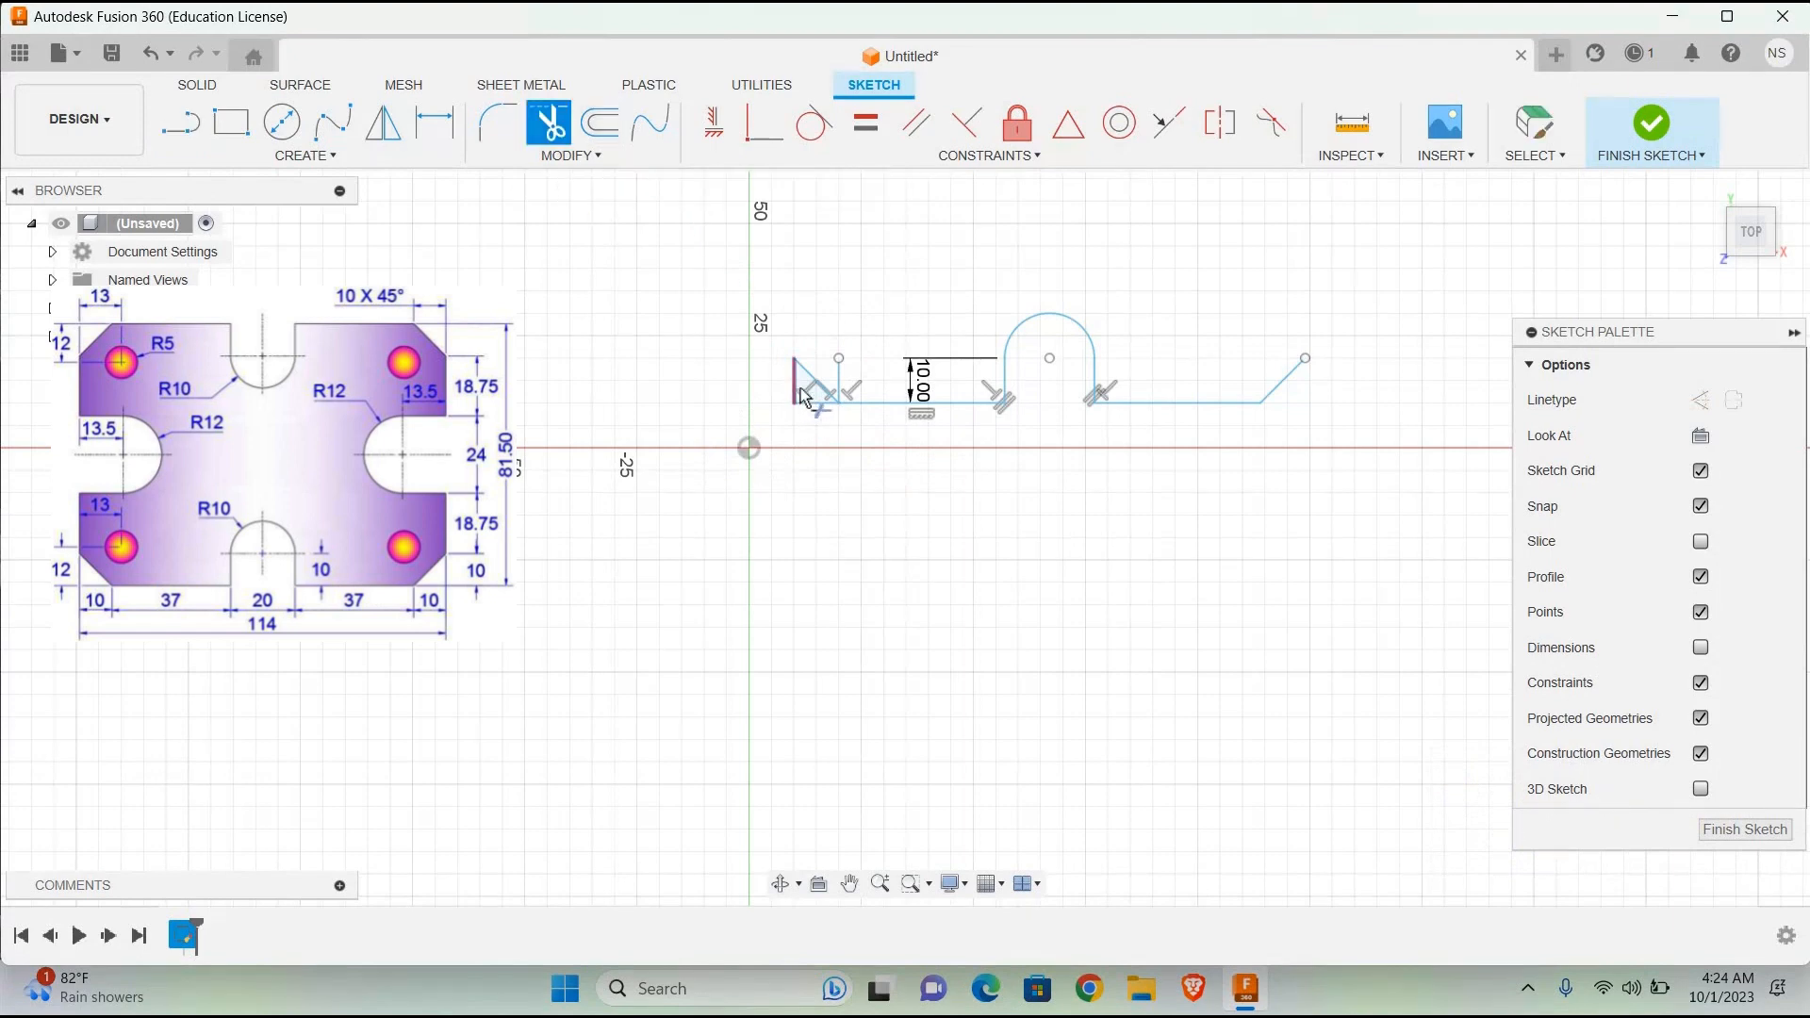
left_click(800, 388)
left_click(845, 383)
left_click(838, 382)
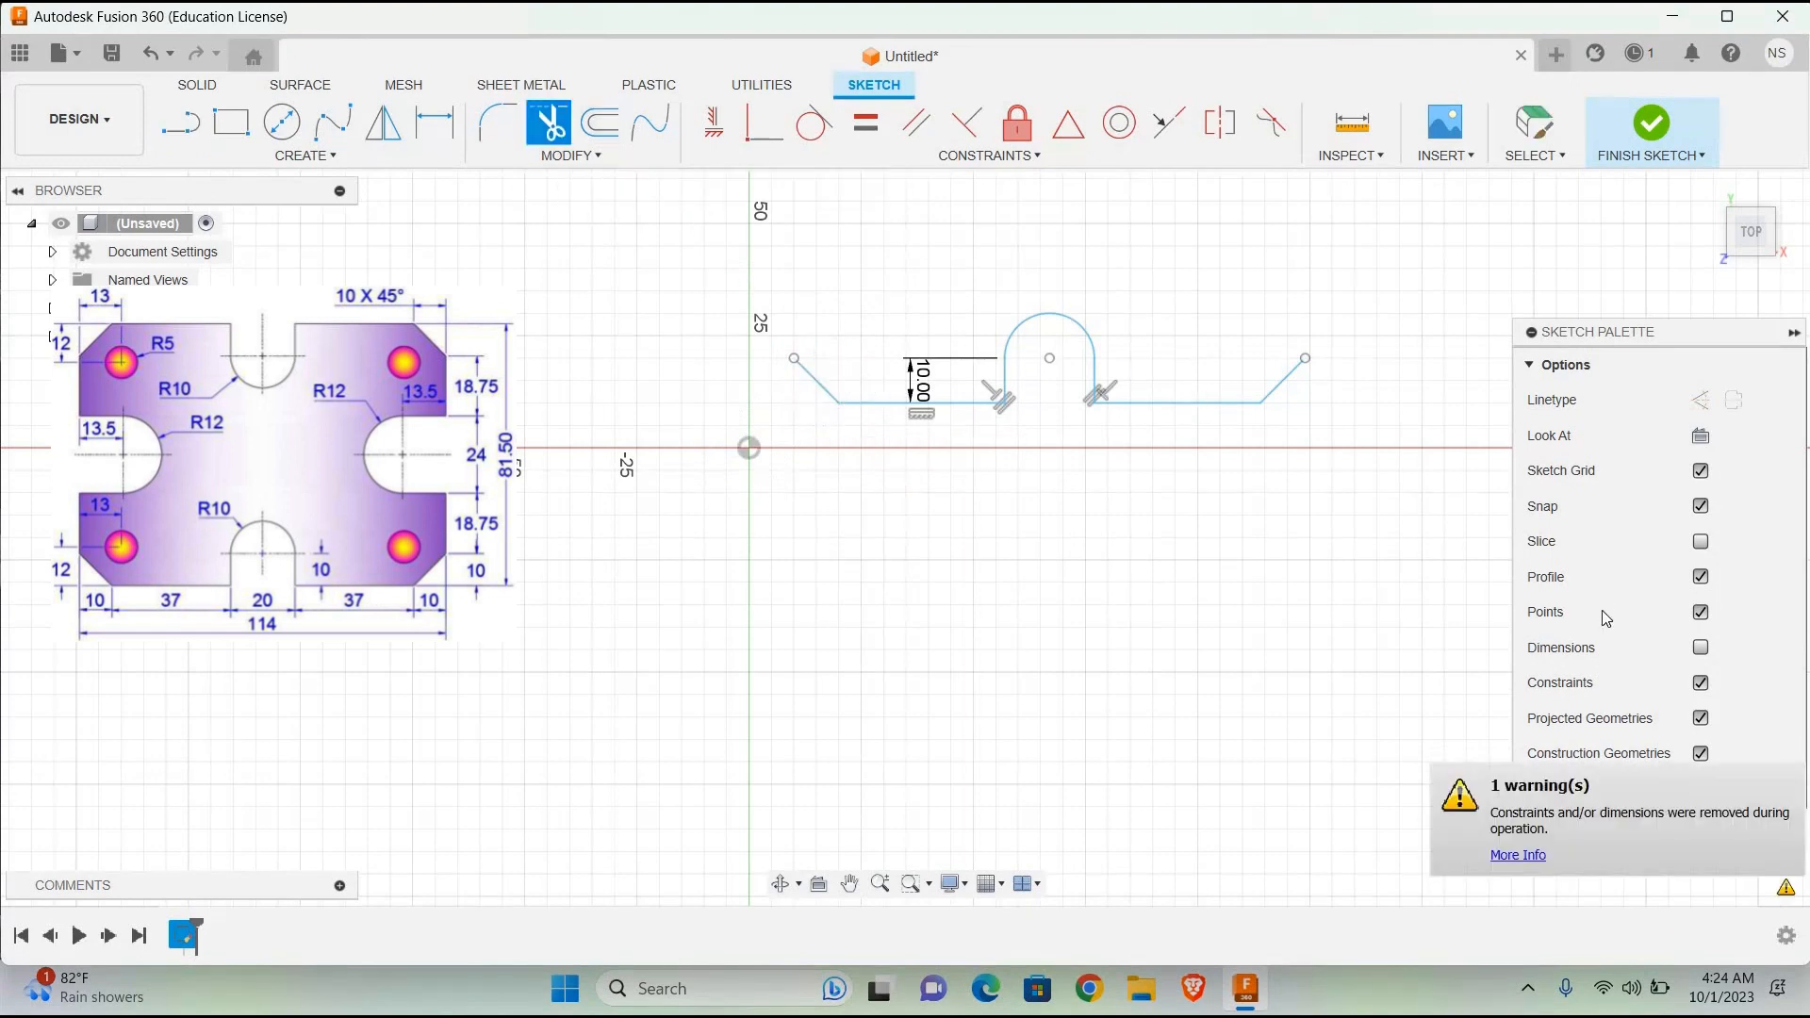
Step: Draw an 18.75 mm vertical line upward from the upper end of the left chamfer
scroll(1154, 382, "down", 3)
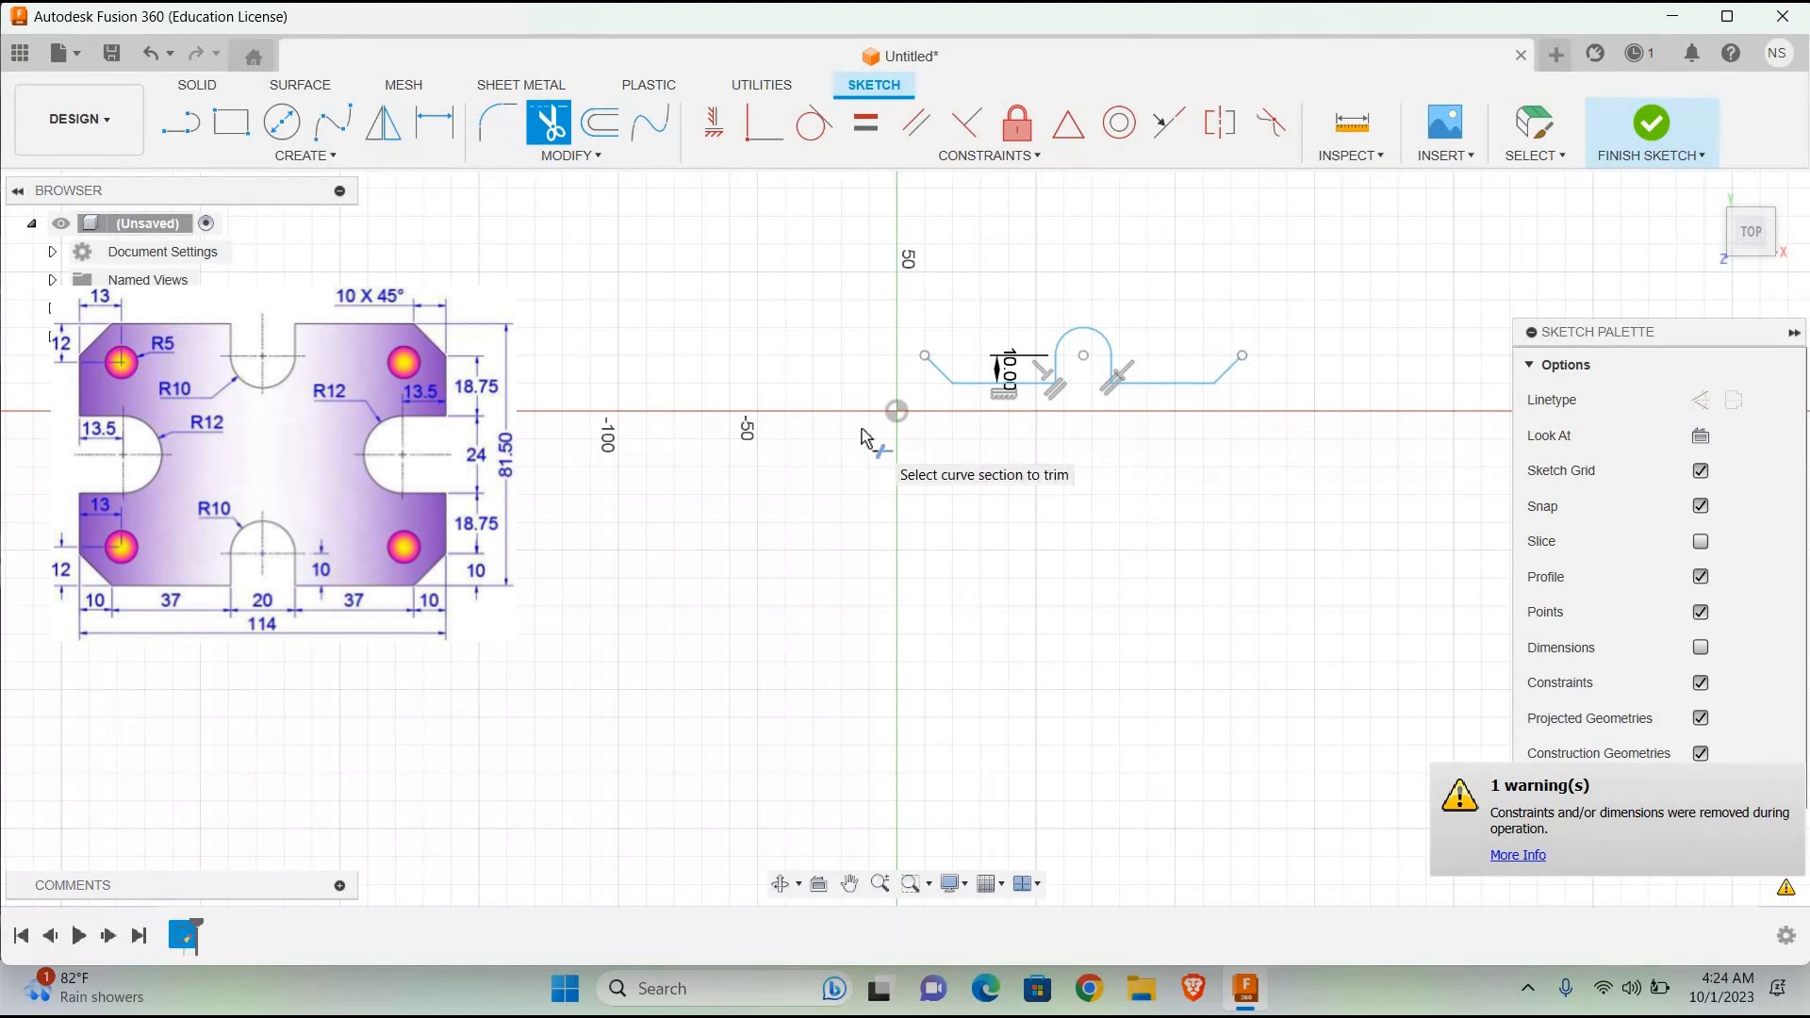
left_click(182, 121)
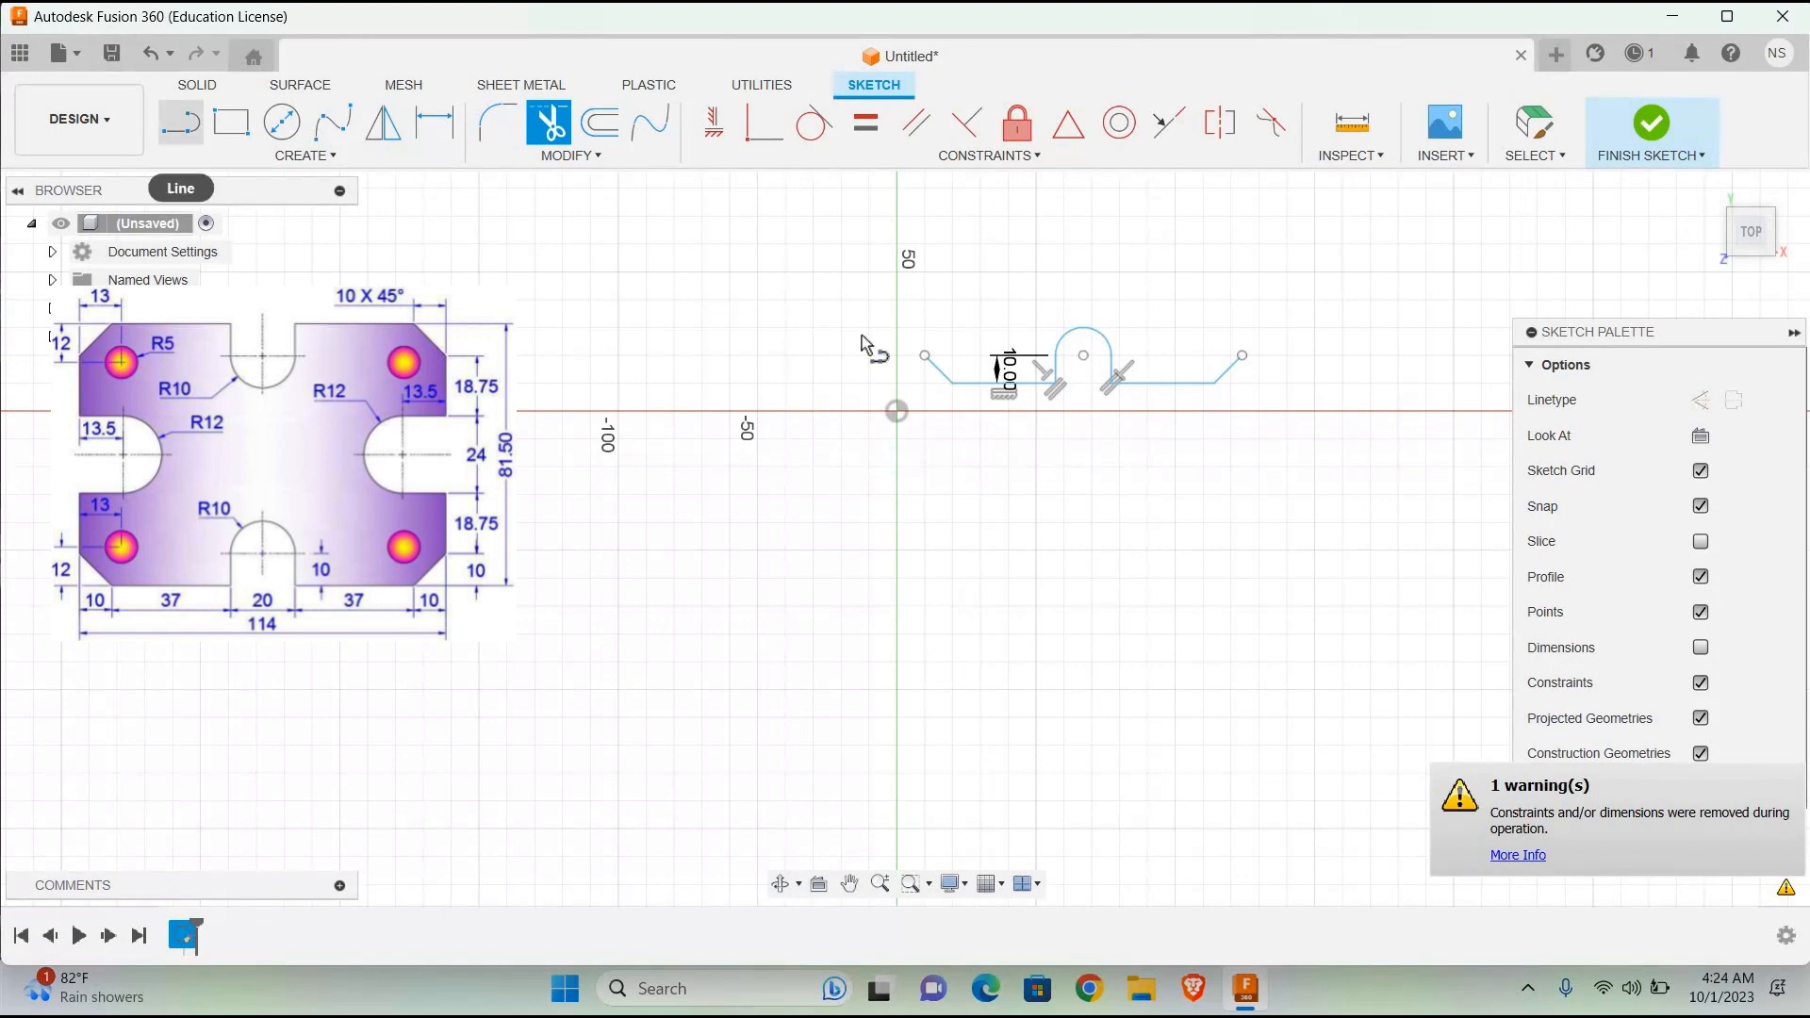
left_click(925, 356)
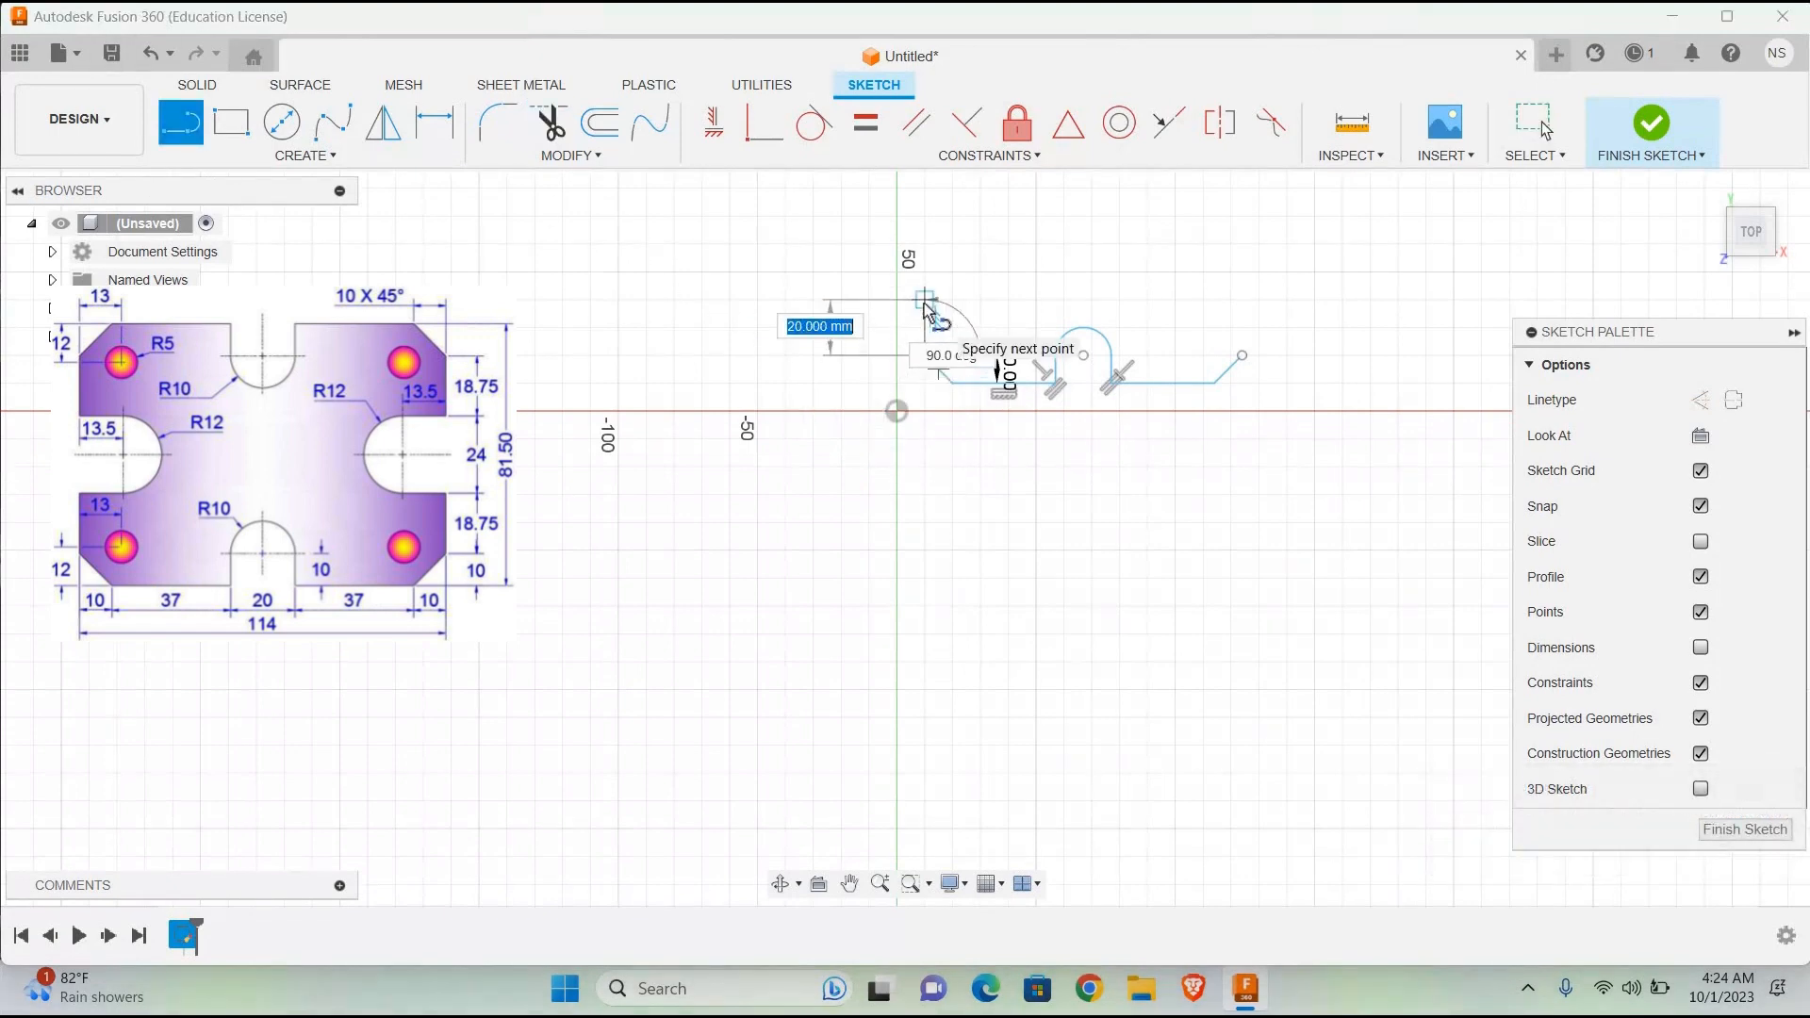
type("18.")
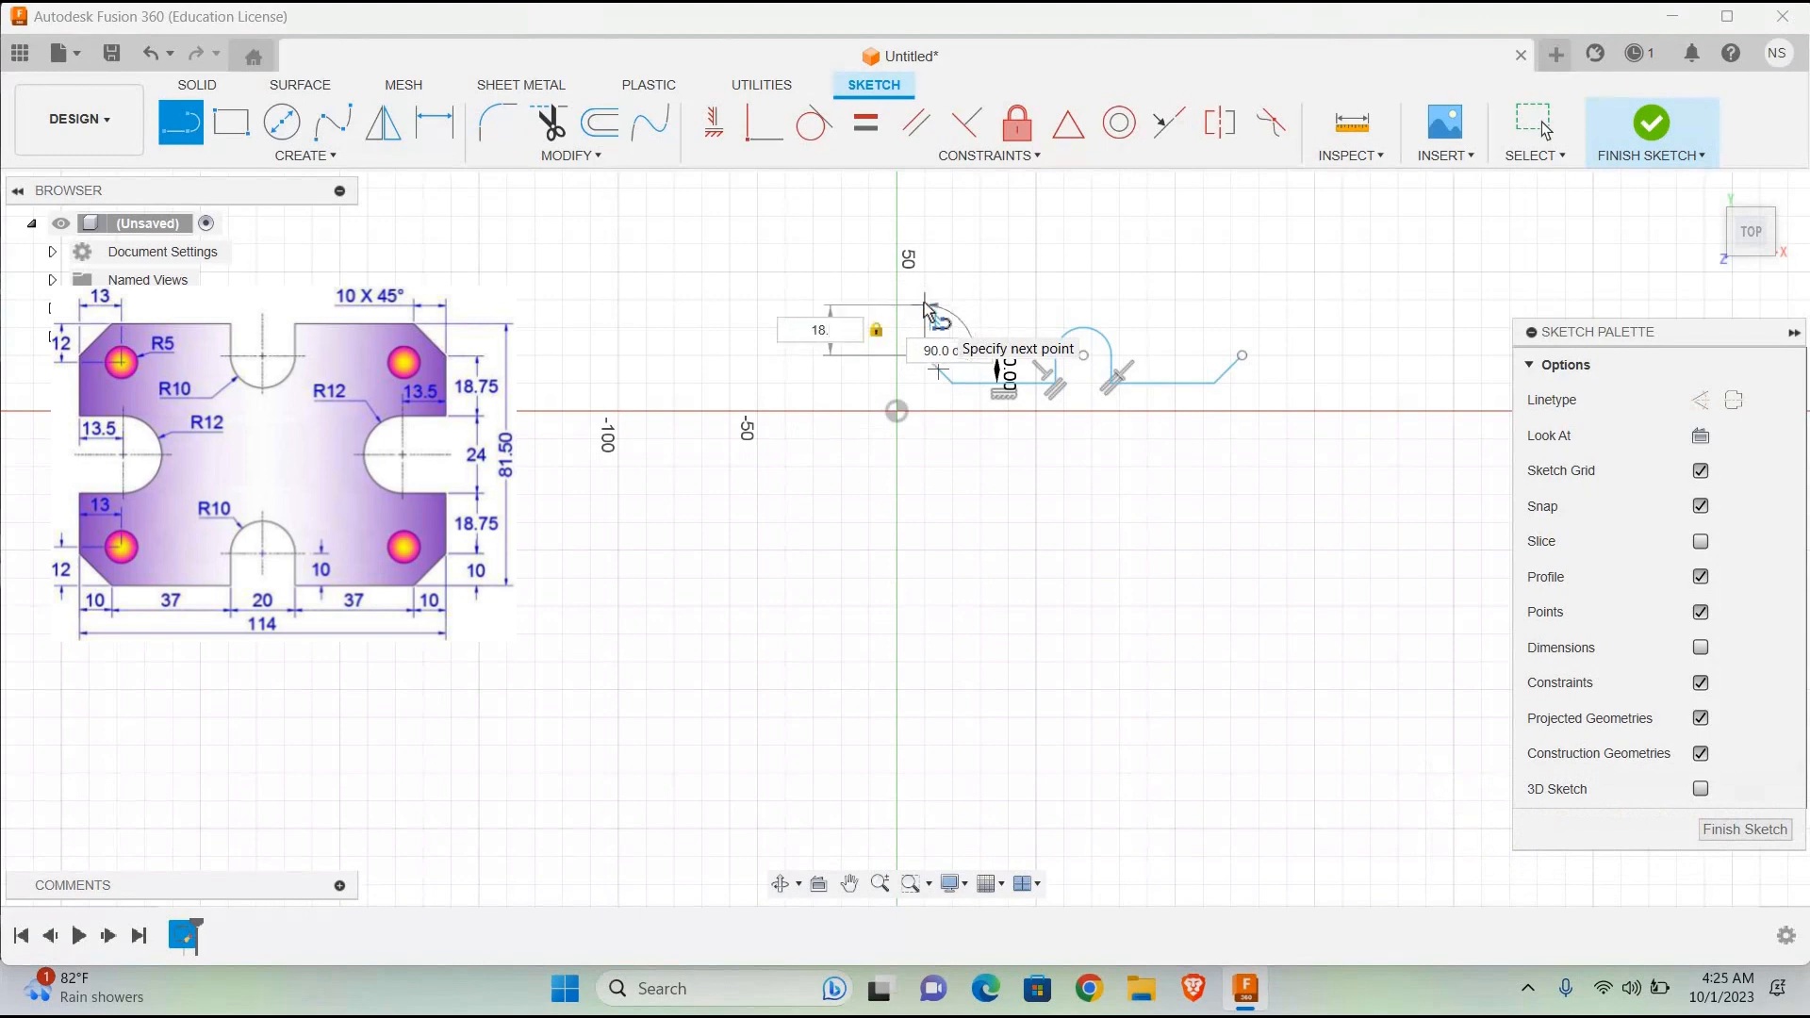
type("75")
key("Return")
key("Escape")
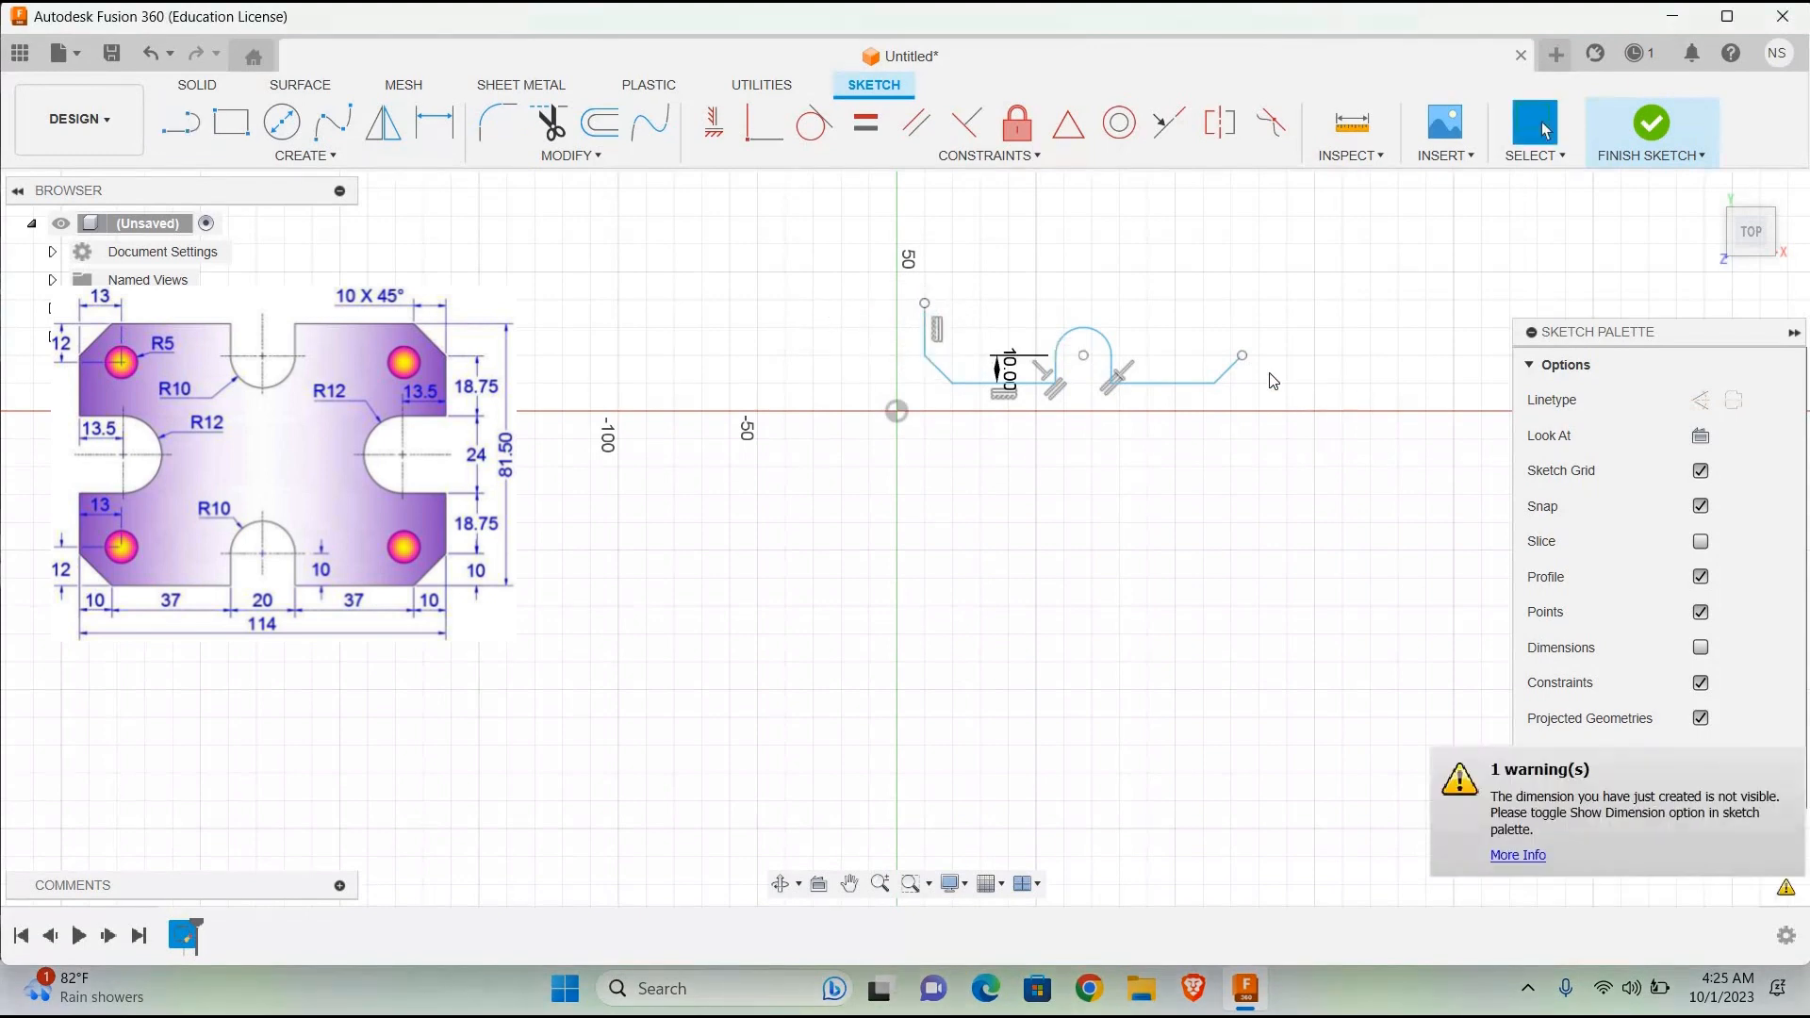
left_click(167, 130)
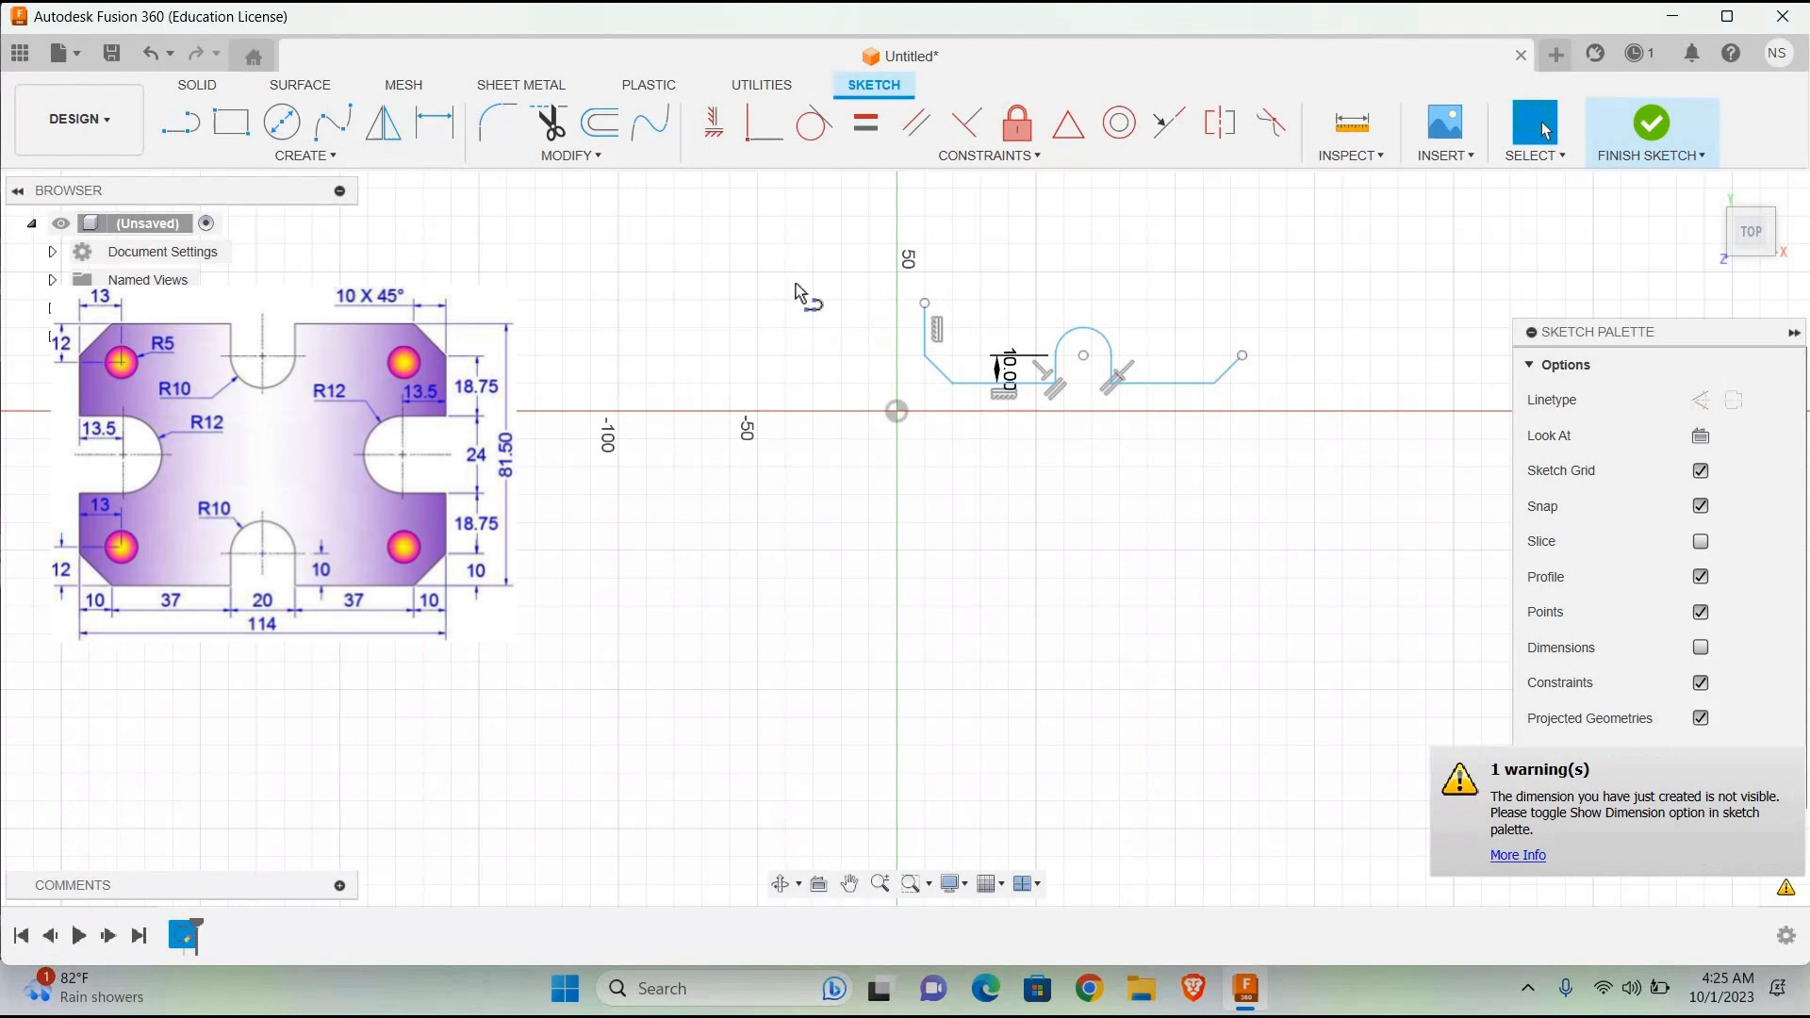
left_click(1241, 323)
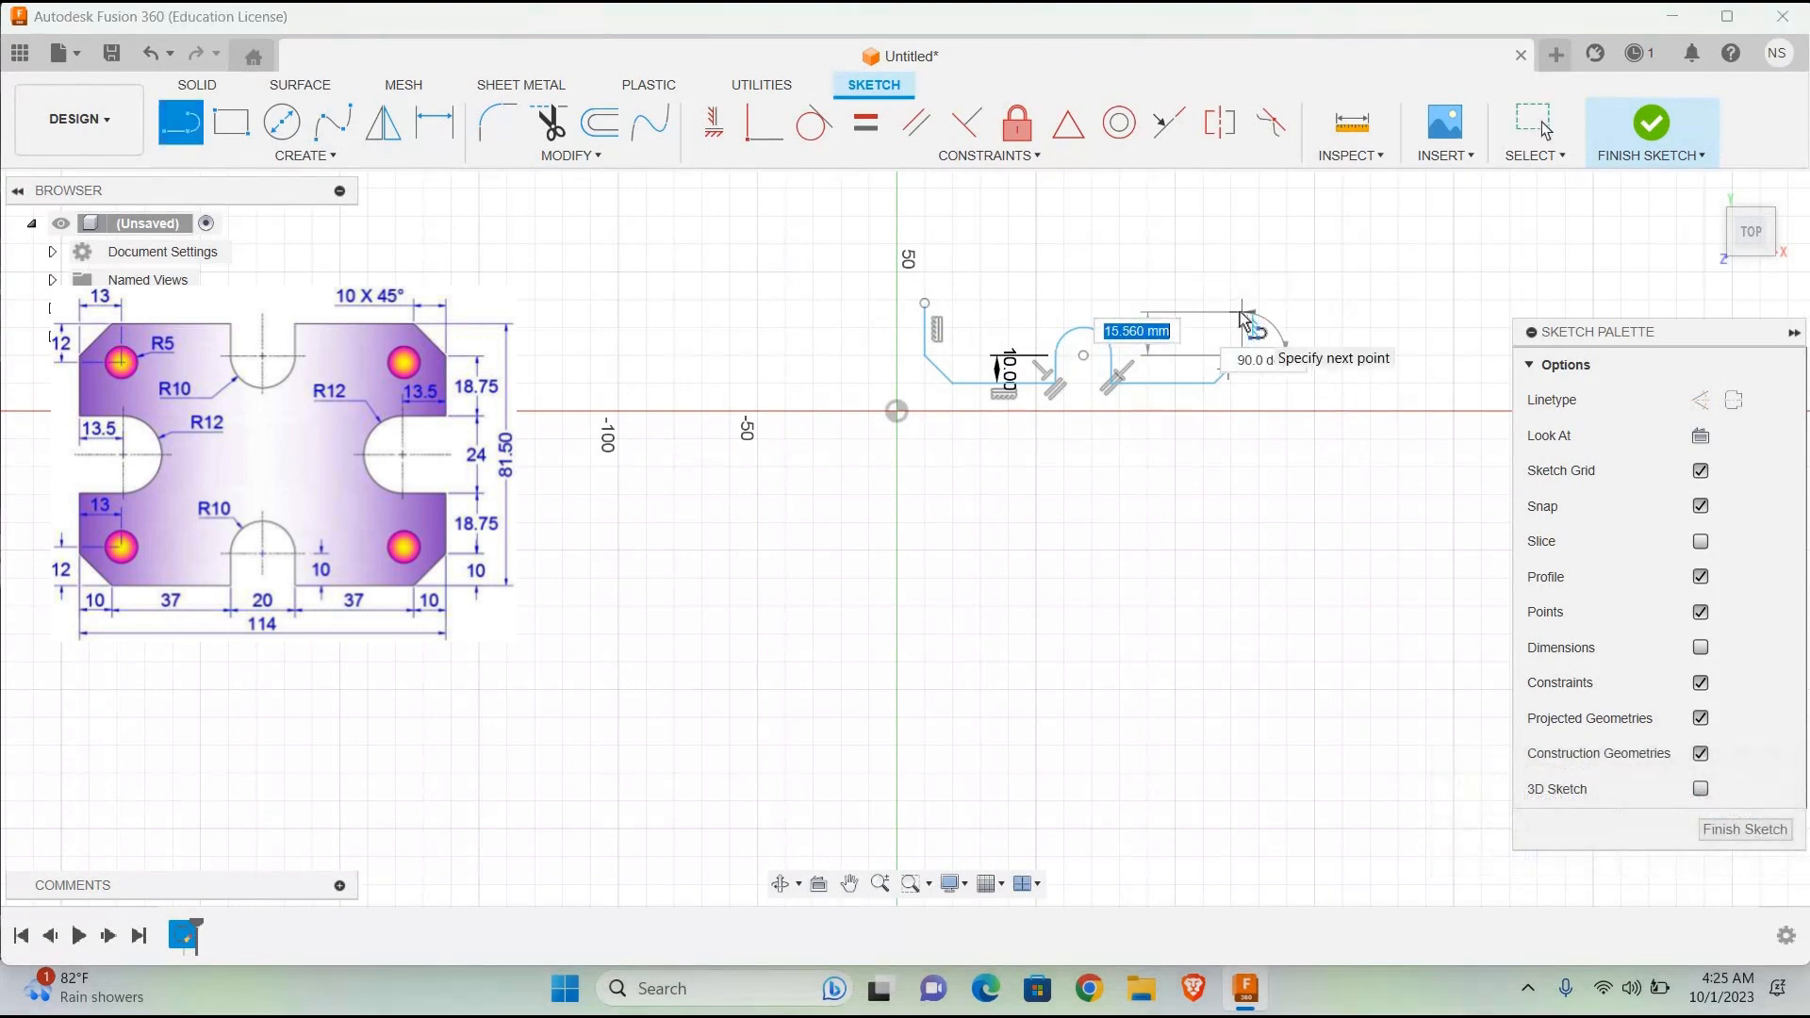
type("18.4")
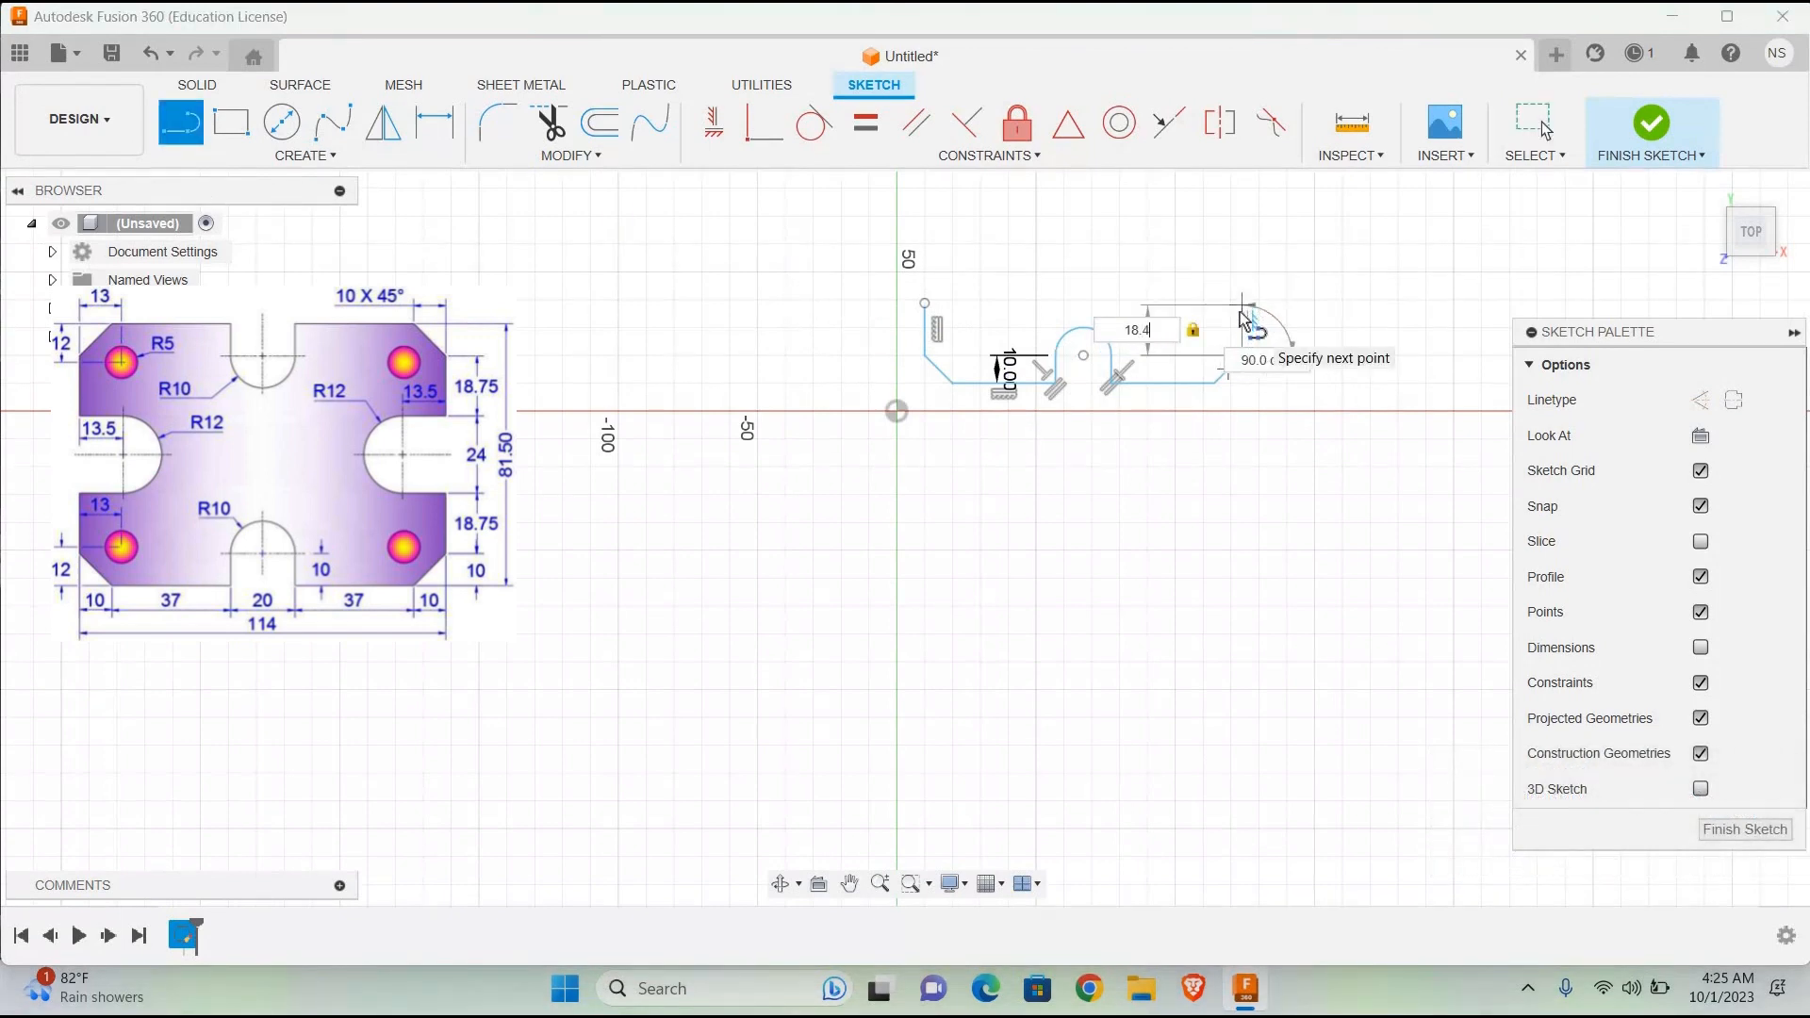
type("8")
key("Return")
key("Escape")
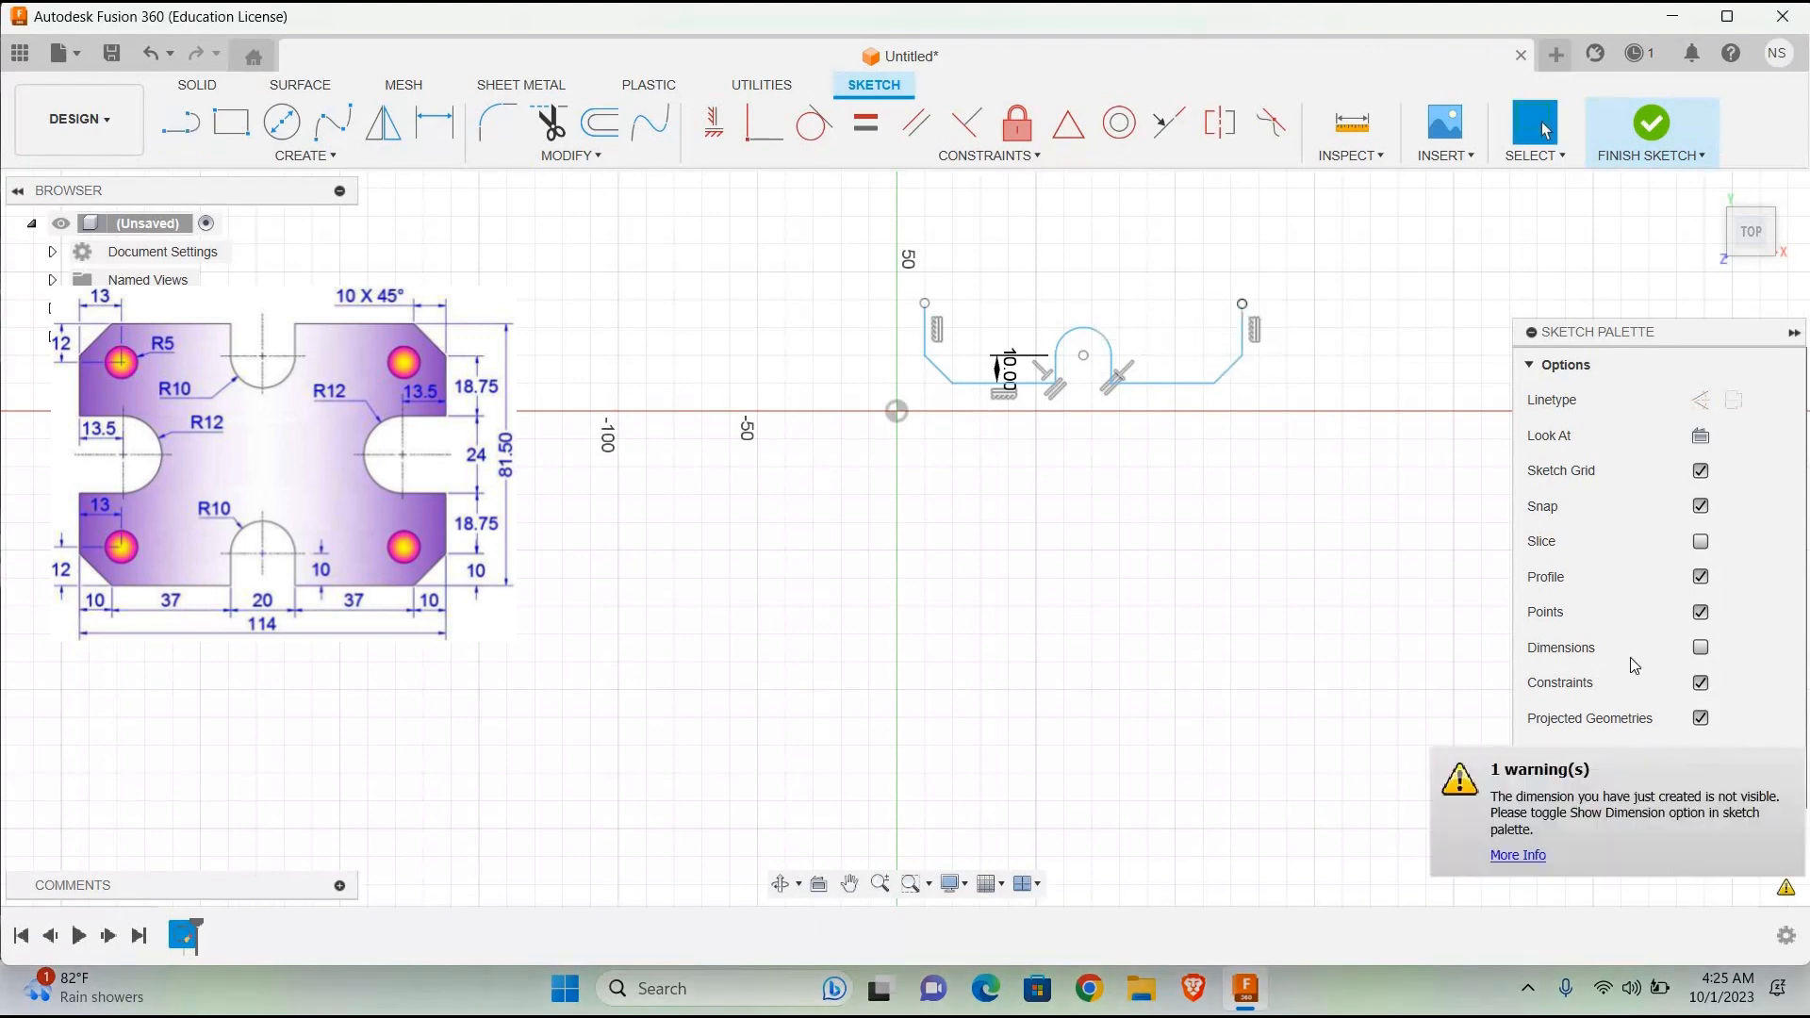
left_click(1245, 337)
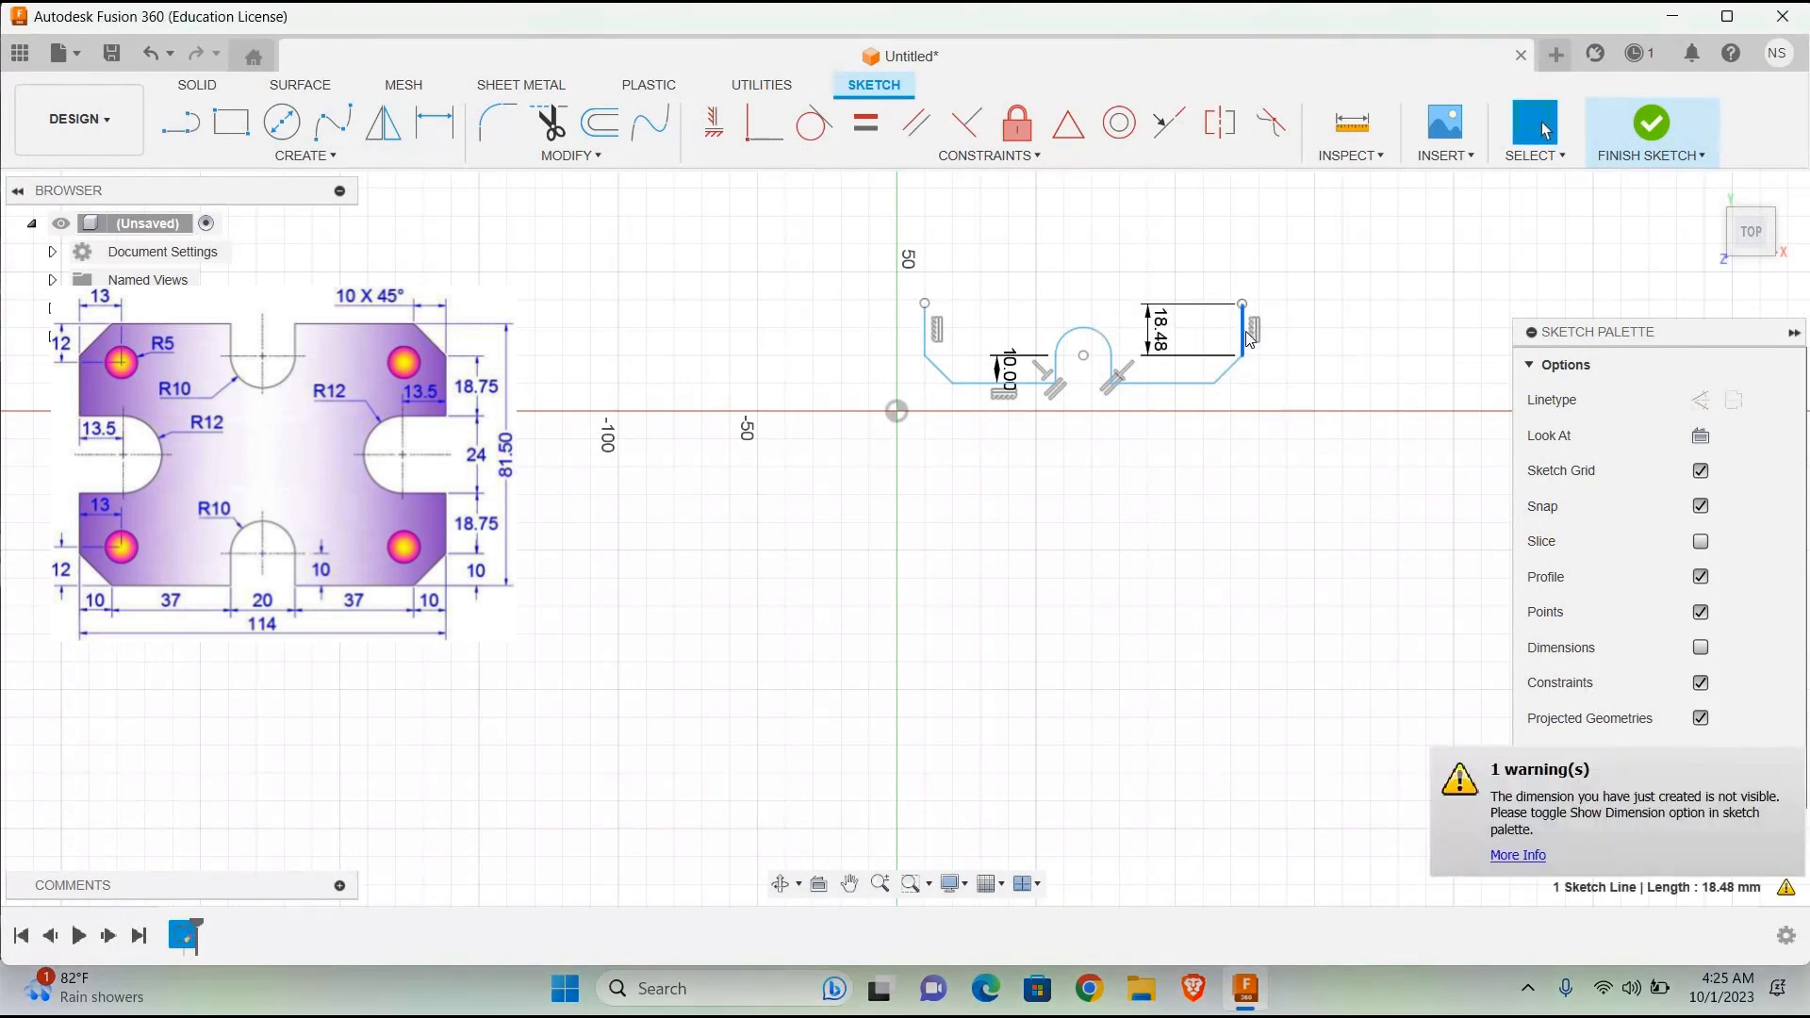
key("Delete")
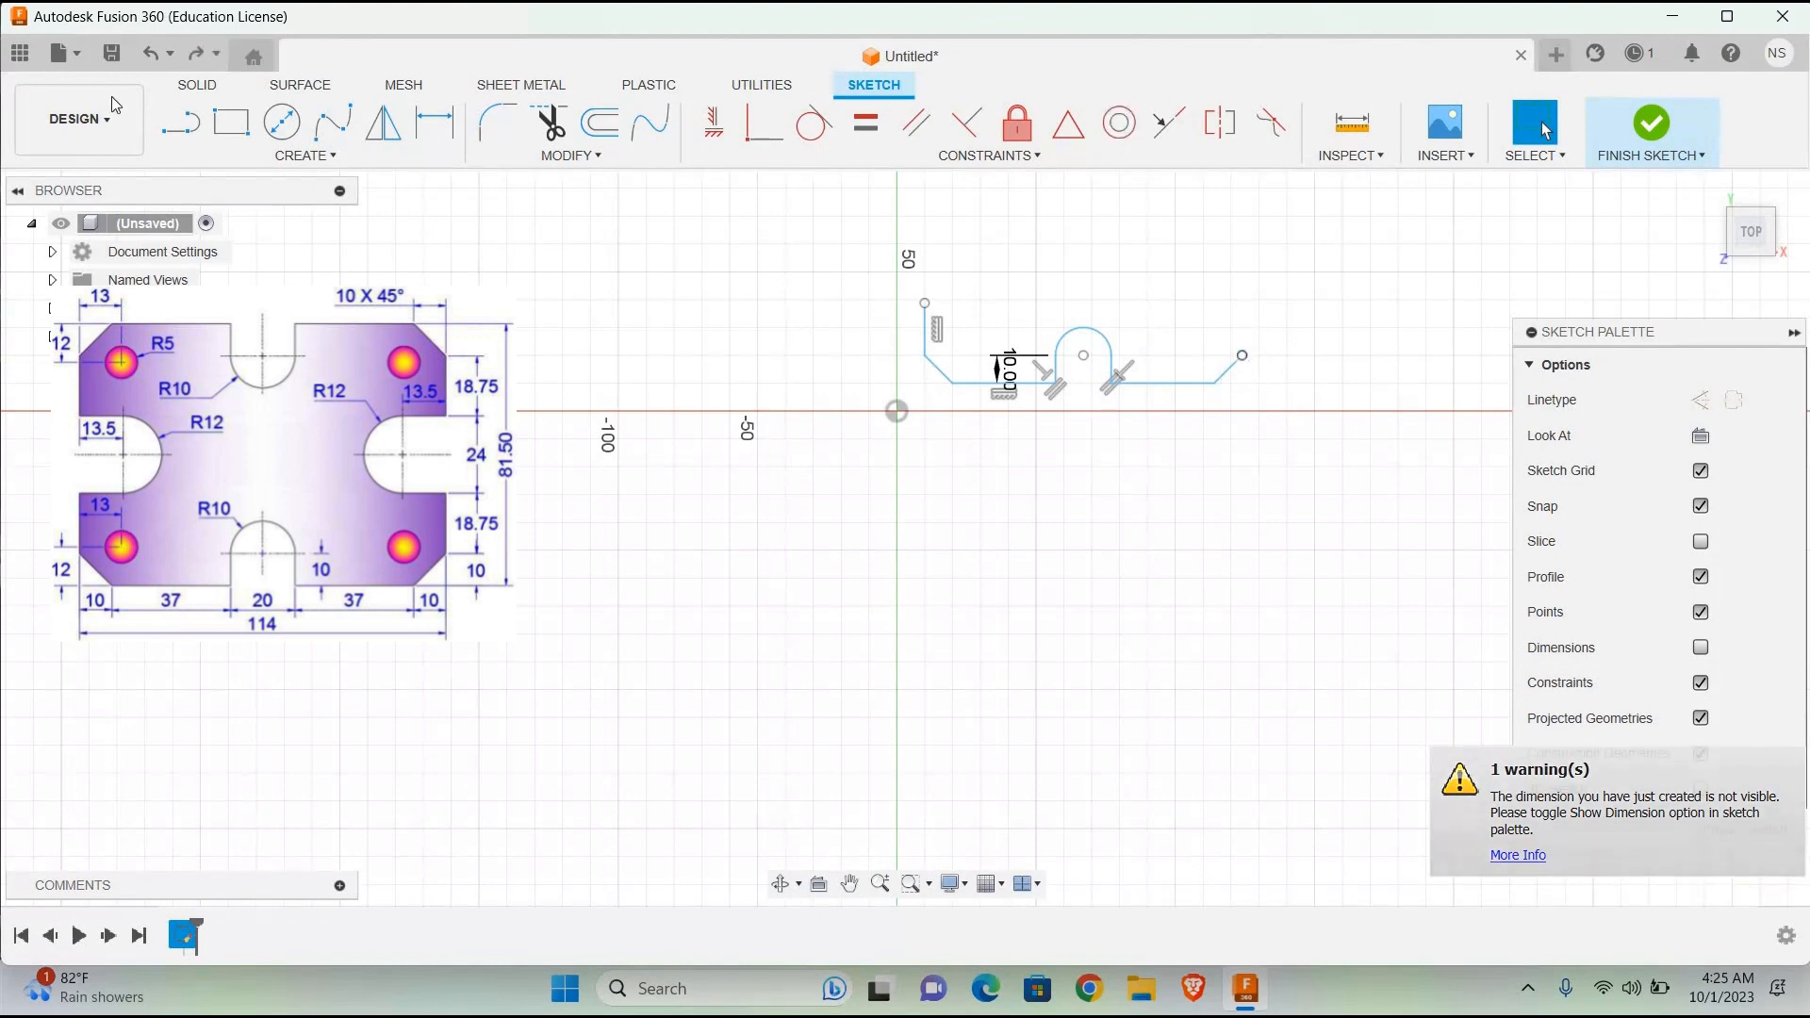
Step: Draw an 18.75 mm vertical line upward from the upper end of the right chamfer
left_click(926, 339)
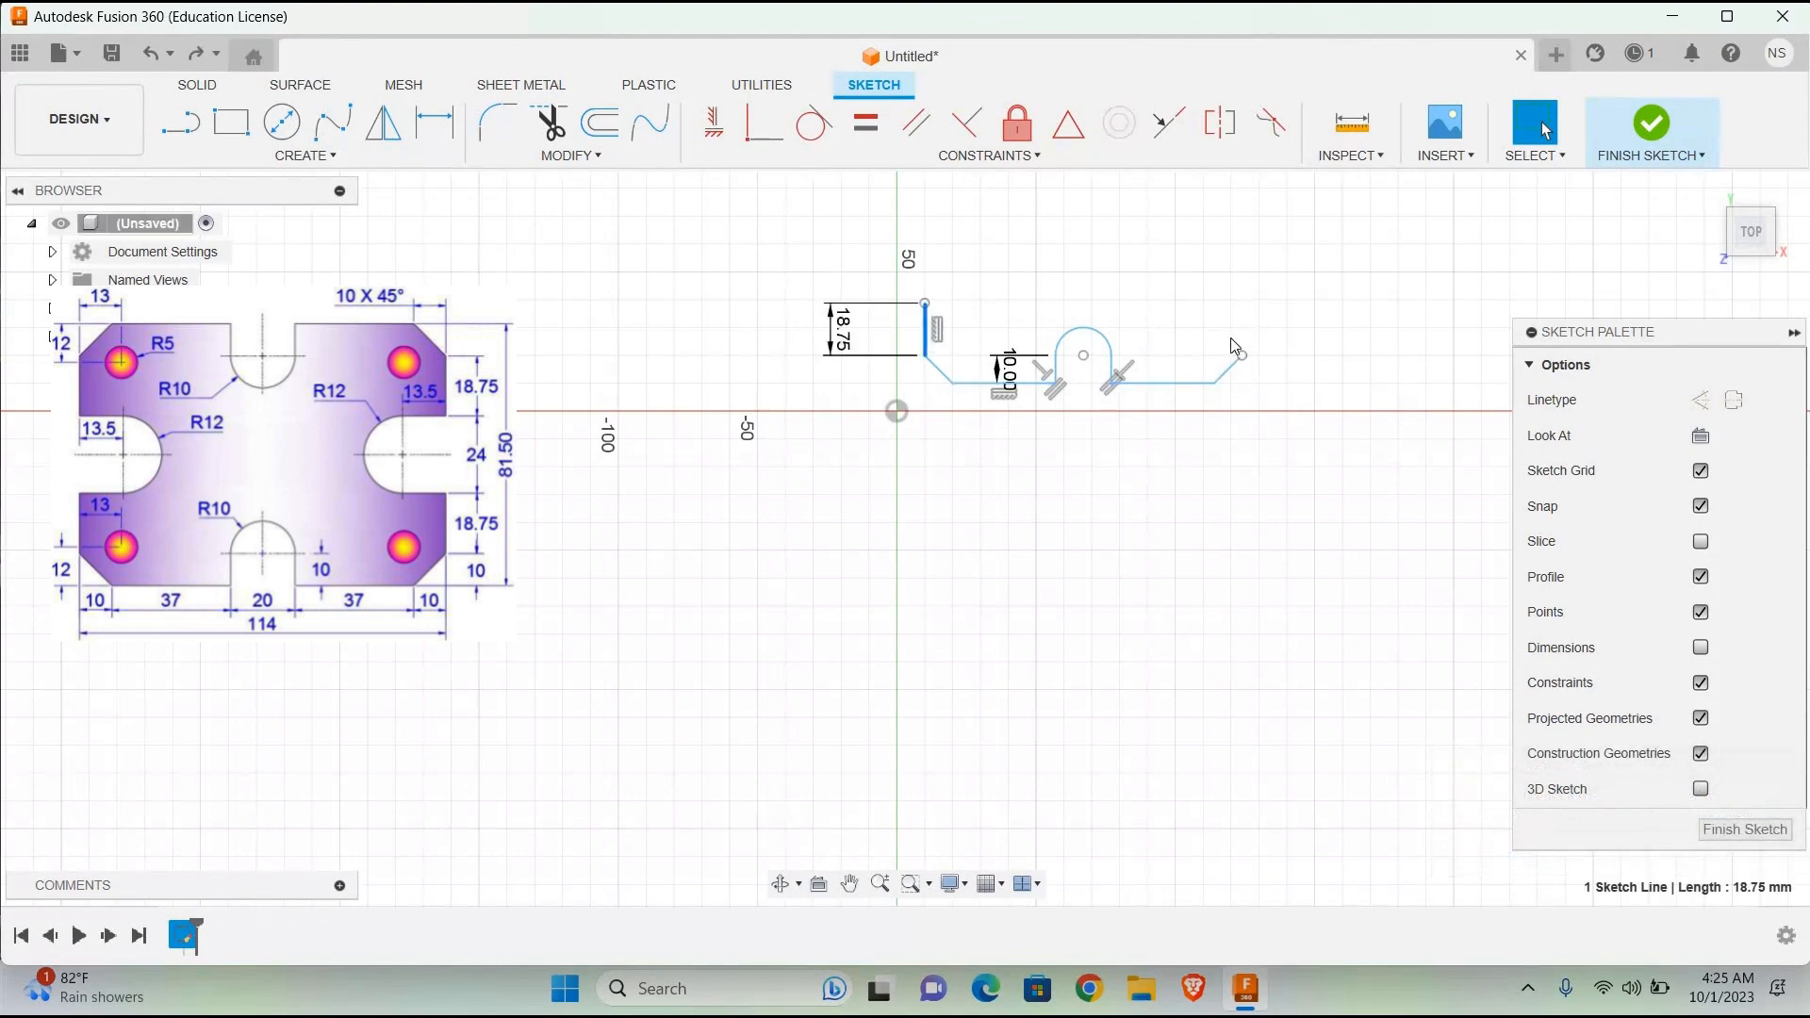
left_click(182, 127)
left_click(1242, 355)
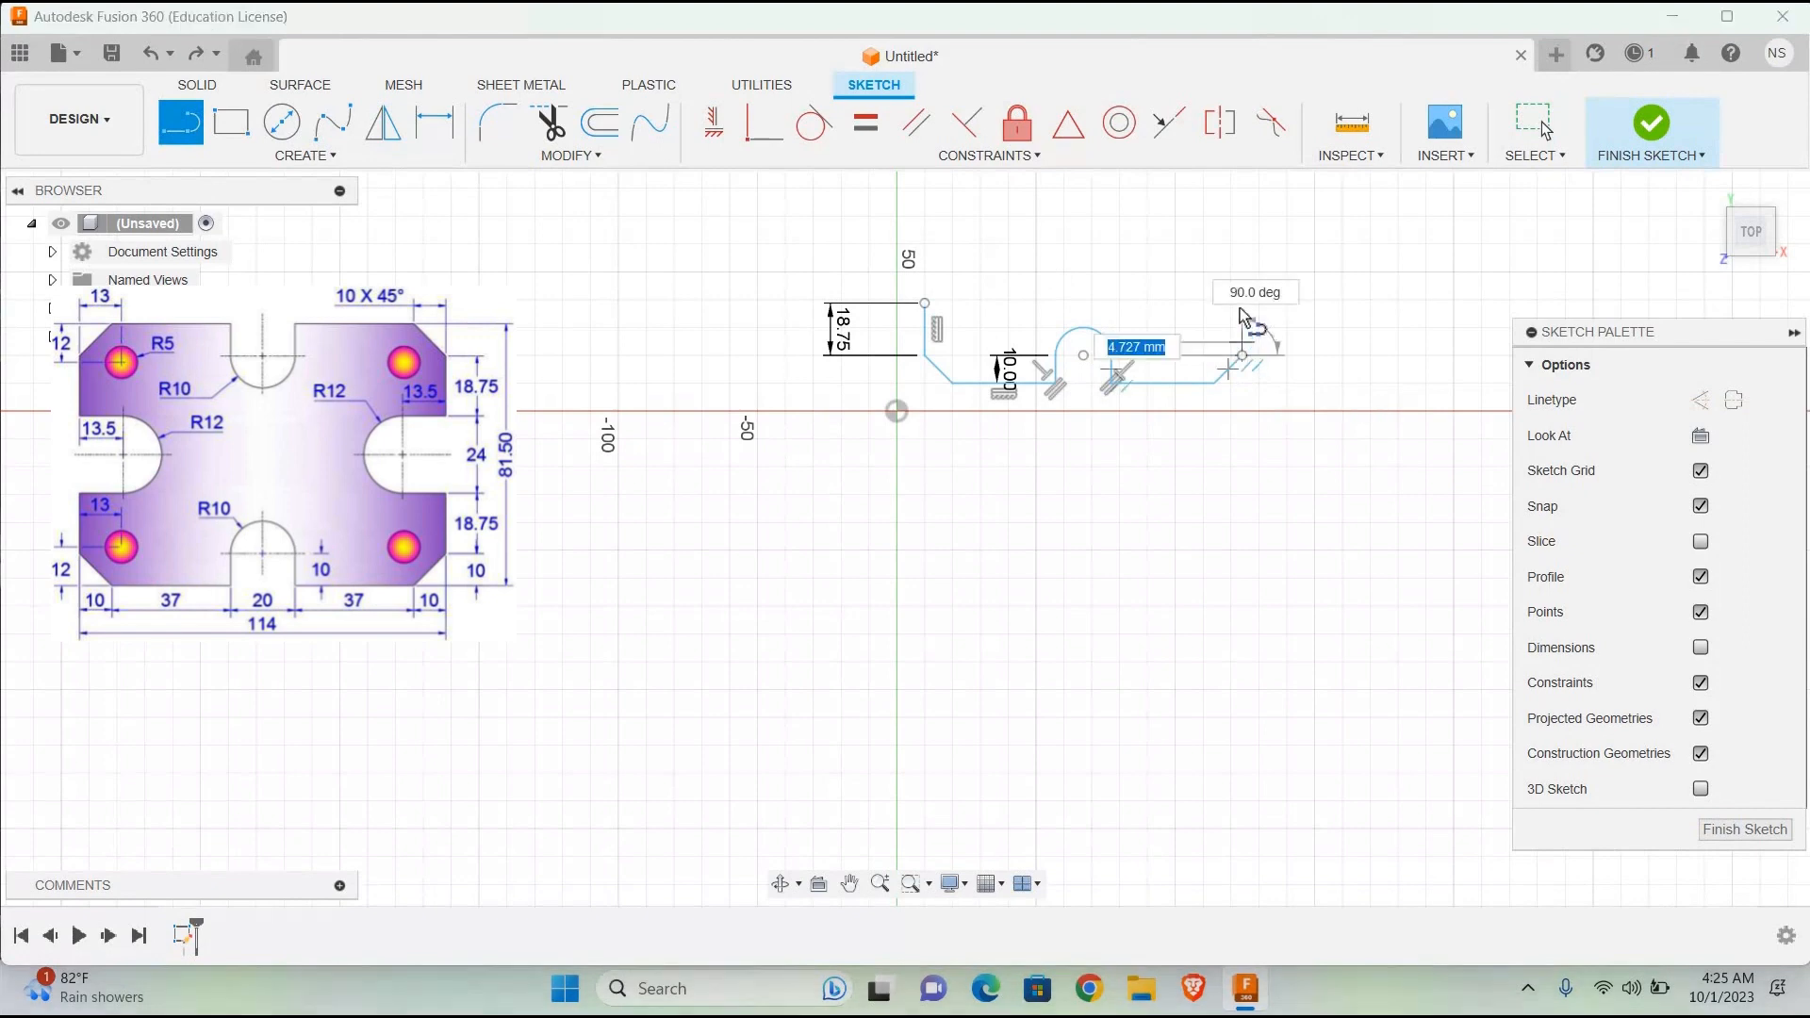
type("18")
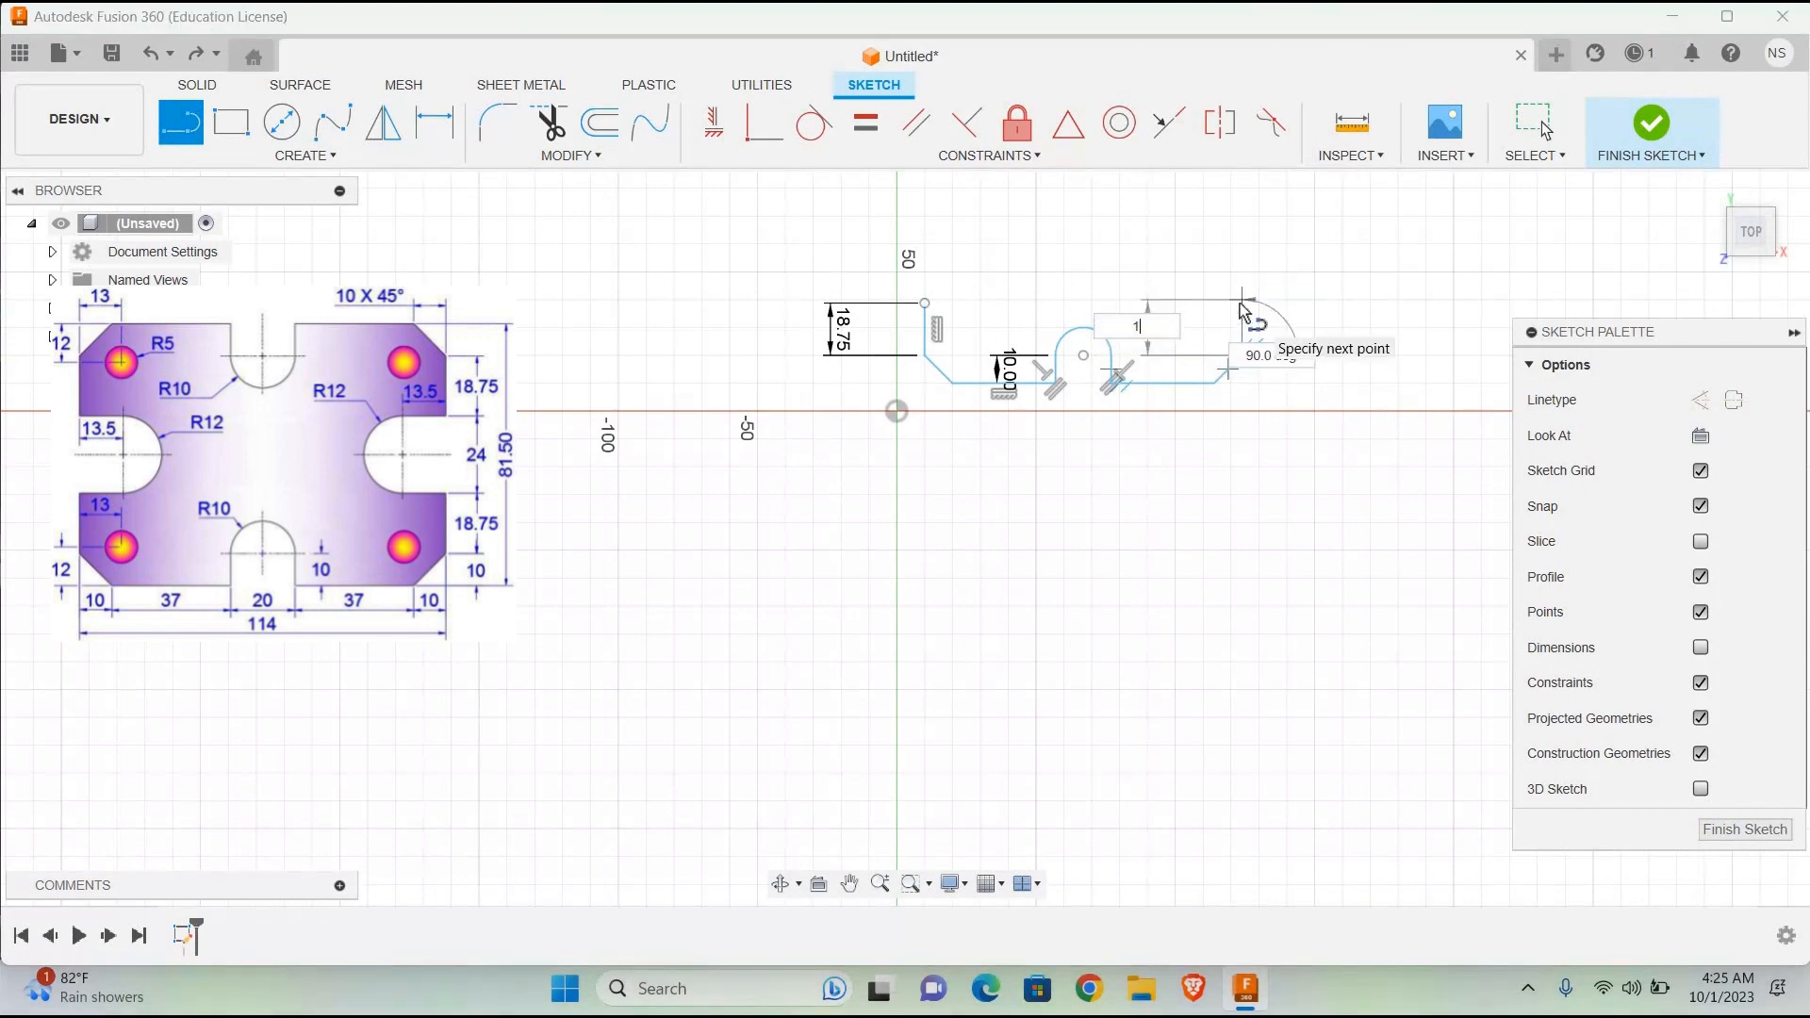
key("Tab")
type(".75")
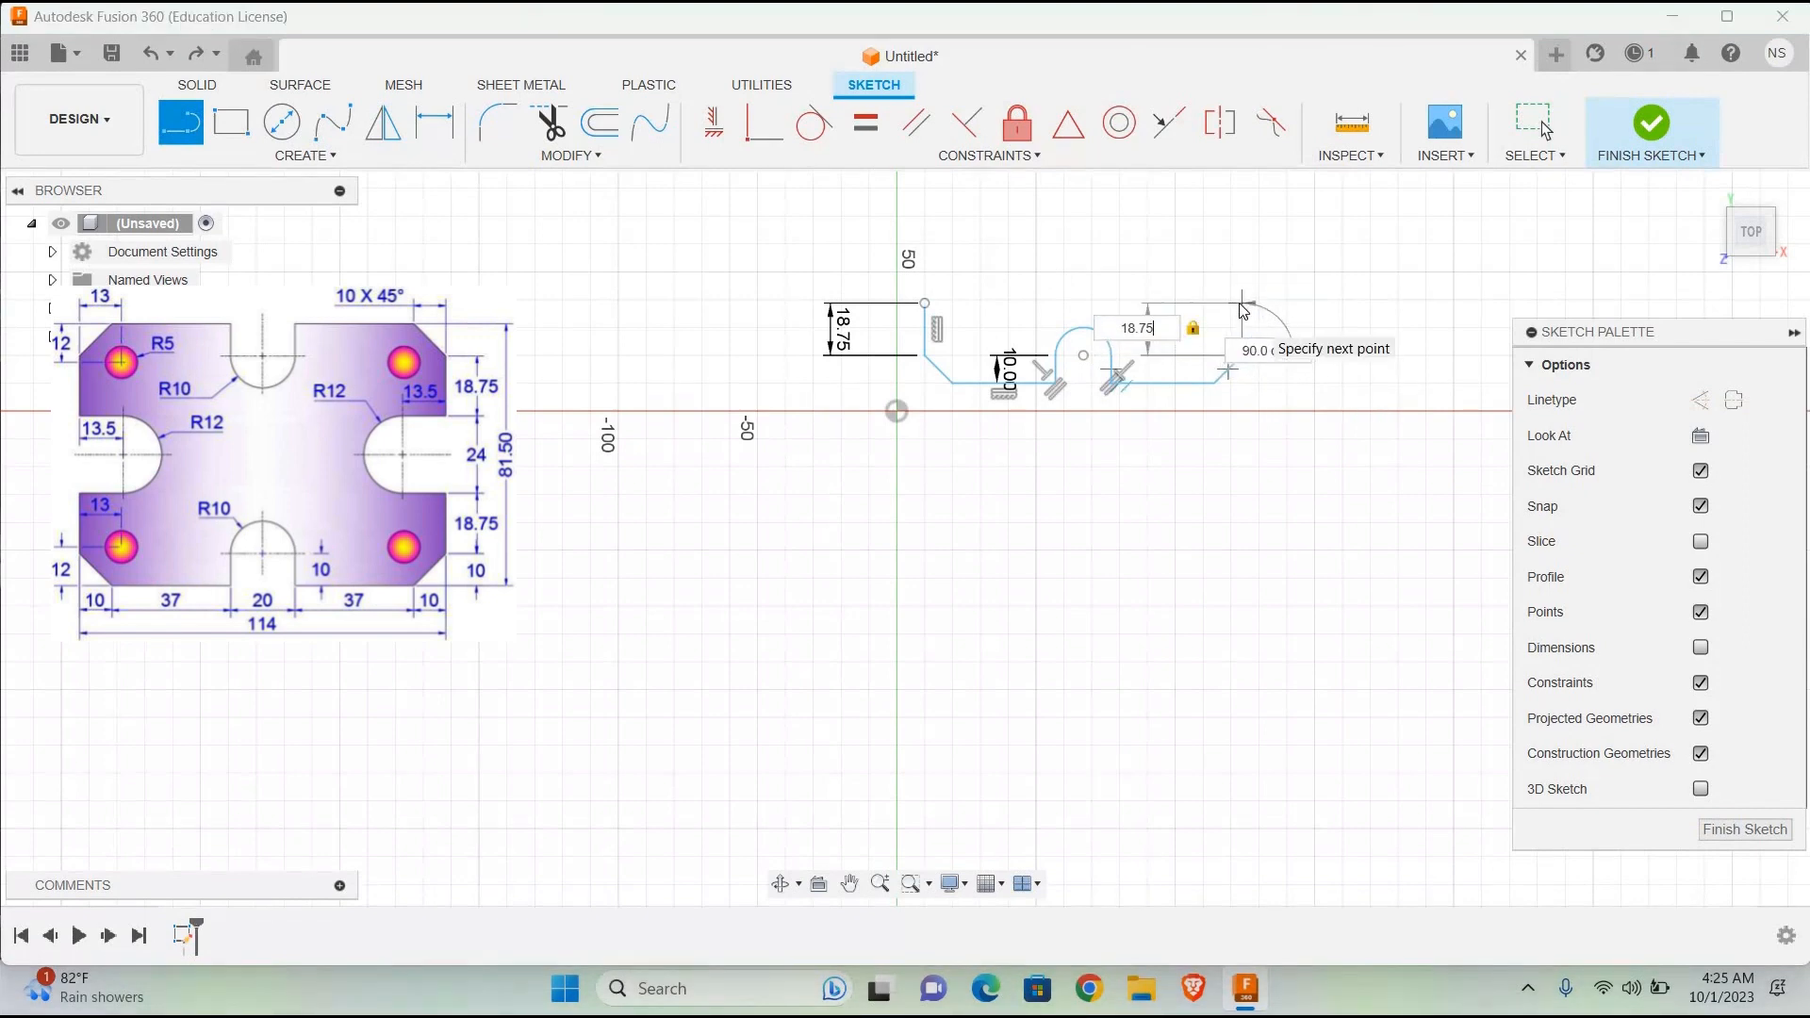
key("Return")
key("Escape")
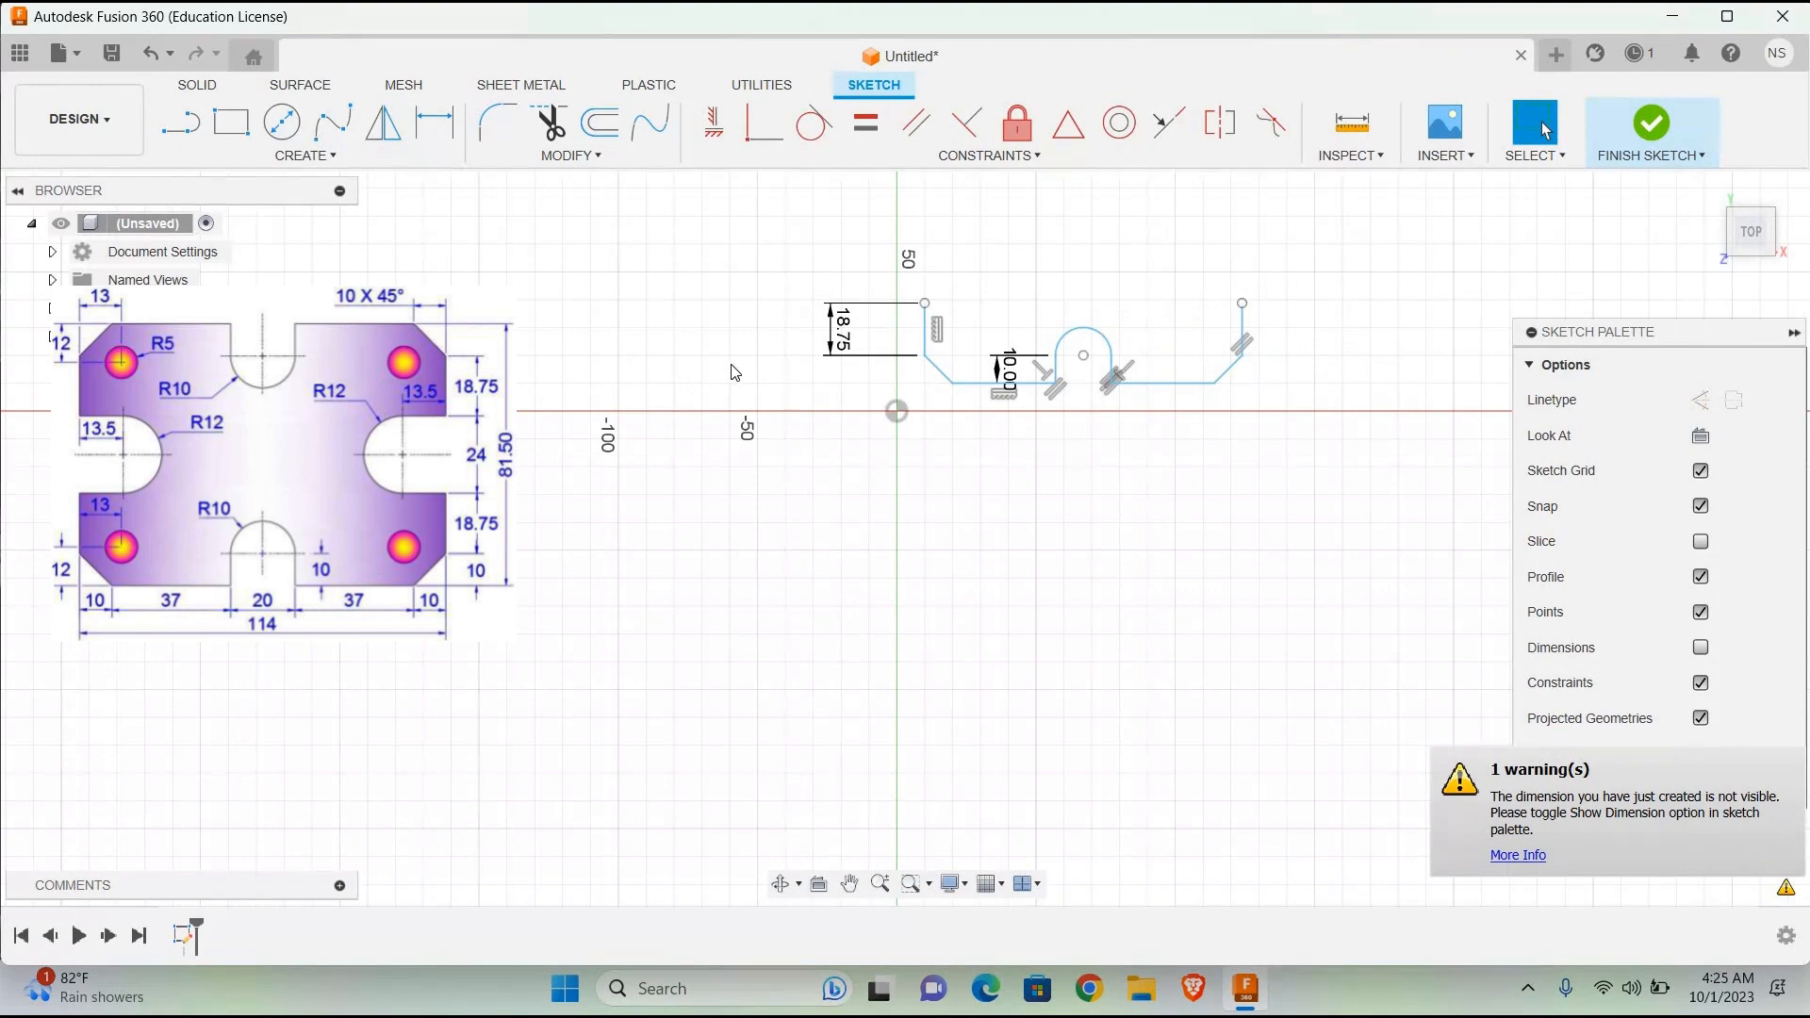
Step: Draw a 13.5 mm horizontal line inward from the upper end of the left 18.75 mm side edge
left_click(179, 124)
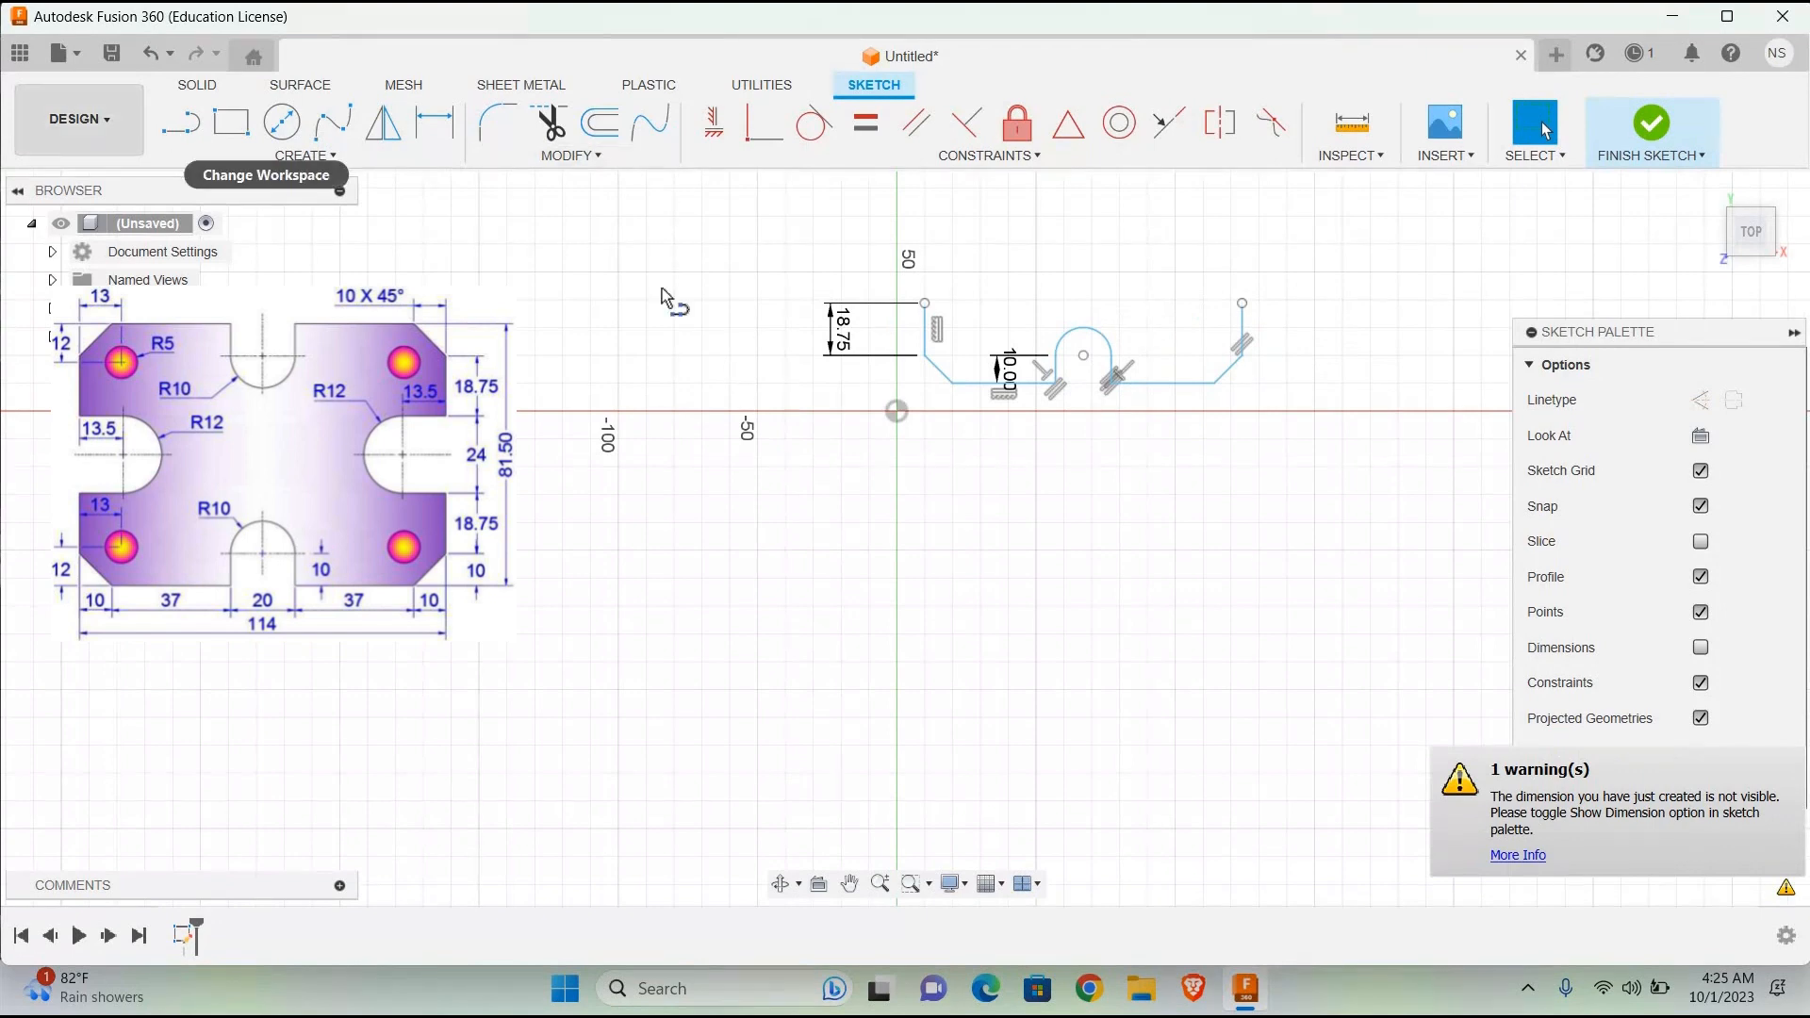
left_click(938, 308)
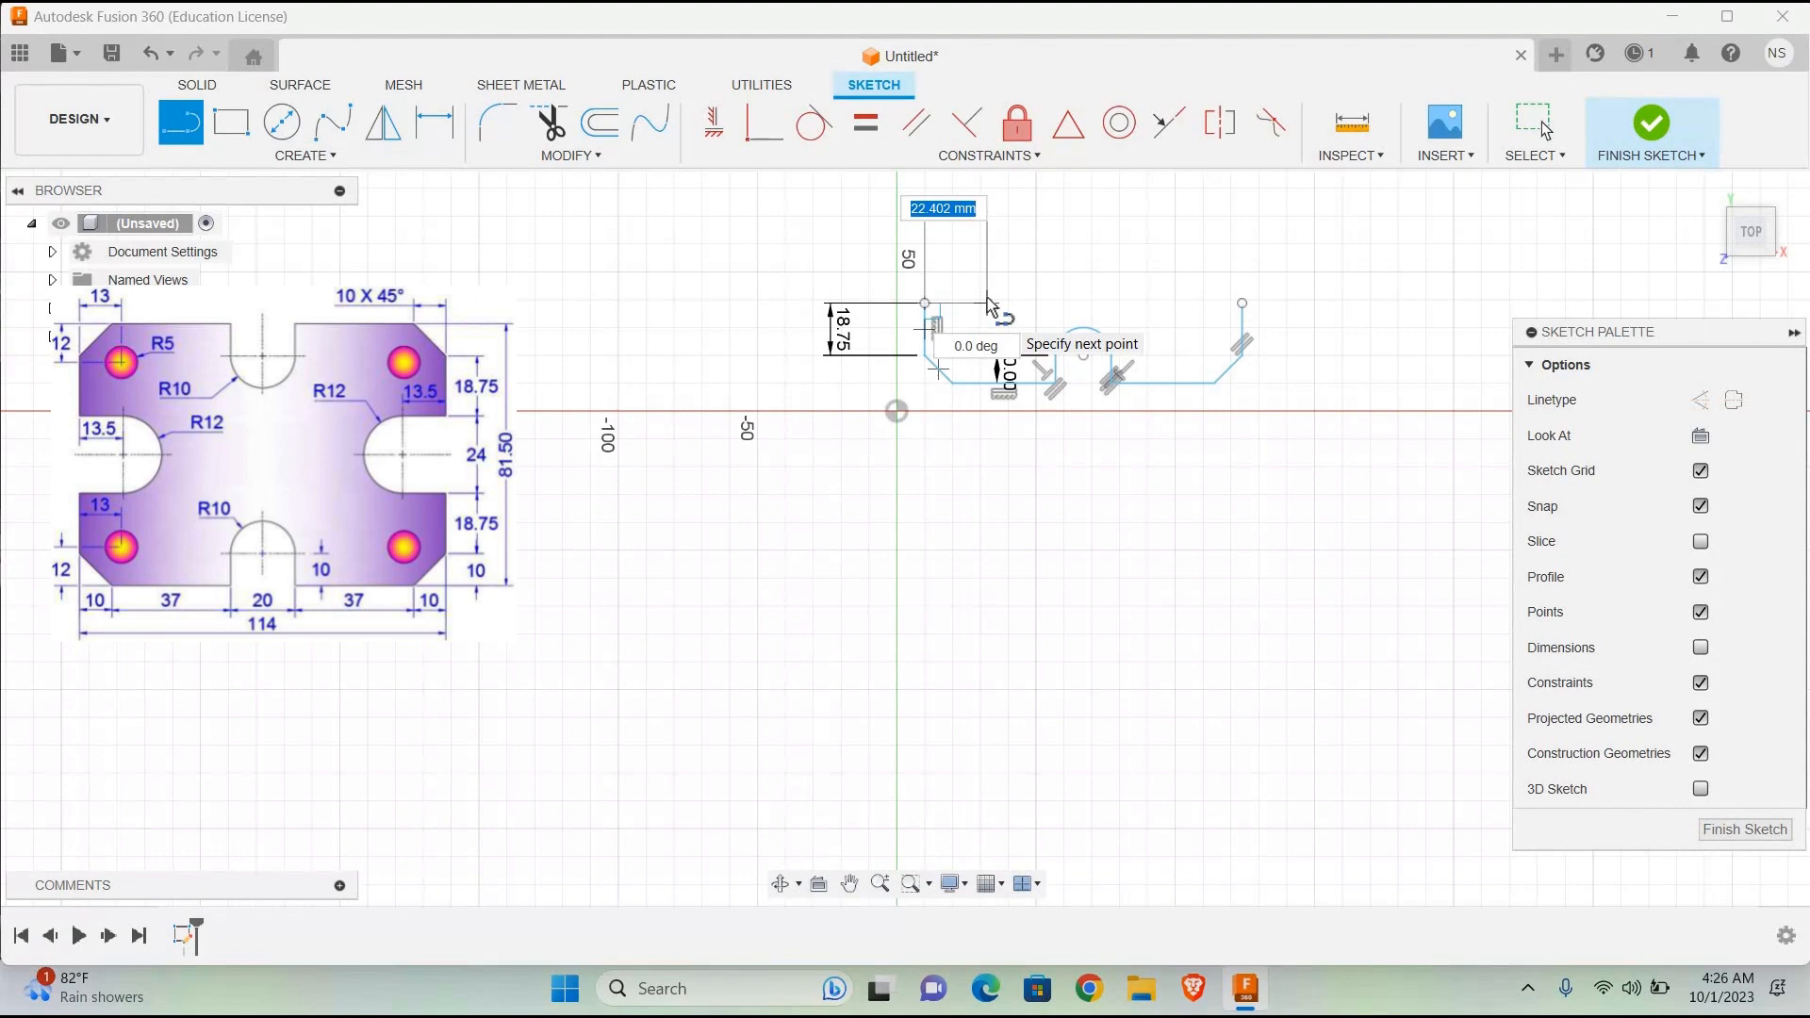
type("13.5")
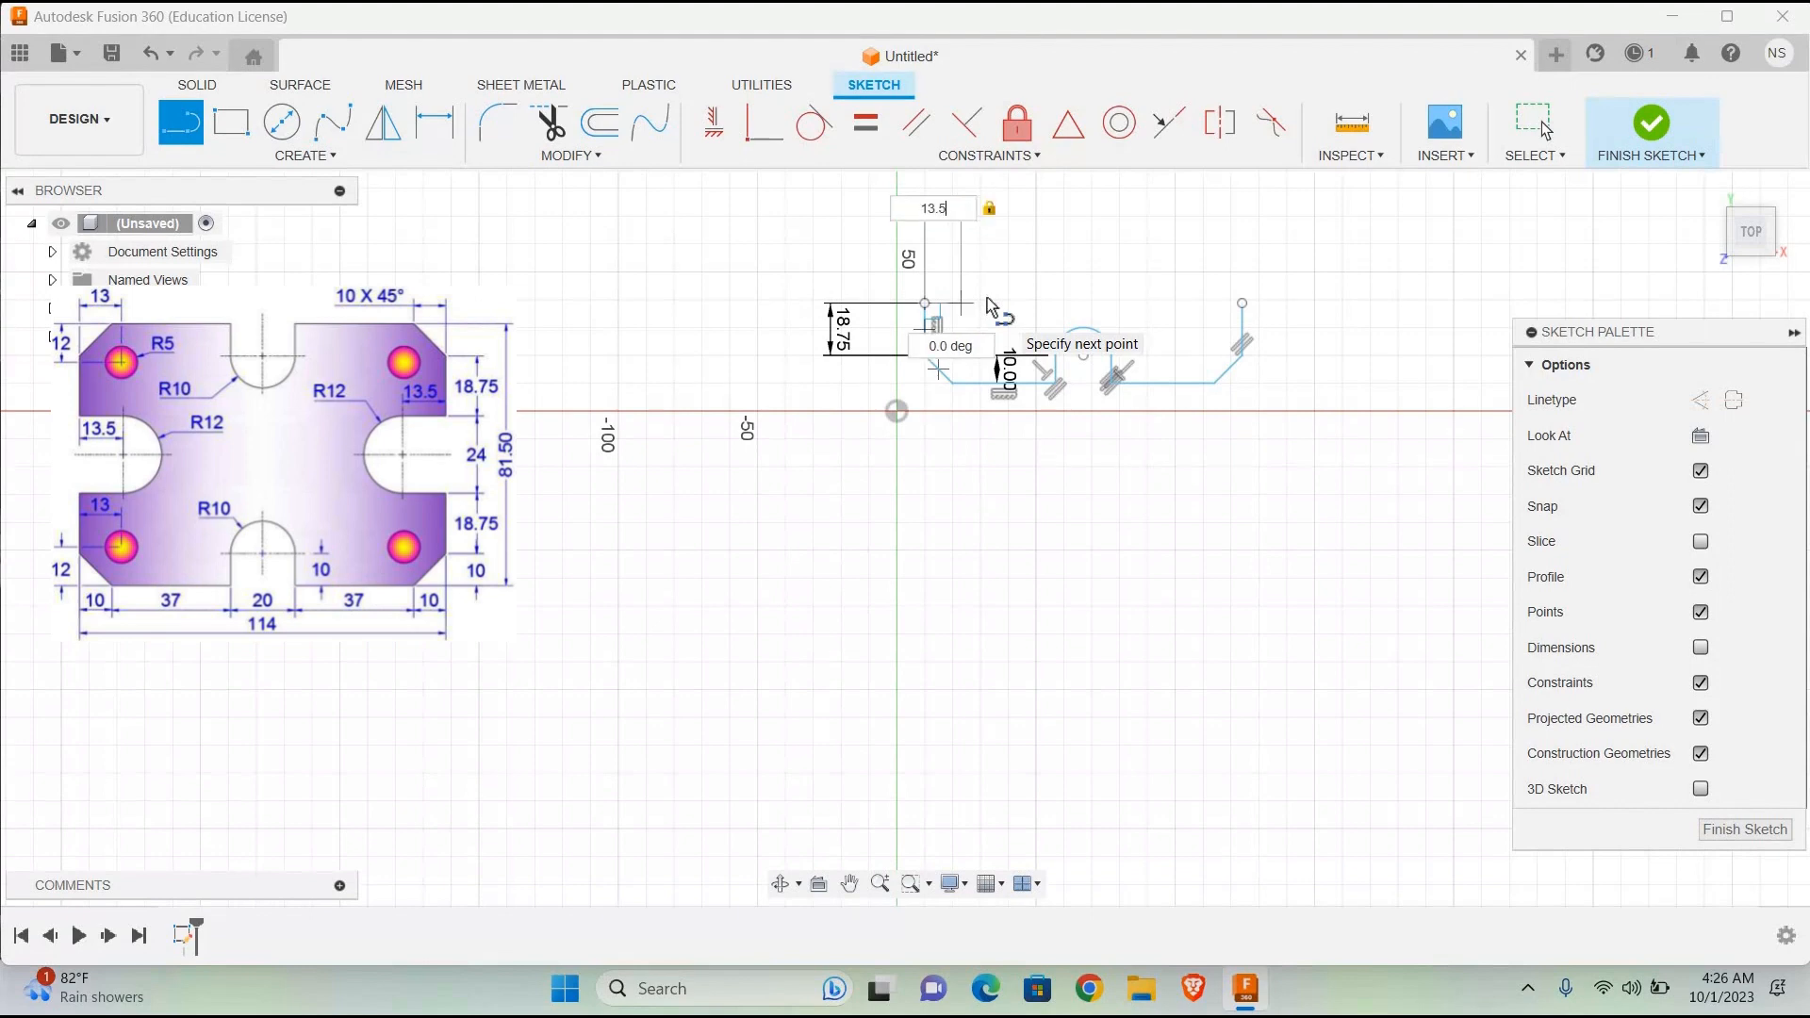
key("Return")
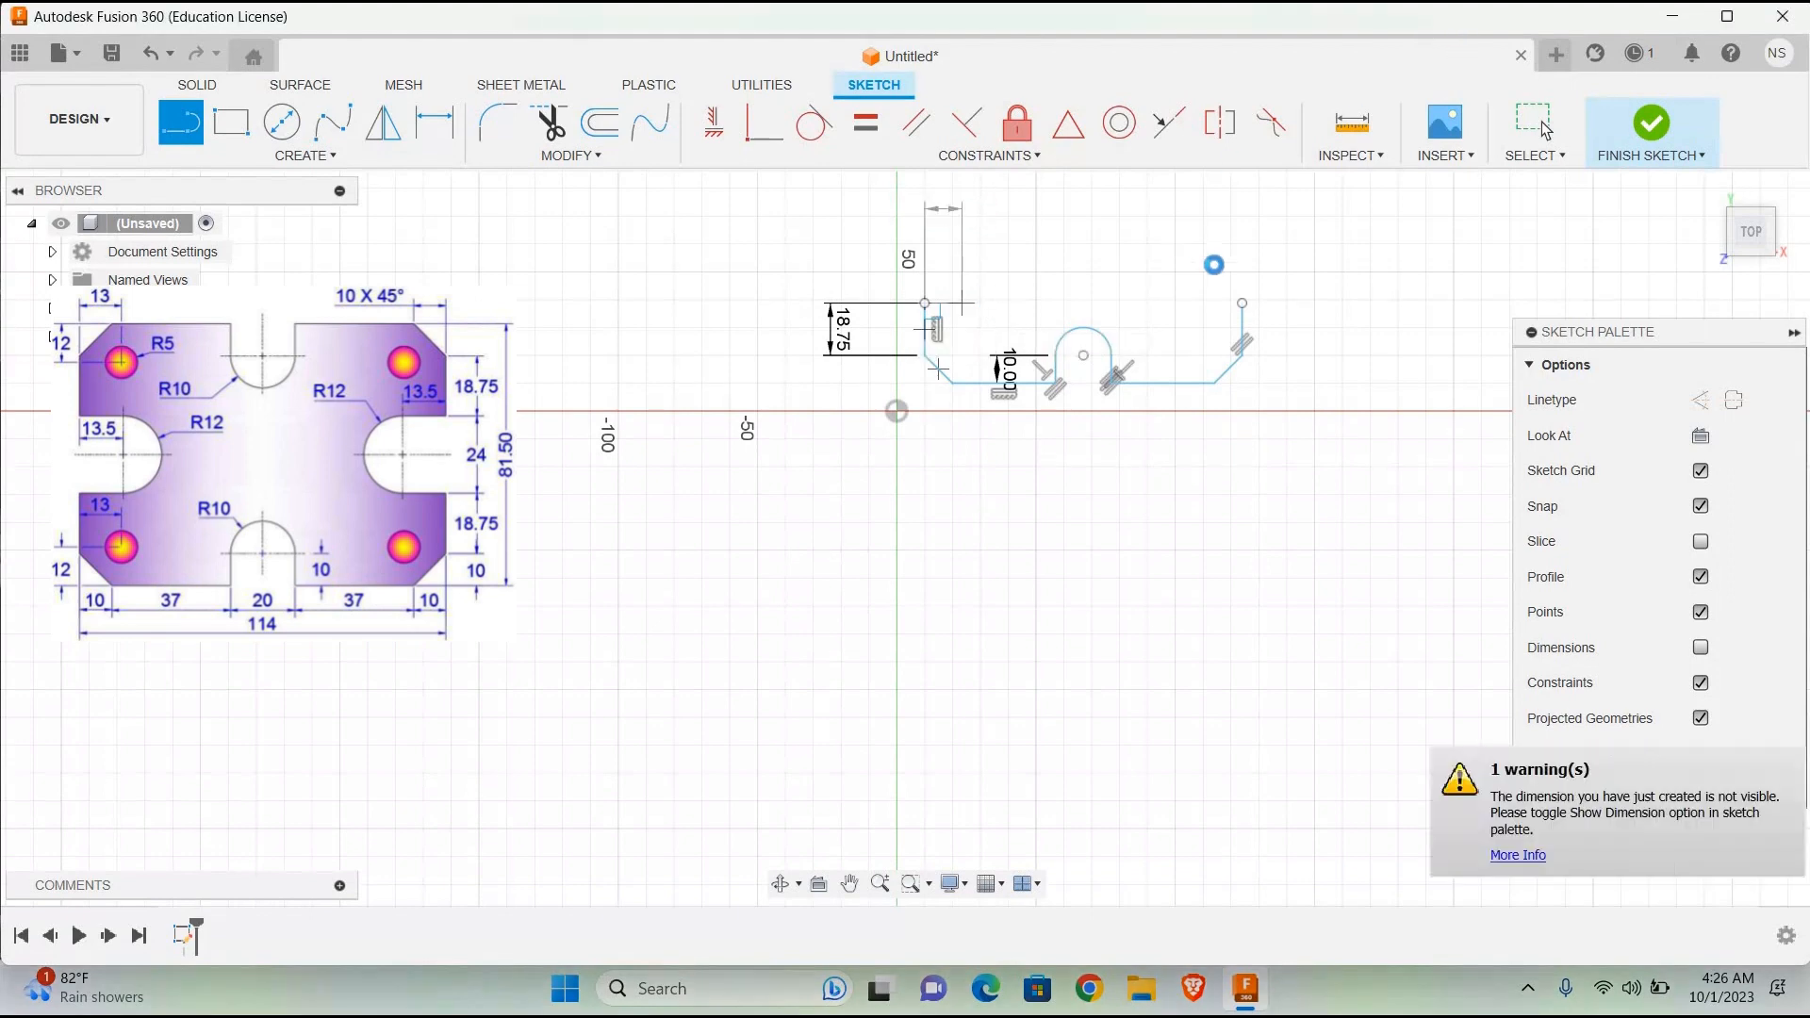
key("Escape")
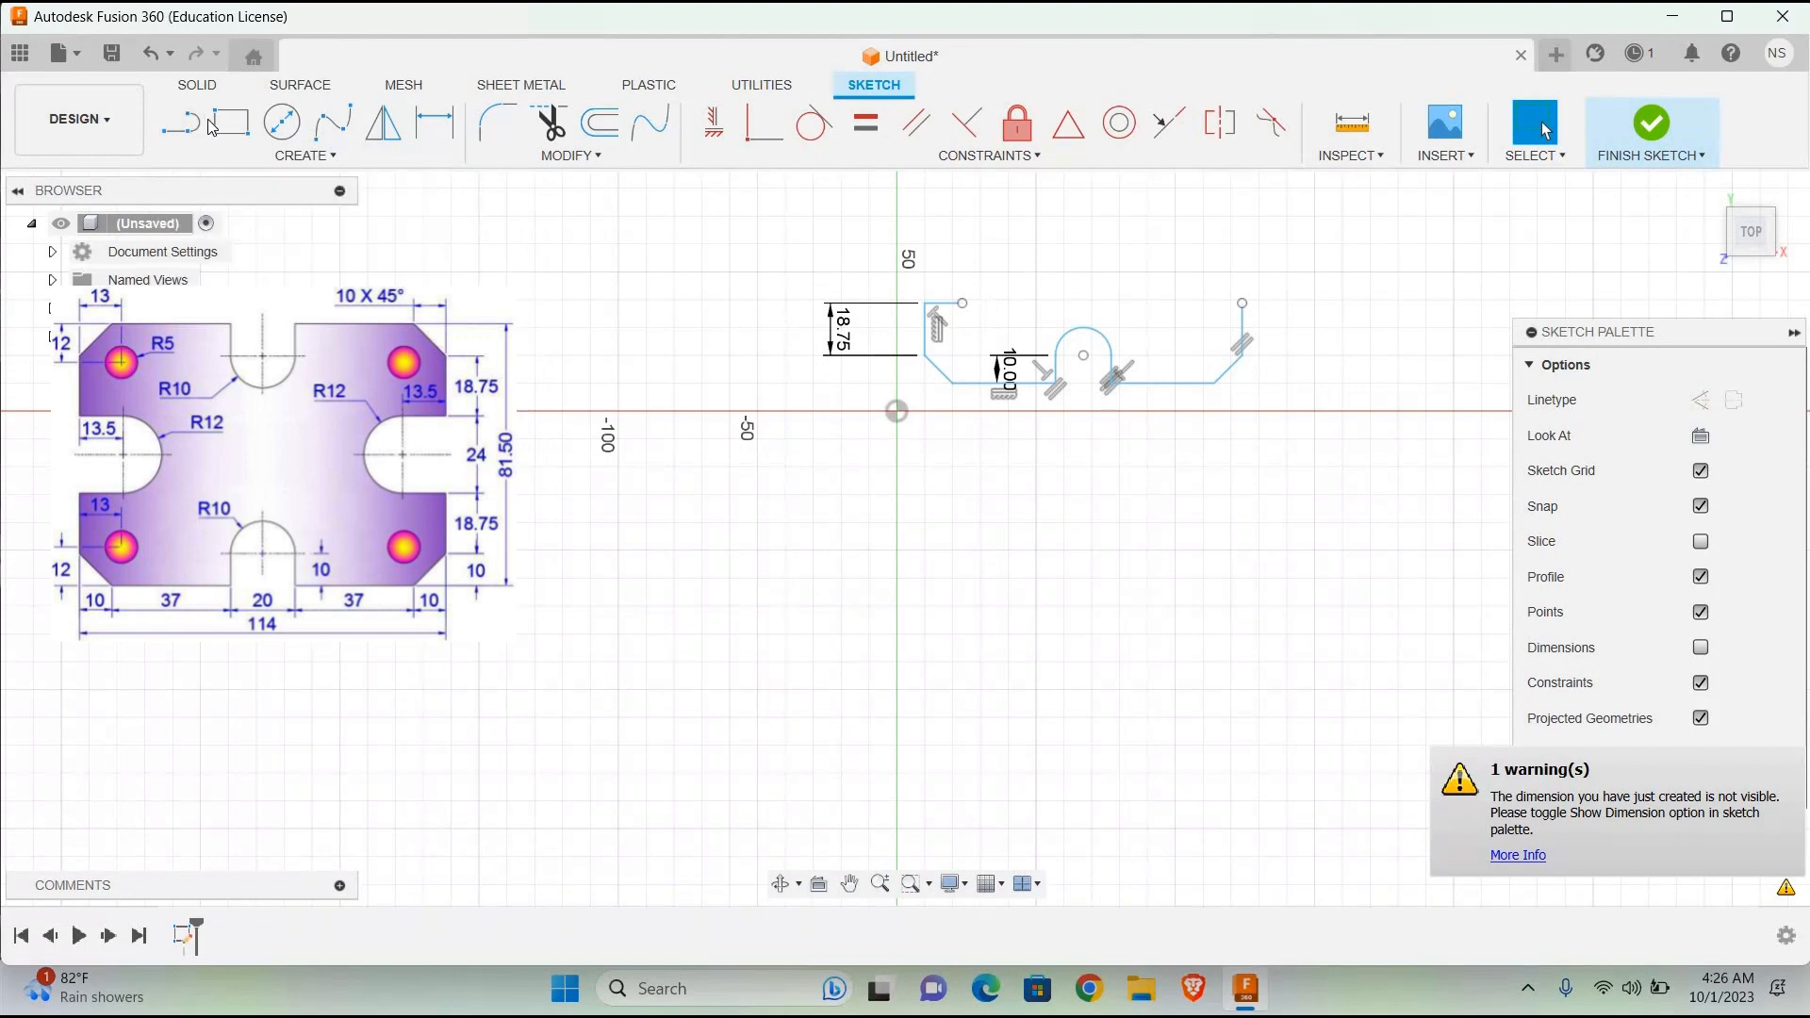
Step: Draw a 6 mm vertical line upward from the inner end of the 13.5 mm horizontal line
left_click(179, 138)
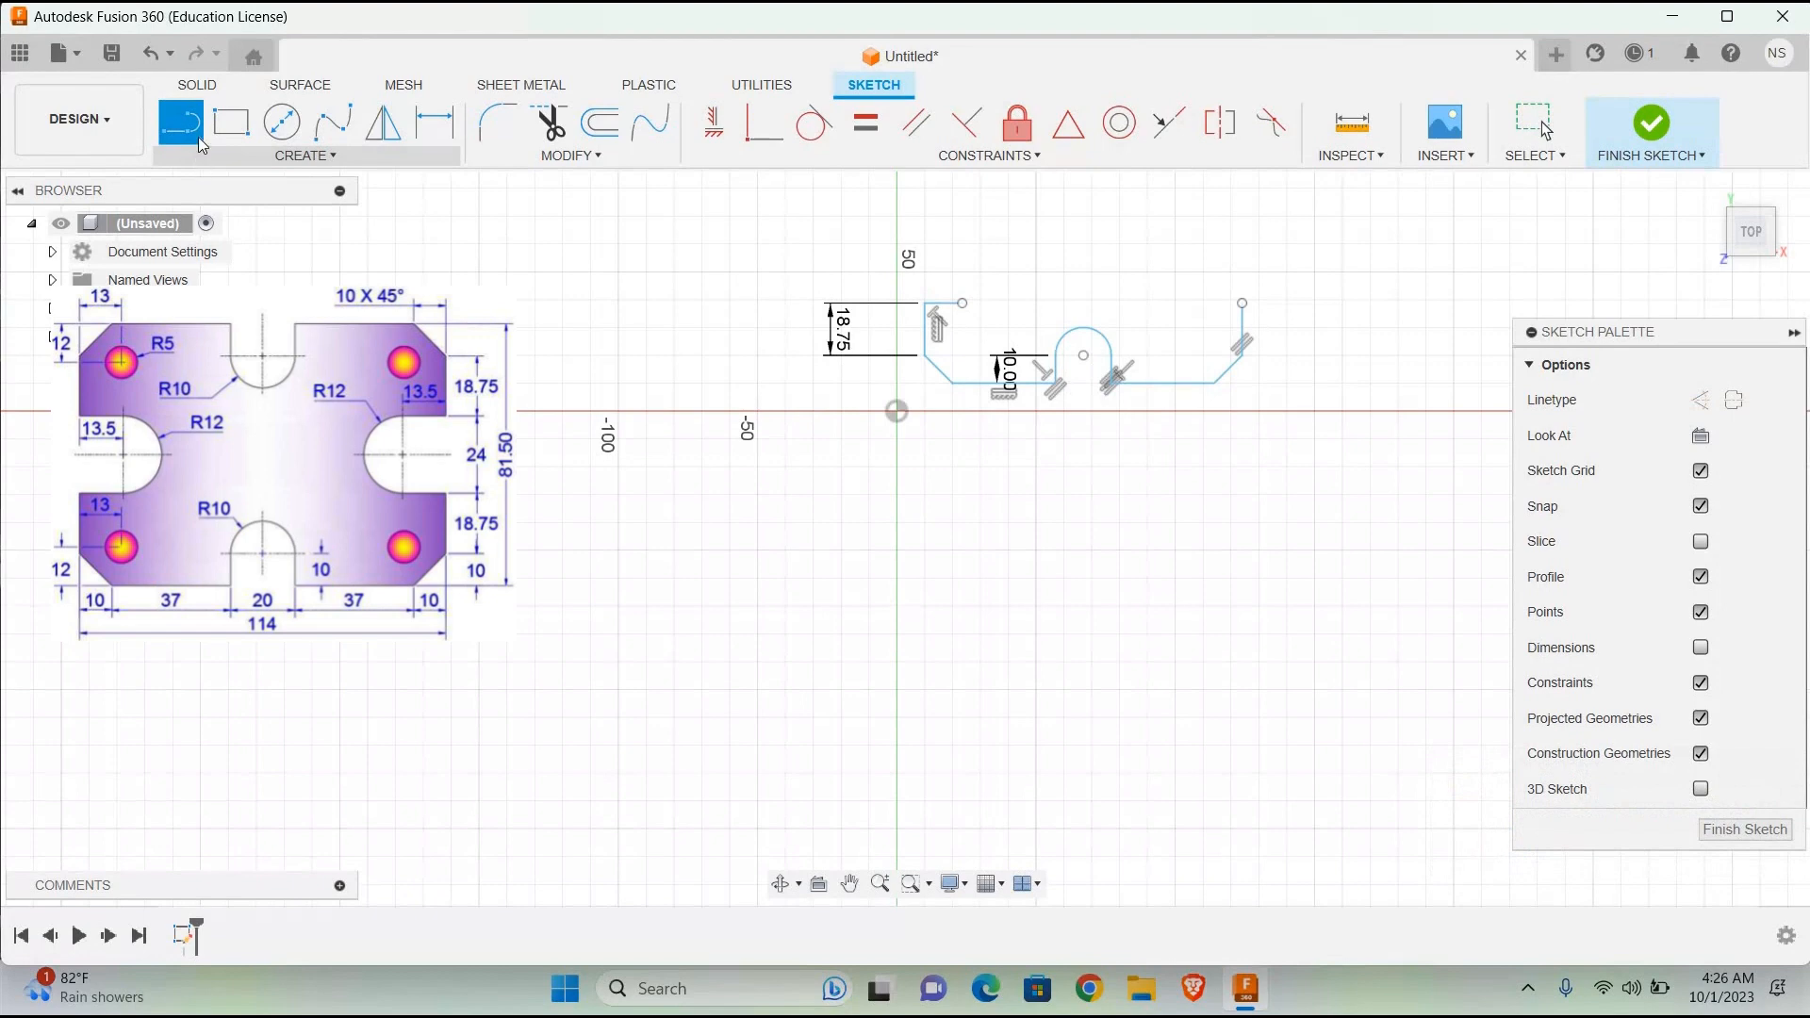
left_click(964, 306)
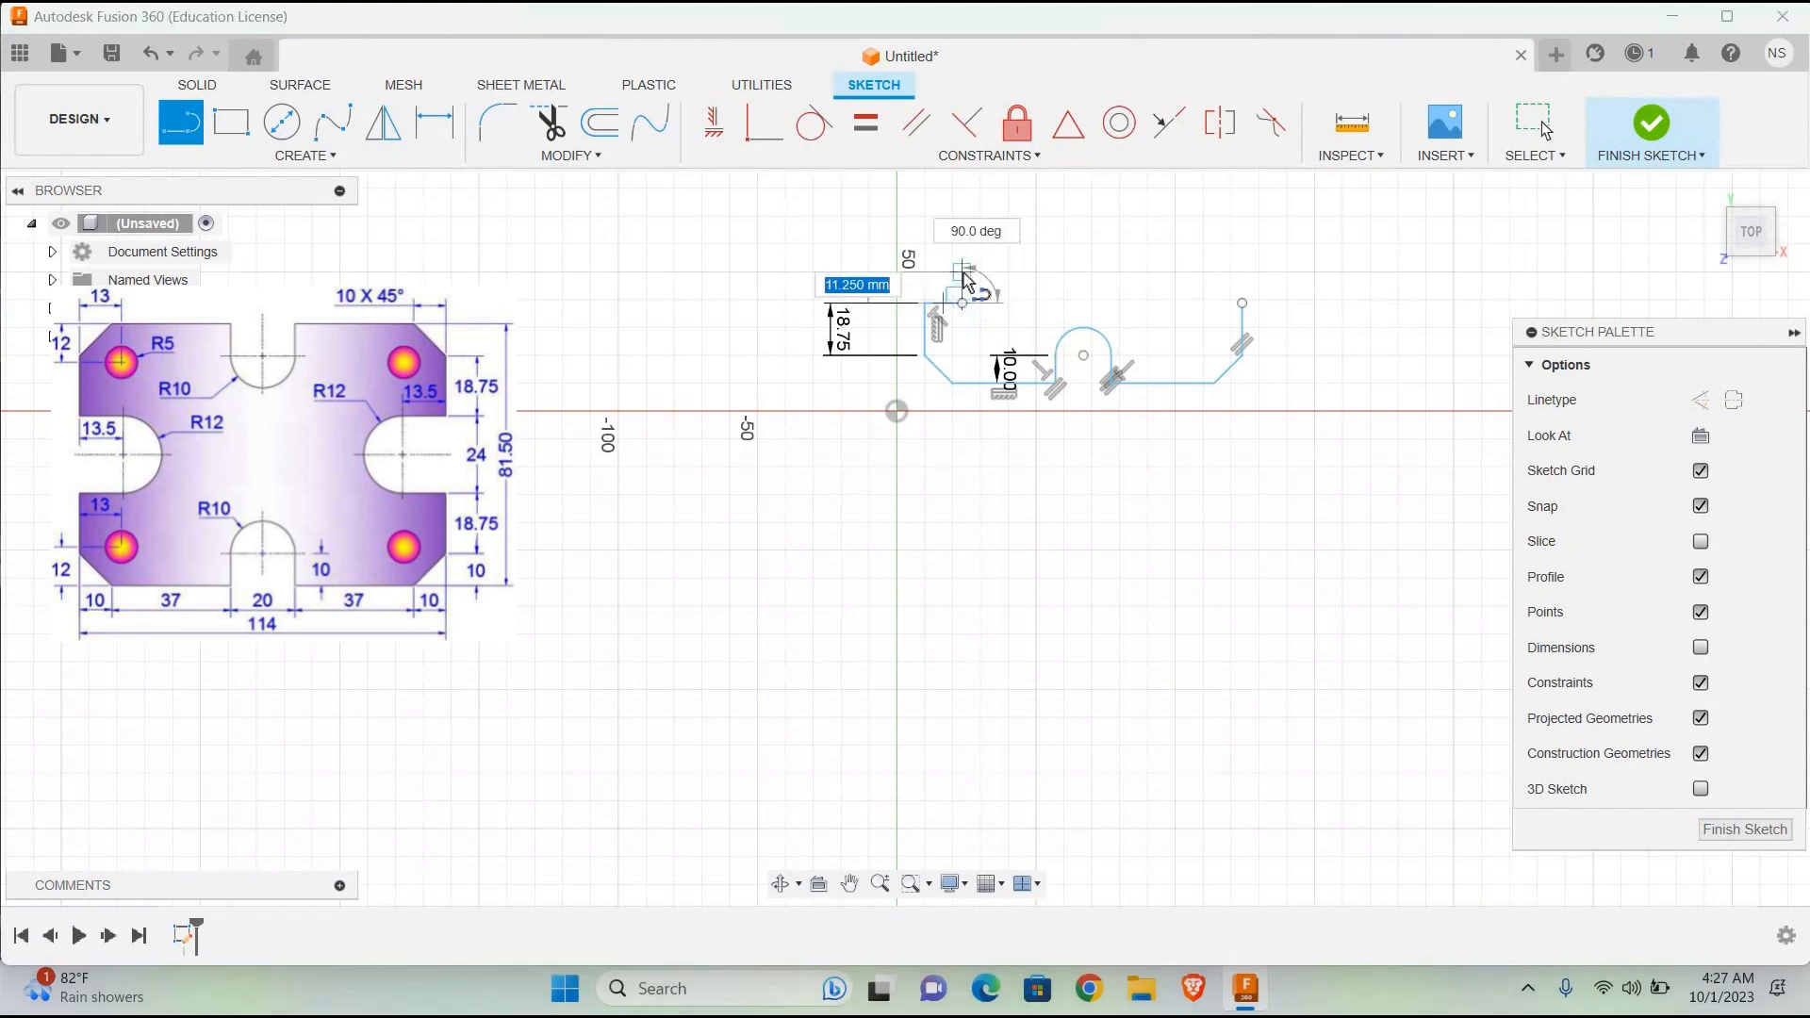
type("6")
key("Return")
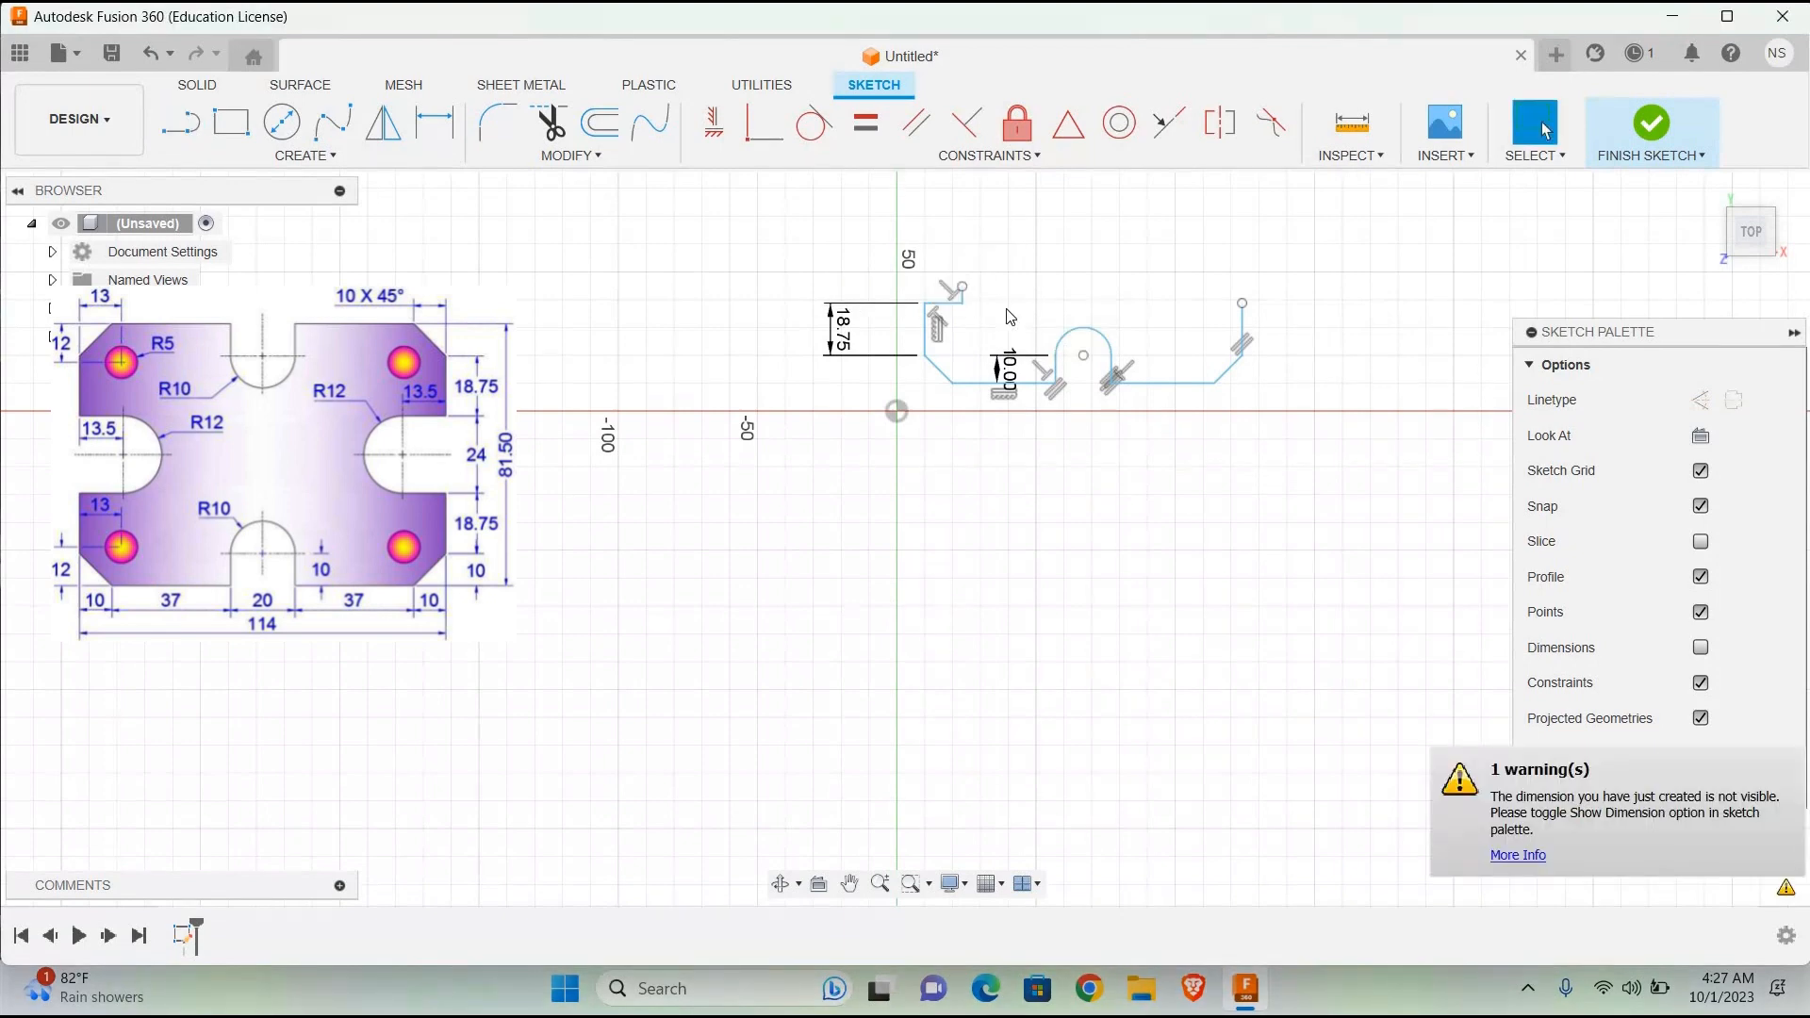
scroll(980, 318, "up", 5)
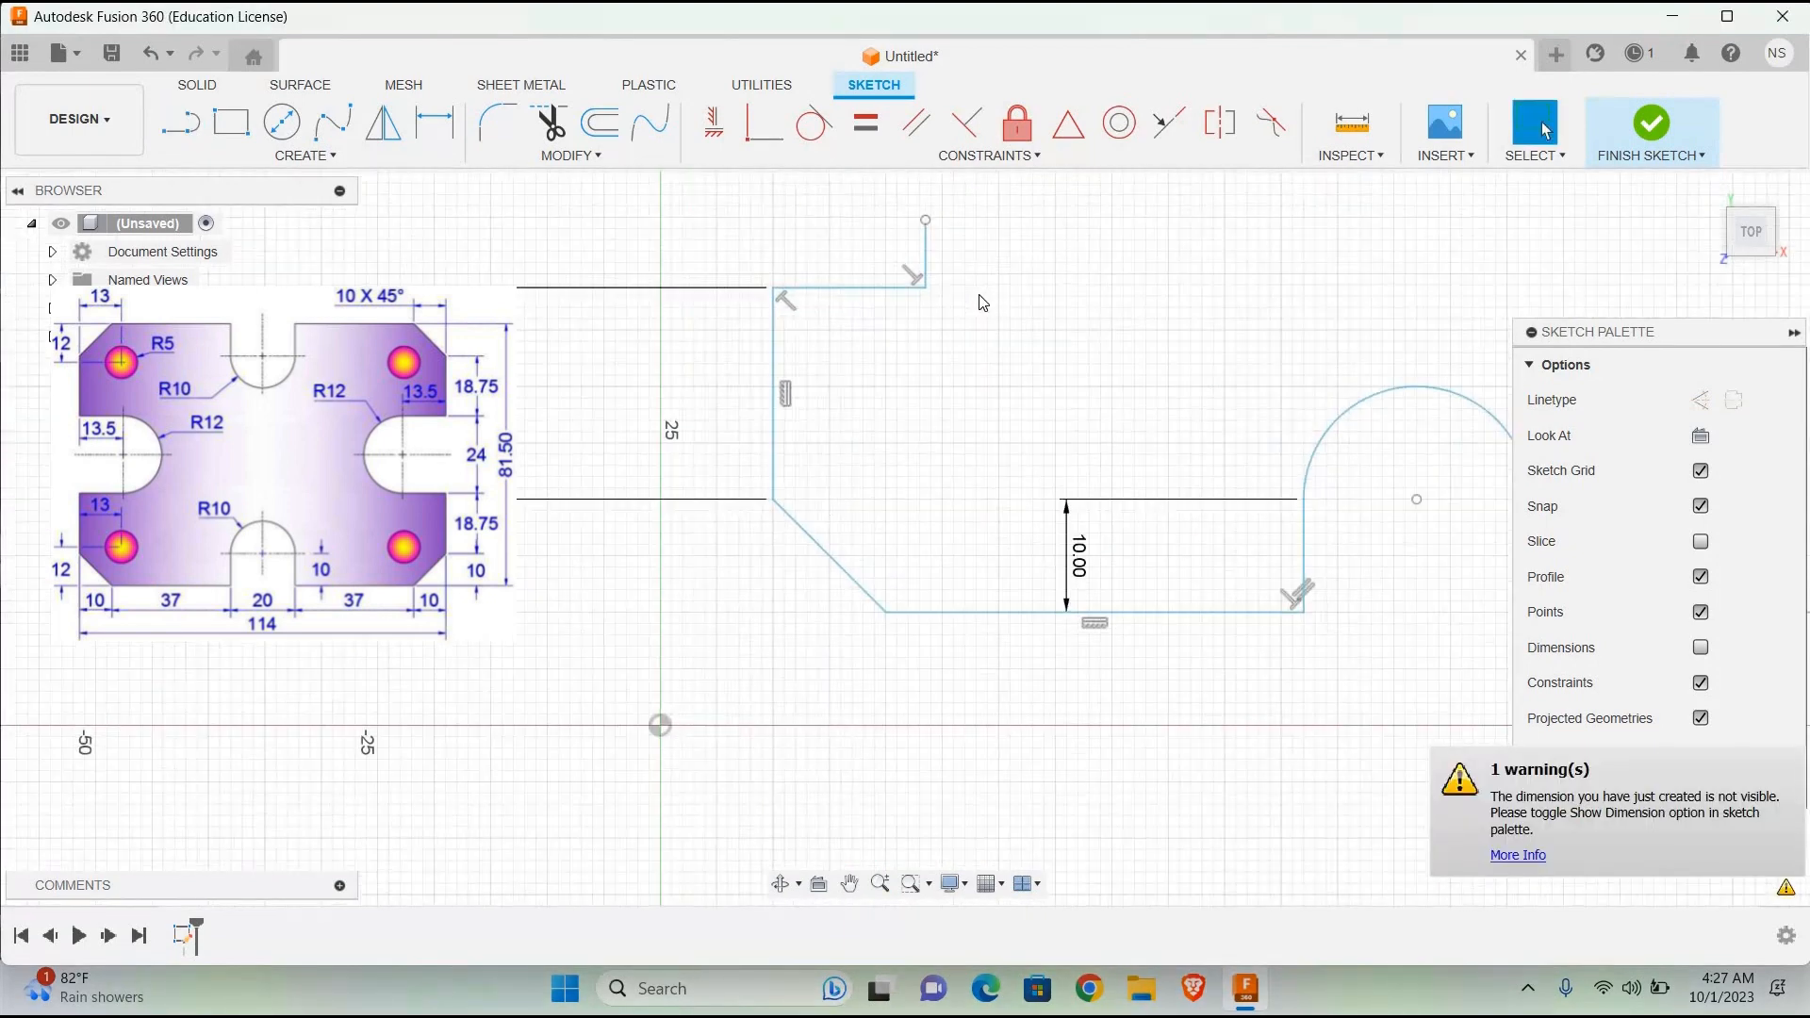
Step: Draw a 12 mm diameter circle centred on the upper end of the 6 mm vertical line
left_click(281, 120)
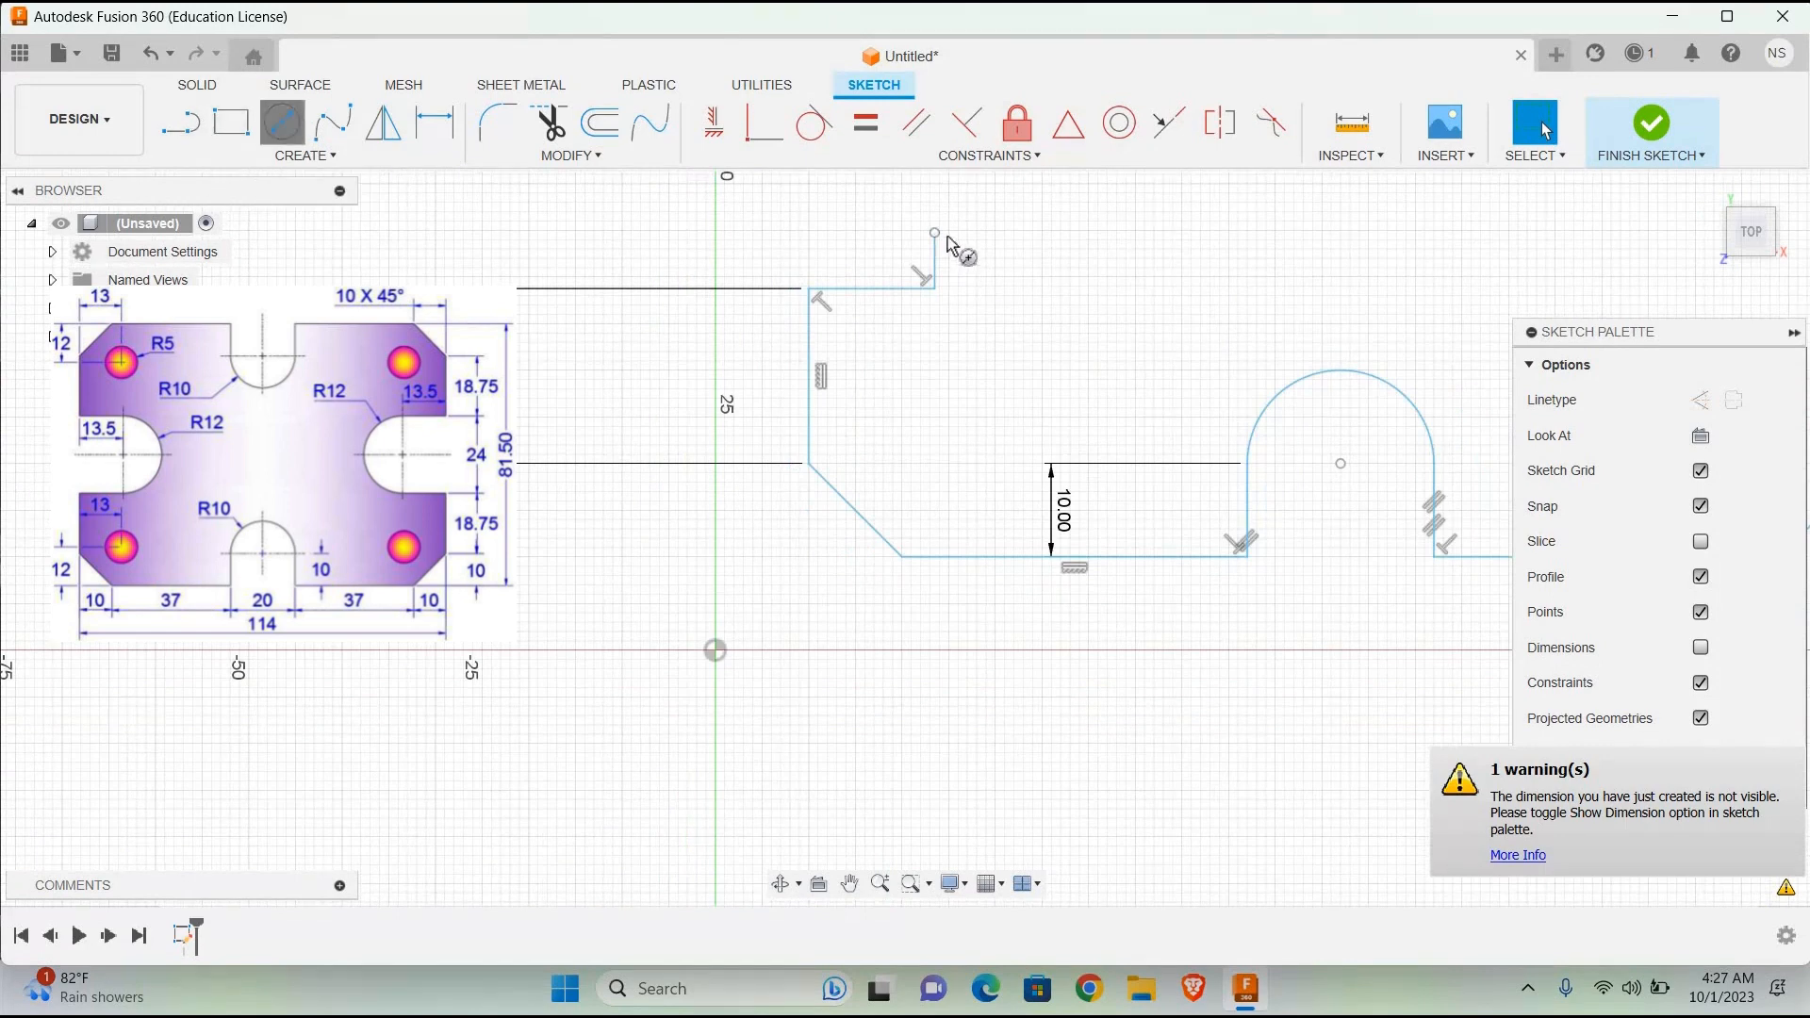
left_click(934, 233)
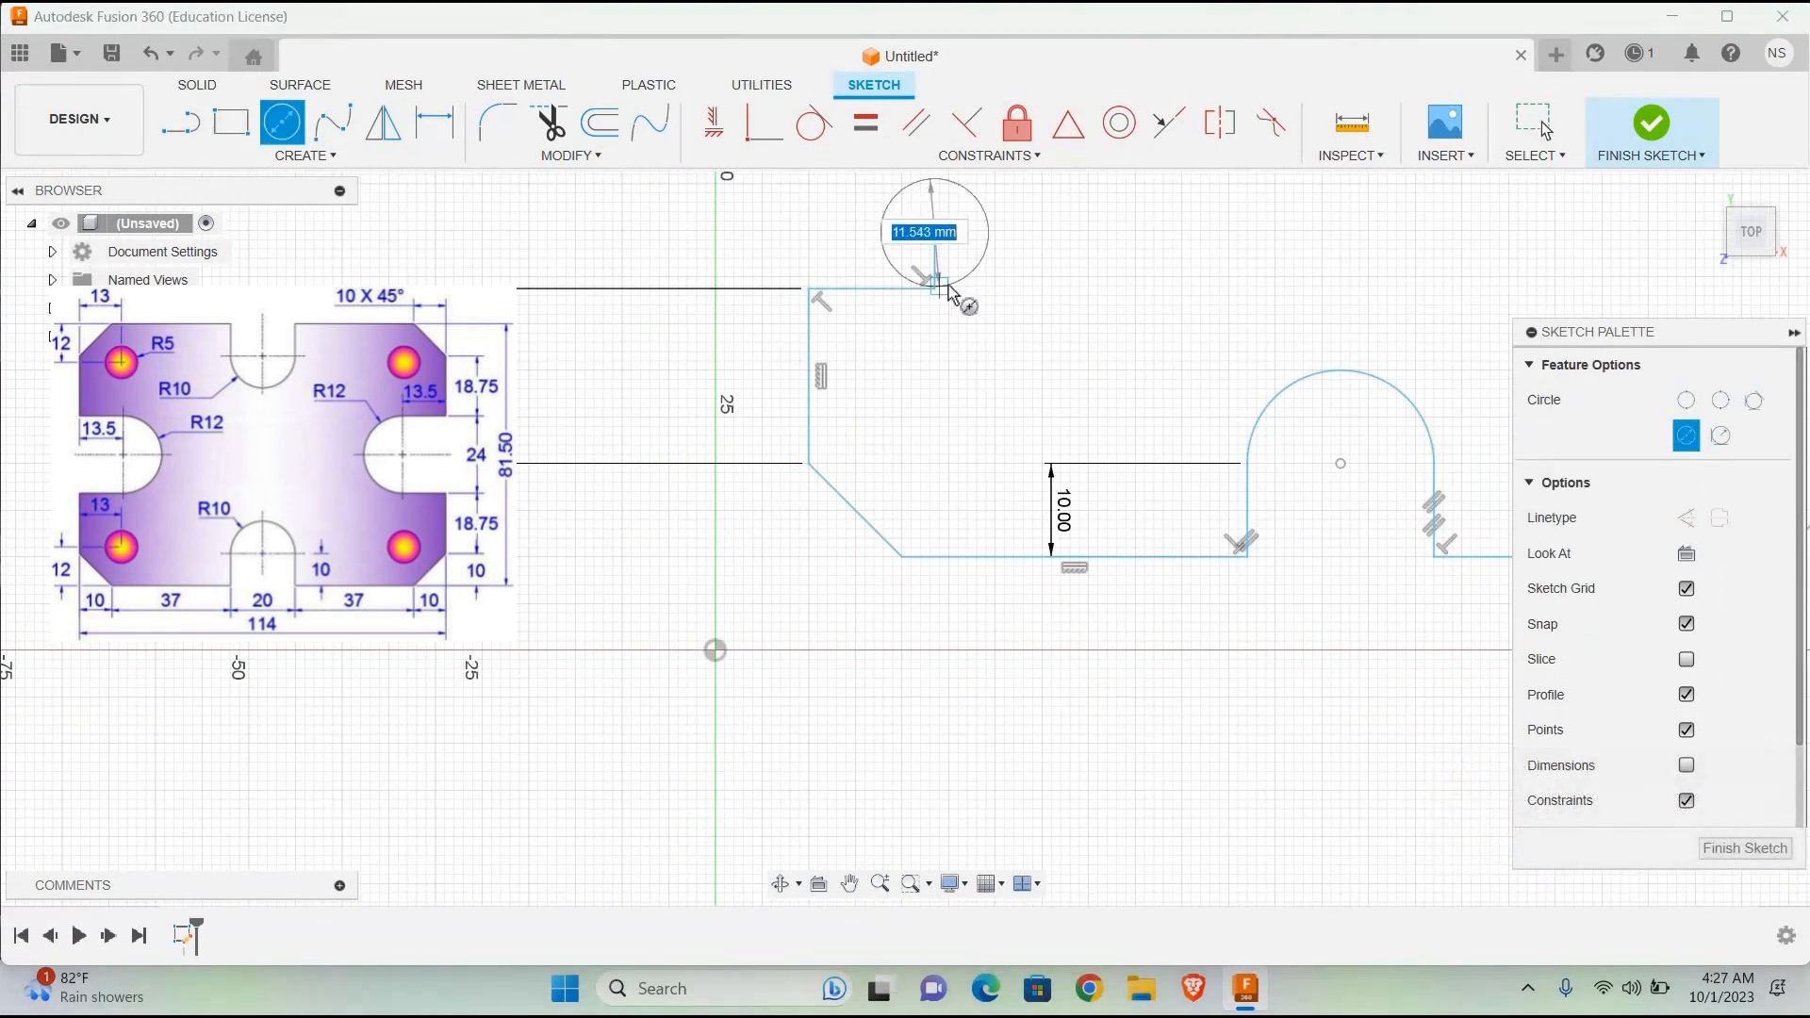
type("12")
key("Return")
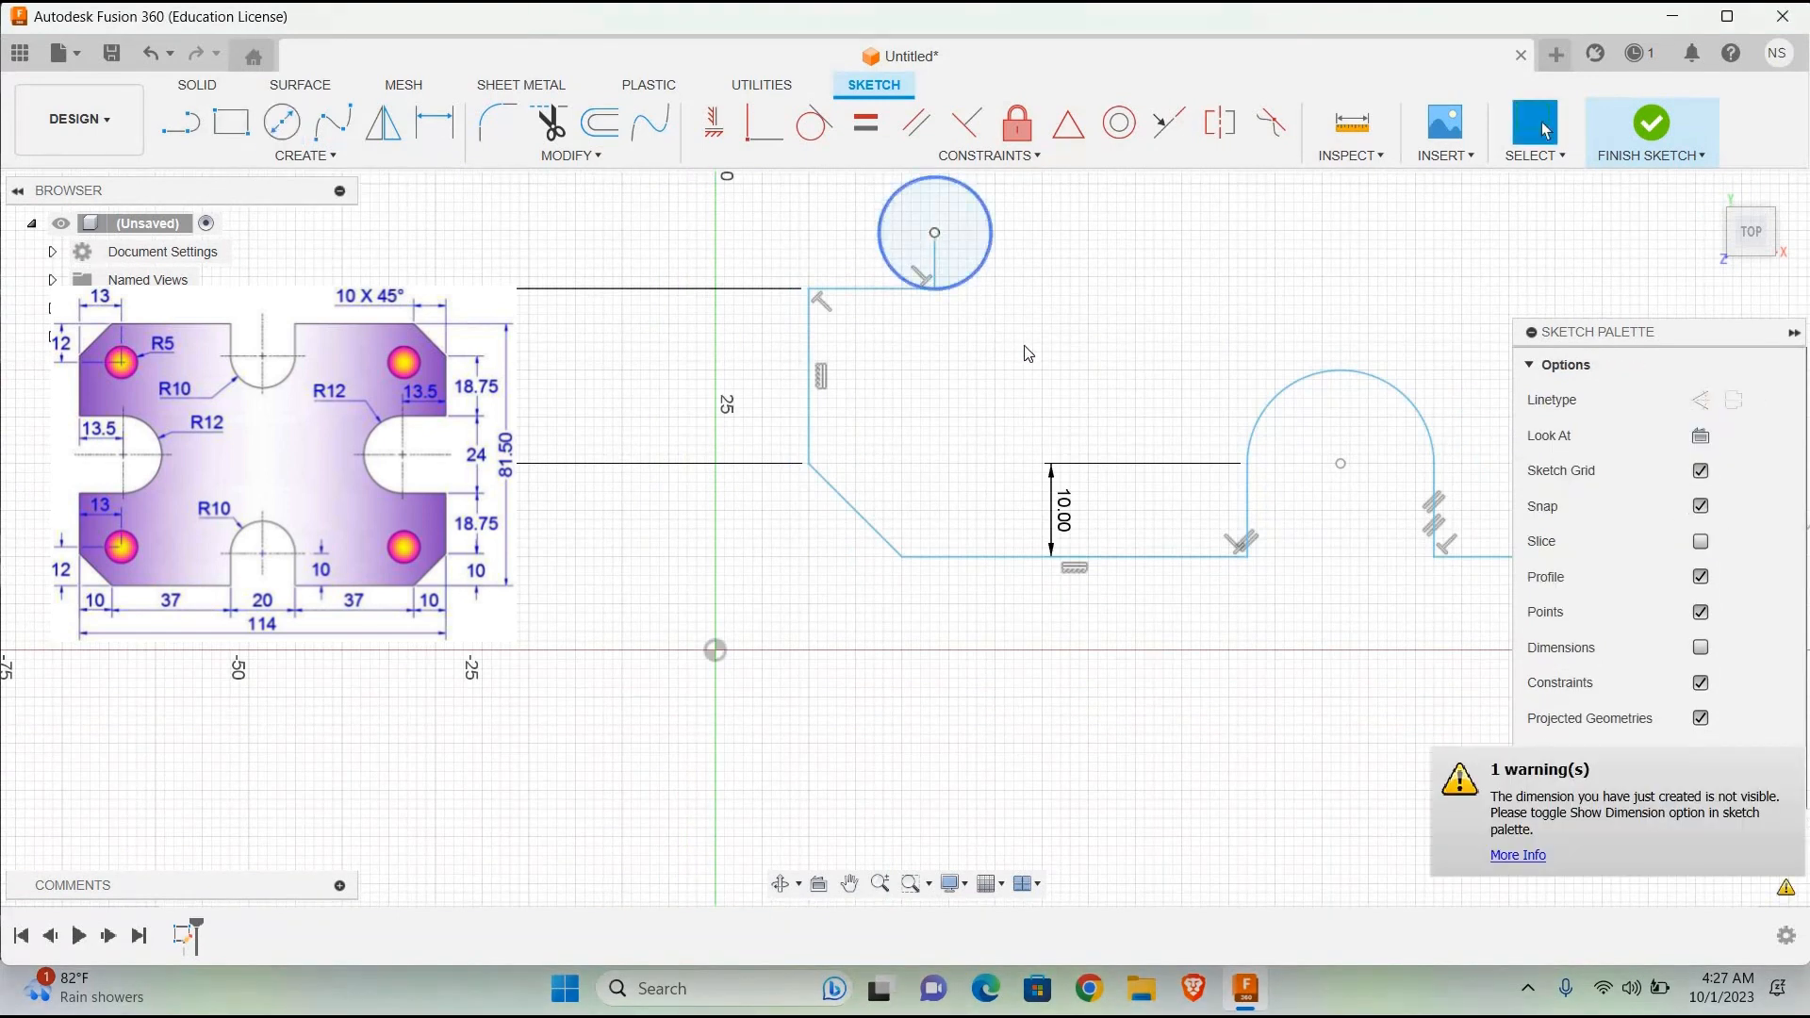
Step: Trim away the 6 mm vertical line inside the left circle
scroll(1027, 349, "up", 1)
scroll(1031, 355, "down", 3)
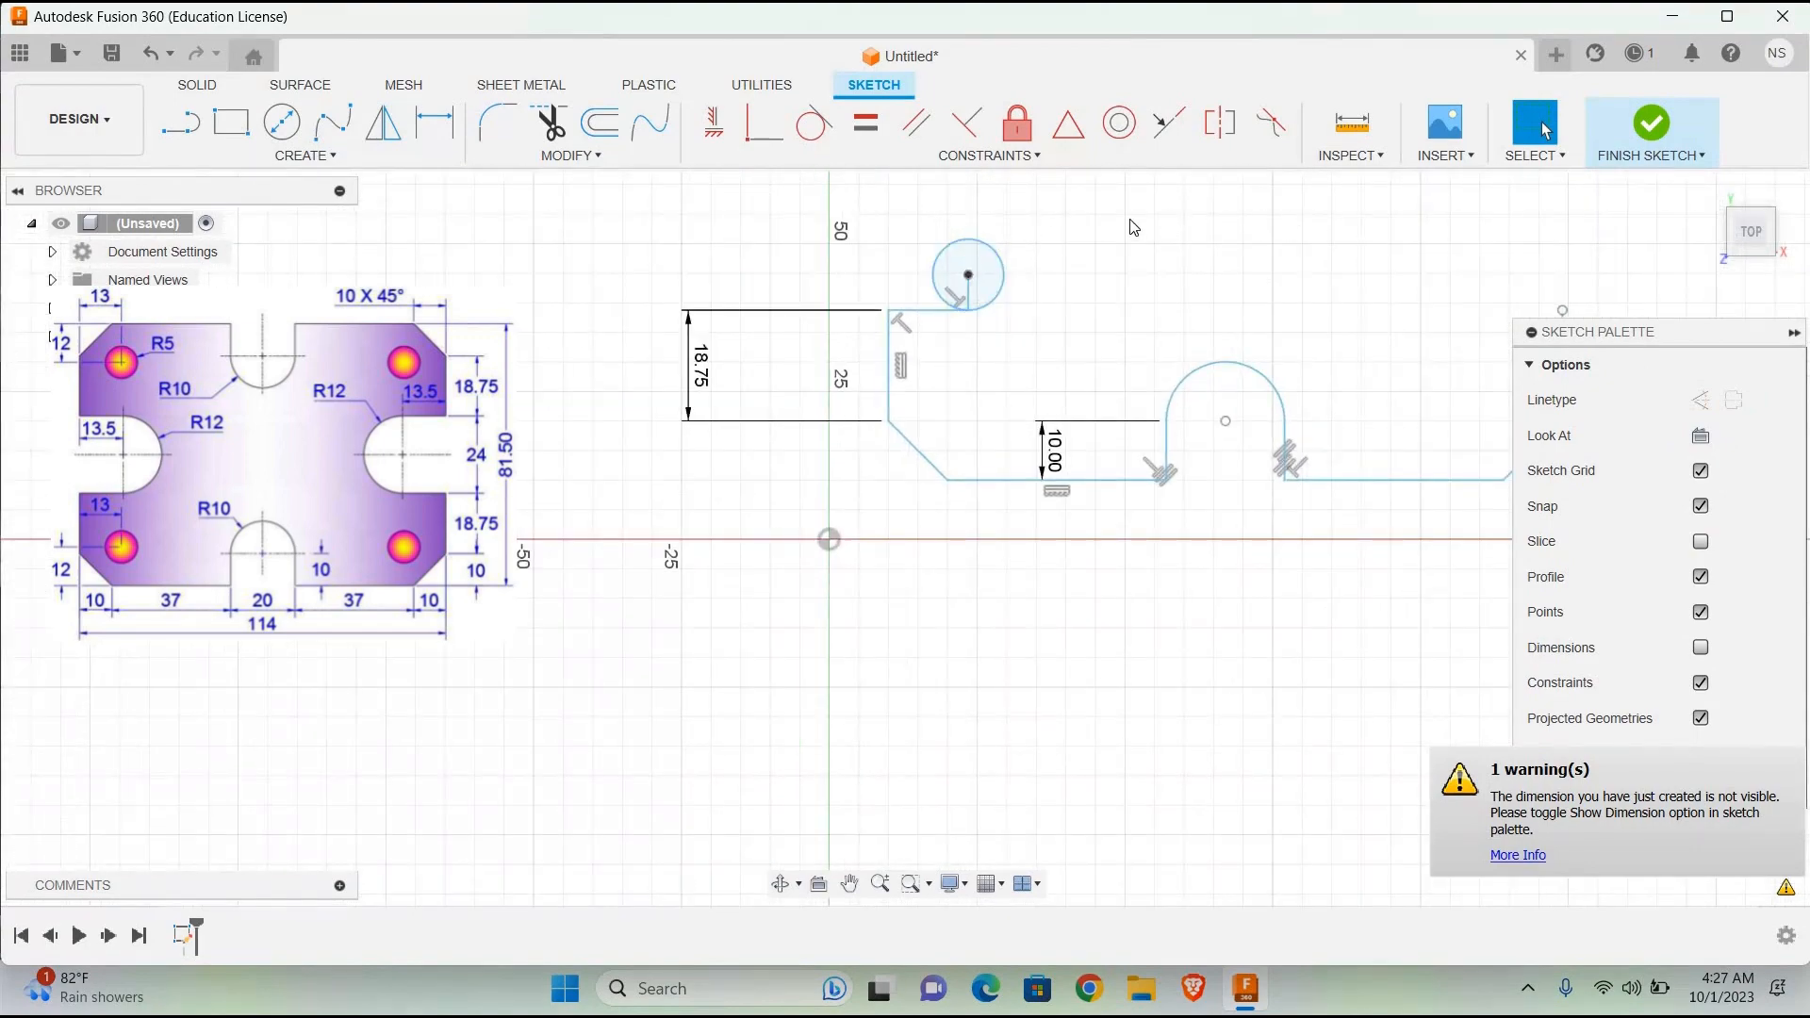
scroll(1133, 227, "down", 1)
scroll(1133, 227, "up", 2)
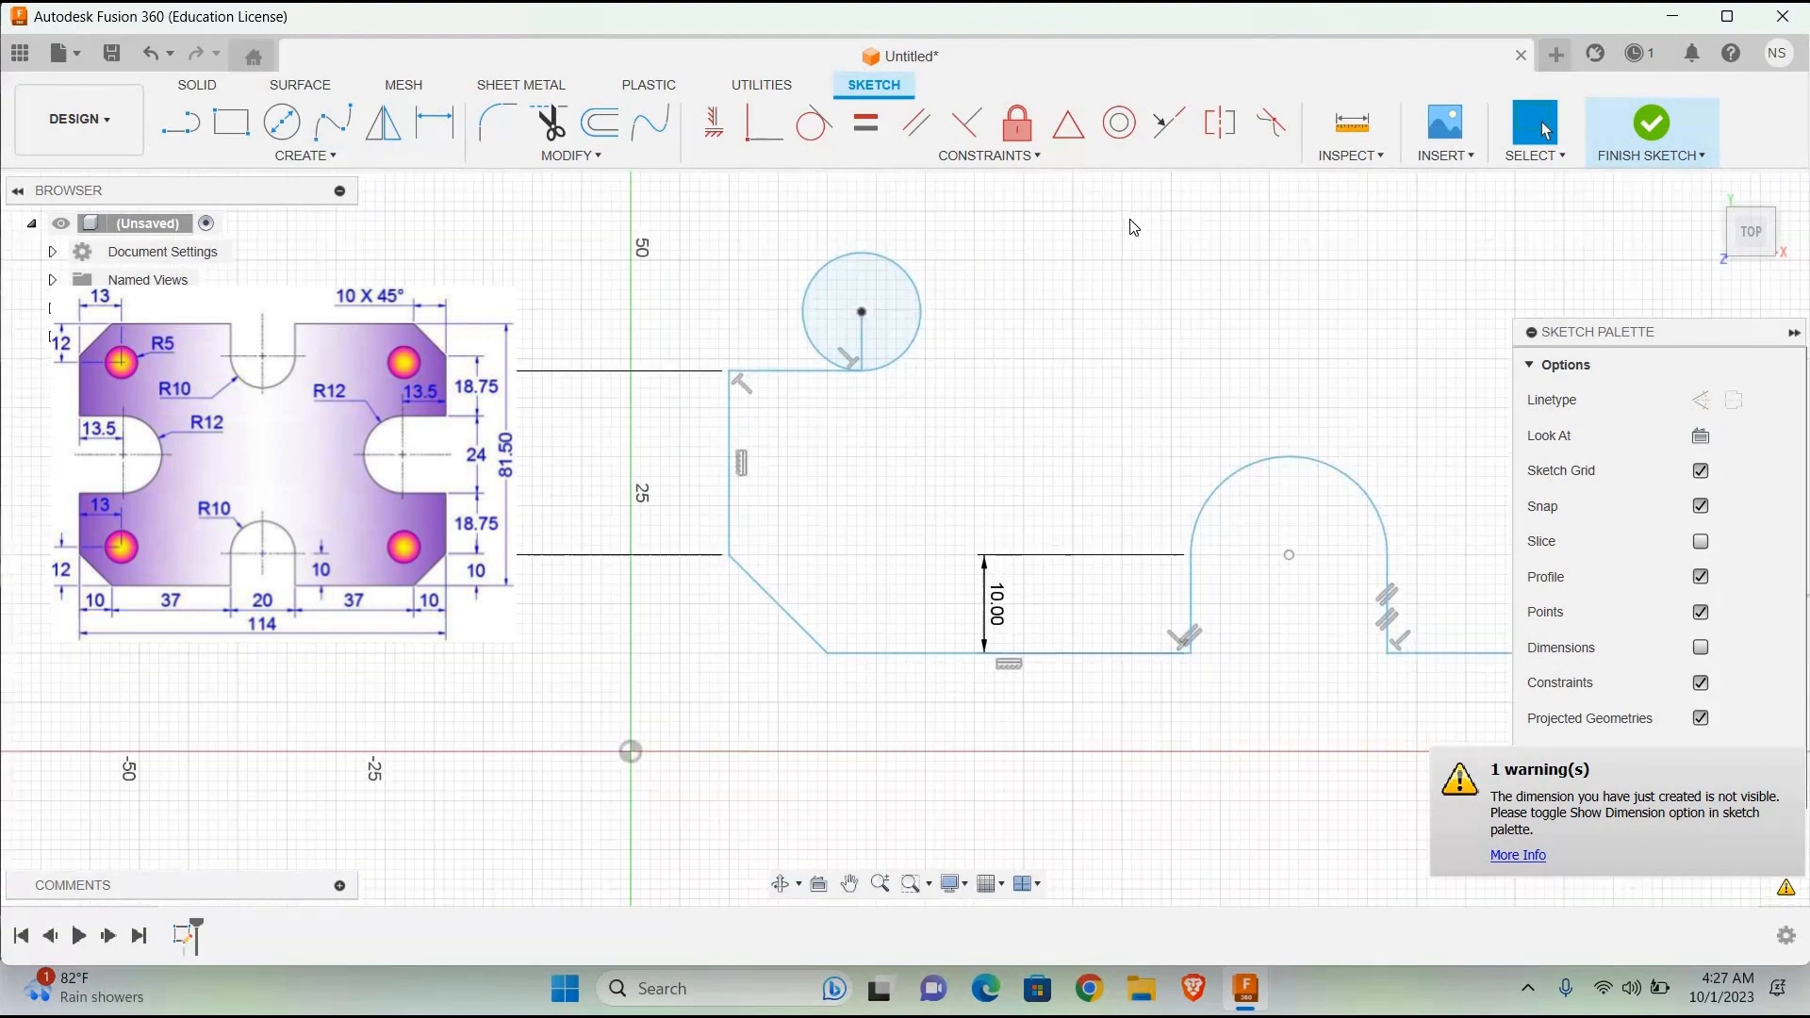
scroll(1133, 227, "down", 4)
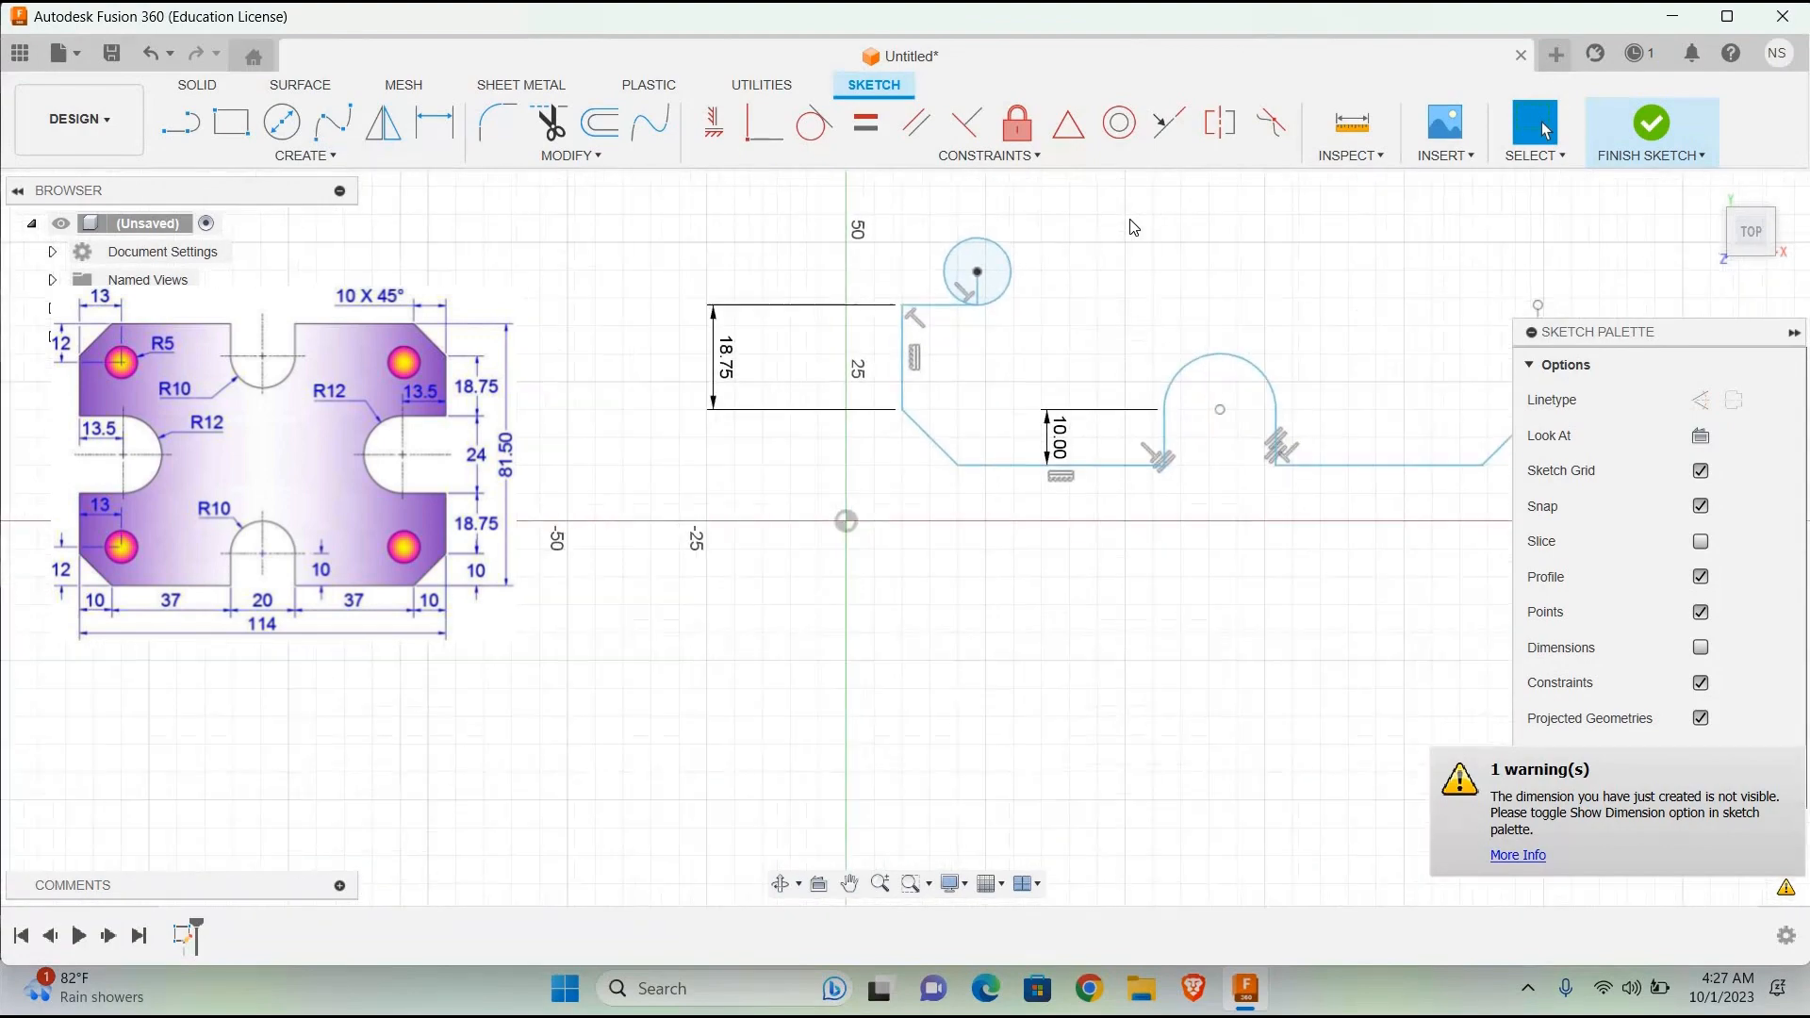
left_click(849, 883)
left_click_drag(918, 840, 852, 937)
left_click_drag(1401, 404, 1205, 602)
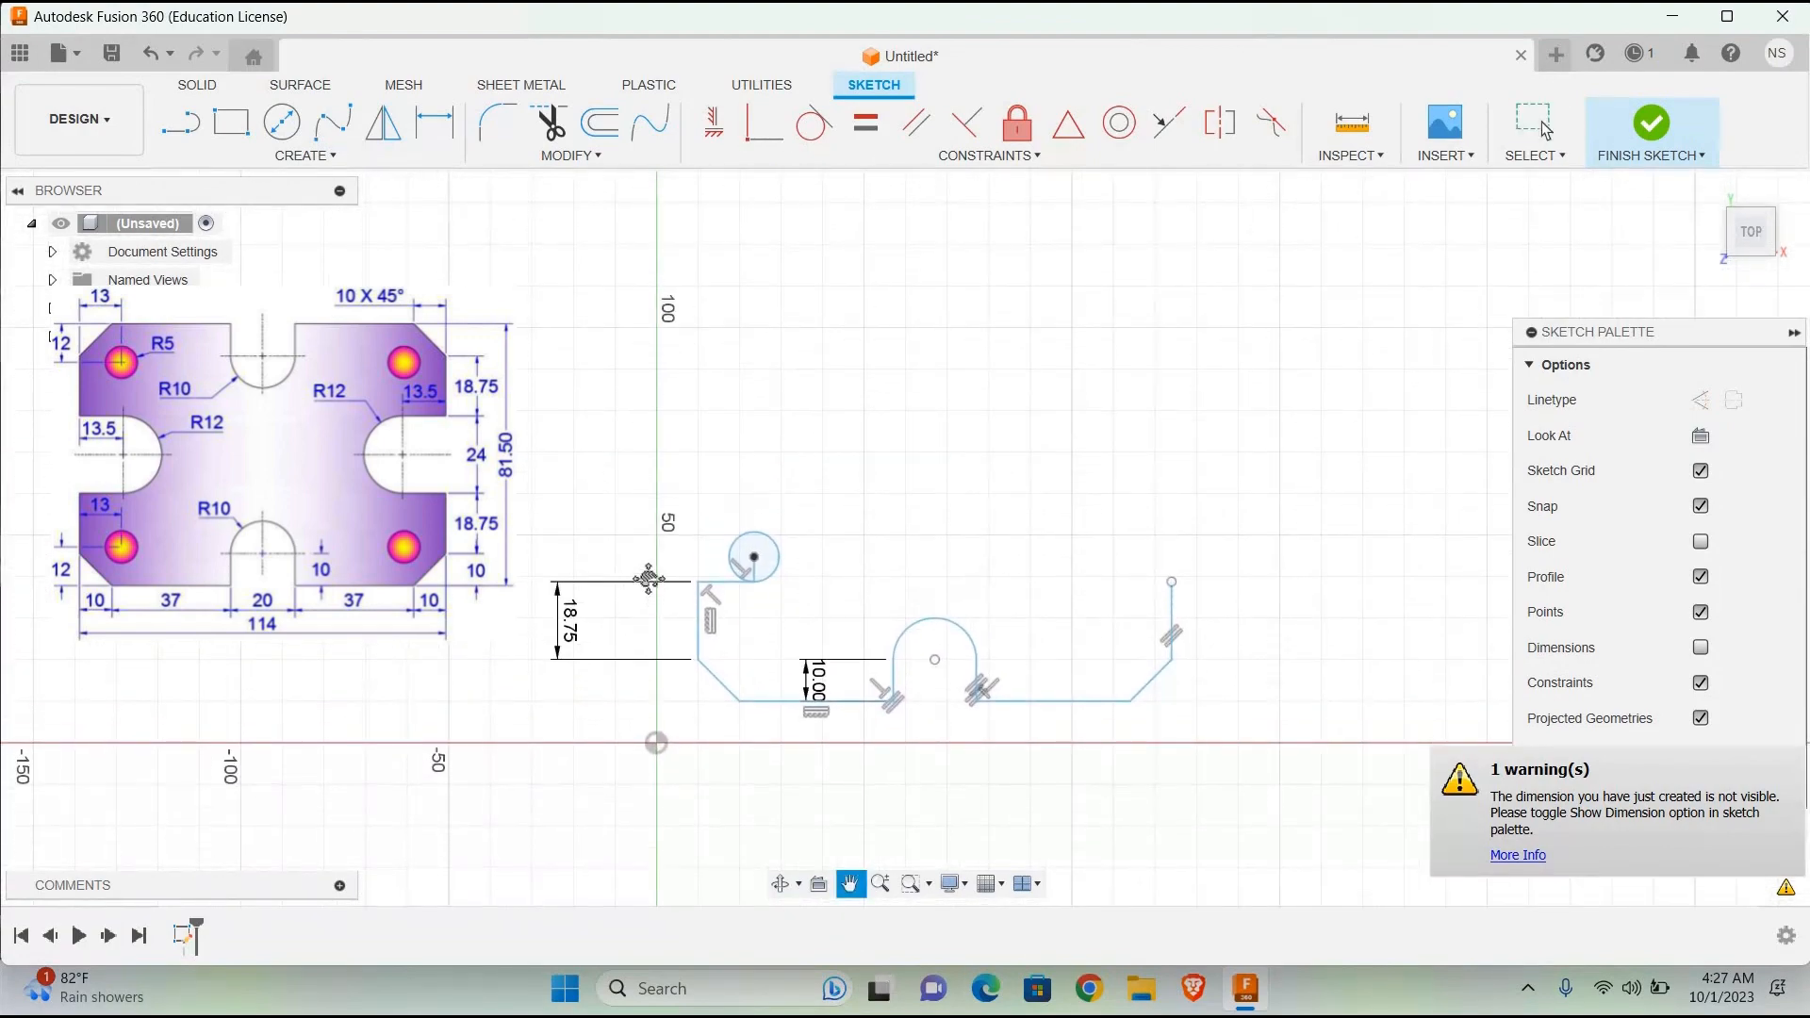
scroll(650, 577, "down", 1)
scroll(650, 577, "up", 3)
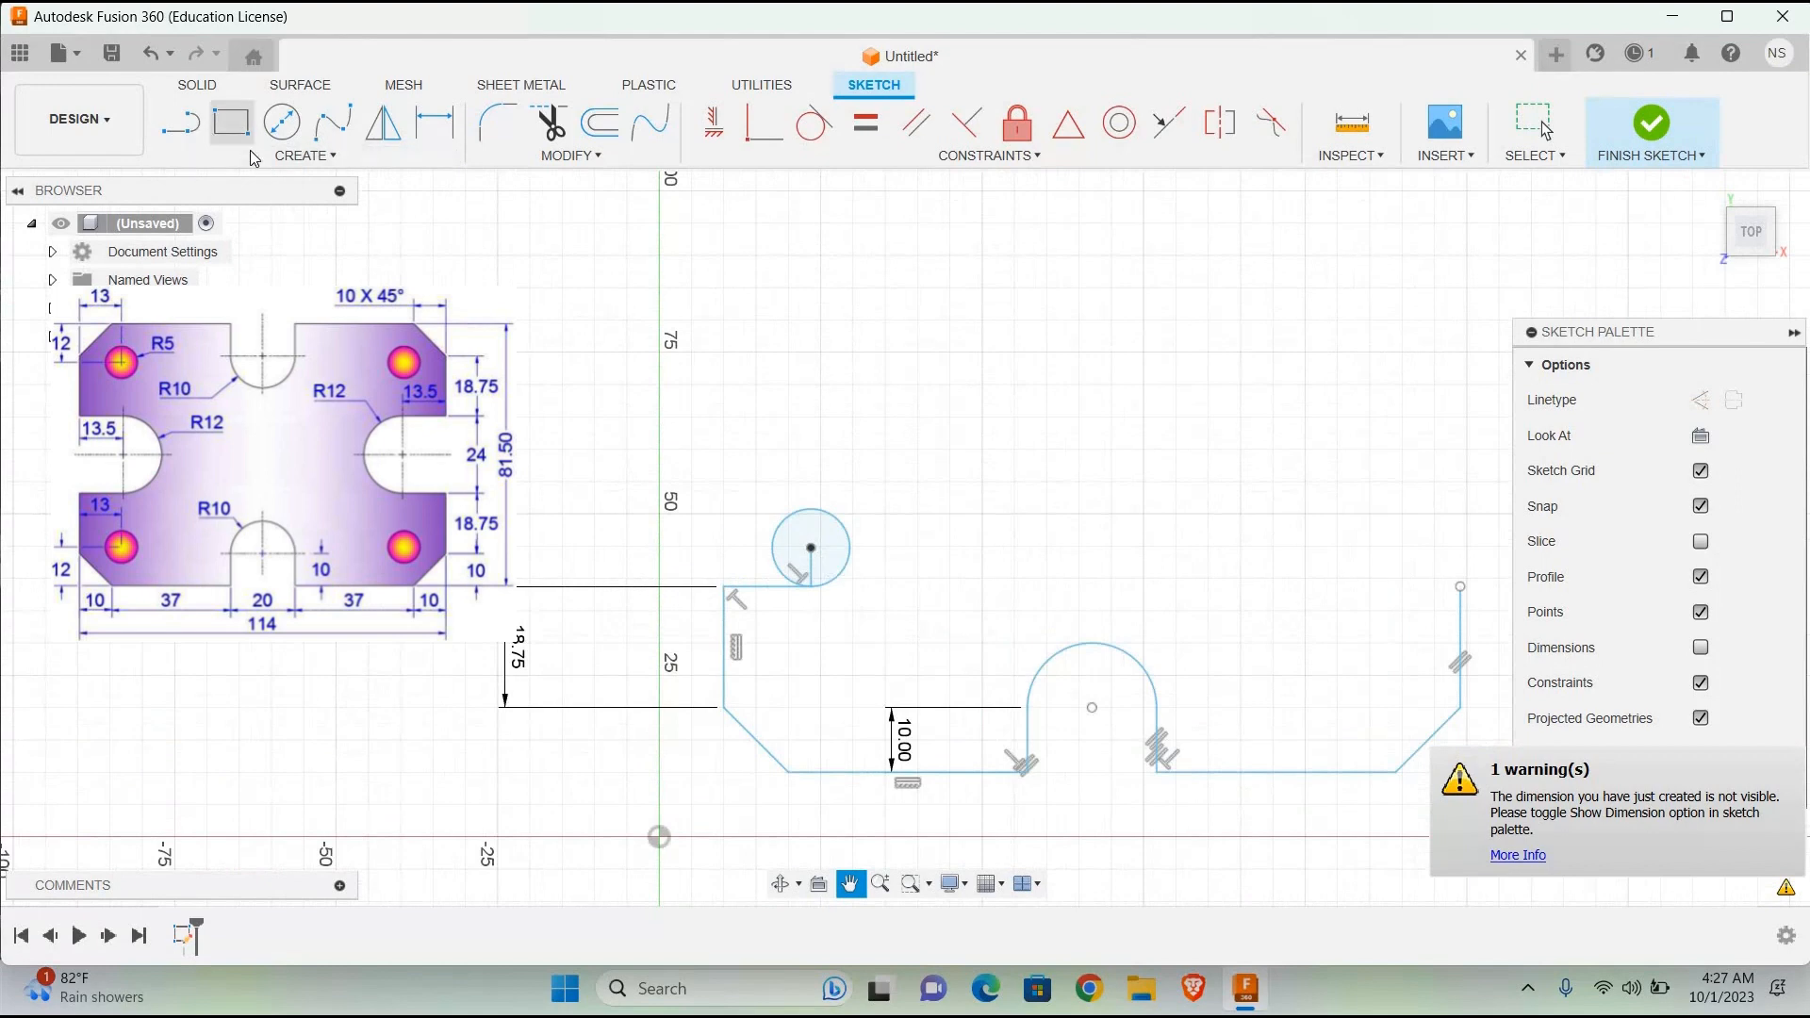
key("l")
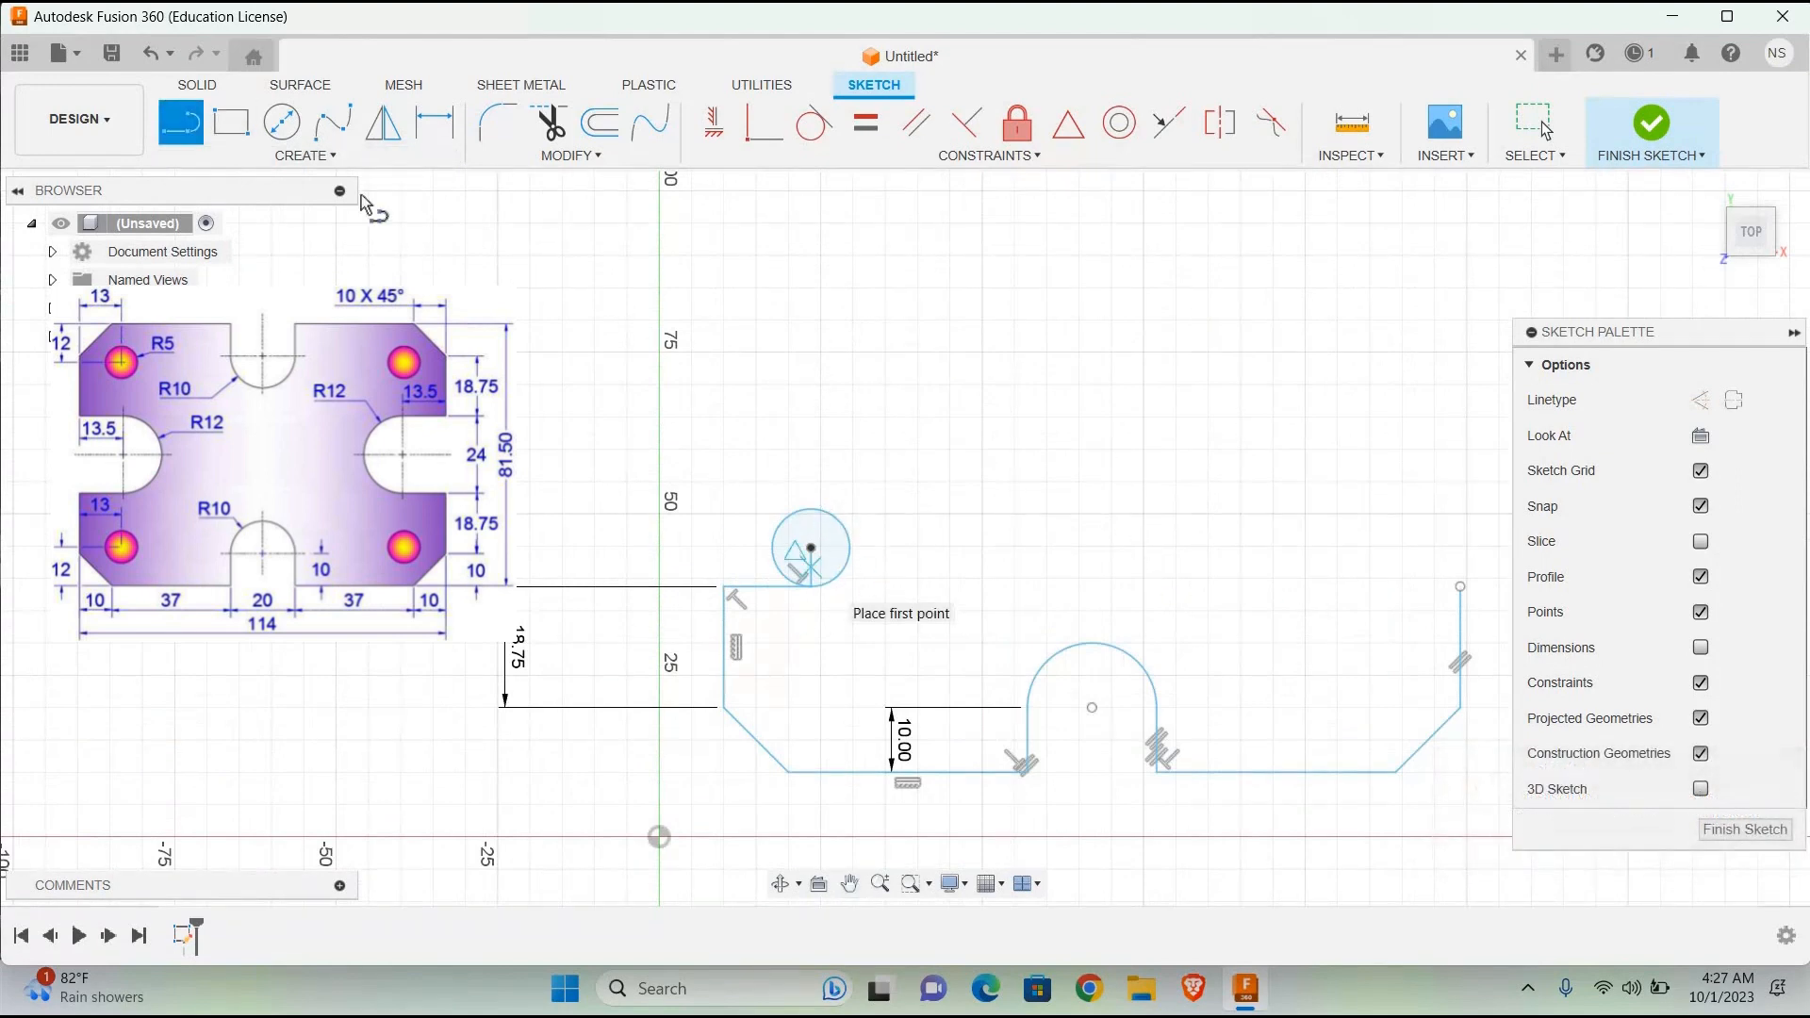
left_click(549, 125)
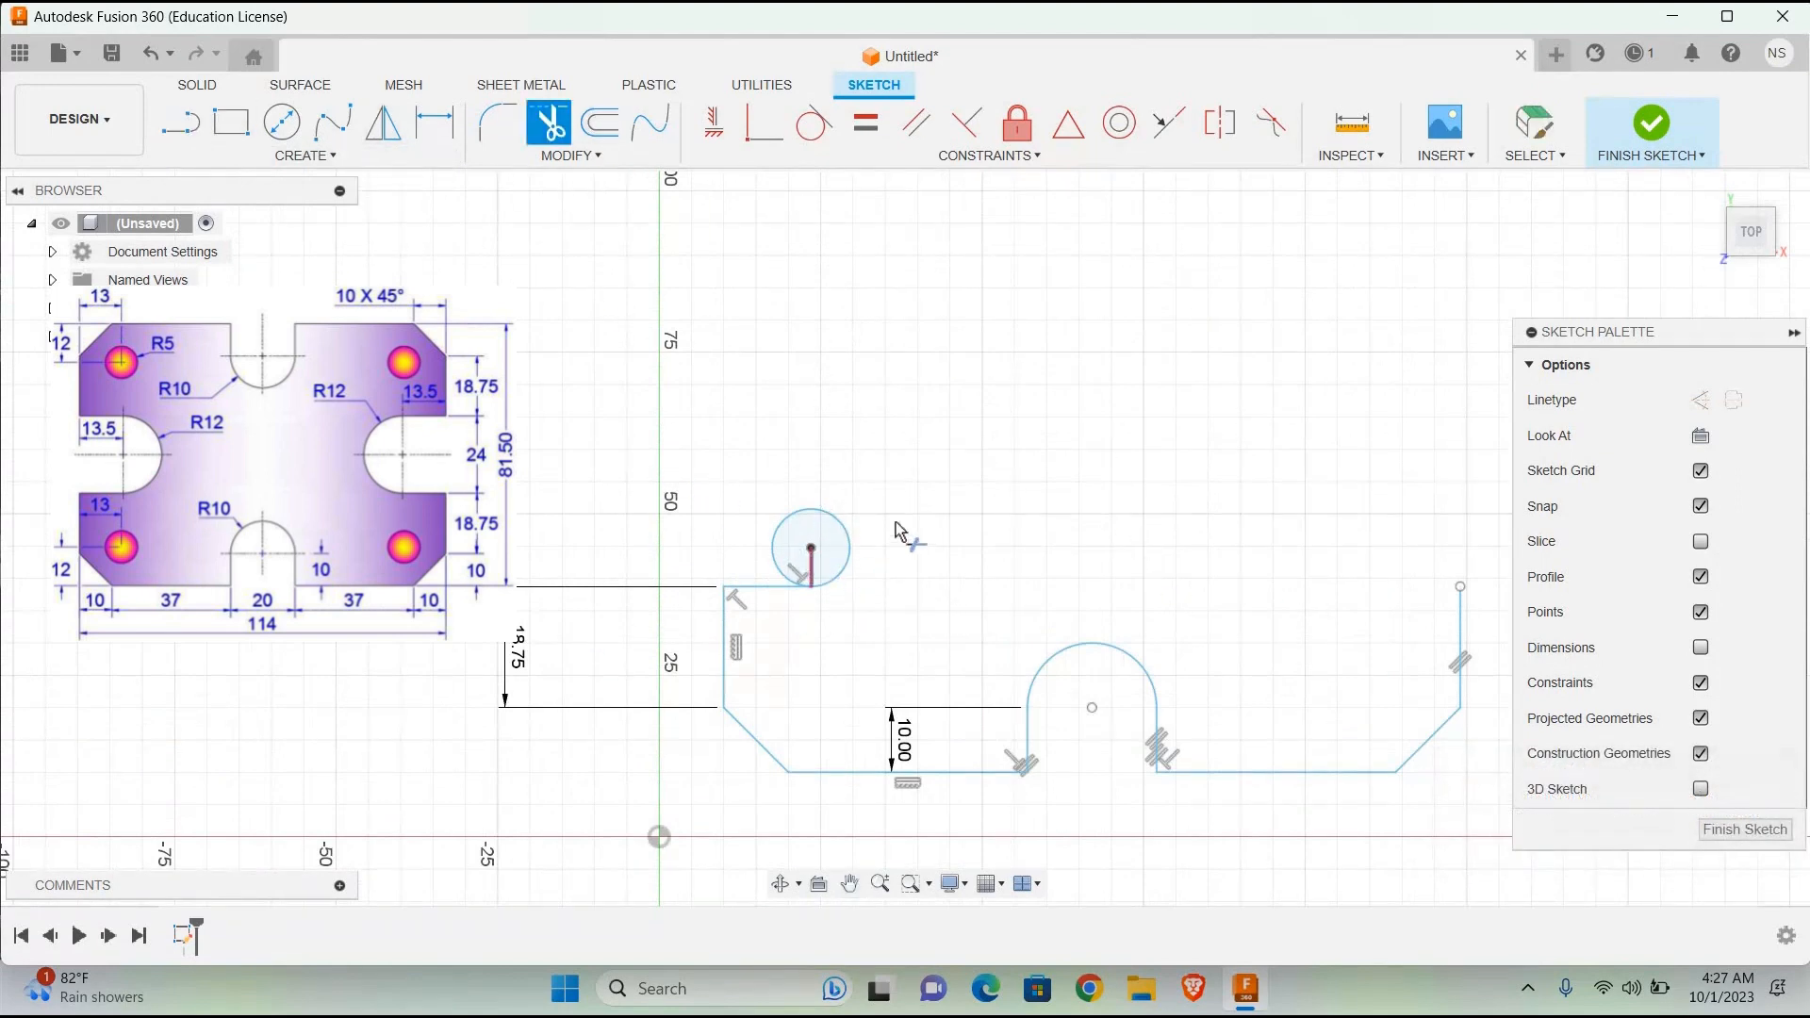
left_click(808, 566)
Step: Draw a 13.5 mm horizontal line outward from the circle's top point and trim away the circle's left half to form the slot
left_click(184, 128)
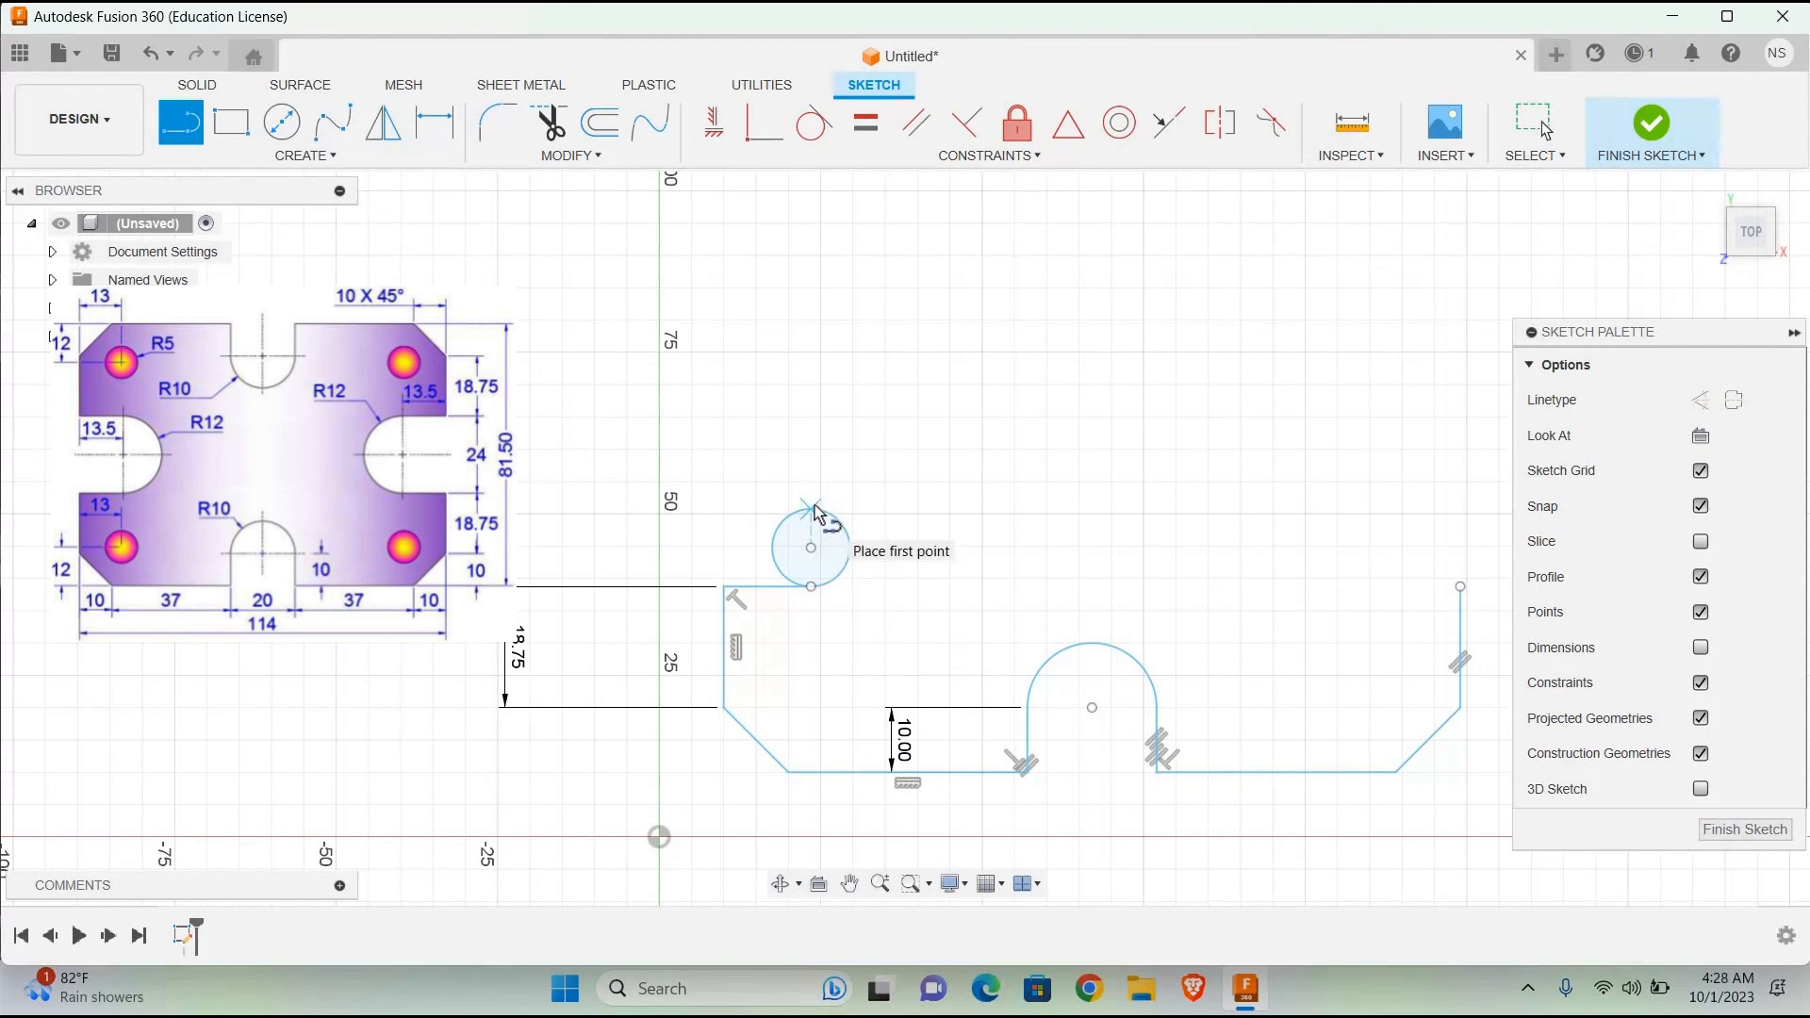
left_click(813, 509)
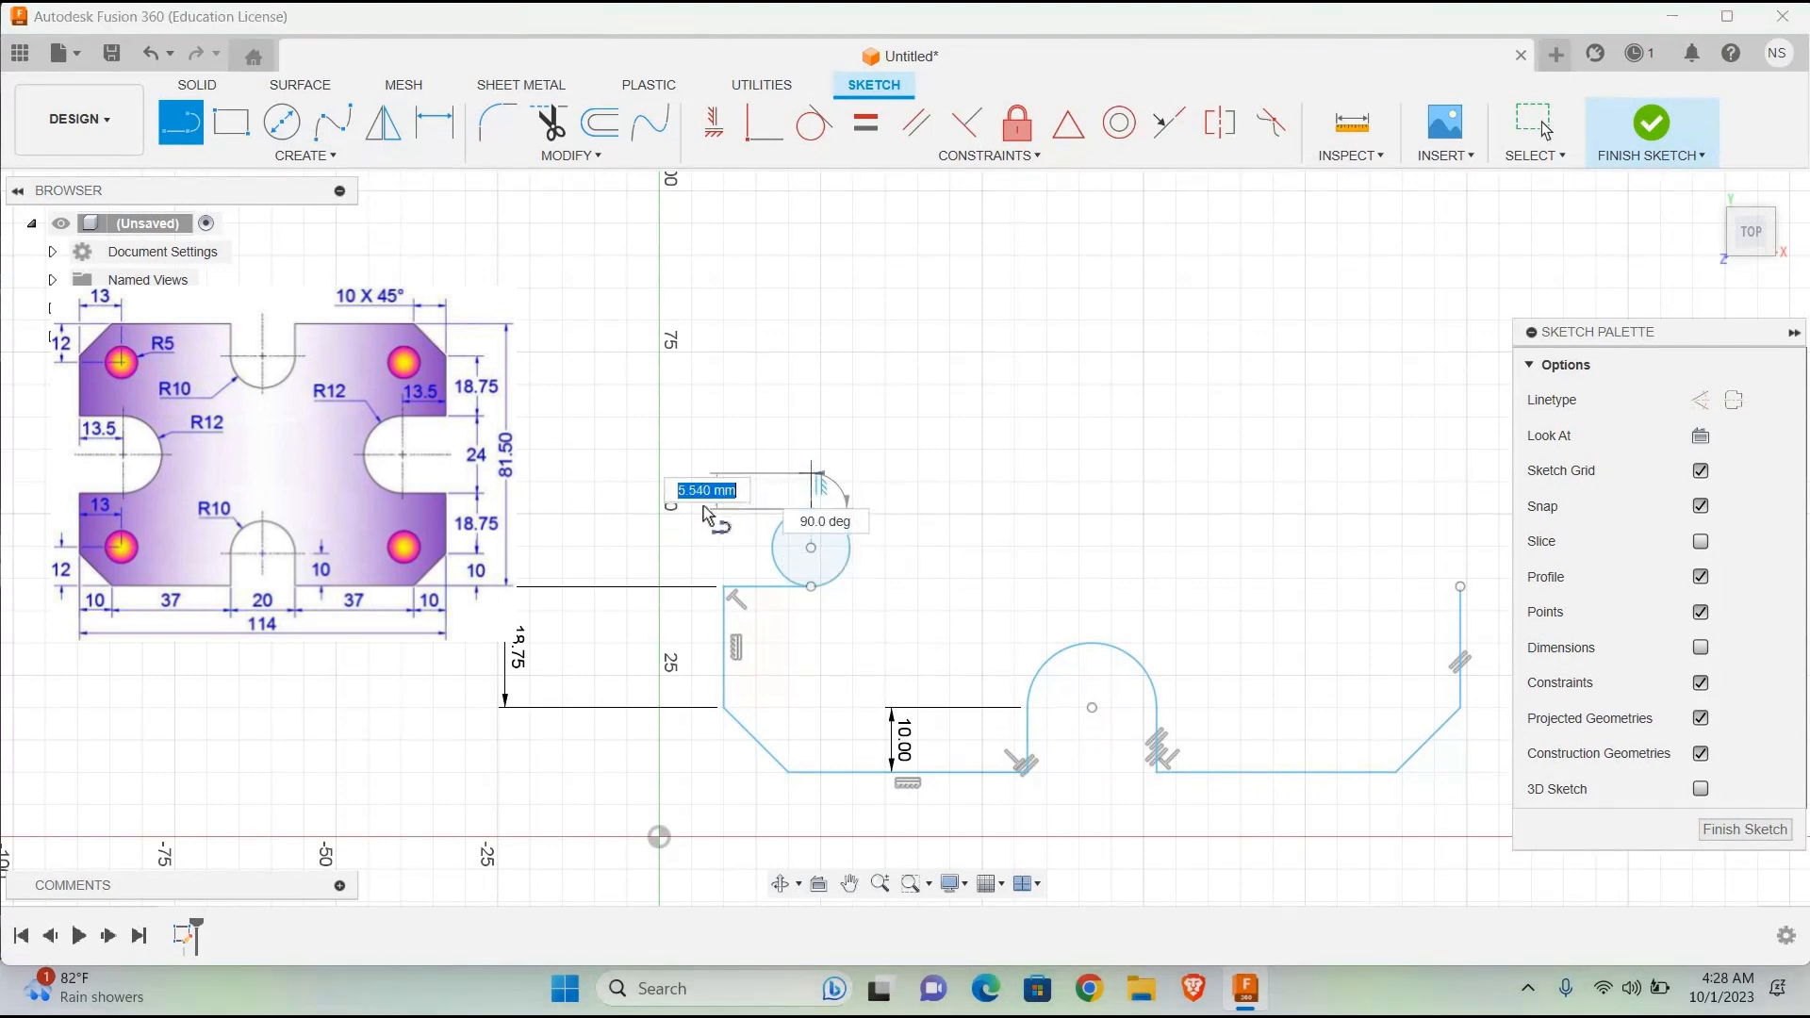
left_click_drag(707, 512, 726, 509)
type("1")
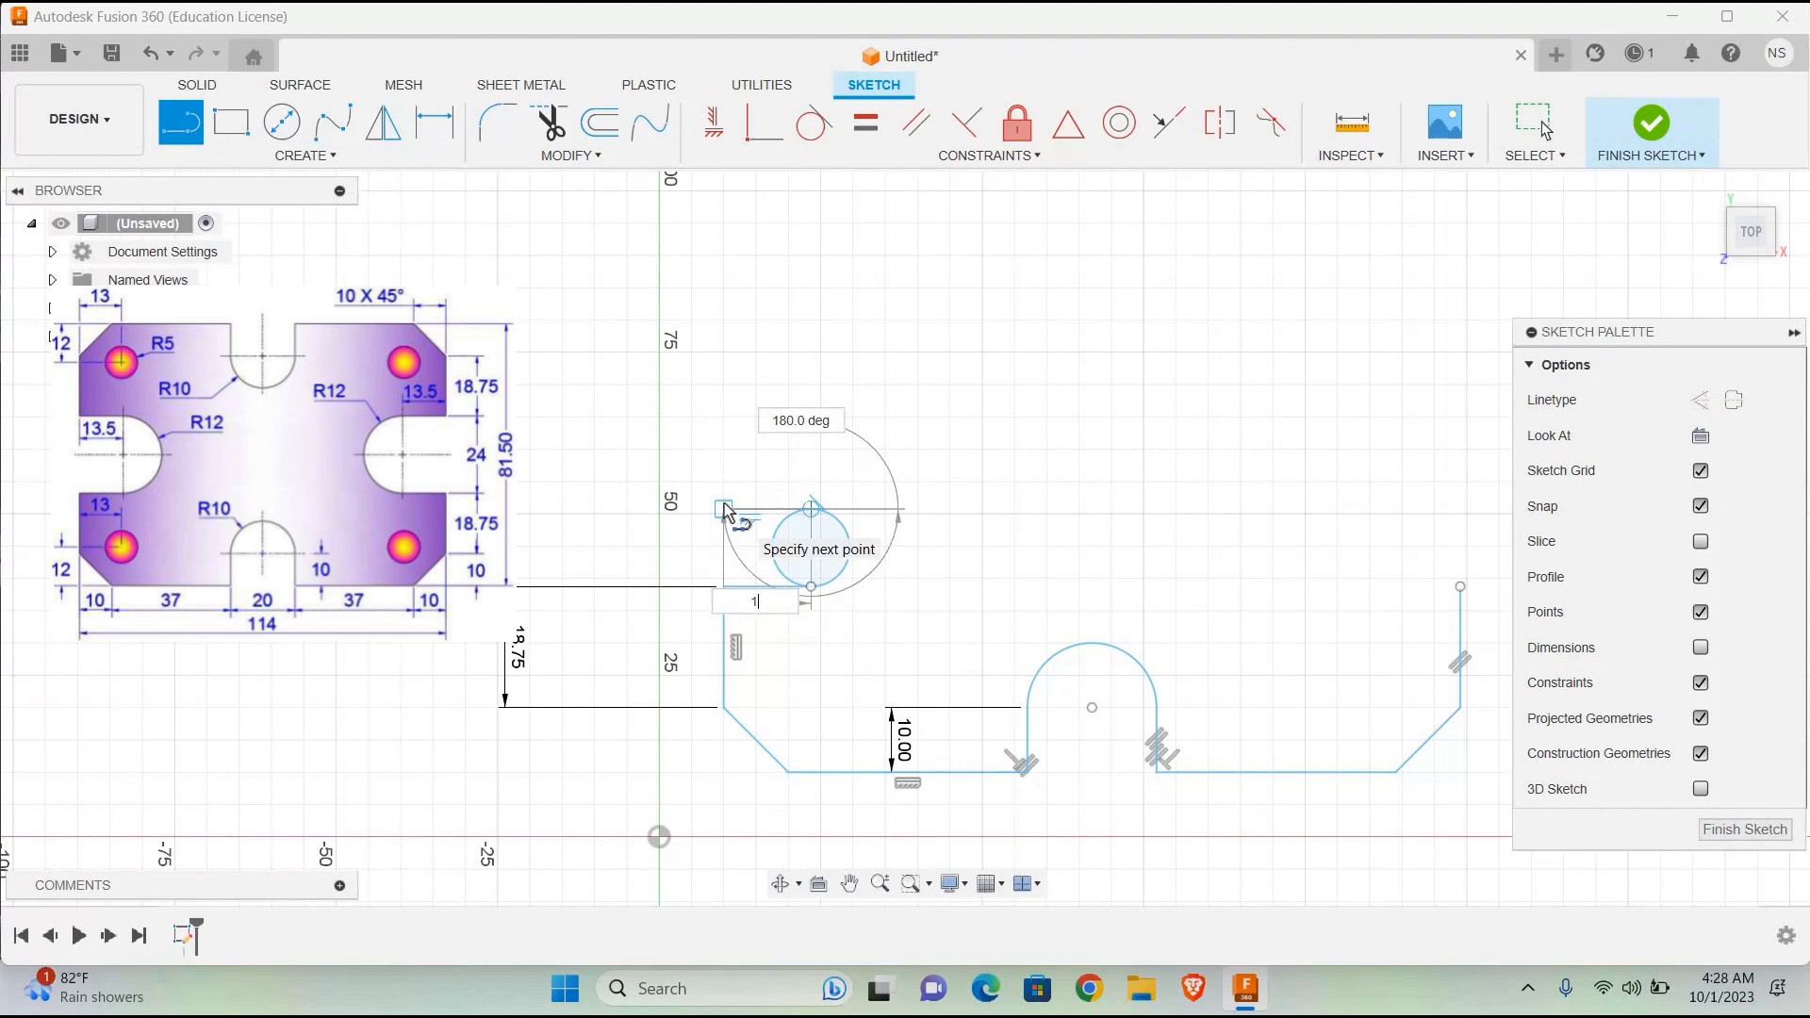
type("3.5")
key("Return")
key("Escape")
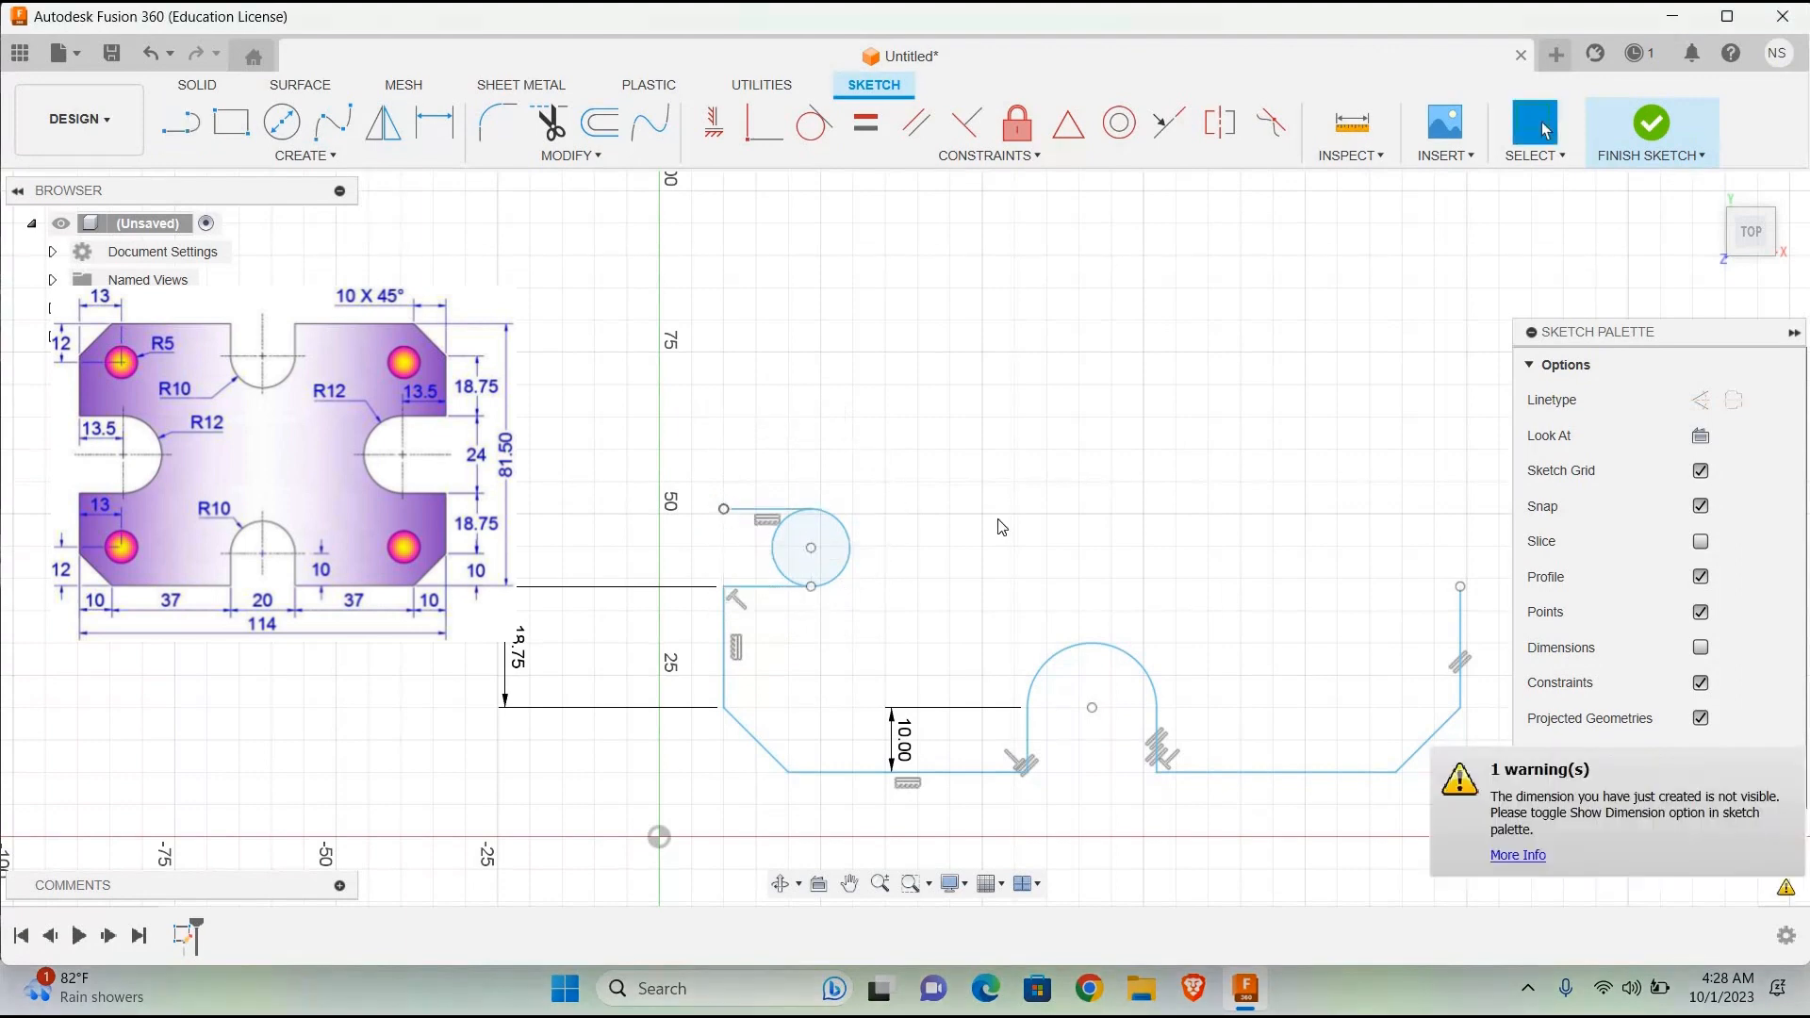
left_click(555, 132)
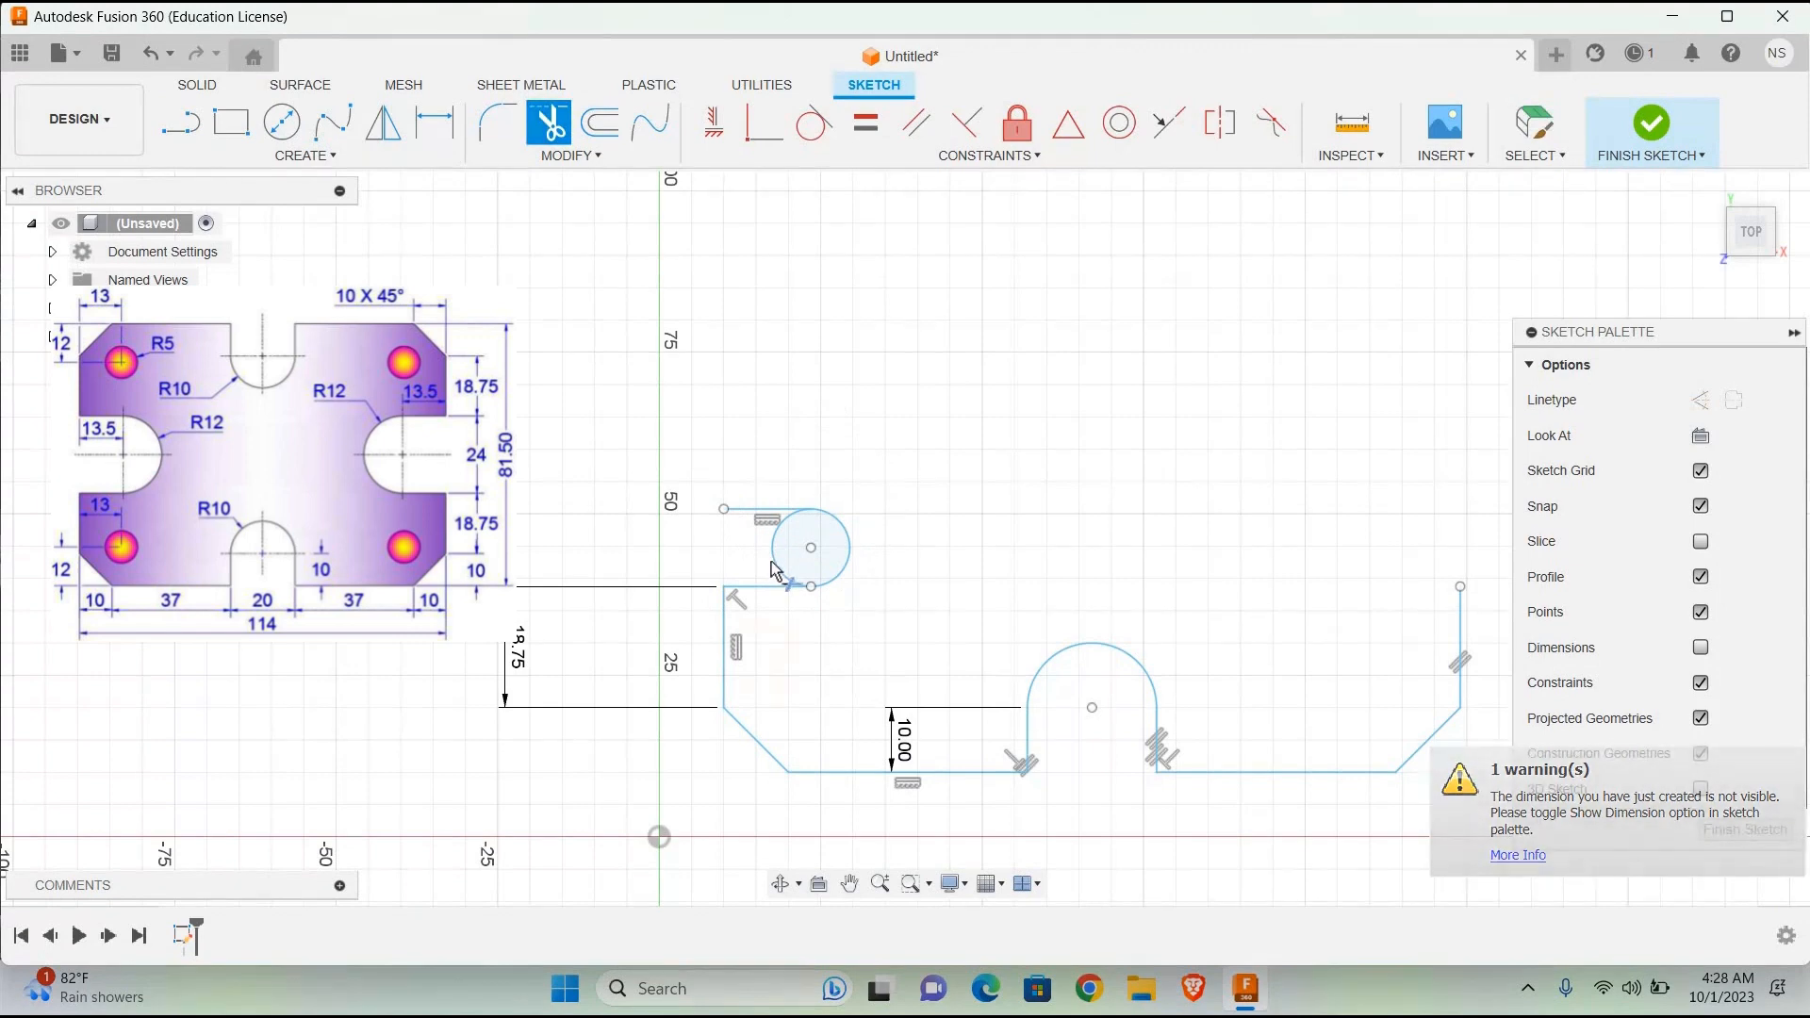
left_click(771, 561)
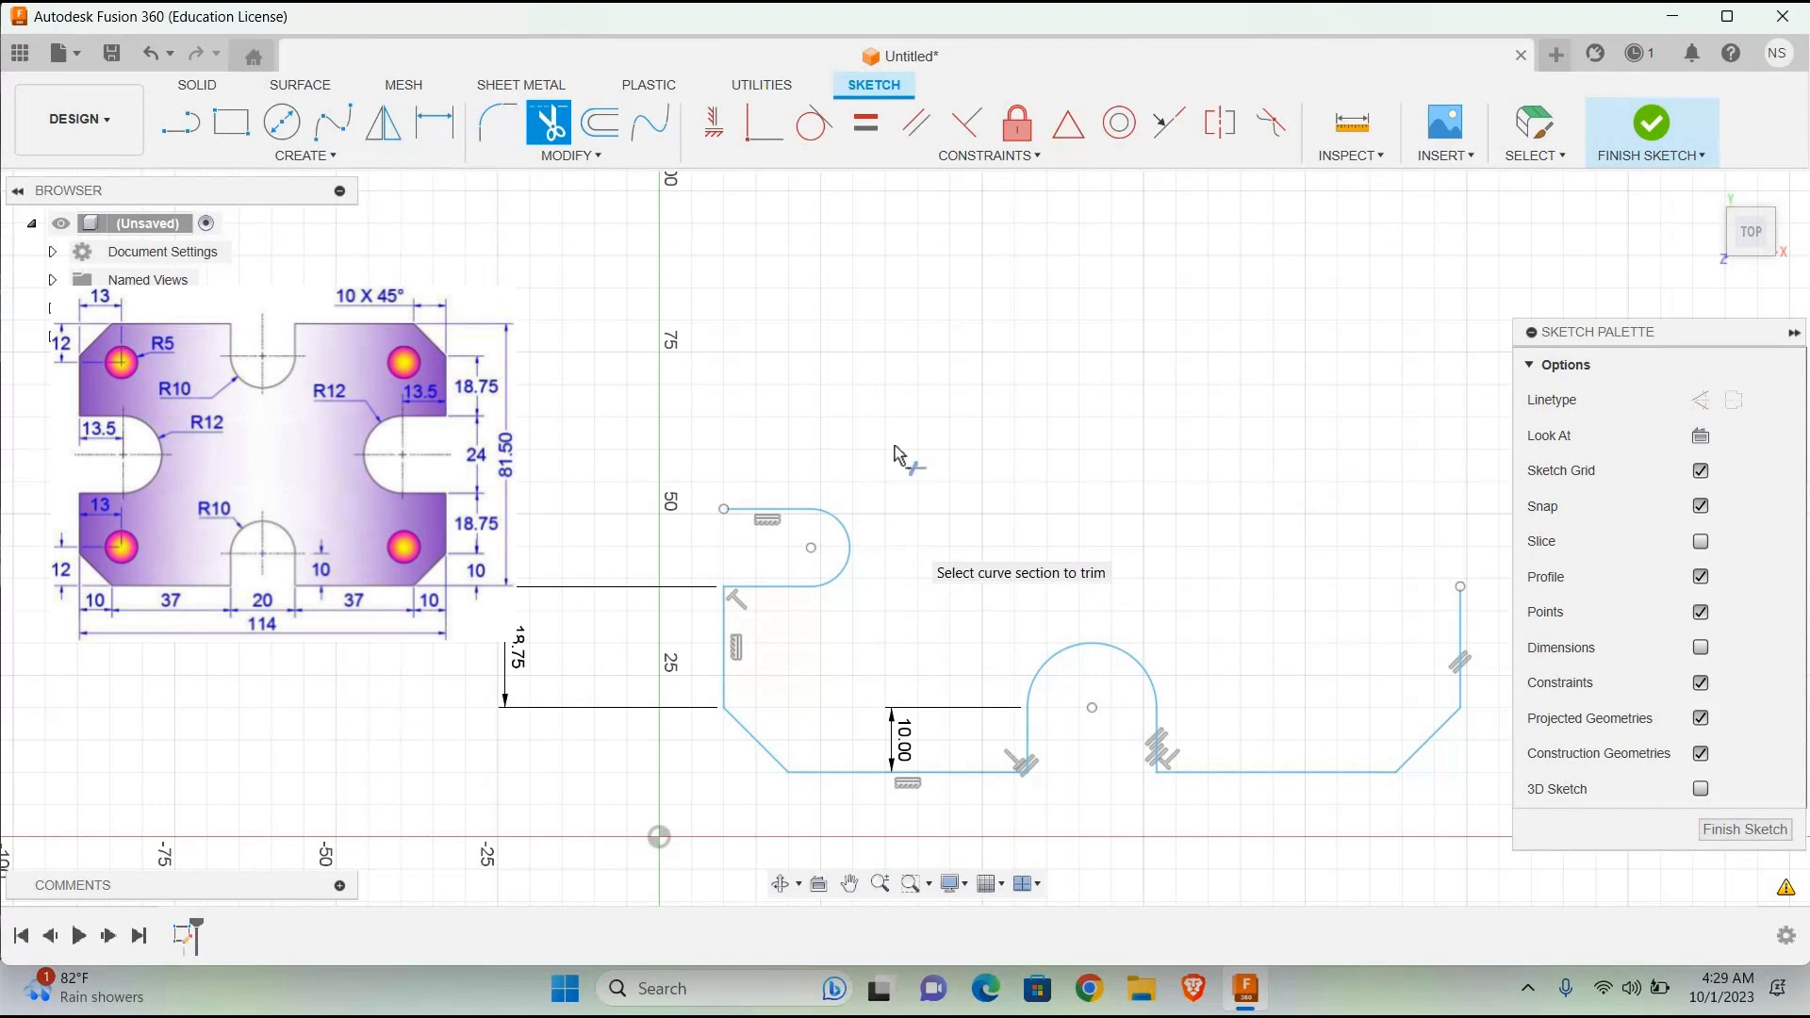
Step: Draw an 18.75 mm vertical line upward from the outer end of the left slot's upper edge
left_click(178, 128)
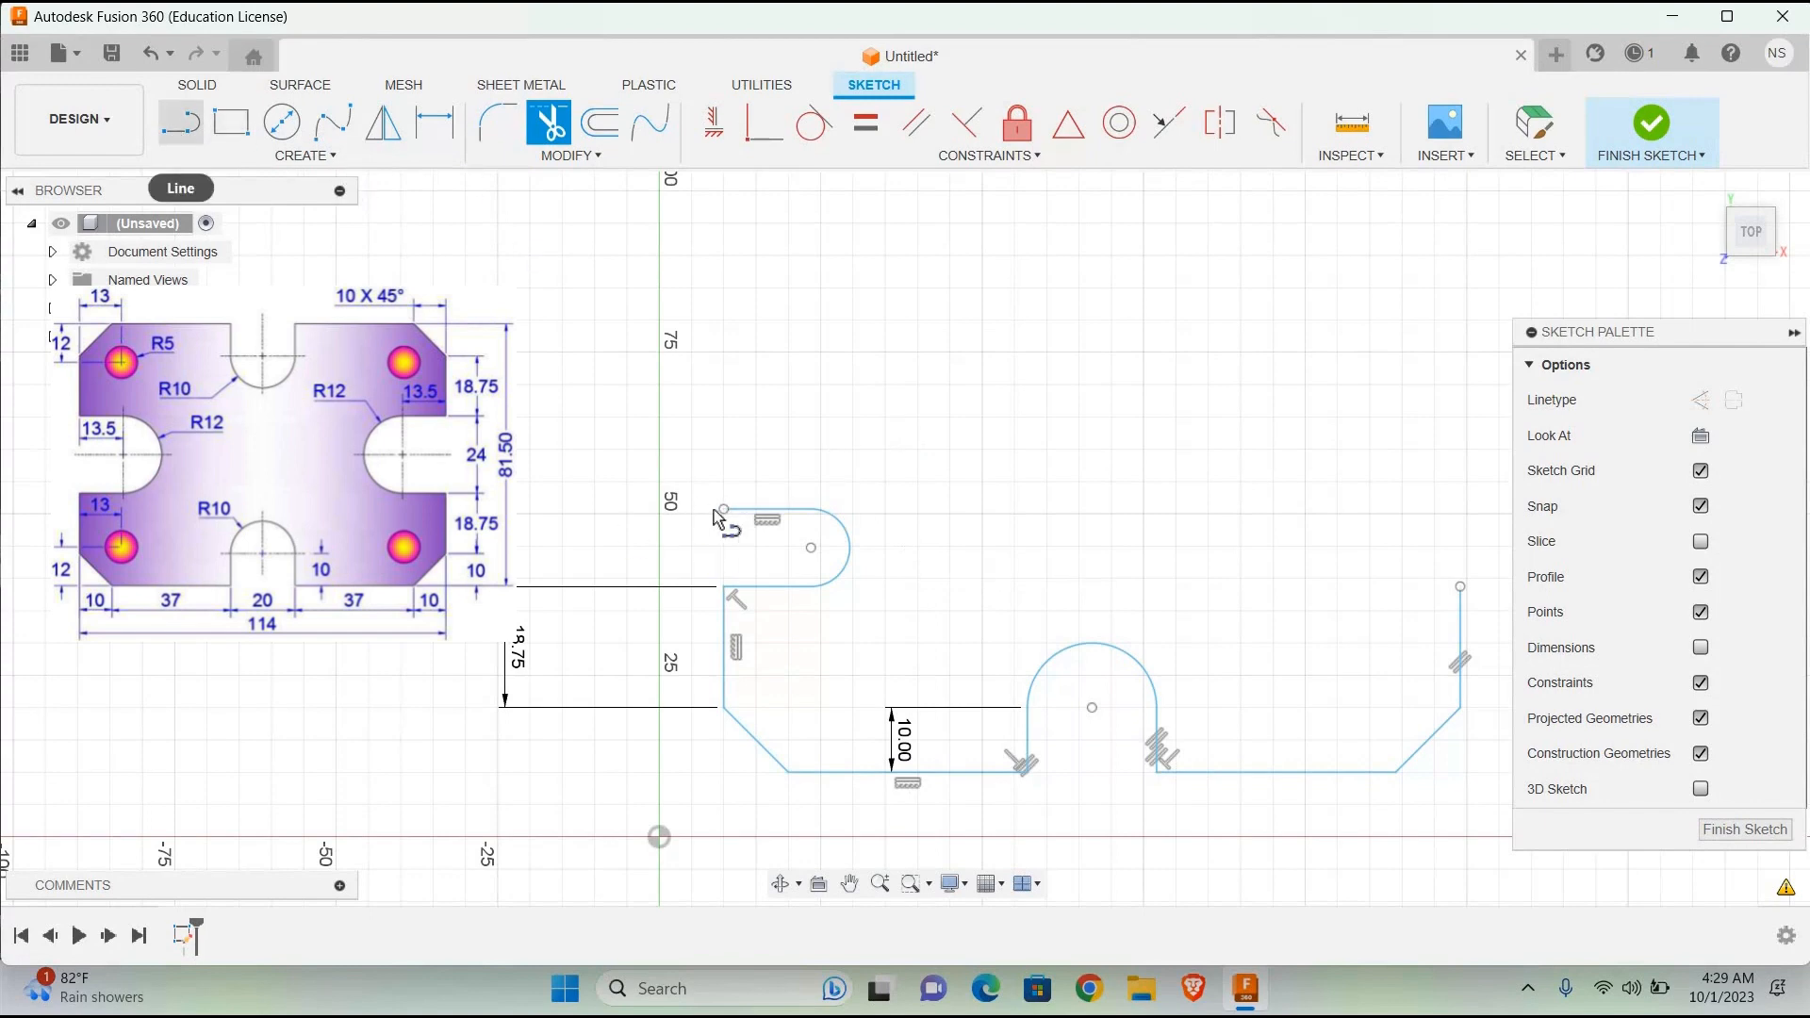
left_click(722, 511)
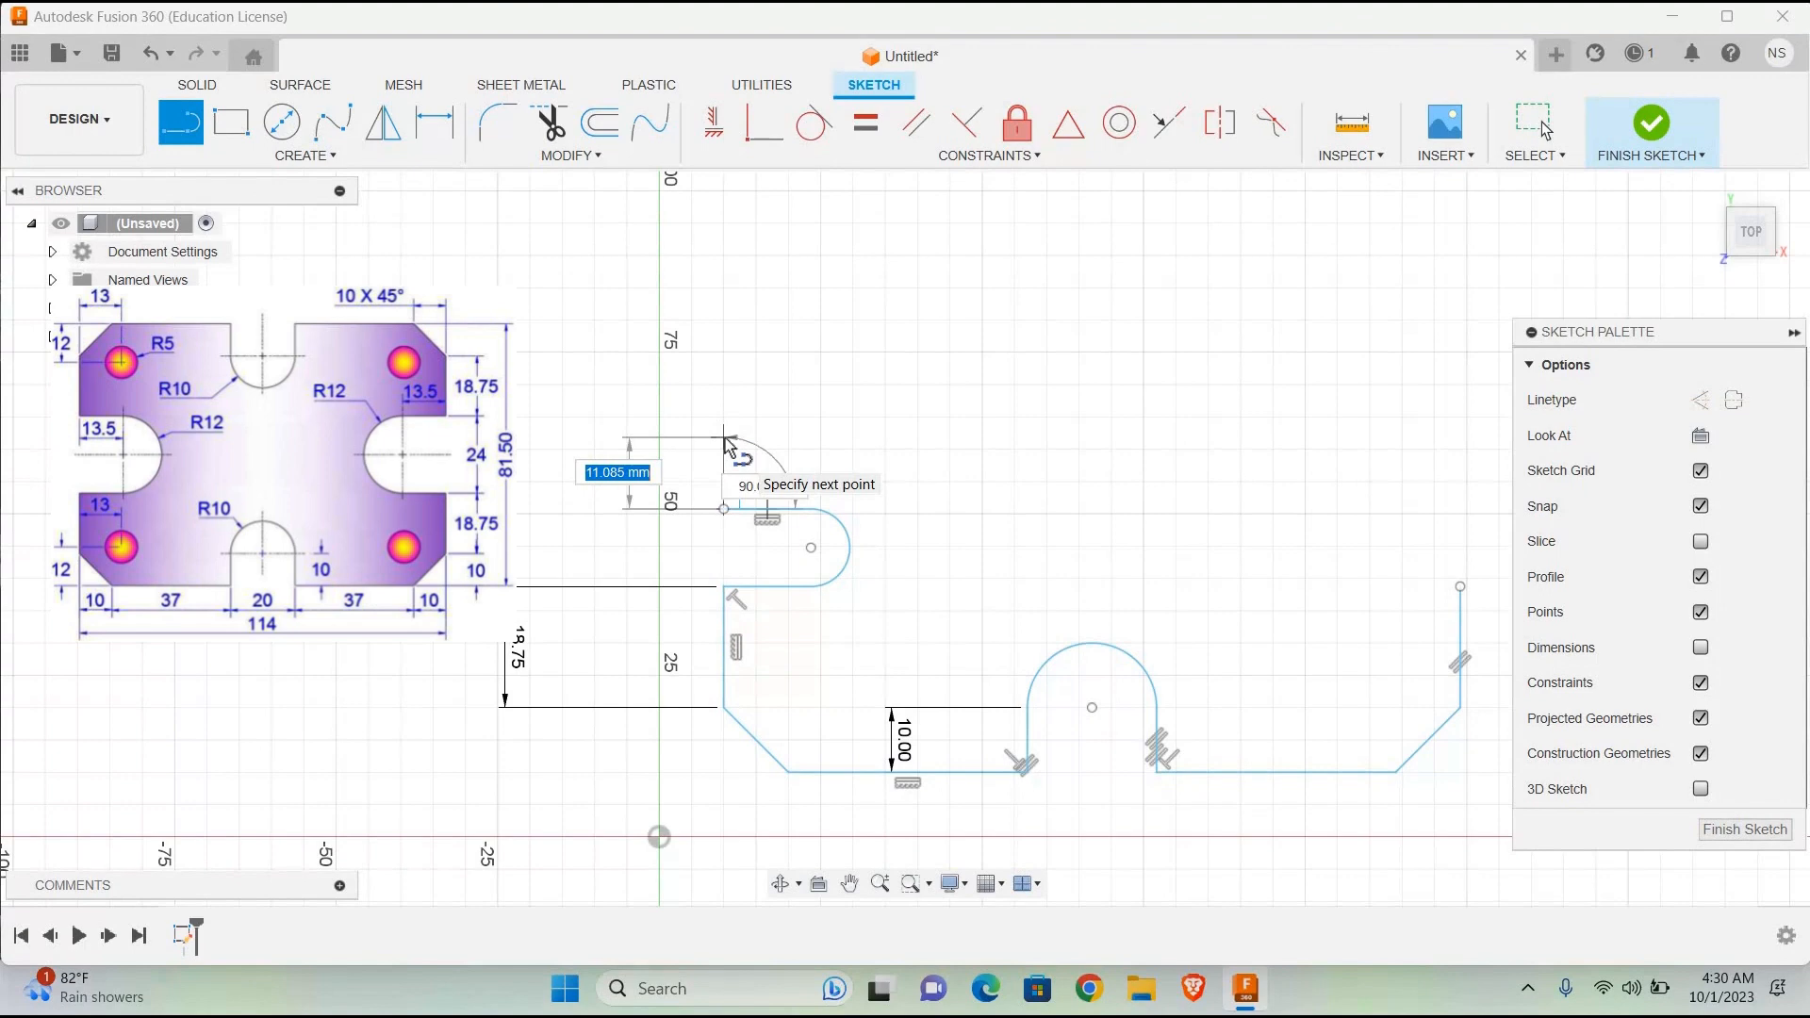
type("18.75")
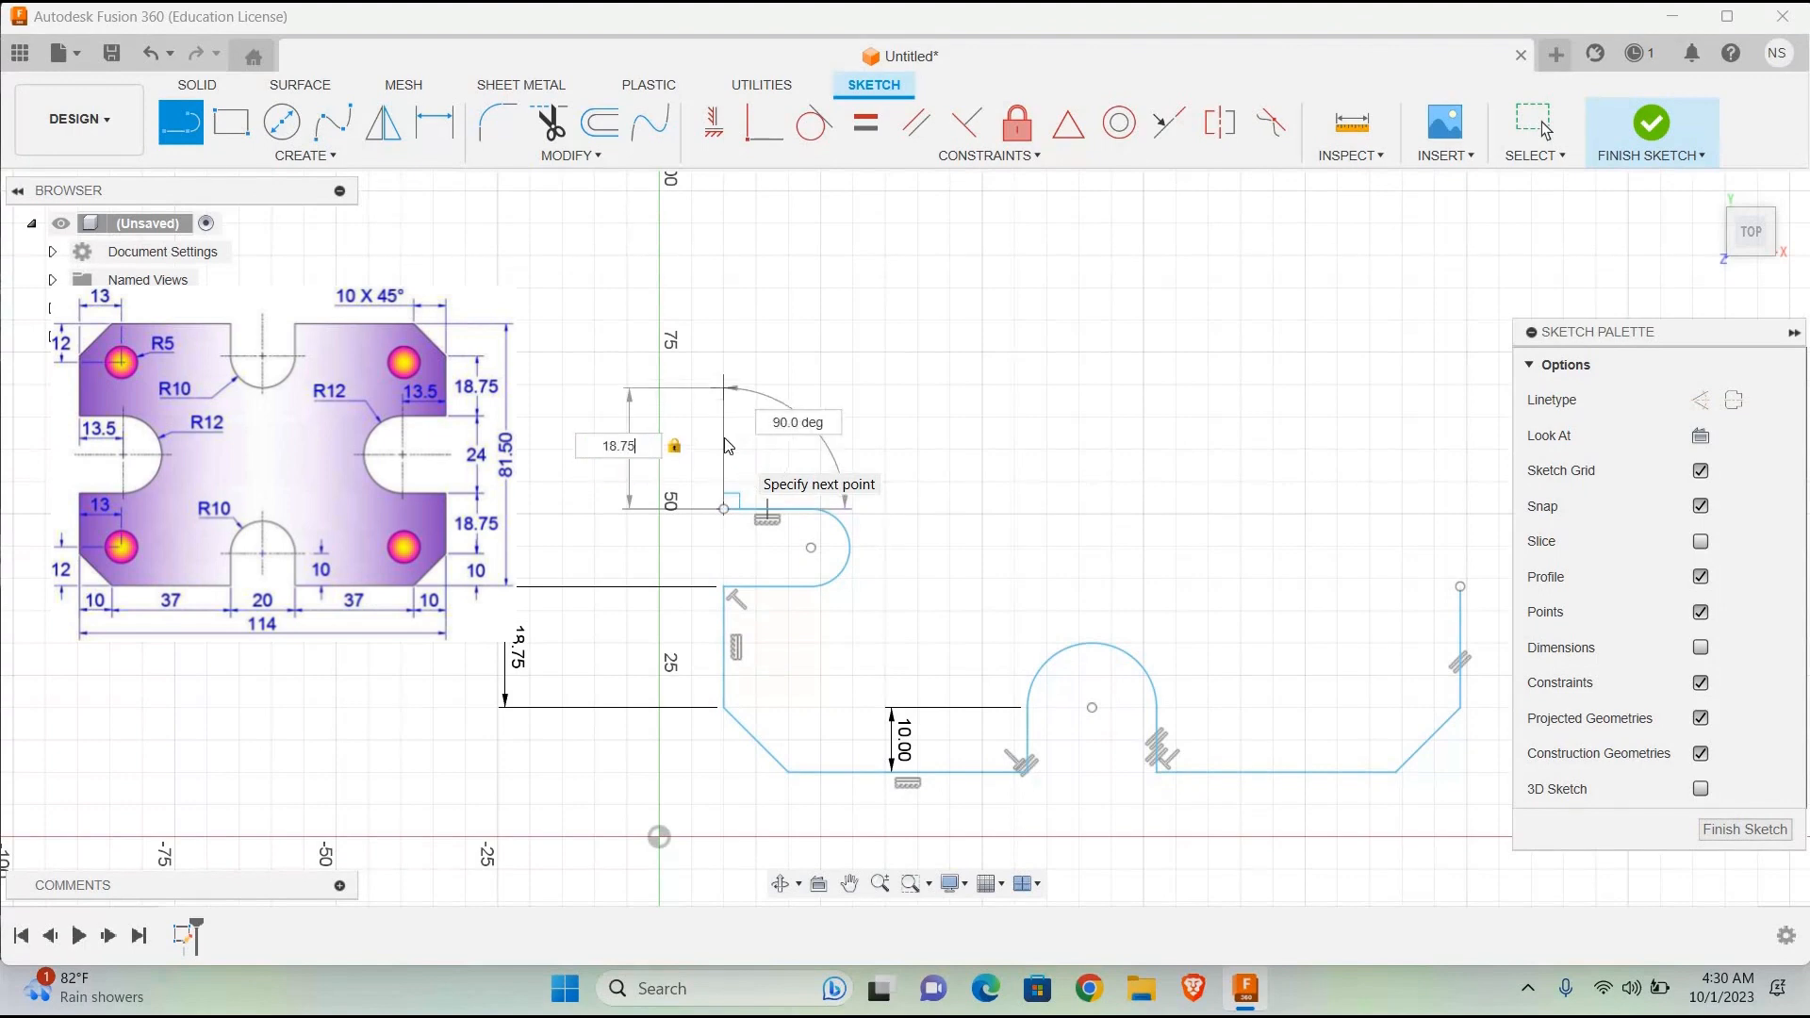
key("Return")
key("Escape")
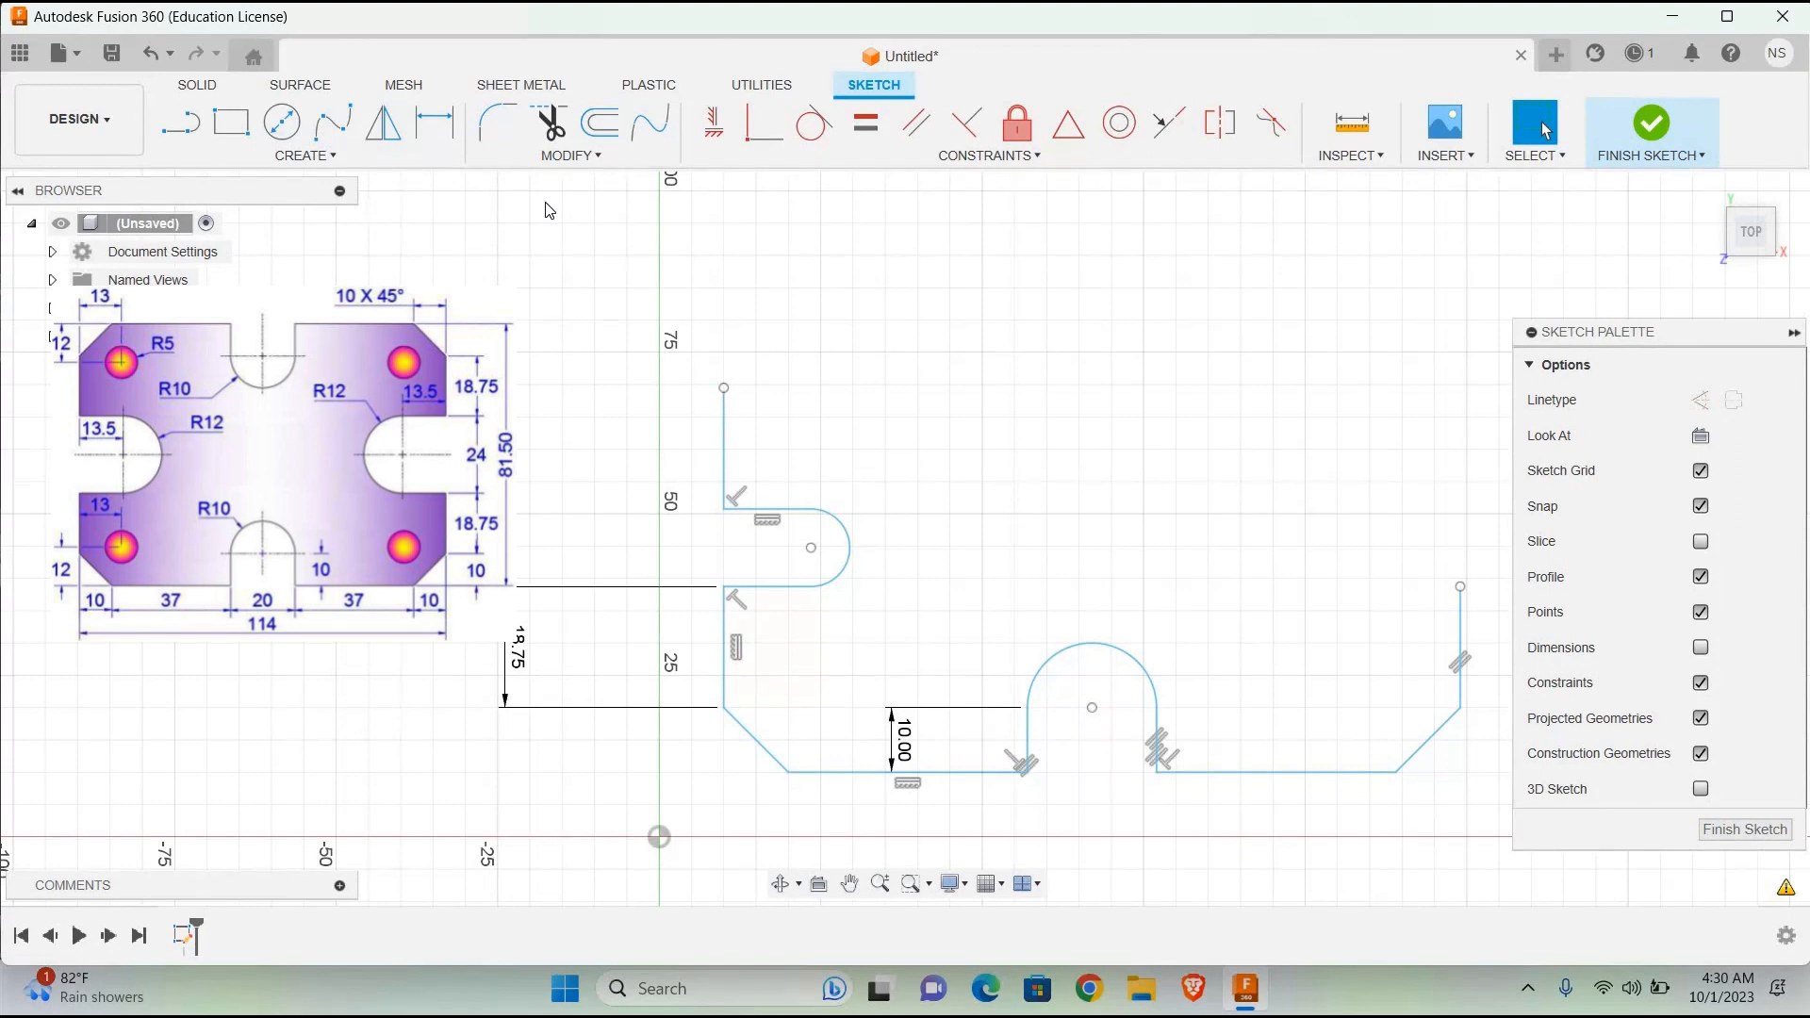
Step: Try a 10 mm slanted line from the upper end of the left side edge, and undo it together with the vertical line
left_click(180, 122)
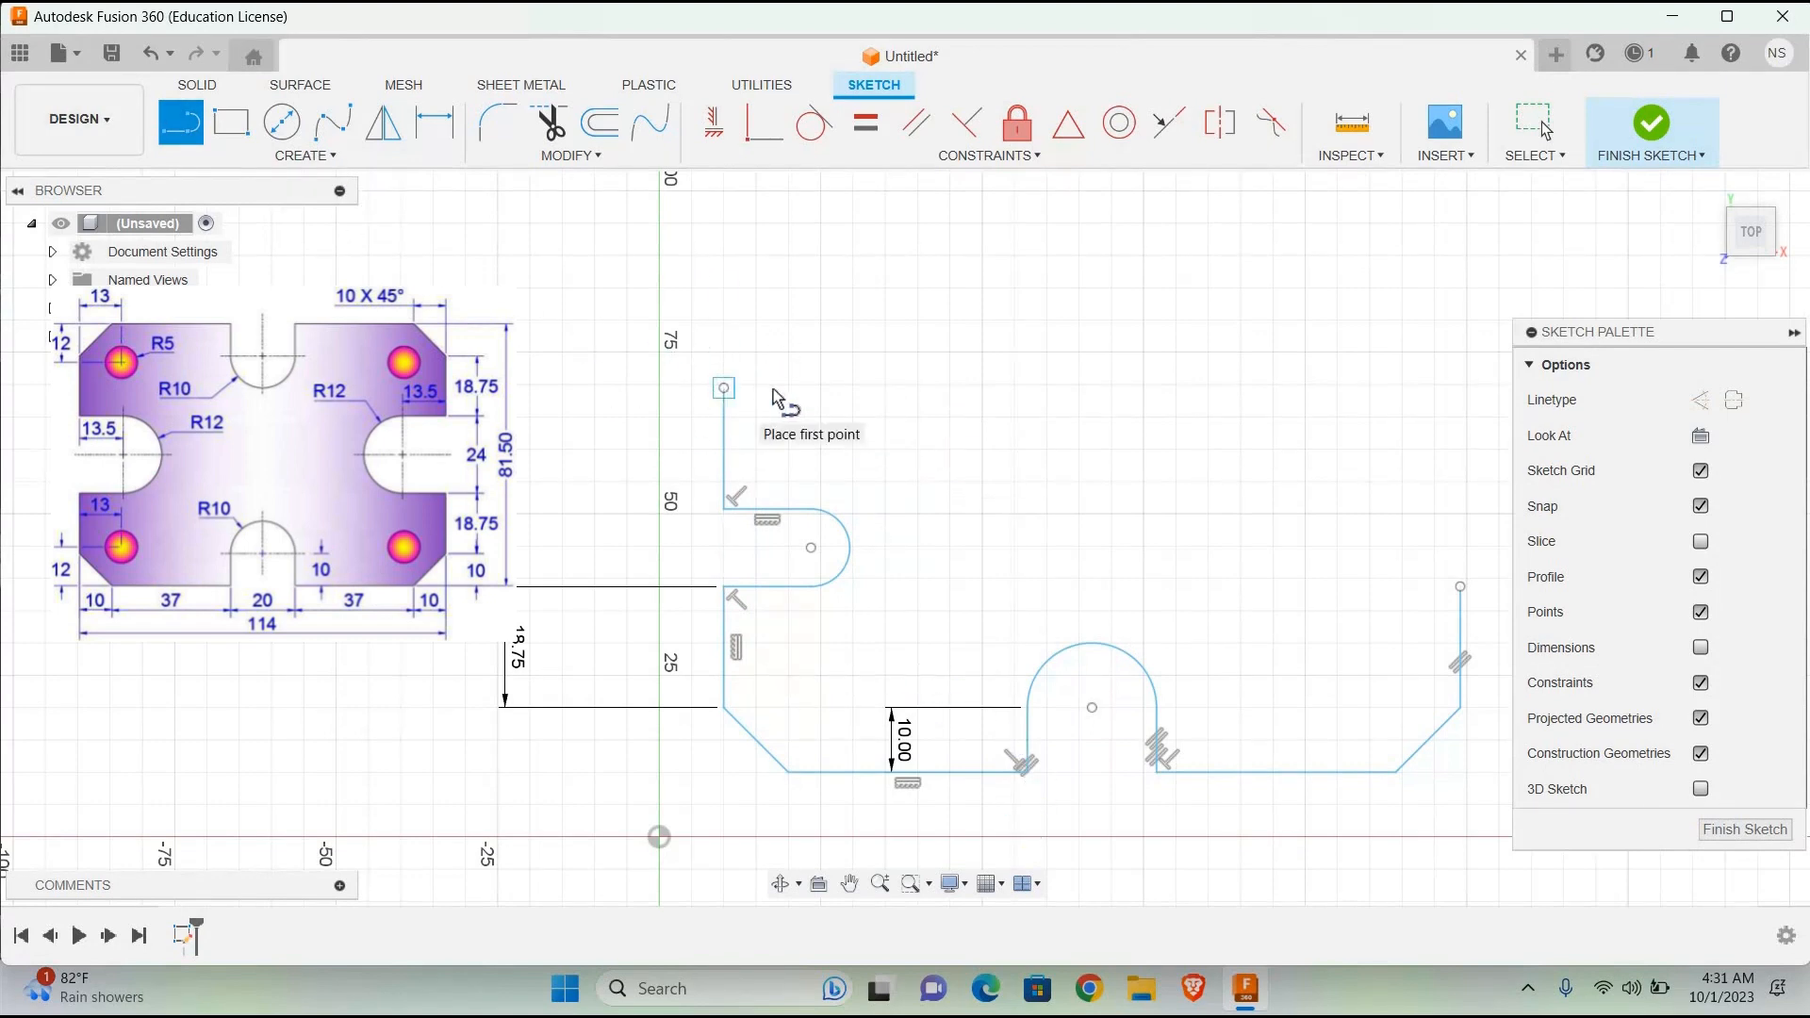
left_click(723, 387)
type("10")
key("Return")
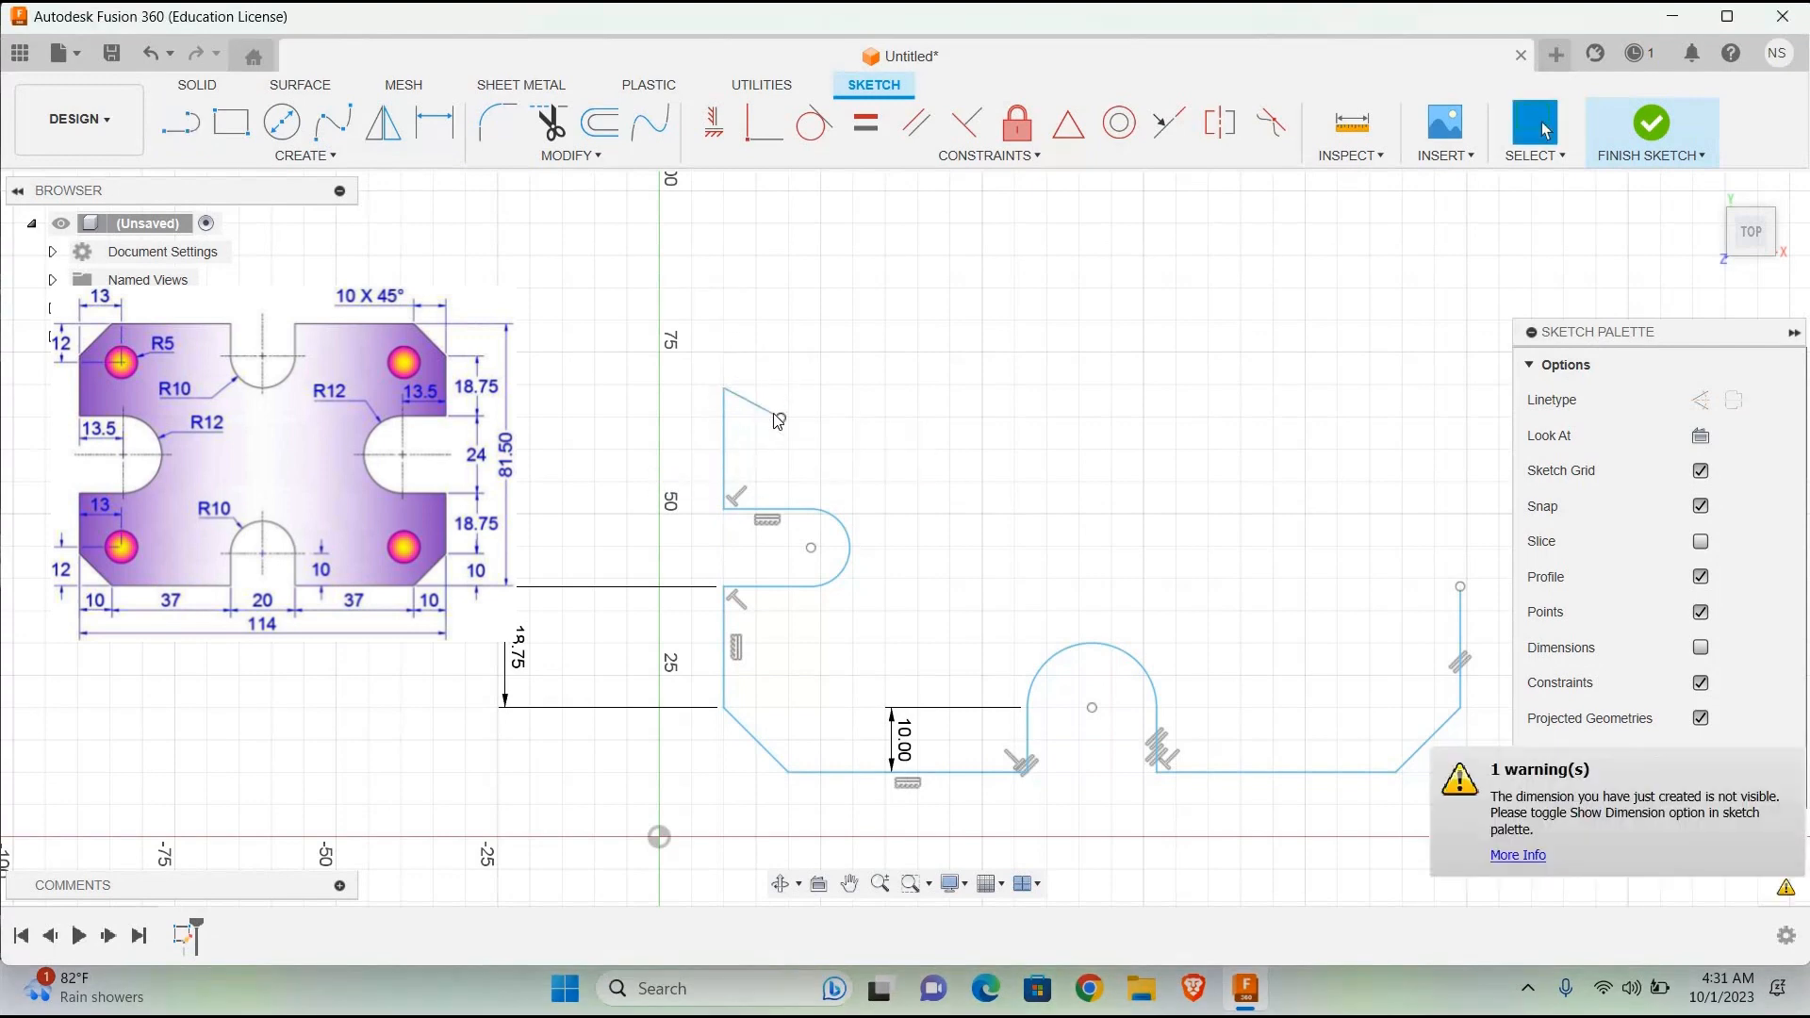
key("ctrl+z")
key("ctrl+z")
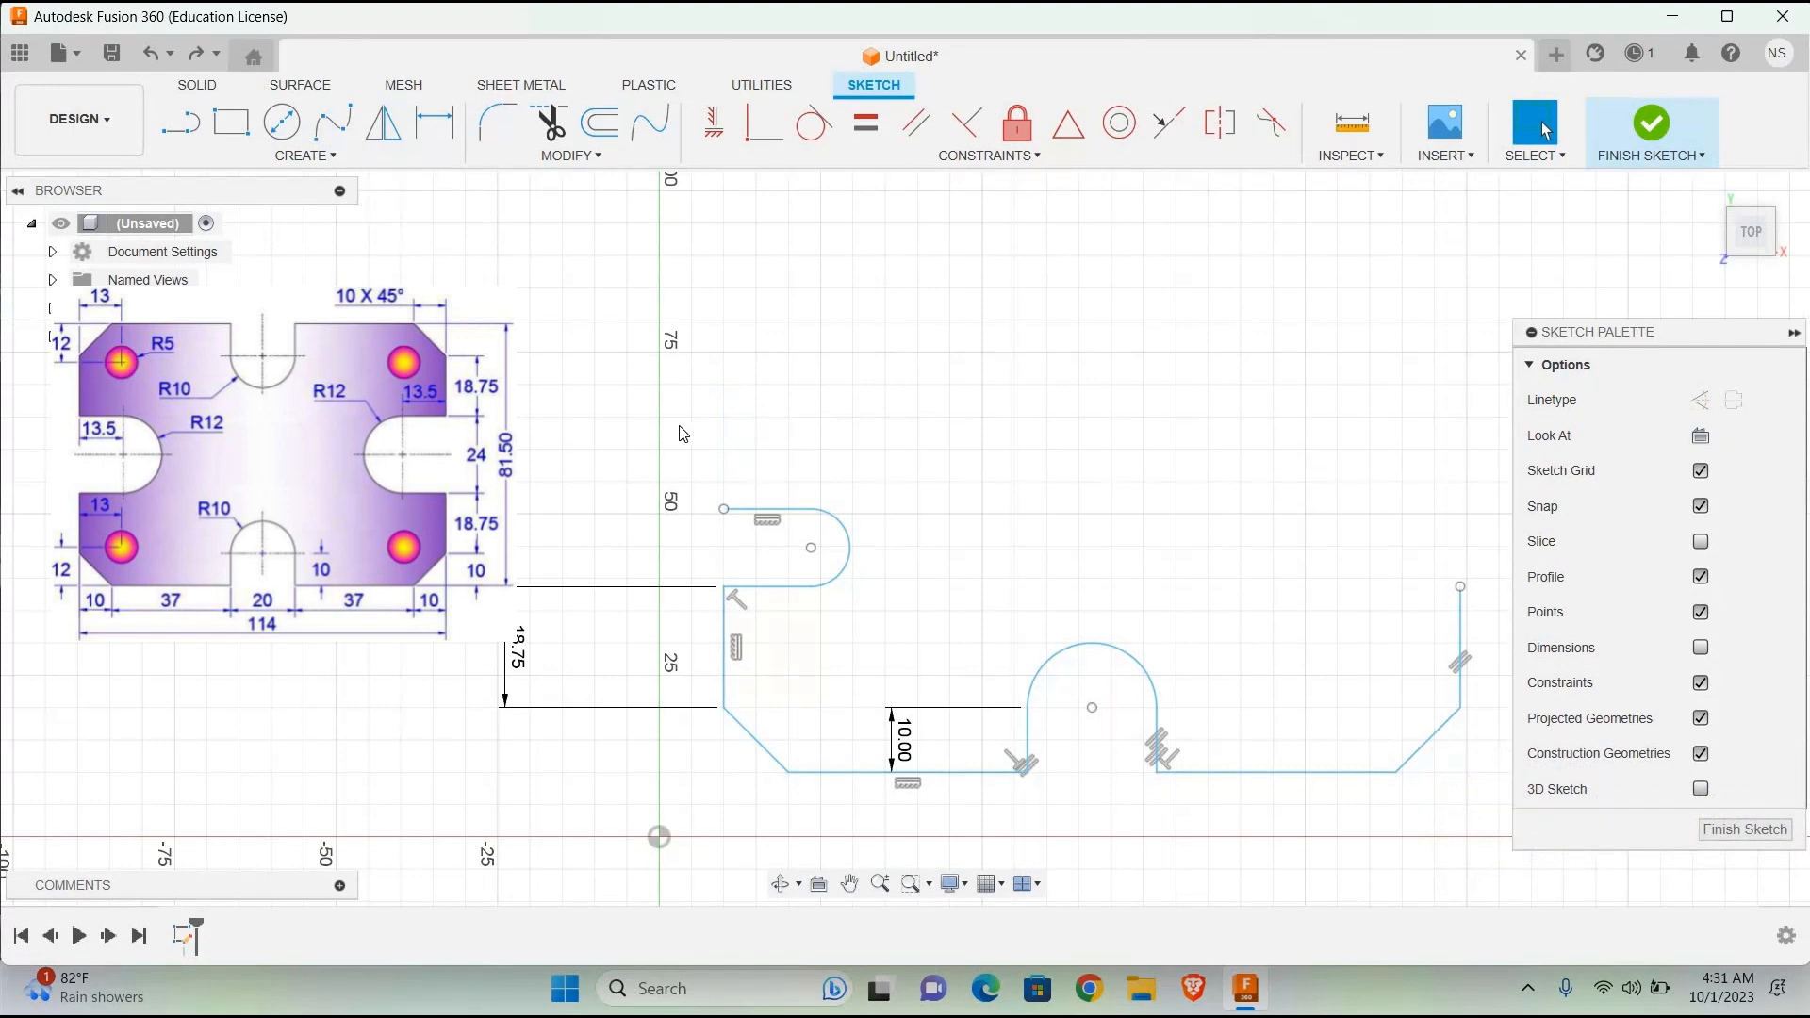
Step: Redraw the 18.75 mm vertical line upward from the outer end of the left slot's upper edge
left_click(178, 121)
left_click(724, 509)
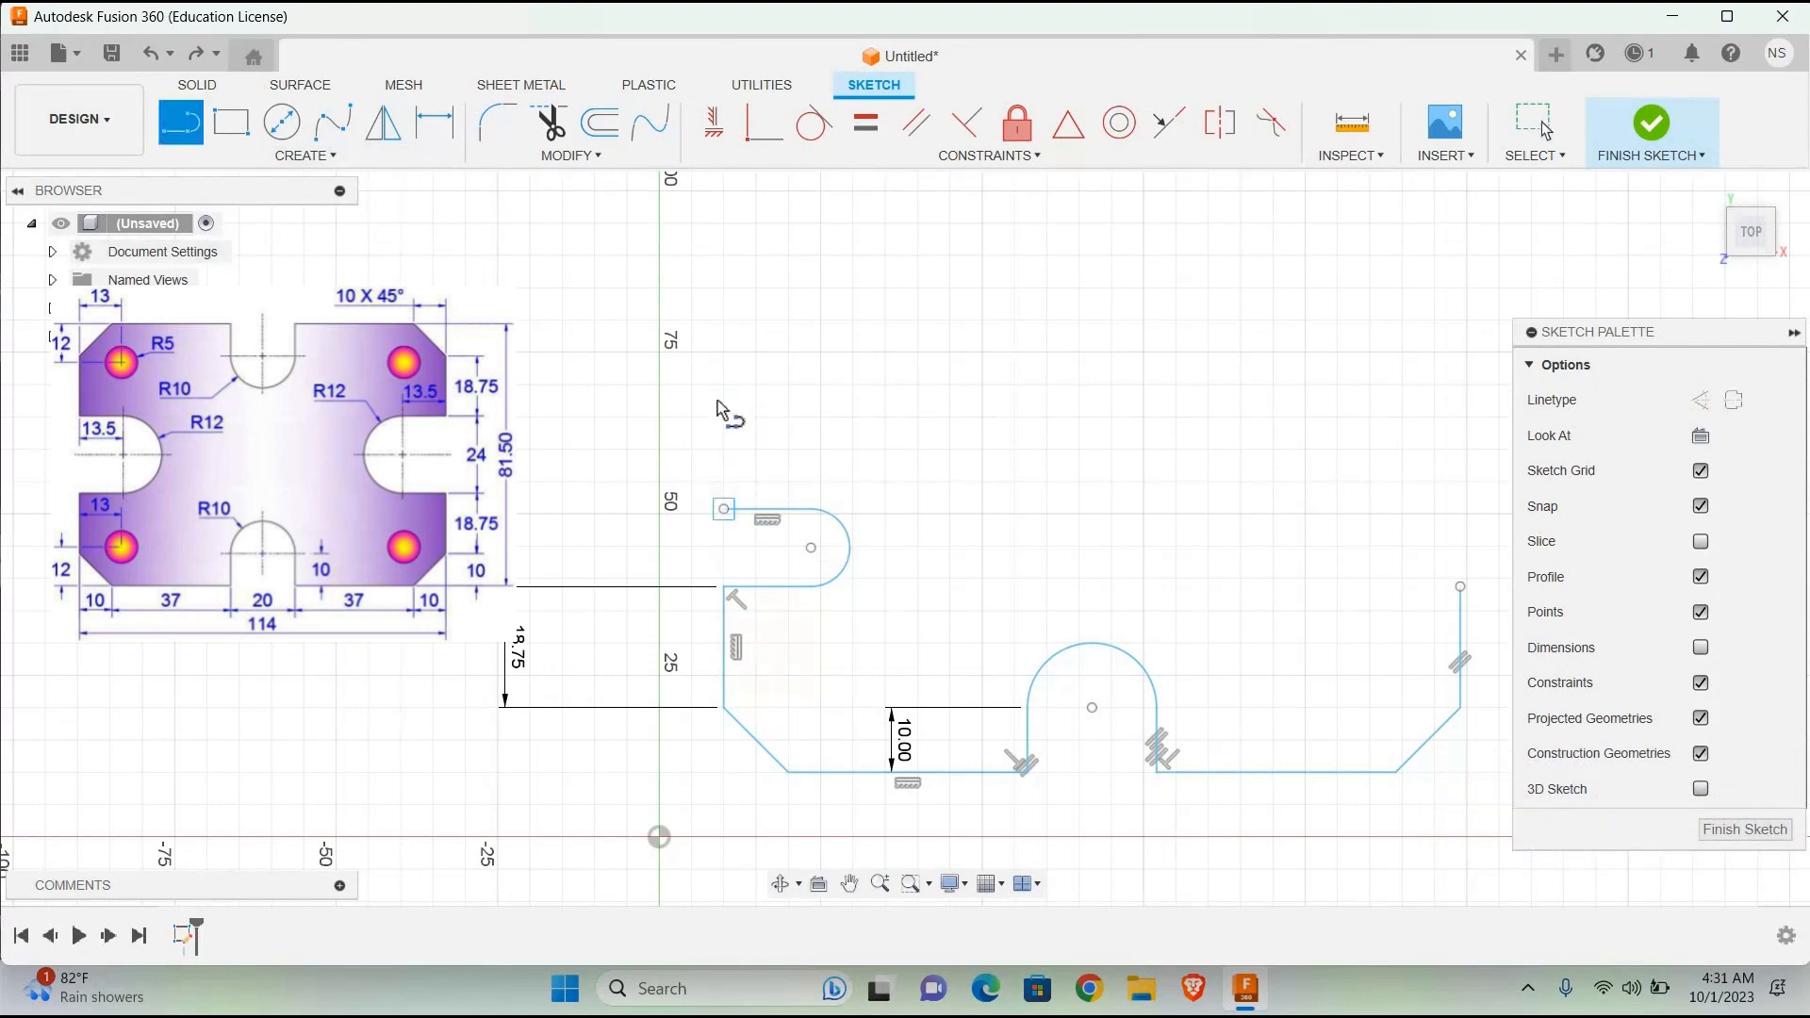
type("18.75")
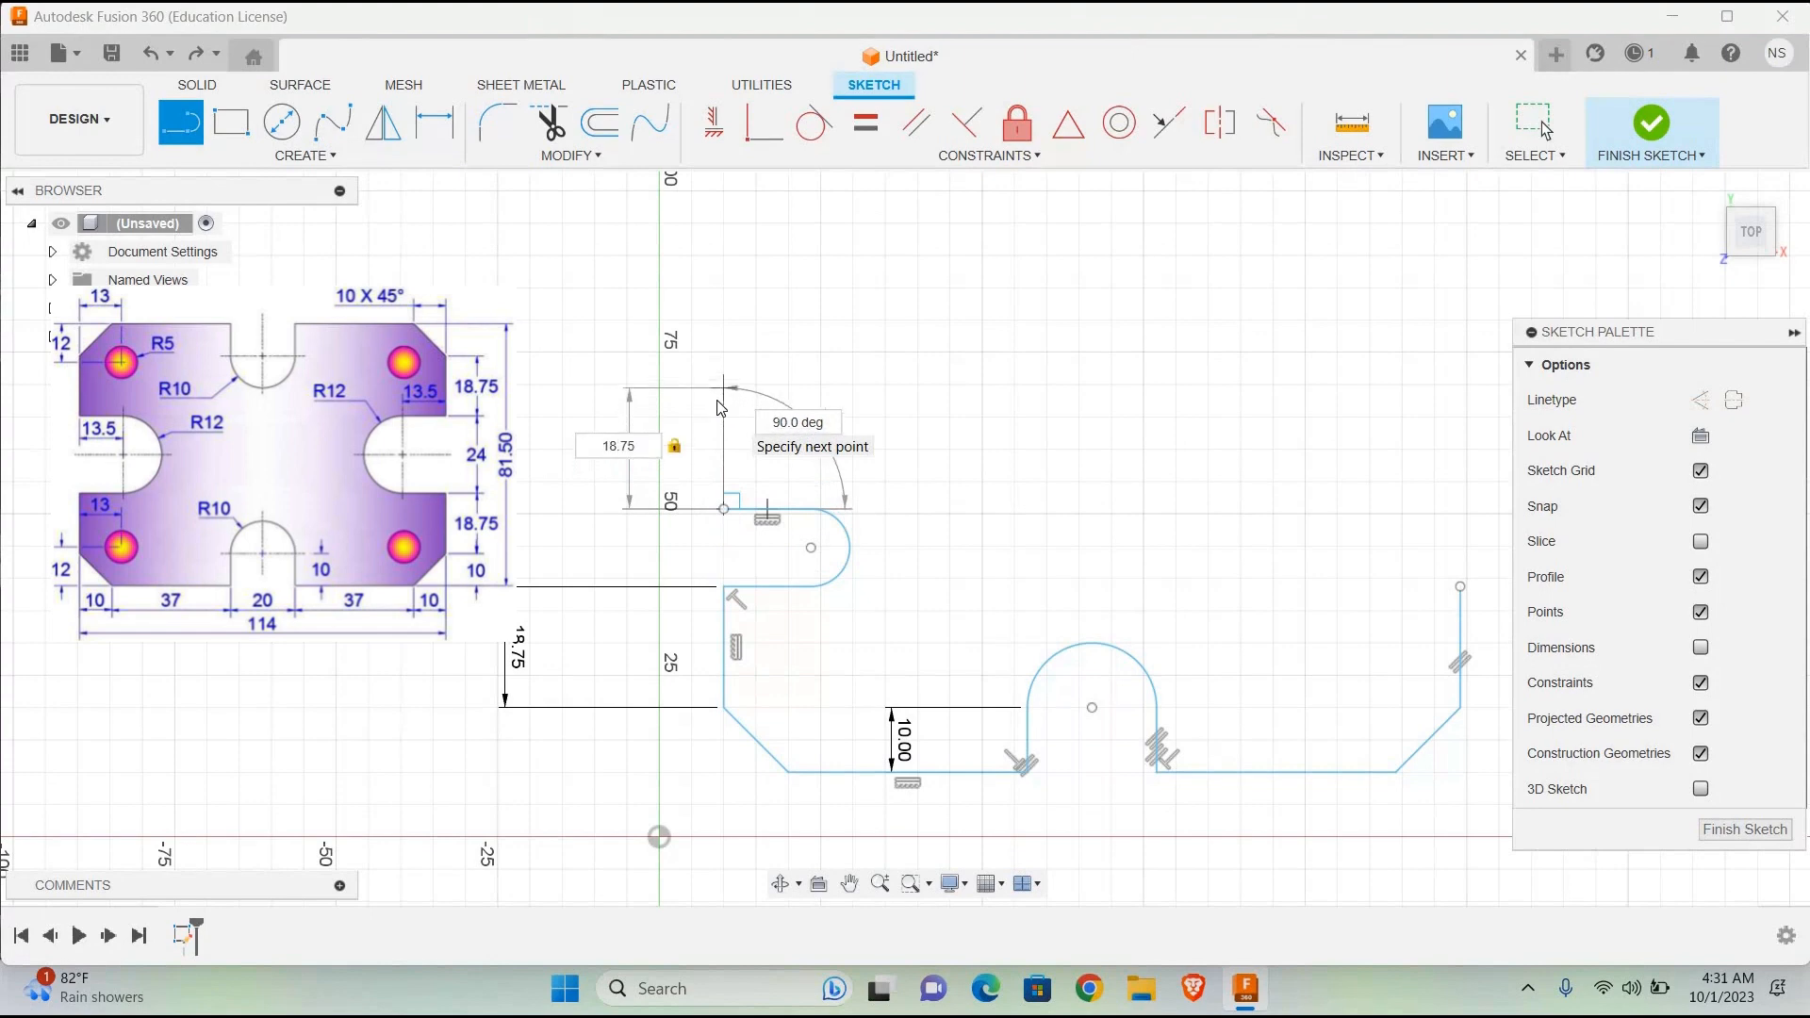
key("Return")
key("Escape")
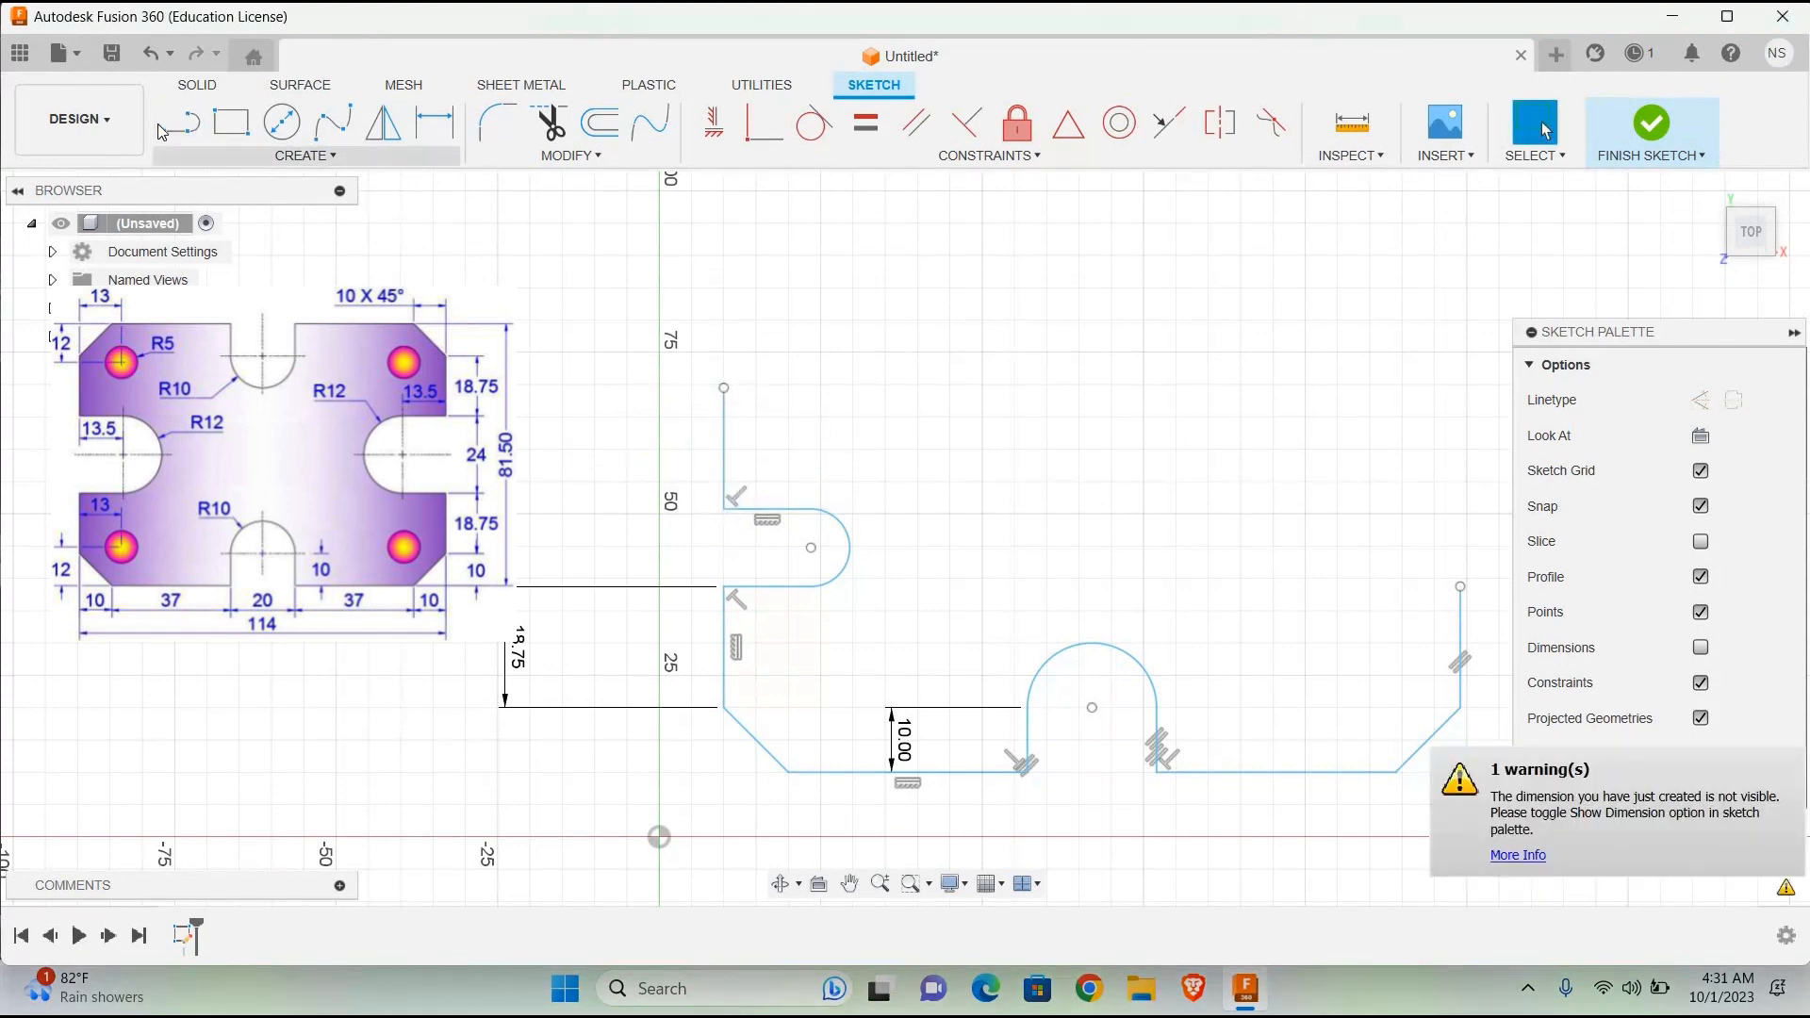
Step: Try a 45° chamfer line about 14.2 mm long from the upper end of the left side edge and undo it
left_click(175, 125)
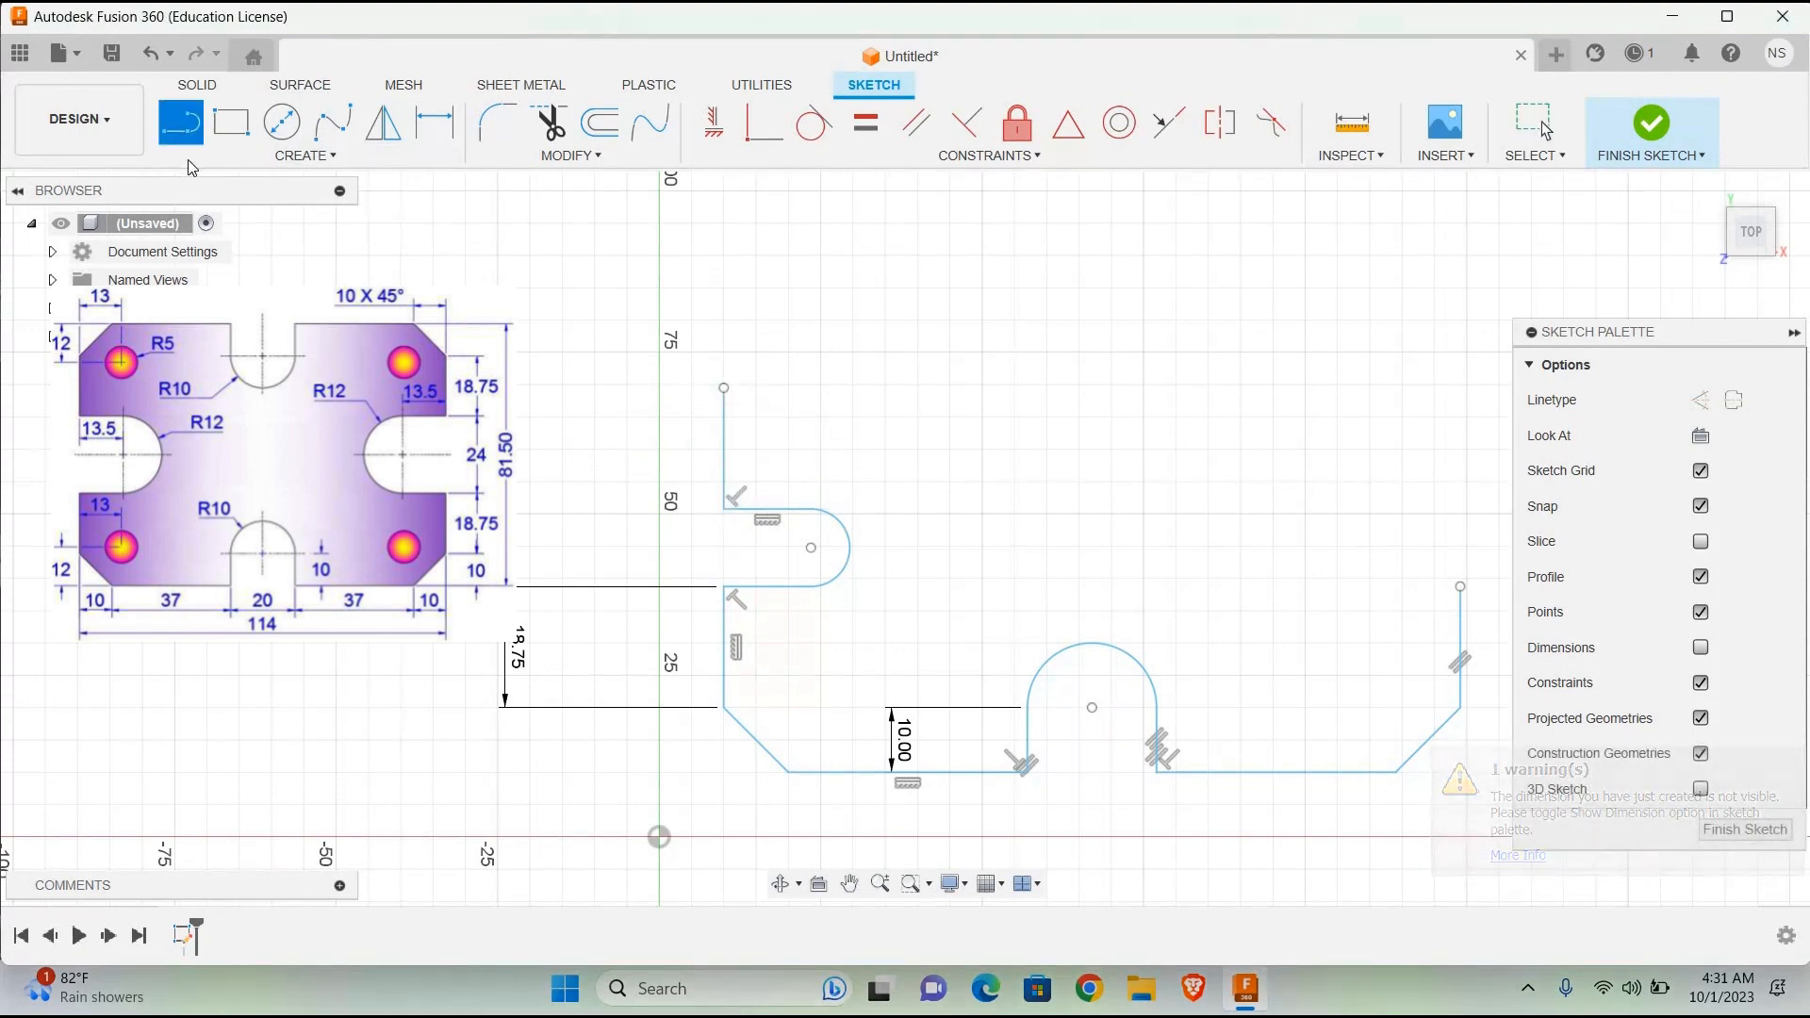
left_click(721, 393)
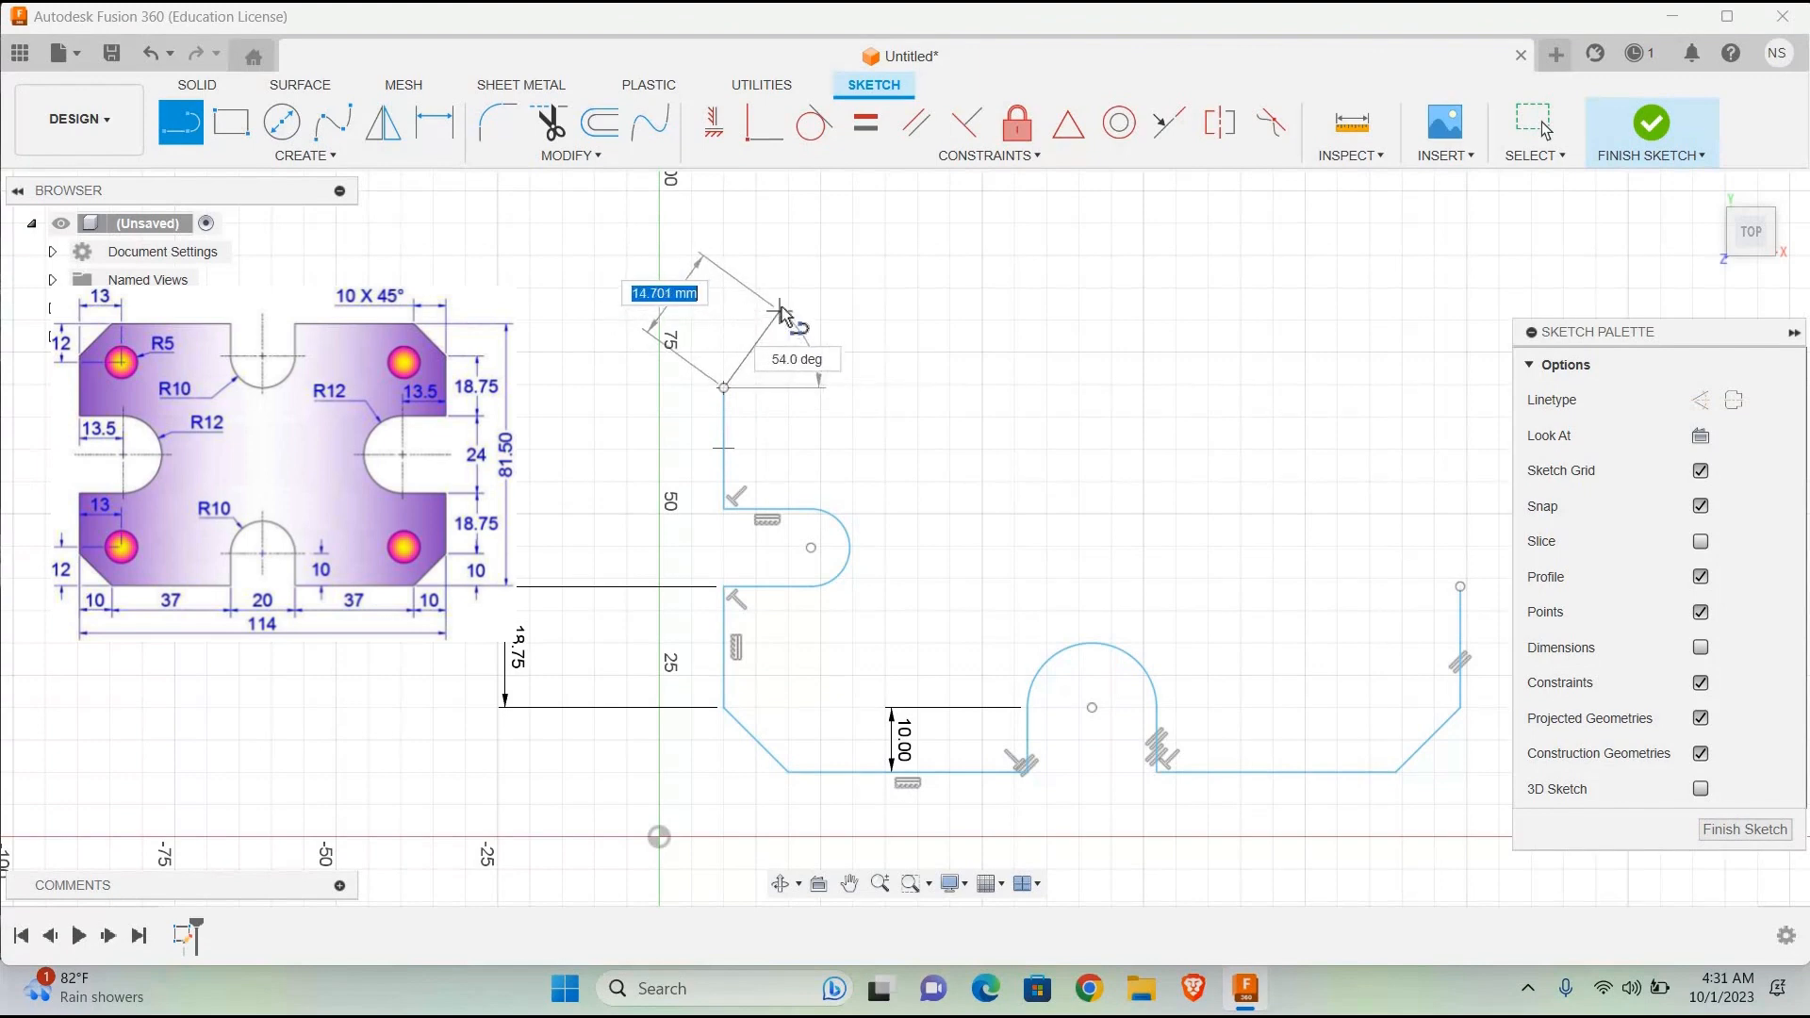
key("Tab")
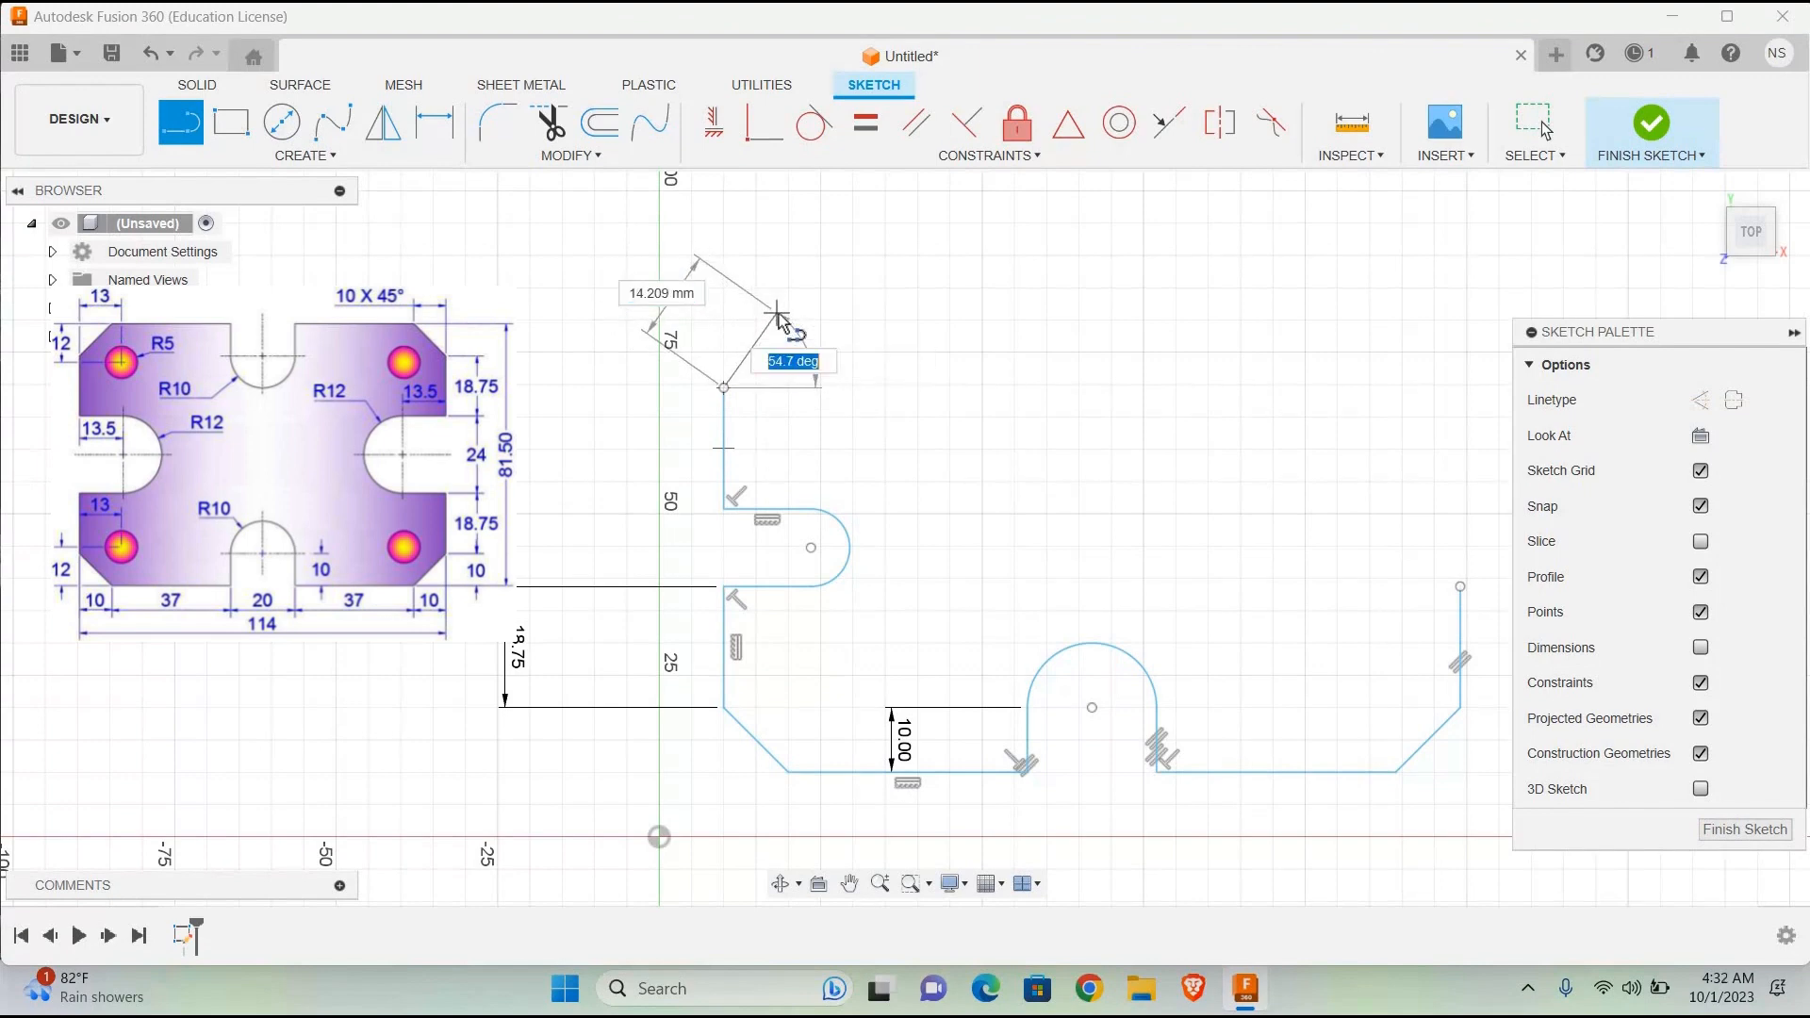
type("45")
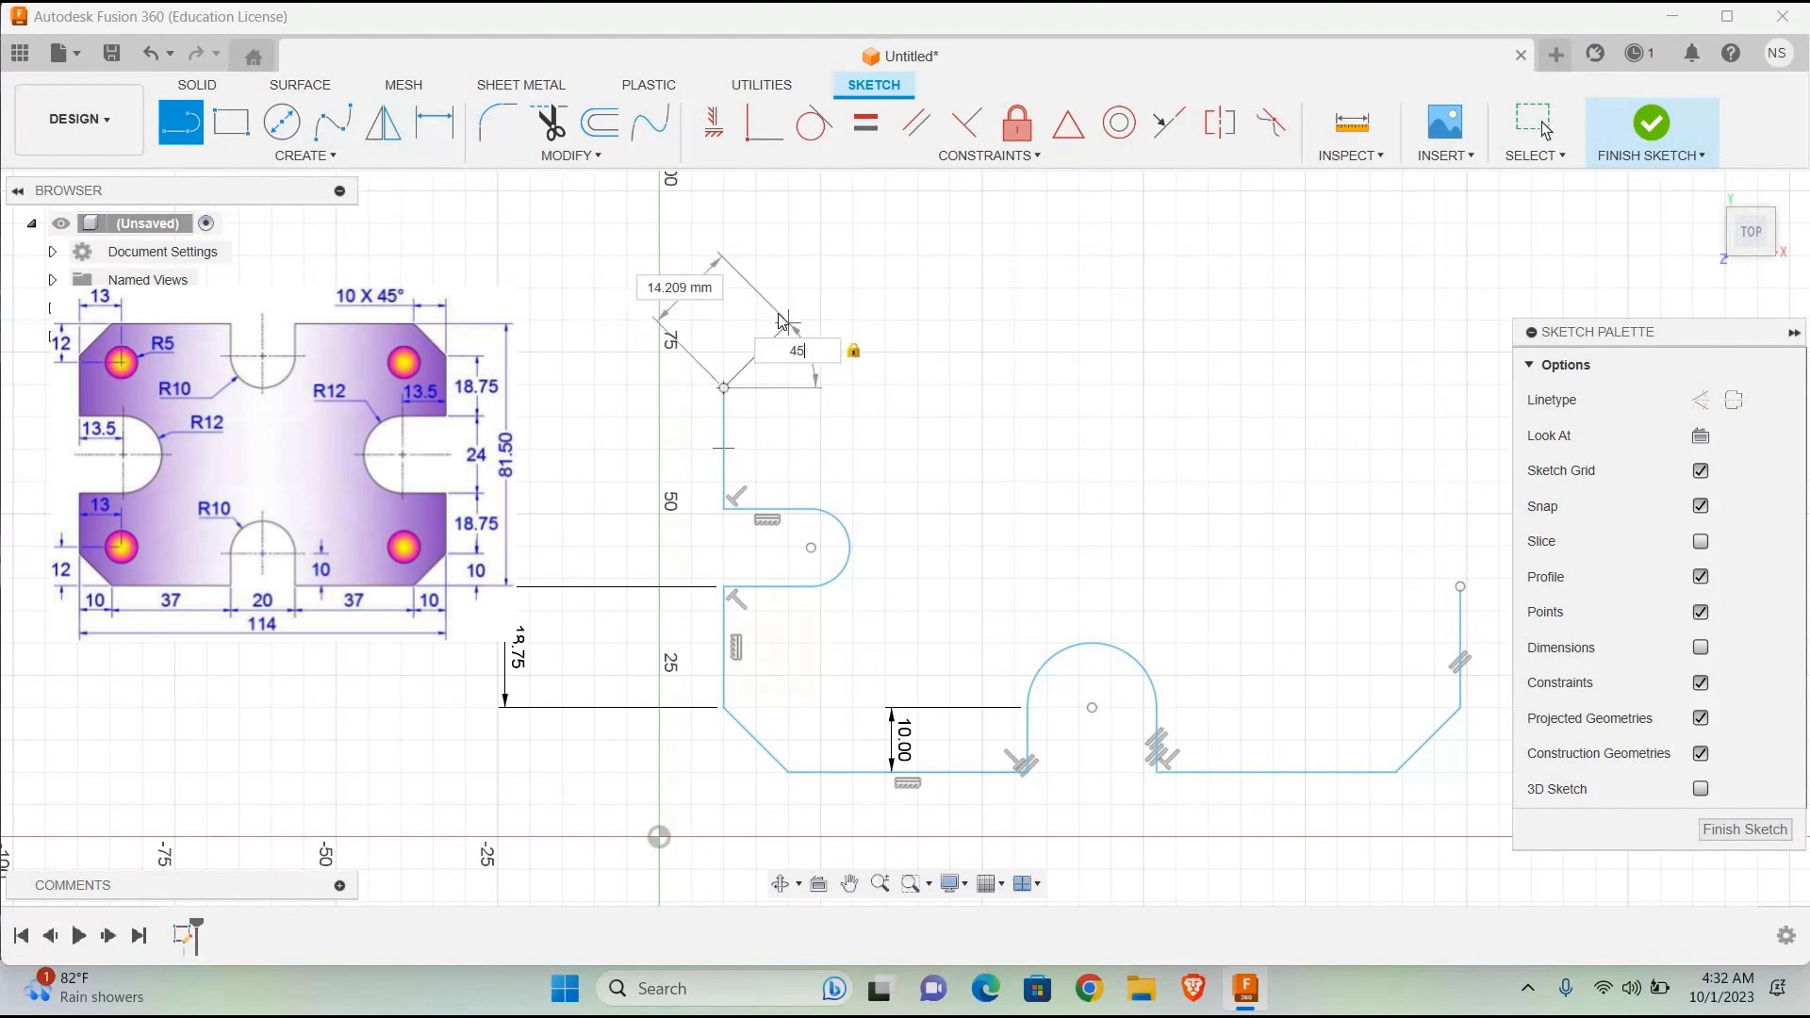
key("Return")
key("Escape")
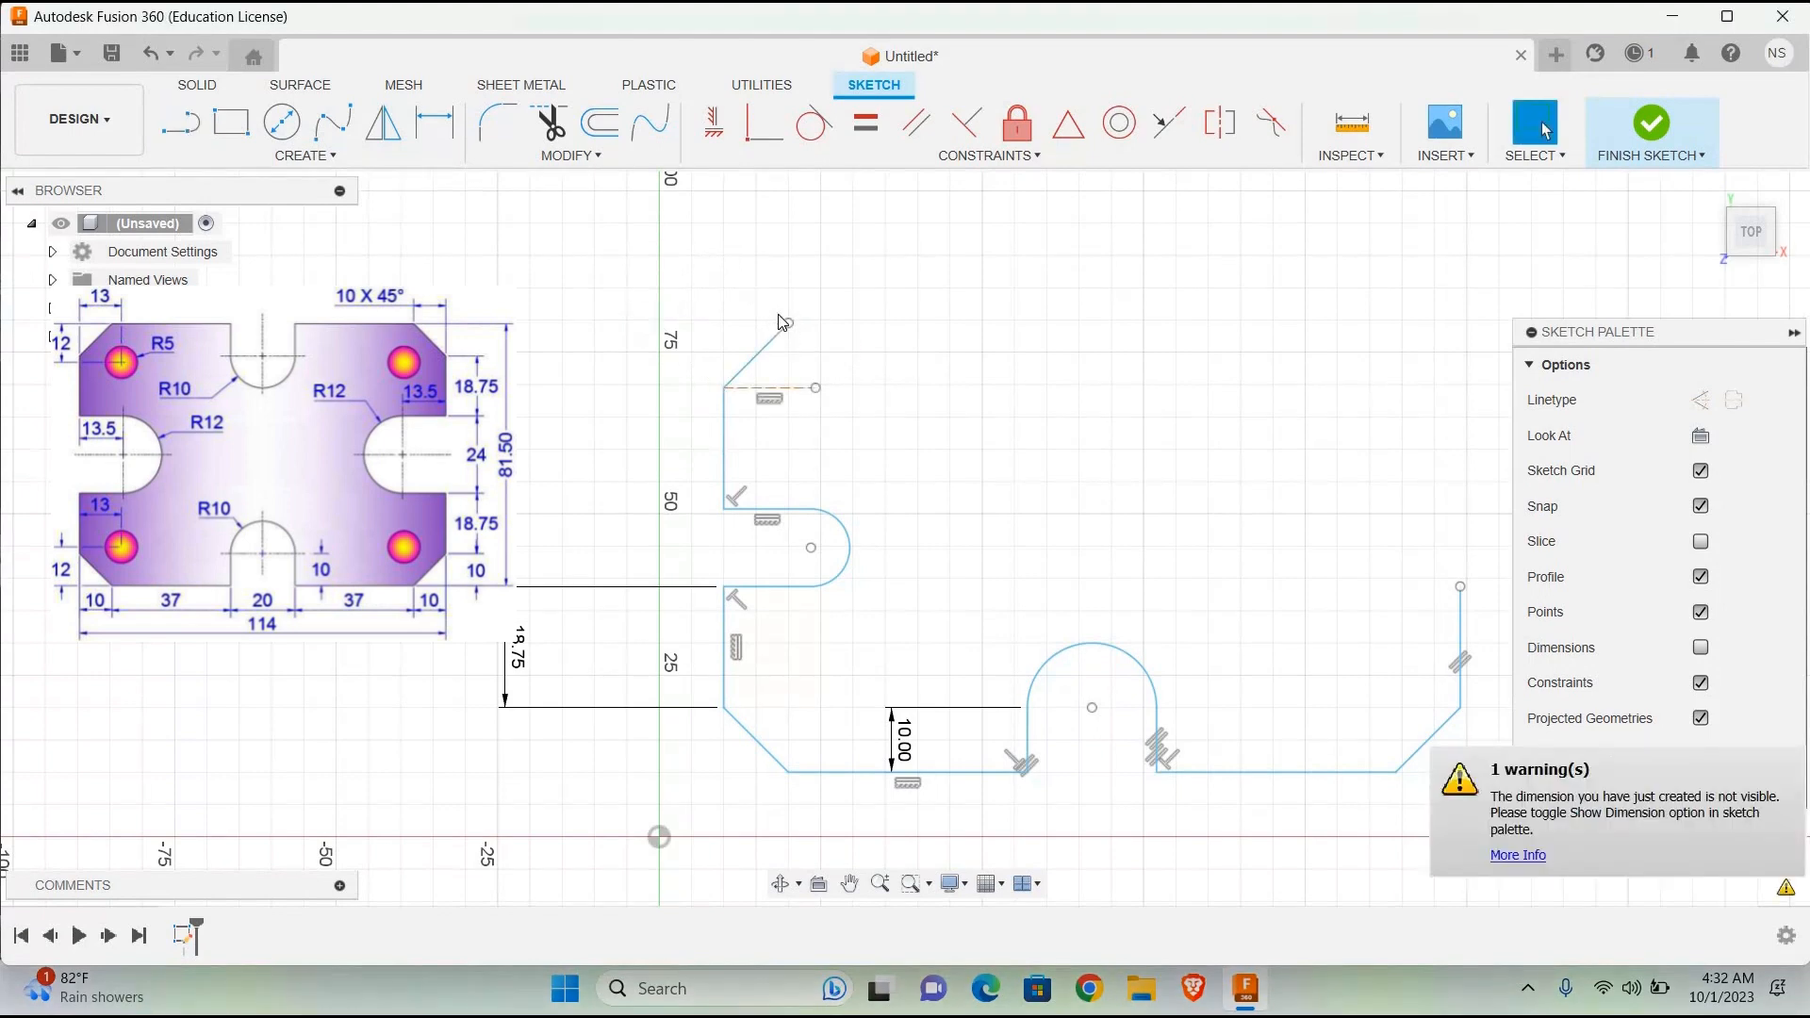
key("ctrl+z")
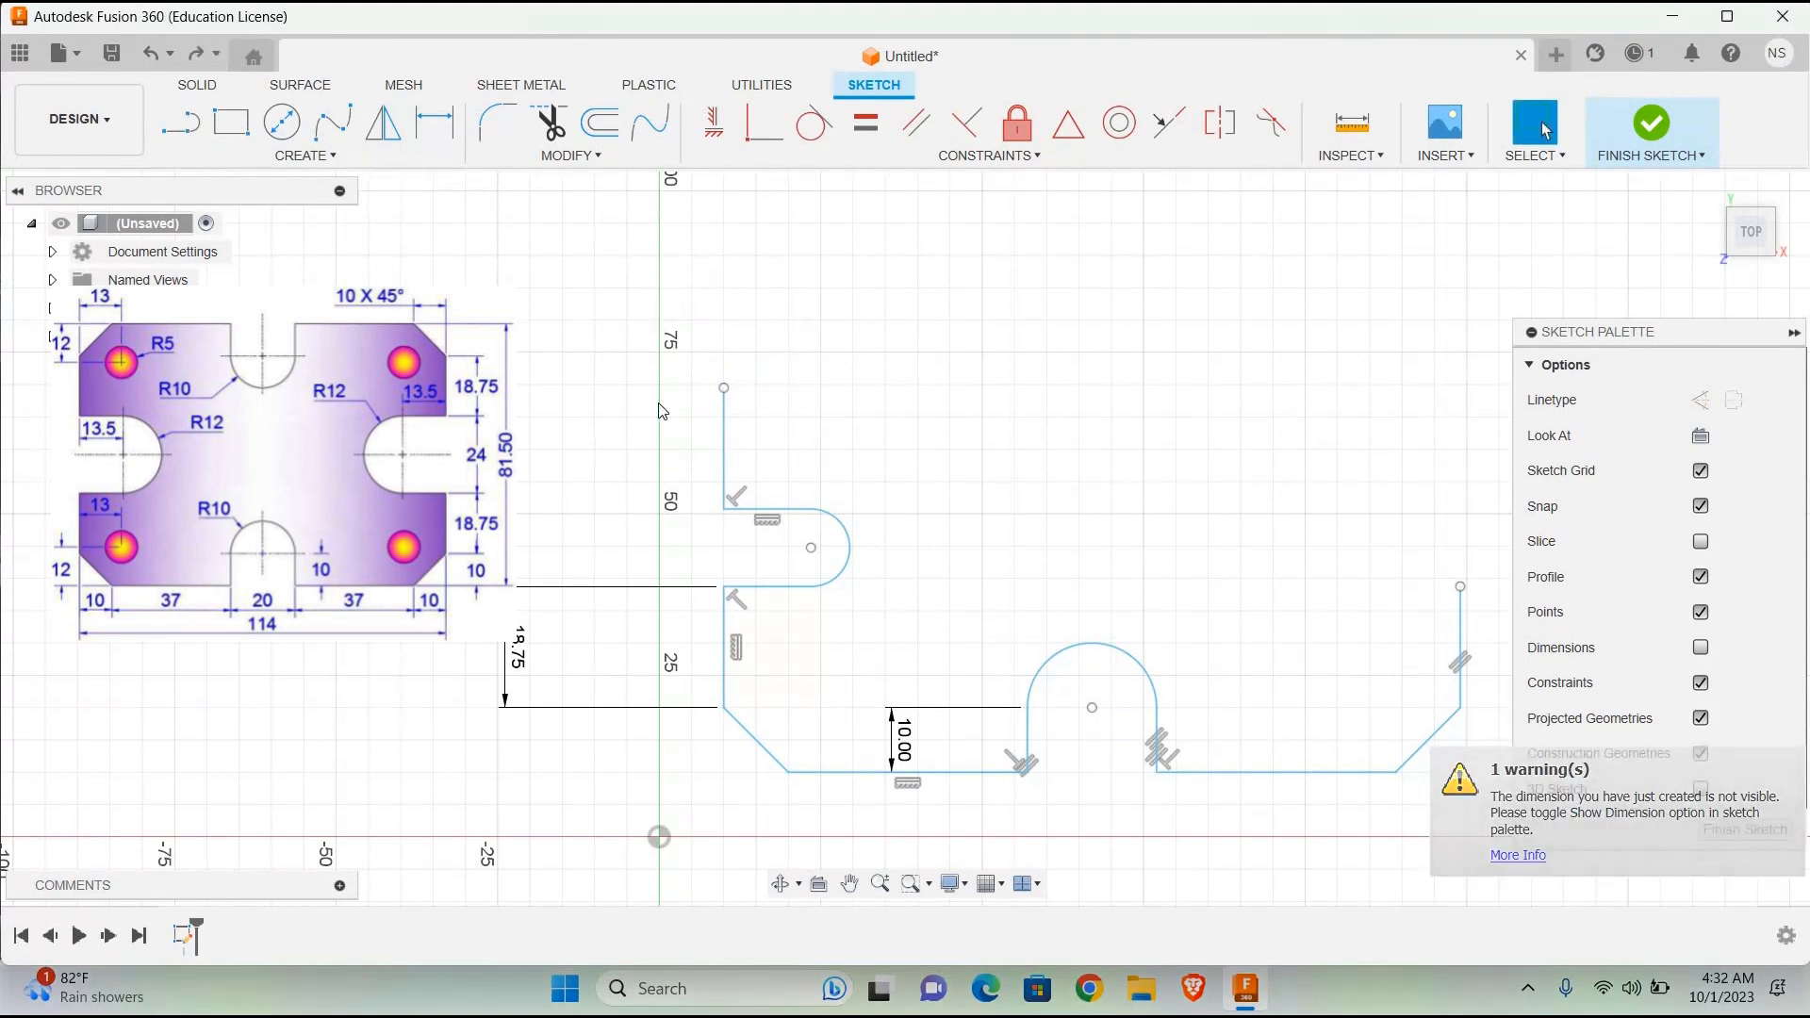
Step: Draw a 10 mm horizontal line inward from the upper end of the left side edge
key("l")
left_click(724, 387)
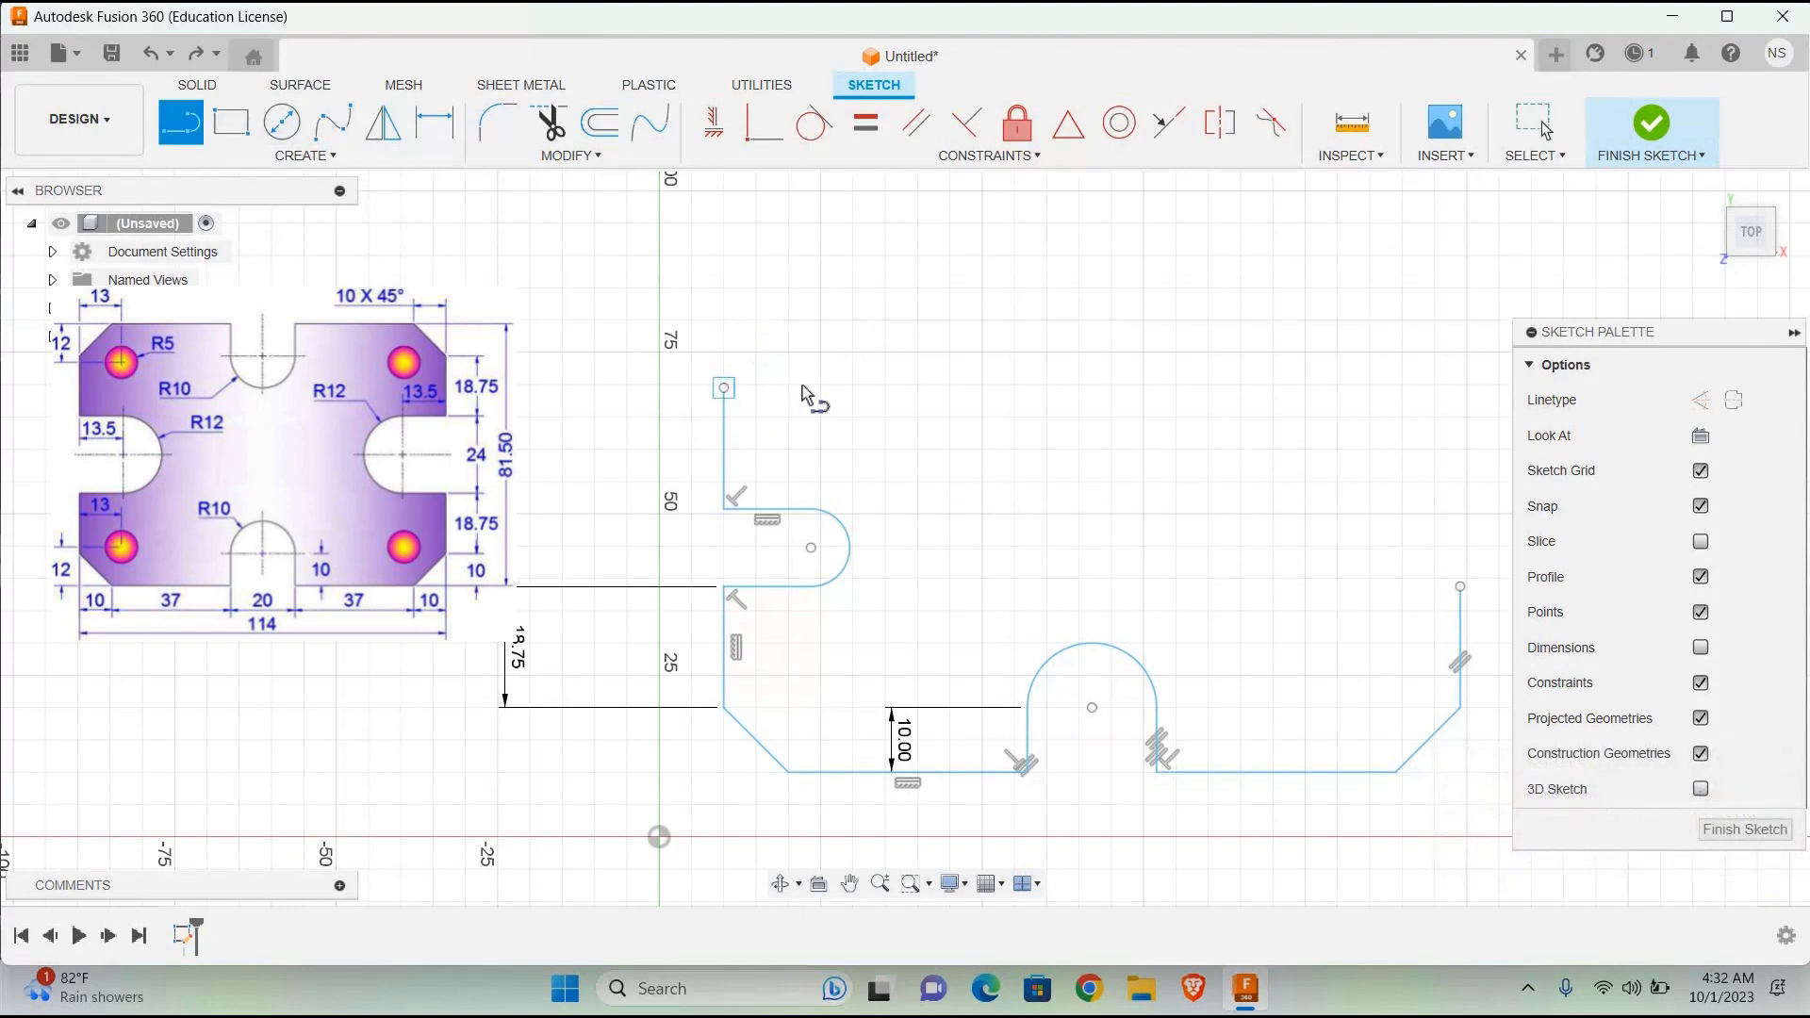
type("10")
key("Return")
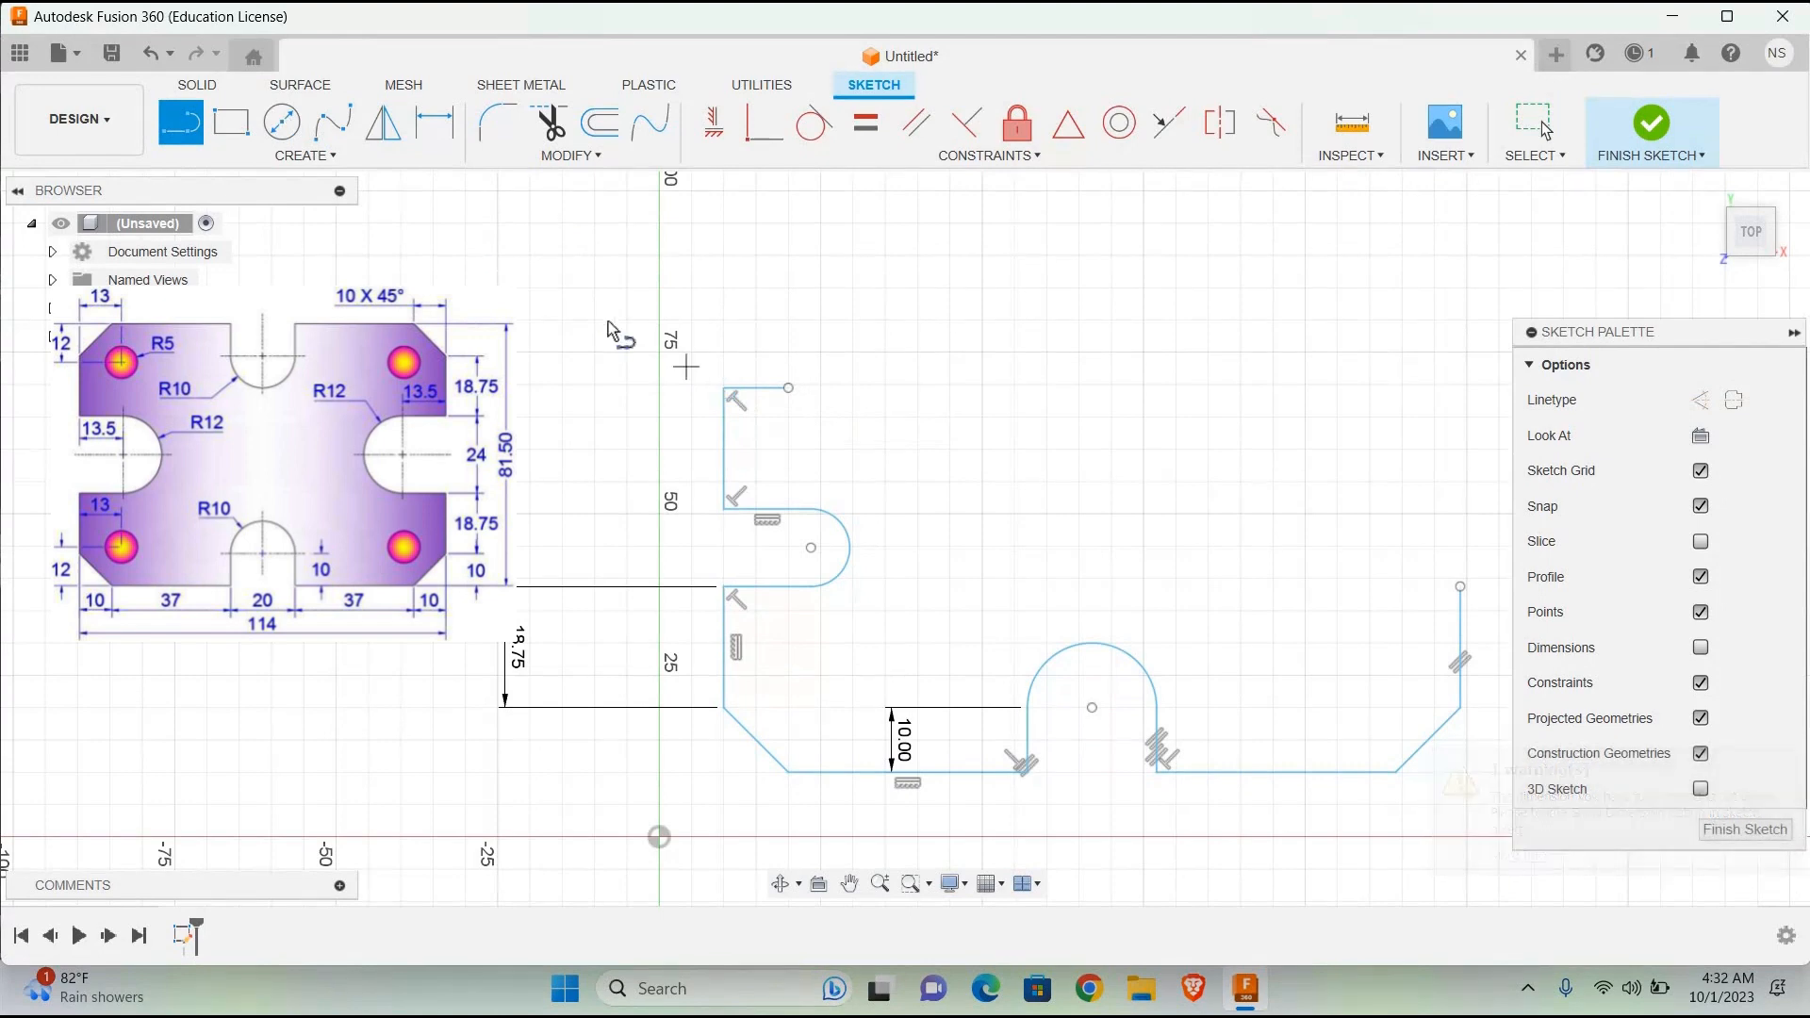
Step: Draw a 10 mm vertical helper line upward from the left side edge's upper end and a 10 mm horizontal line inward from its top
left_click(724, 386)
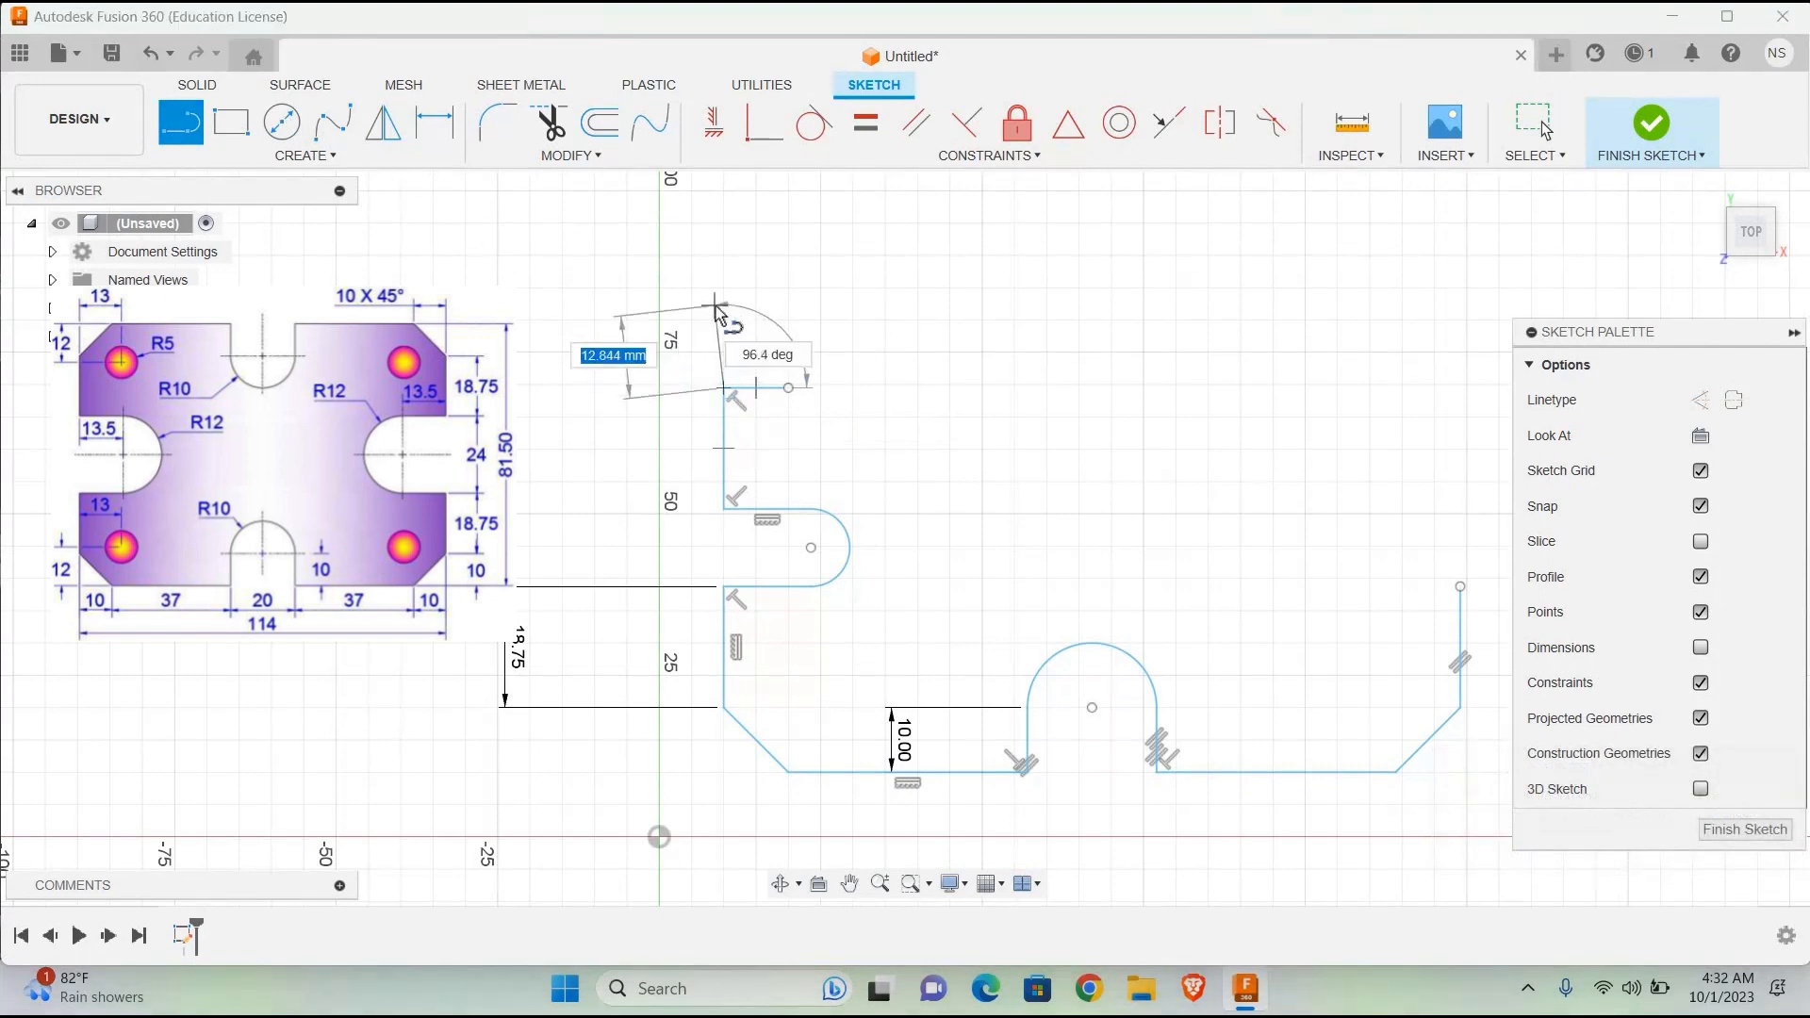
type("10")
key("Return")
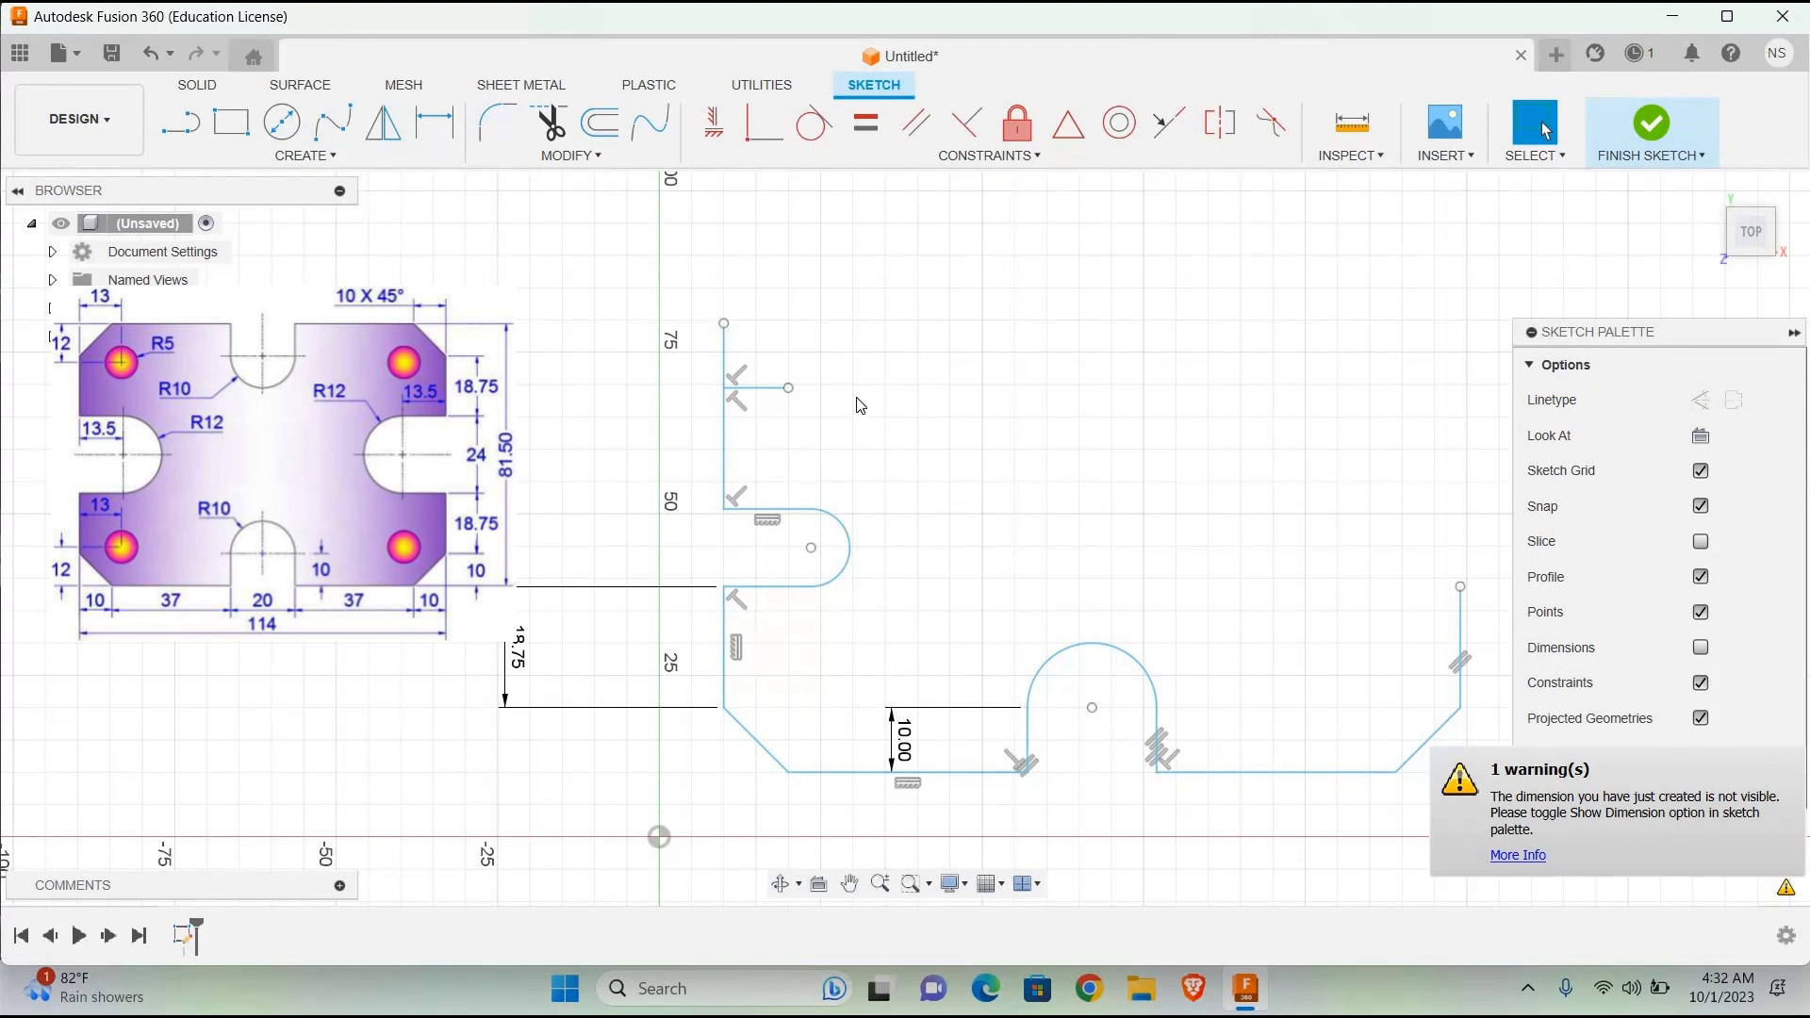
left_click(180, 123)
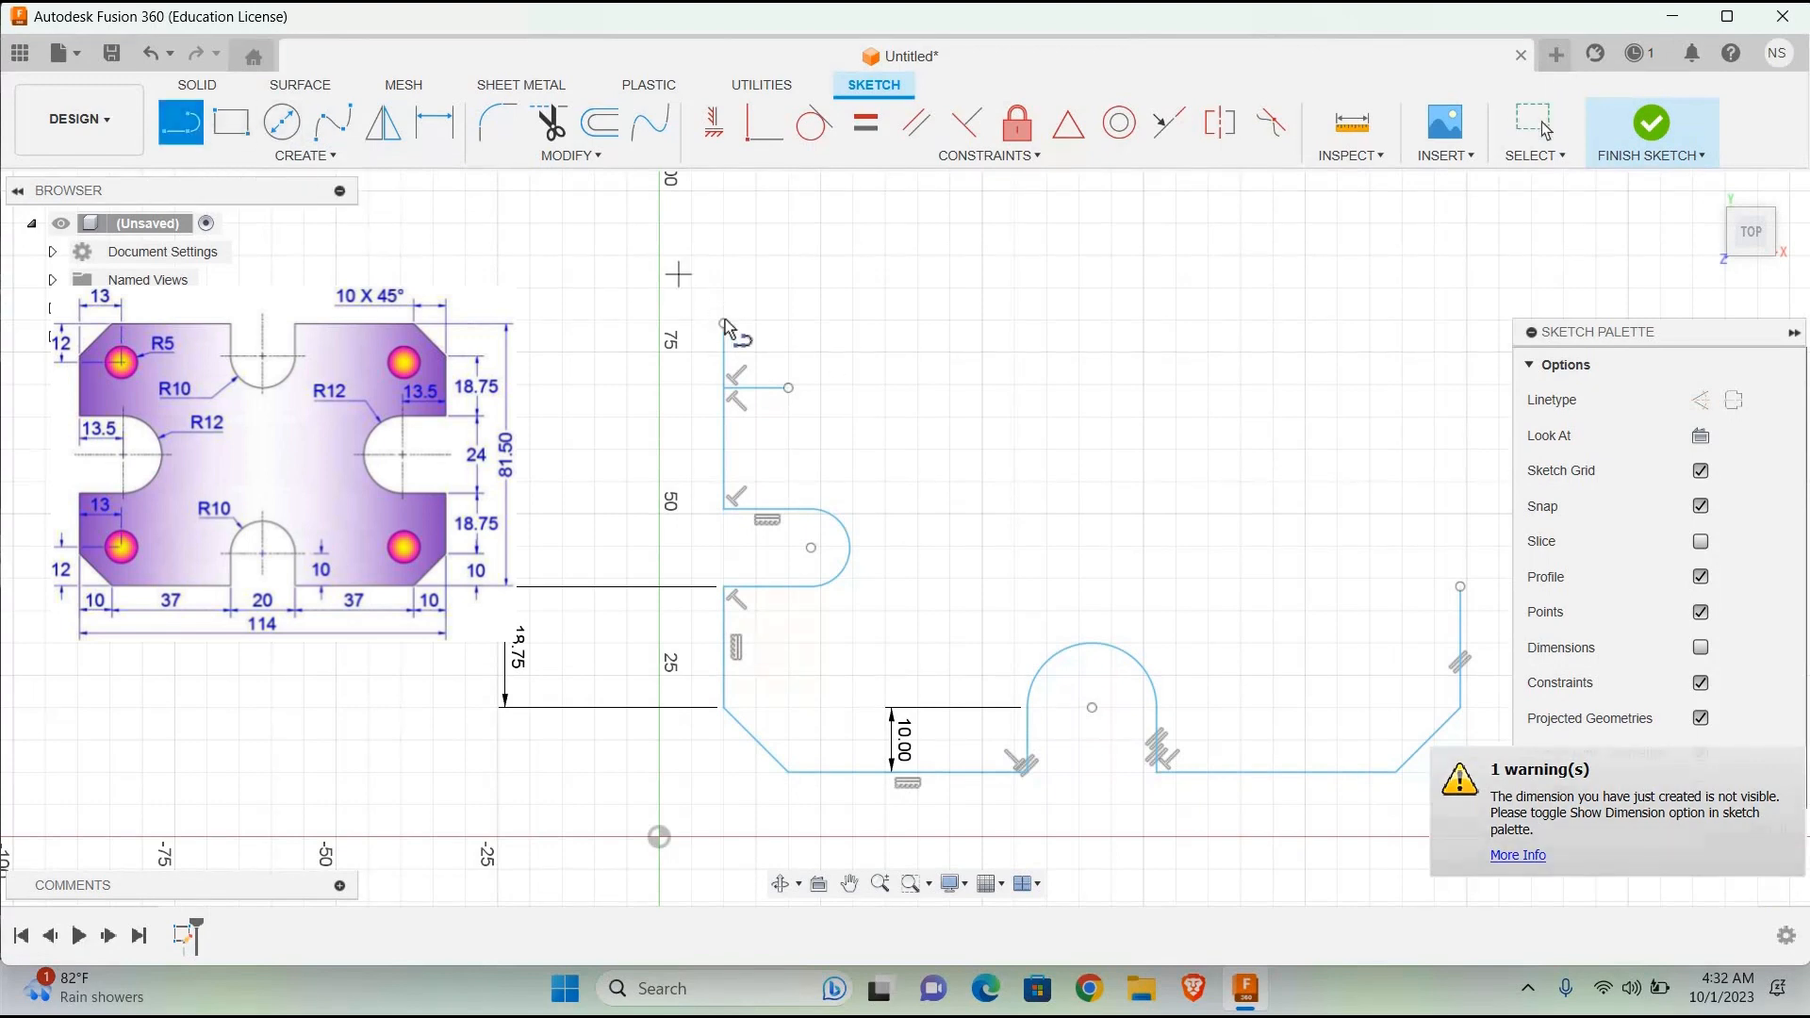
left_click(788, 323)
key("Escape")
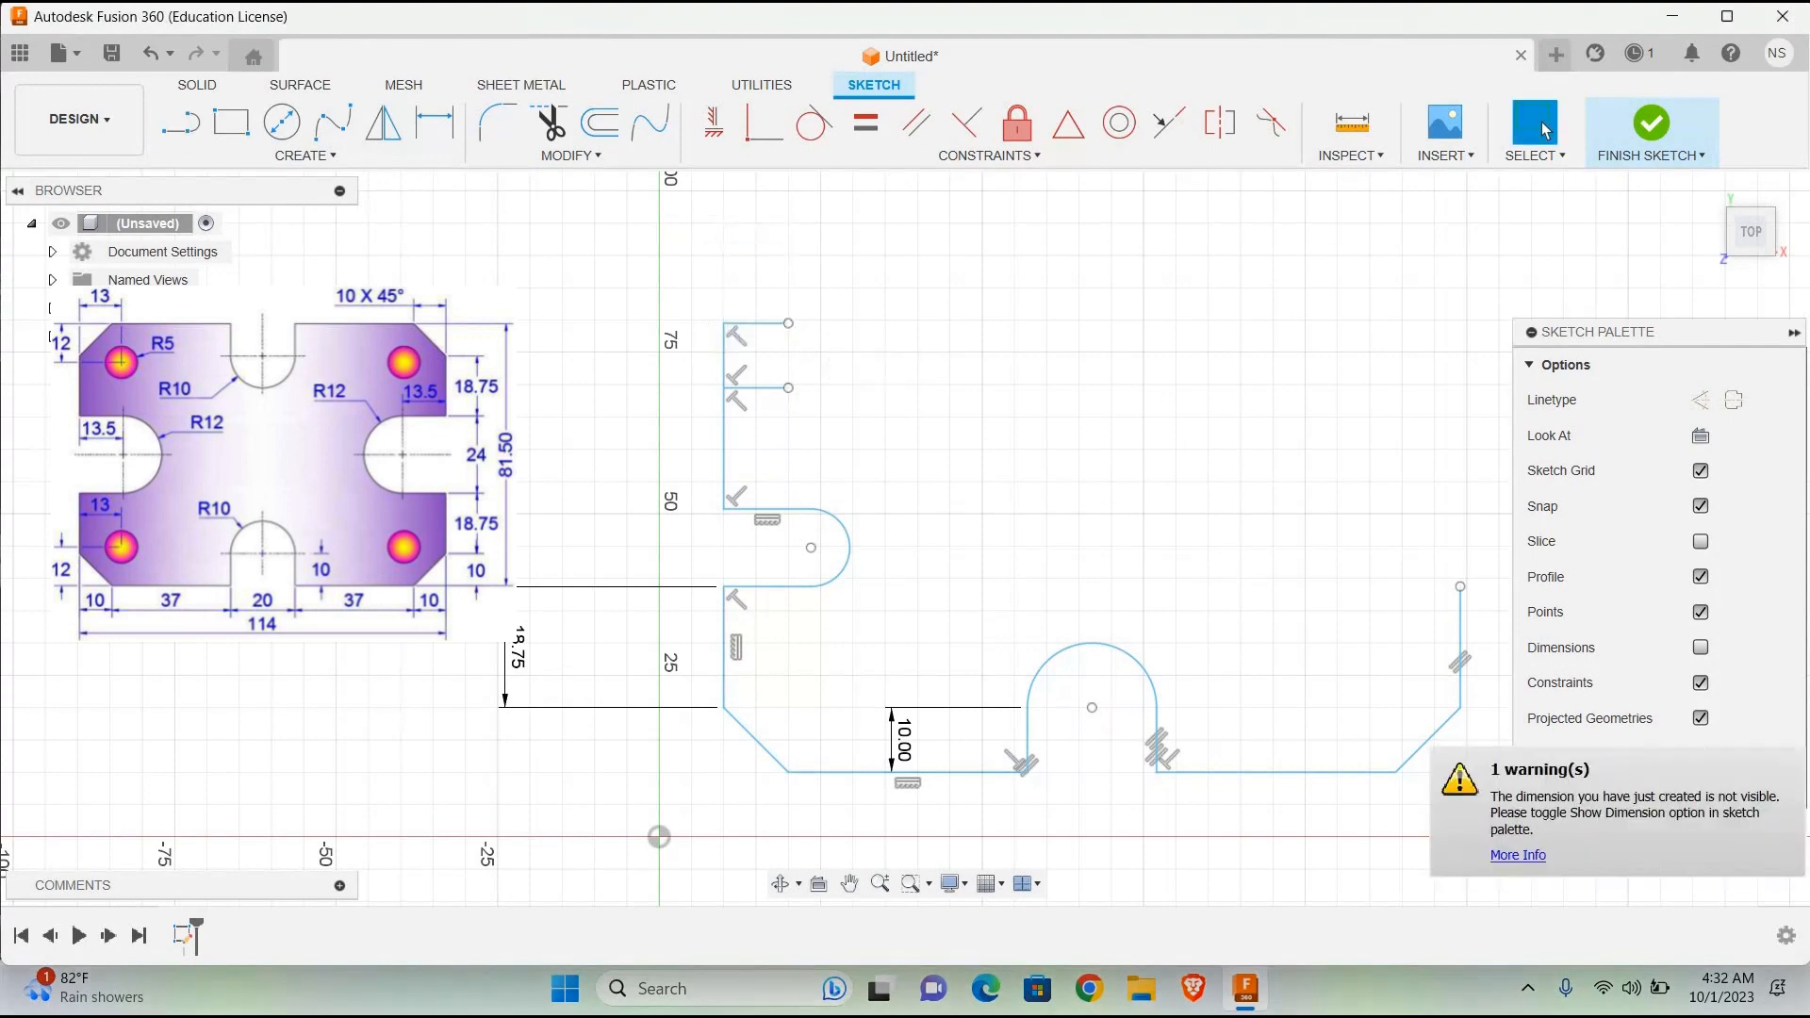
Step: Draw the upper-left chamfer line diagonally from the left side edge to the upper helper line's inner end, and trim away the helper lines
key("l")
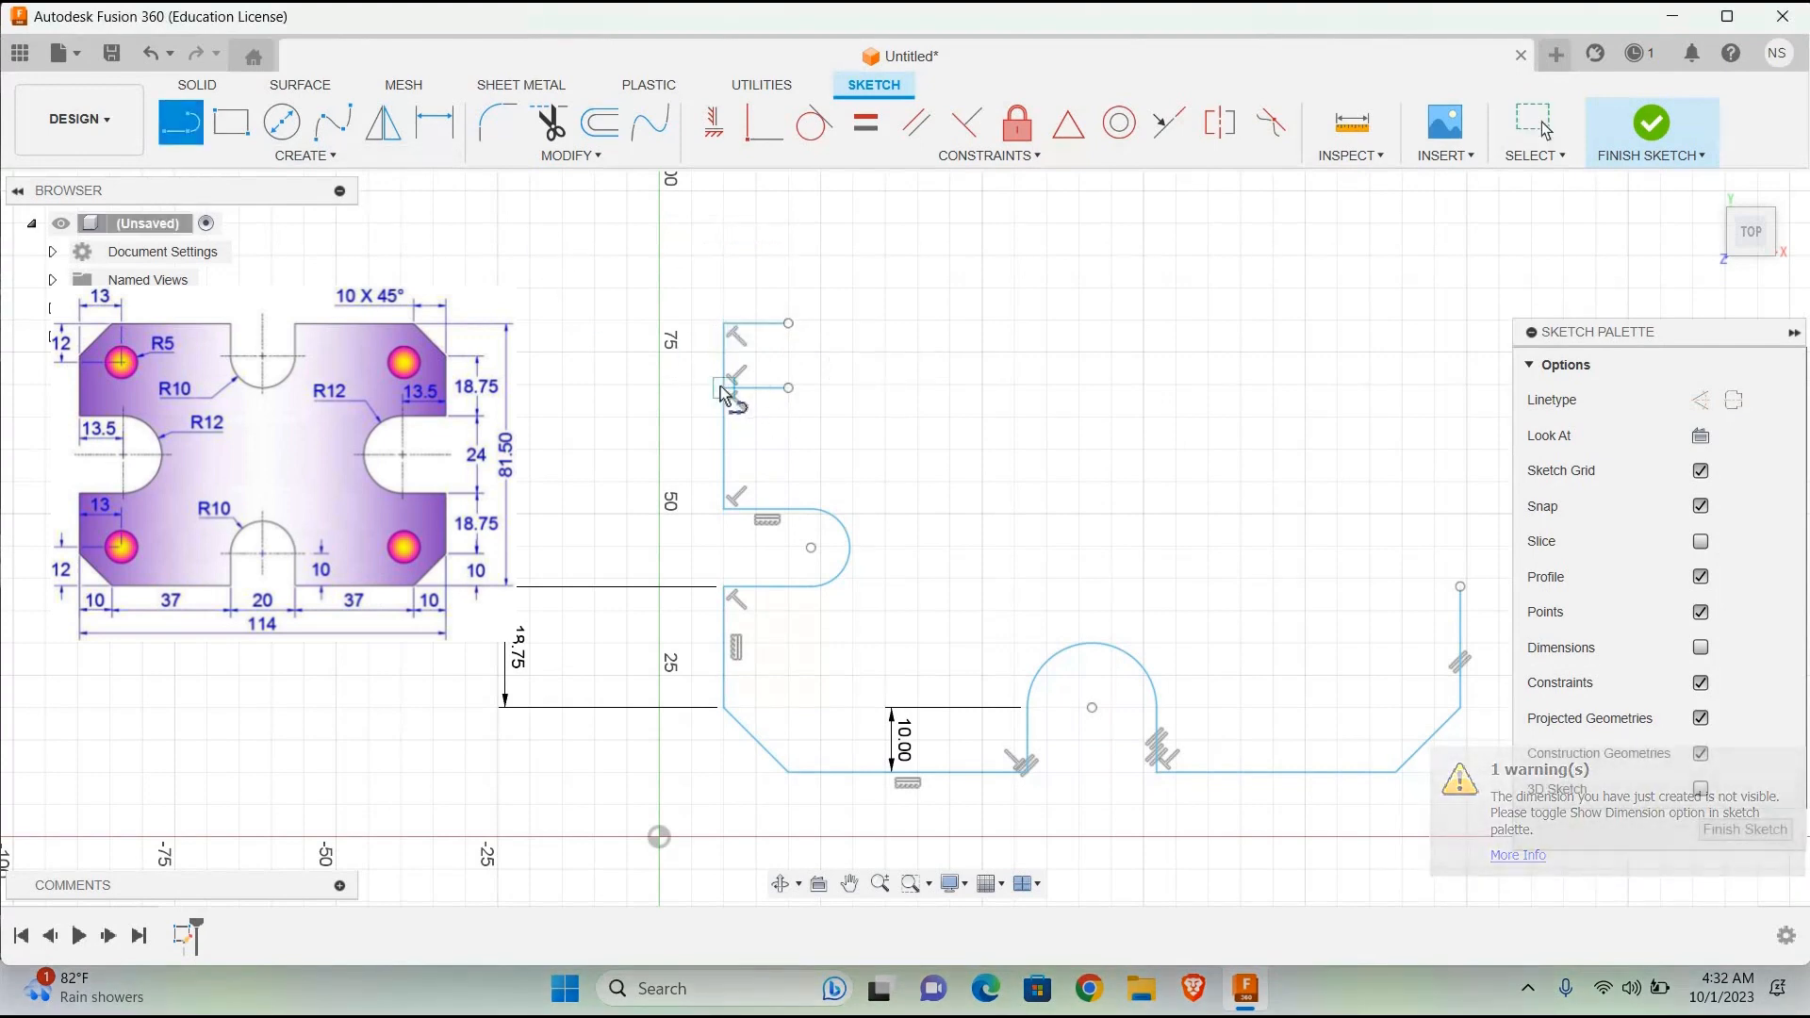
left_click(724, 387)
left_click(789, 324)
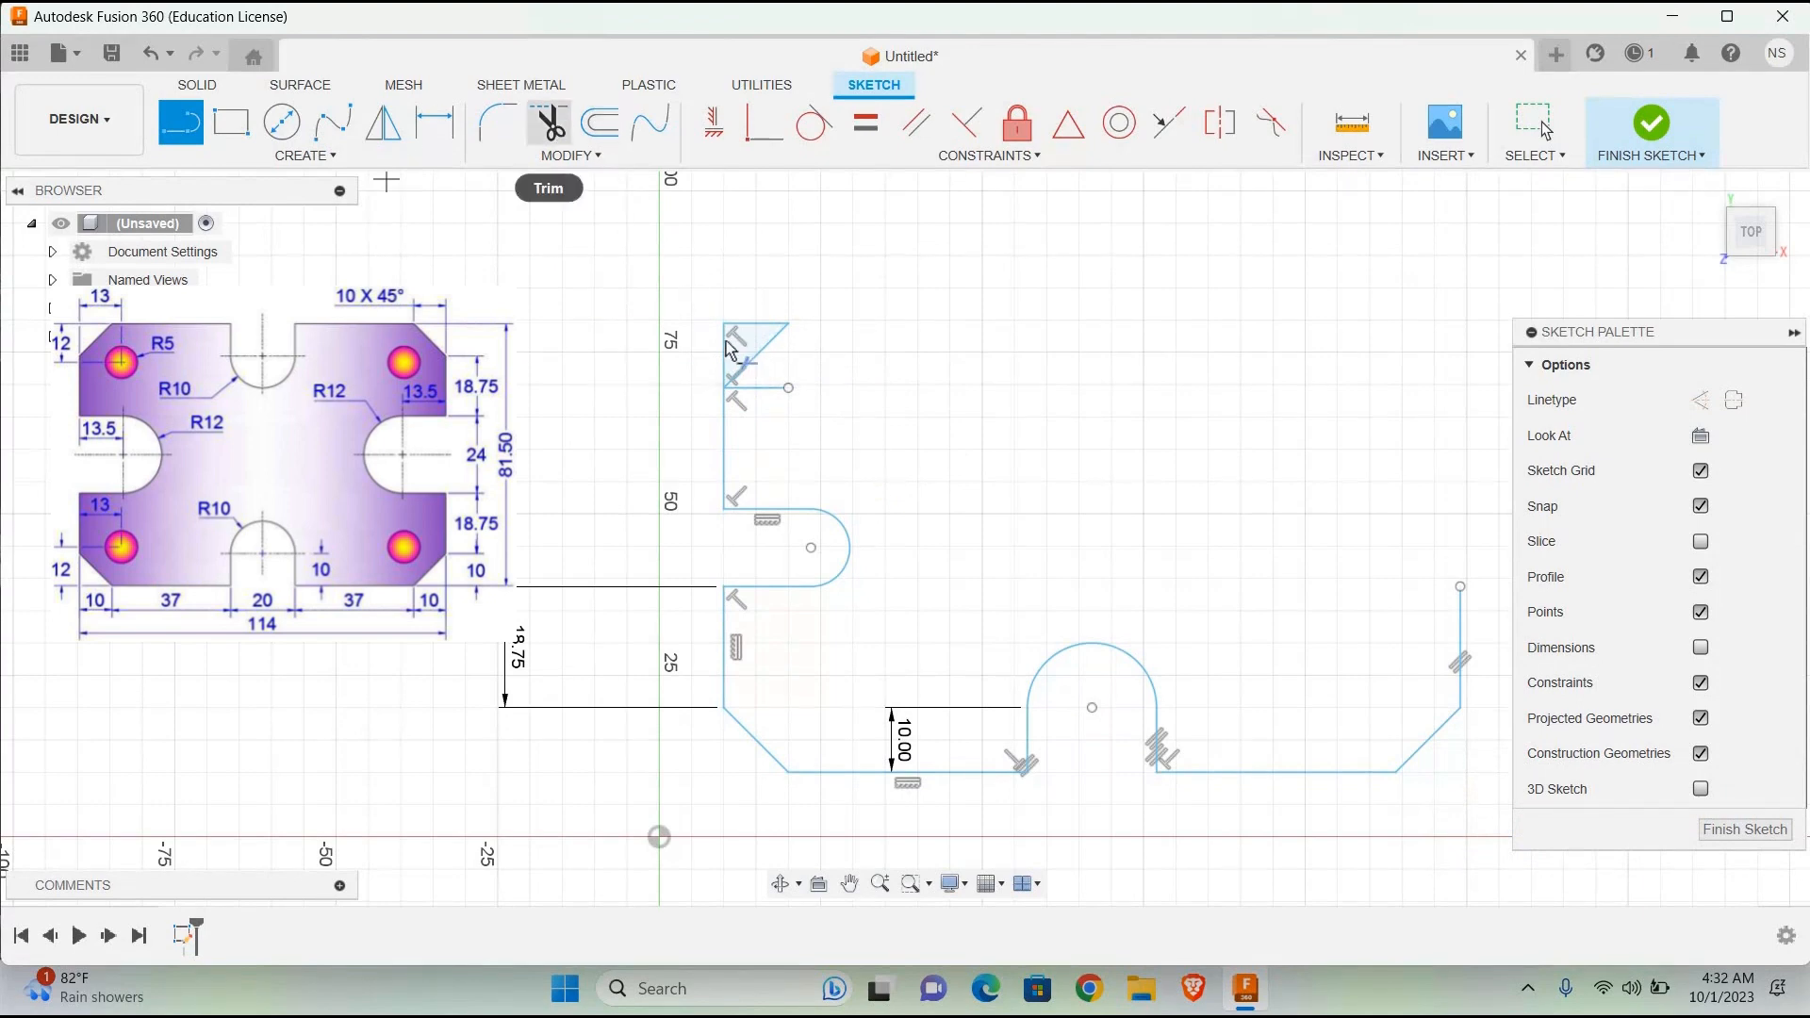
left_click(549, 122)
left_click(745, 325)
left_click(759, 324)
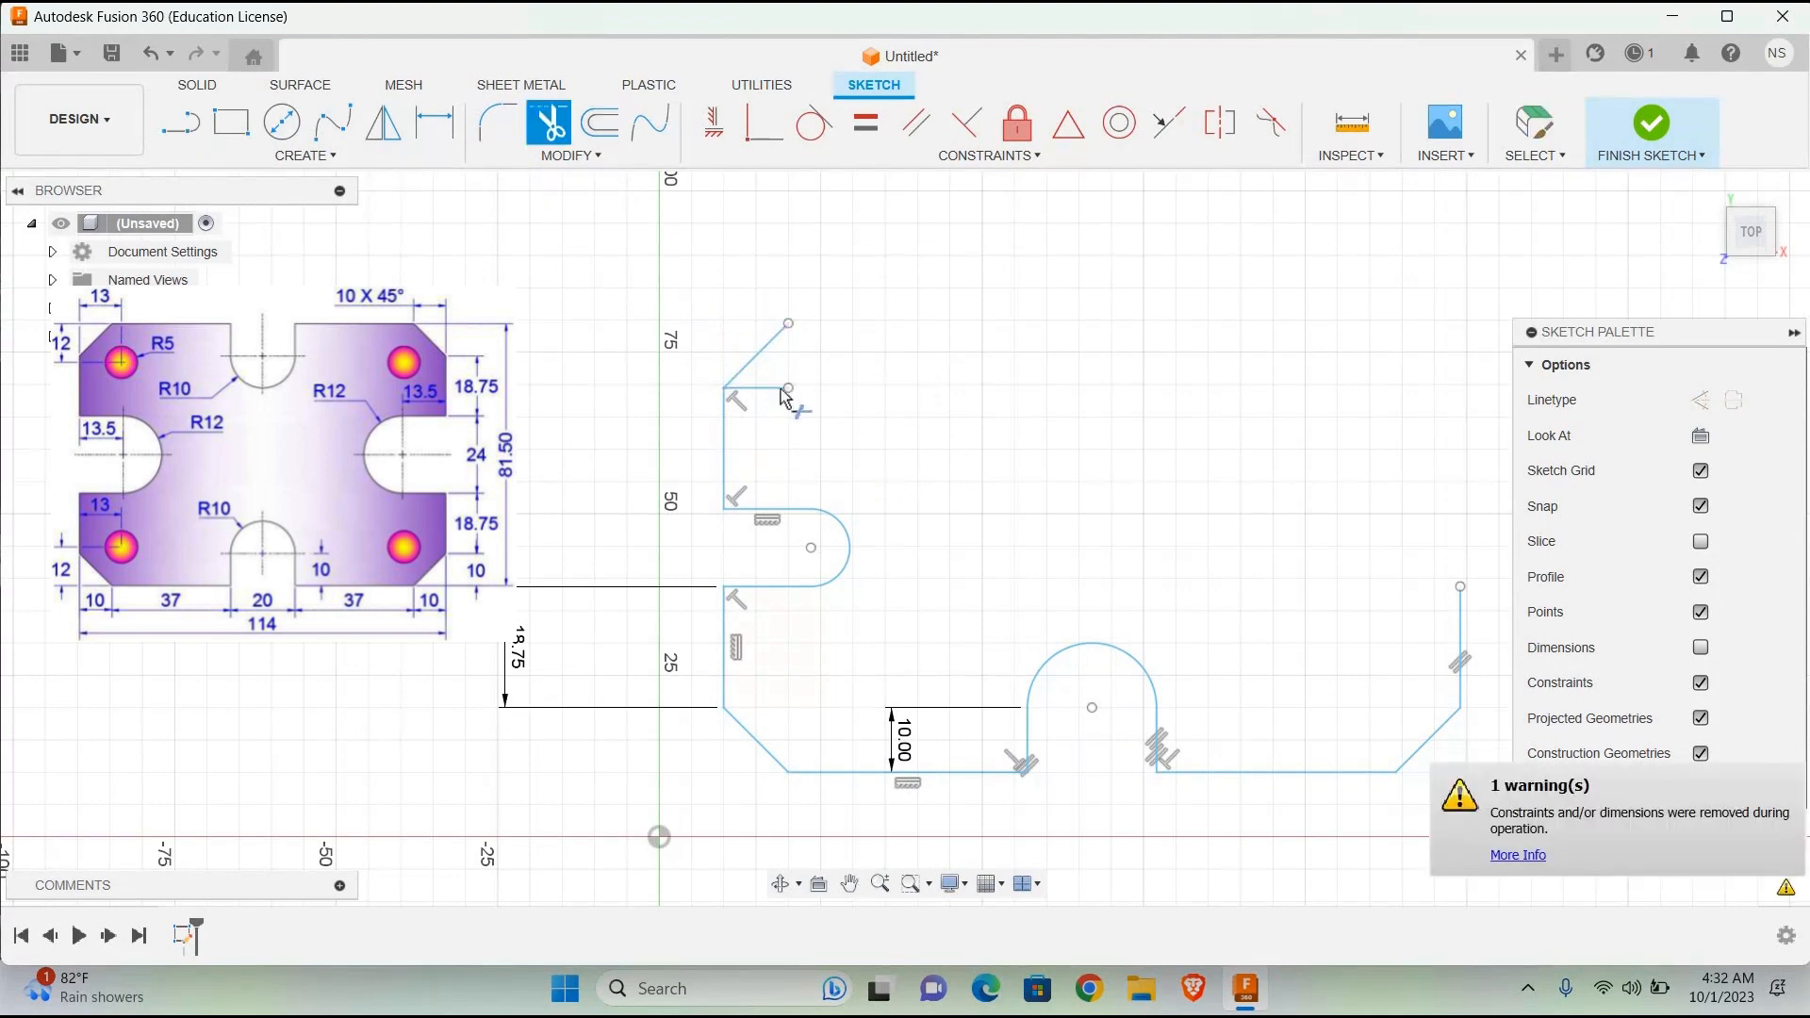
left_click(768, 395)
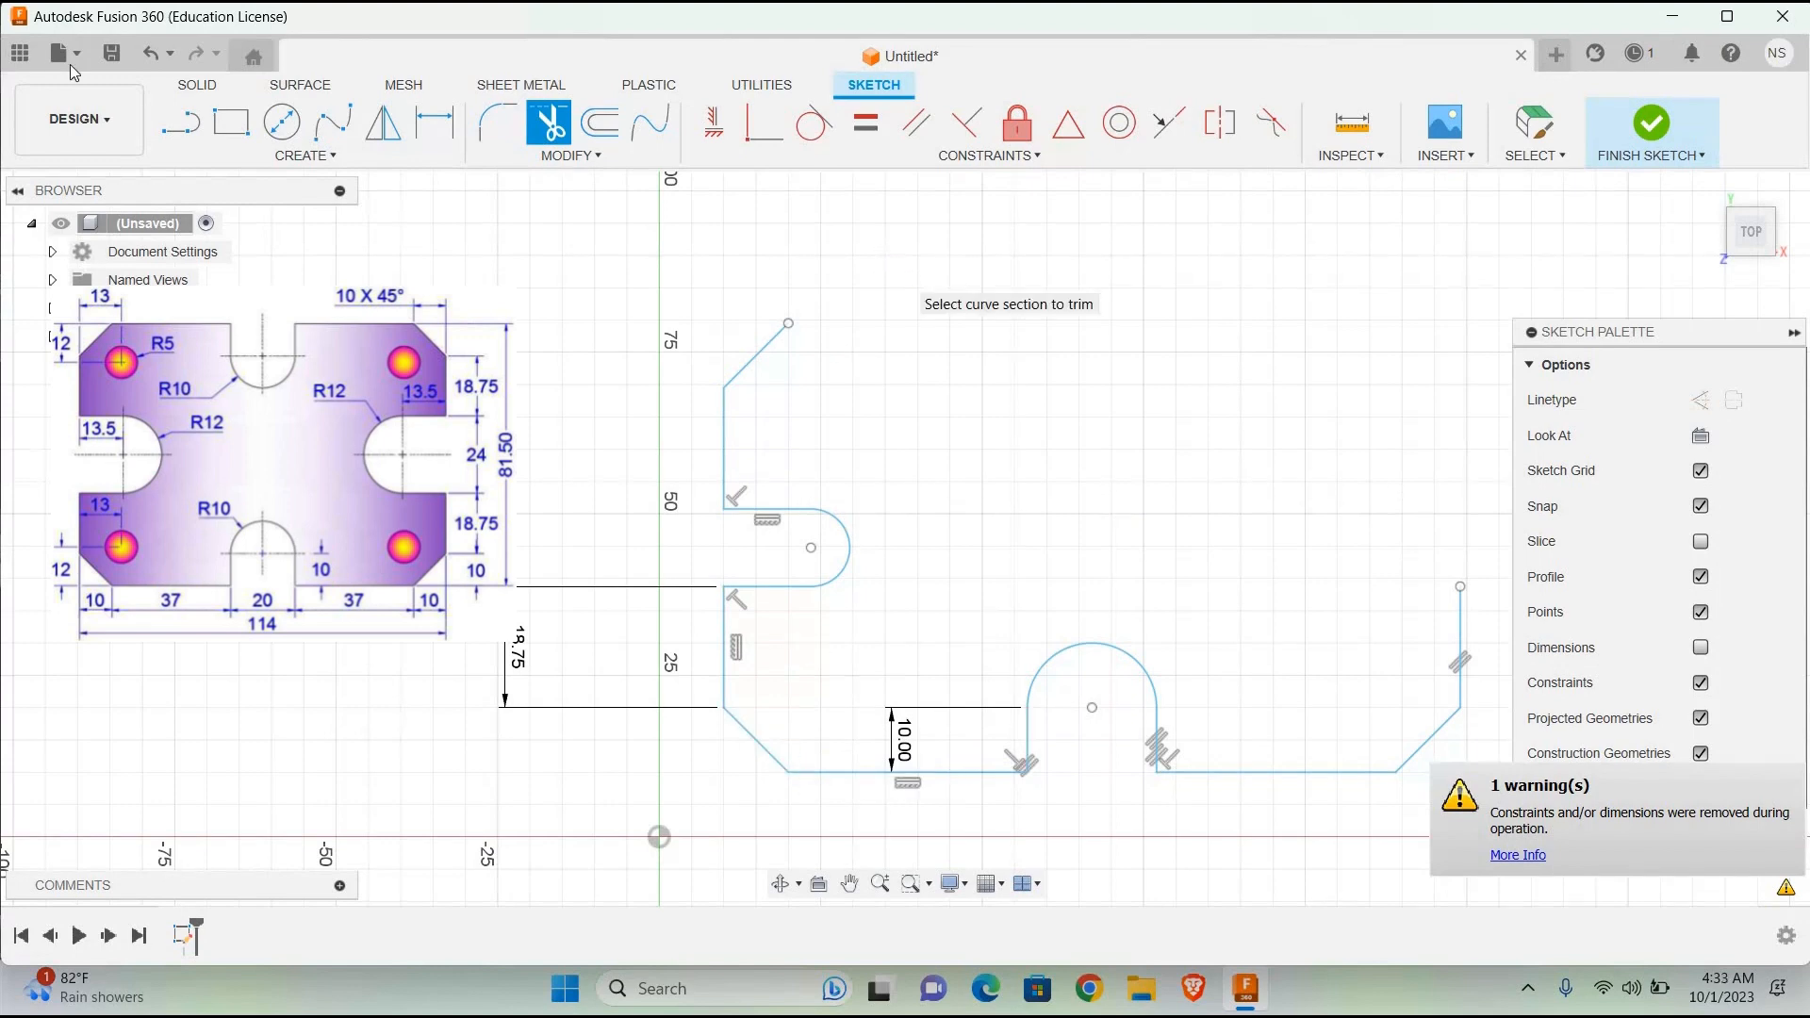
Step: Draw a 37 mm horizontal top edge line from the upper-left chamfer's upper end and select it to check its length
key("l")
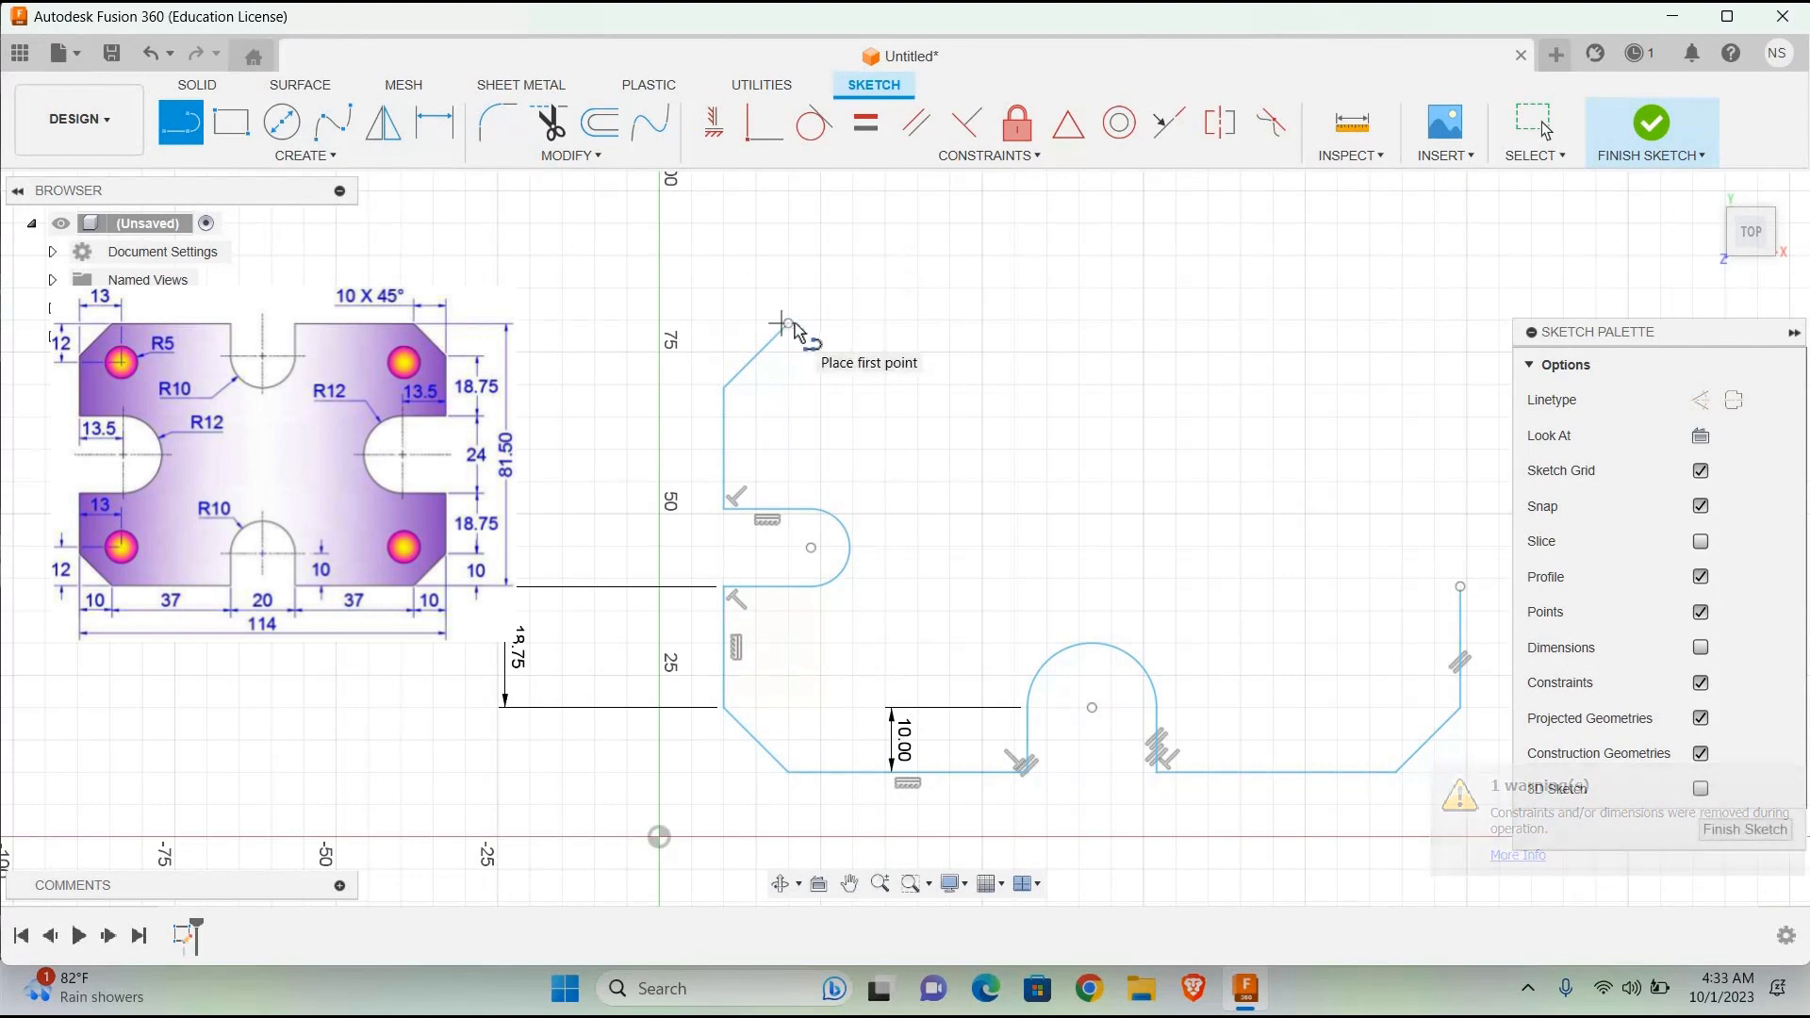
left_click(788, 324)
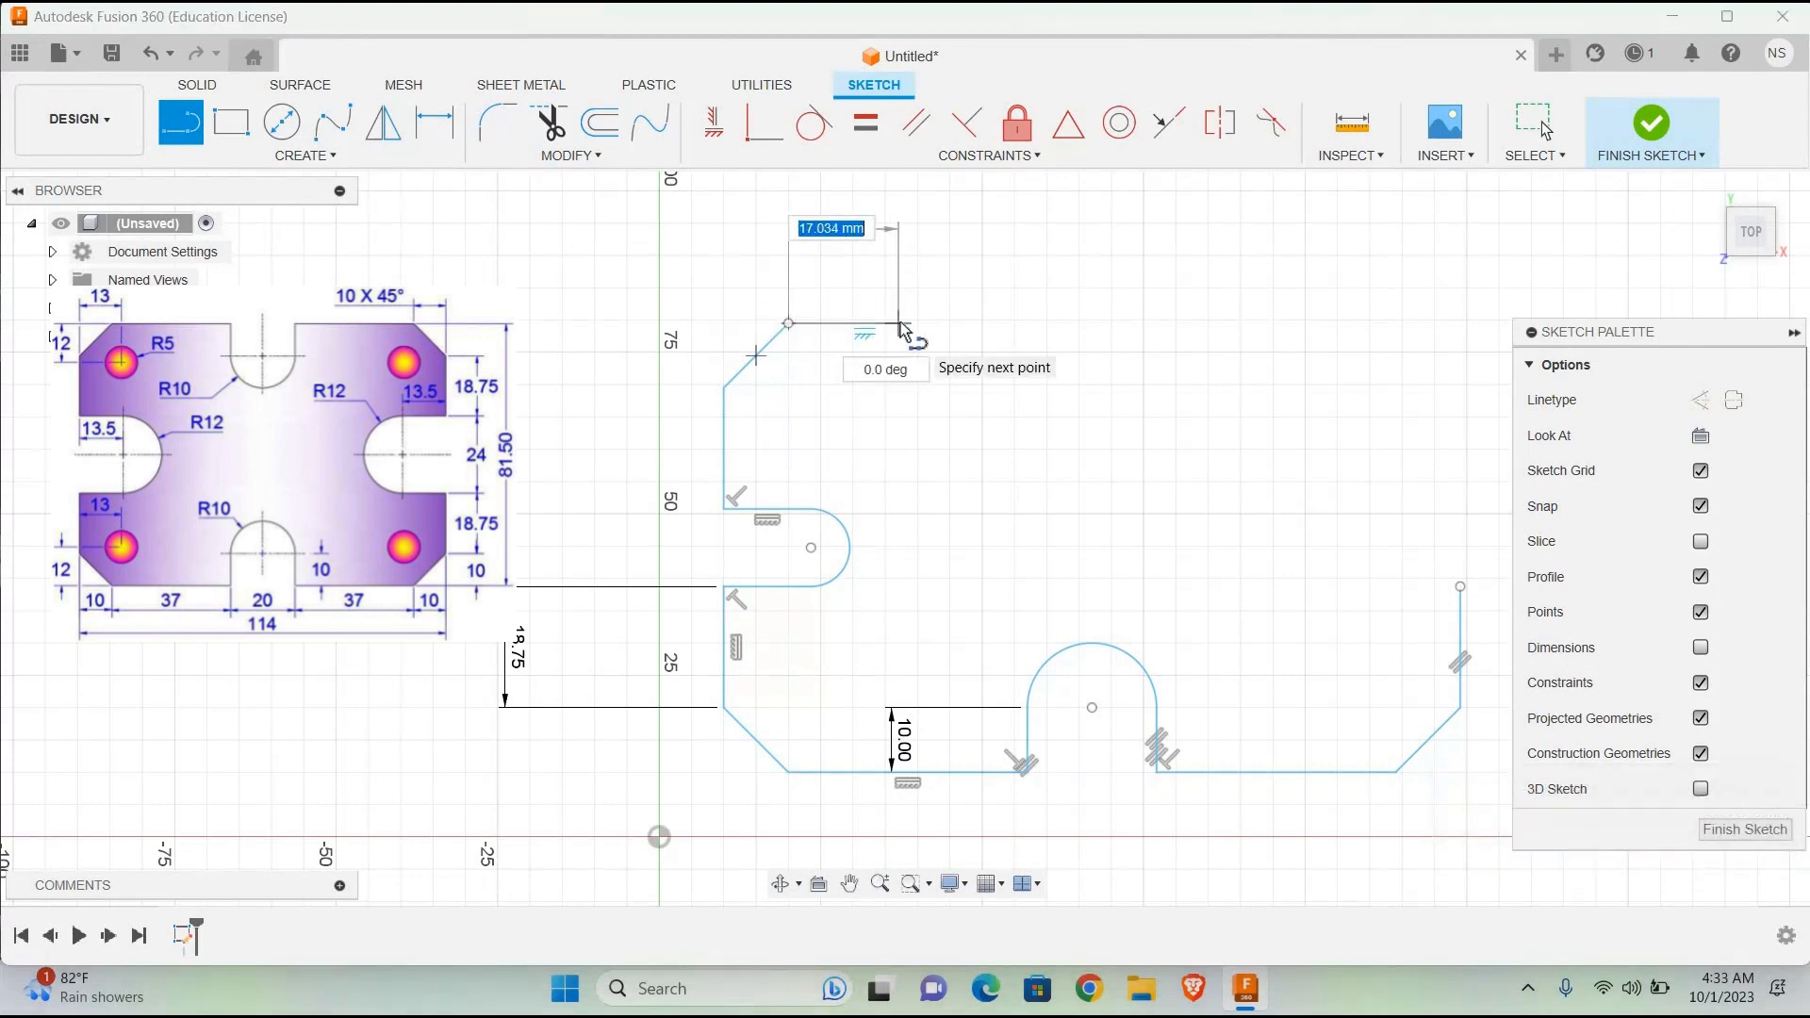
type("37")
key("Return")
key("Escape")
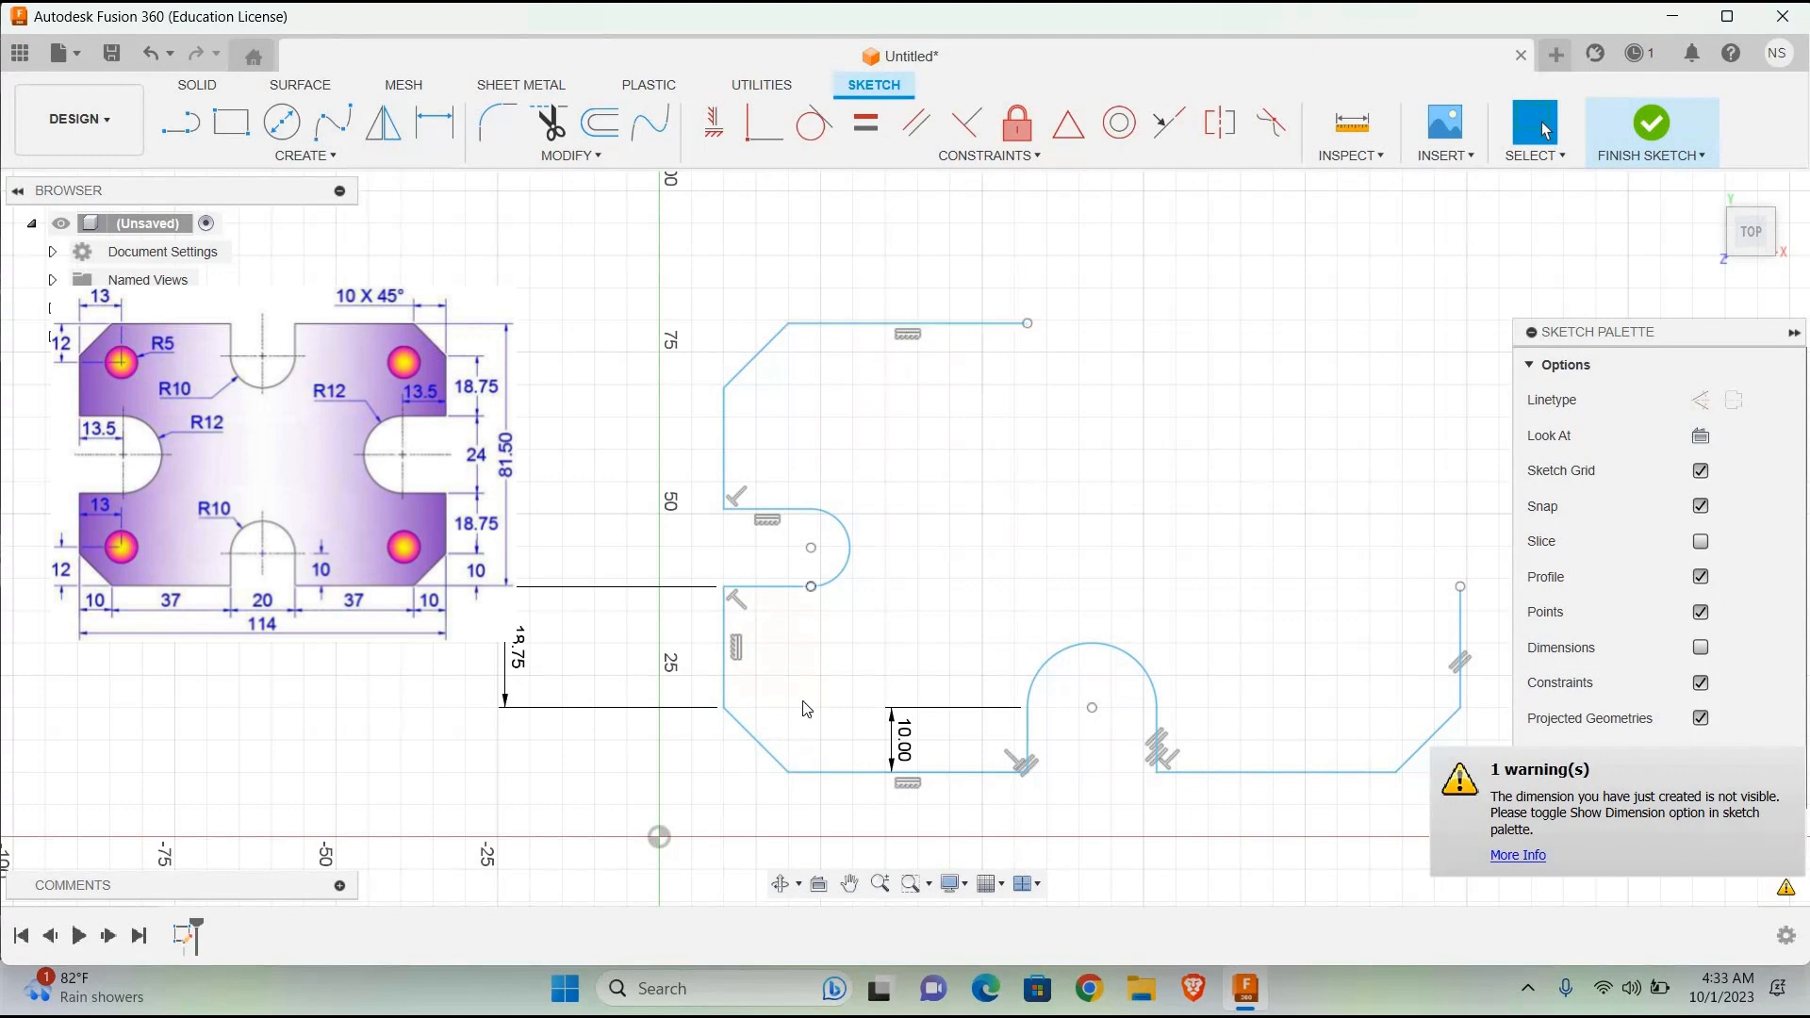
left_click(761, 349)
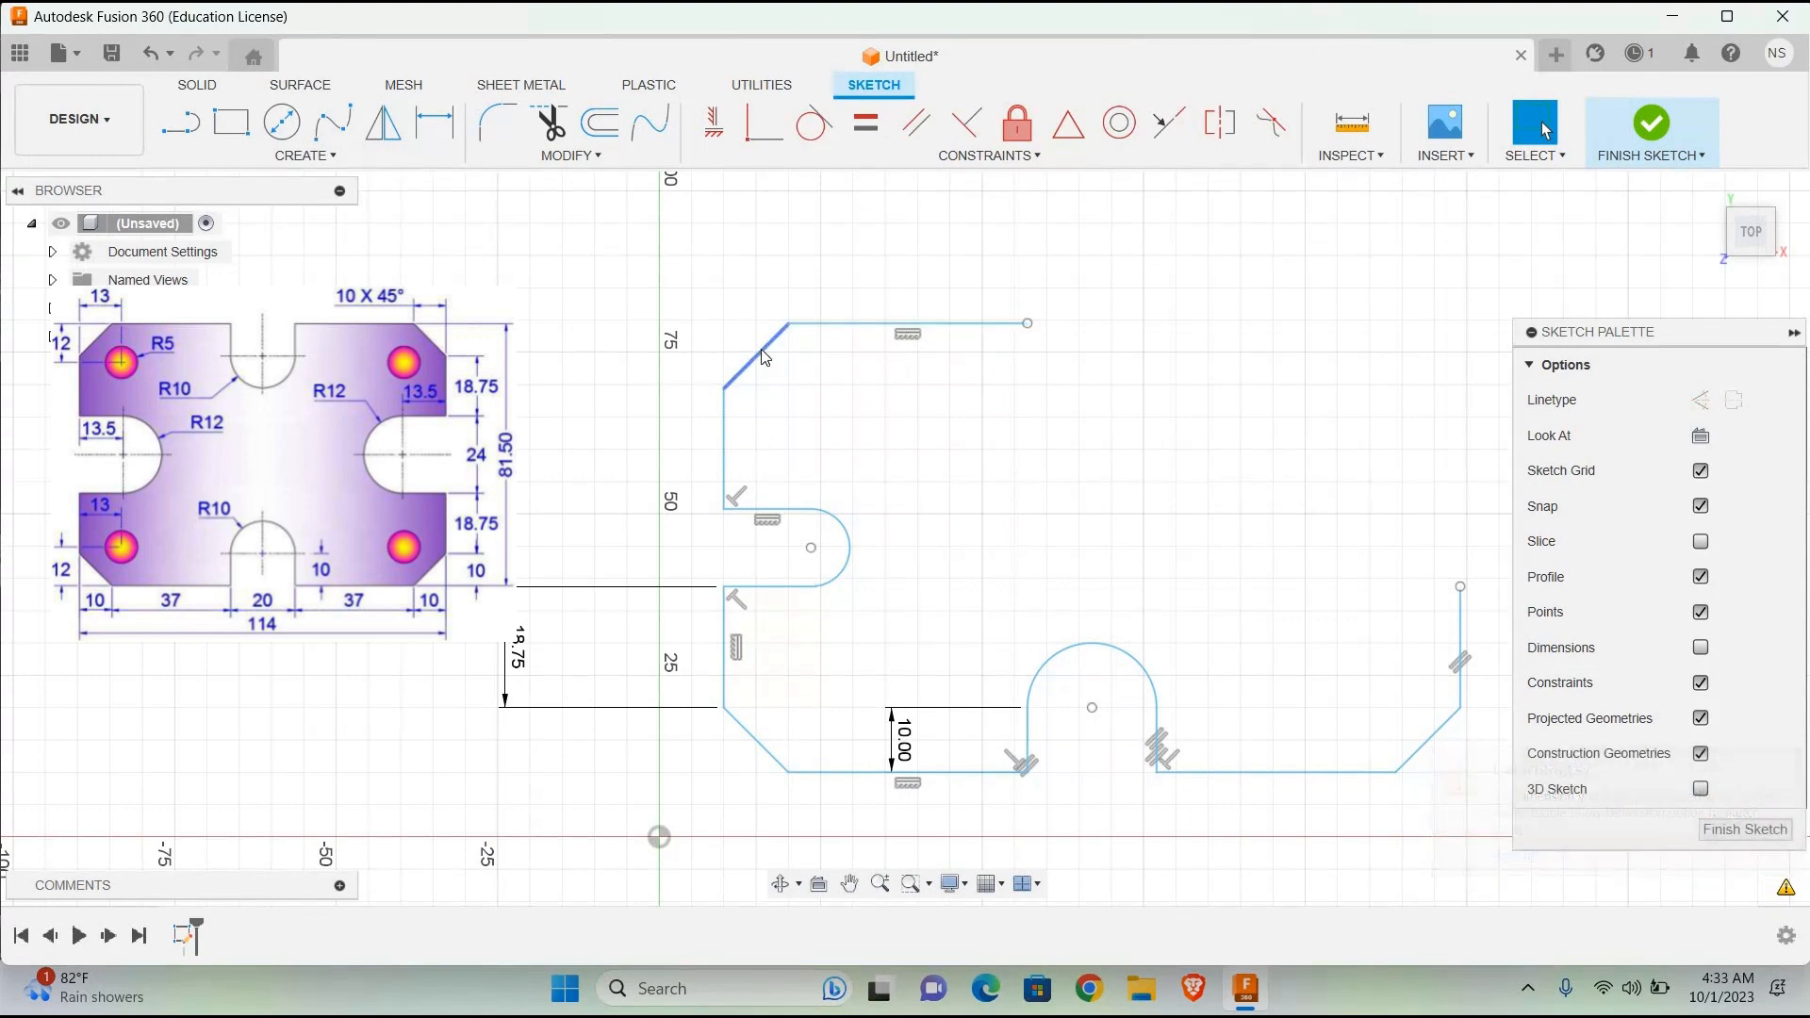
left_click(1043, 330)
left_click(928, 327)
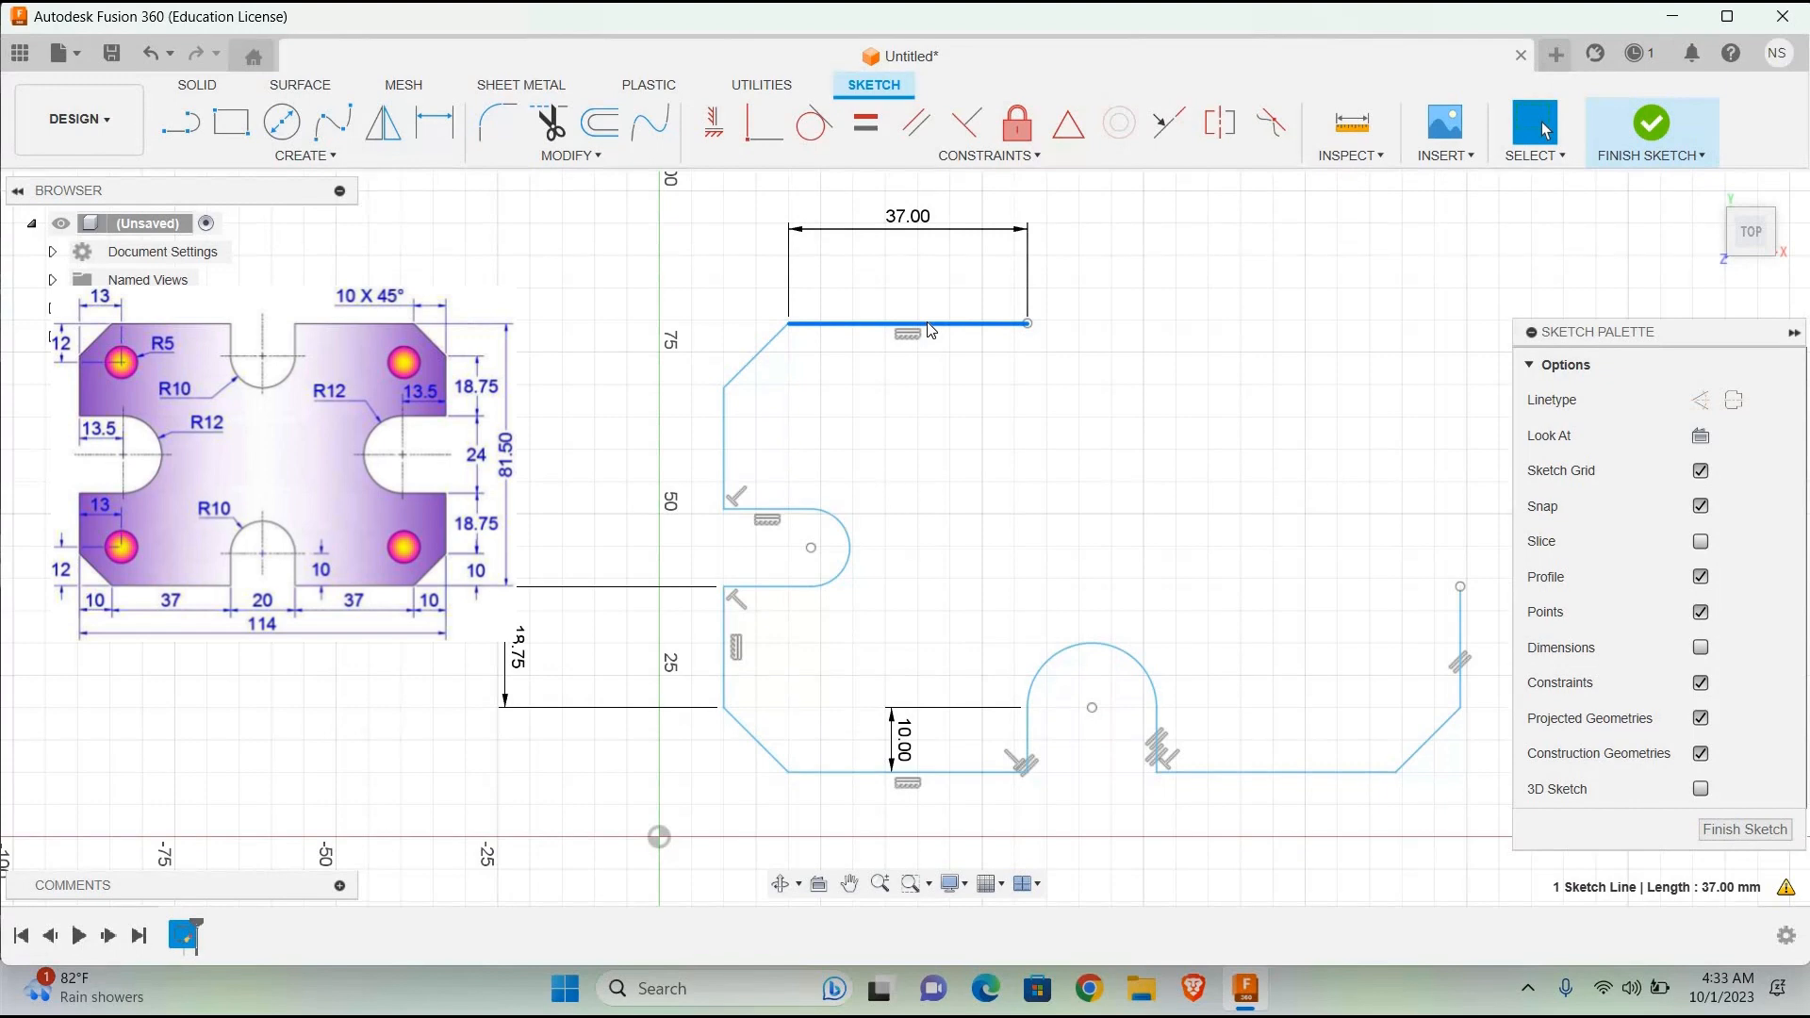
Step: Draw a 10 mm vertical line downward from the inner end of the top edge as the upper slot's left side
key("l")
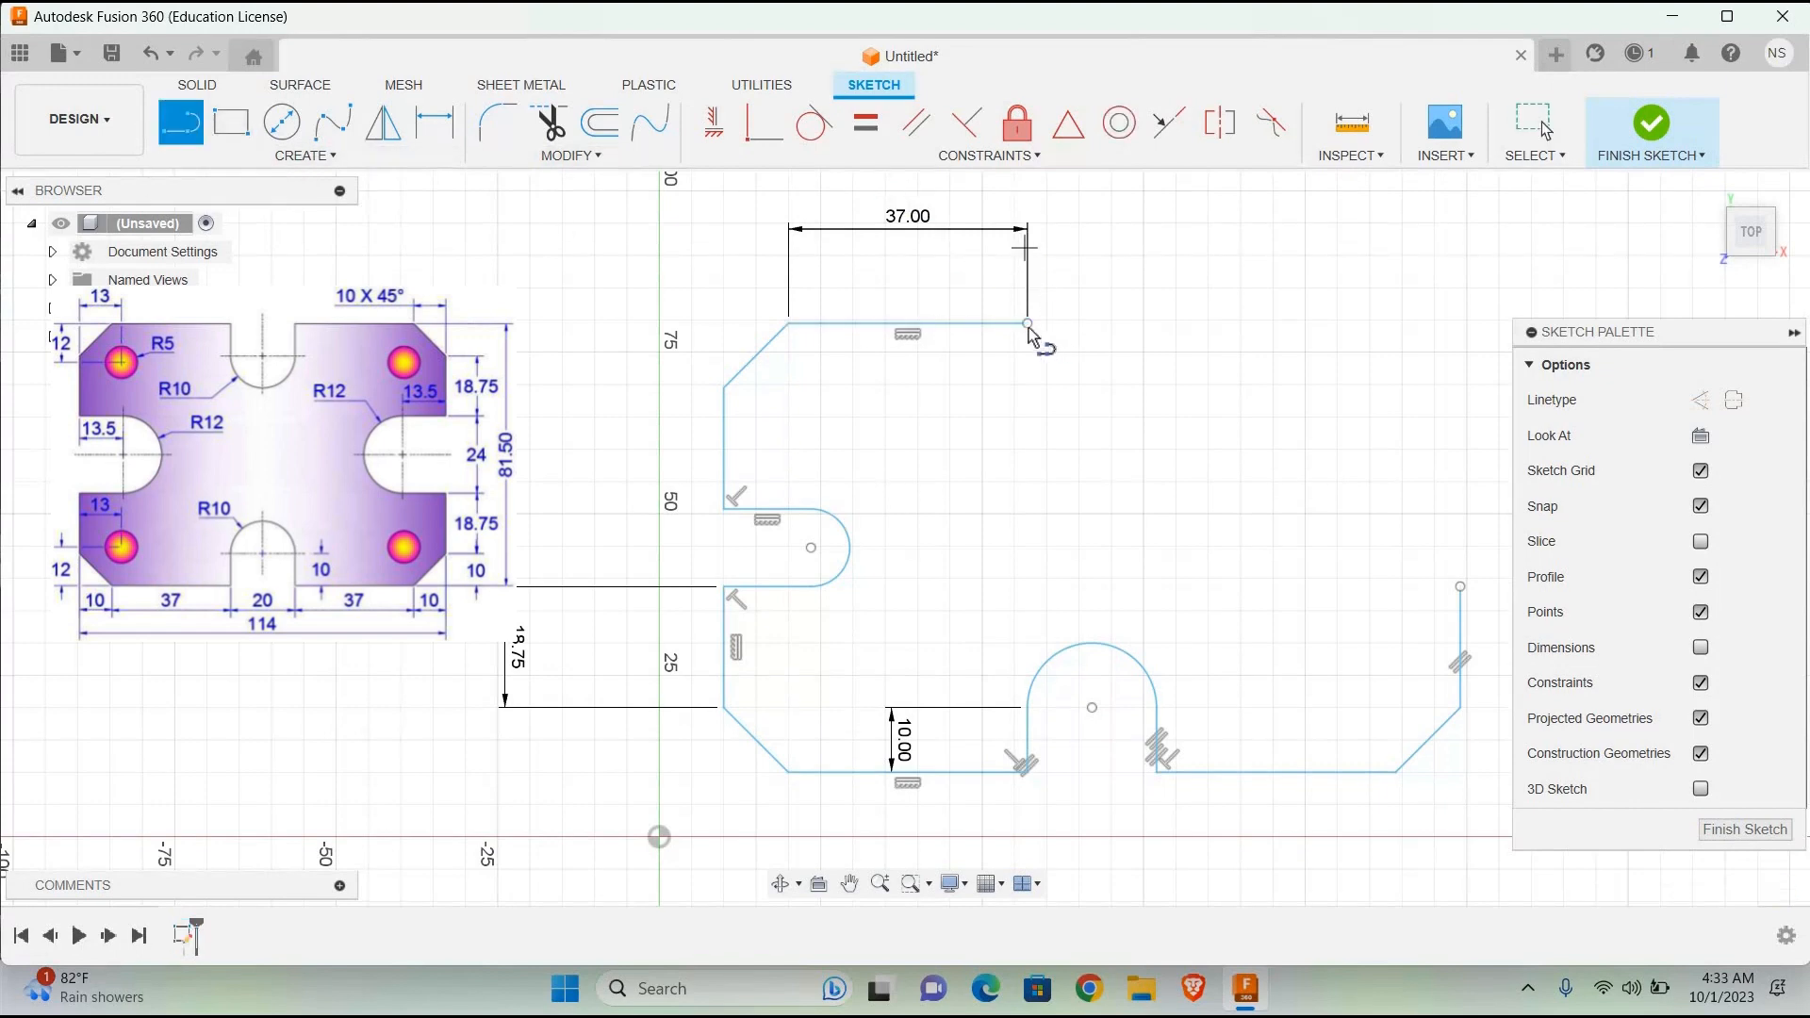
left_click(1027, 325)
type("10")
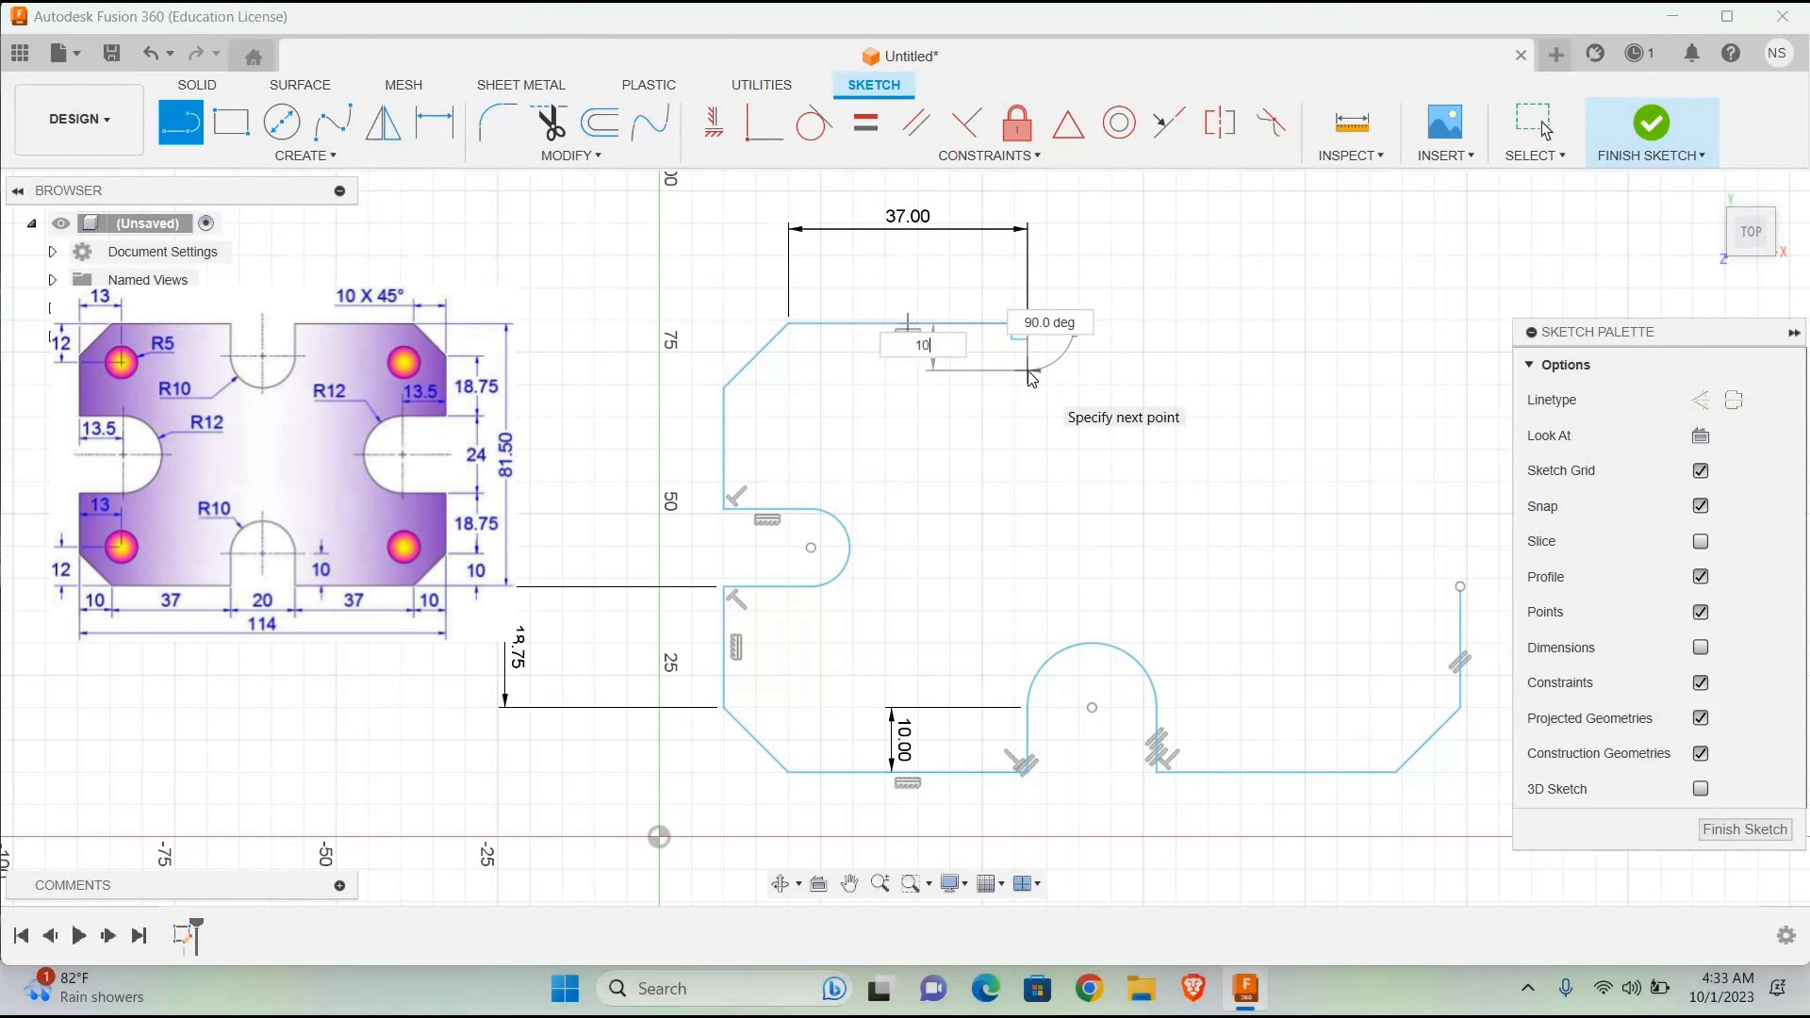
key("Return")
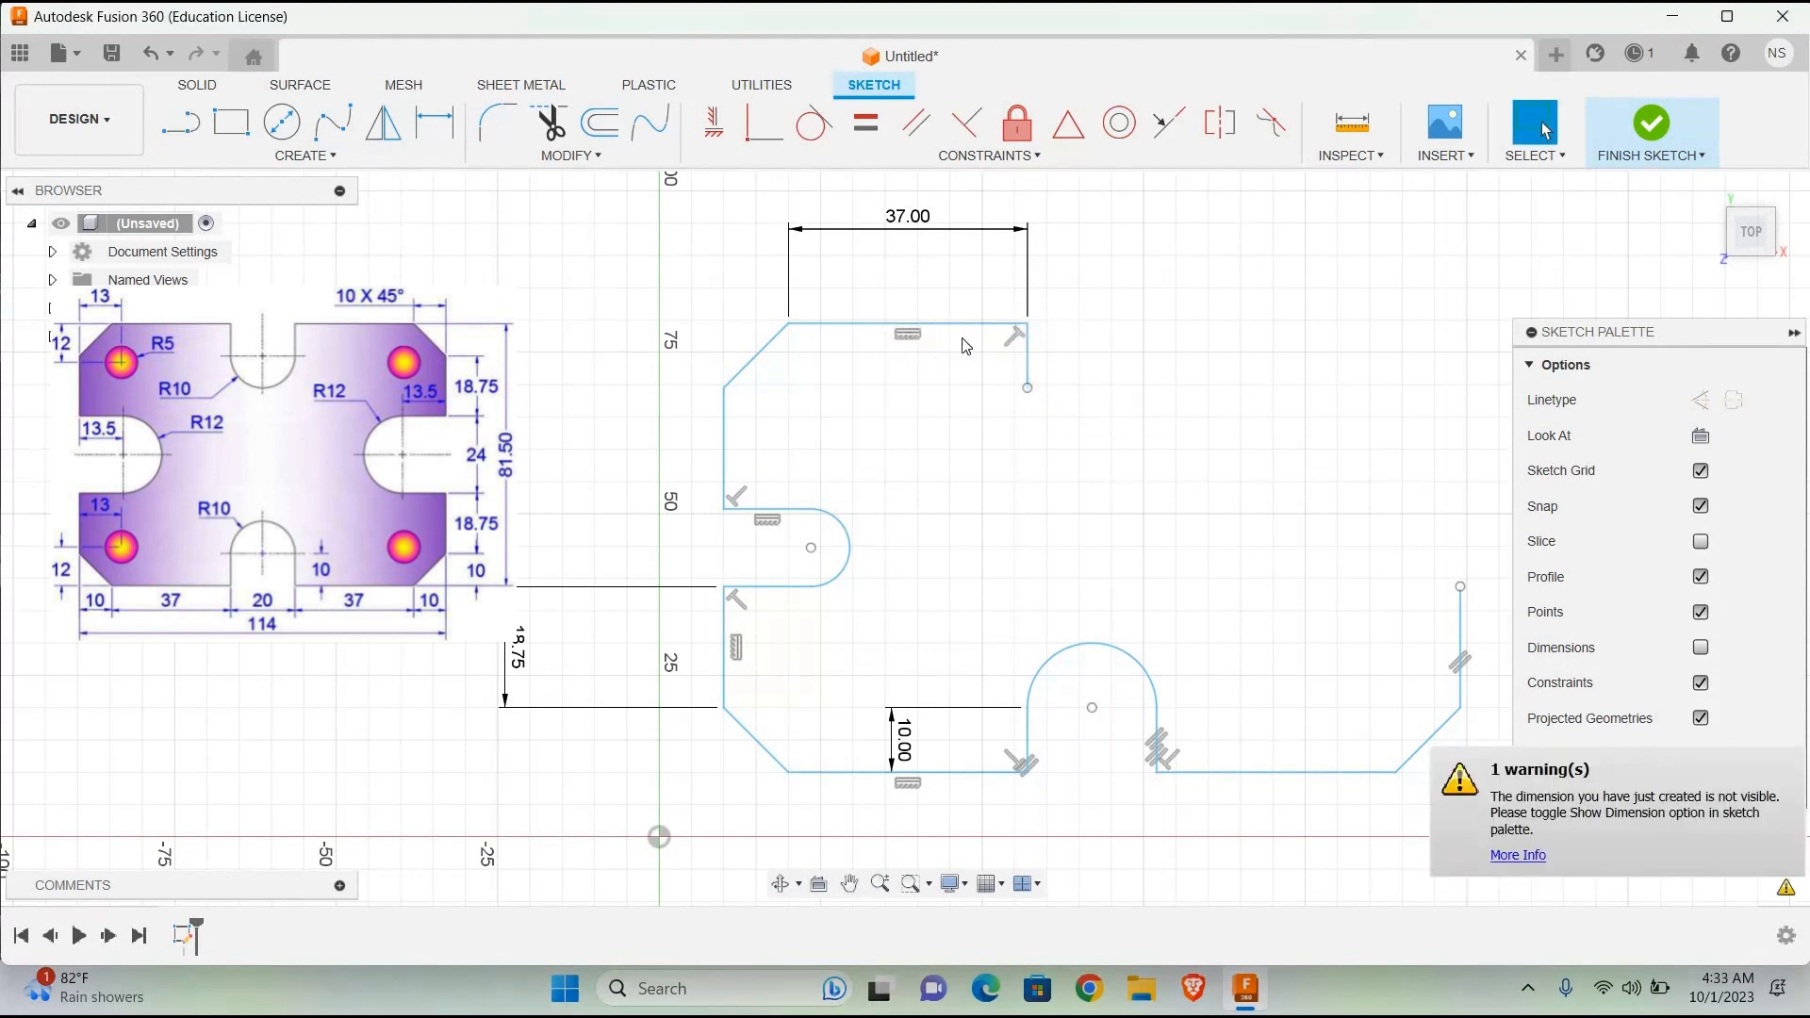
Step: Draw a 10 mm horizontal helper line from the lower end of the slot's left side to locate the slot's centre
key("l")
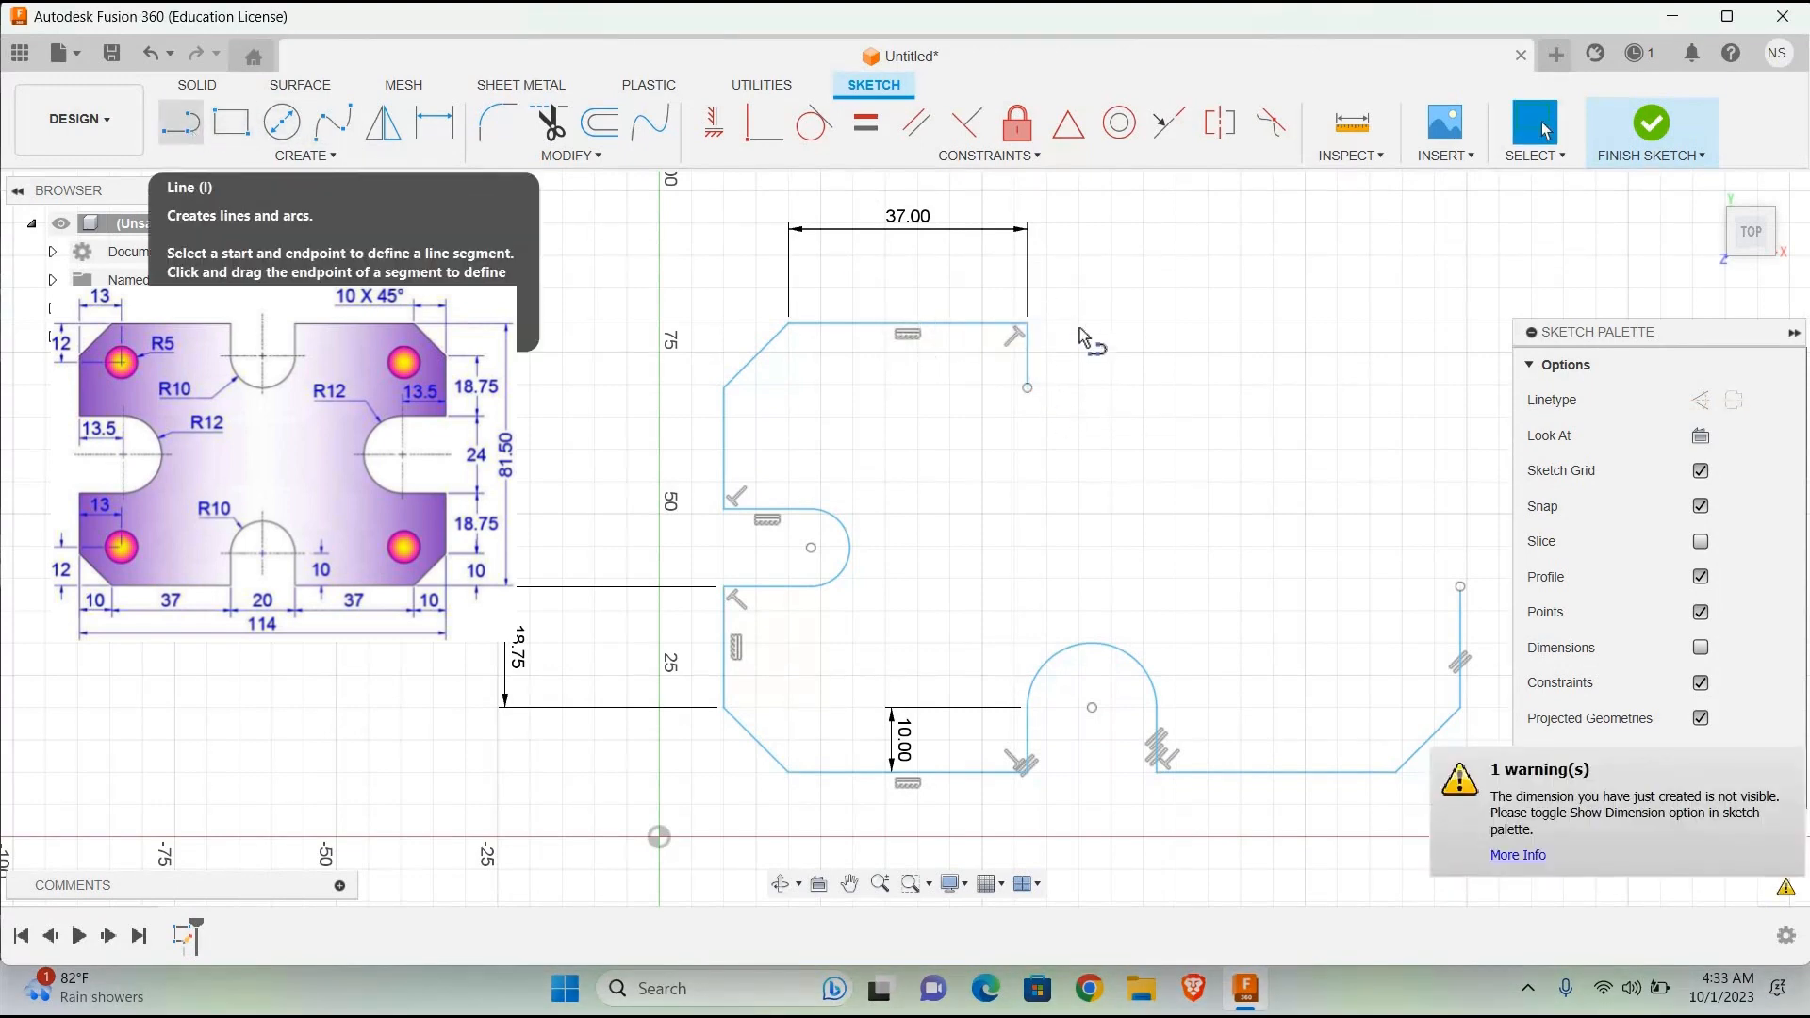
left_click(1027, 388)
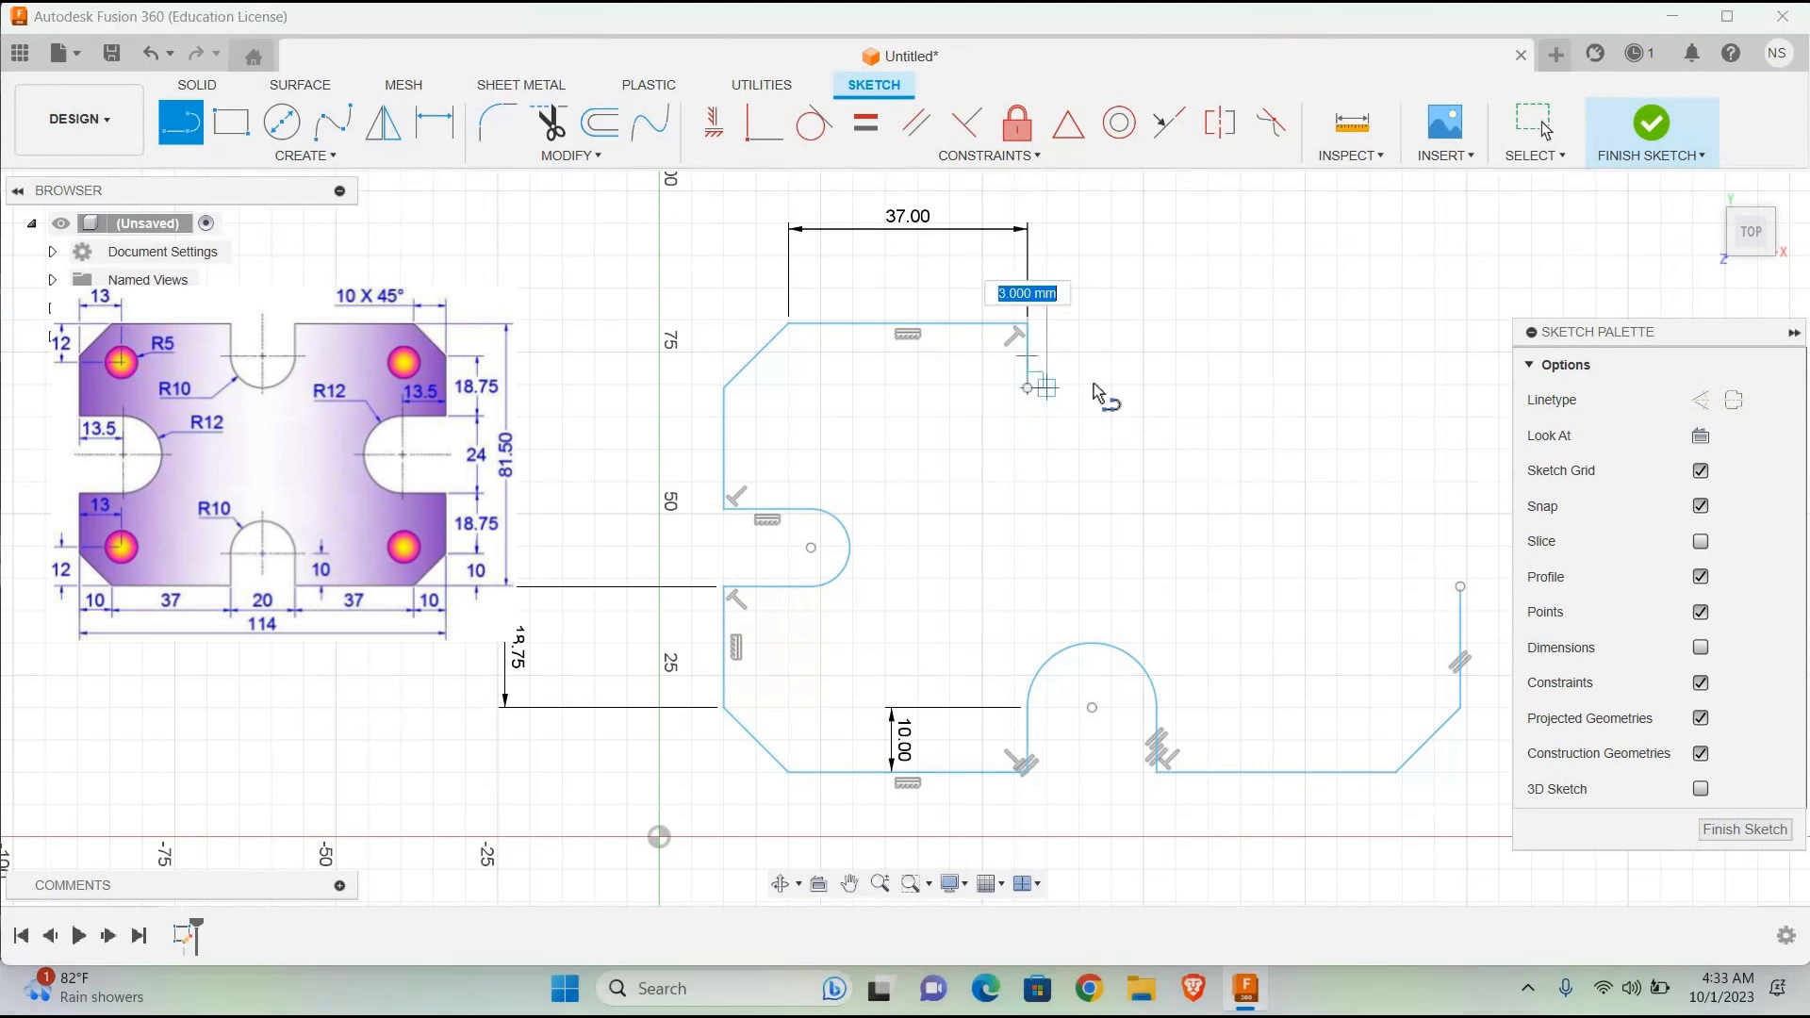
type("10")
key("Return")
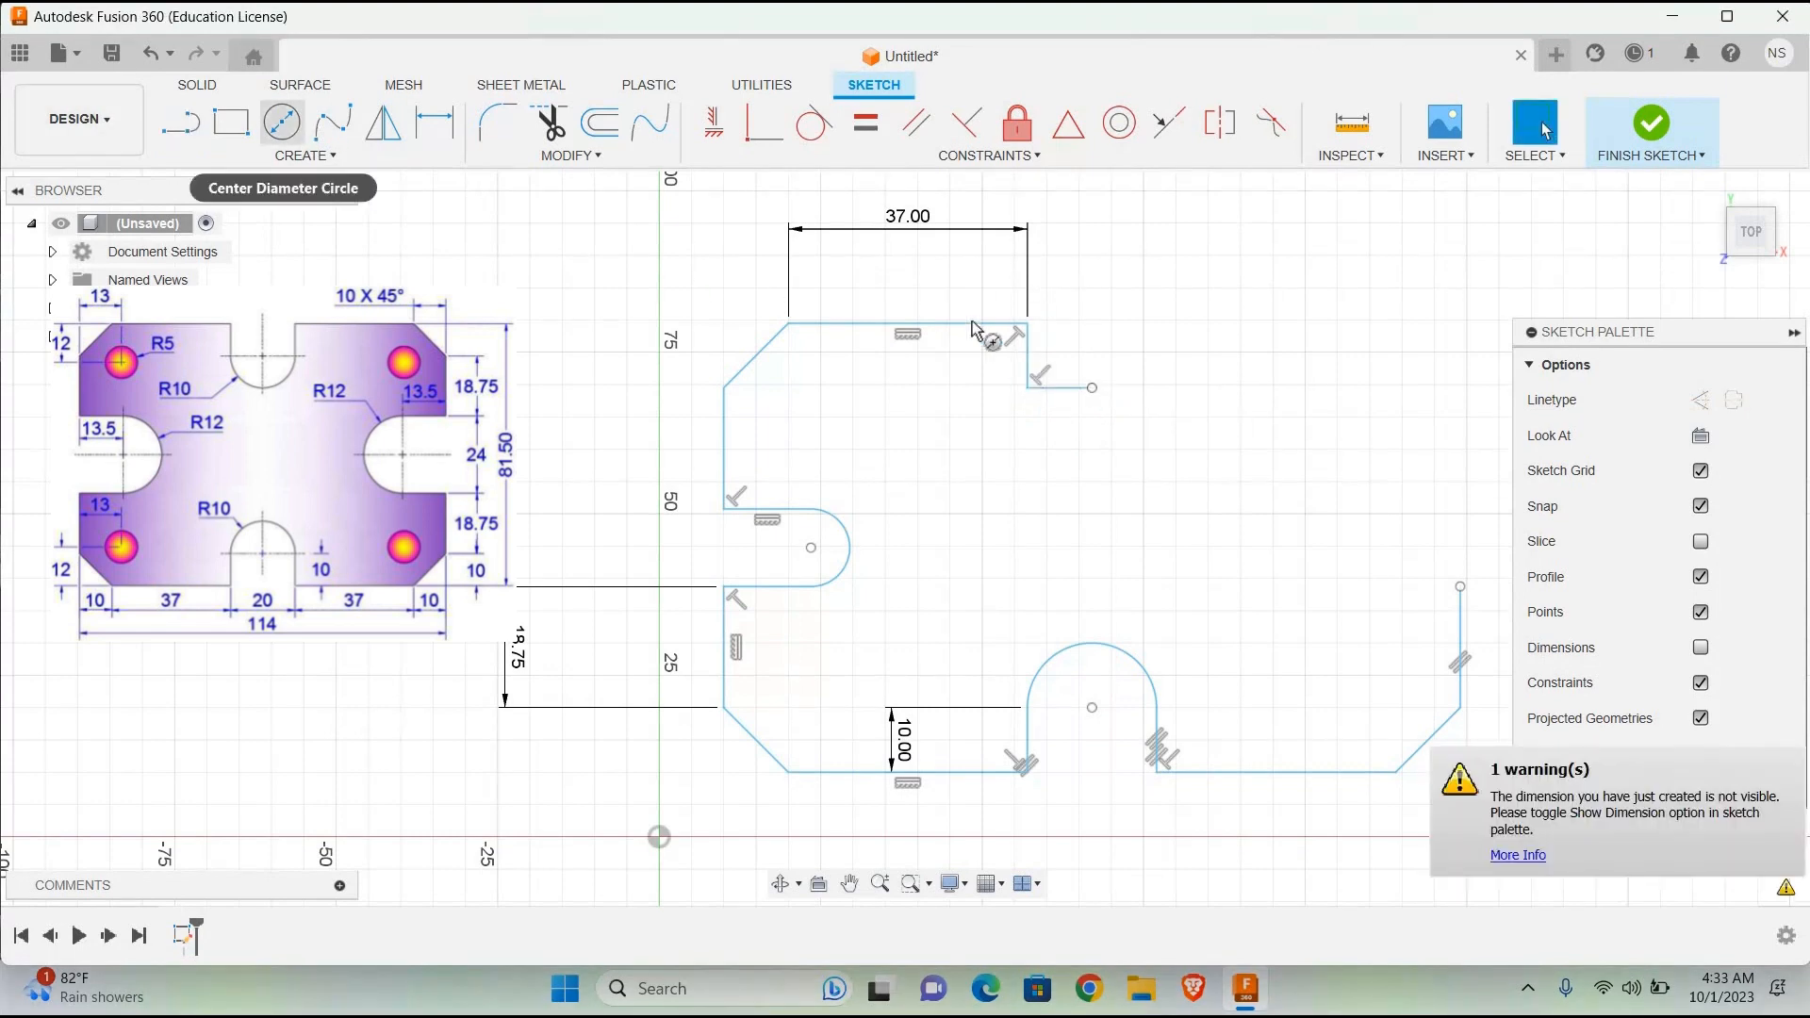
Step: Try a 120 mm diameter circle centred on the helper line's free end and undo it
left_click(289, 131)
left_click(1091, 388)
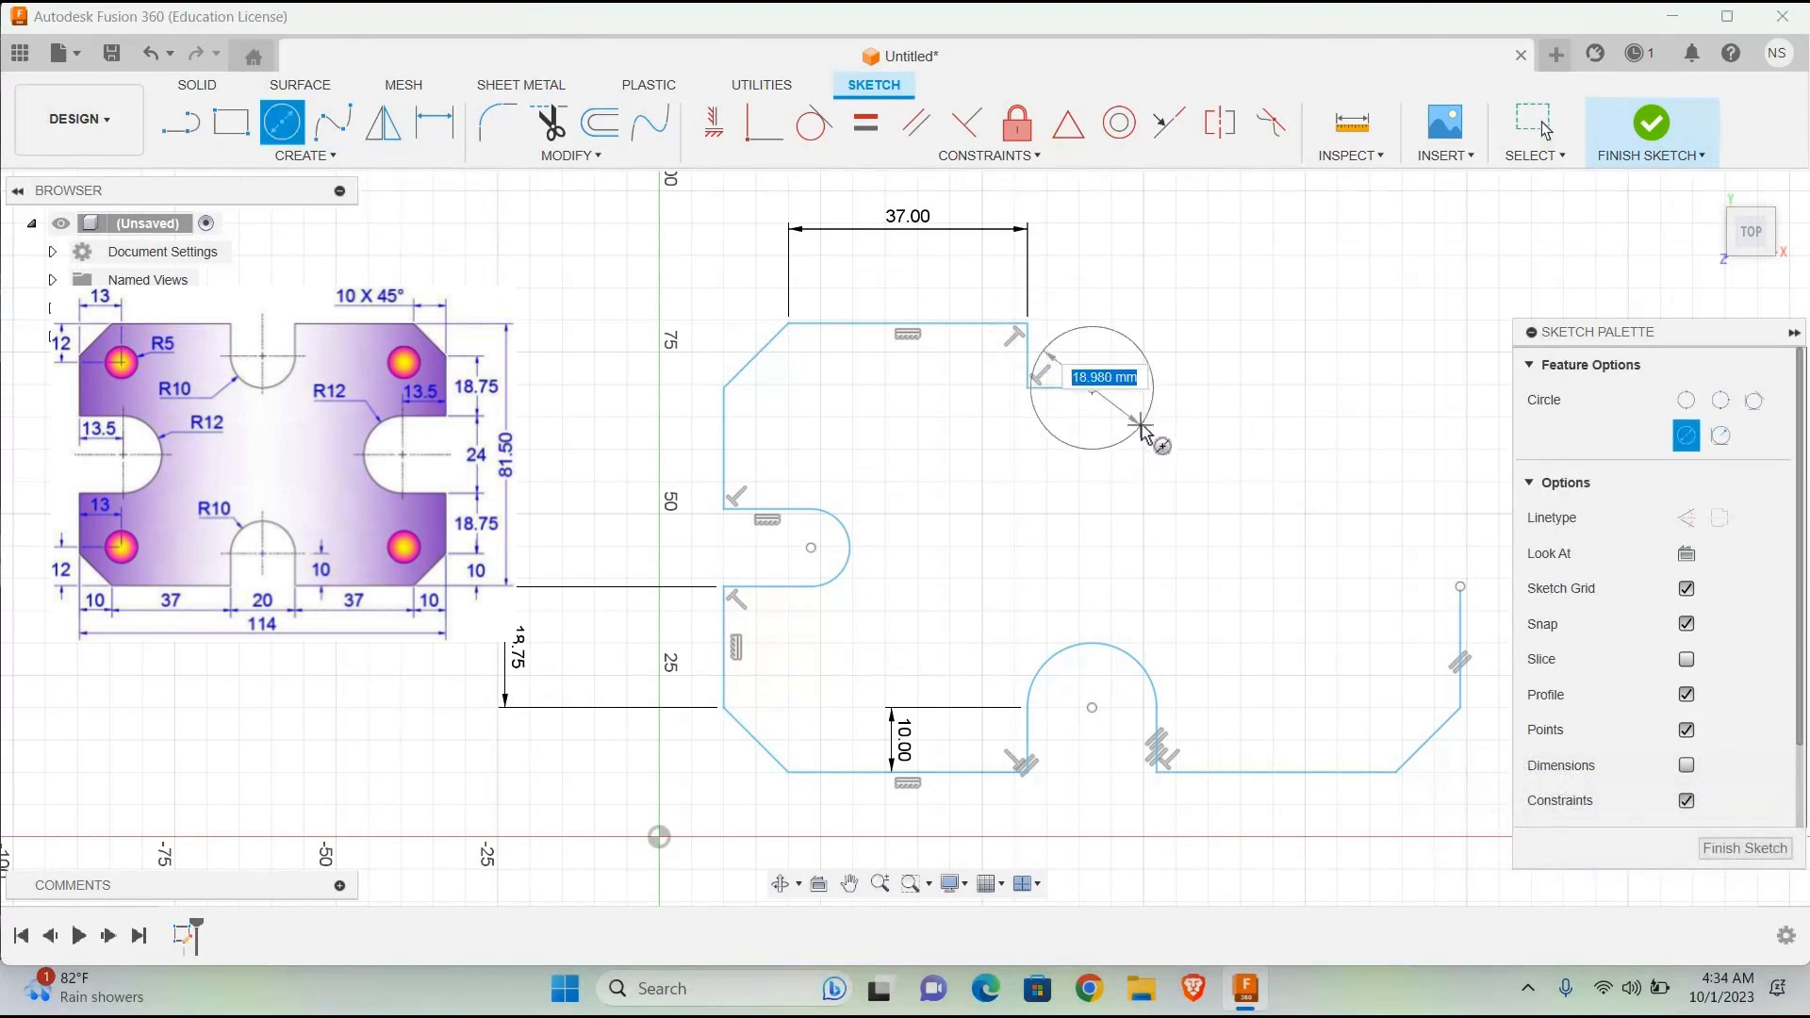
type("120")
key("Return")
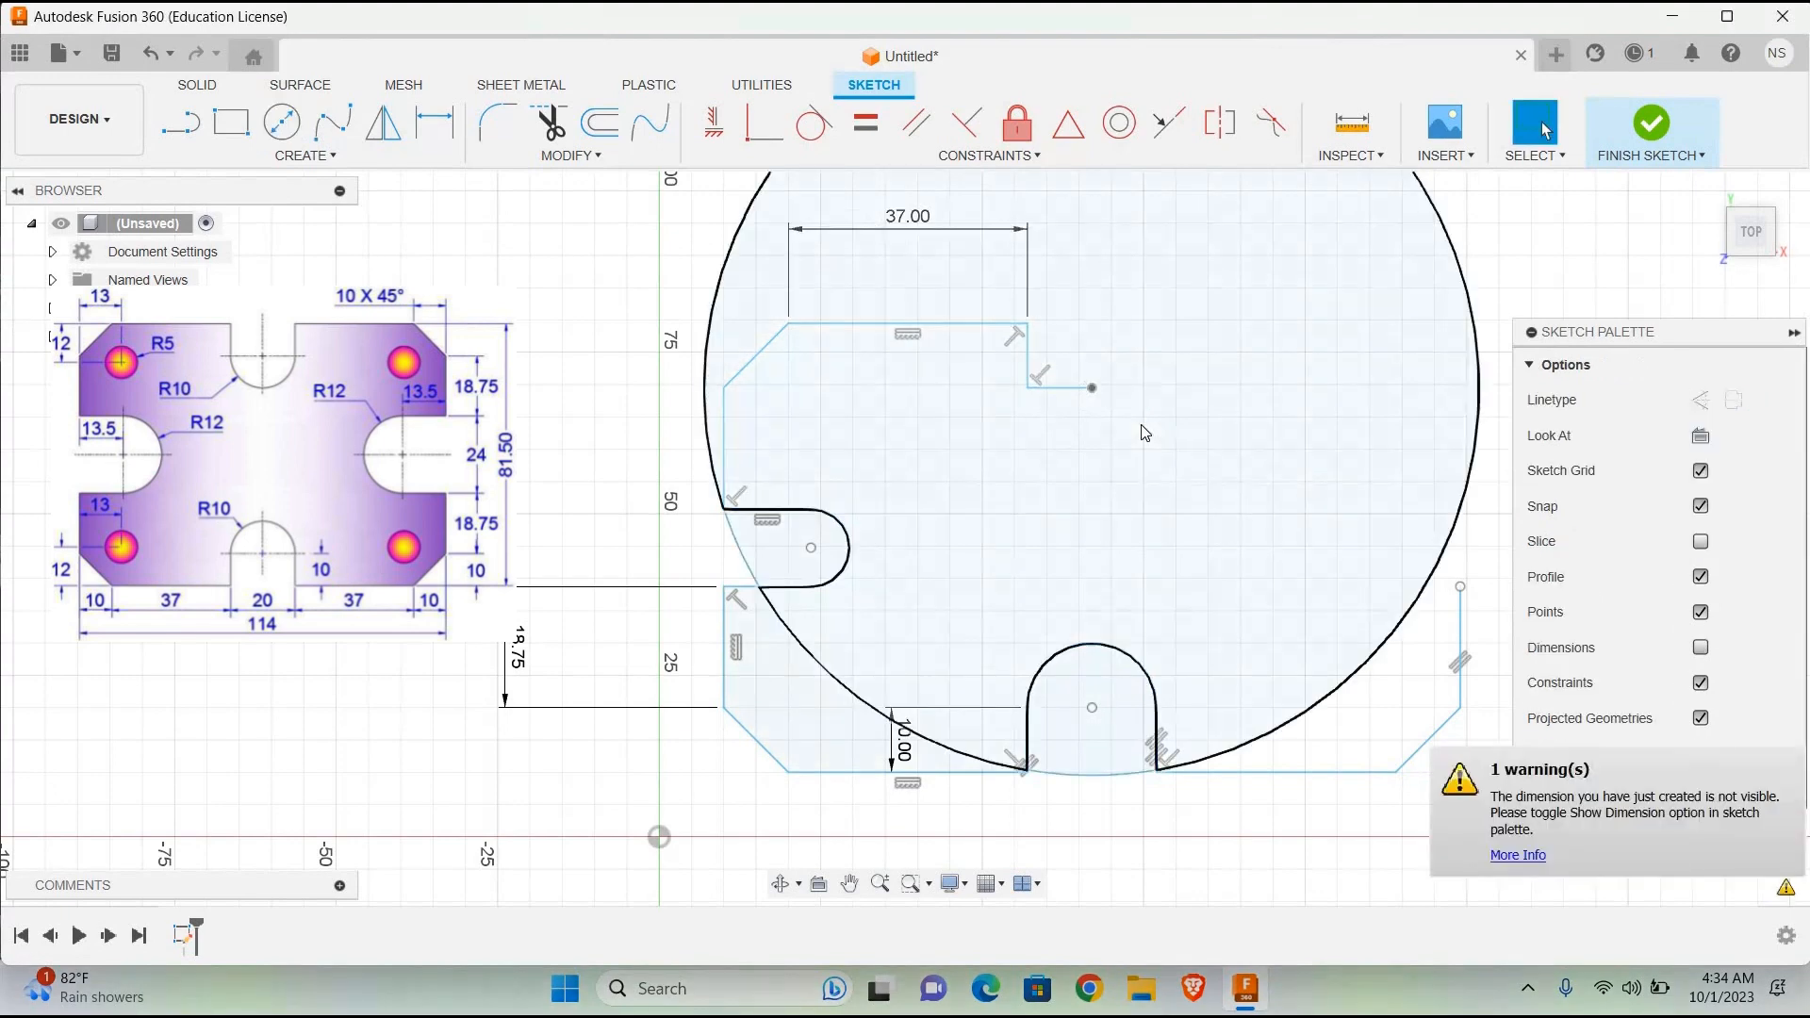
key("ctrl+z")
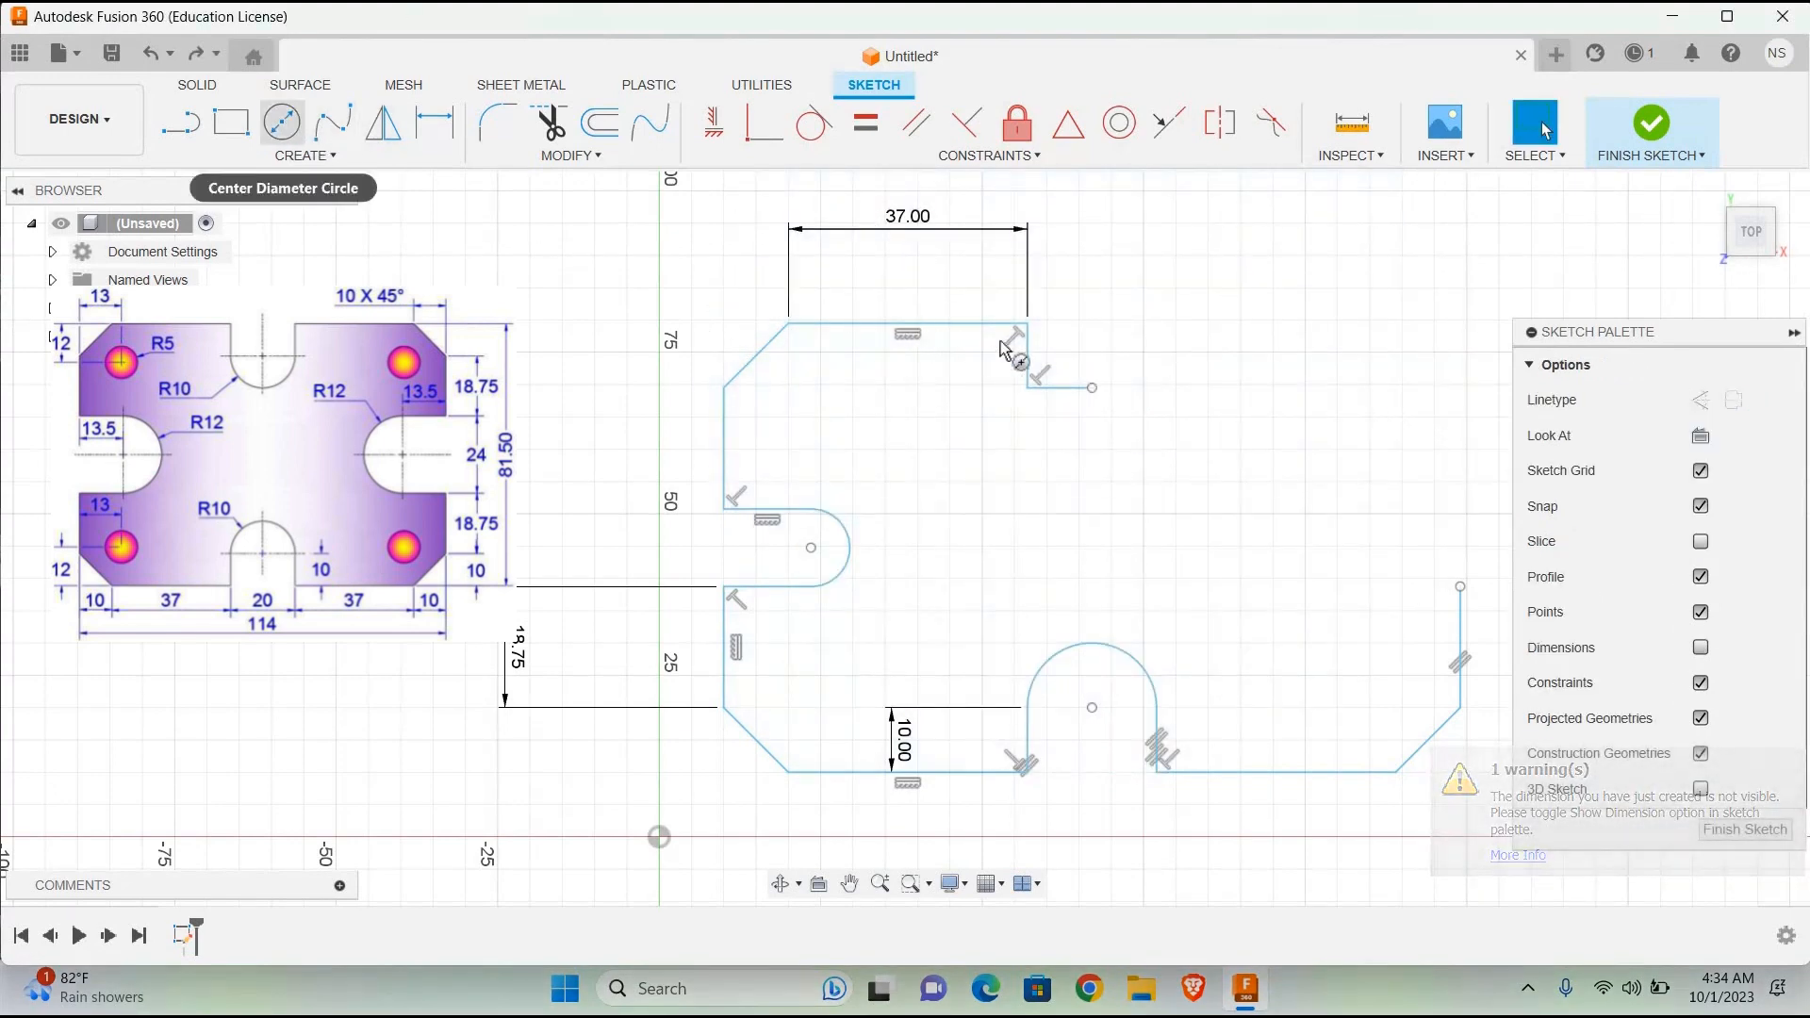
Step: Draw a 20 mm diameter circle centred on the free end of the upper slot's helper line
left_click(282, 122)
left_click(1091, 388)
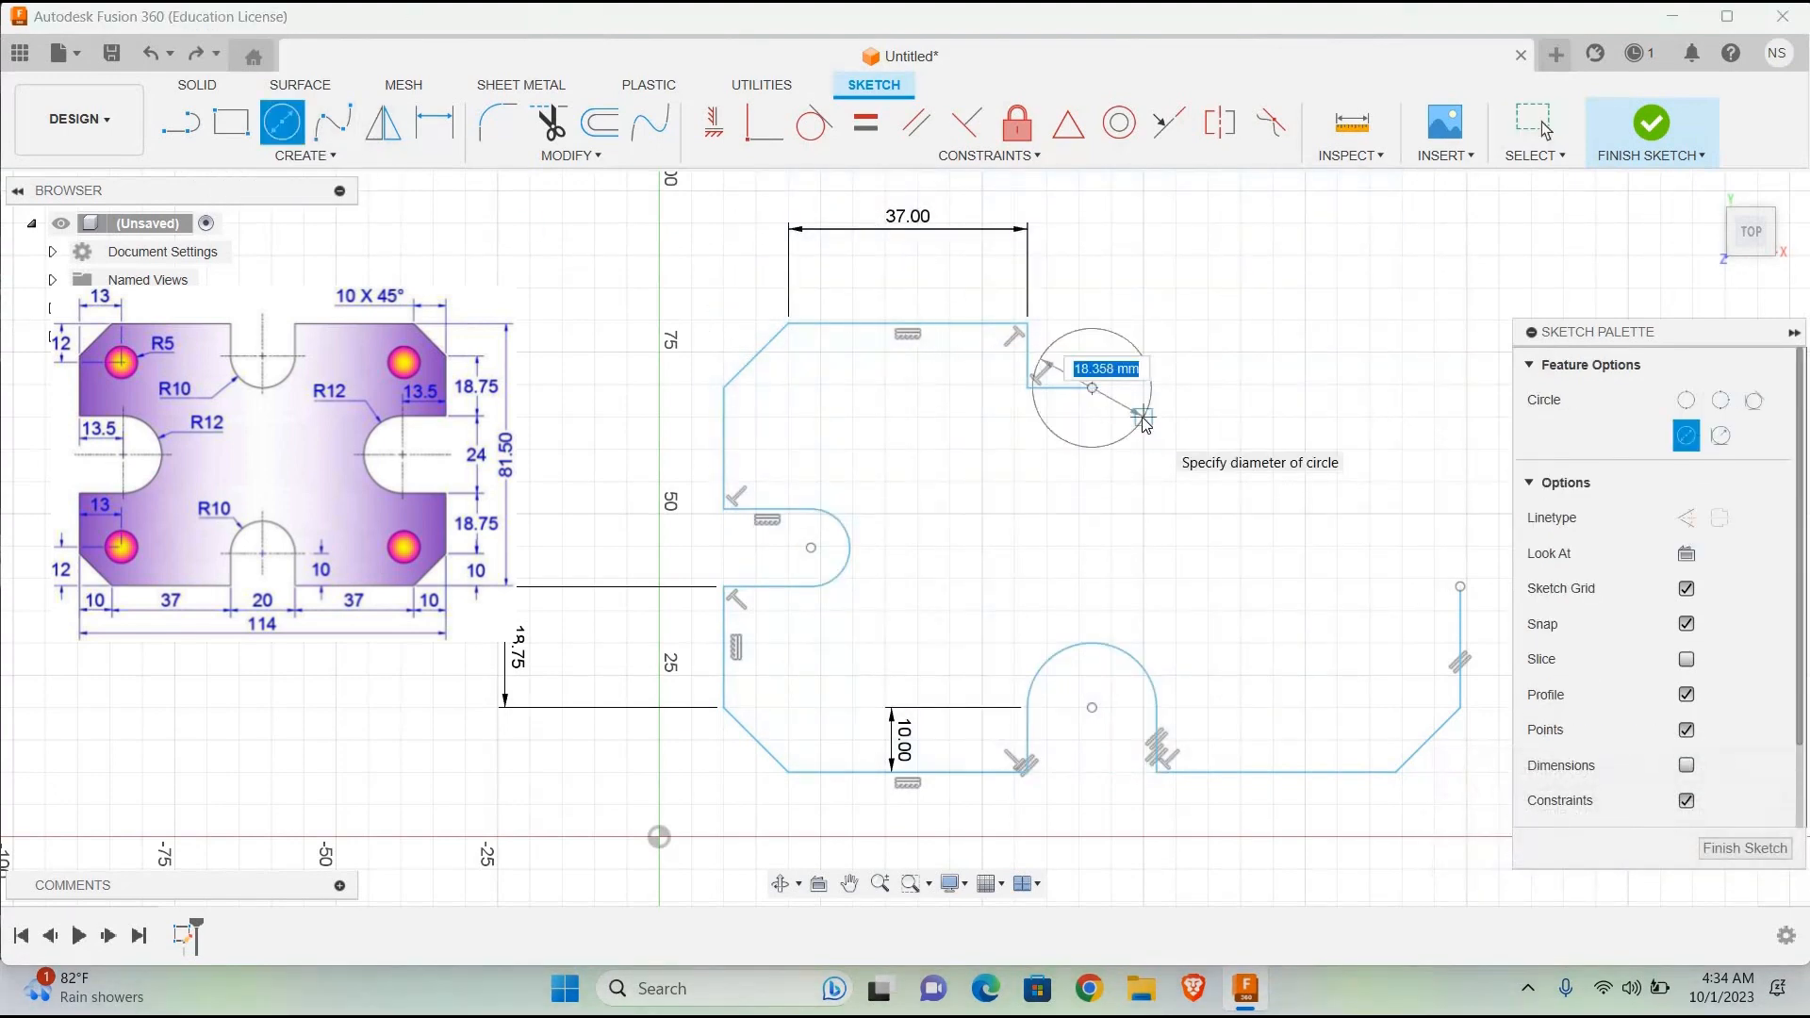
type("20")
key("Return")
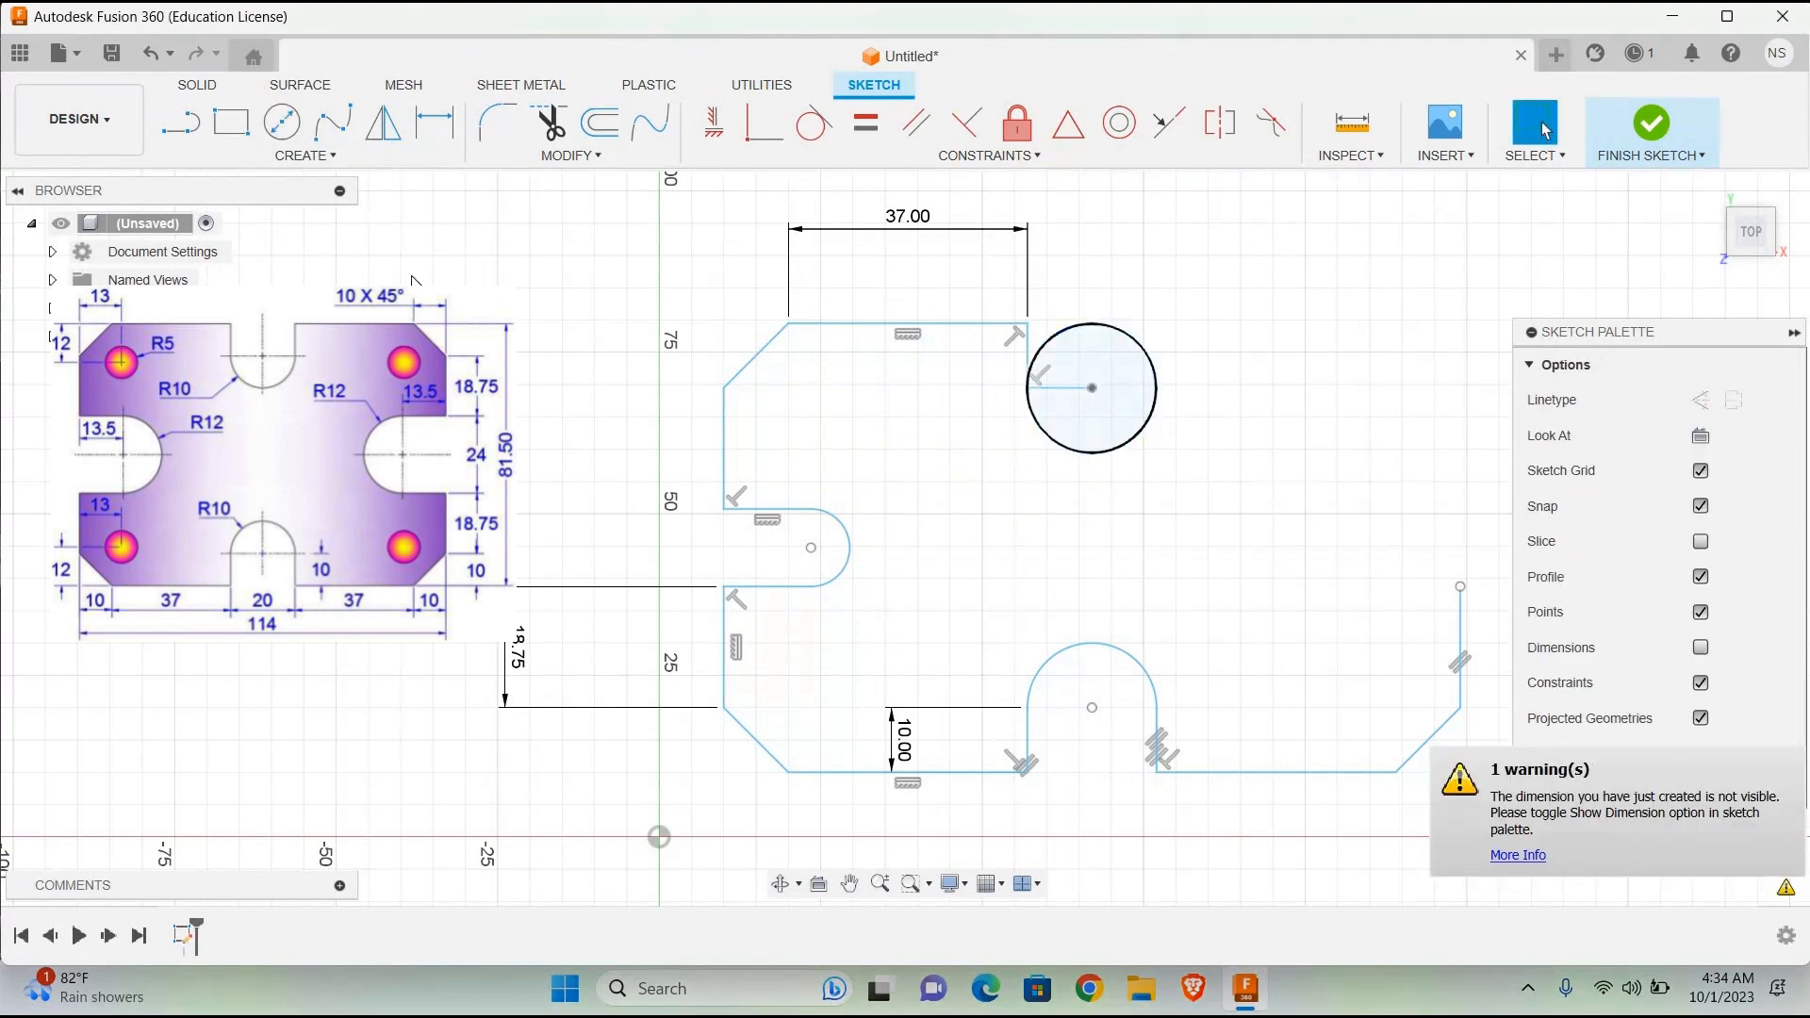
Step: Draw a 10 mm vertical line upward from the circle's right quadrant as the upper slot's right side
left_click(180, 122)
left_click(1155, 387)
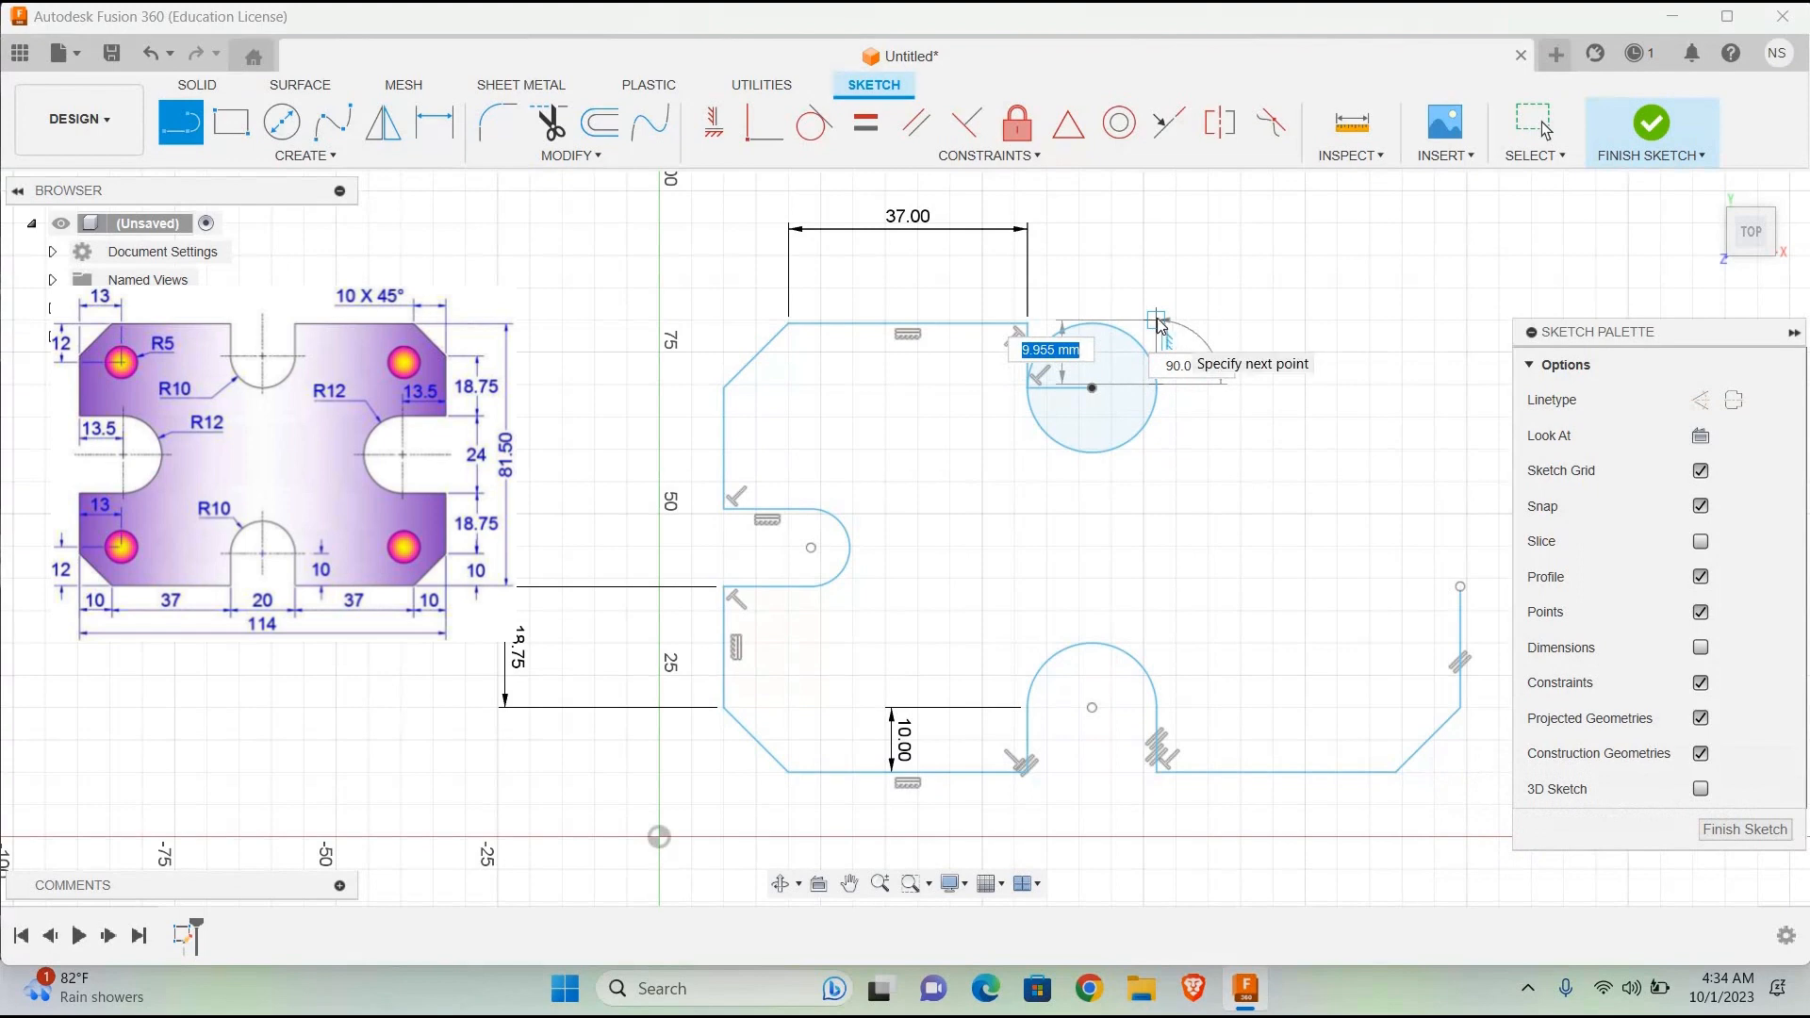
type("10")
key("Return")
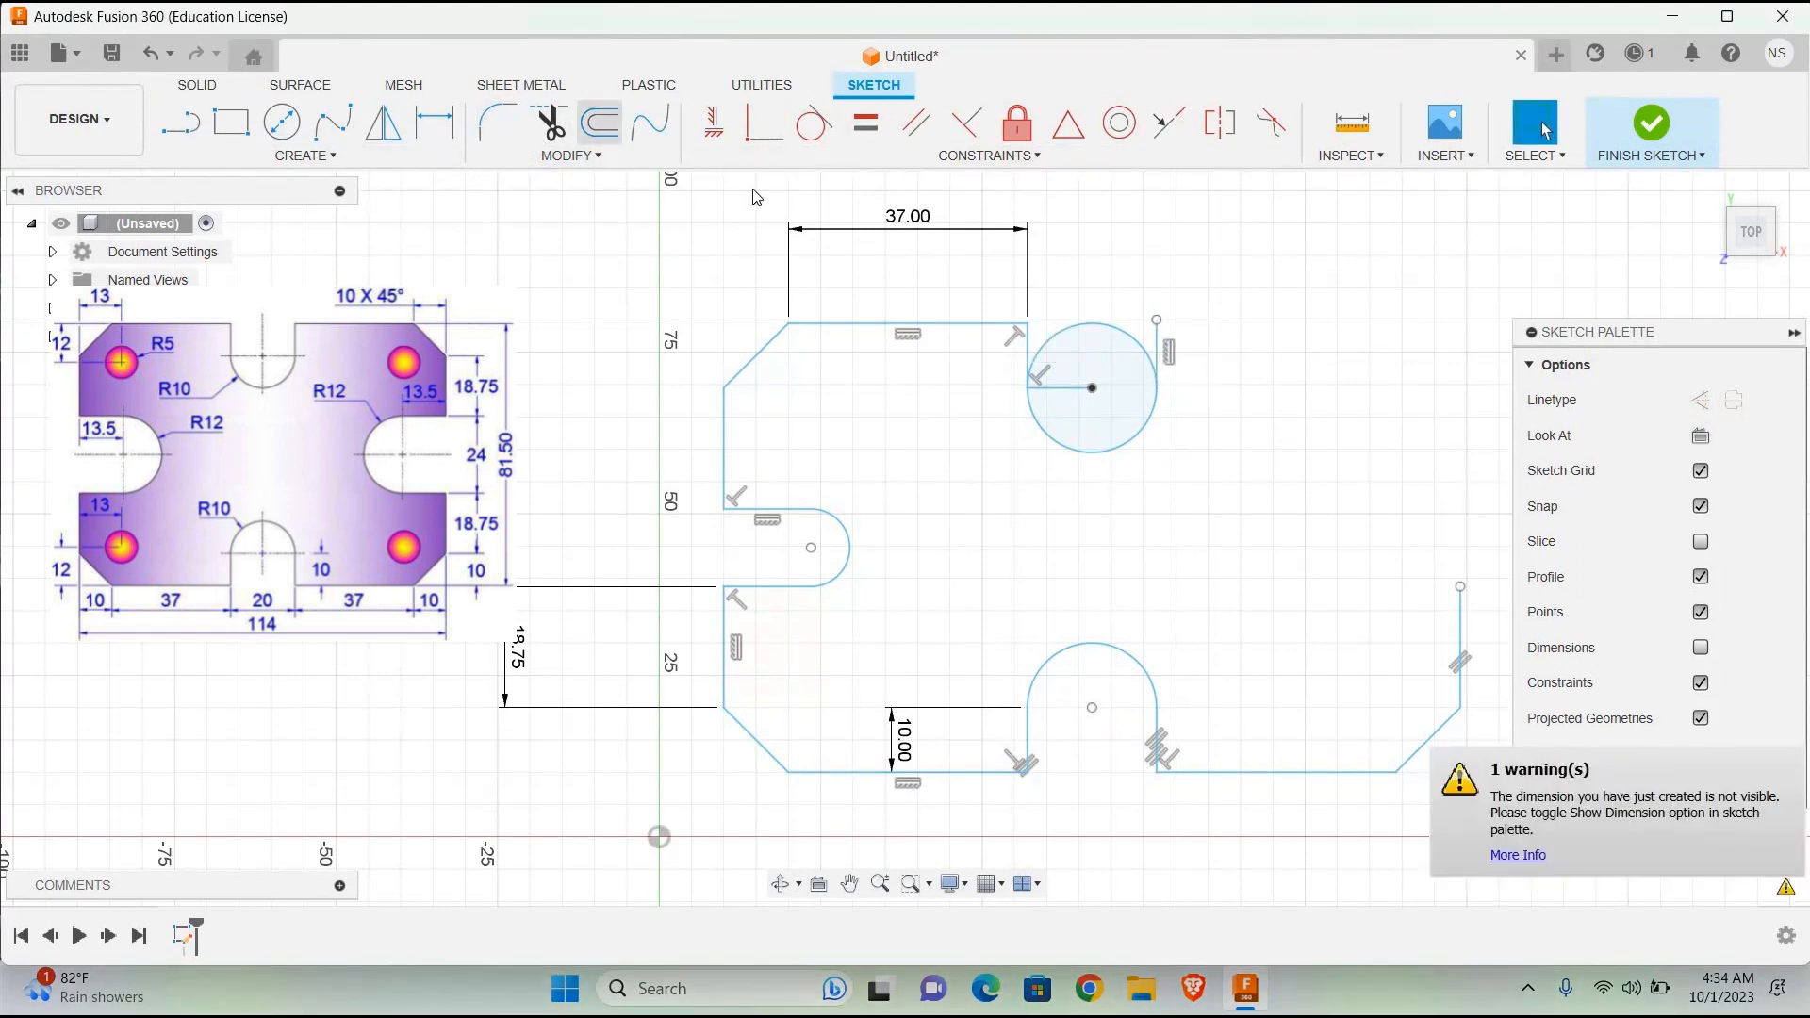
Step: Trim away the upper half of the 20 mm circle and the horizontal helper line inside the upper slot
left_click(549, 122)
left_click(1082, 337)
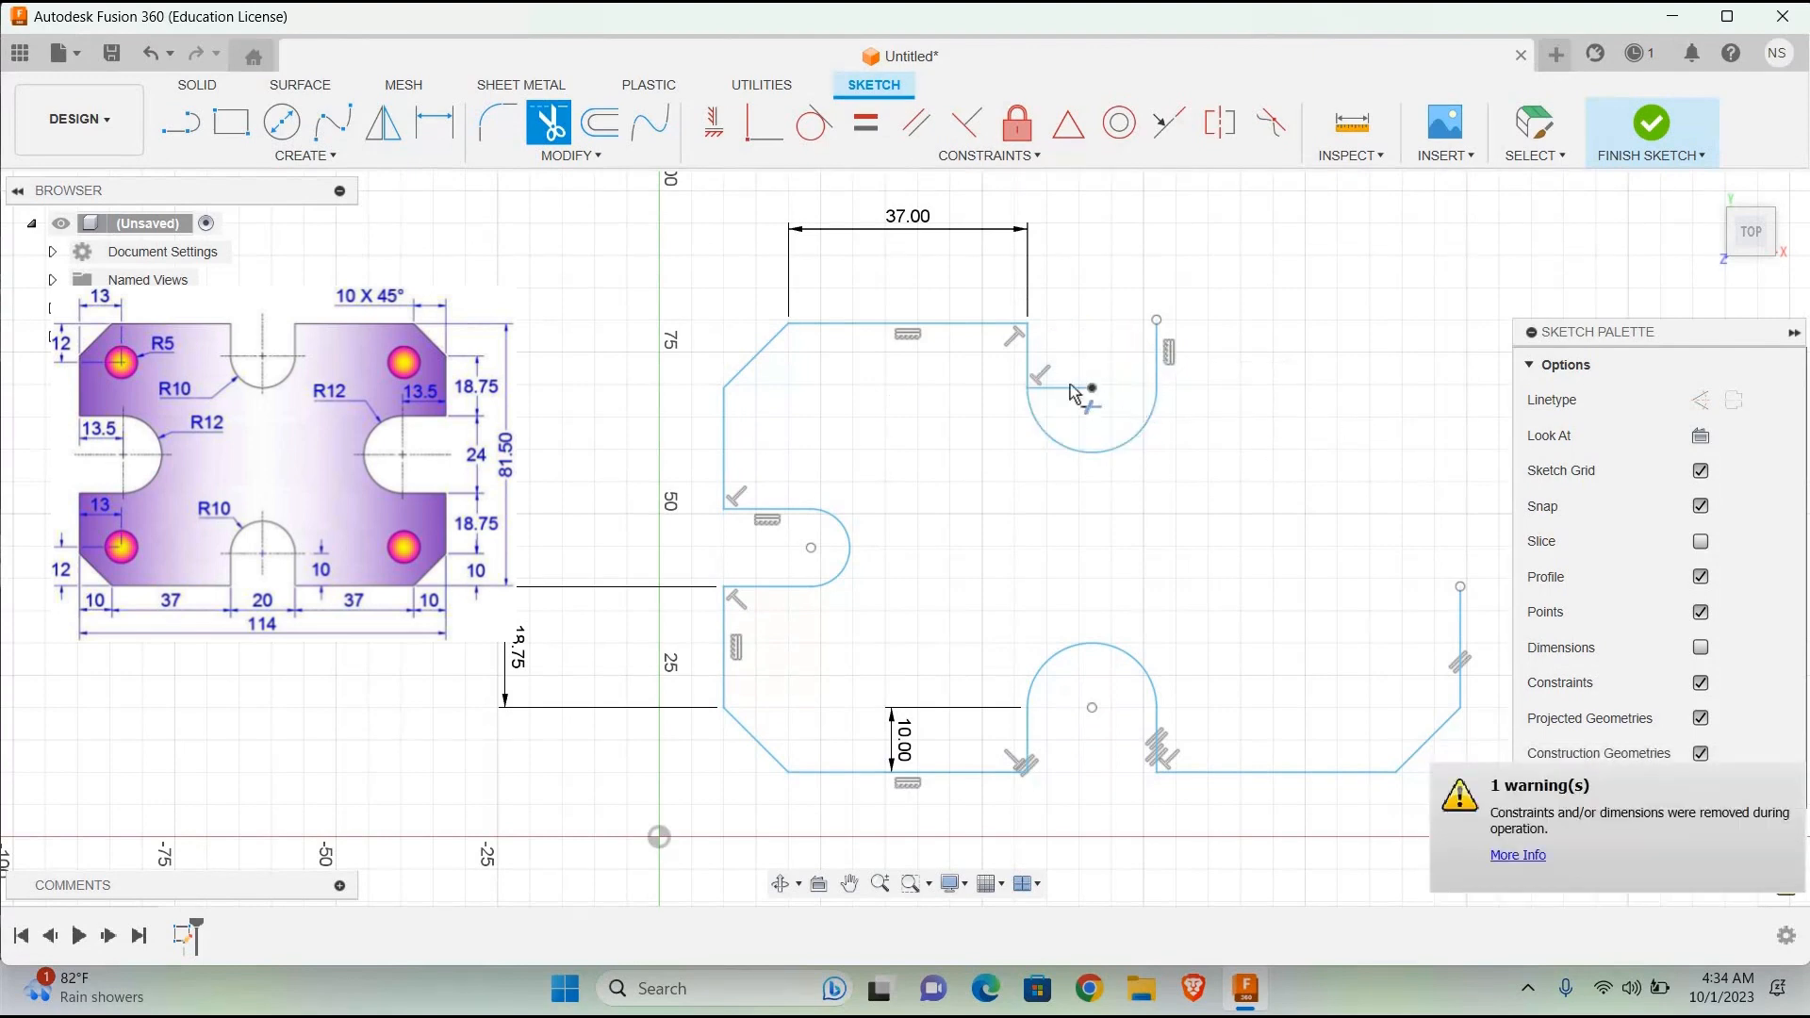
left_click(1115, 400)
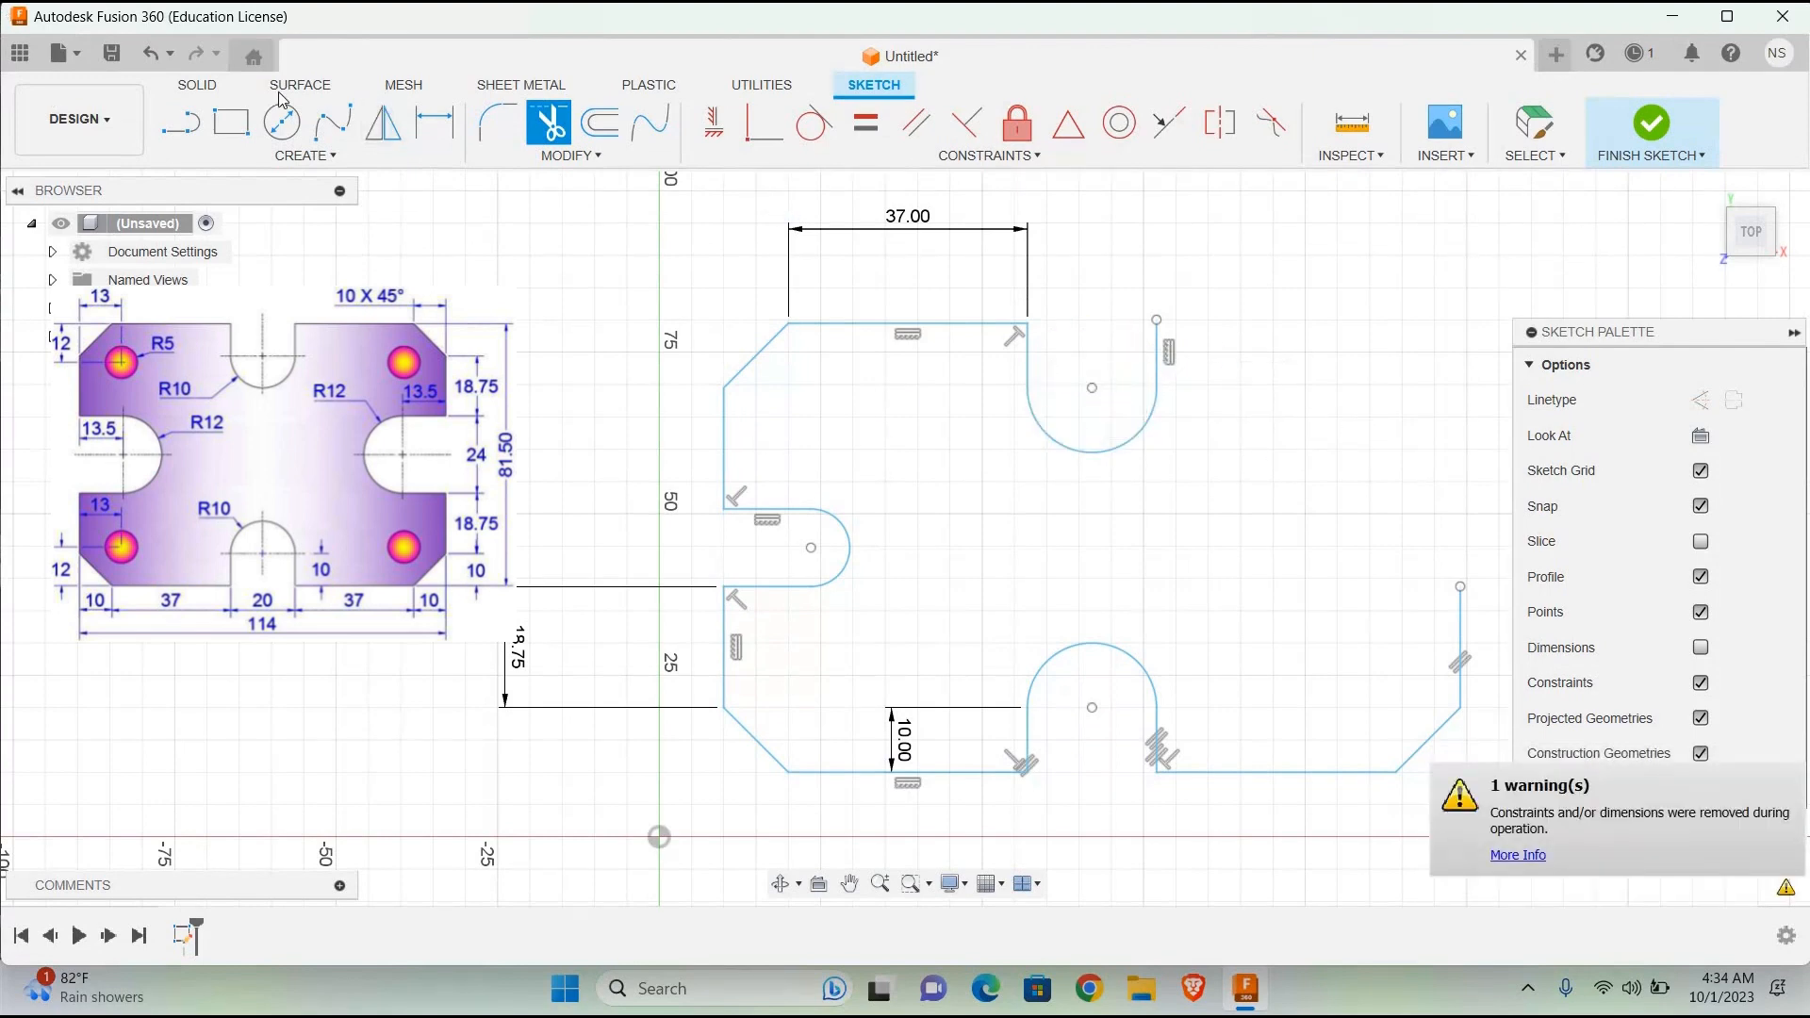
Step: Draw a 37 mm horizontal top edge line outward from the upper slot's right side, and briefly show the sketch dimensions before hiding them
left_click(186, 118)
left_click(1156, 319)
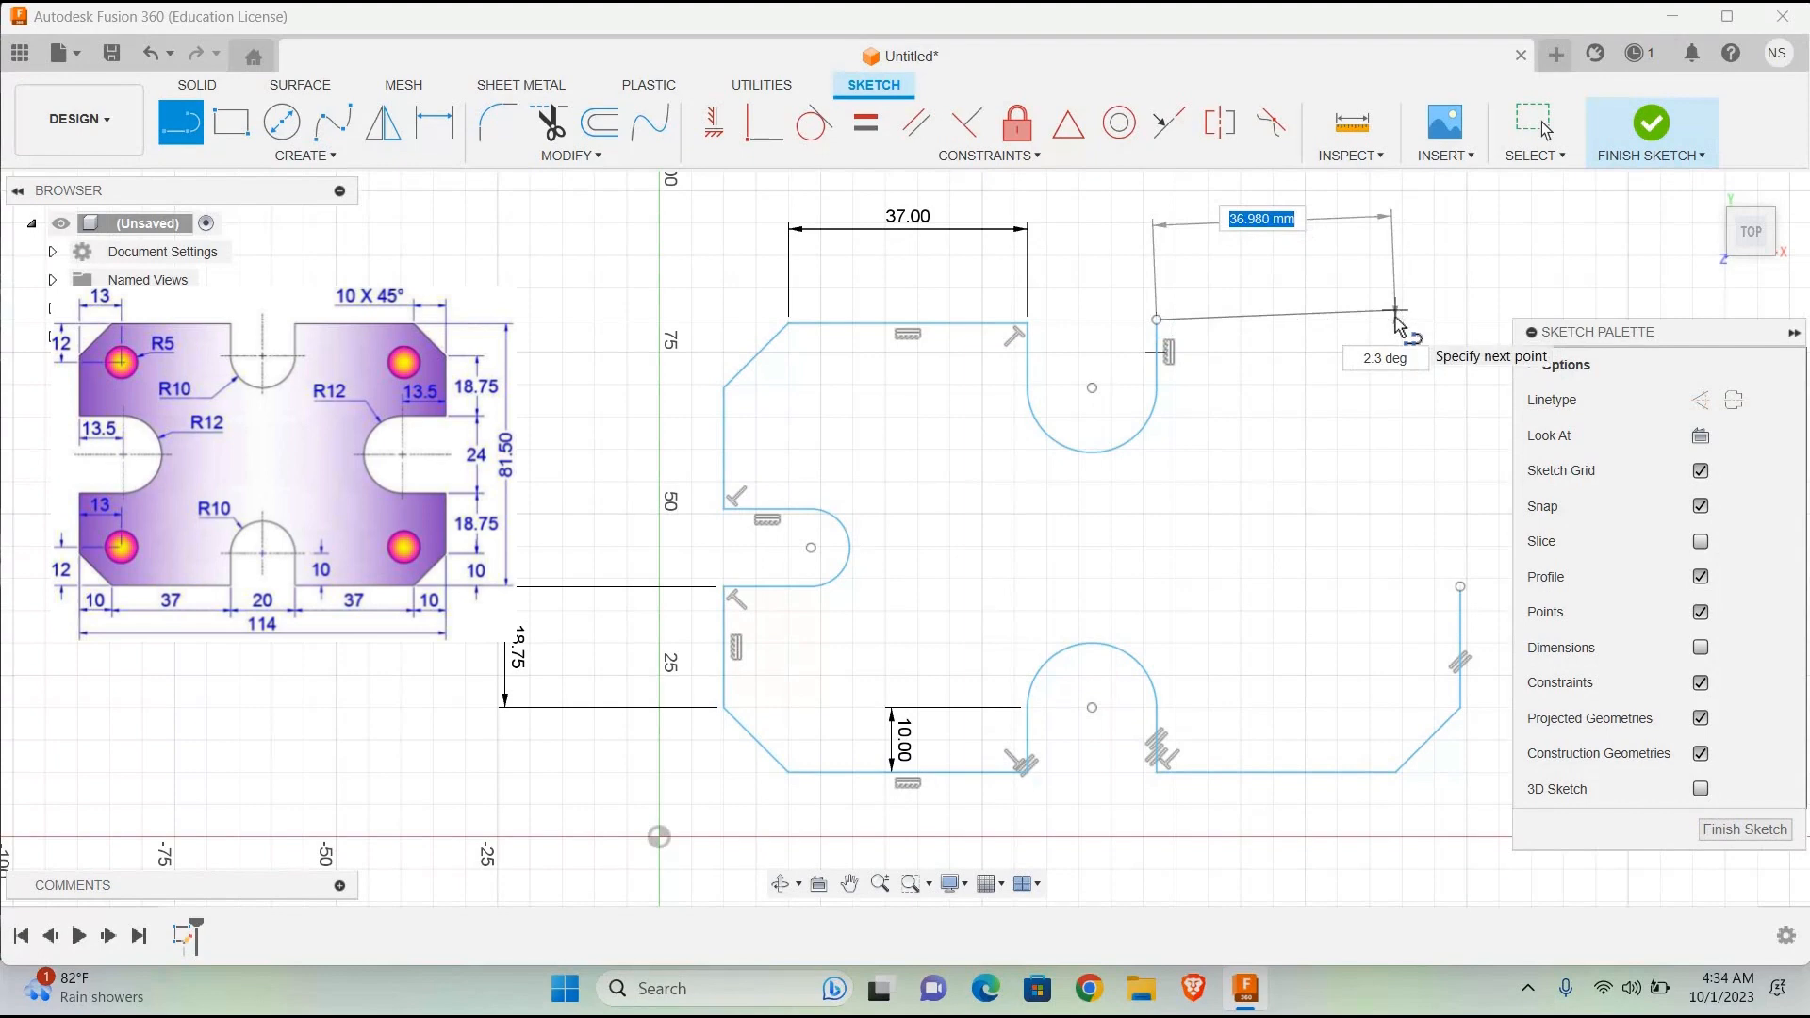
type("73")
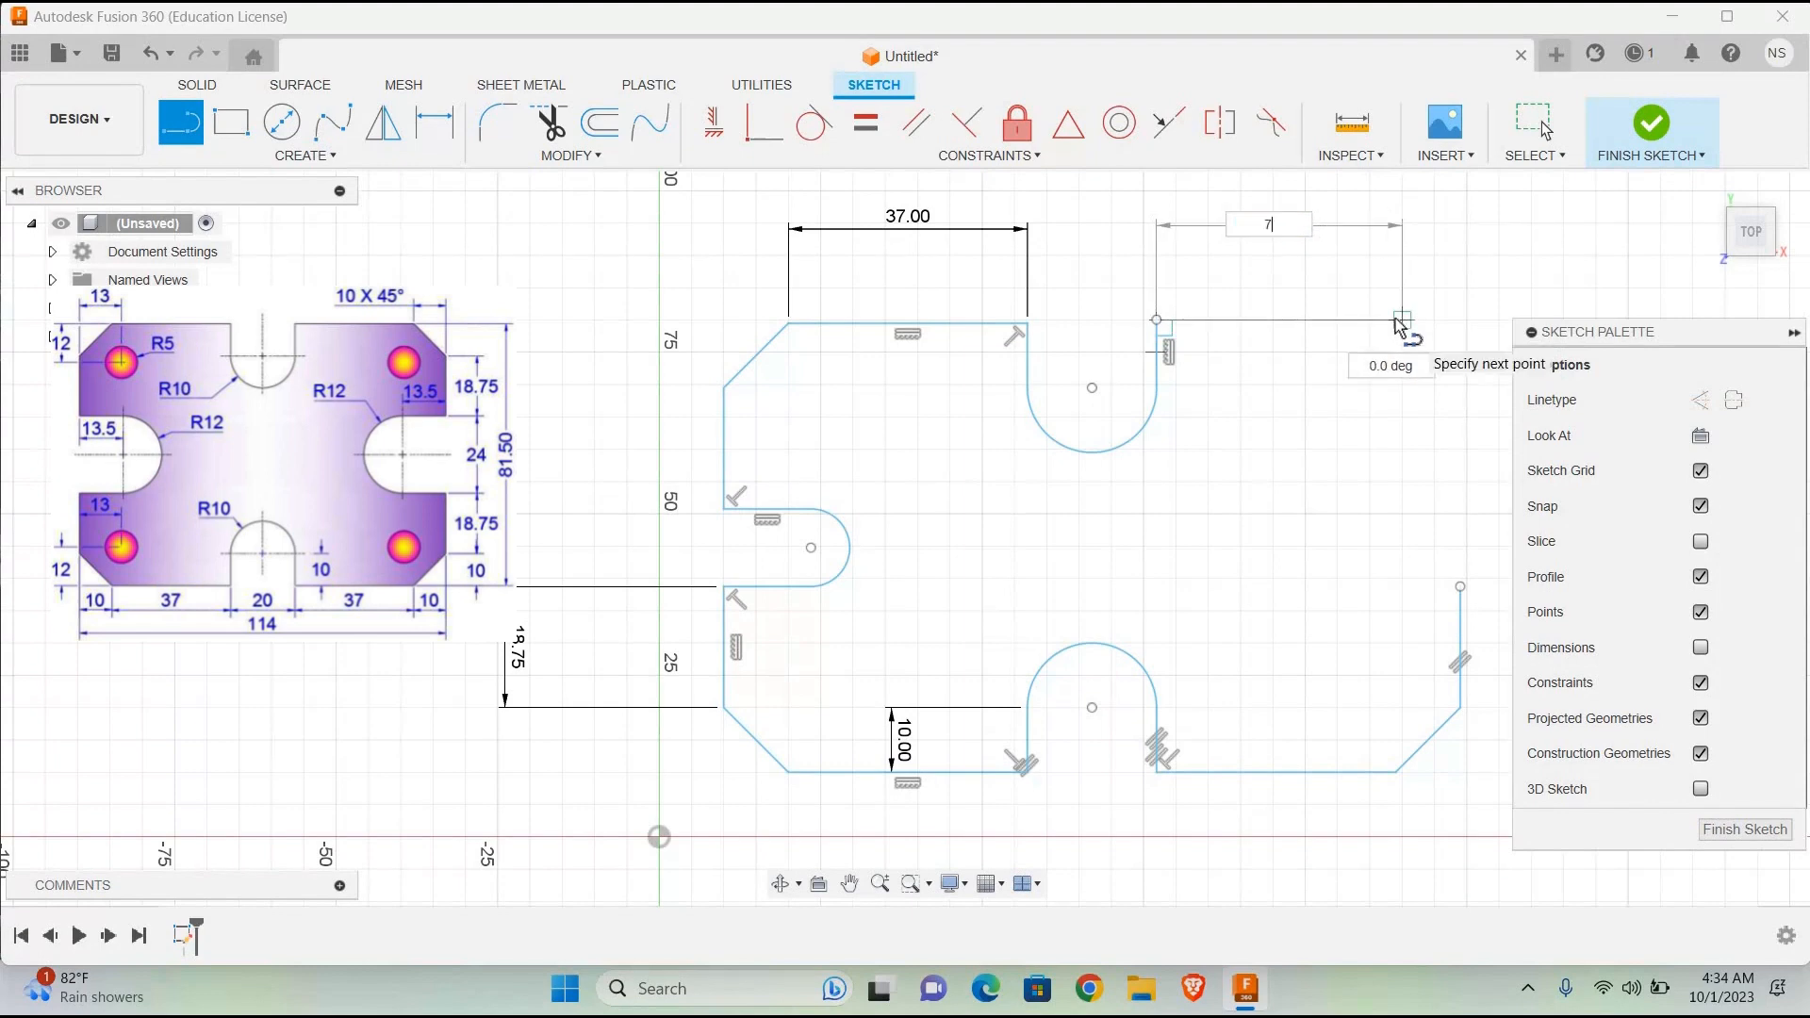
key("Tab")
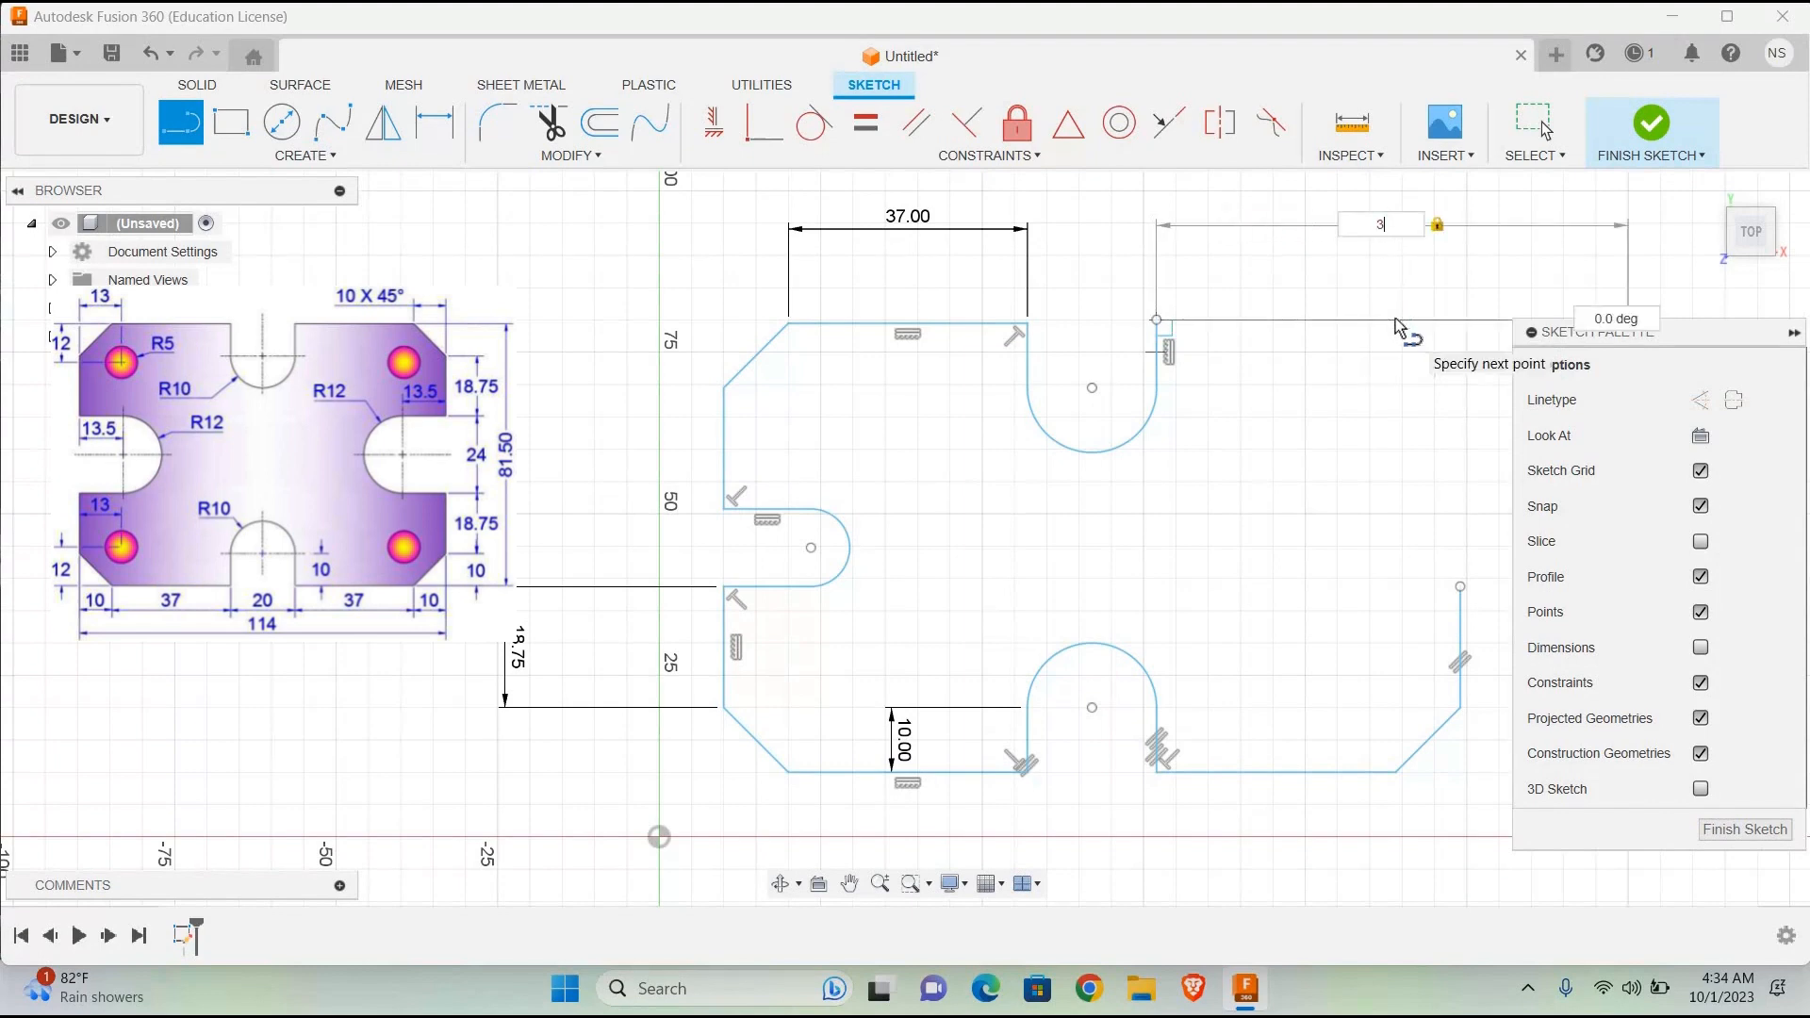
type("7")
key("Return")
key("Escape")
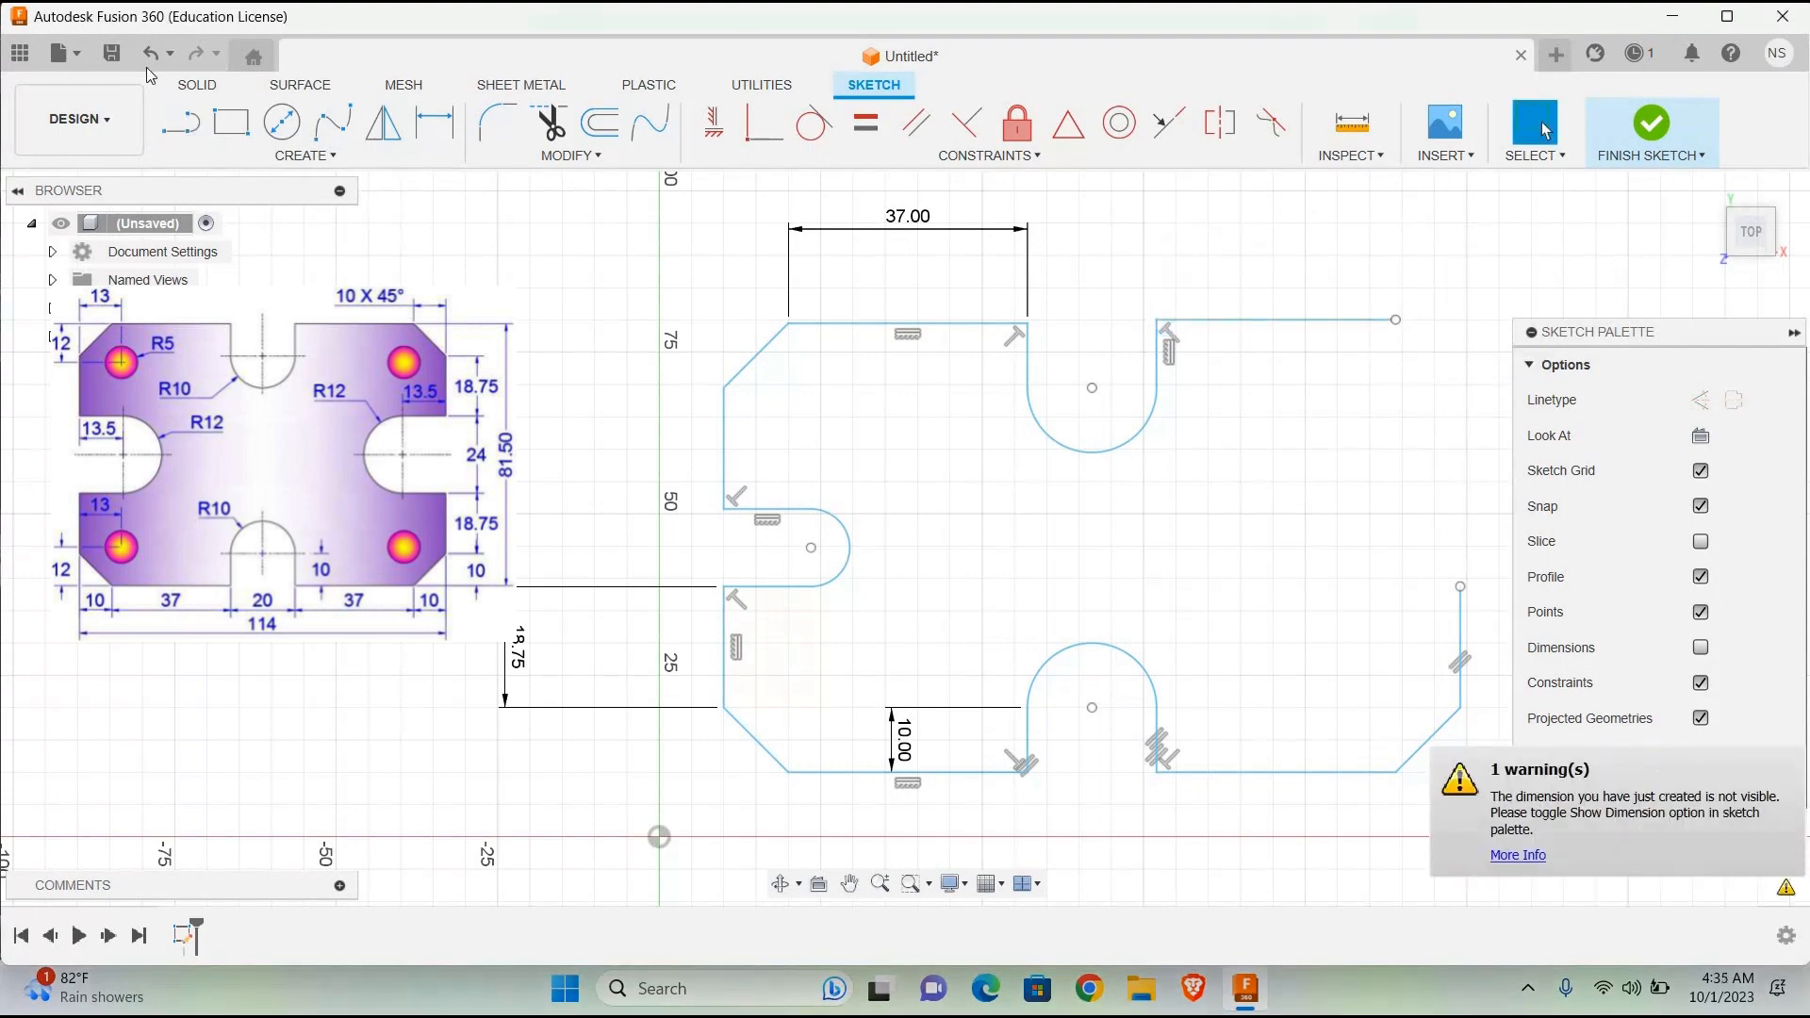
left_click(1701, 648)
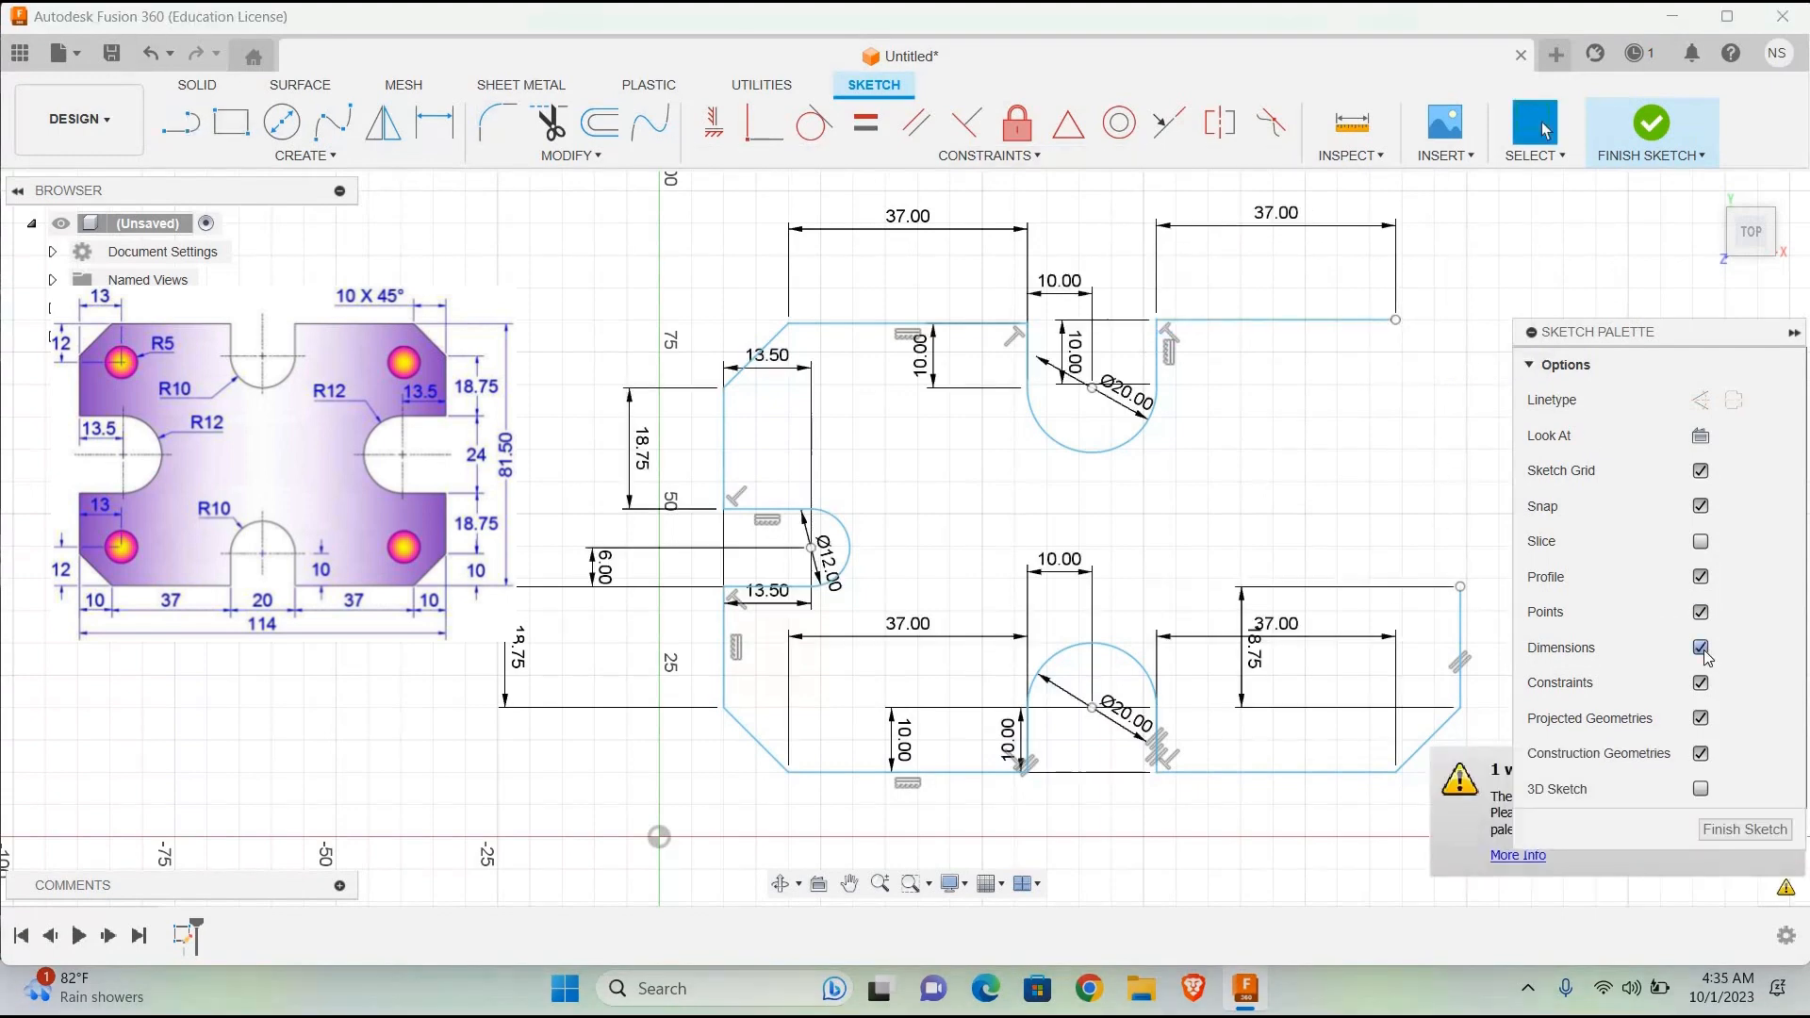
left_click(1701, 648)
key("l")
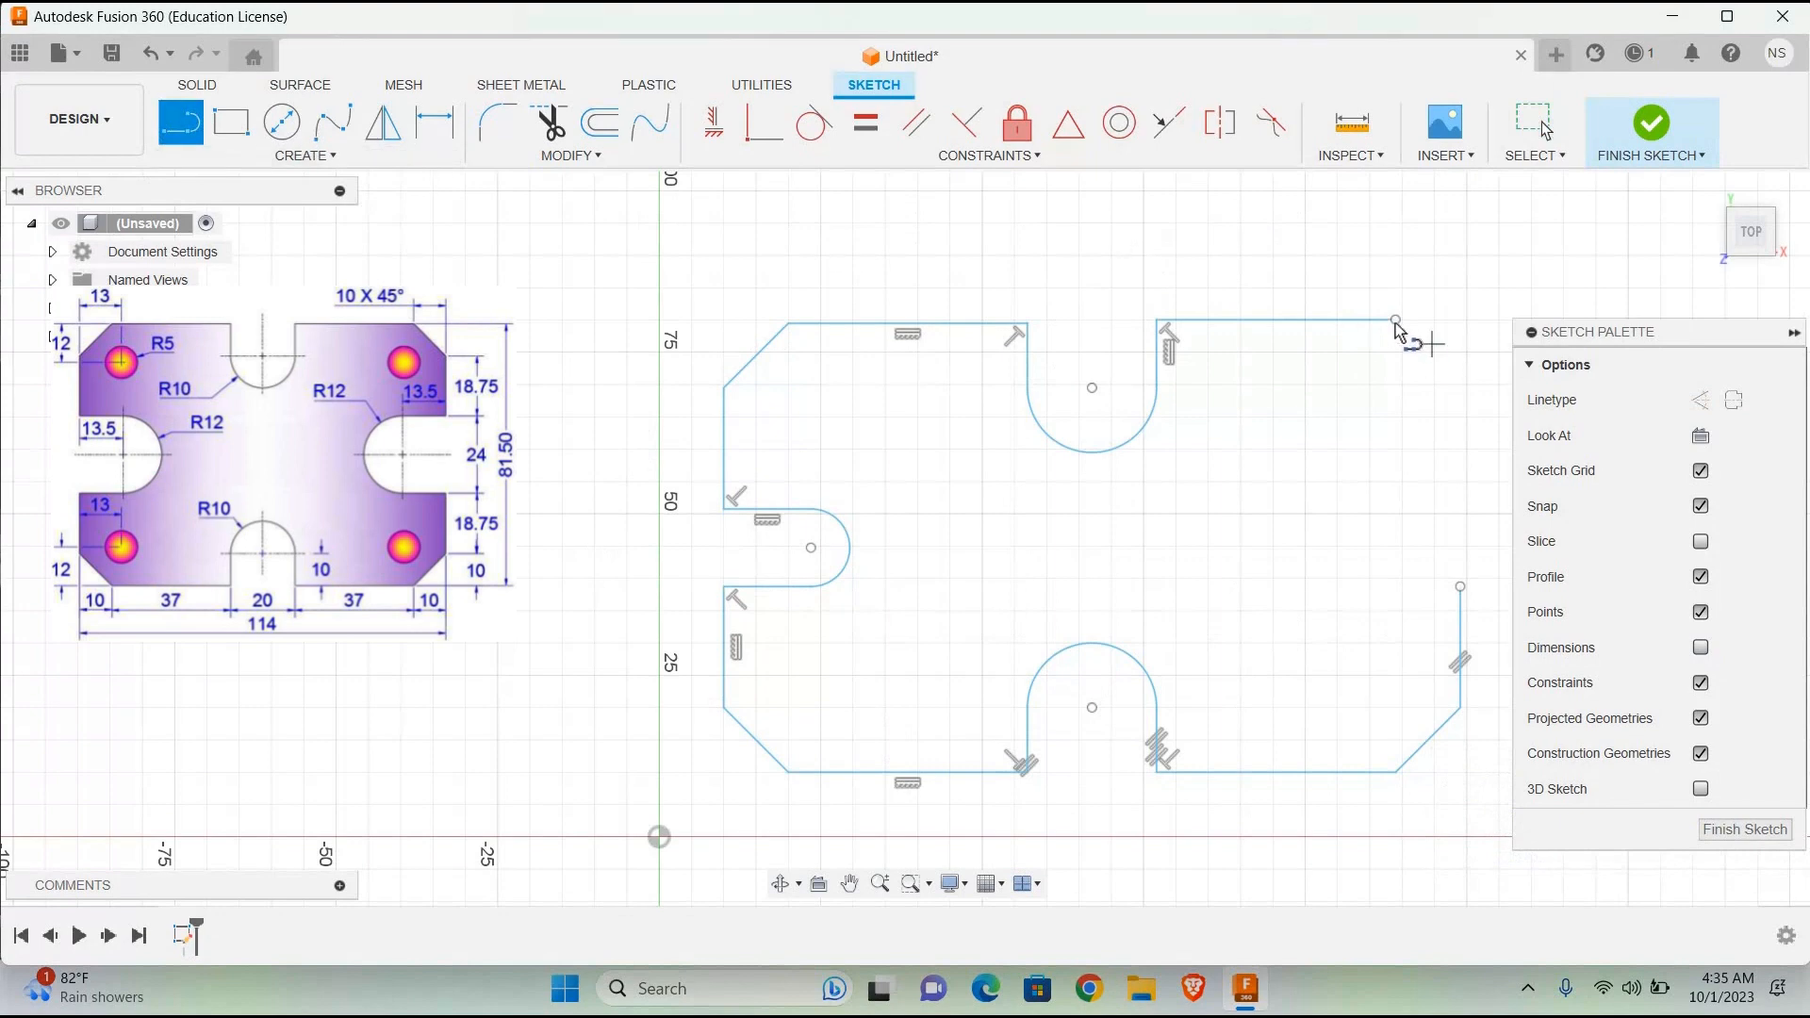
left_click(1395, 319)
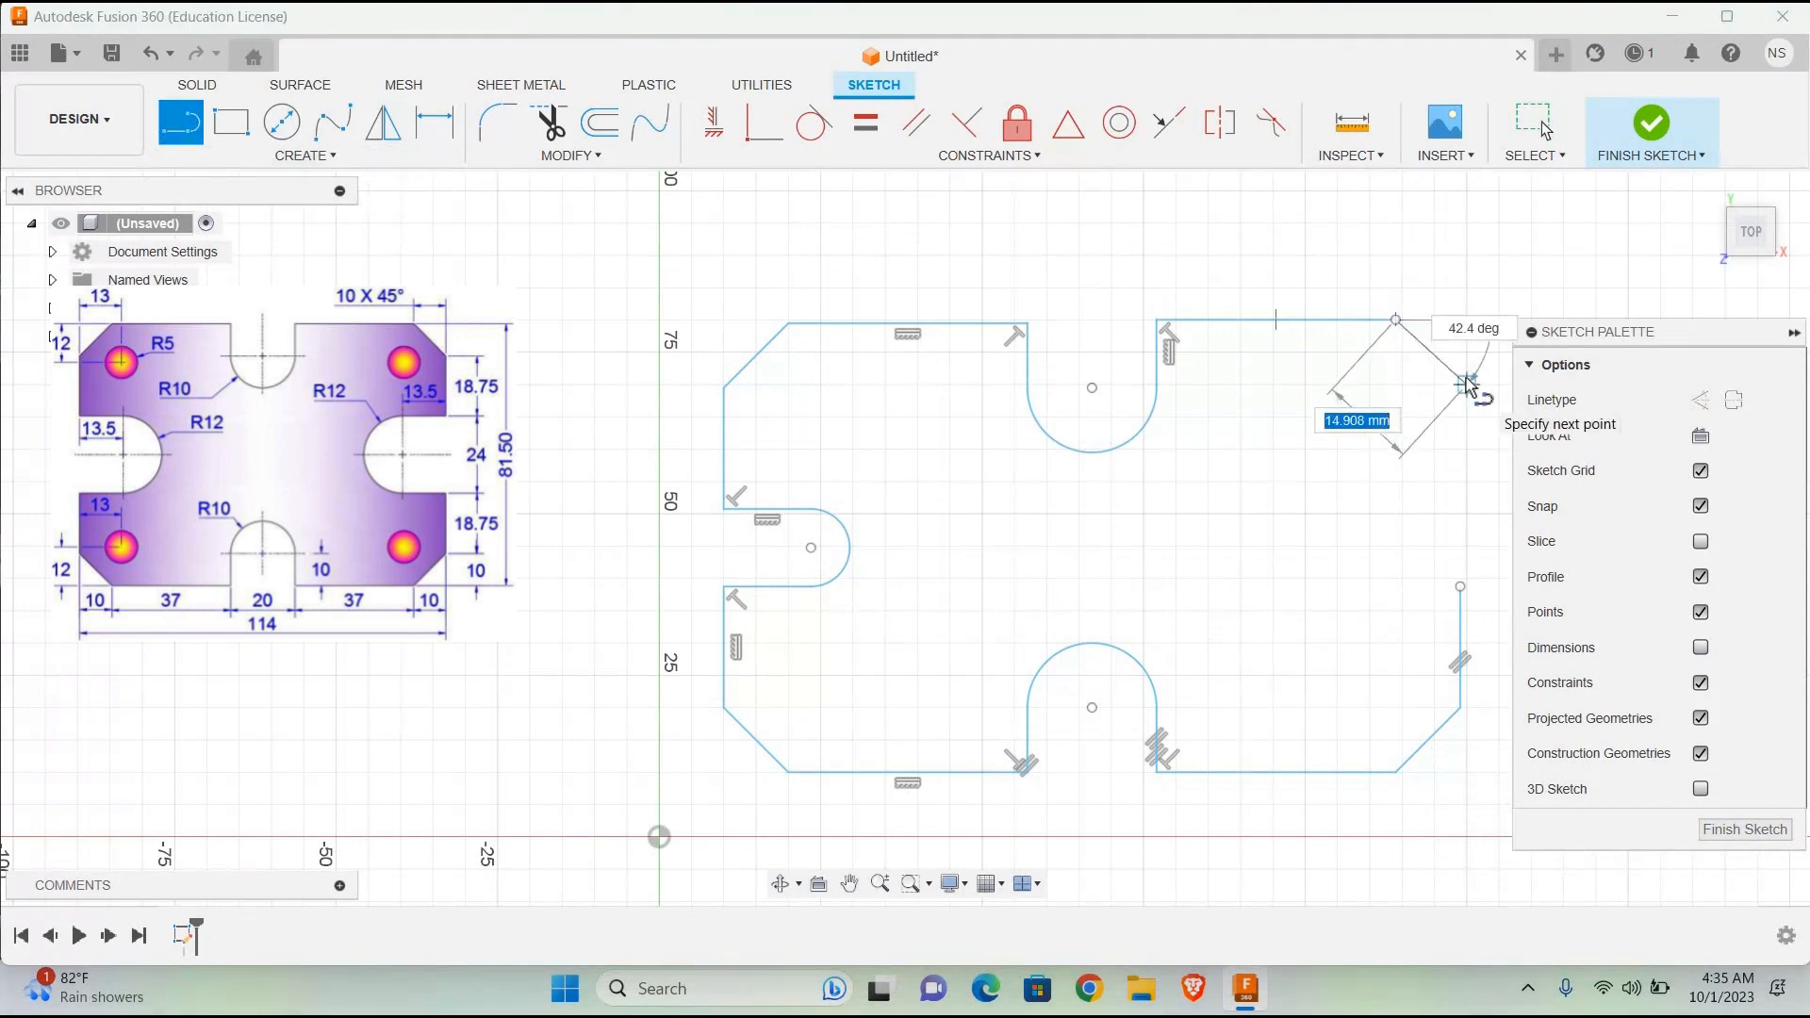
type("10")
key("Tab")
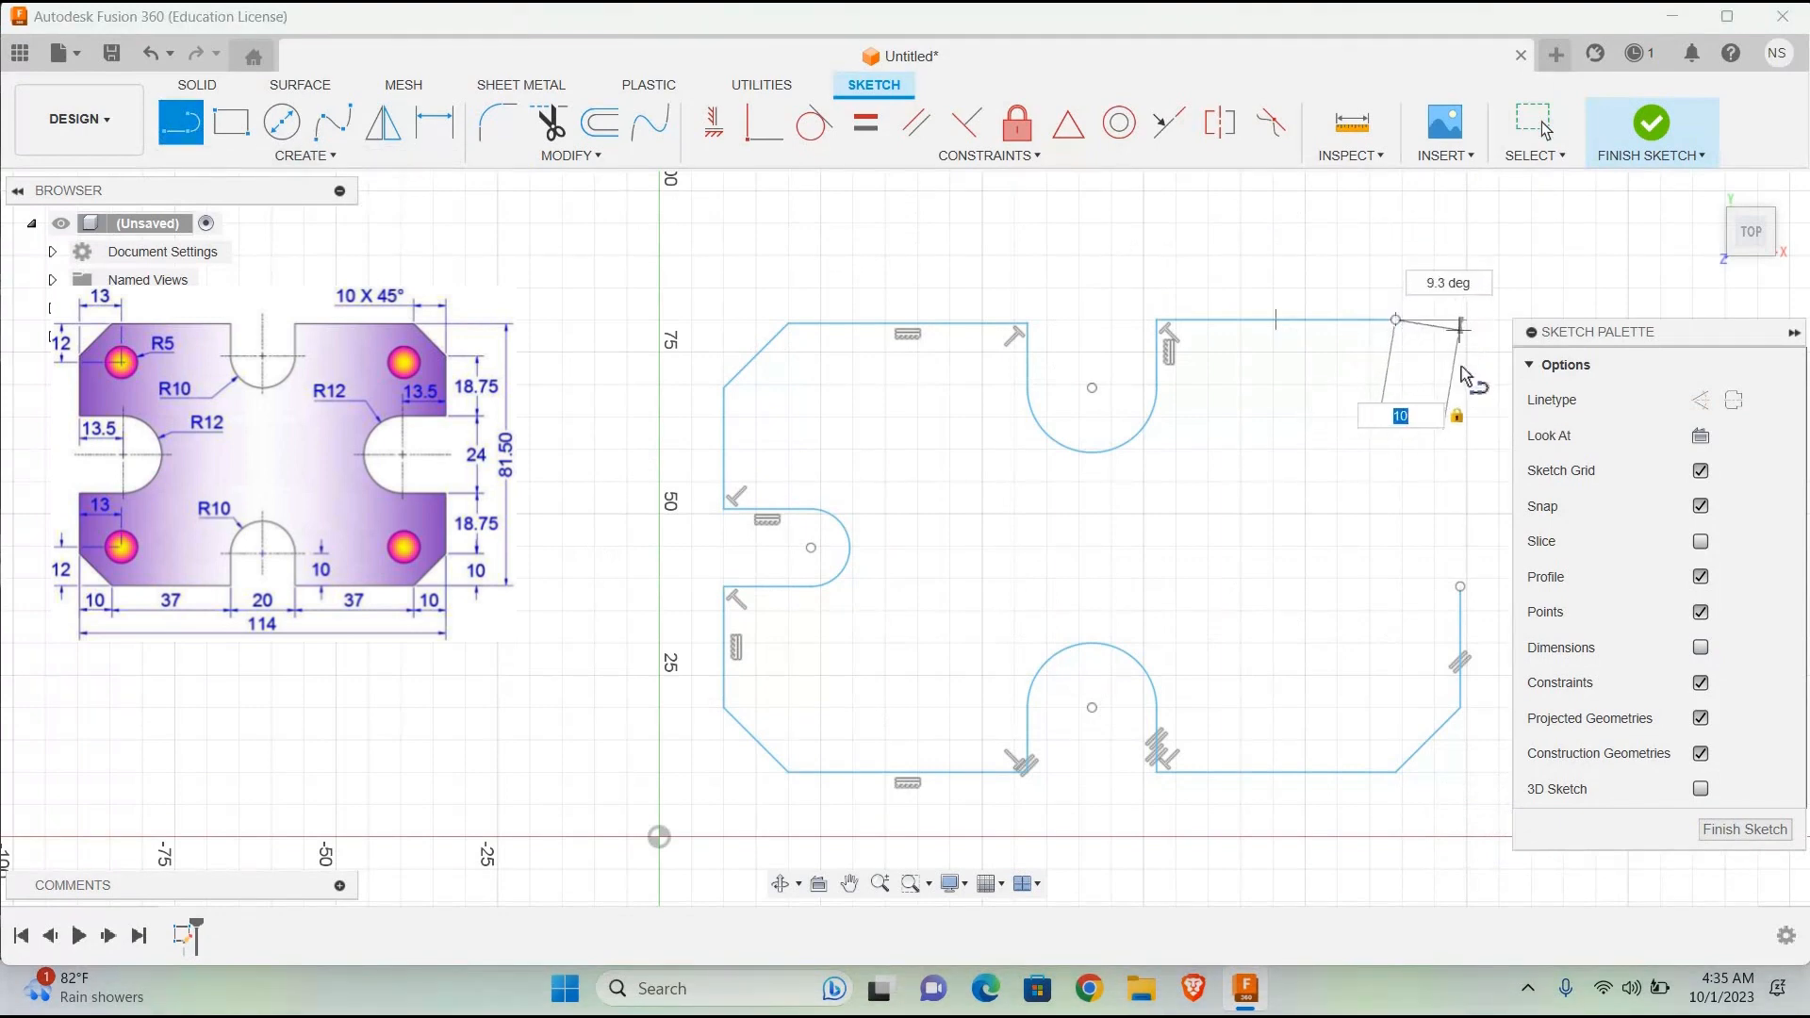
key("Tab")
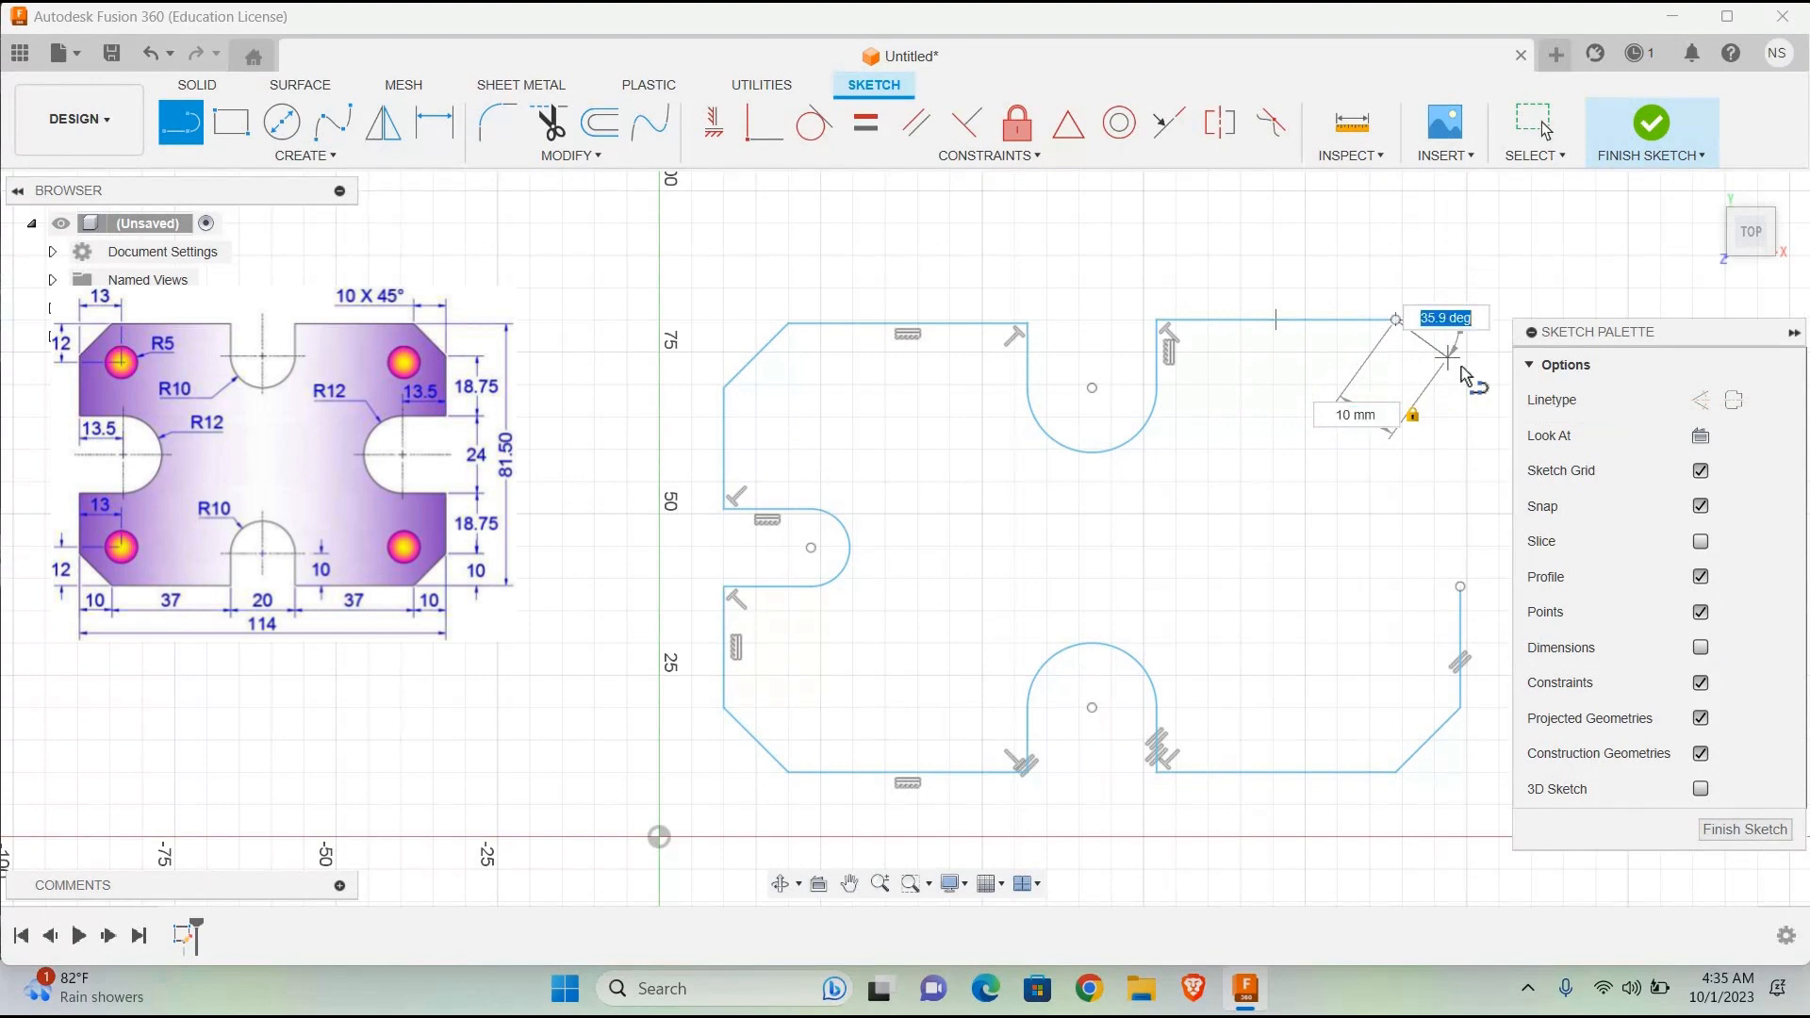
type("45")
key("Tab")
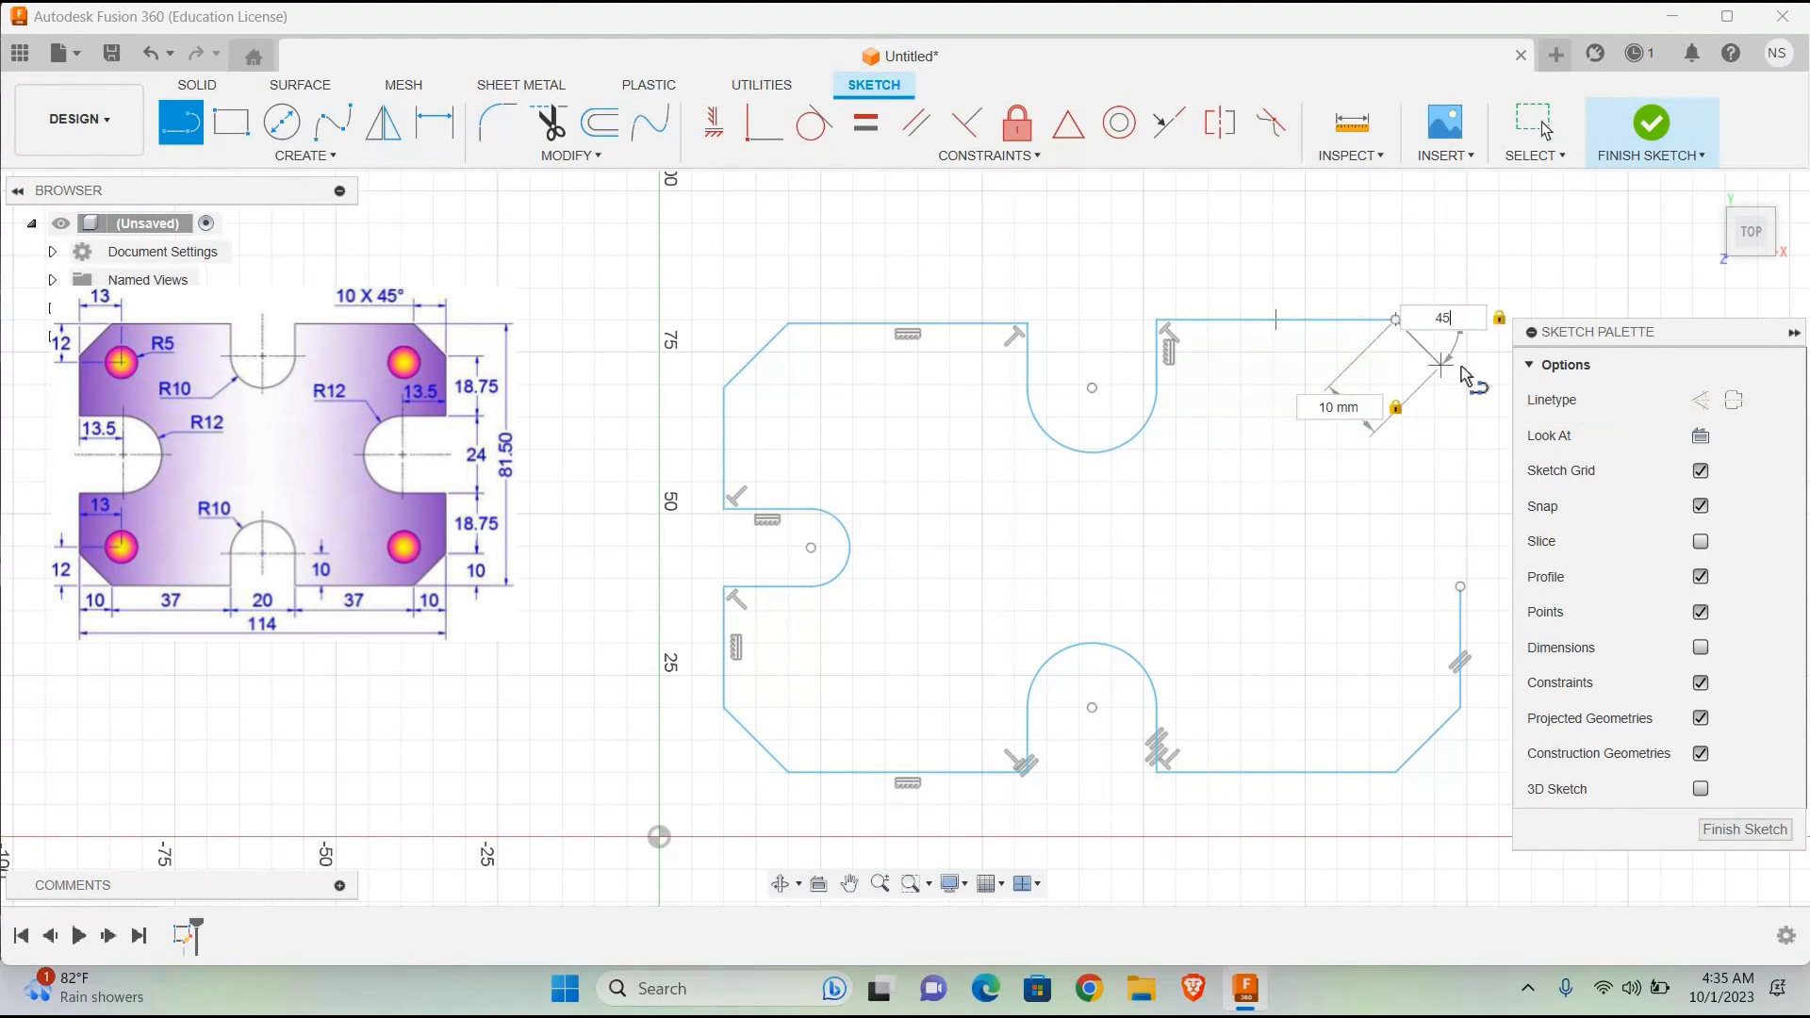
key("ctrl+z")
key("Escape")
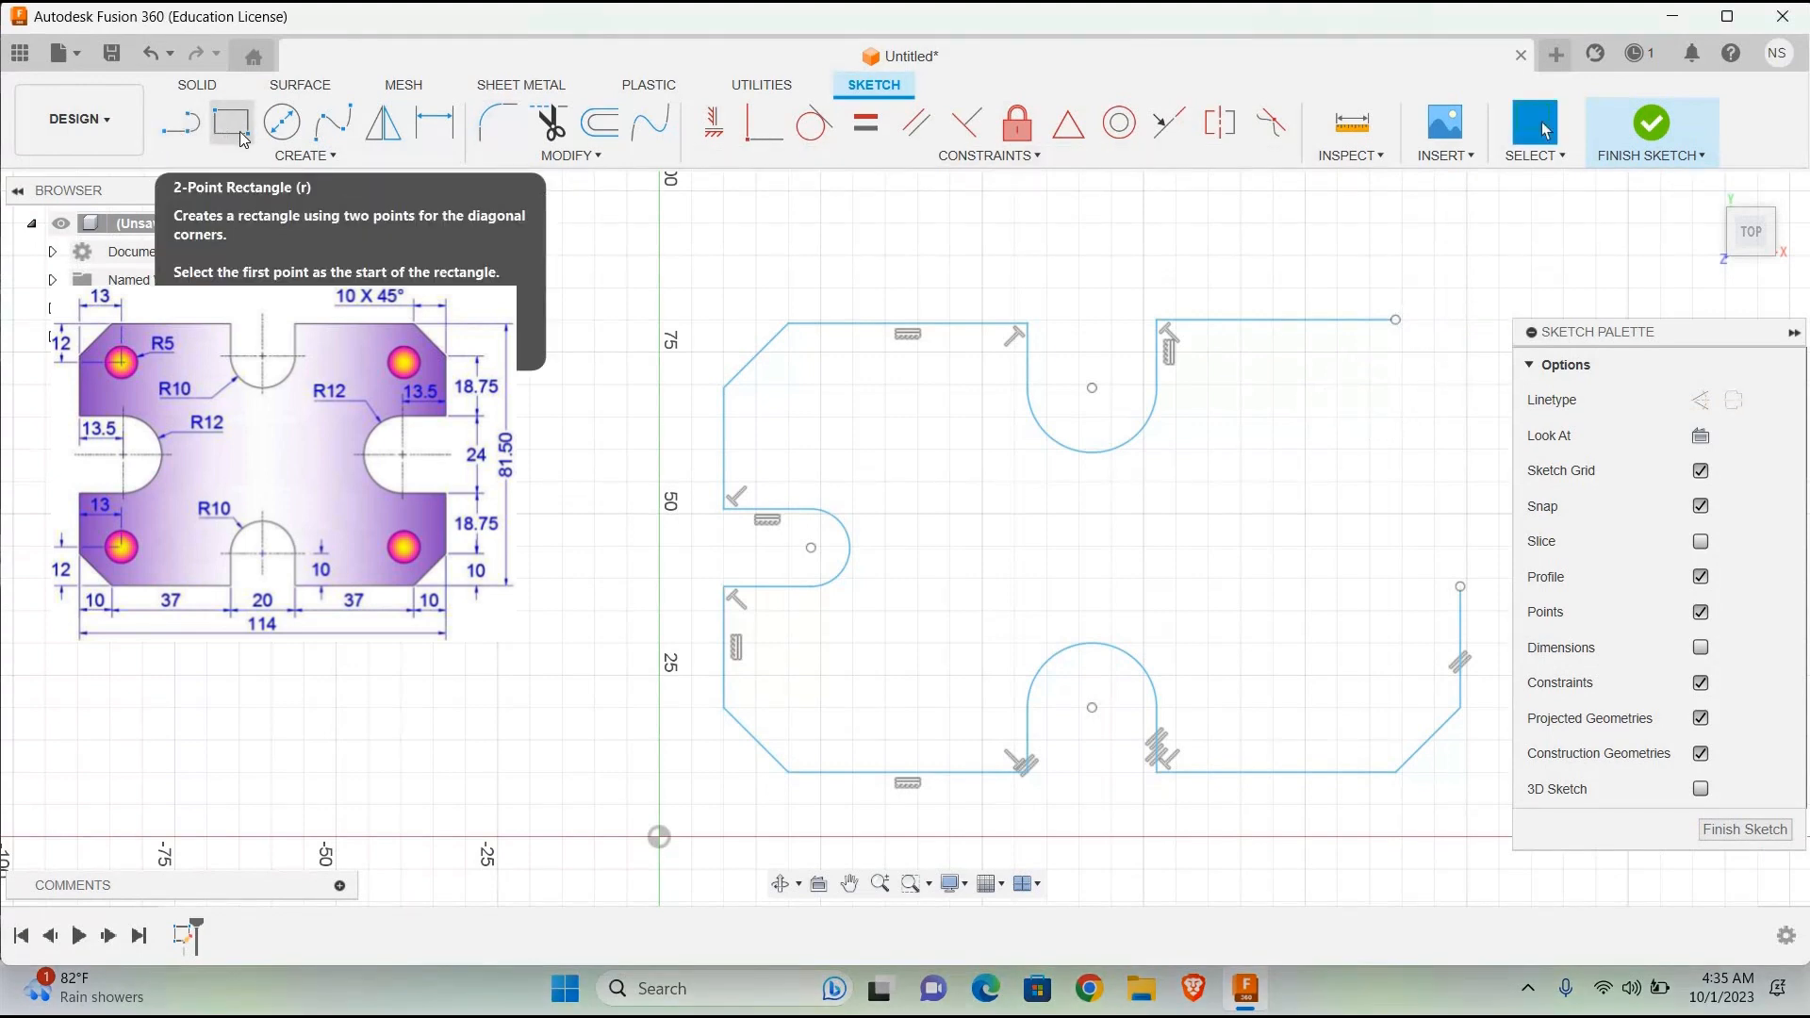
Step: Draw two helper lines from the top edge's open right end: one about 10 mm vertically downward and one 10 mm horizontally outward
left_click(184, 128)
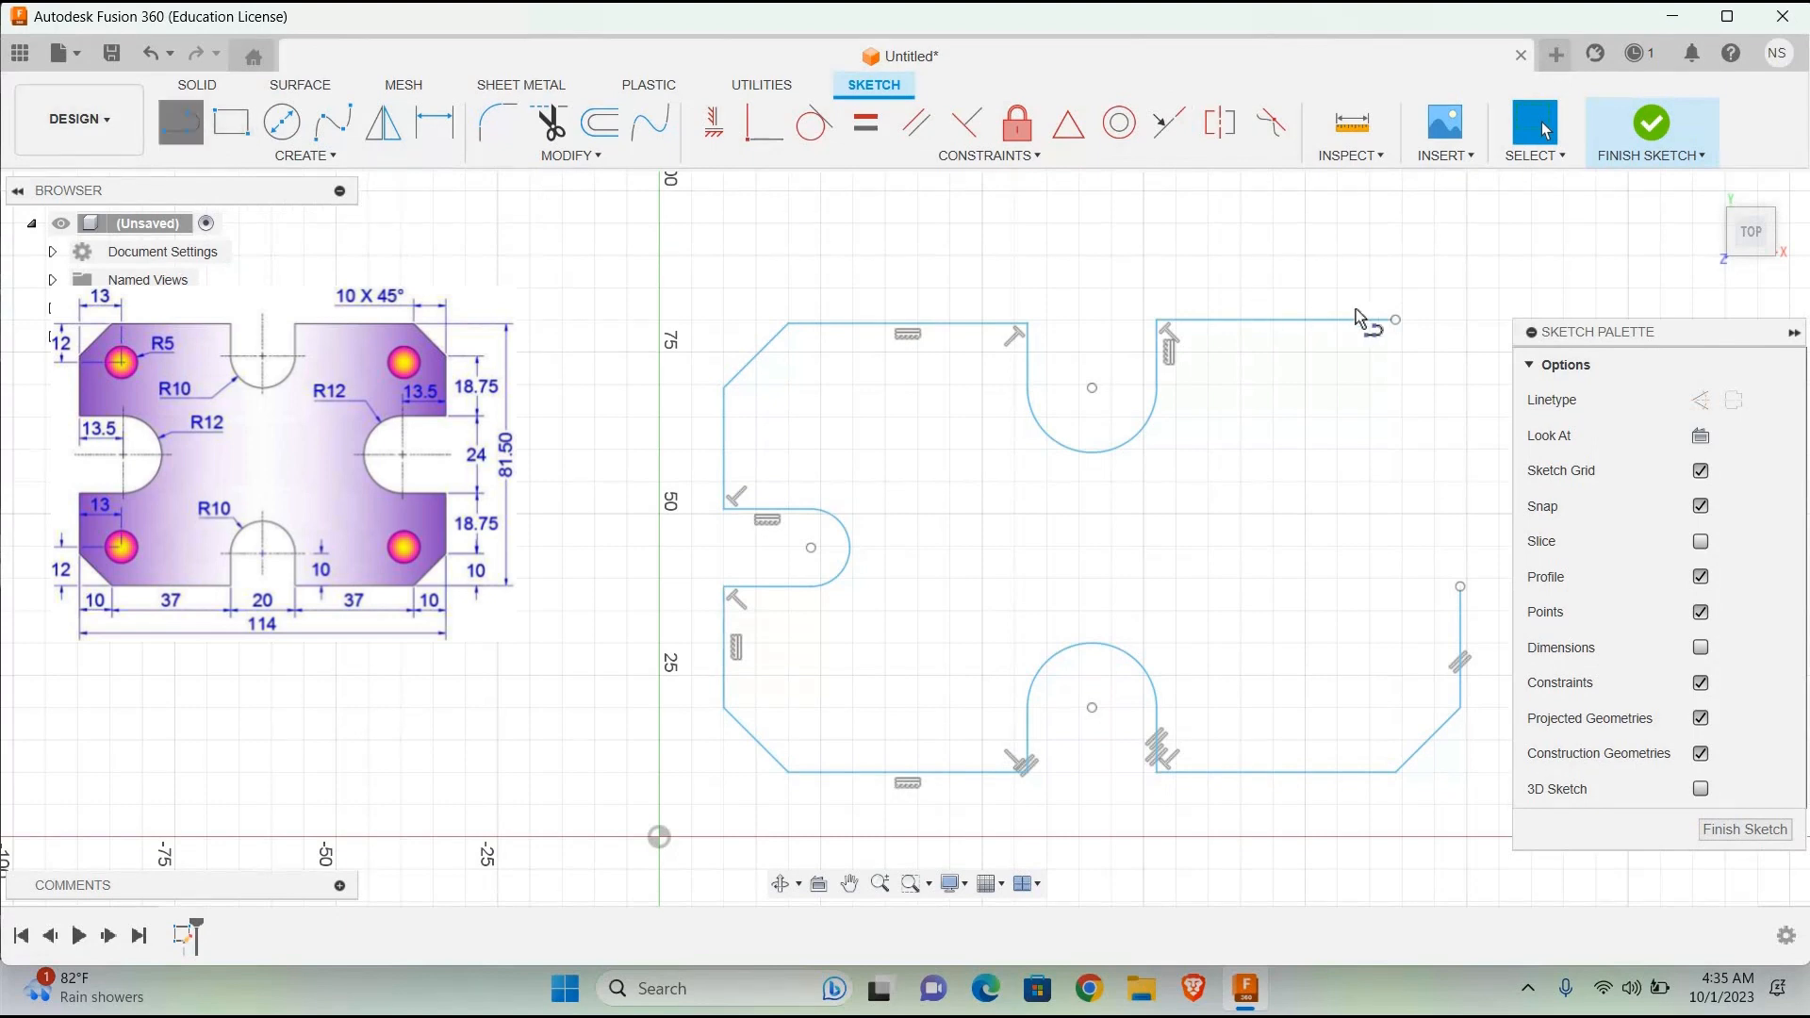
left_click(1395, 384)
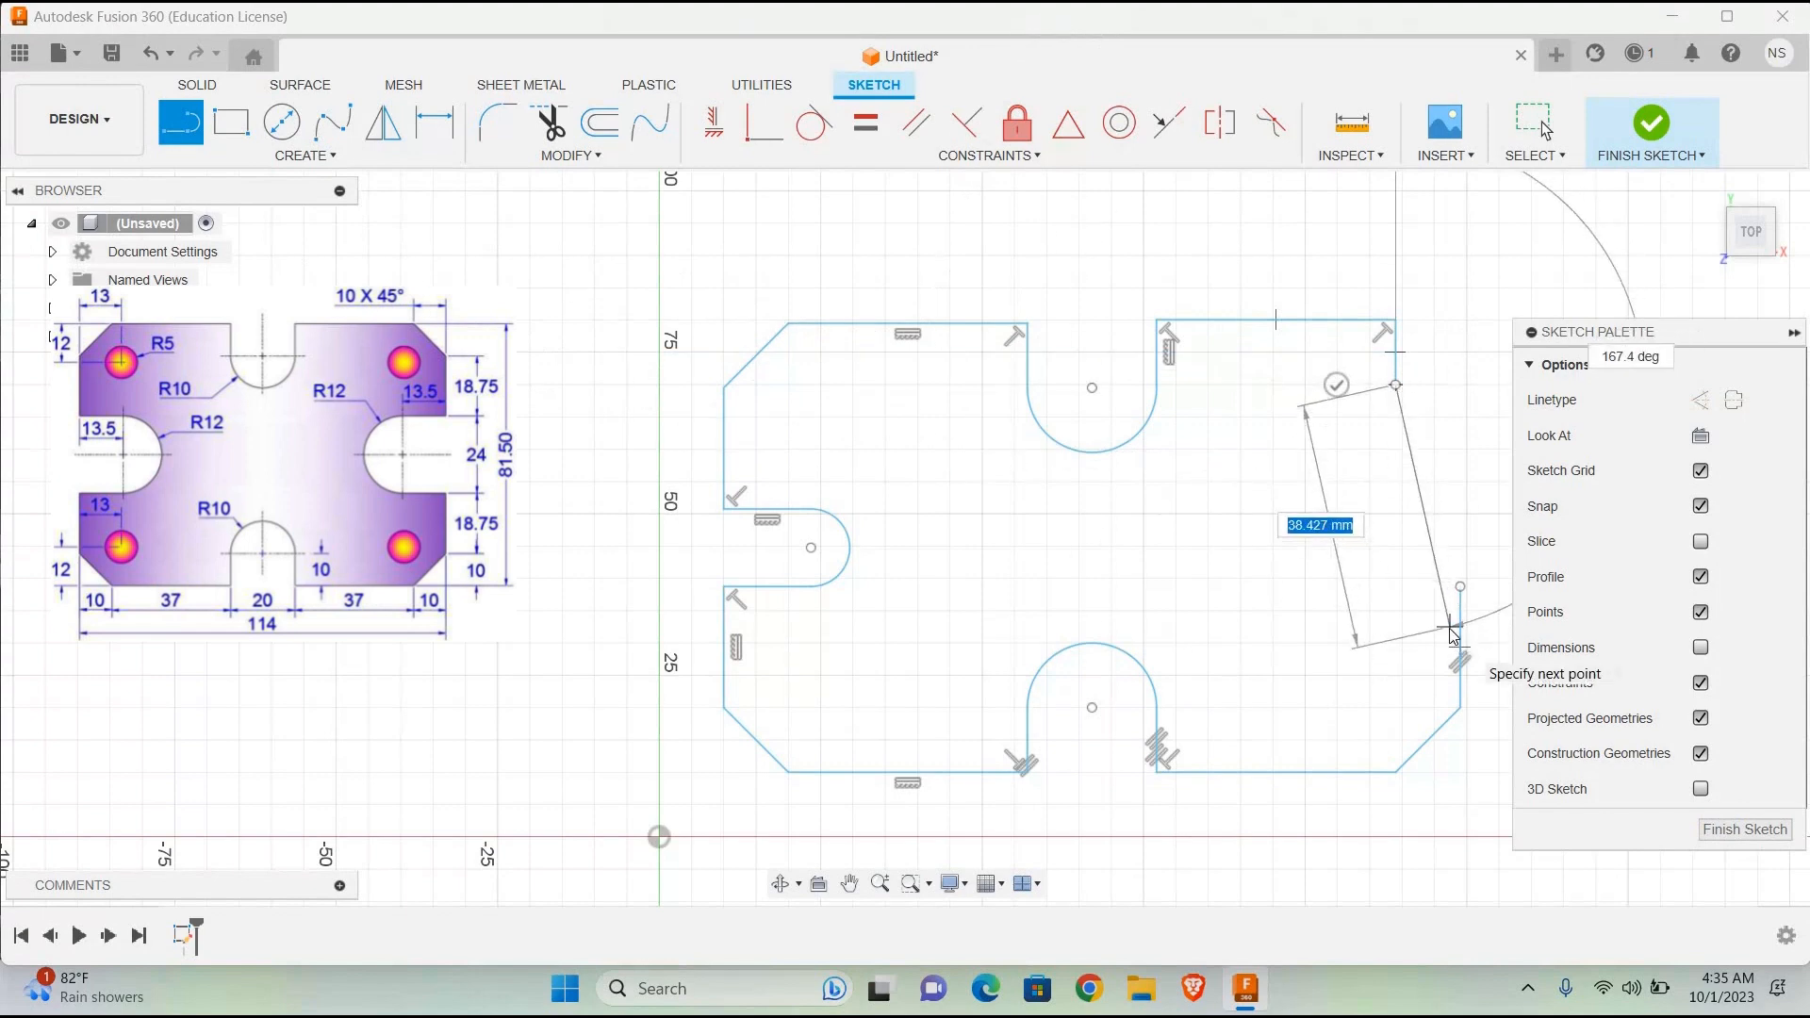
key("Escape")
left_click(184, 125)
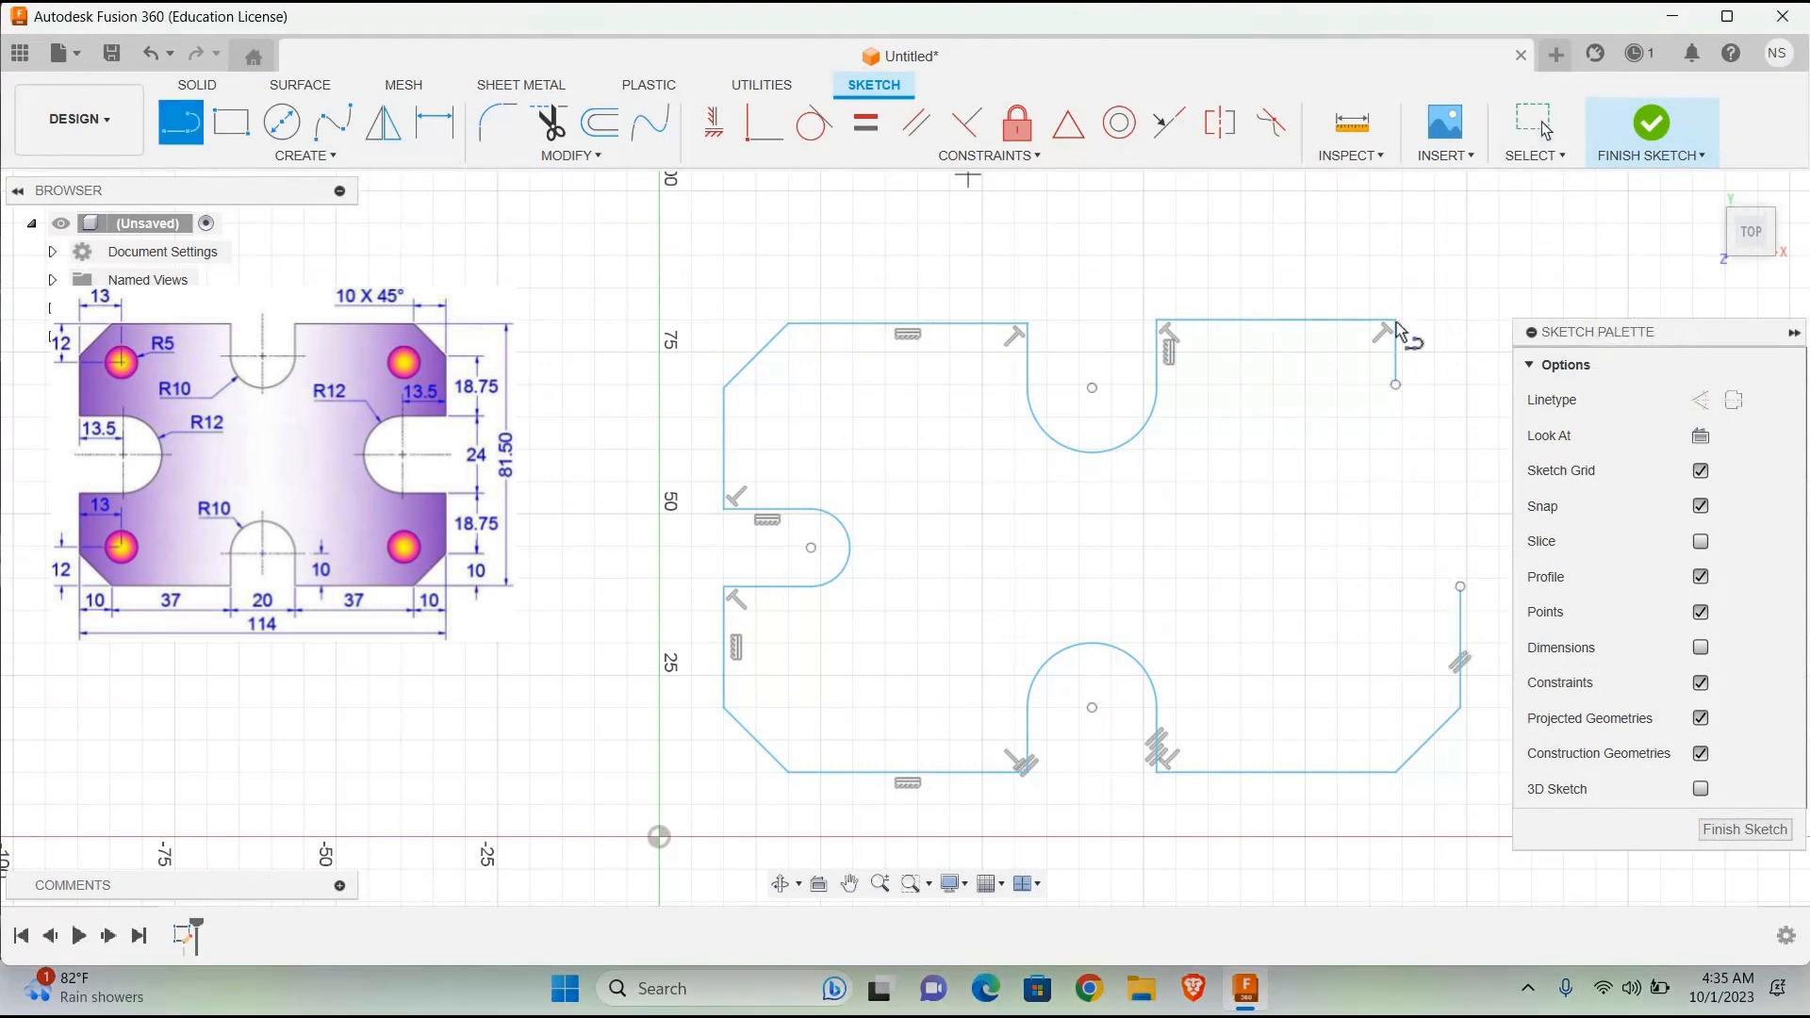
type("10")
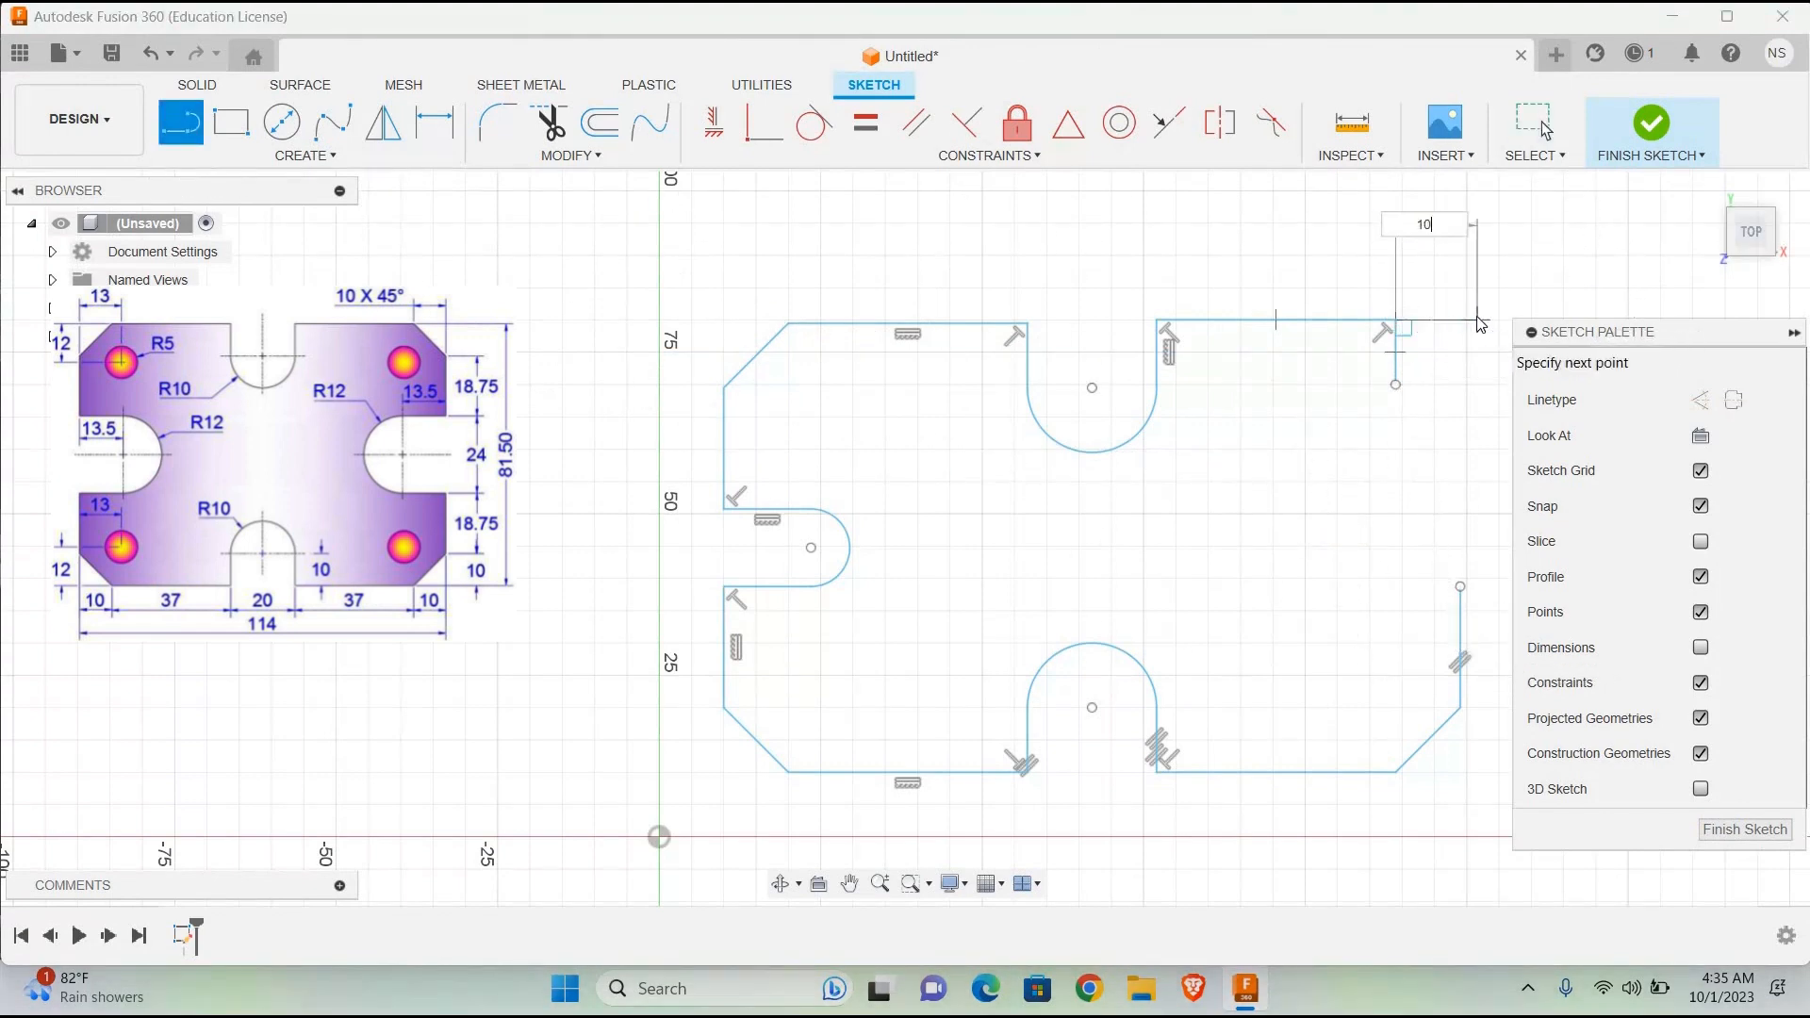
key("Return")
key("Escape")
Step: Draw a 10 mm vertical helper line downward from the outer end of the 10 mm horizontal helper line
left_click(193, 131)
left_click(1460, 320)
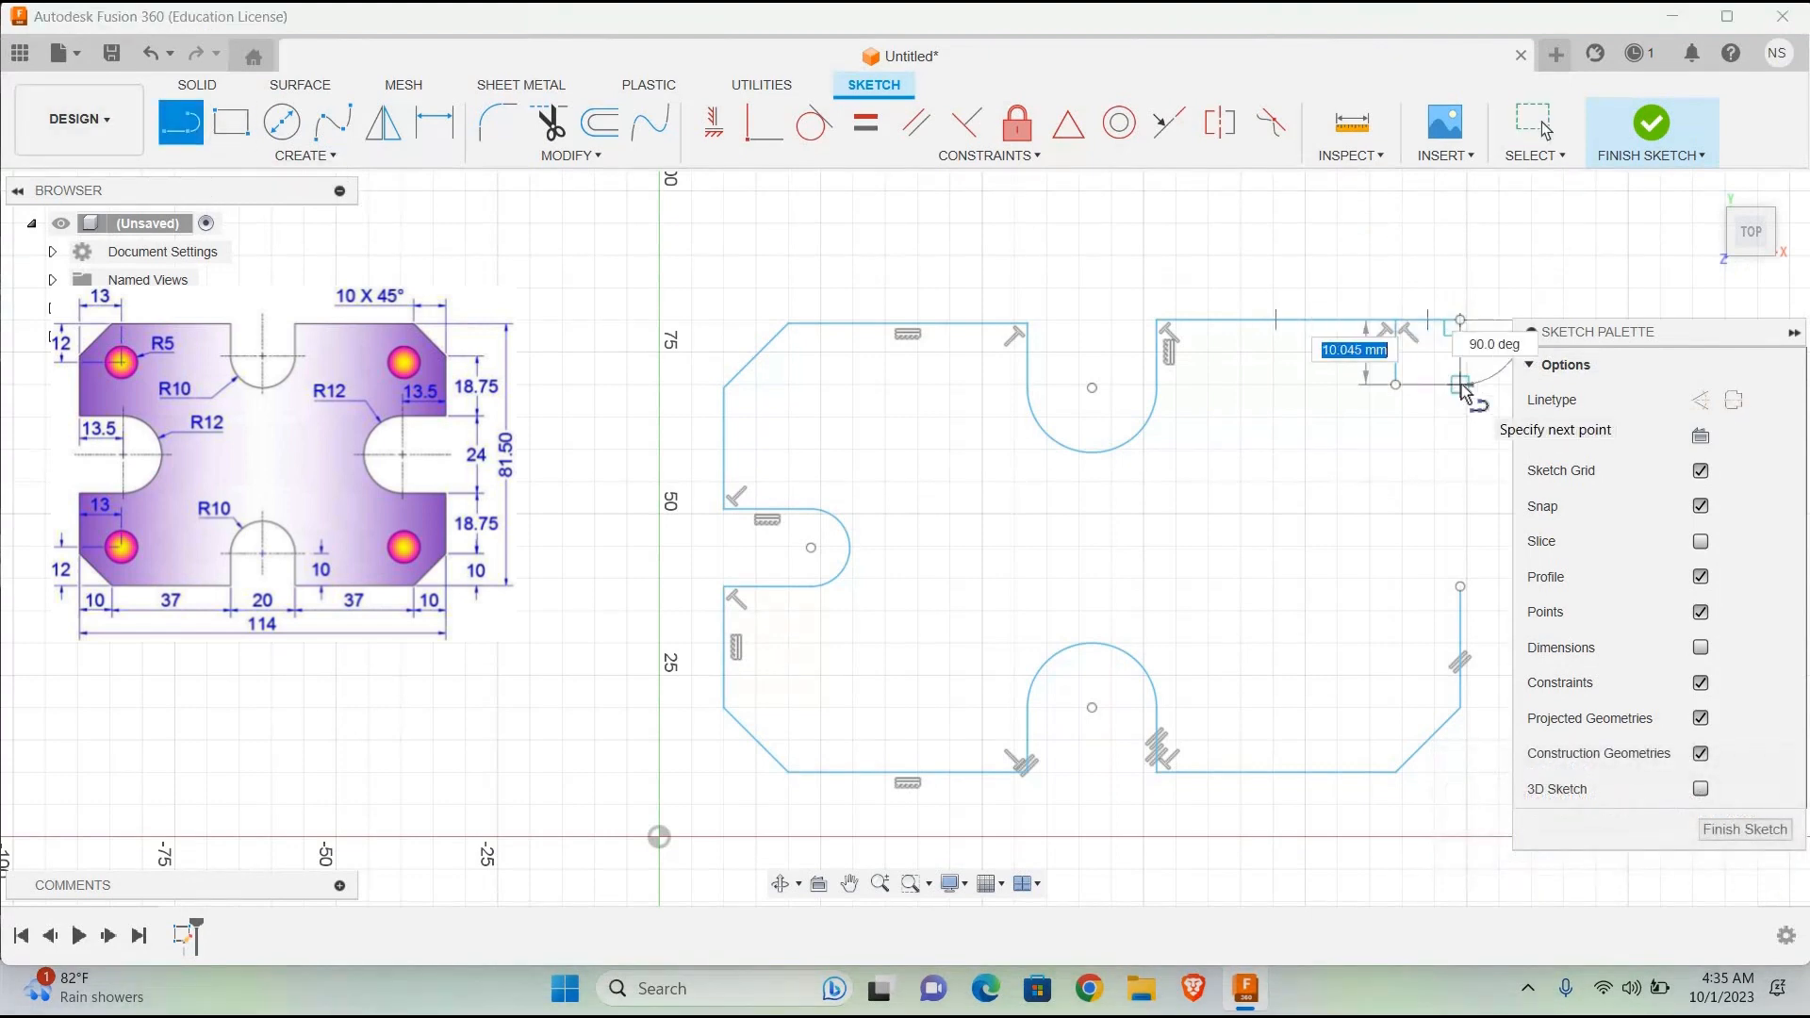
type("a")
type("0")
key("Return")
key("Escape")
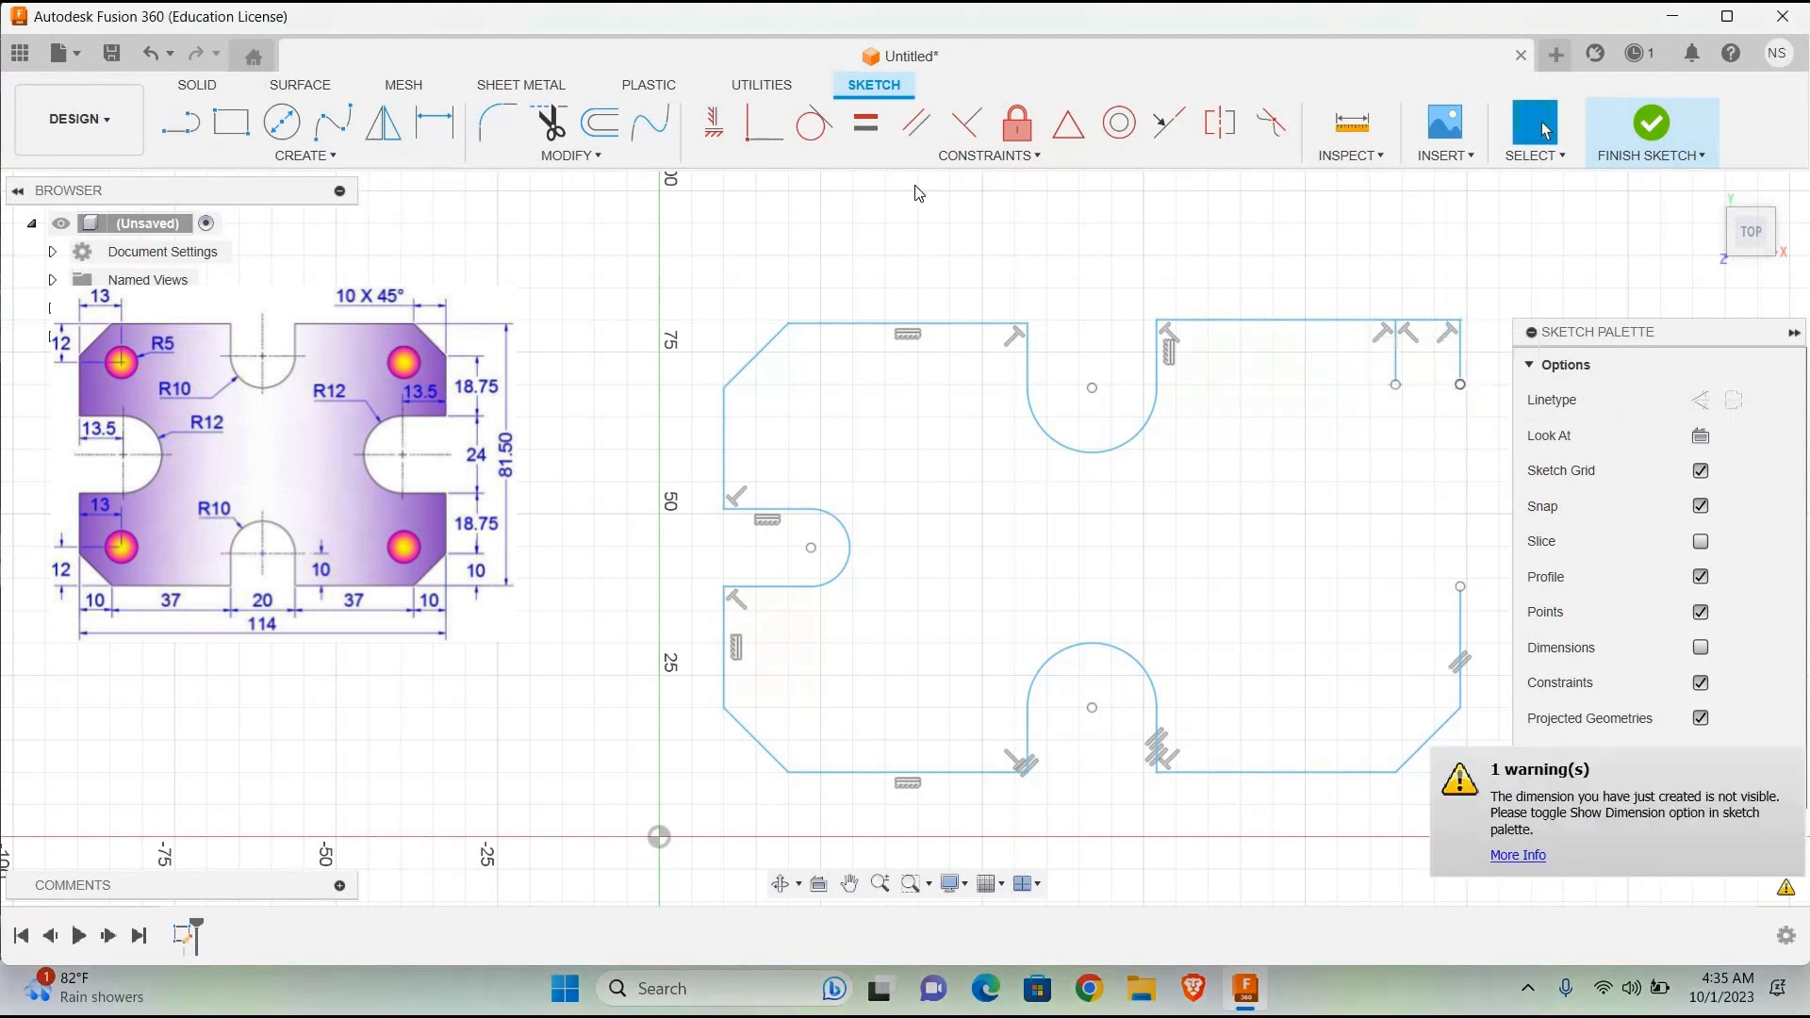
Step: Draw the upper-right corner's 45° chamfer line from the top edge's end to the lower end of the outer vertical helper line
left_click(180, 132)
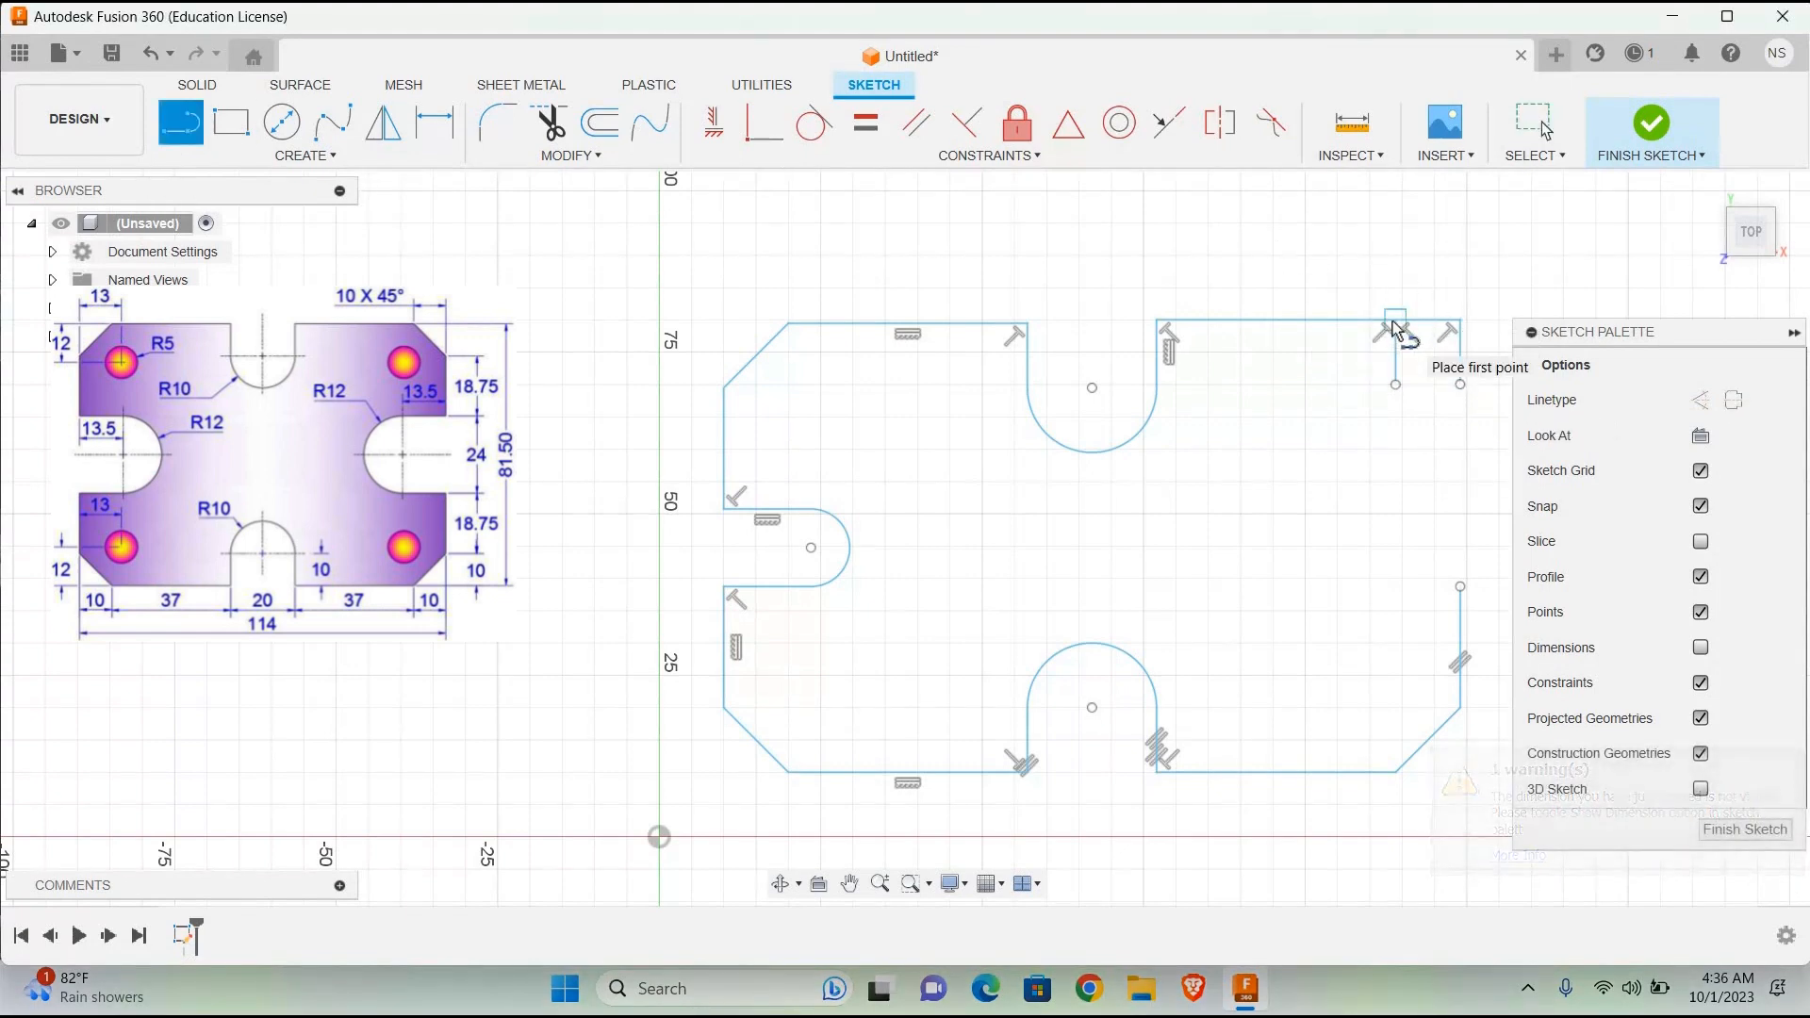
left_click(1396, 321)
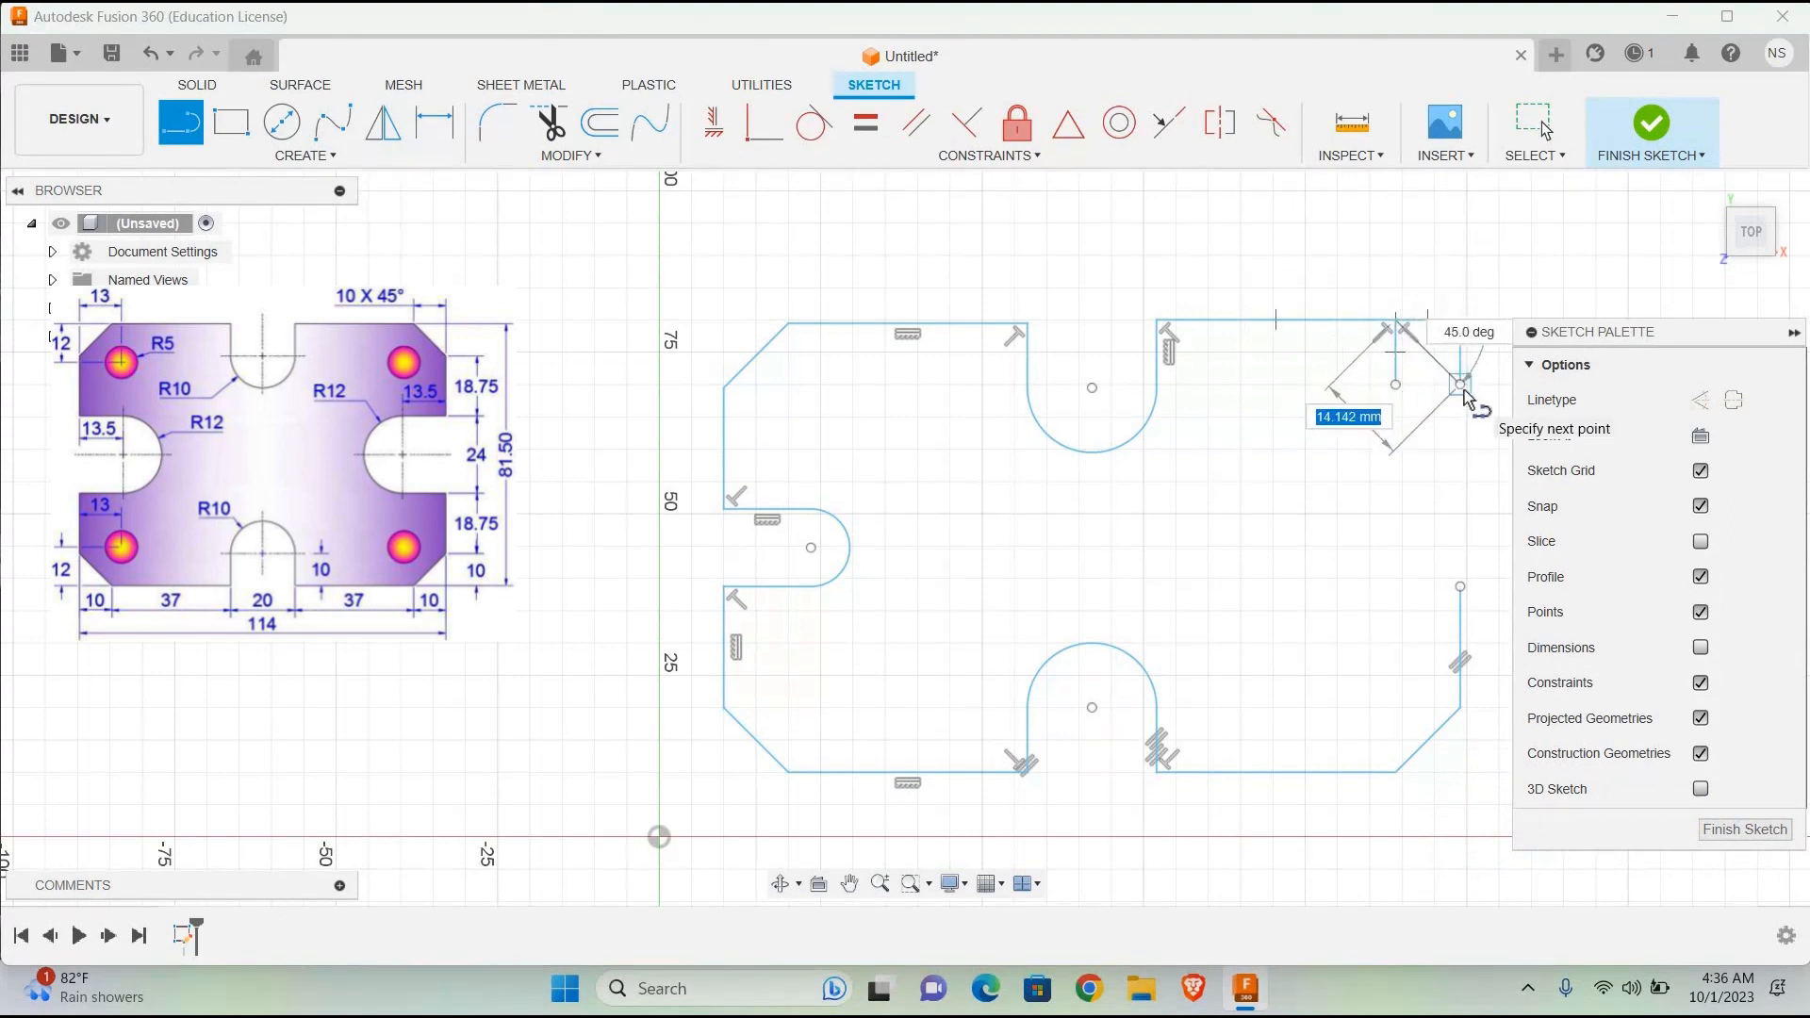
left_click(1460, 385)
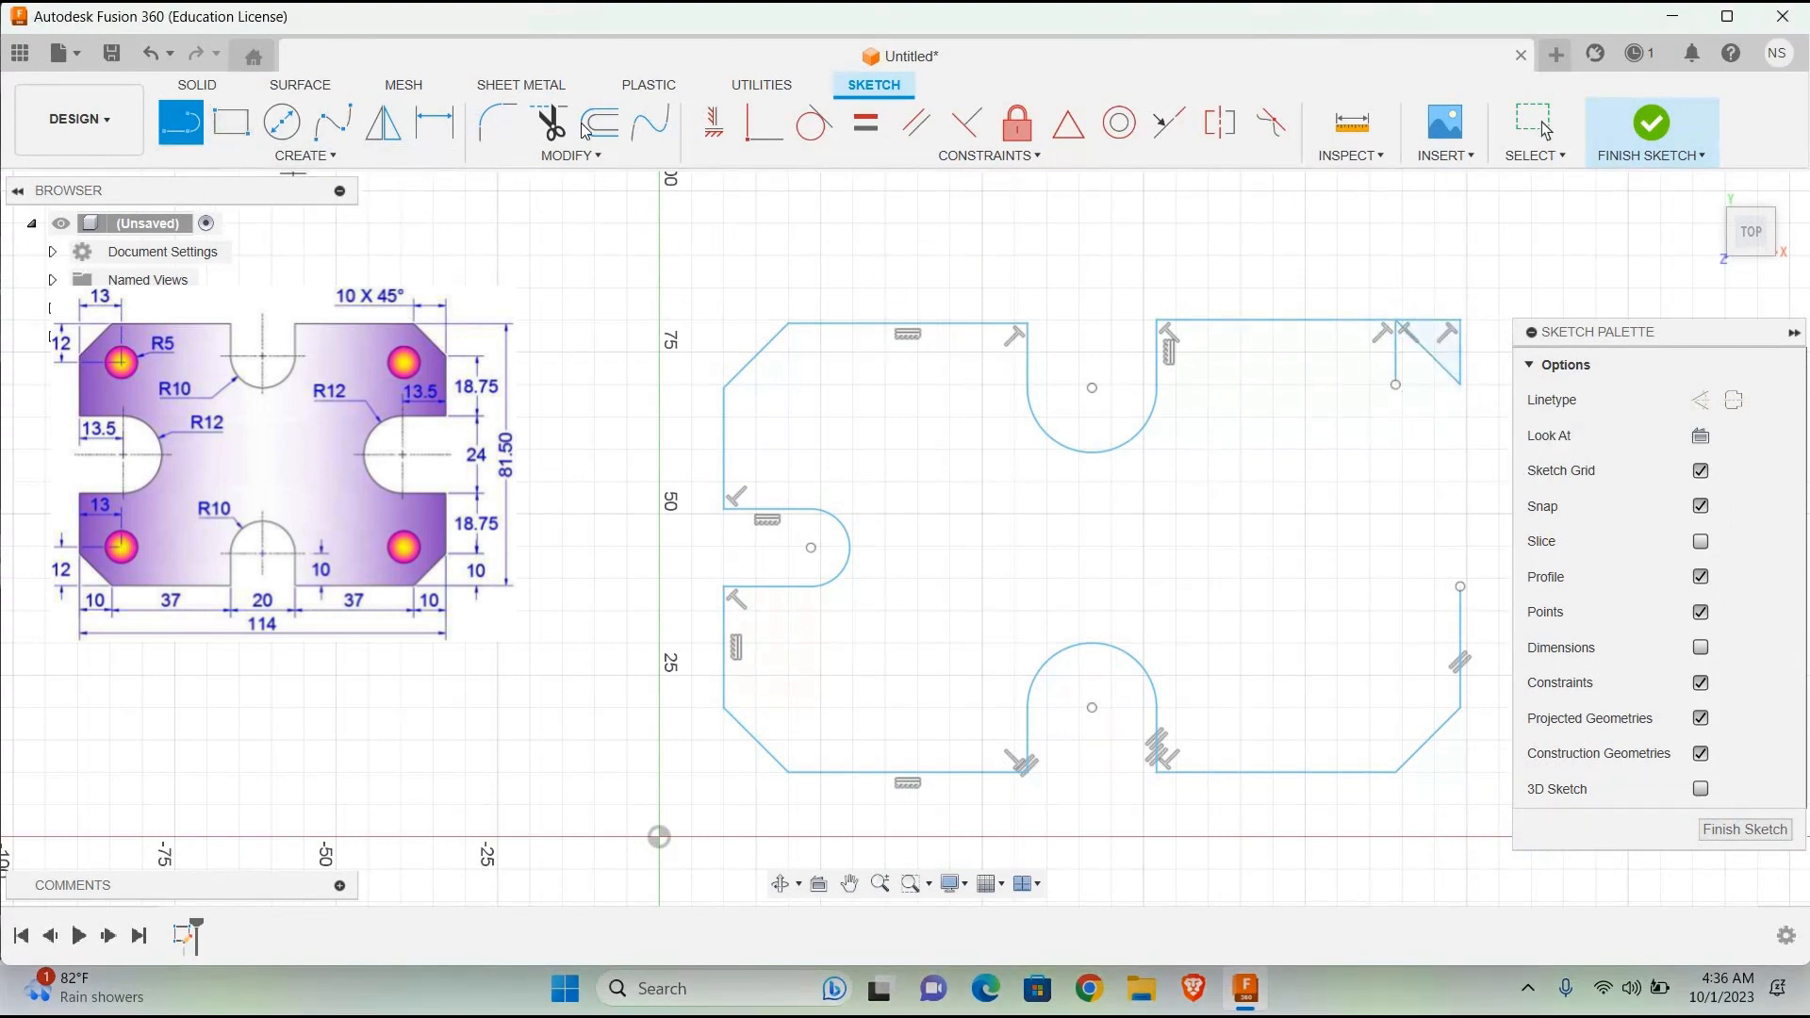
Step: Trim away the vertical and horizontal helper lines around the upper-right chamfer
key("t")
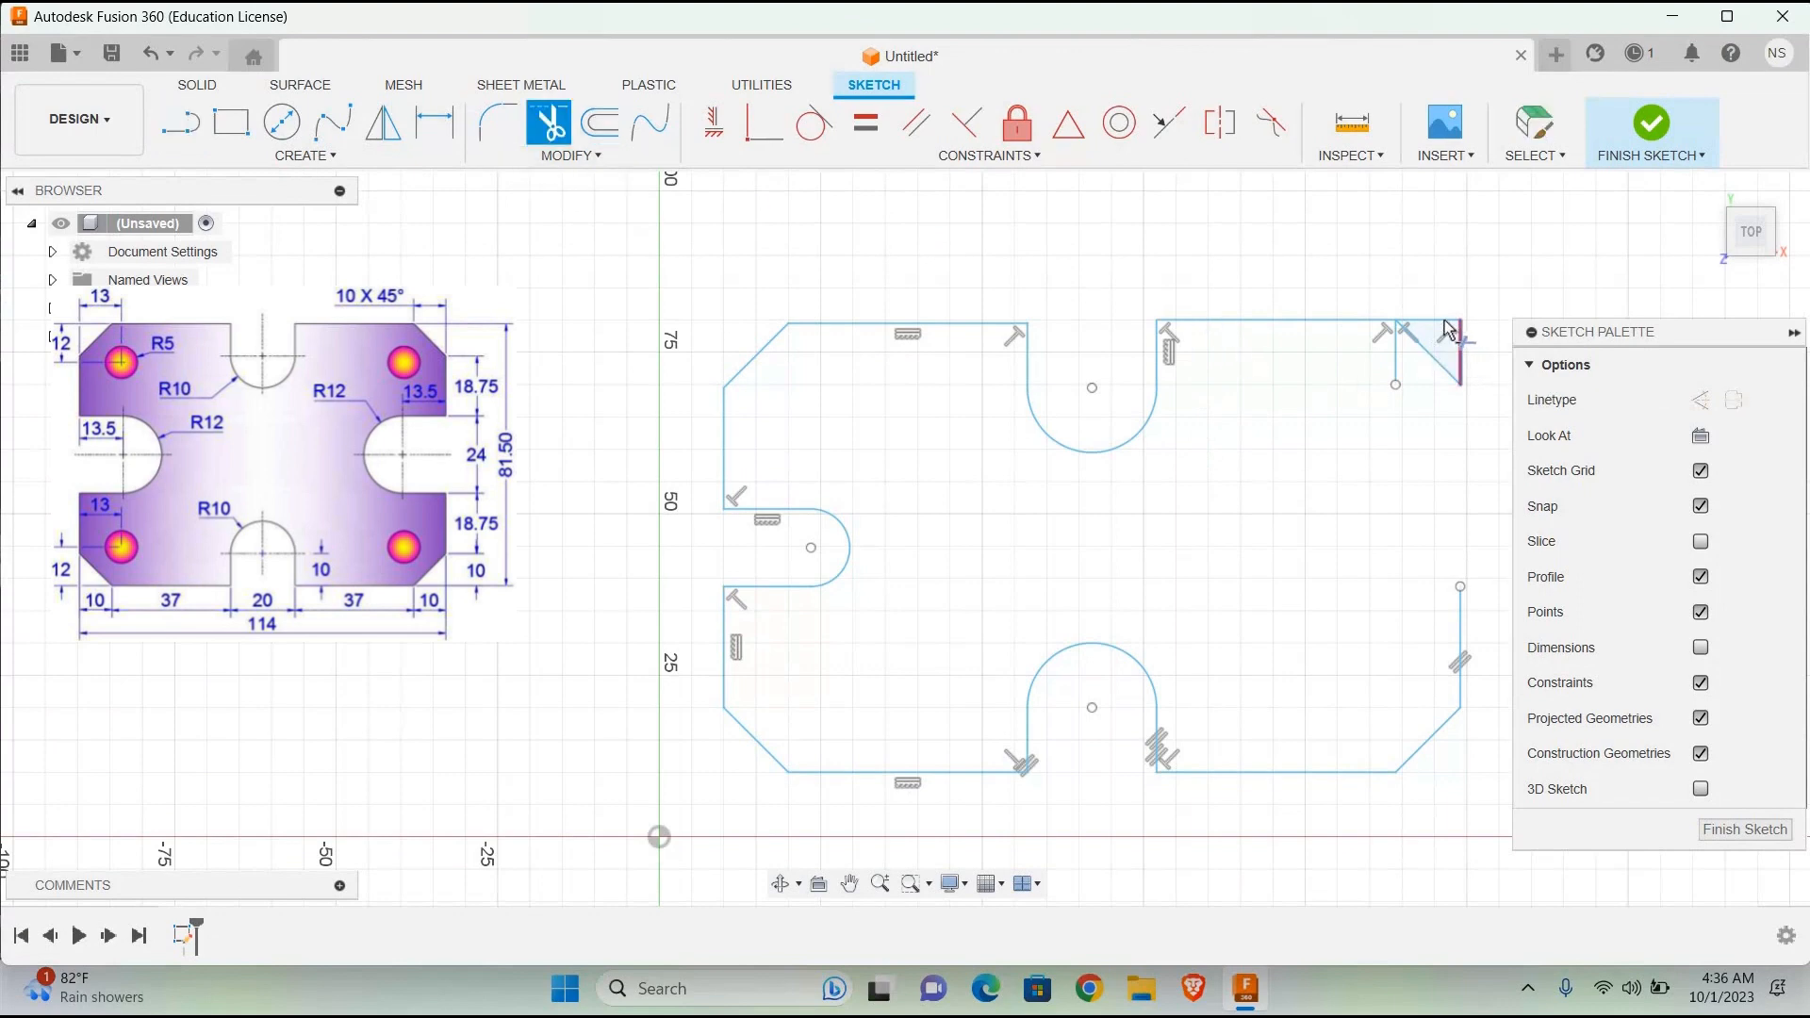
left_click(1460, 356)
left_click(1397, 363)
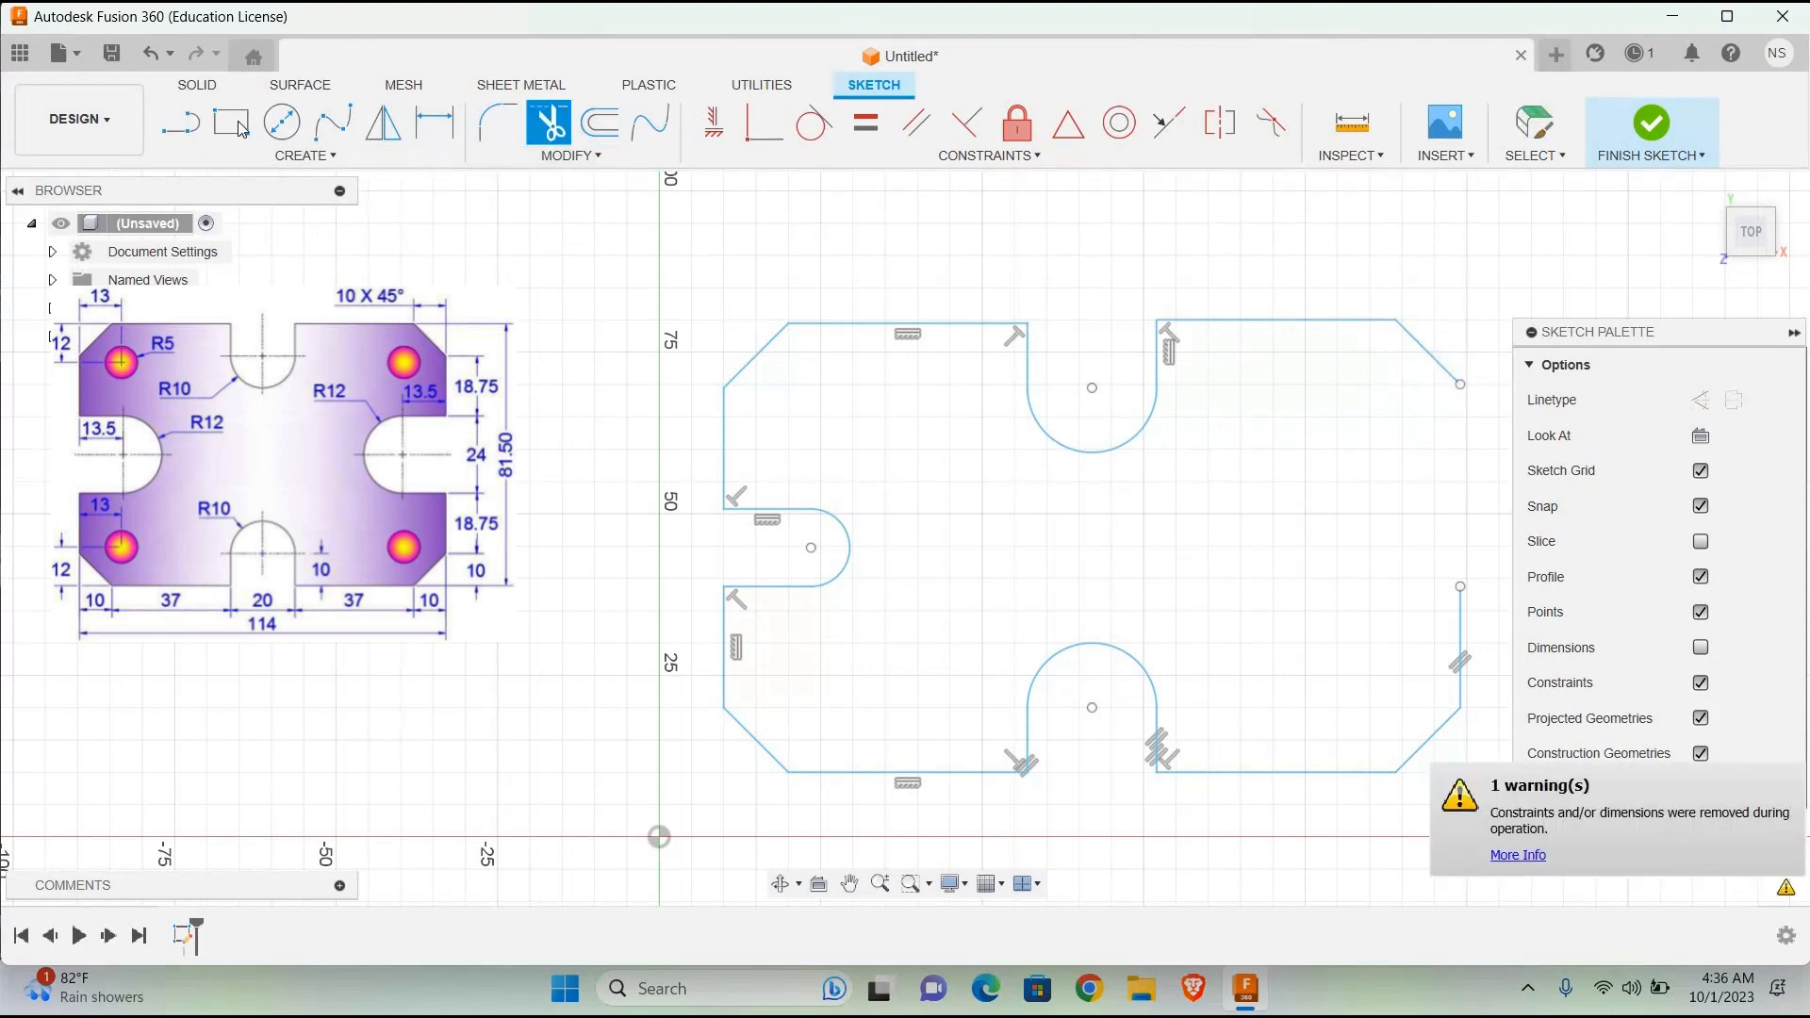
Step: Draw an 18.75 mm vertical line downward from the lower end of the upper-right chamfer
key("l")
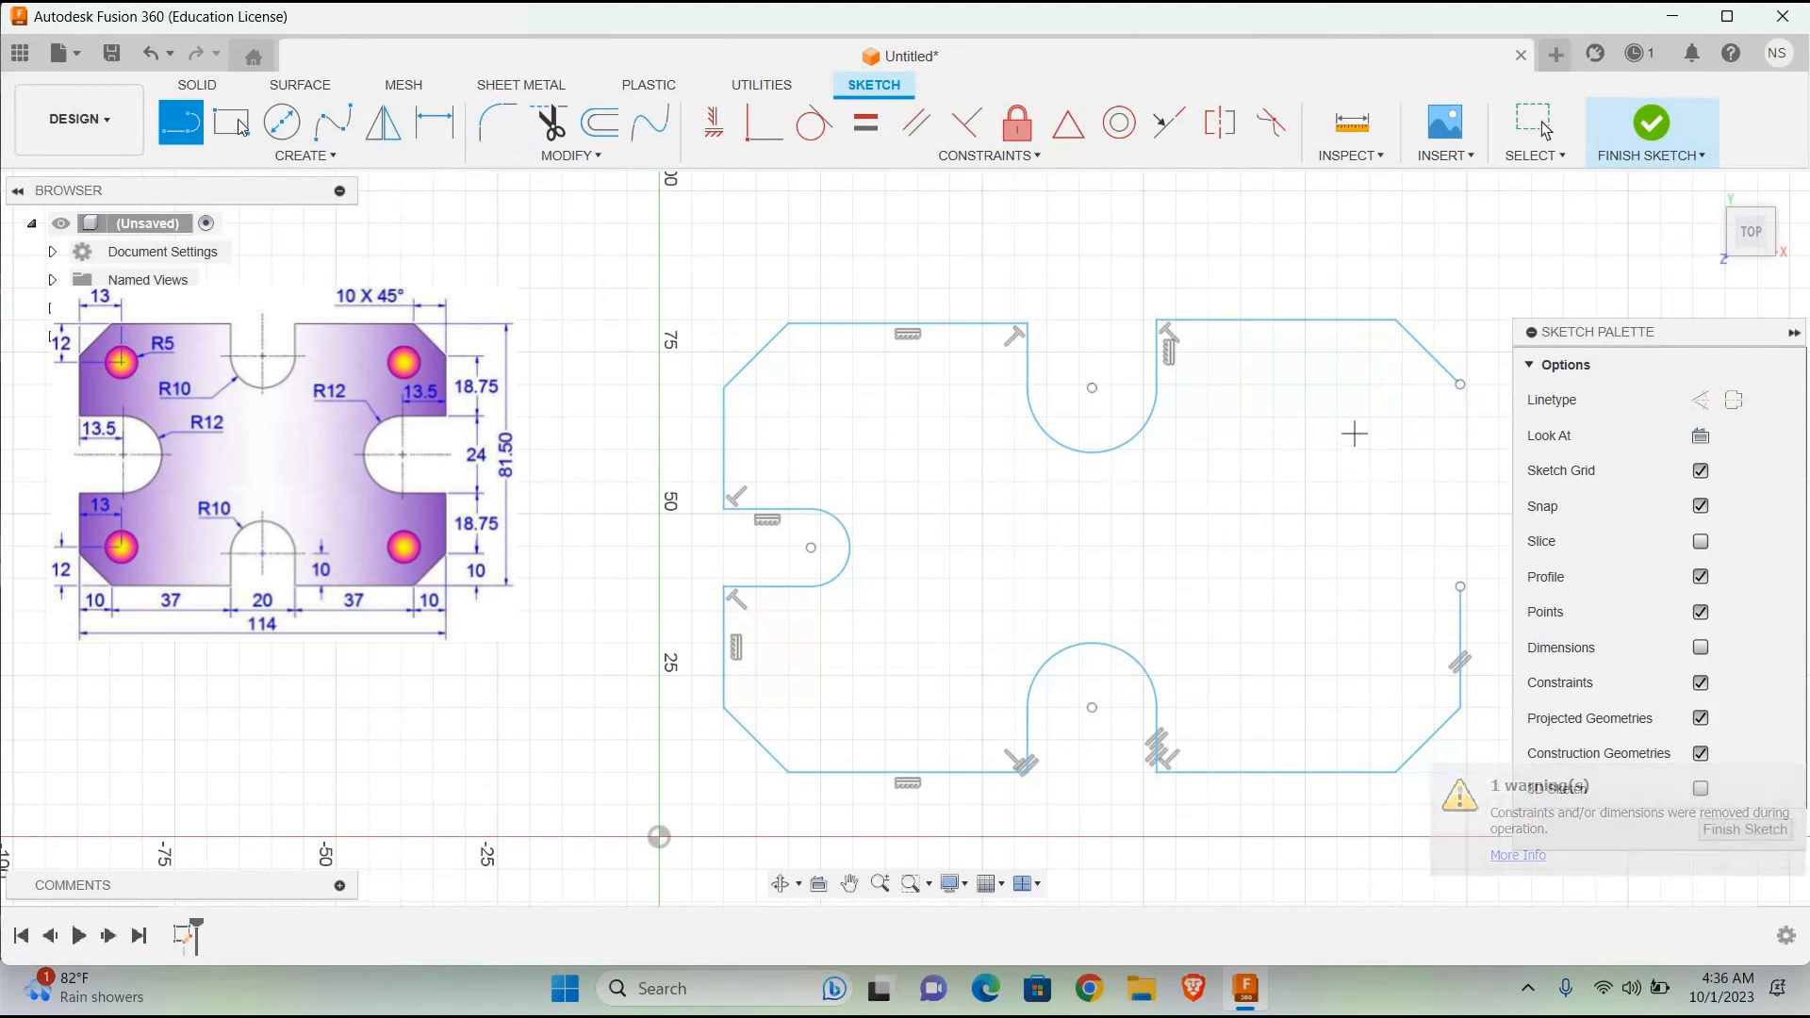
left_click(1460, 386)
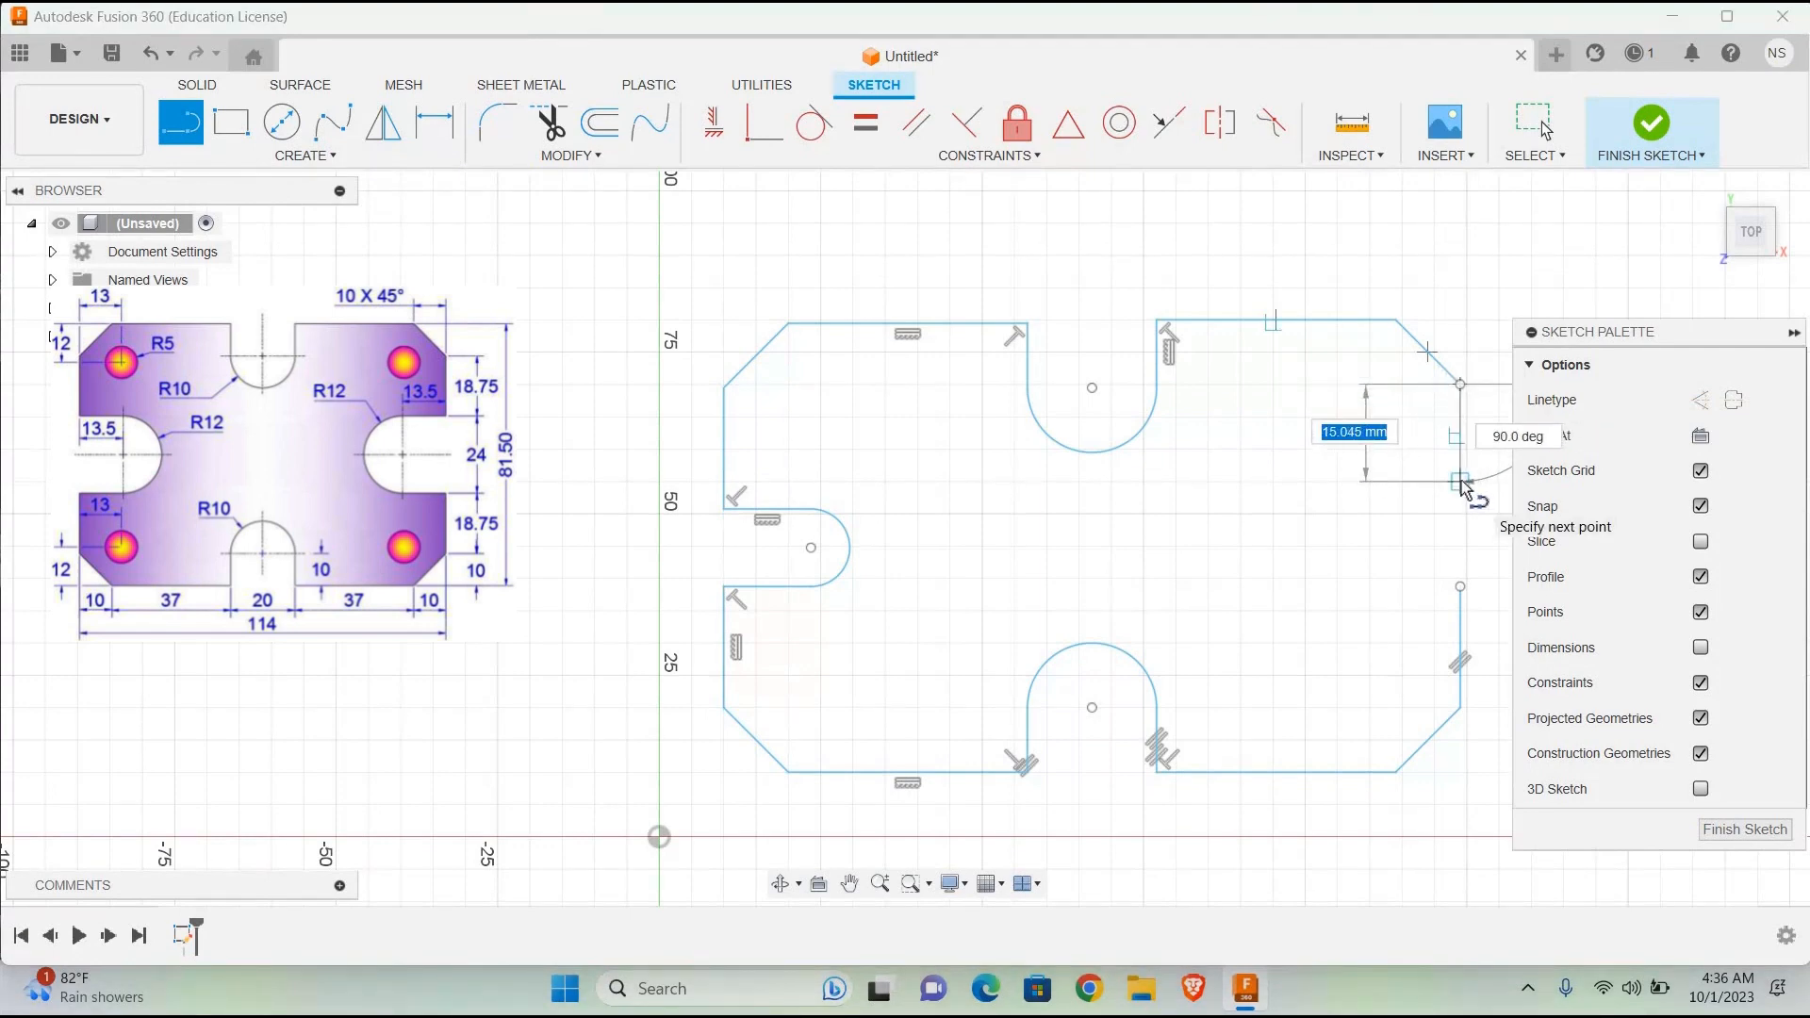
type("18.")
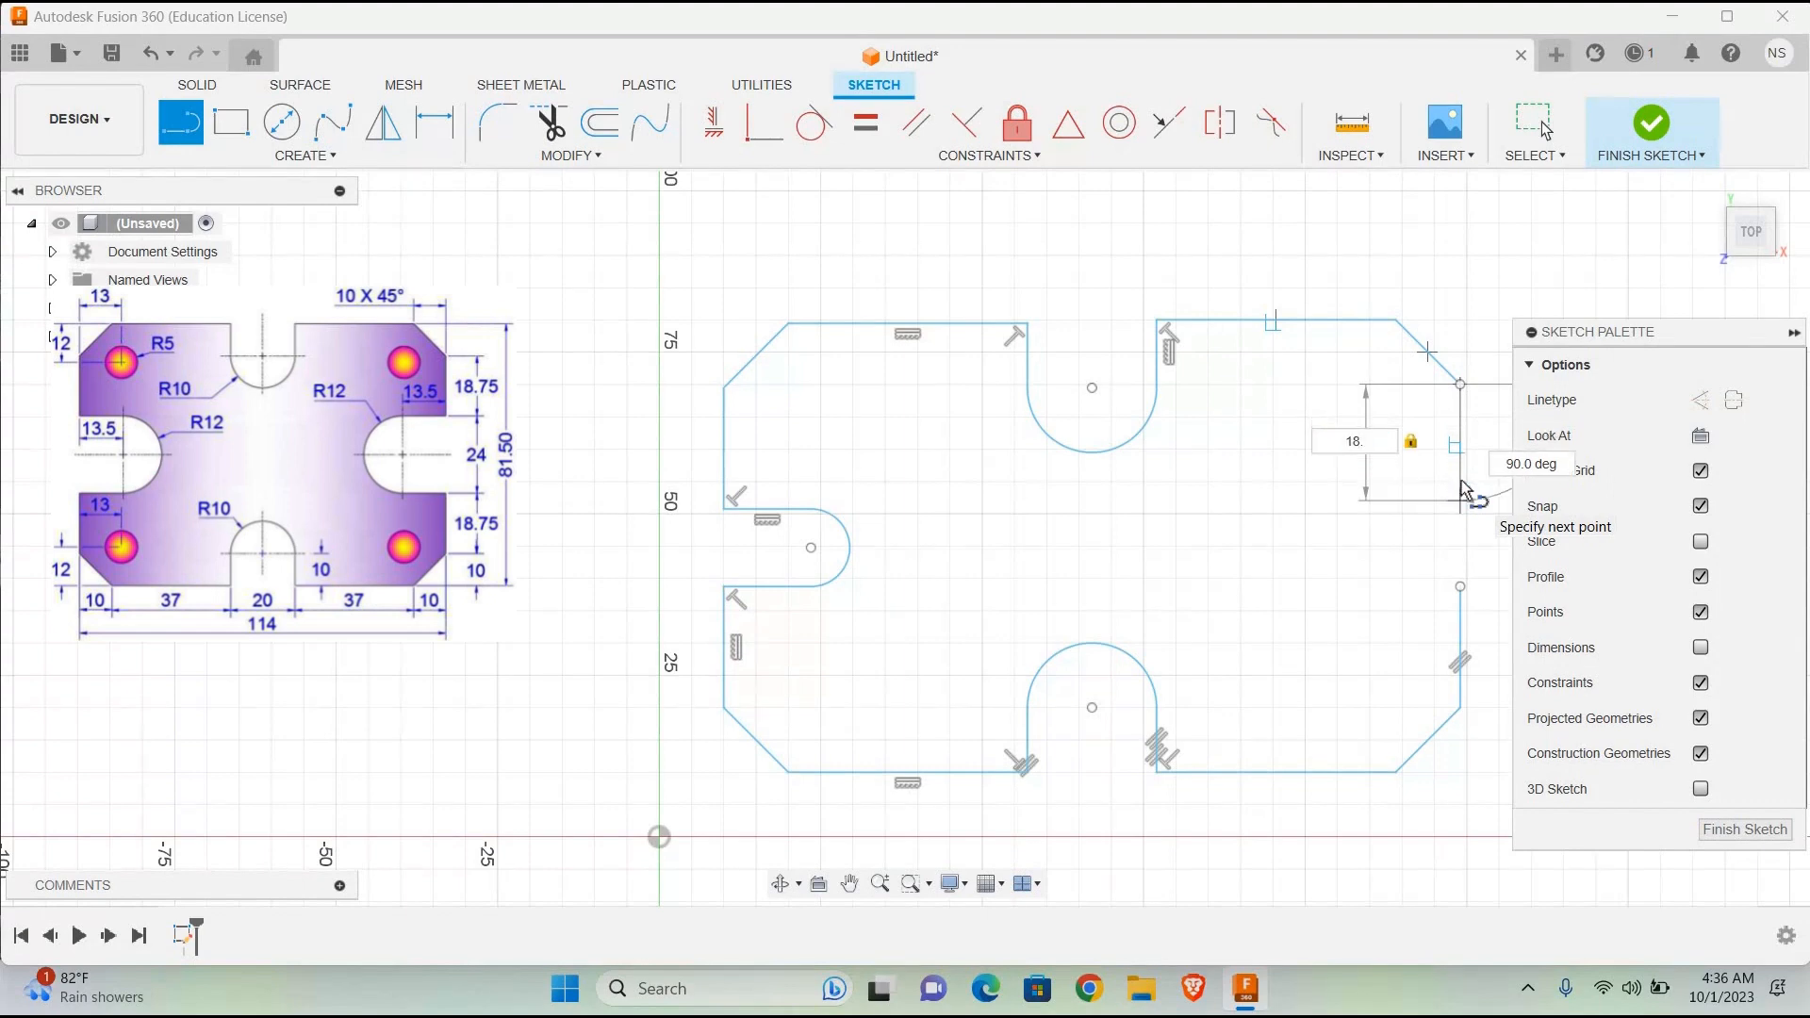
key("Return")
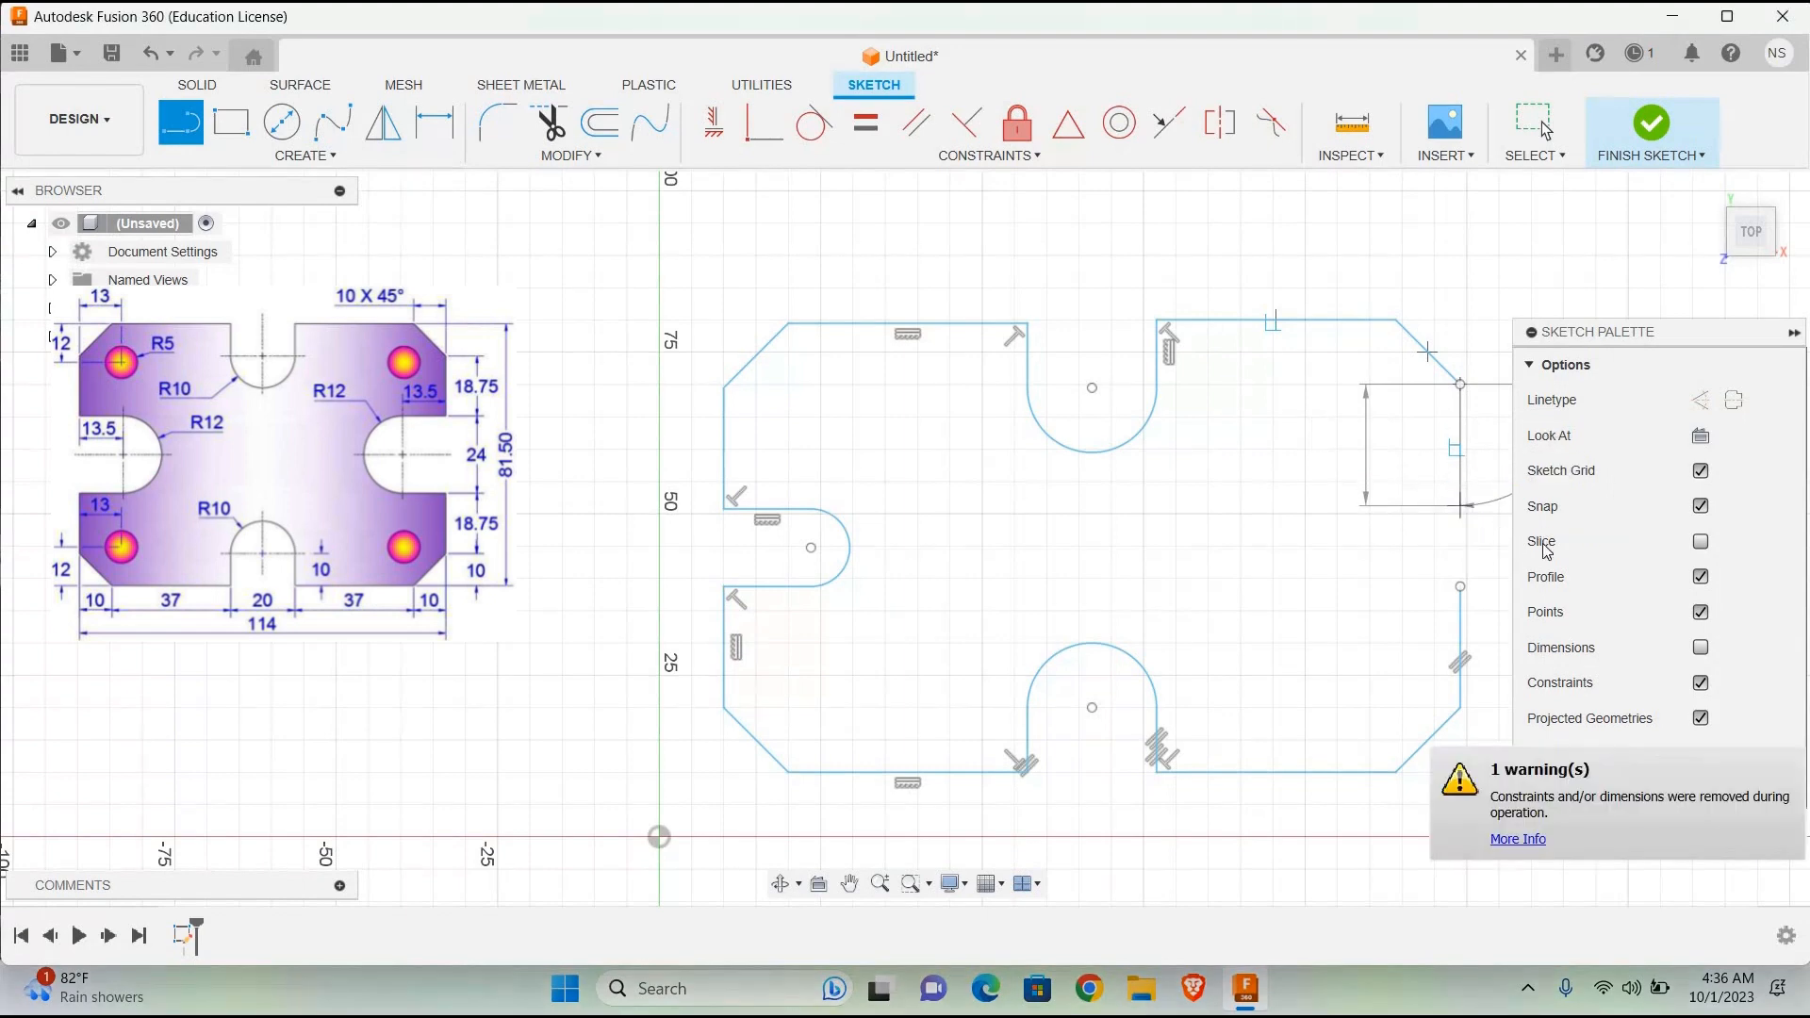
key("Escape")
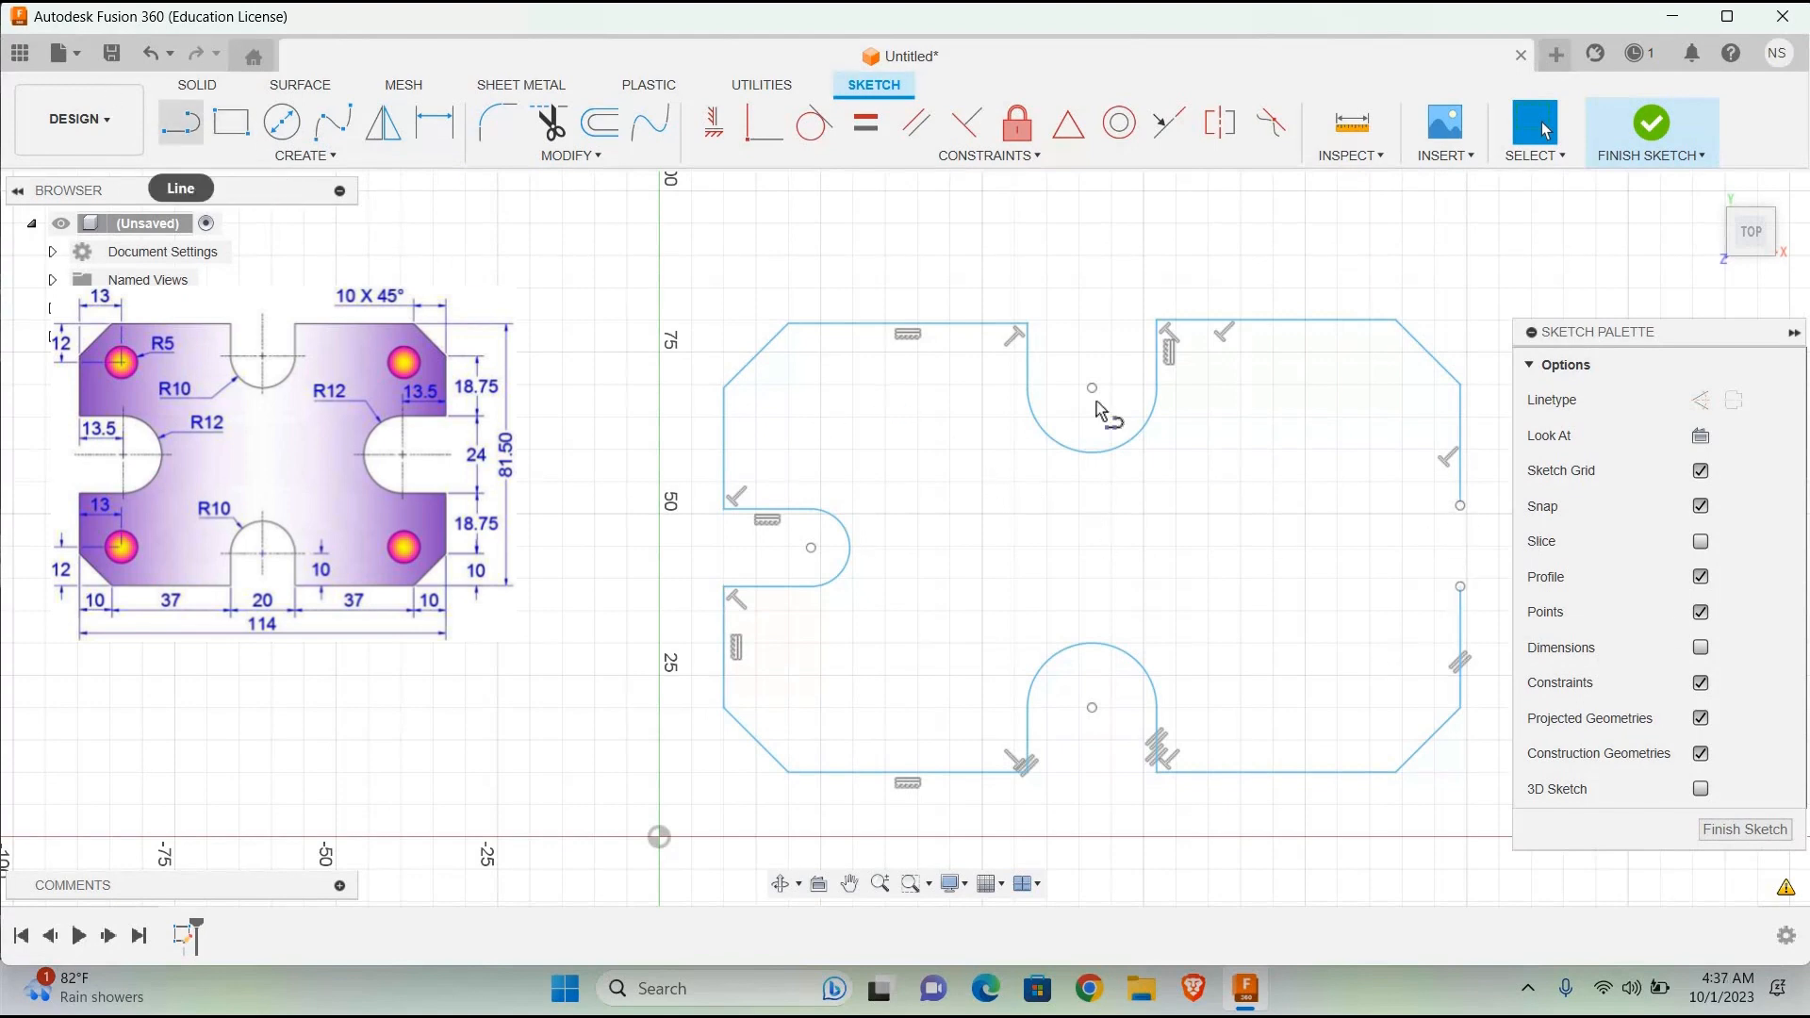
Step: Draw a 13.5 mm horizontal line inward from the lower end of the upper-right vertical edge as the right slot's upper side
left_click(179, 122)
left_click(1460, 505)
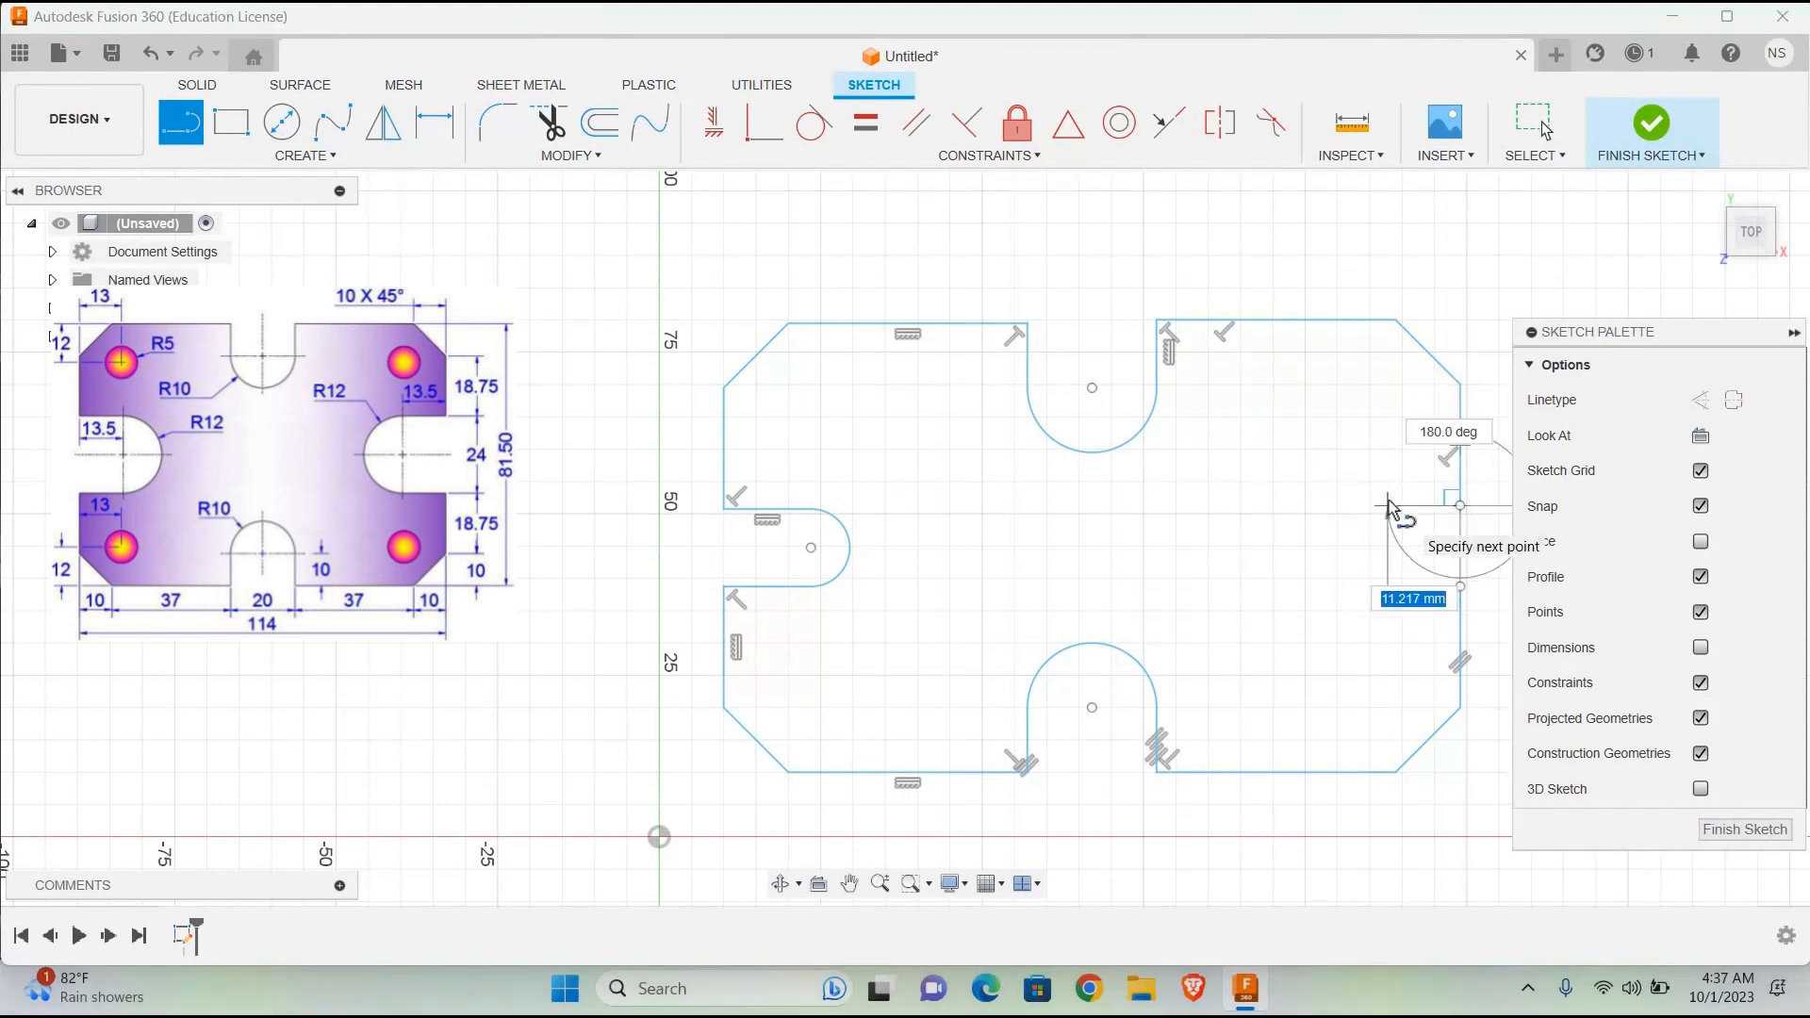
type("13.5")
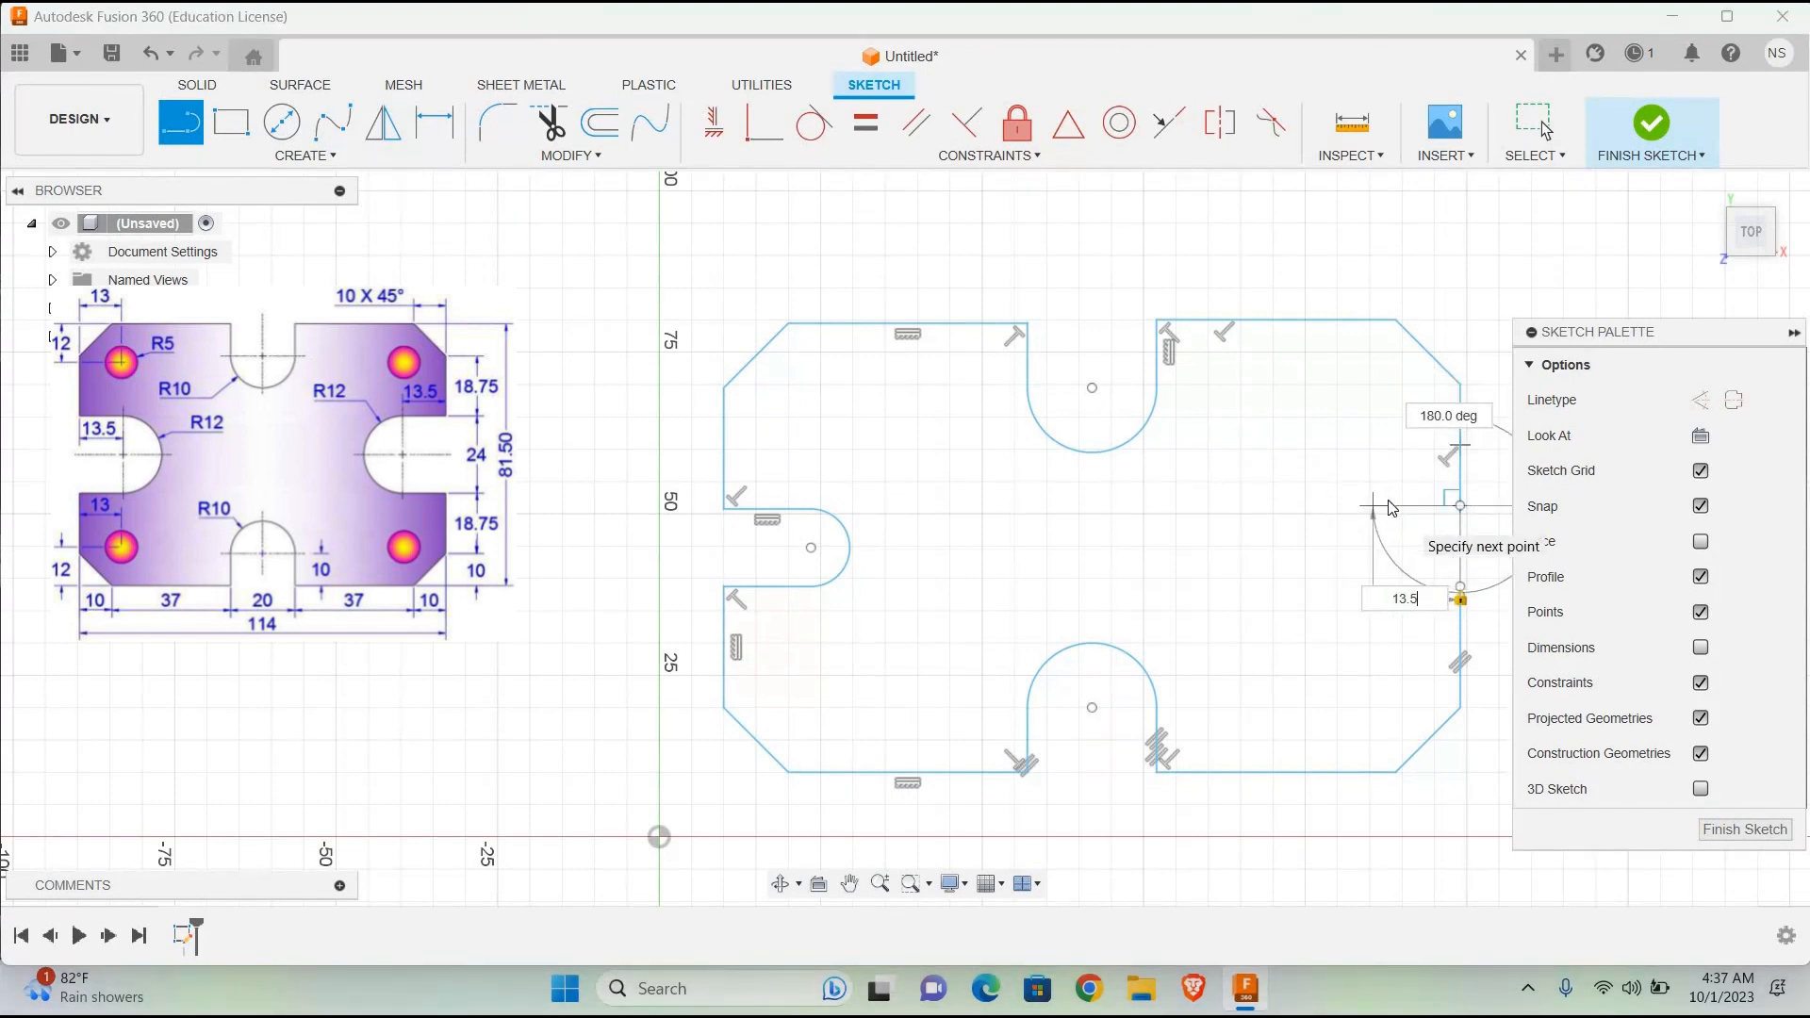
key("Return")
key("Escape")
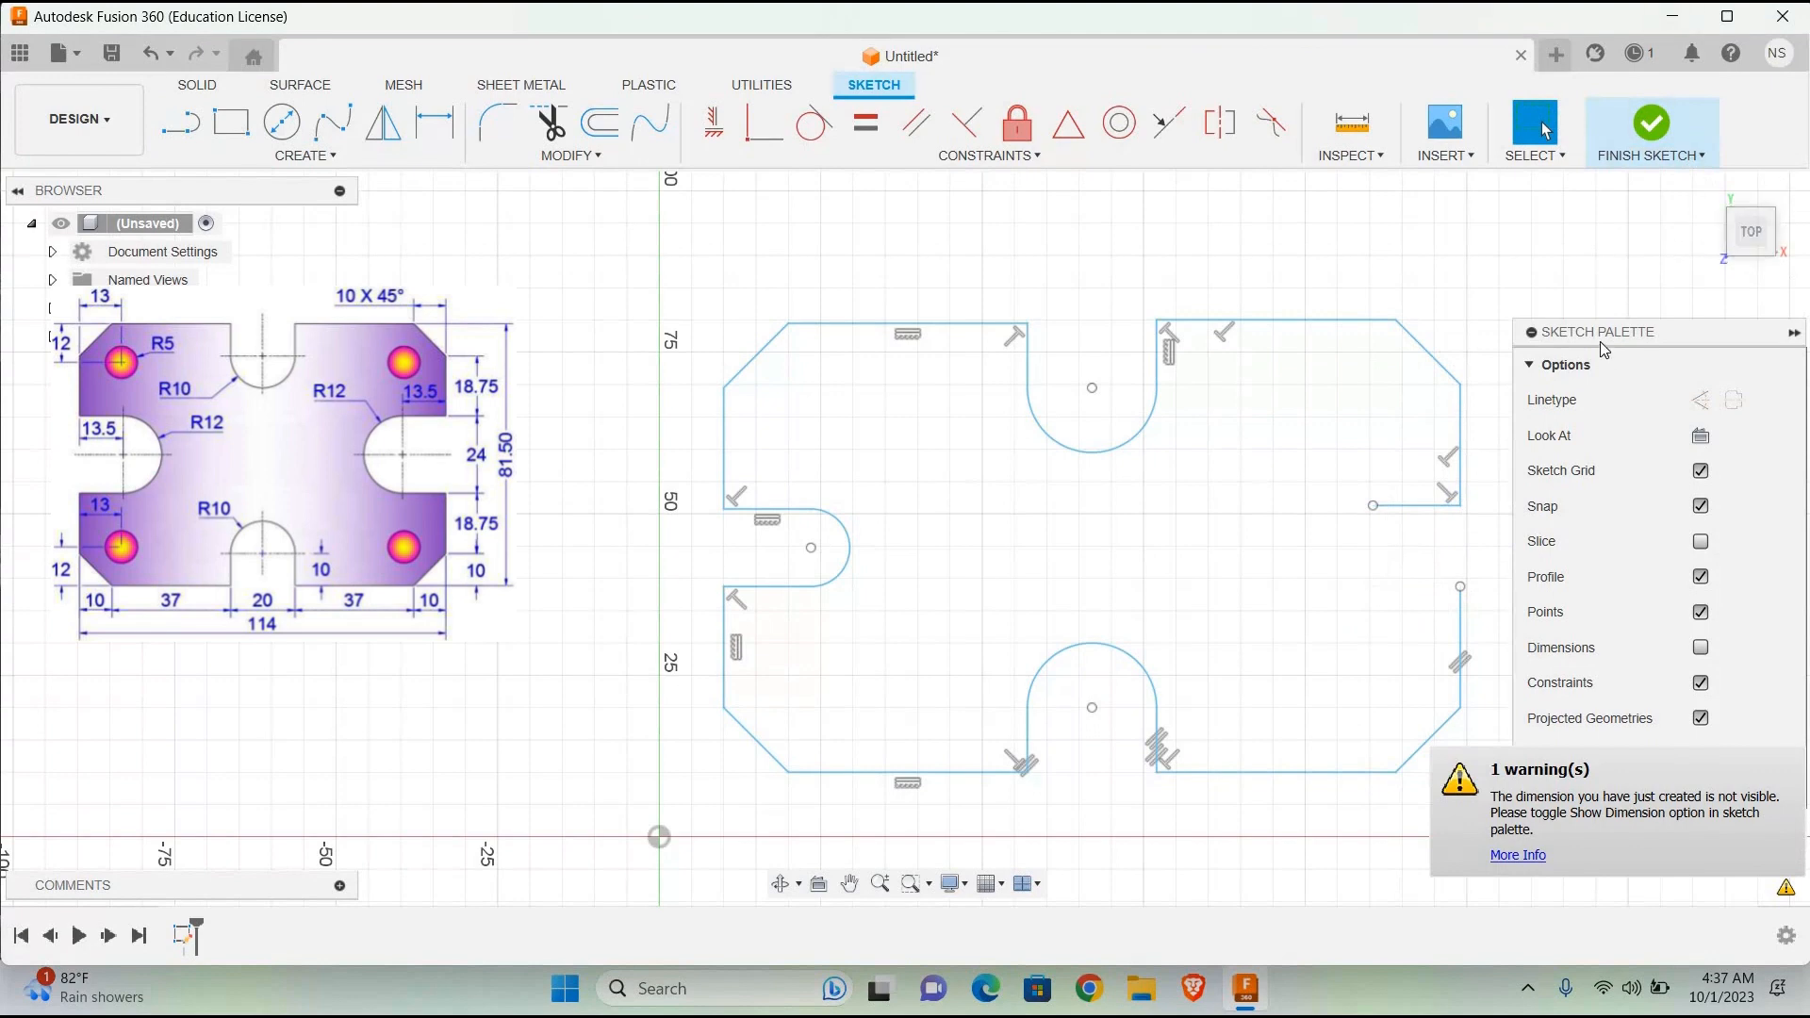
Step: Draw a 13.5 mm horizontal line inward from the upper end of the lower-right vertical edge as the right slot's lower side
left_click(178, 127)
left_click(1459, 586)
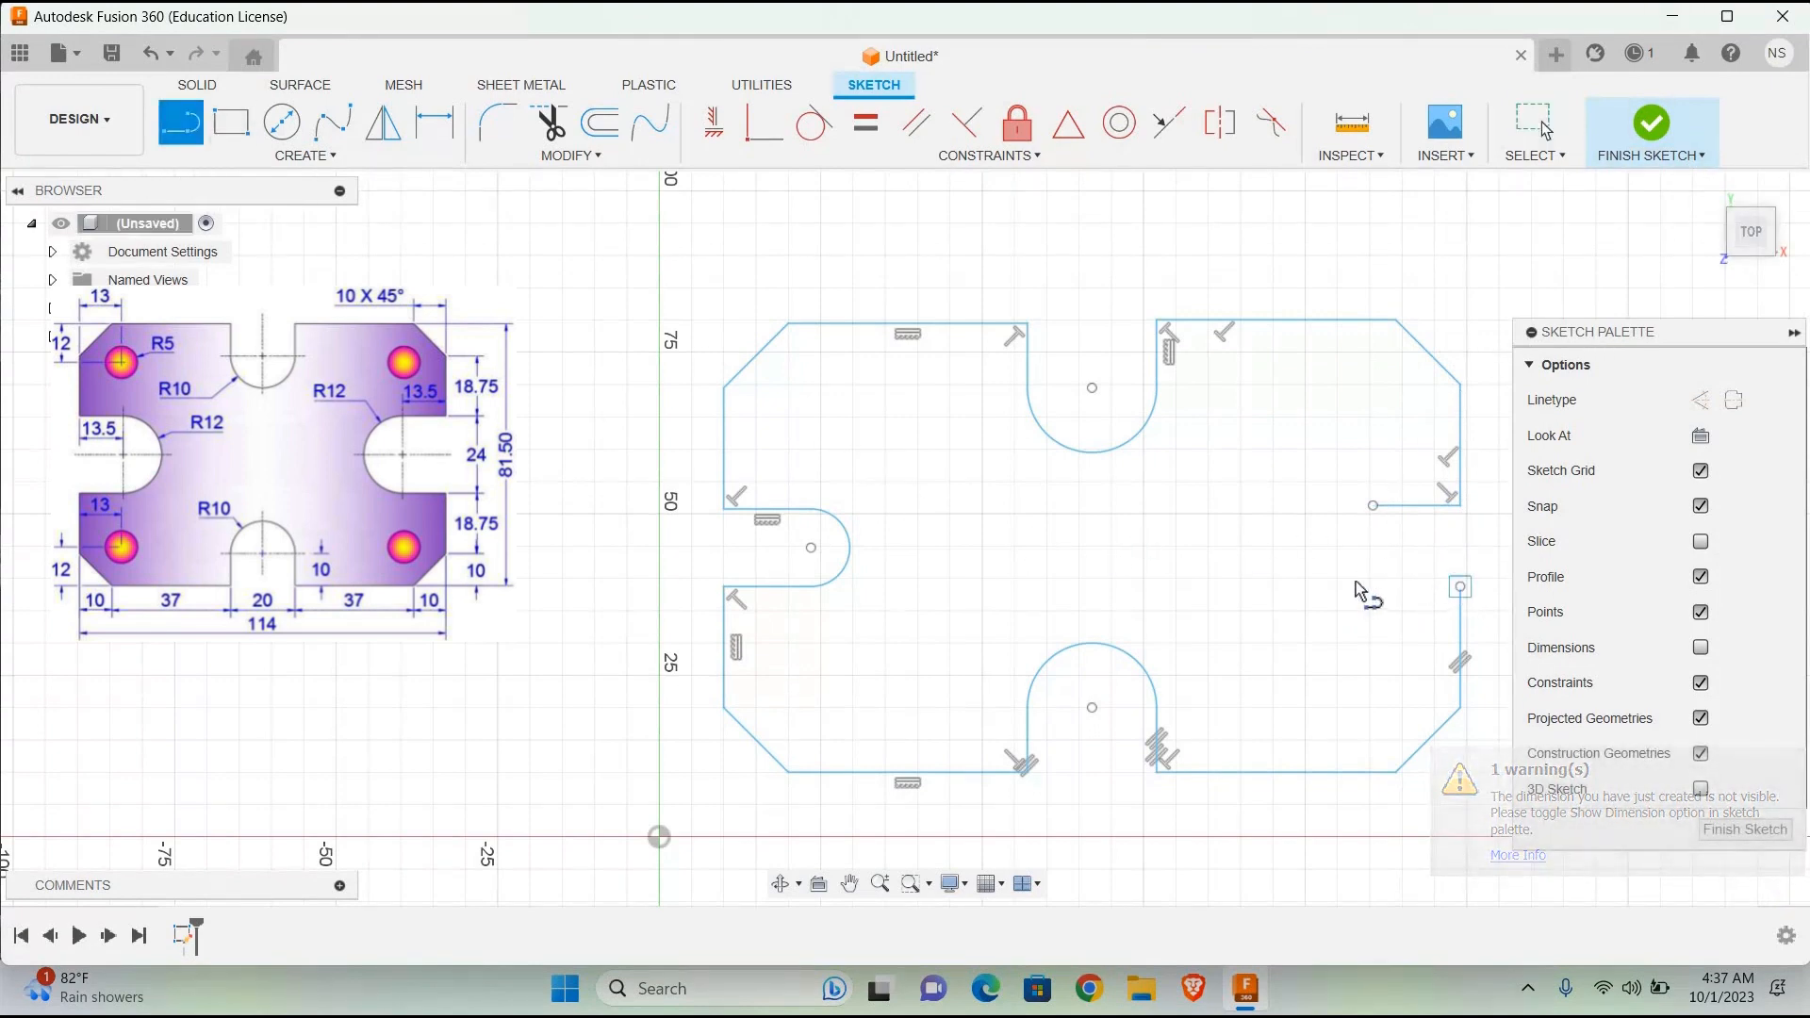
type("13.5")
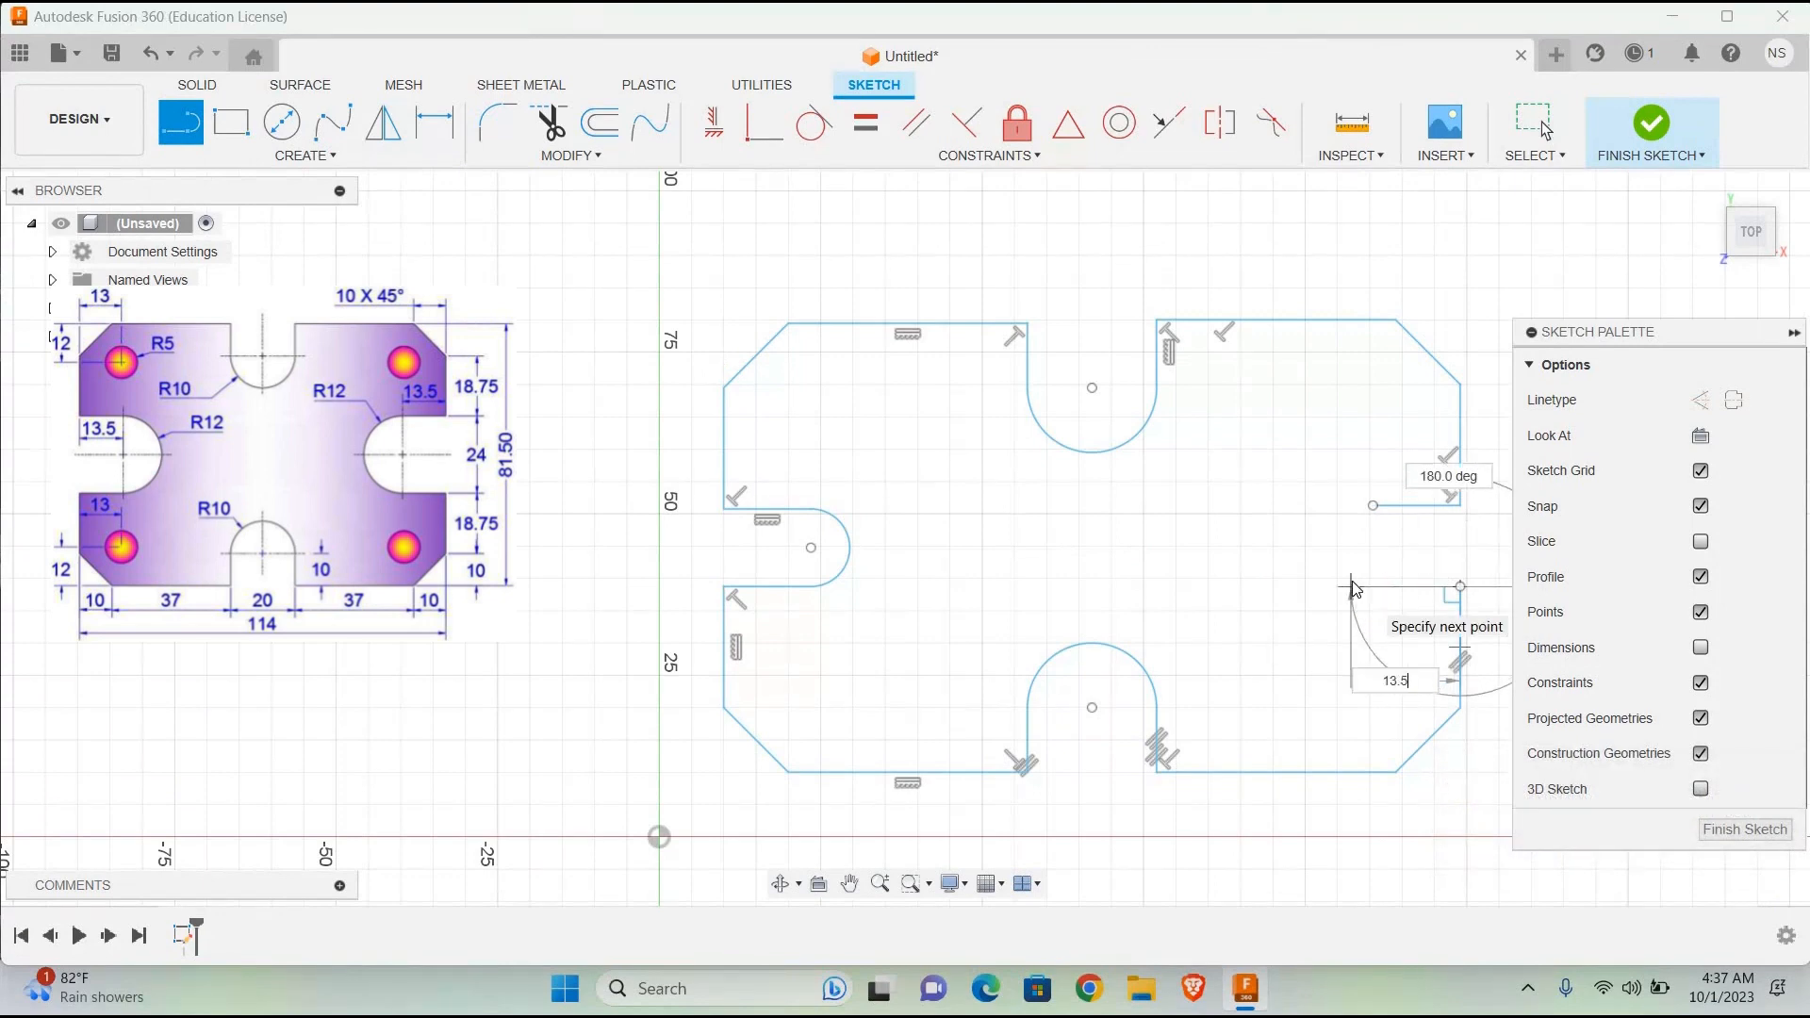
key("Return")
key("Escape")
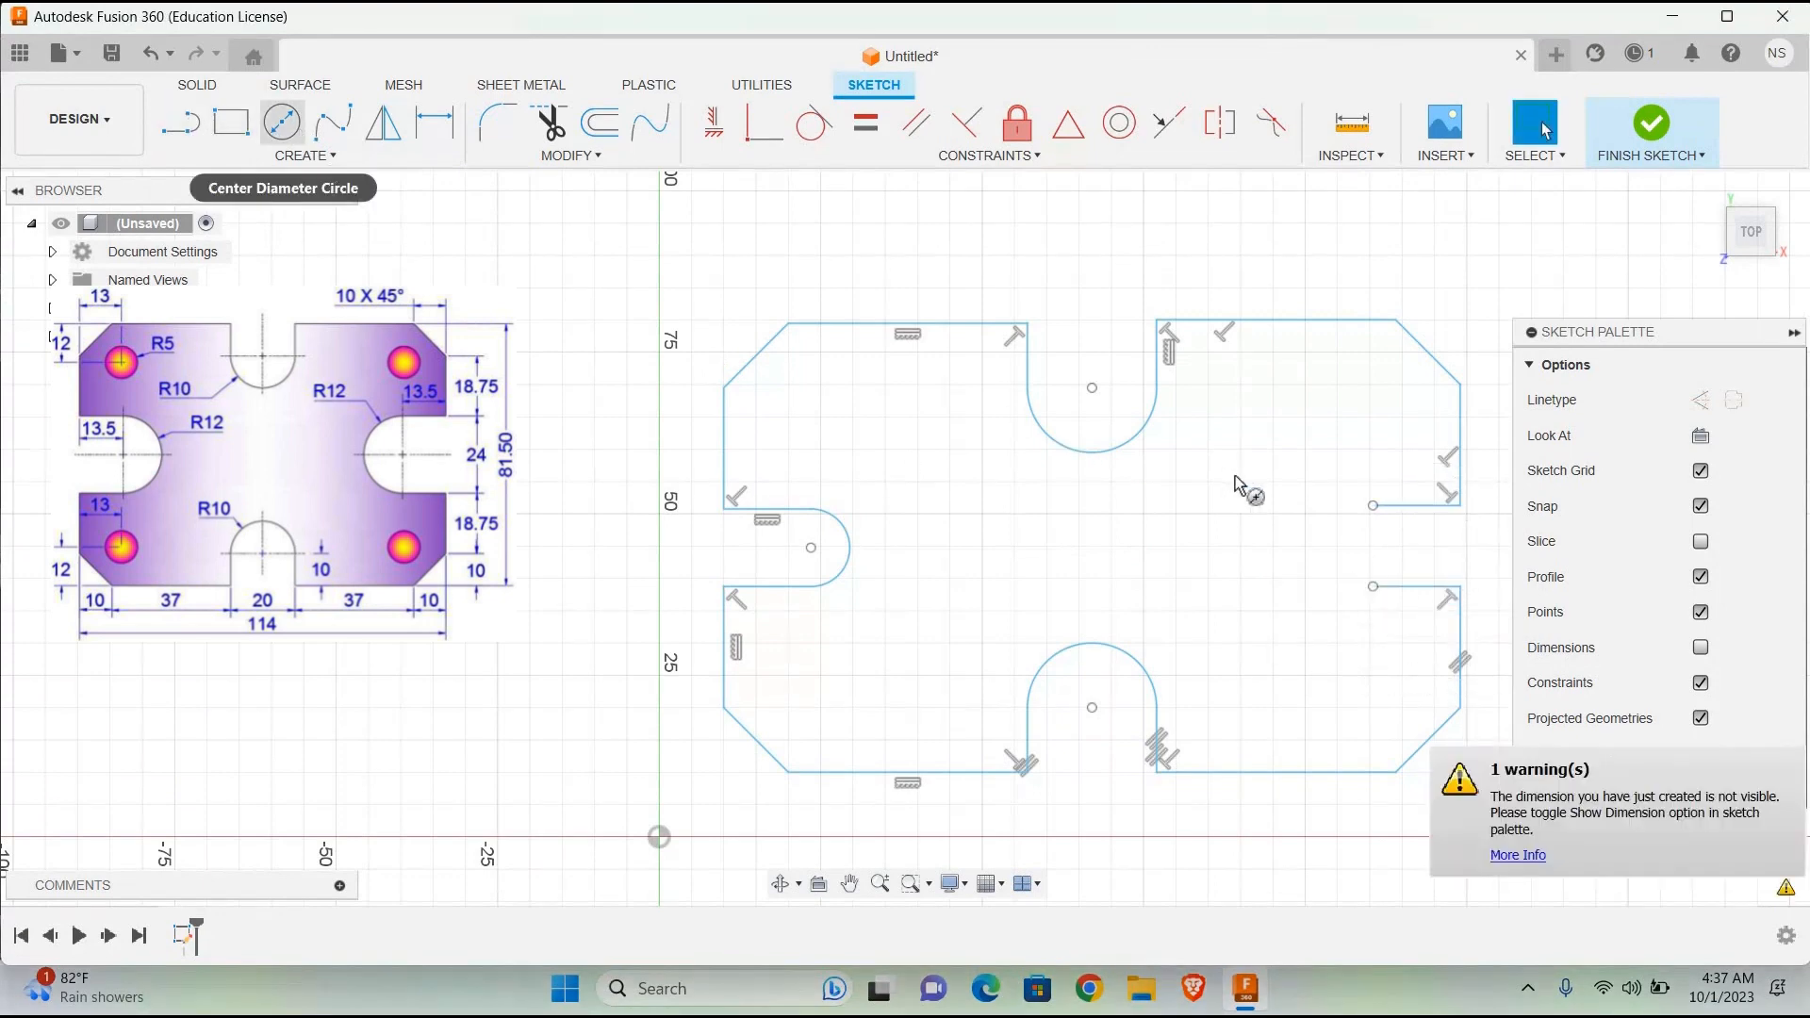
left_click(300, 134)
left_click(1375, 552)
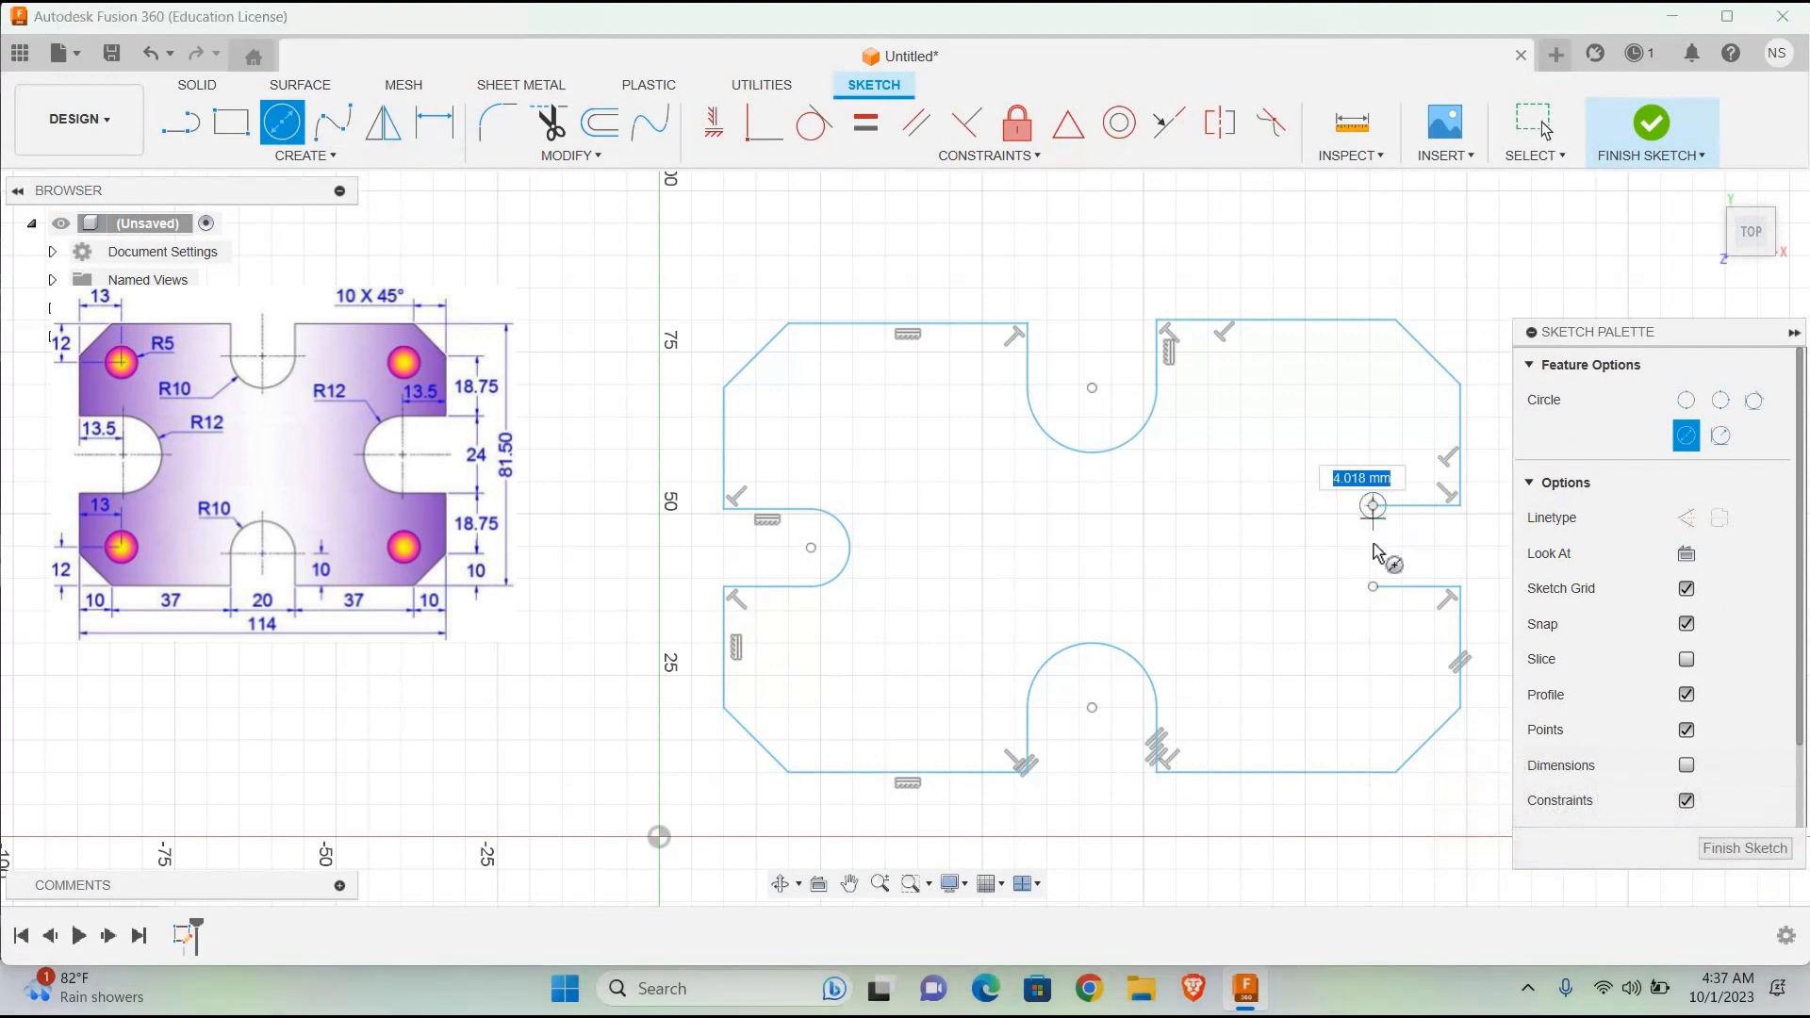
key("Escape")
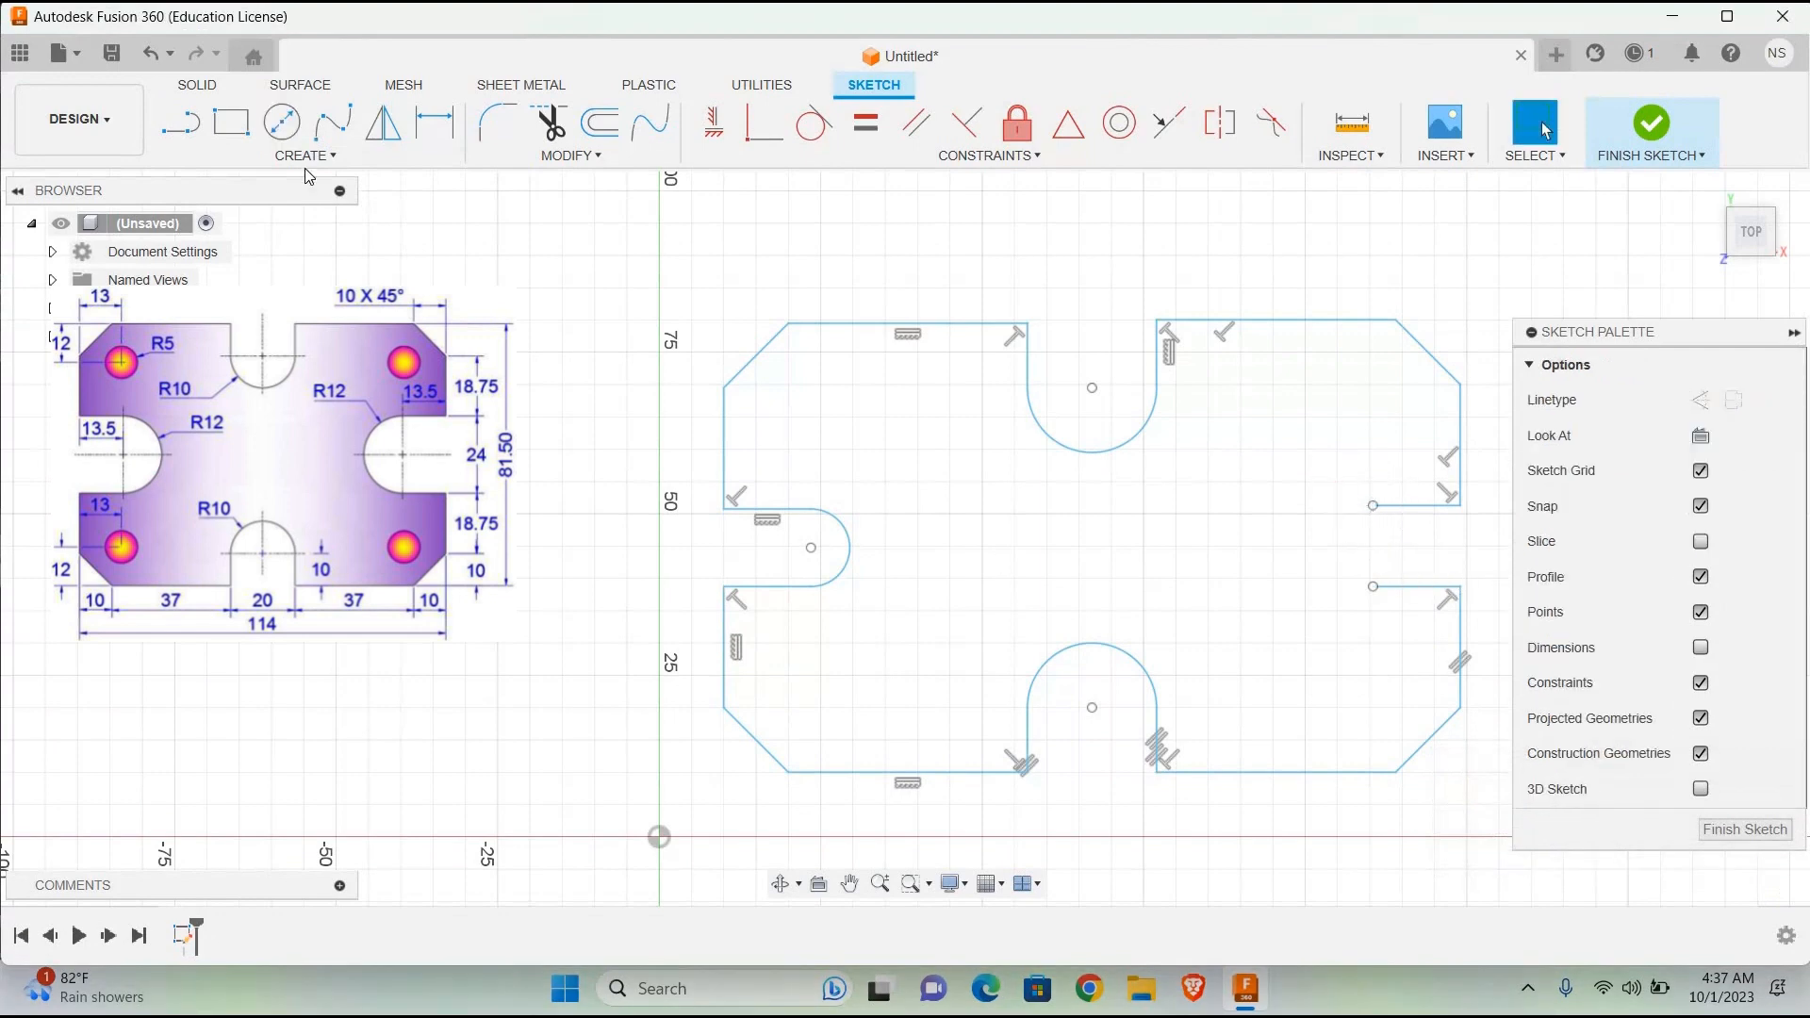
left_click(174, 138)
left_click_drag(1373, 505, 1373, 546)
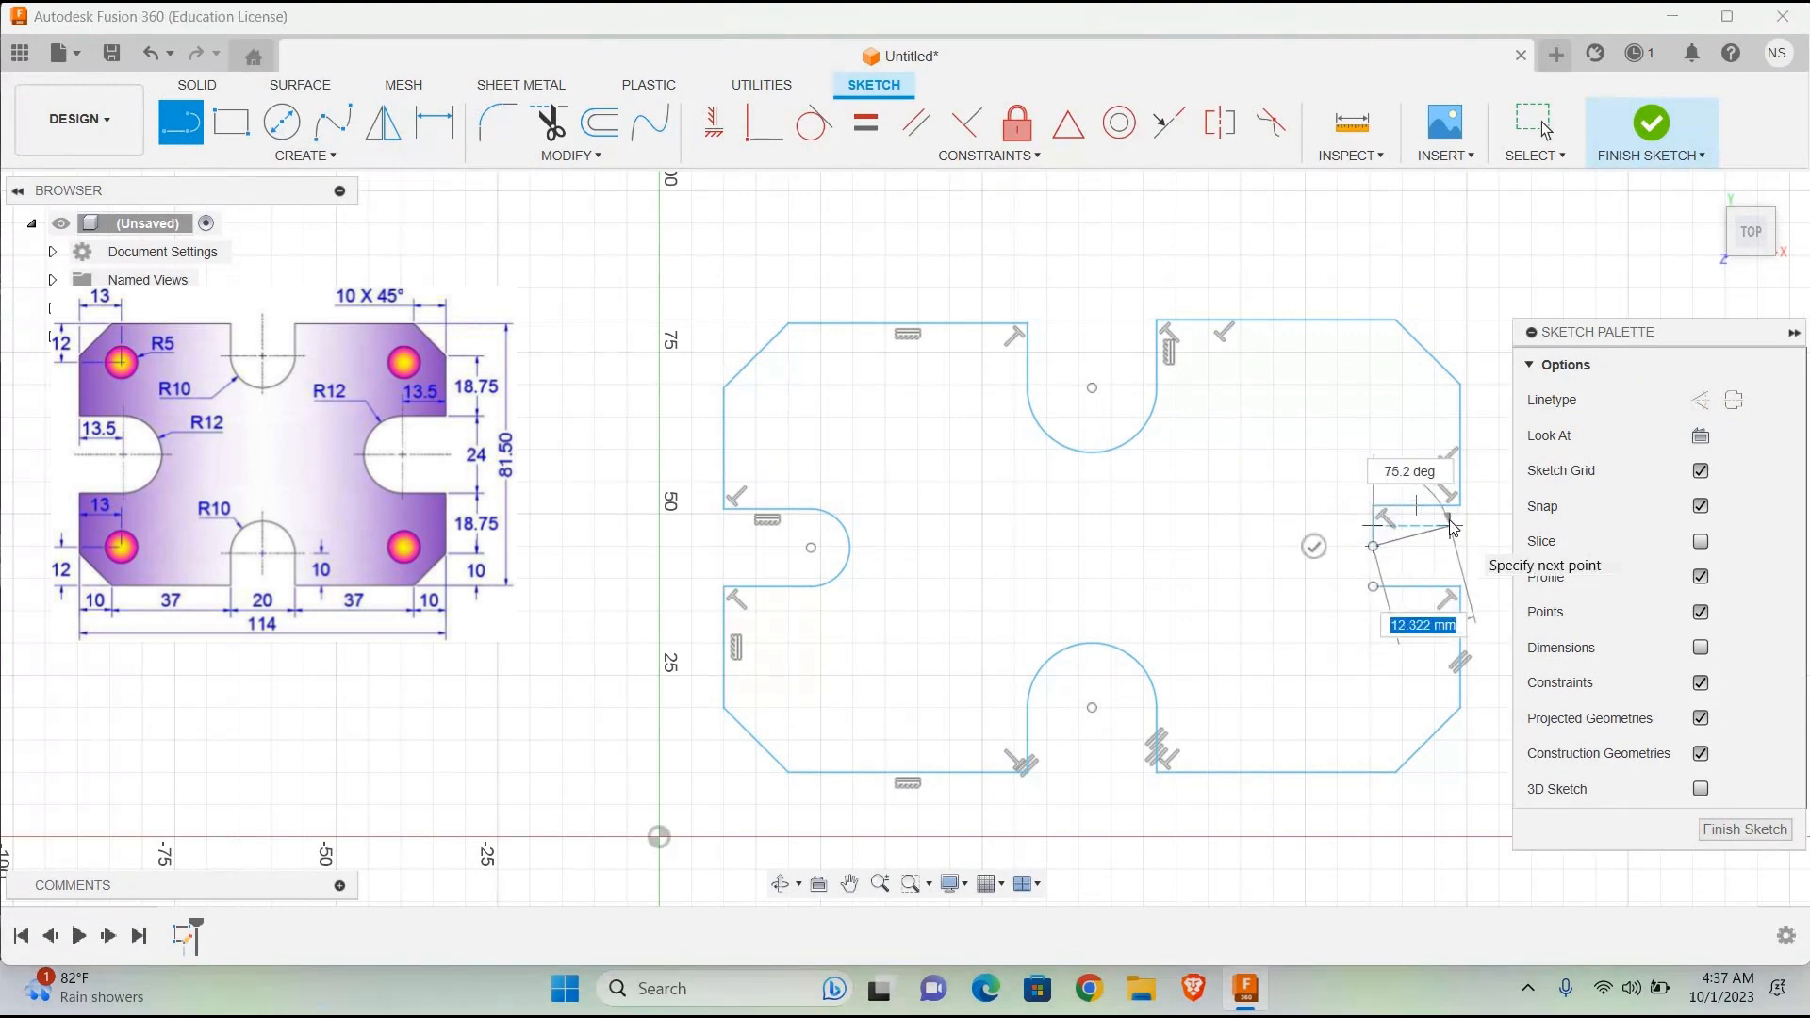
key("Escape")
left_click(175, 138)
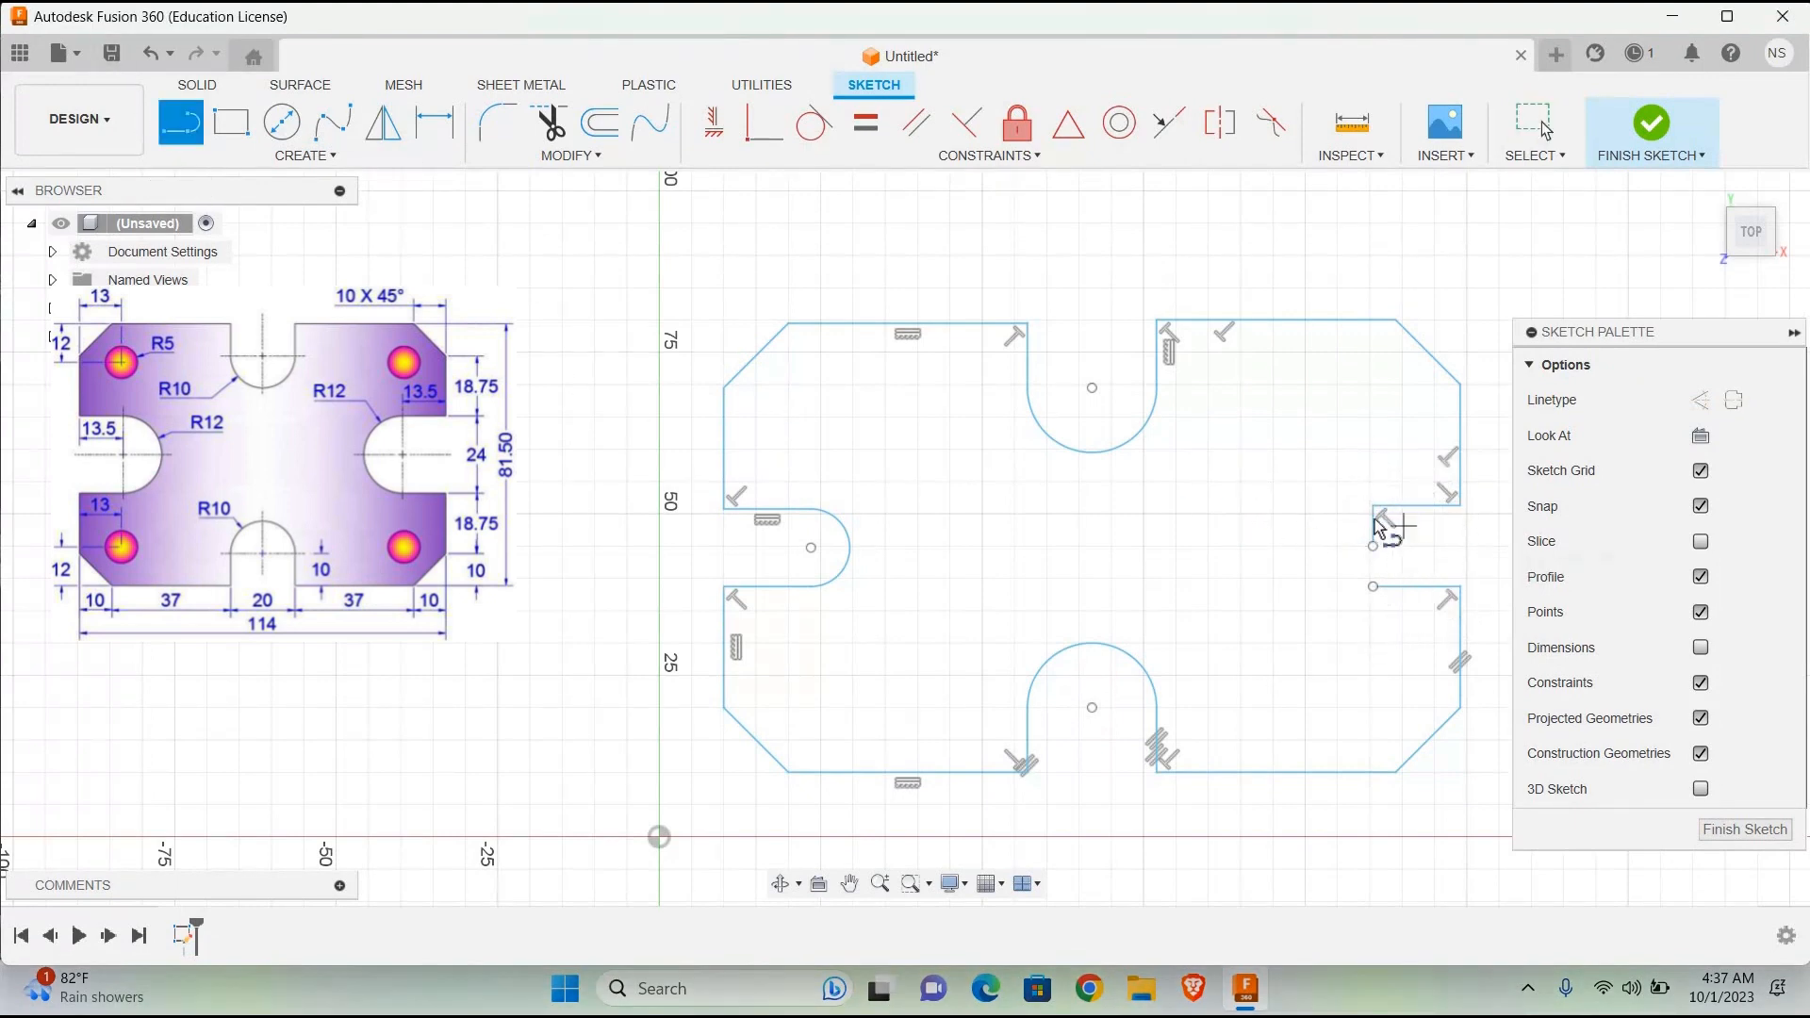
key("Escape")
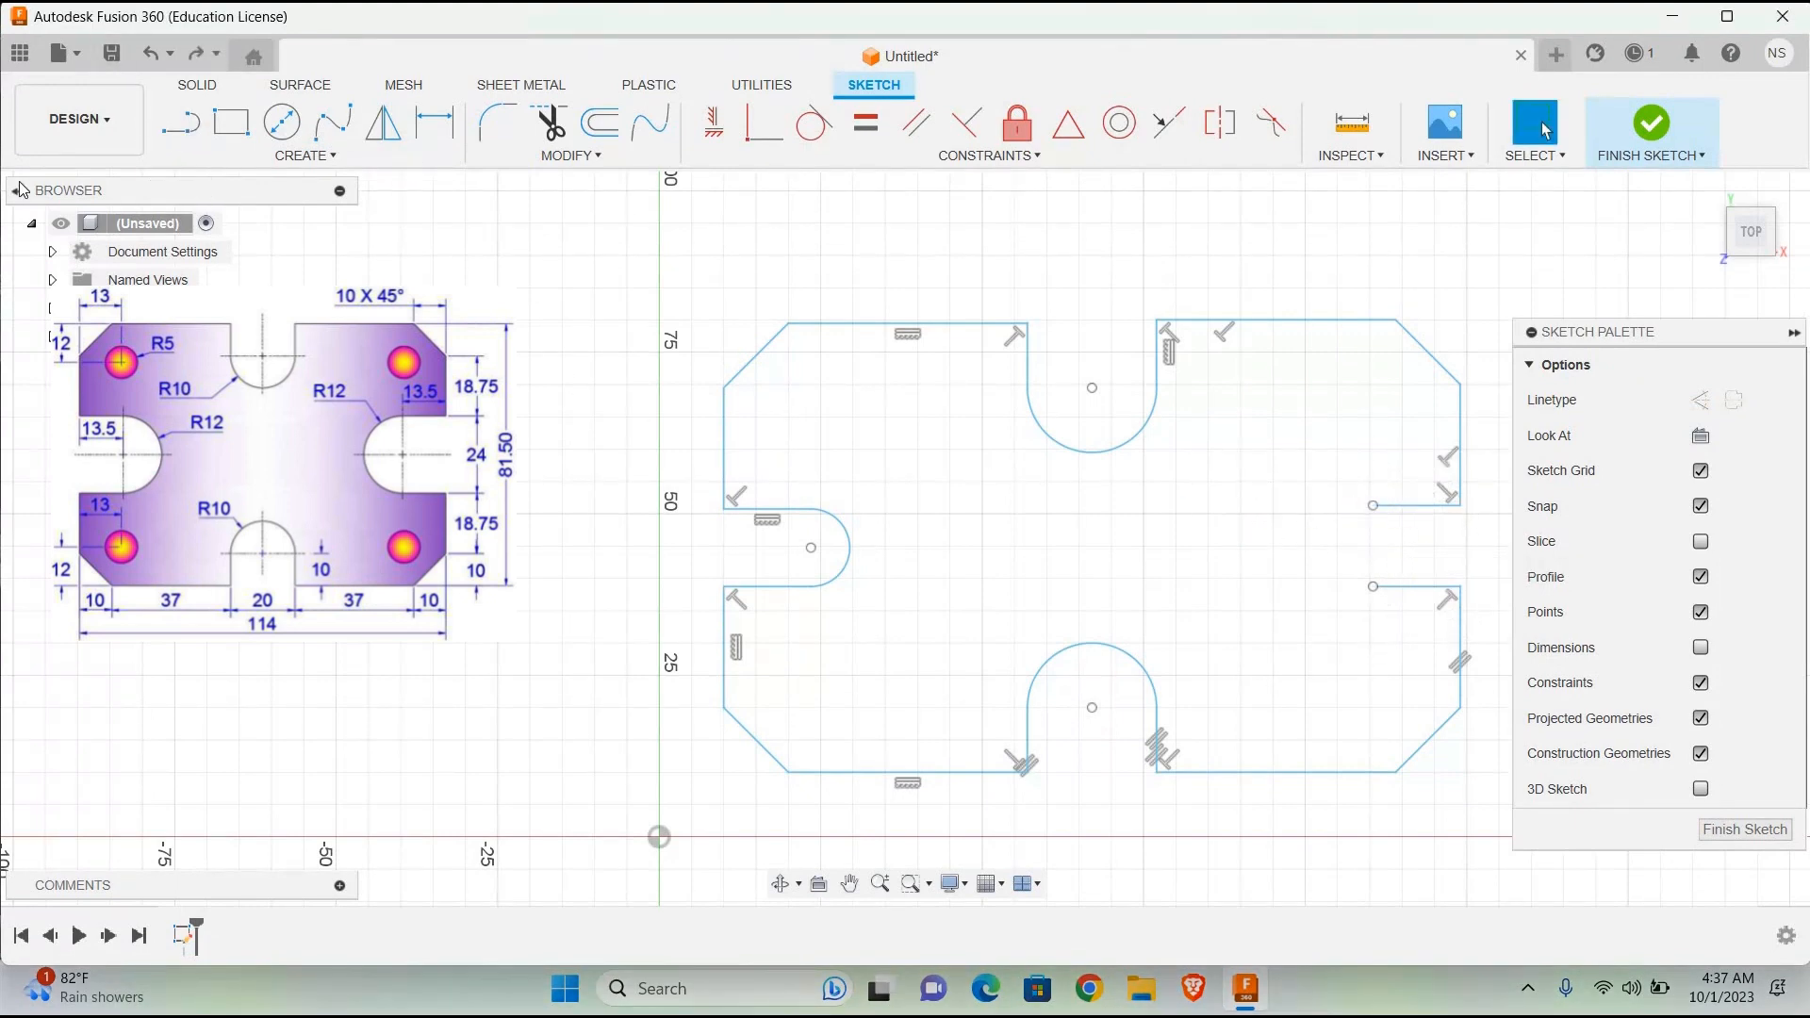
Step: Draw a 10 mm vertical line downward from the inner end of the right slot's upper side
left_click(179, 123)
left_click_drag(1373, 505, 1379, 551)
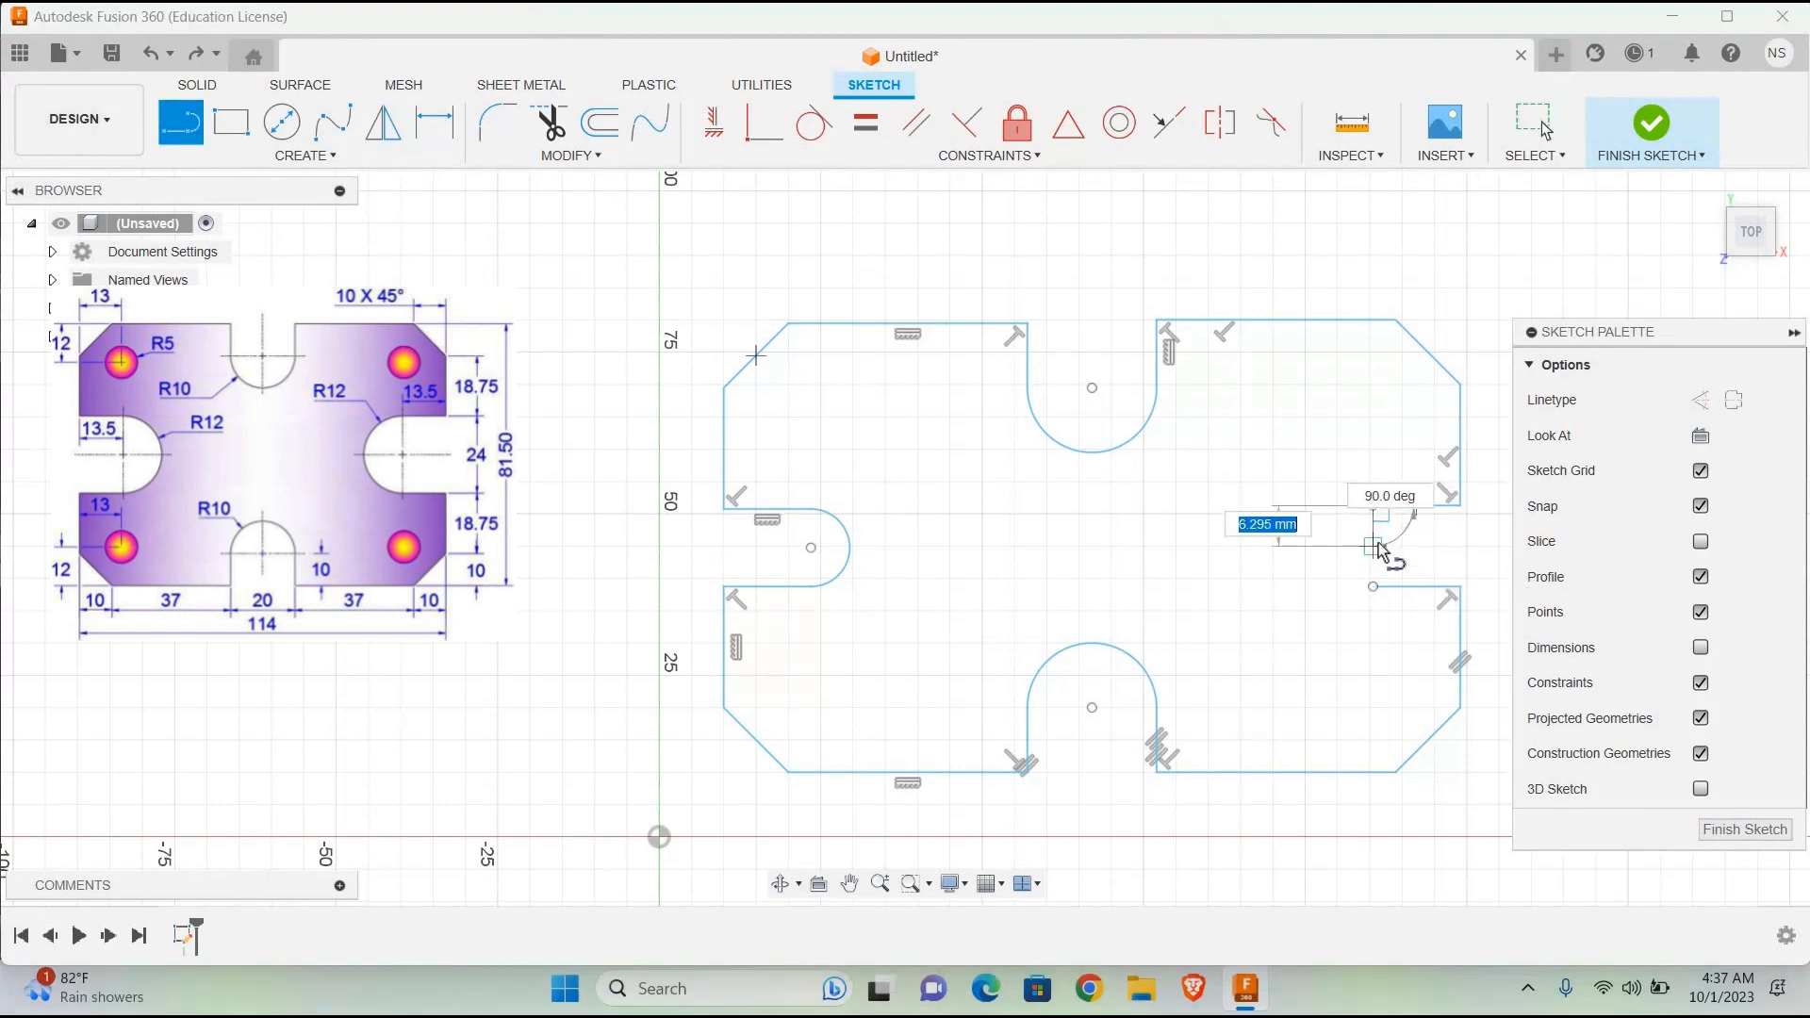
type("10")
key("Return")
key("Escape")
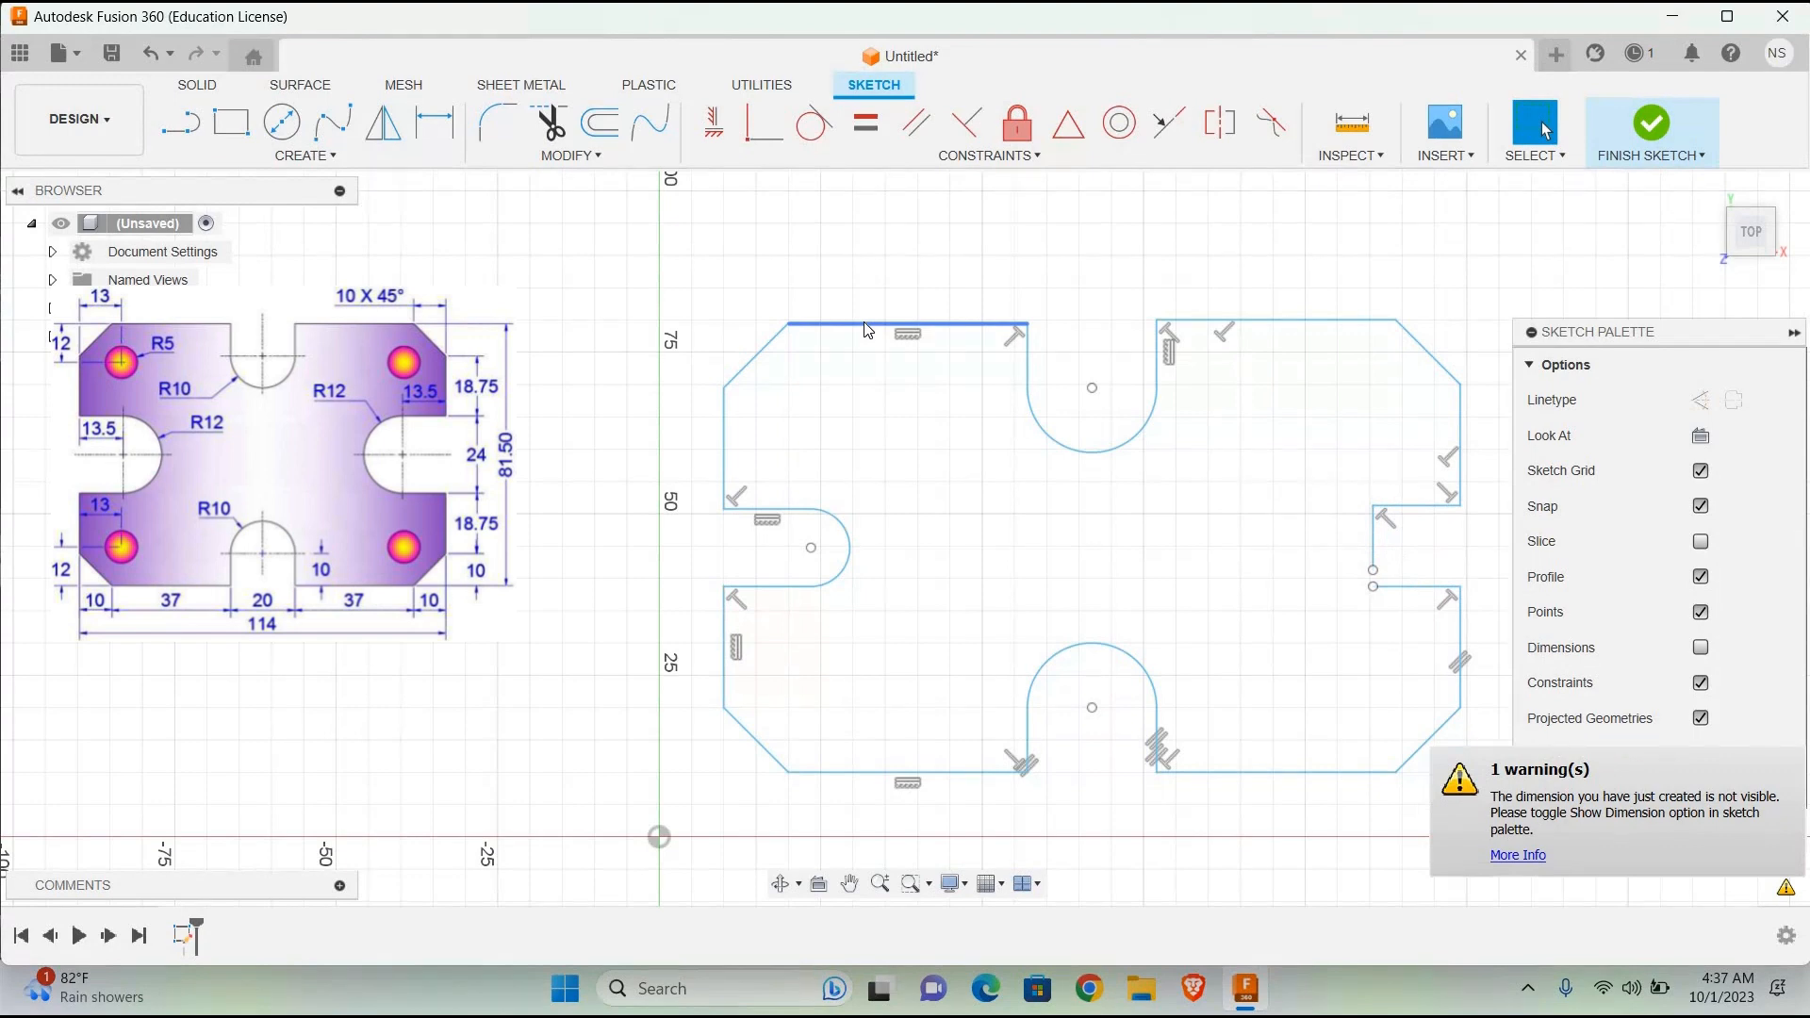
Step: Replace the 10 mm vertical line at the inner end of the right slot's upper side with a 6 mm vertical line downward
key("ctrl+z")
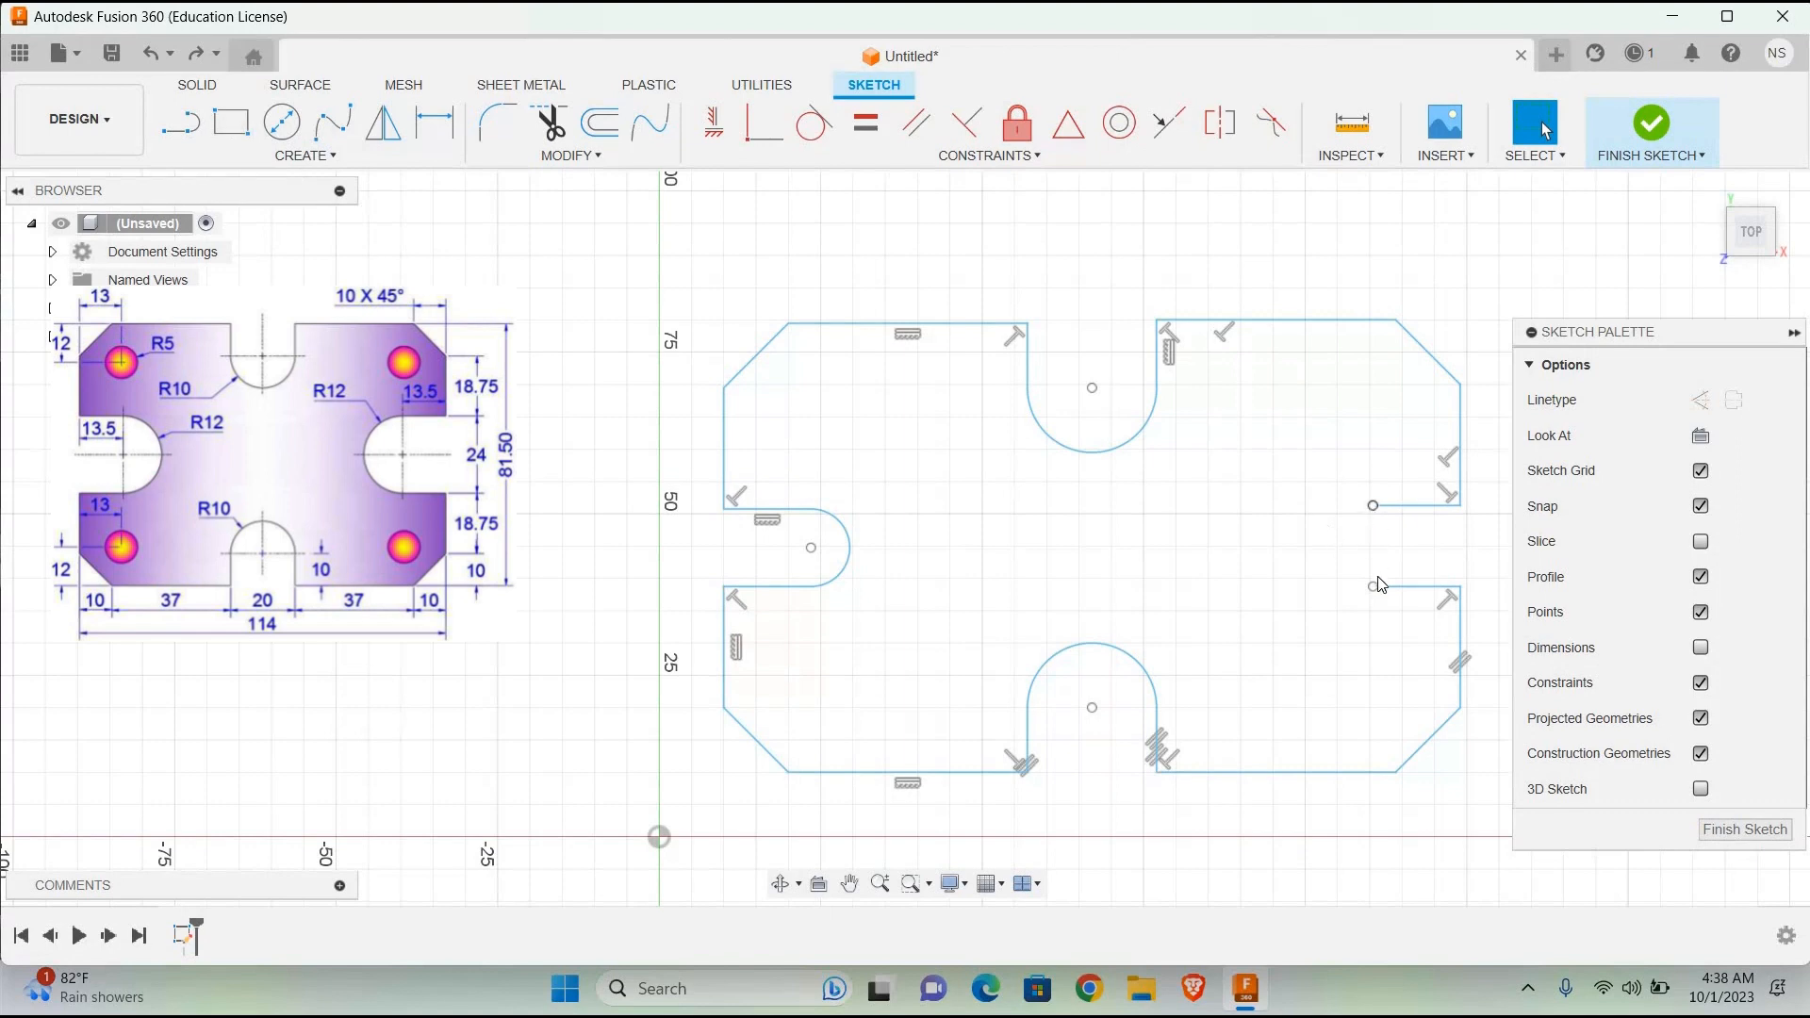
left_click(1372, 506)
key("Escape")
left_click(188, 131)
left_click(1373, 505)
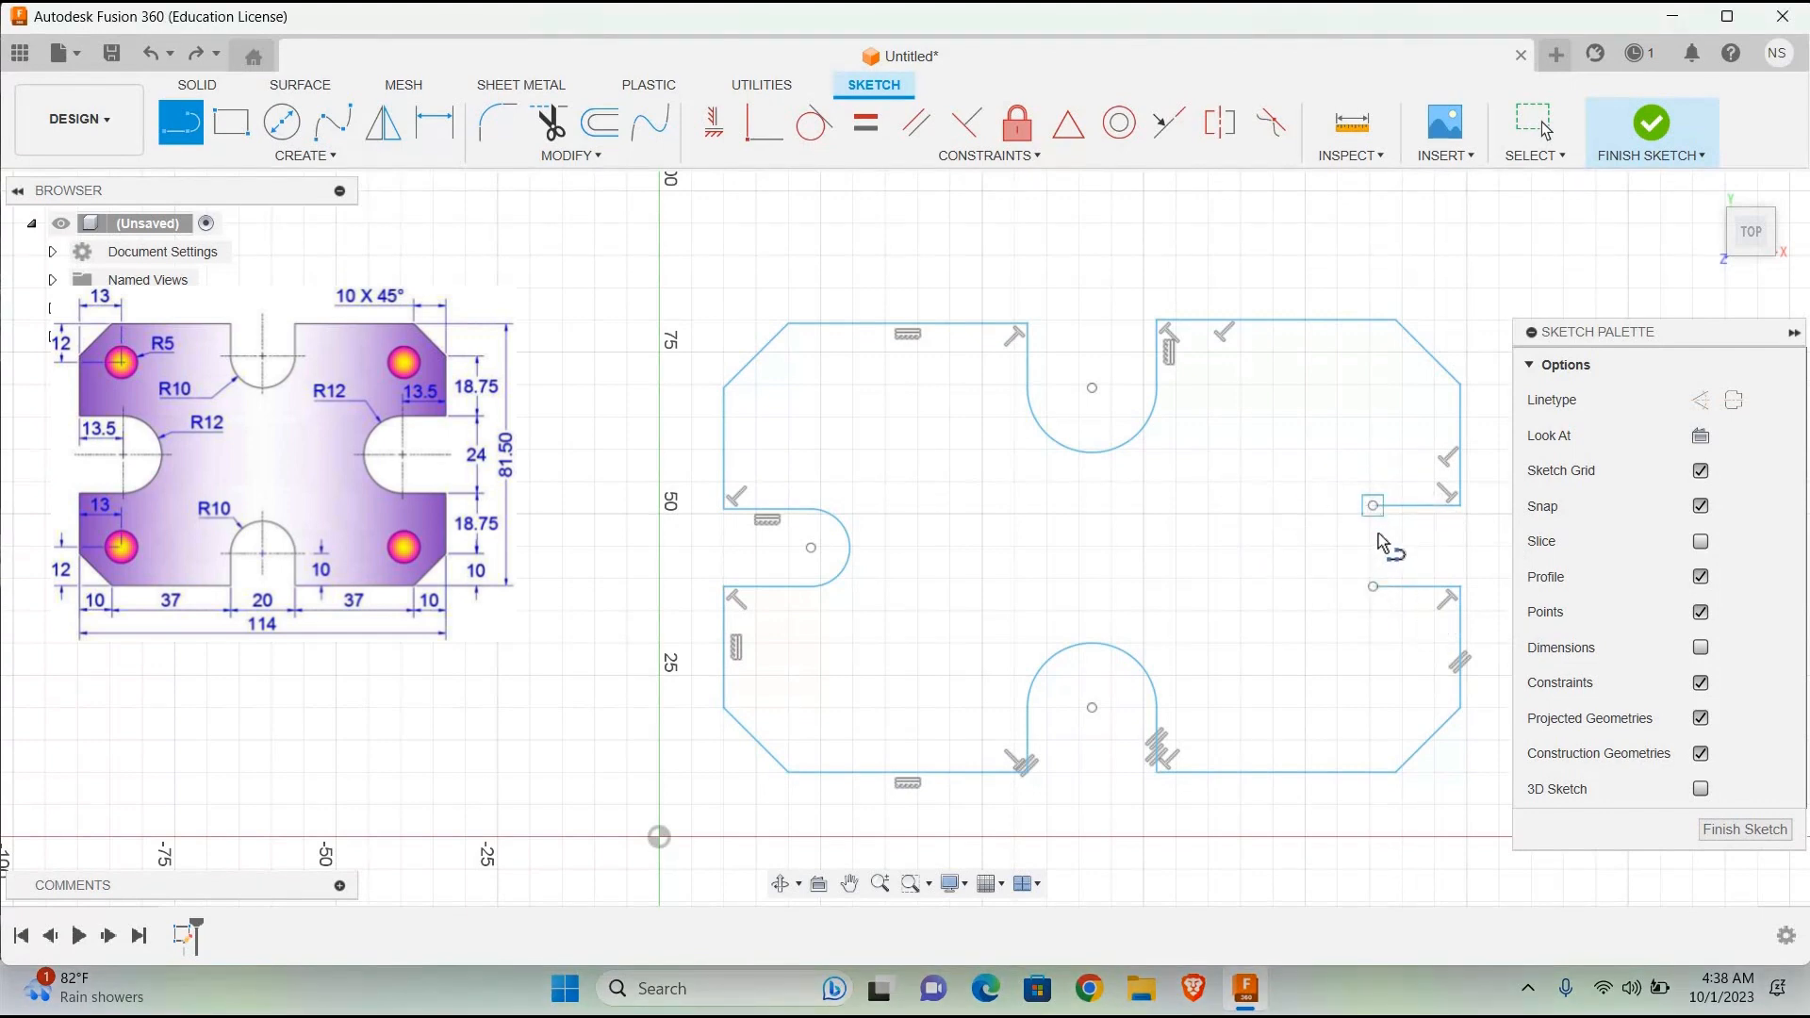
type("6")
key("Return")
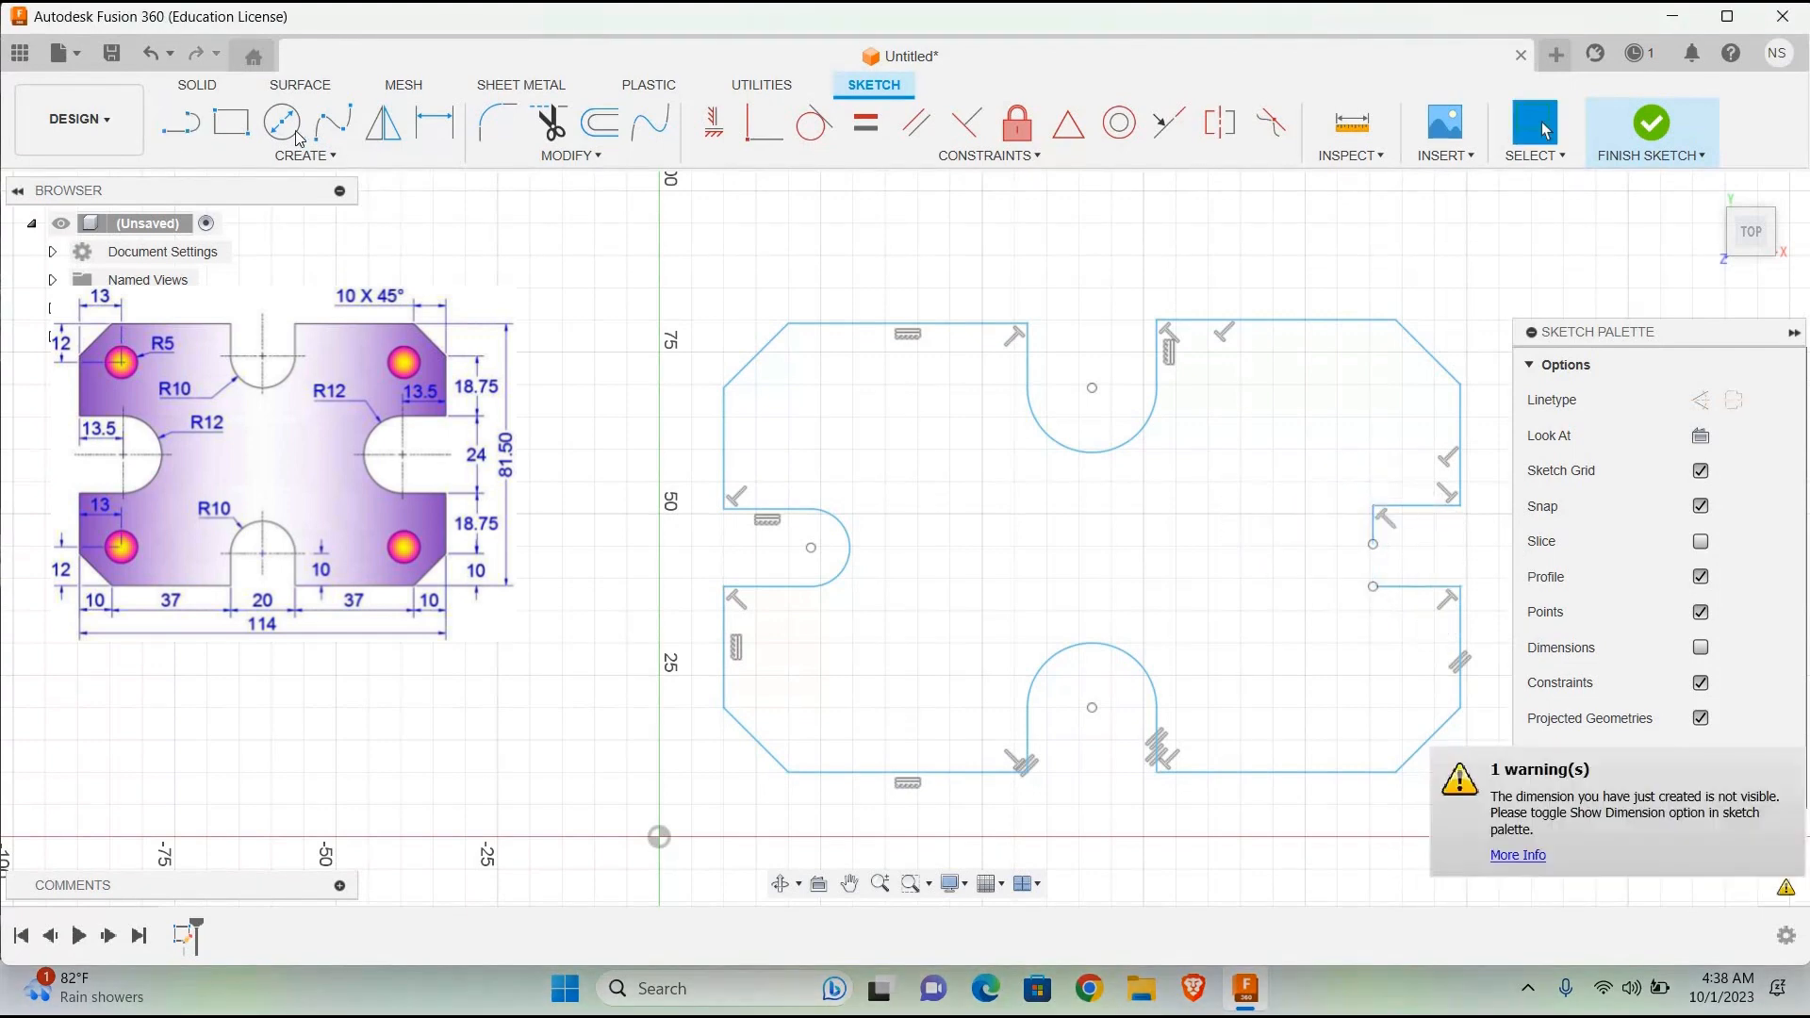
key("c")
left_click(1372, 543)
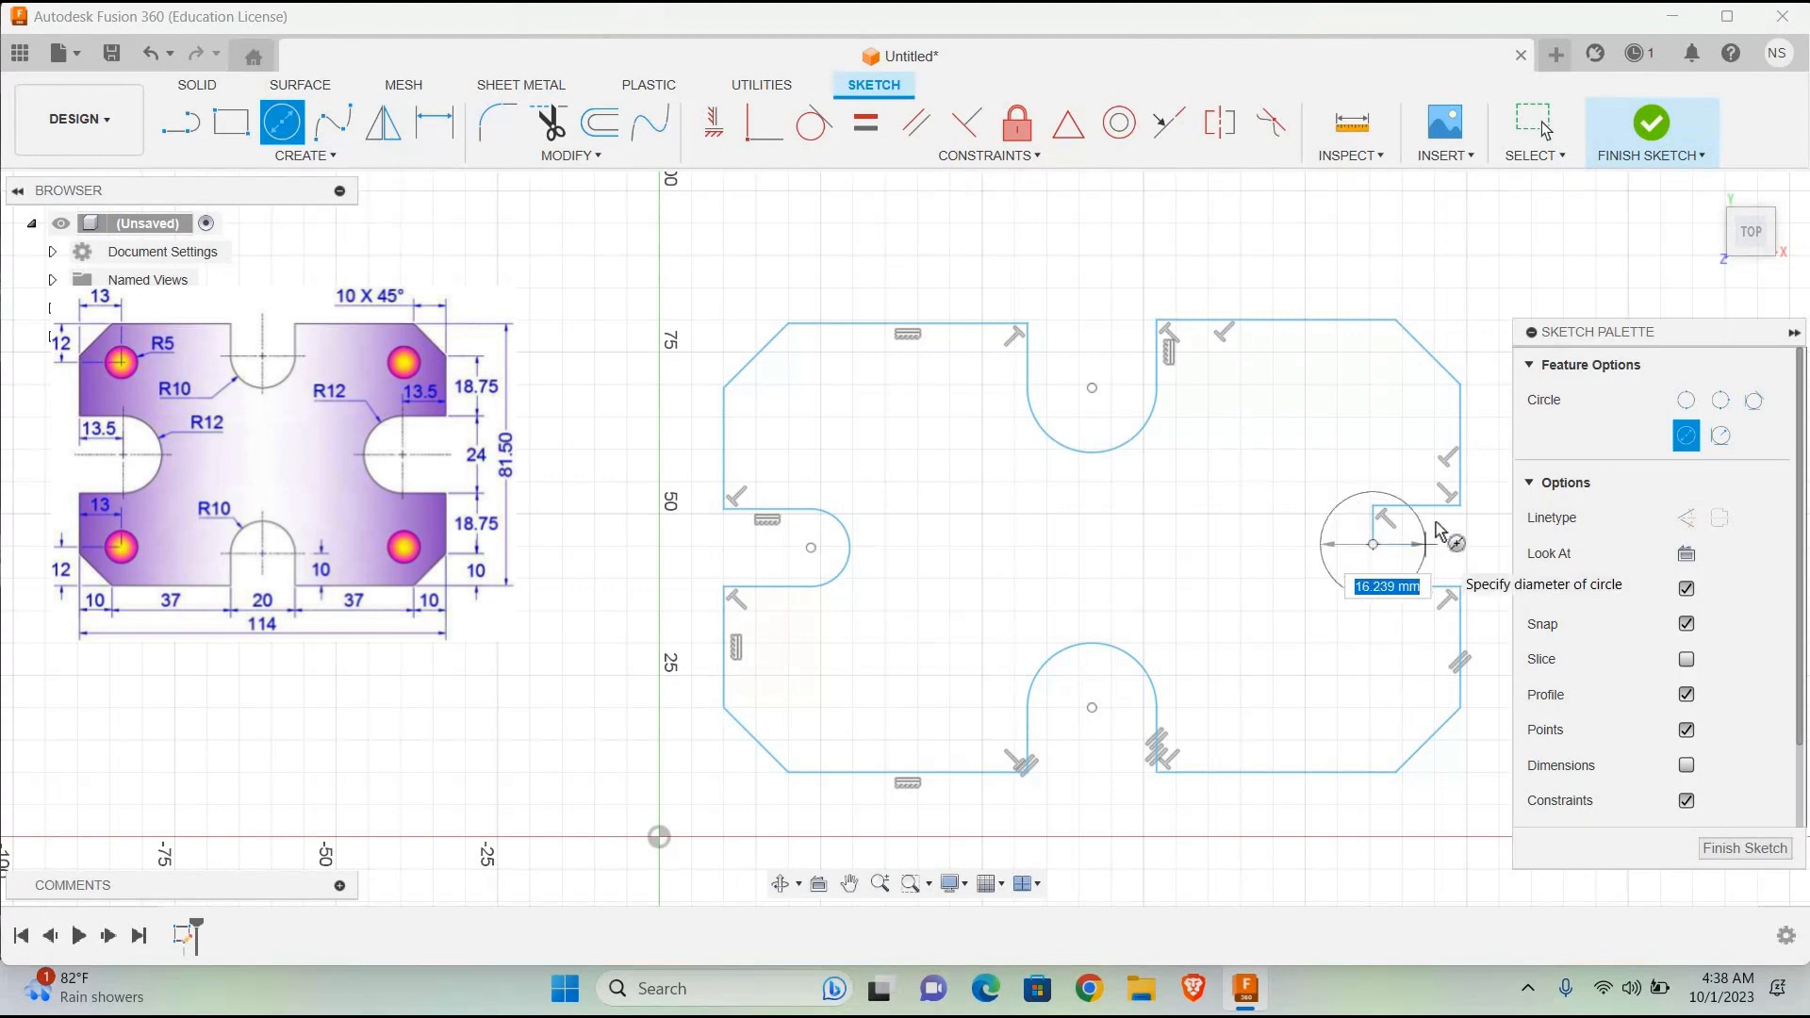
left_click(1545, 130)
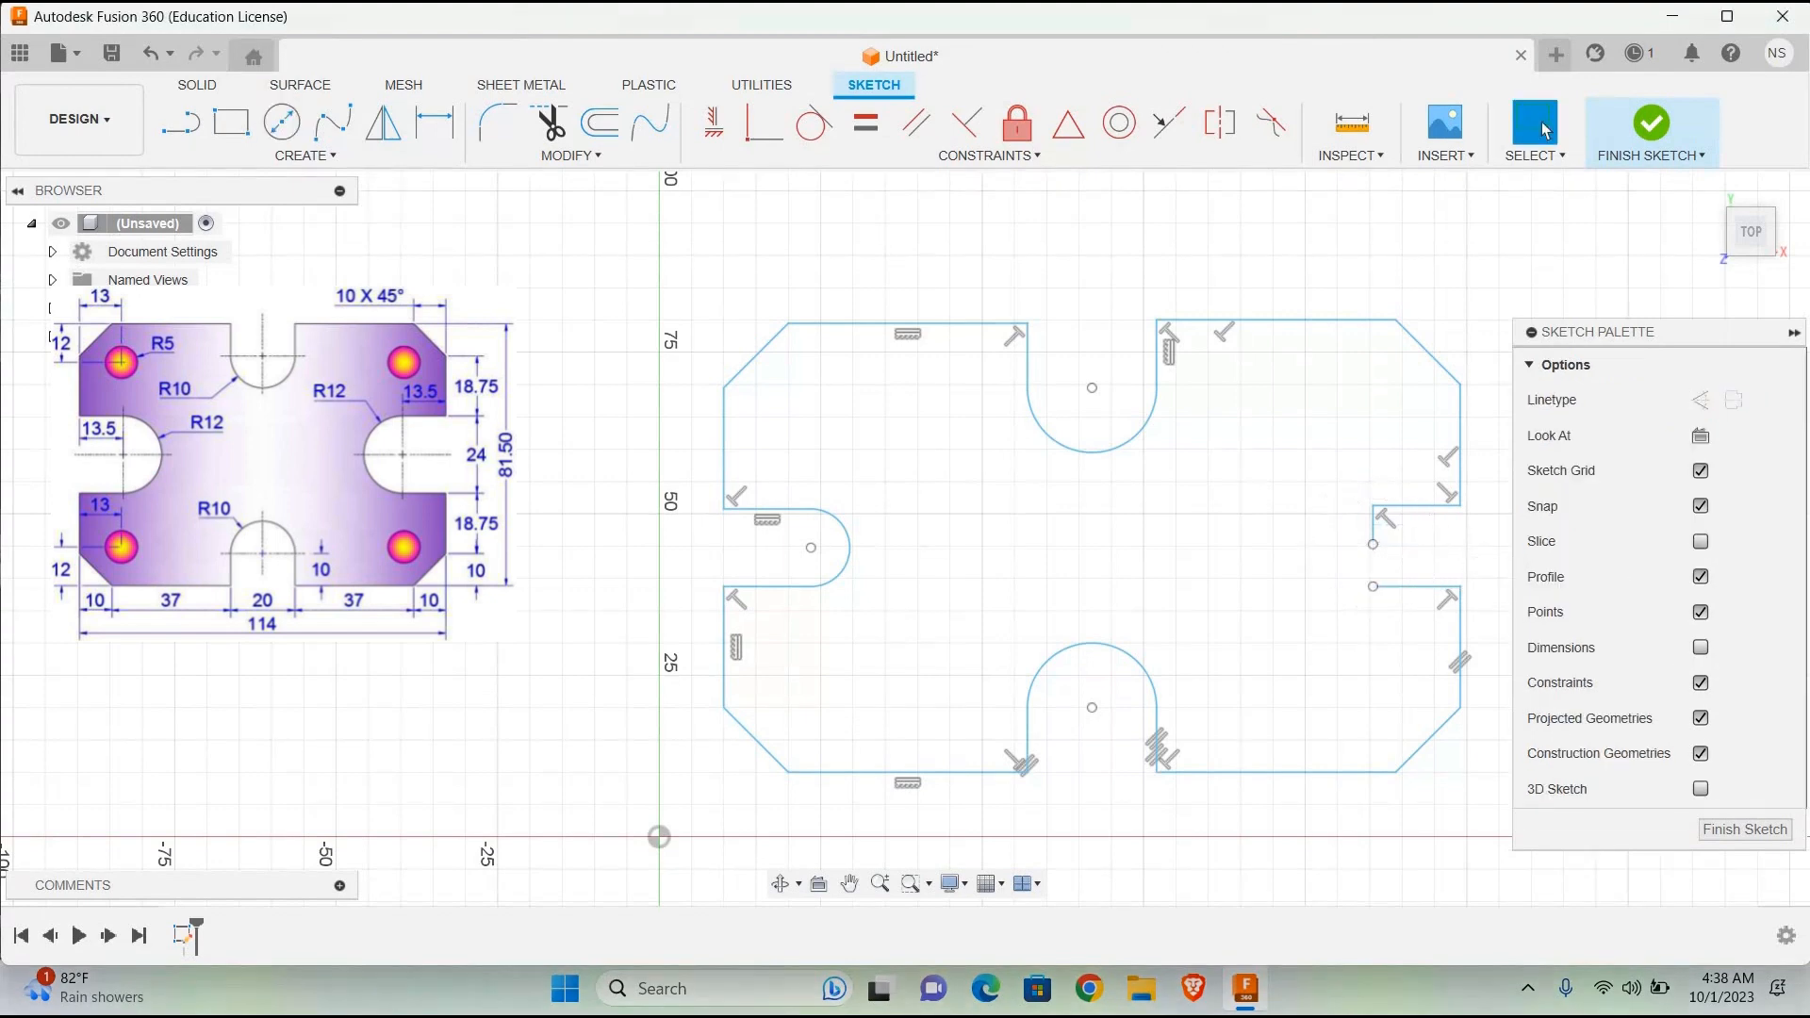
Step: Check the lengths of the upper-left edge, lower-right edge and right slot's short vertical line, temporarily showing all sketch dimensions
left_click(723, 453)
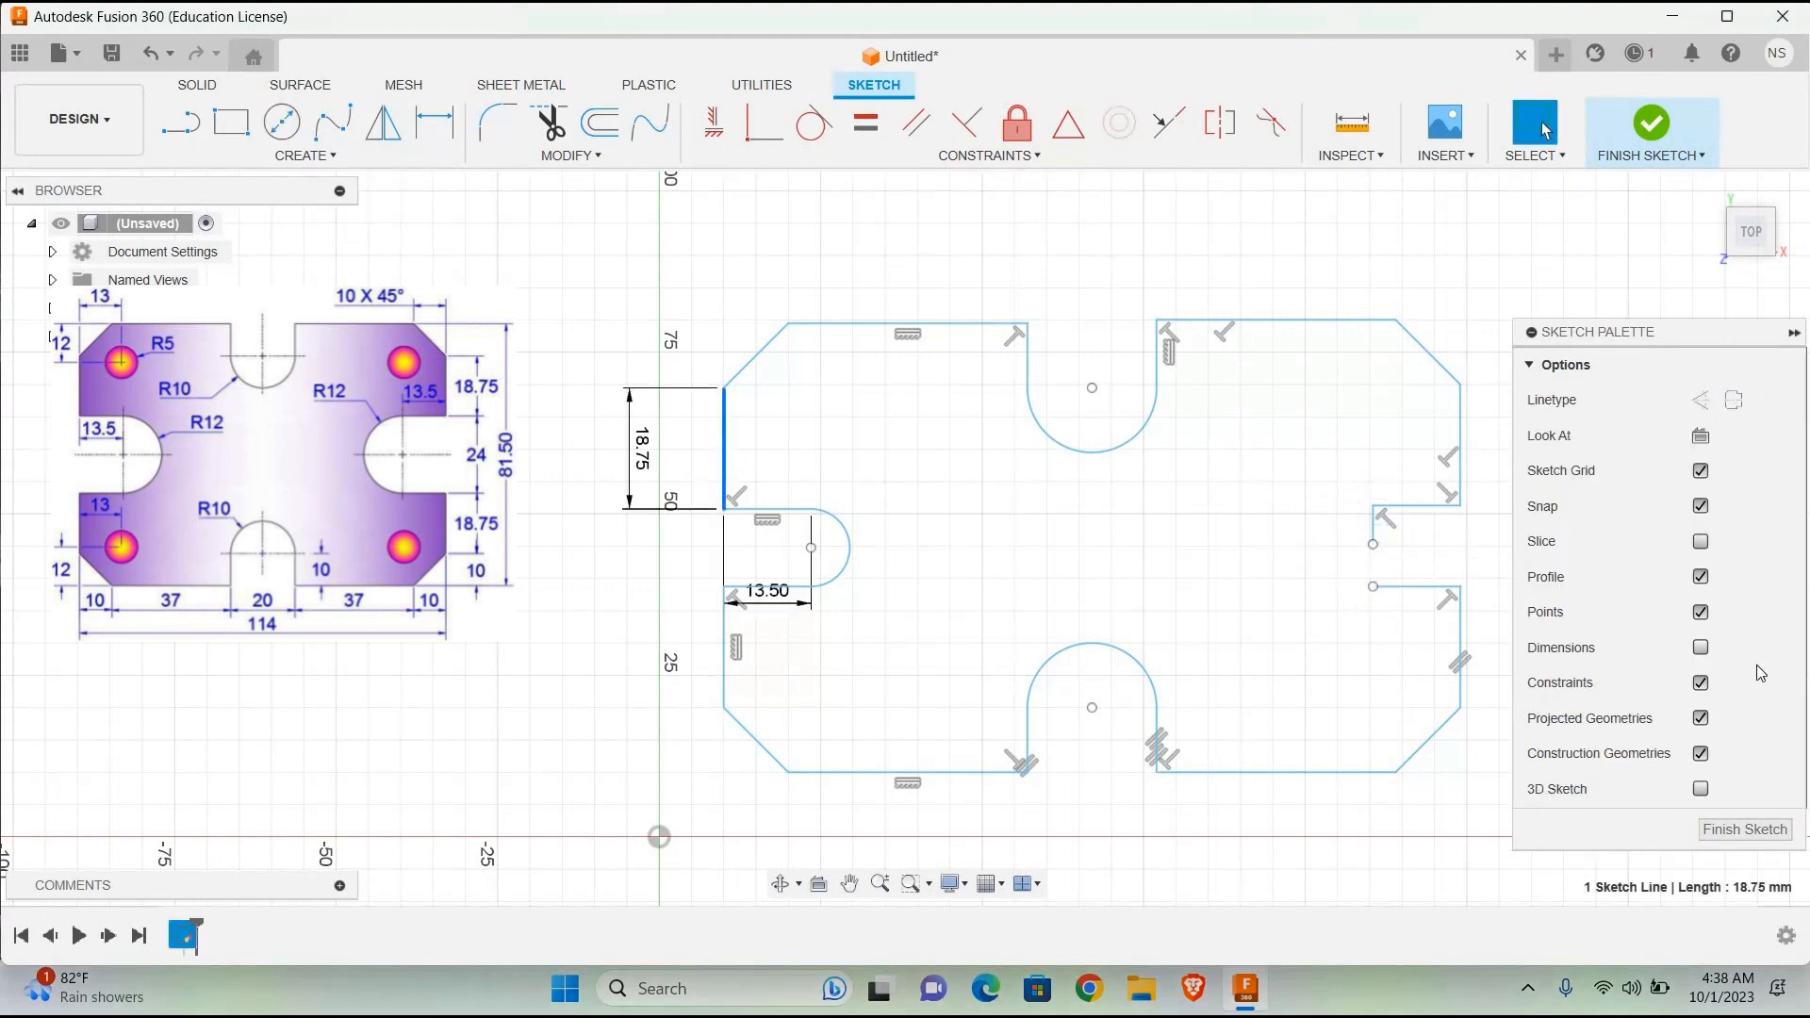
left_click(1700, 648)
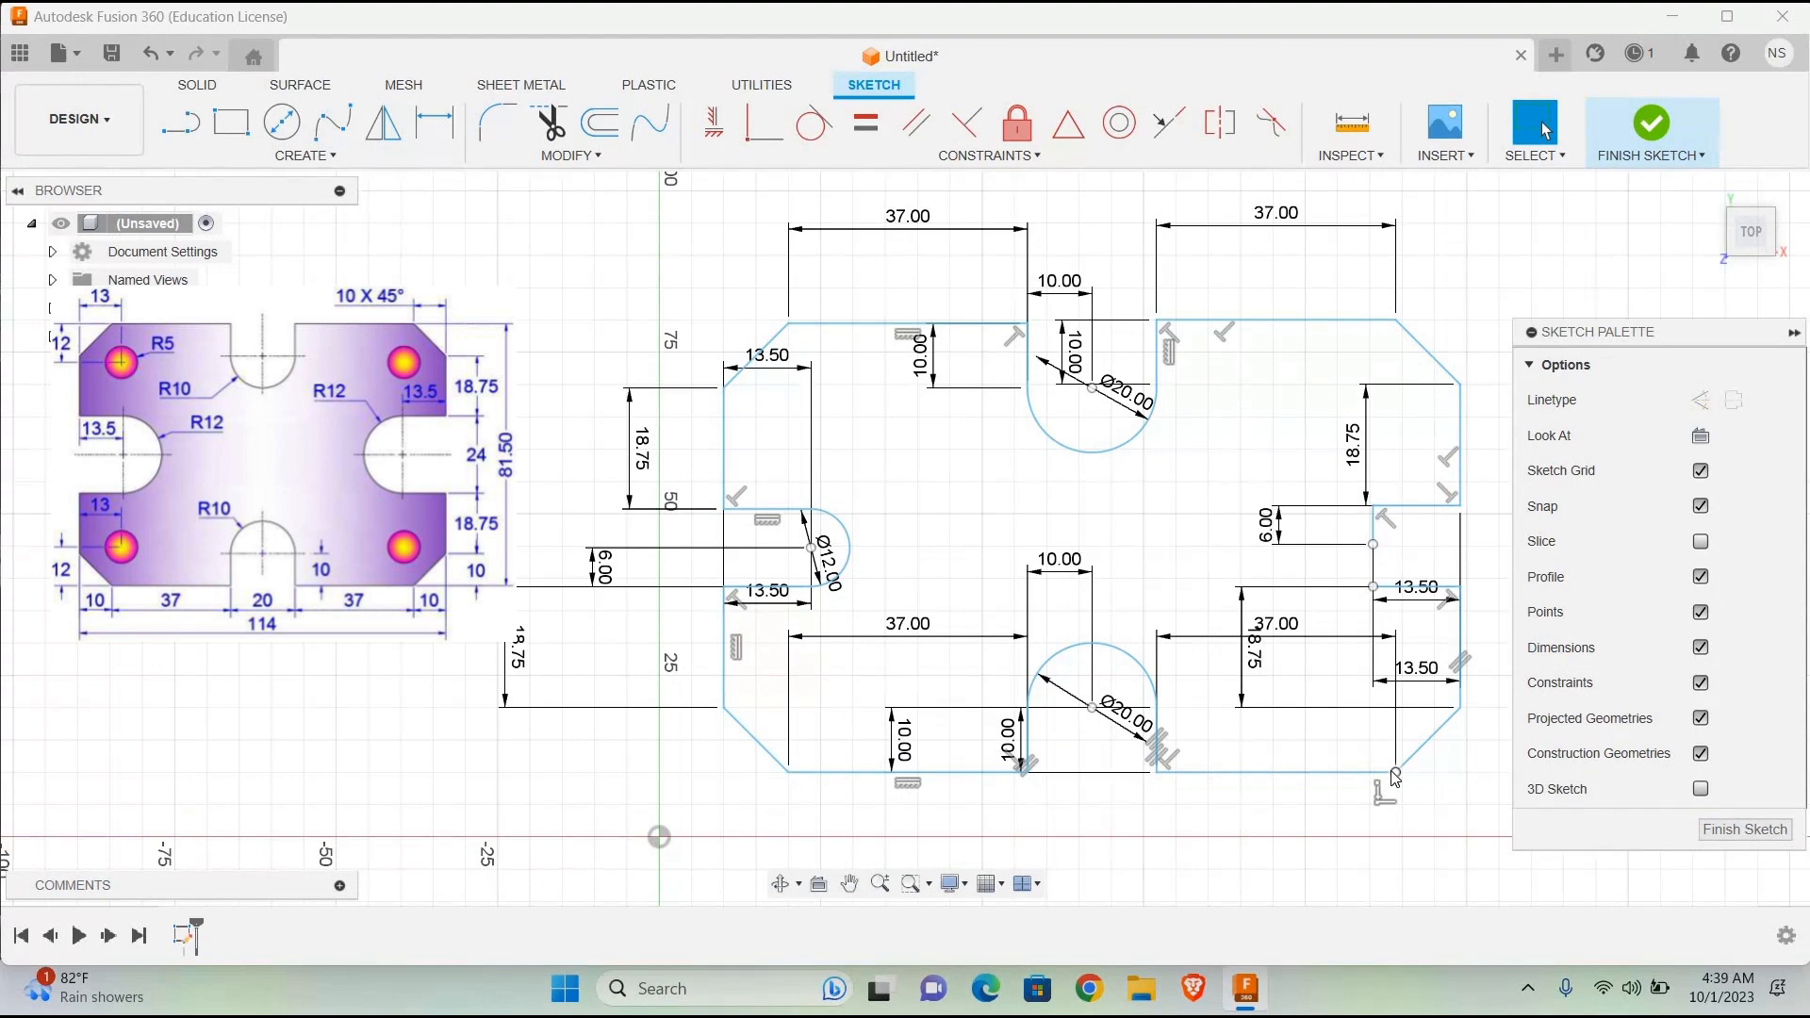
left_click(1463, 649)
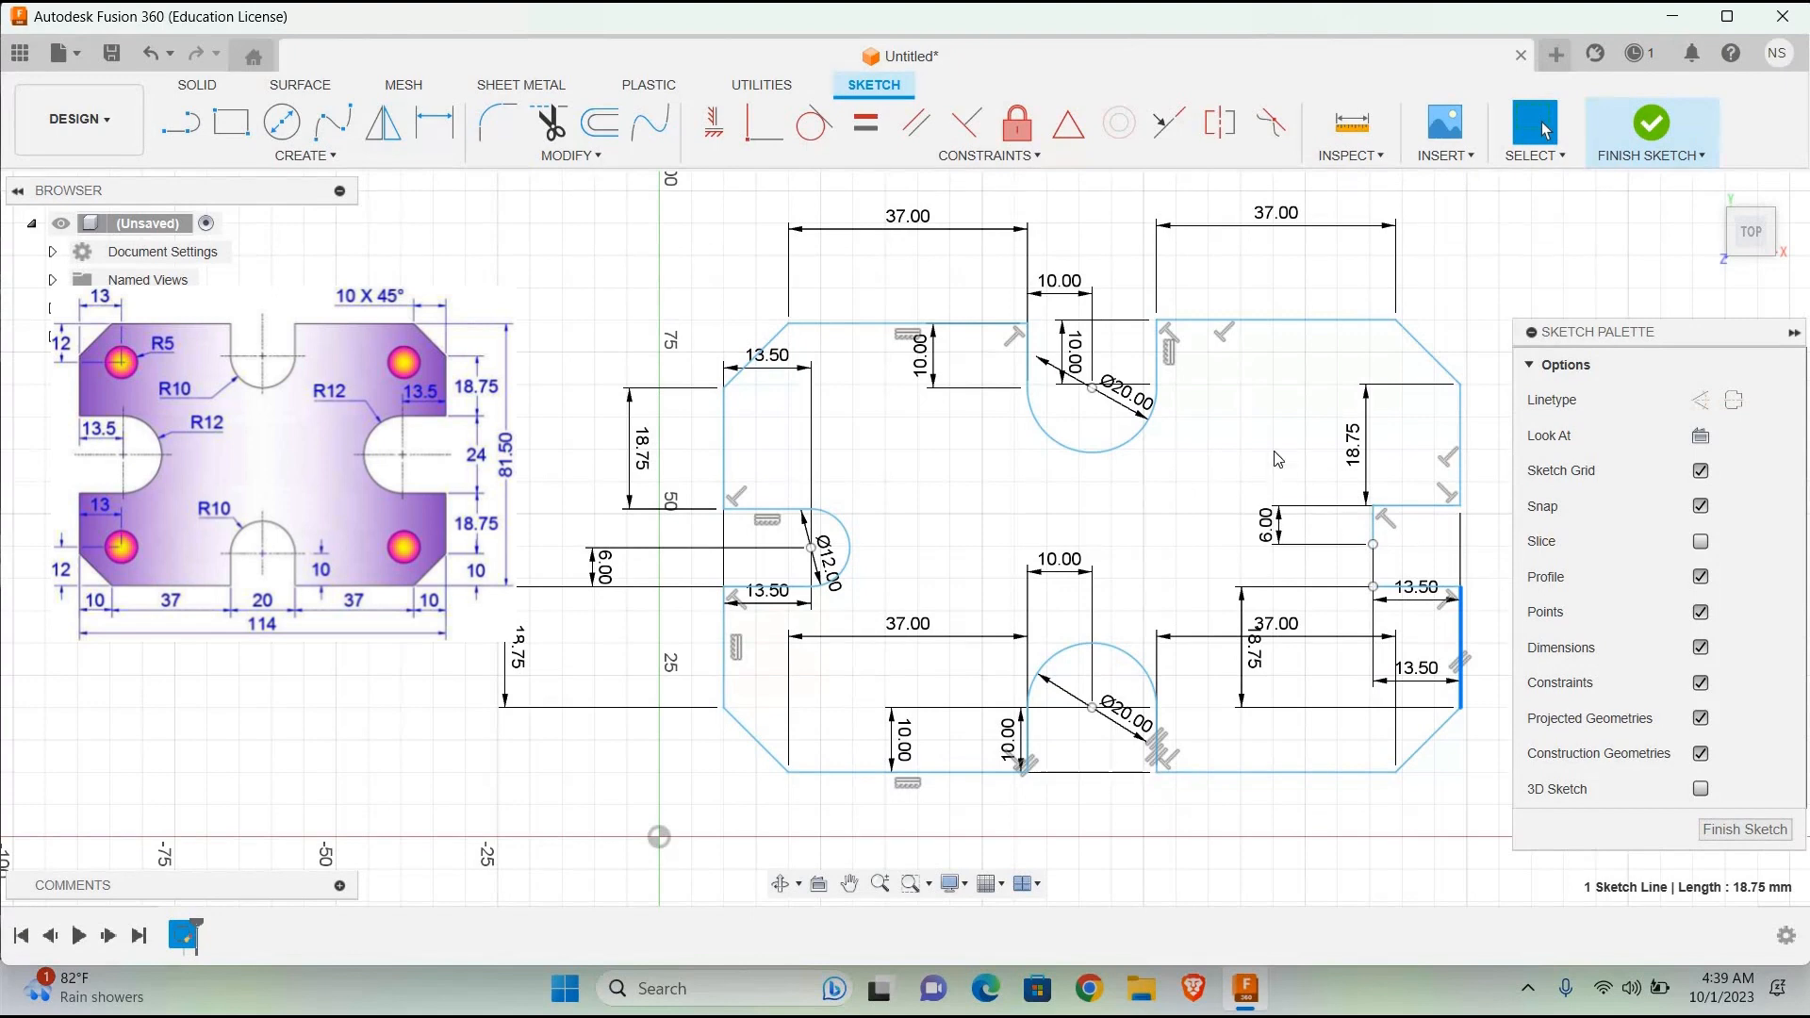
left_click(1572, 221)
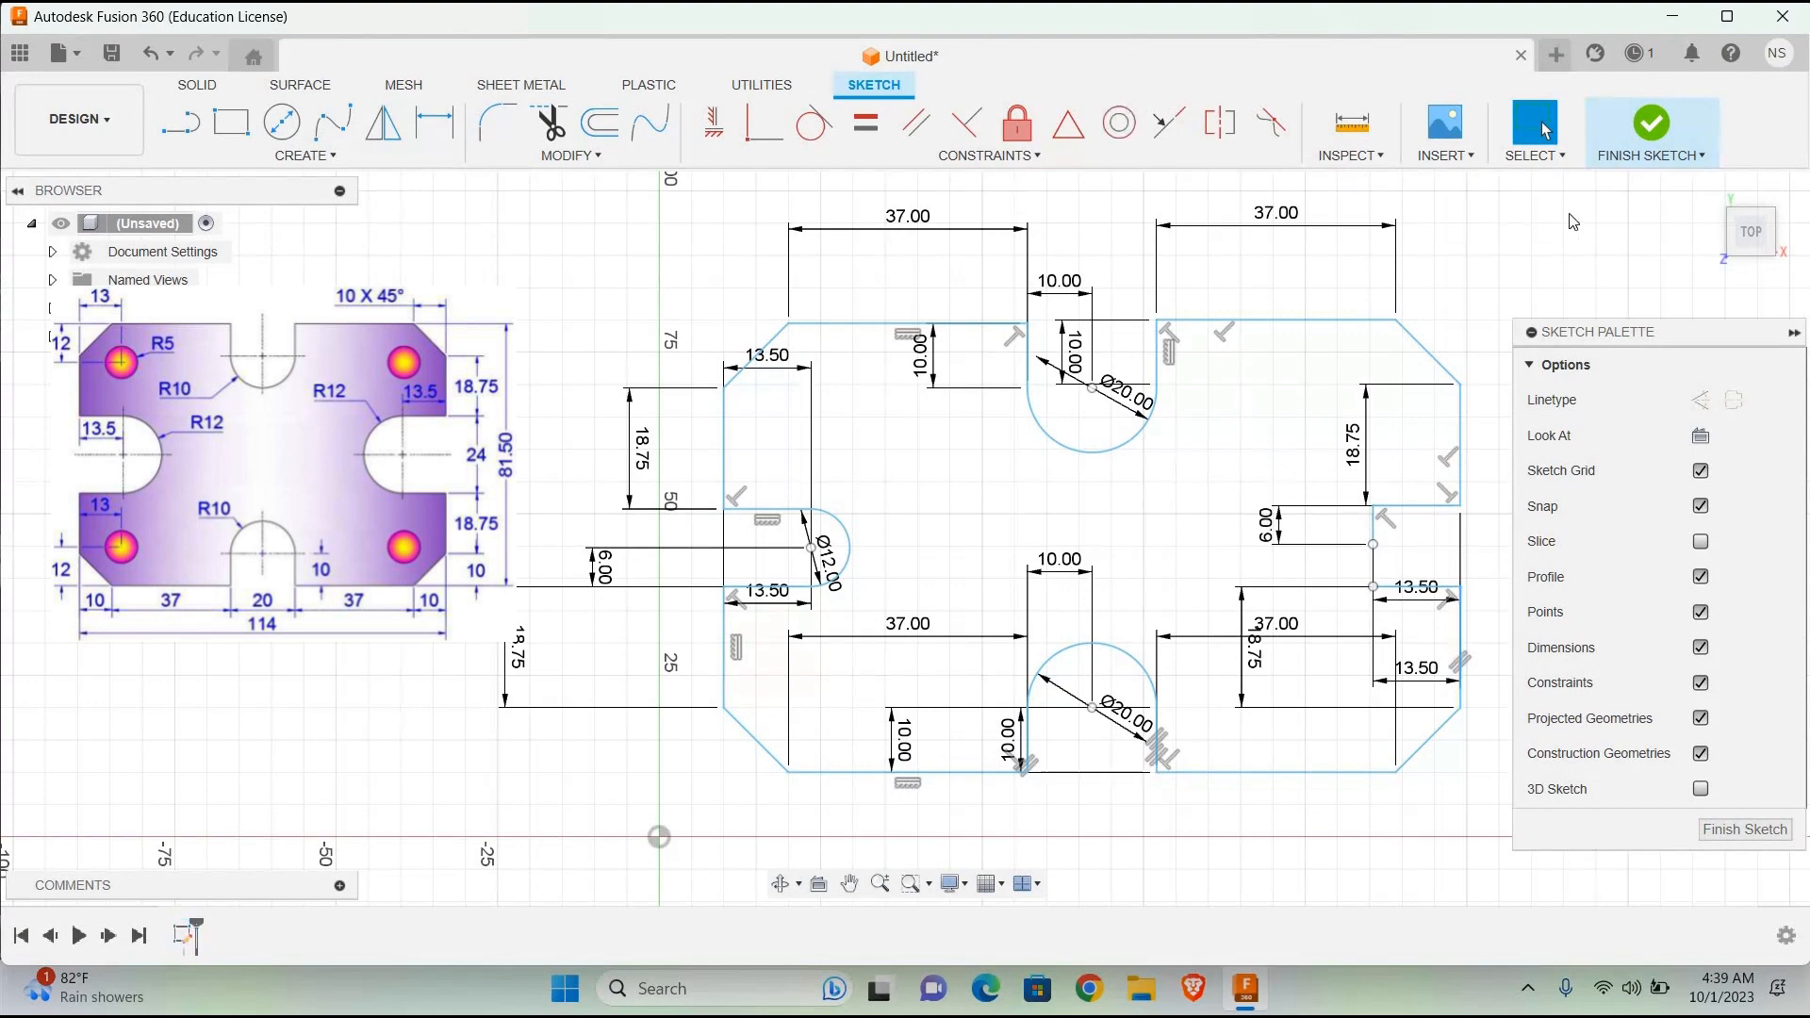
left_click(1700, 647)
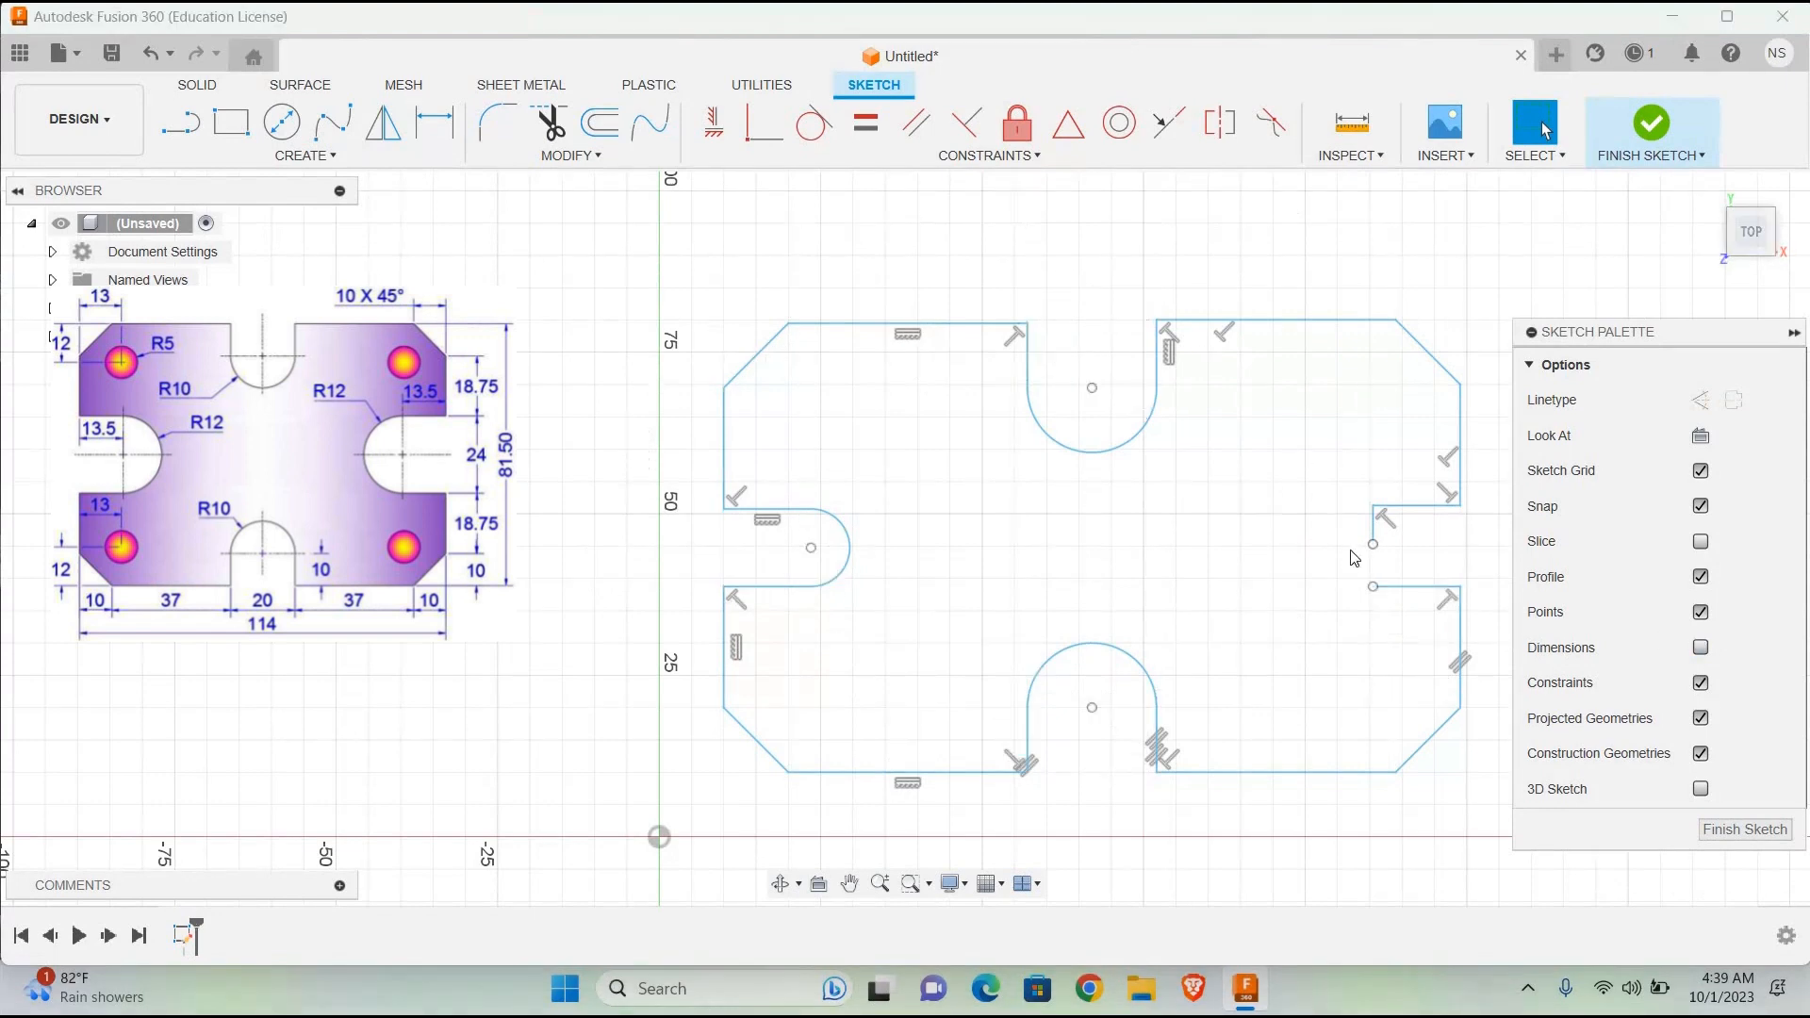
left_click(1378, 528)
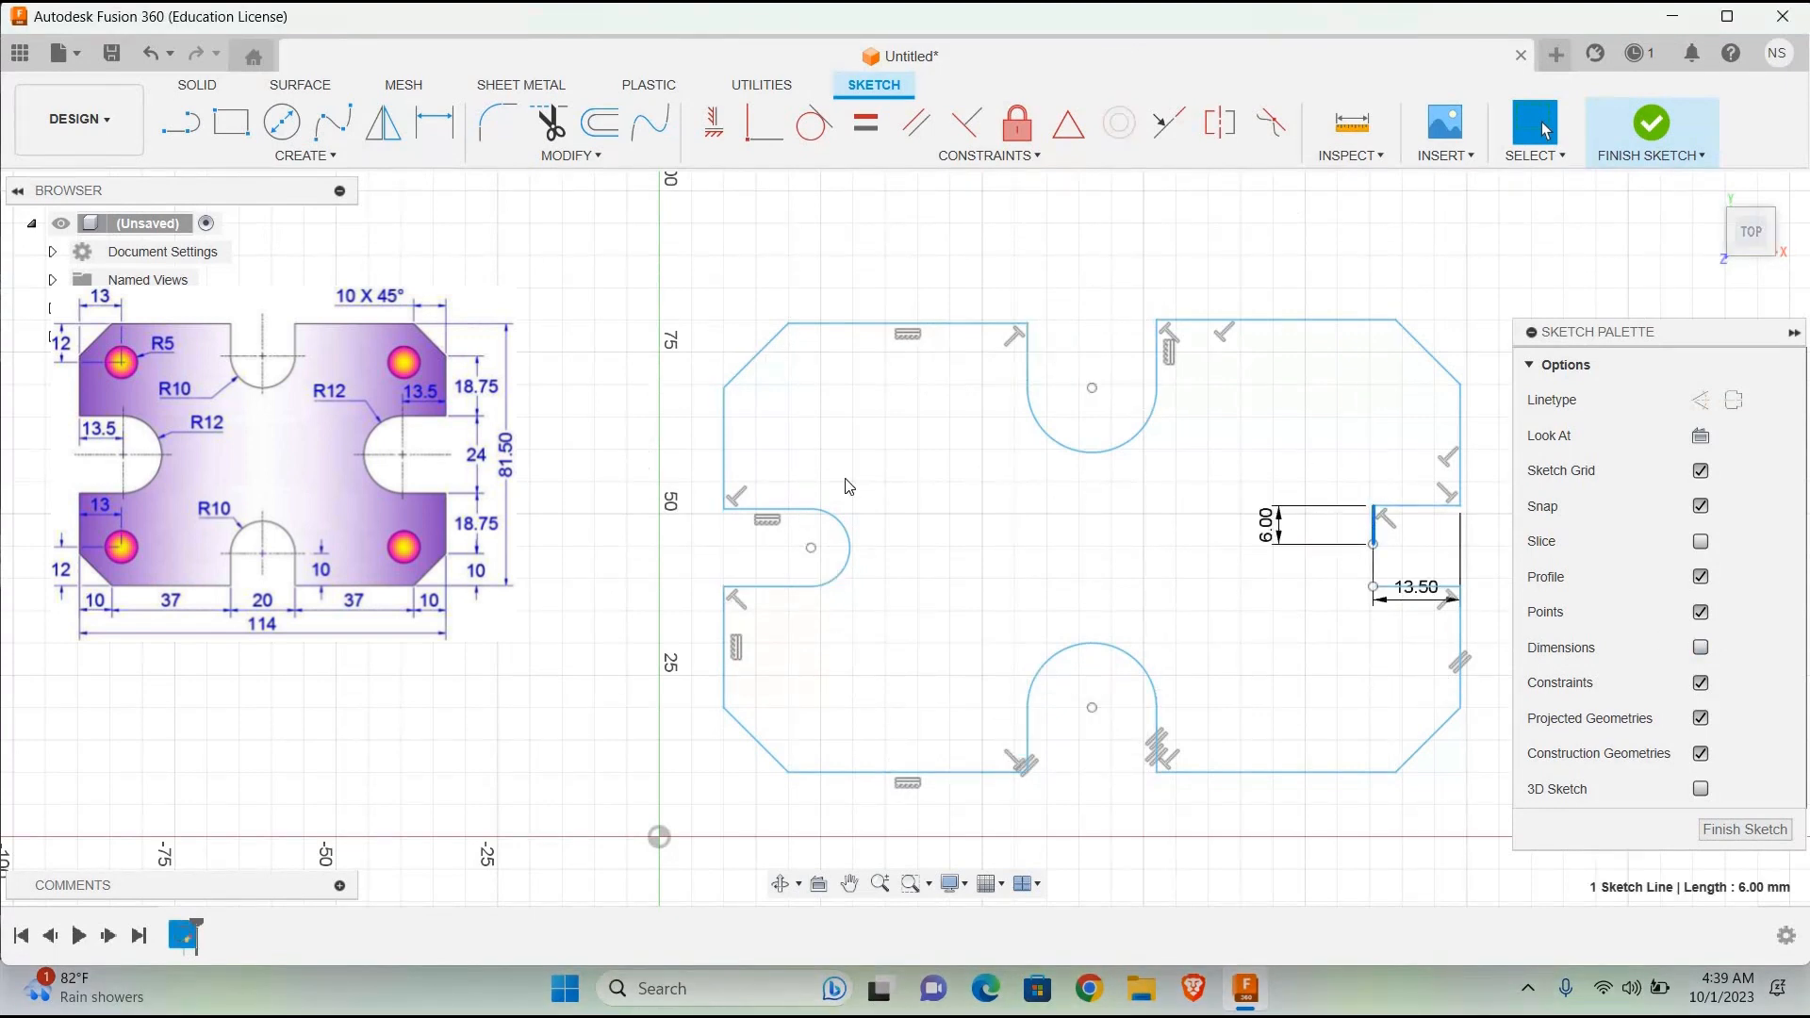
Step: Try to round the right slot with a 12 mm diameter circle at the 6 mm line's lower end, trimming its outer half
left_click(282, 122)
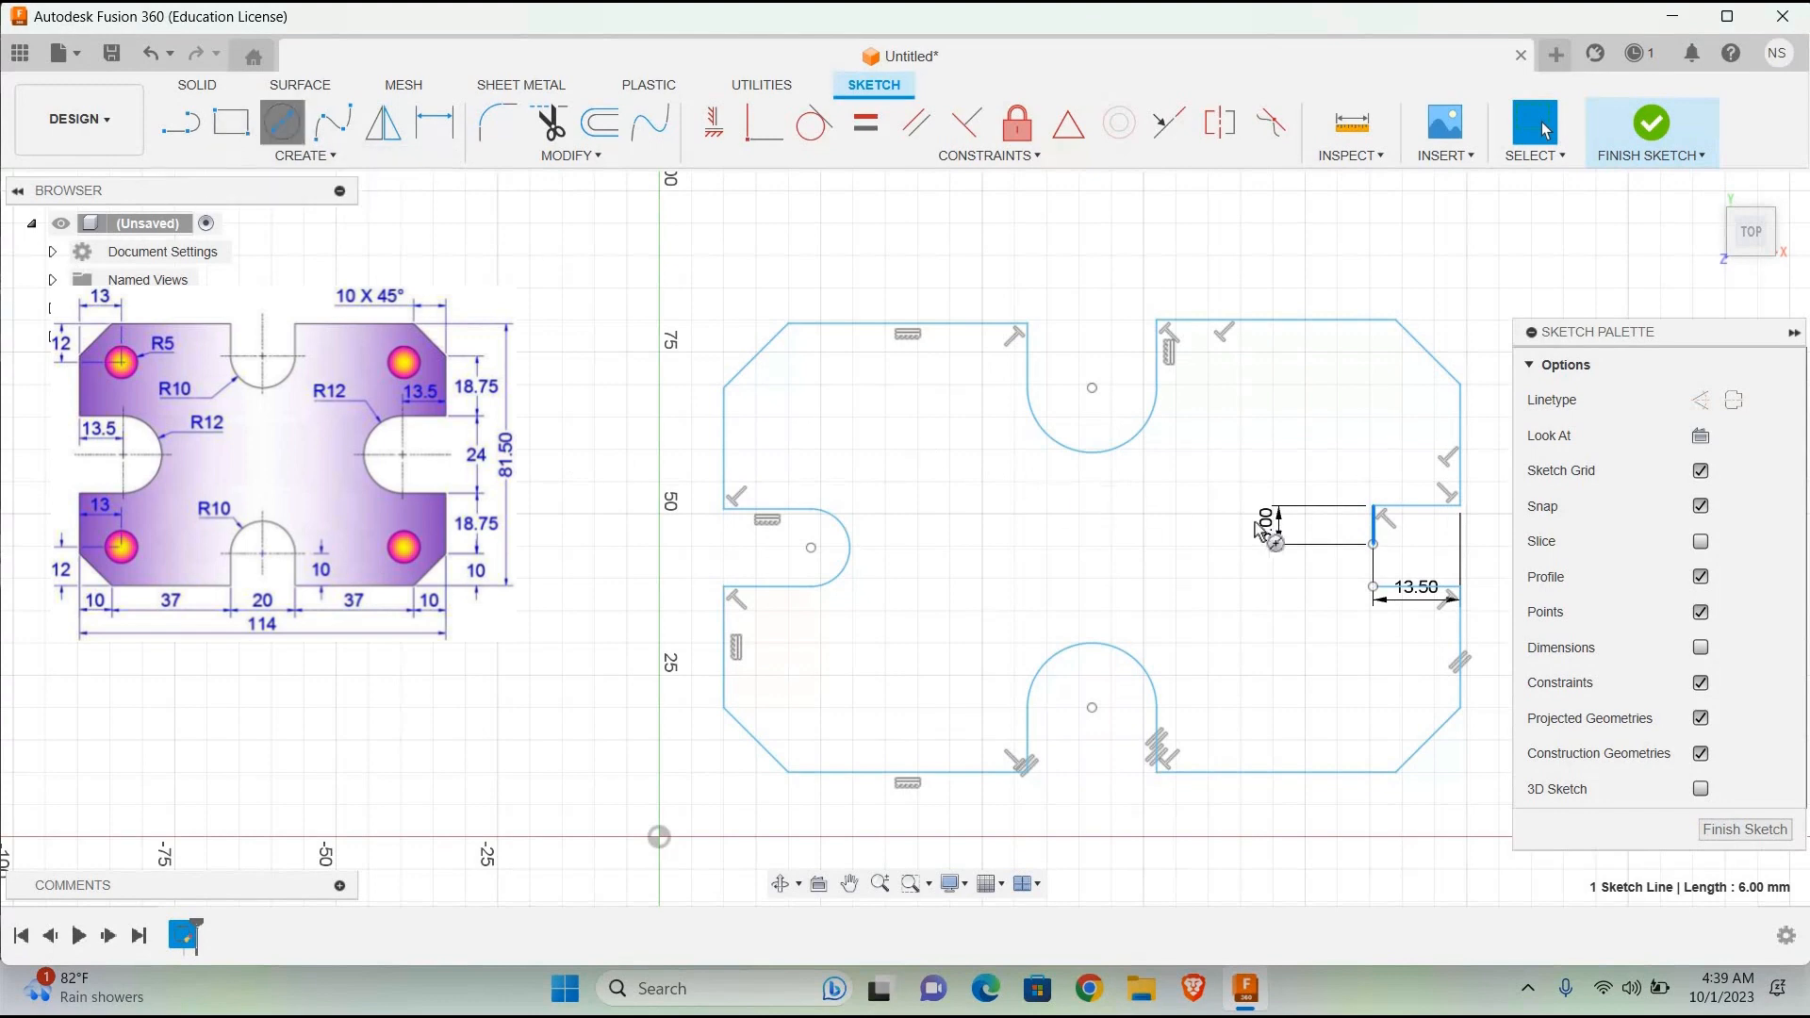
left_click(1373, 544)
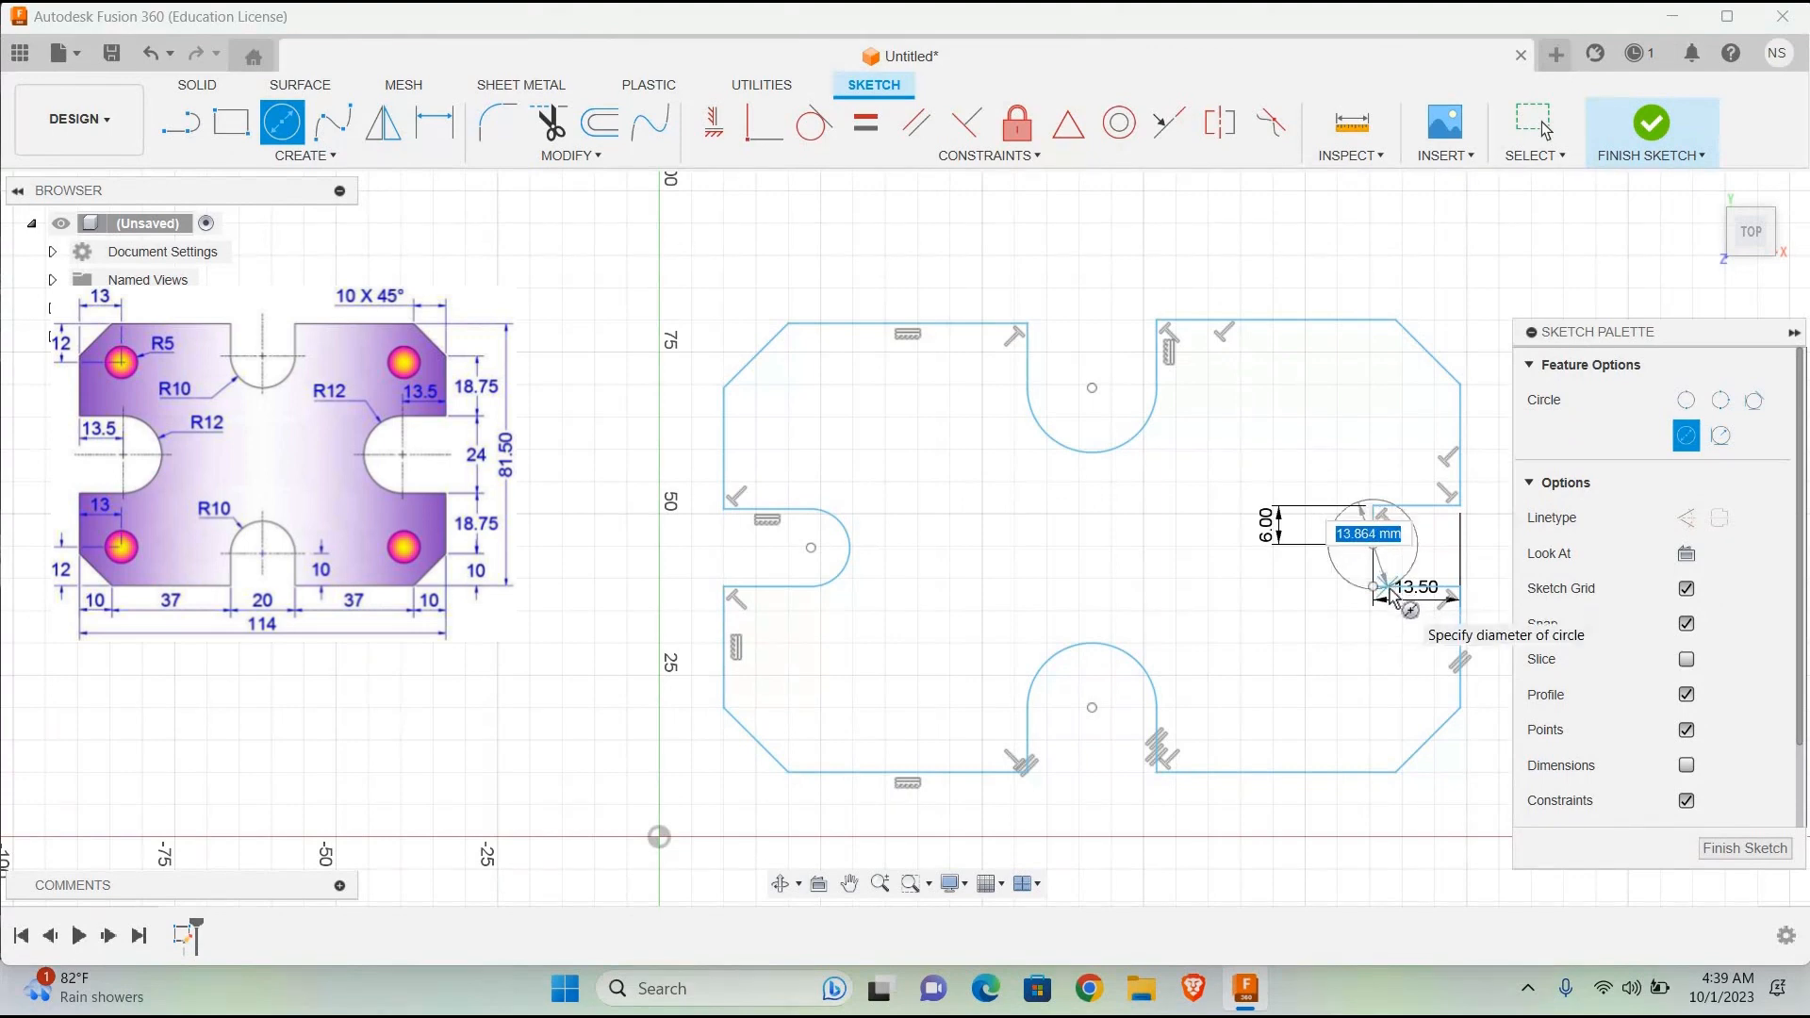
type("12")
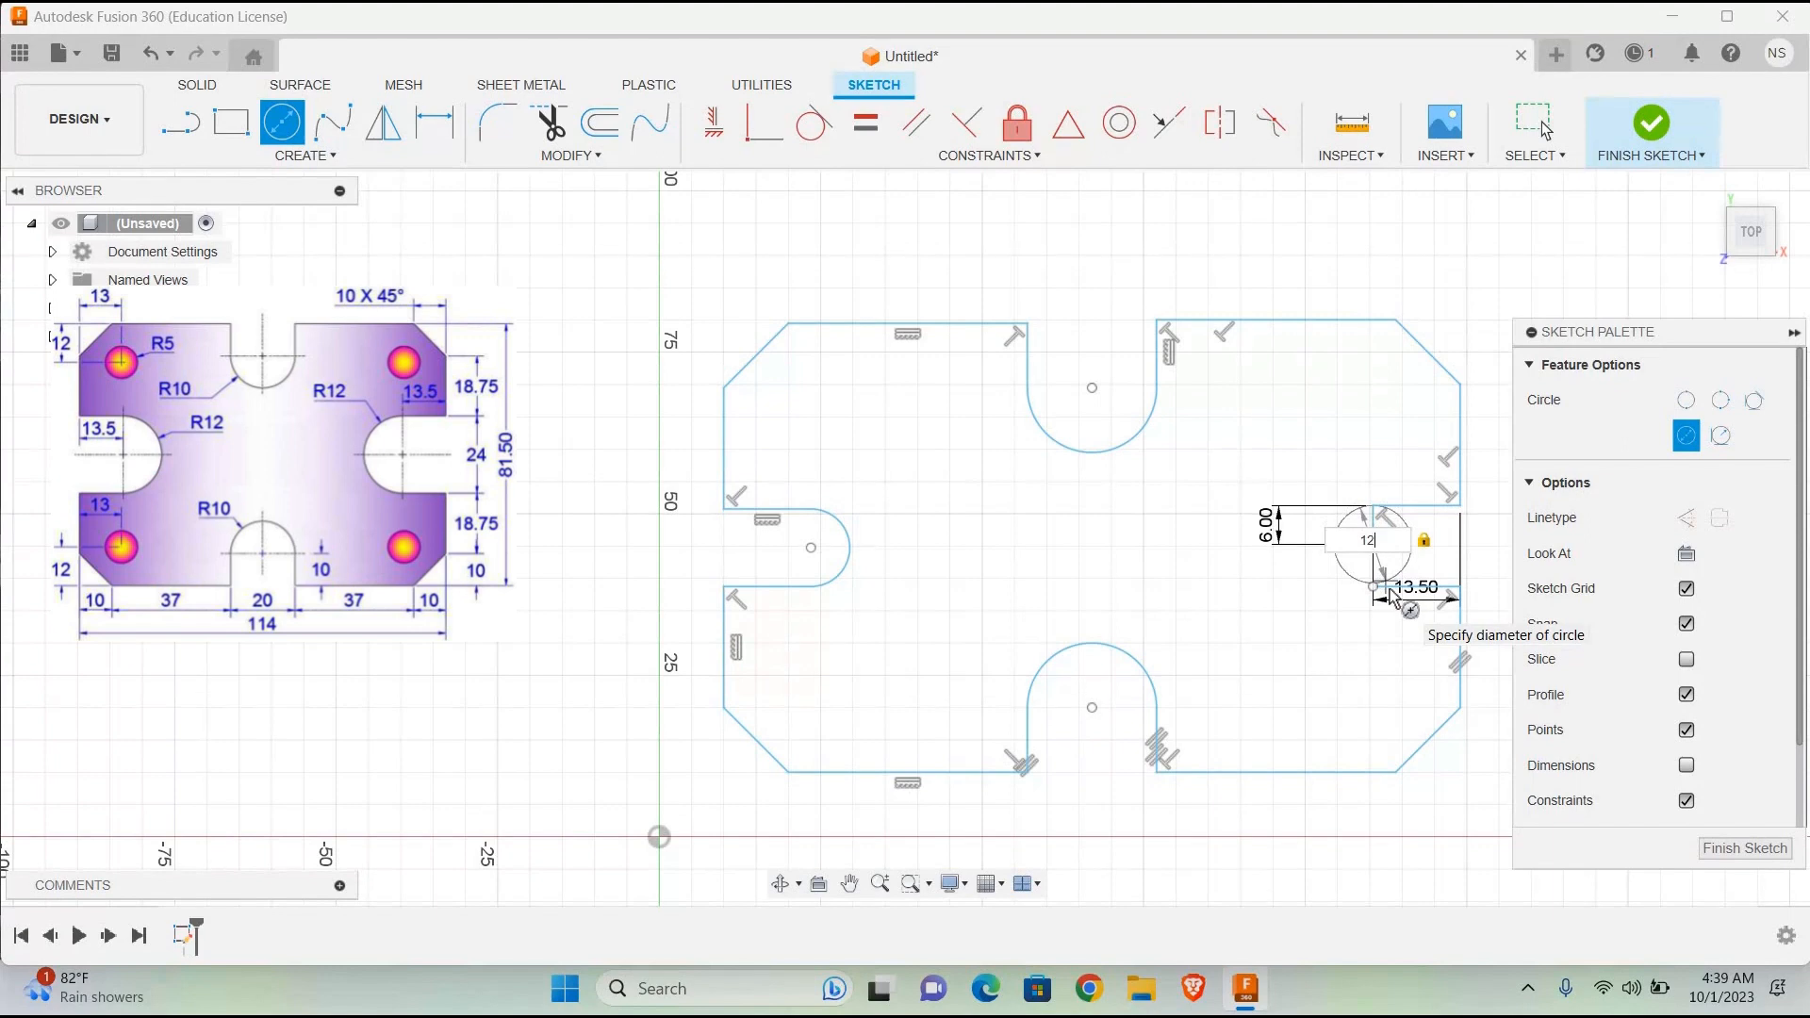
key("Return")
key("Escape")
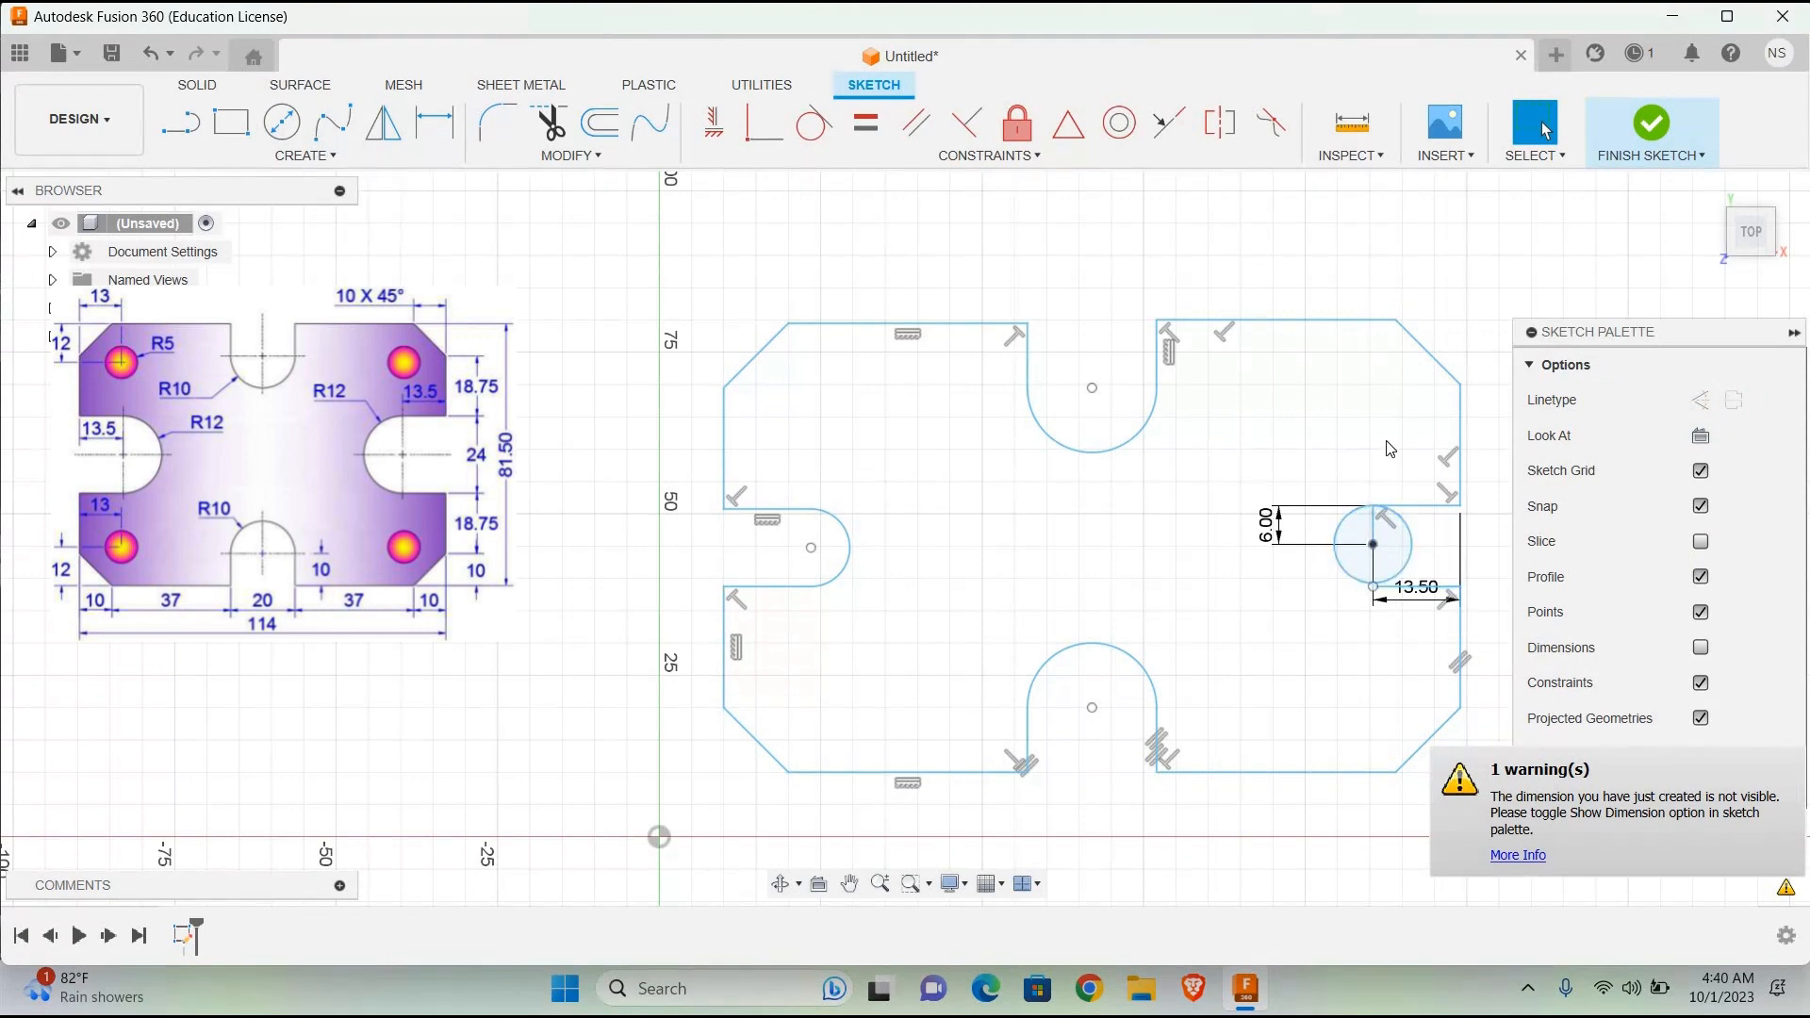
left_click(1701, 647)
left_click(1701, 647)
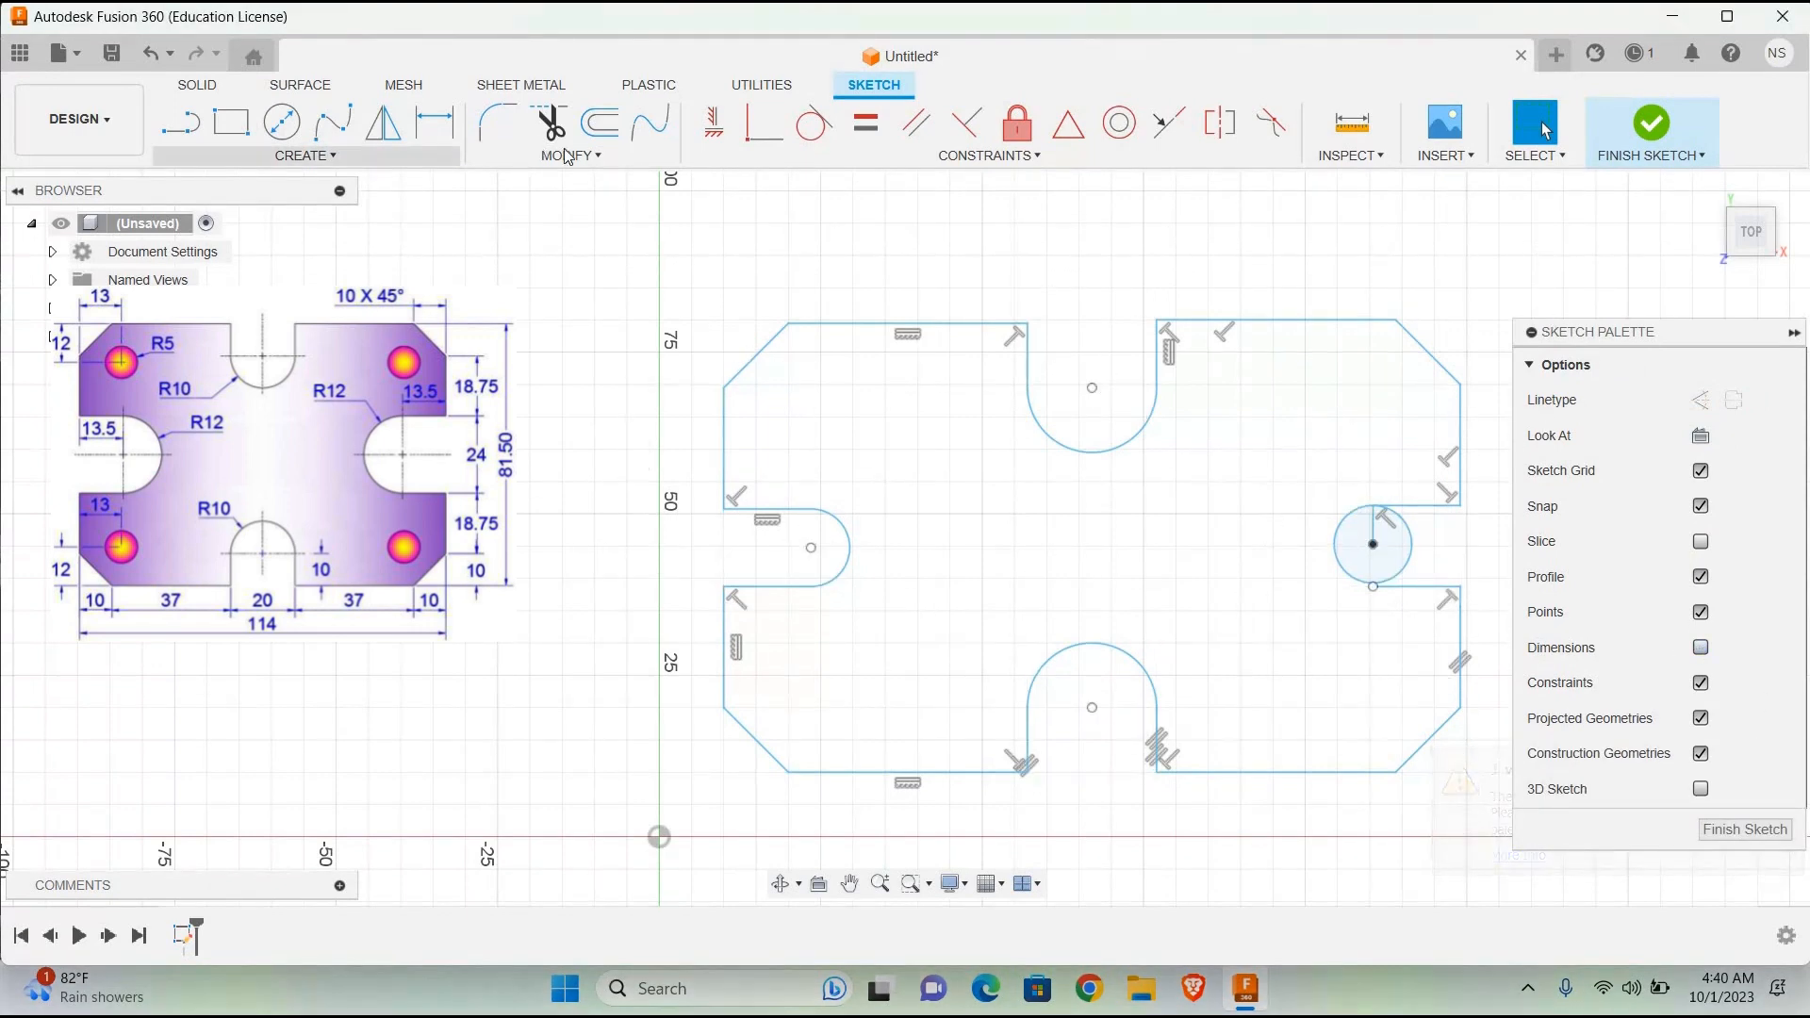
left_click(551, 122)
left_click(1410, 546)
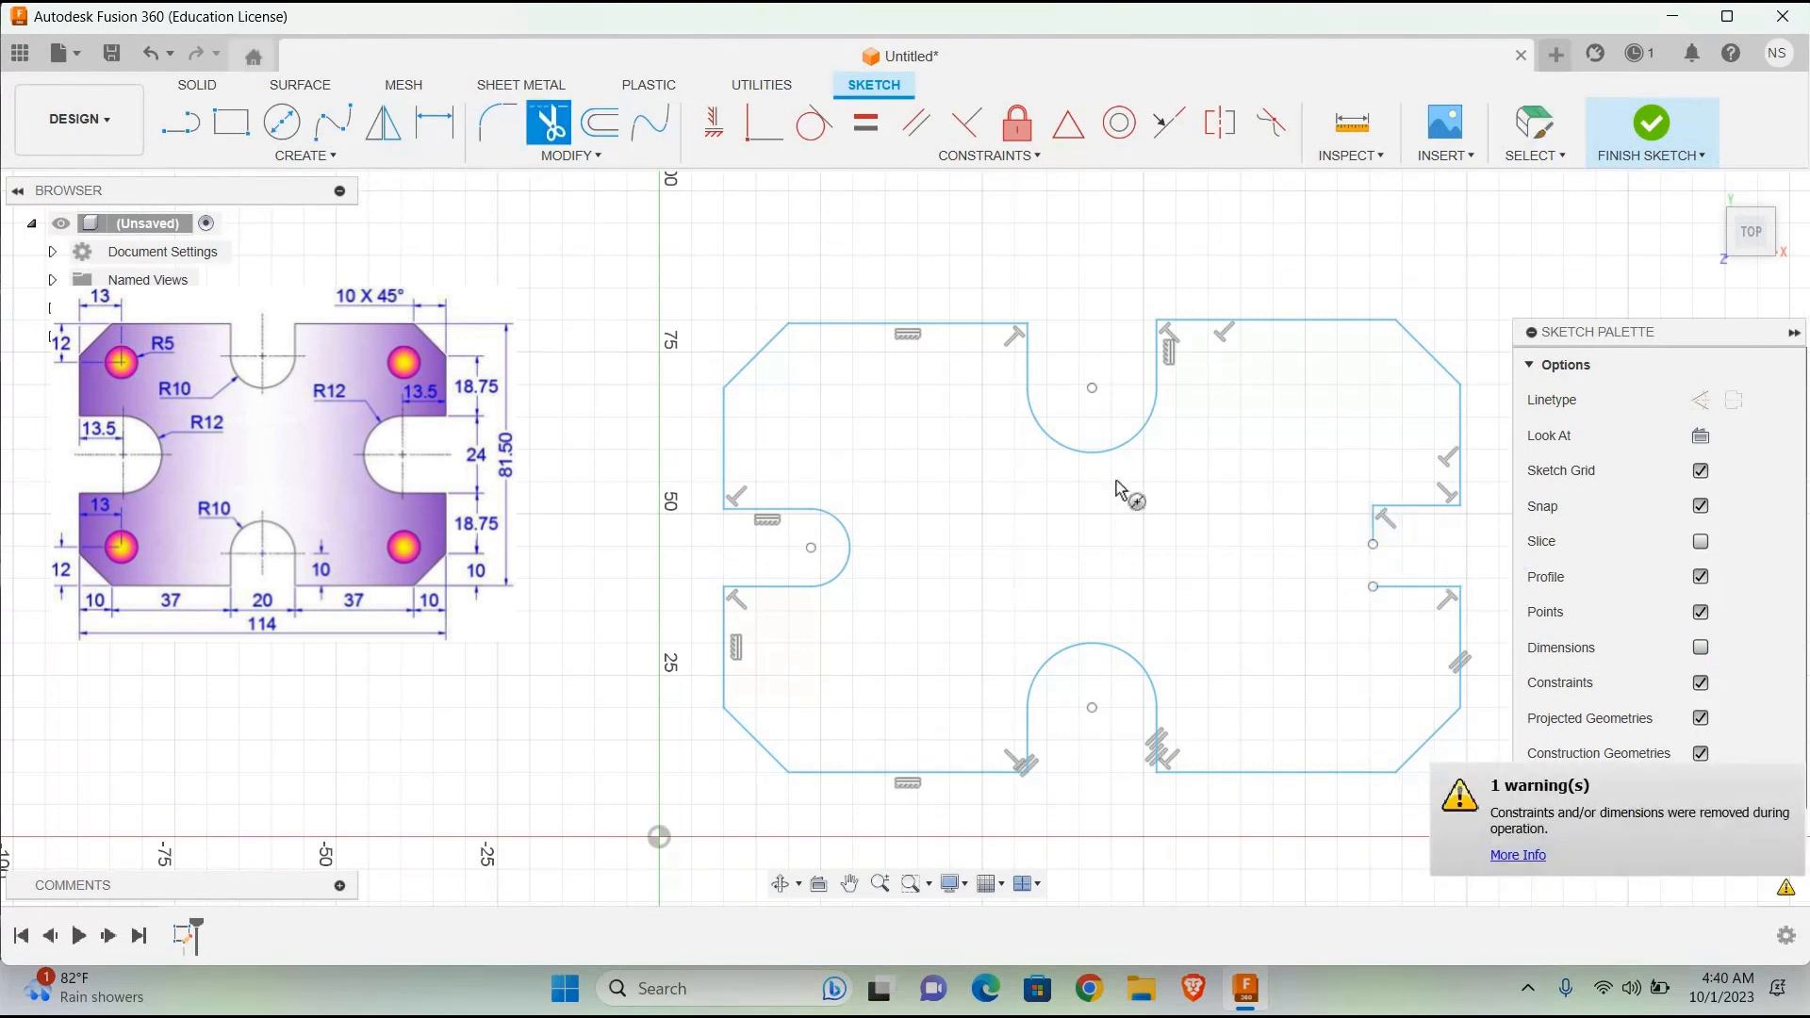
Step: Draw a 12 mm diameter circle centred on the lower end of the right slot's short vertical line
key("c")
left_click(1373, 544)
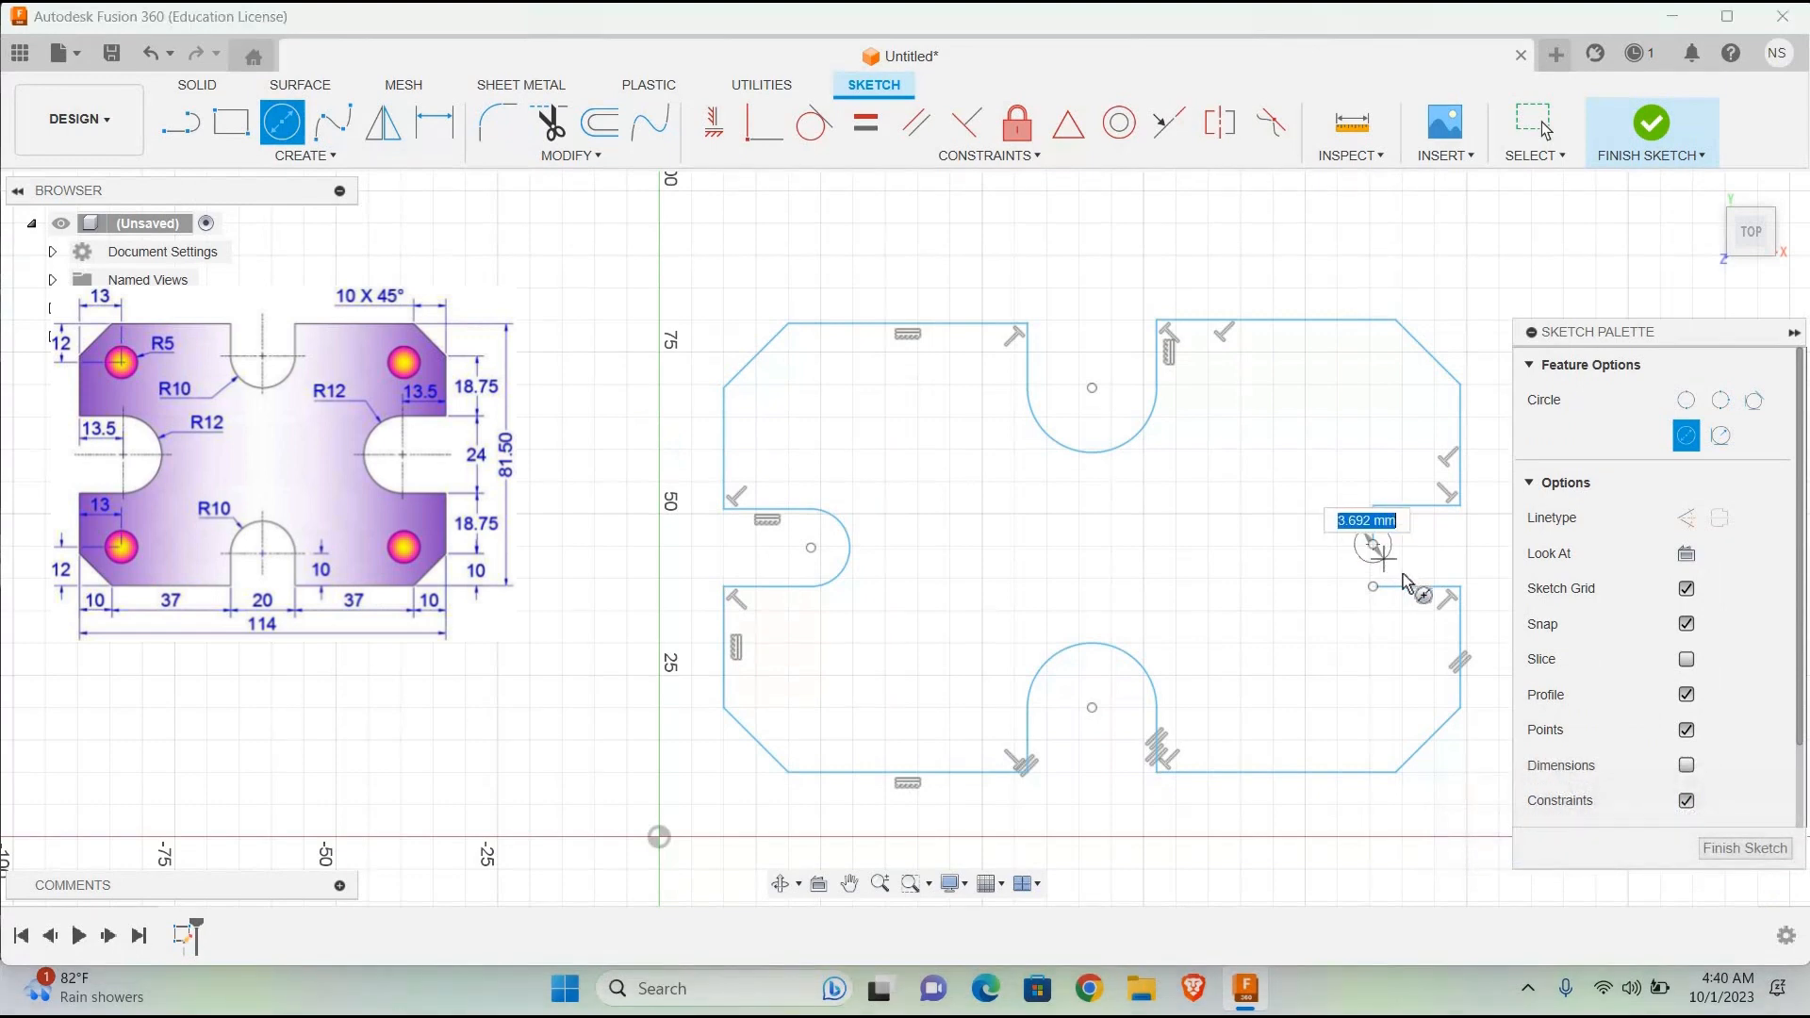
type("12")
key("Return")
key("Escape")
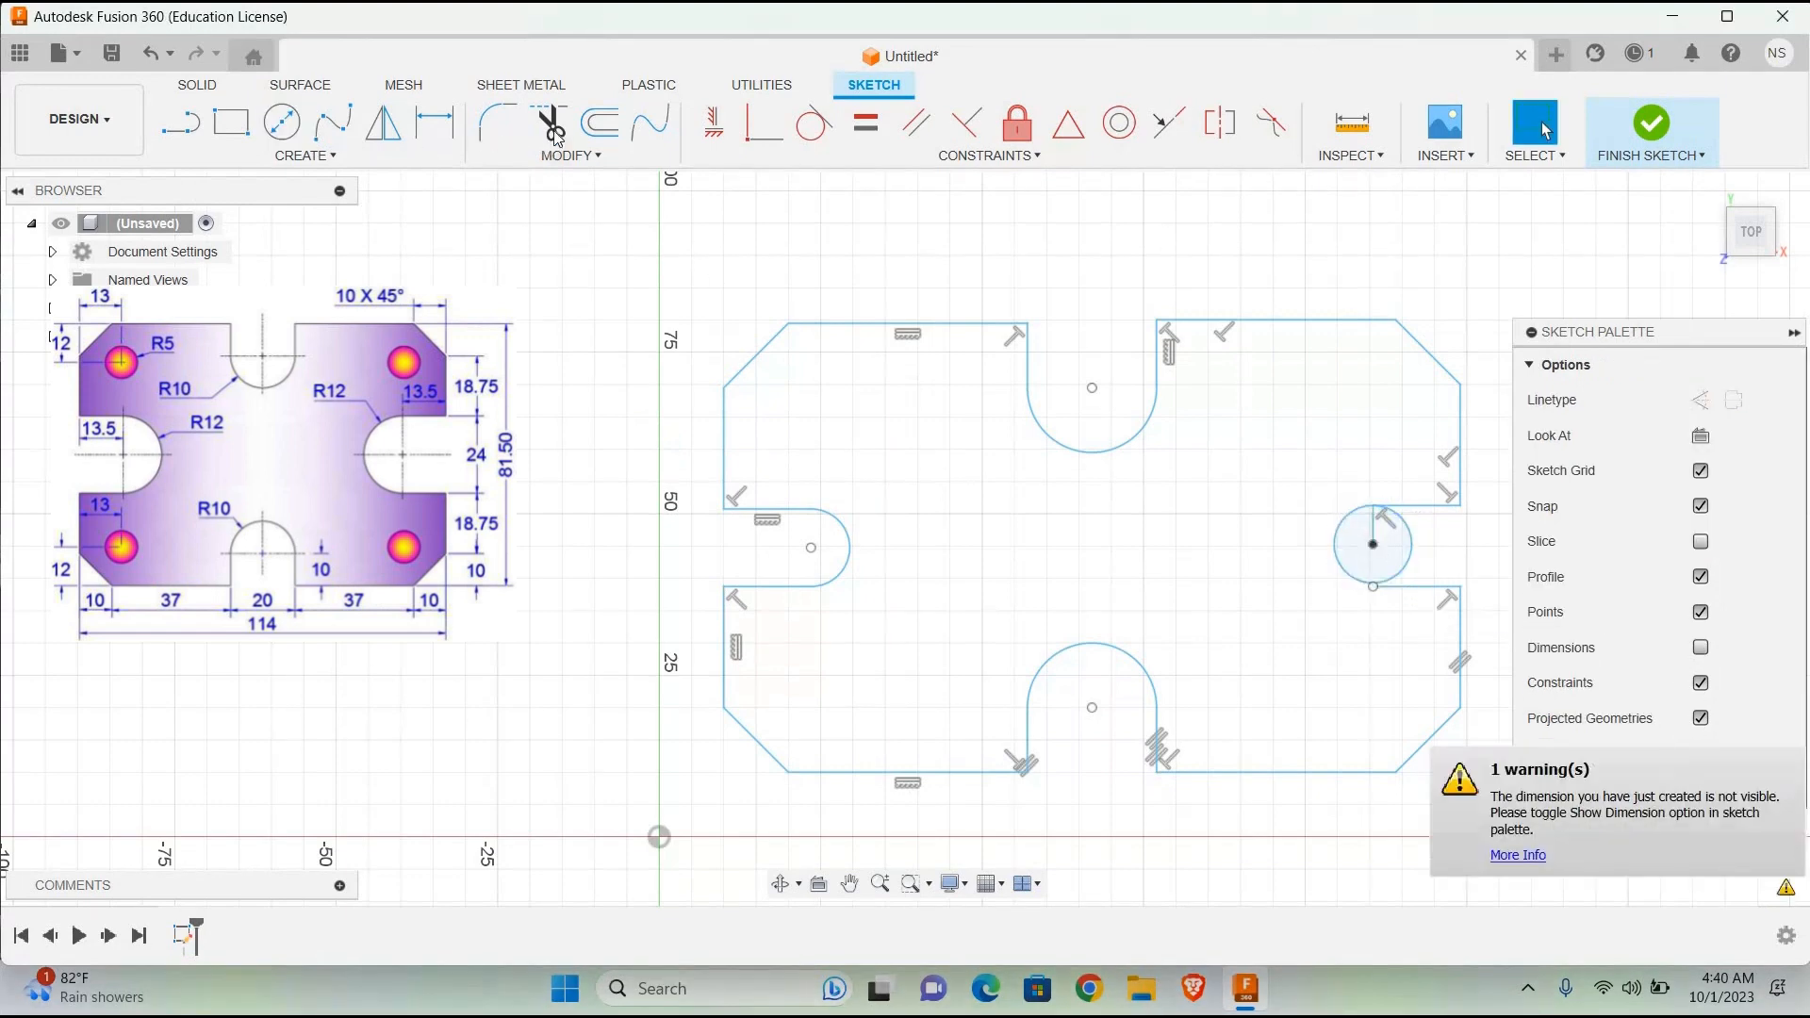
Step: Trim away the right slot's lower side and redraw it as a 13.5 mm line from the circle's bottom to the right edge
left_click(554, 131)
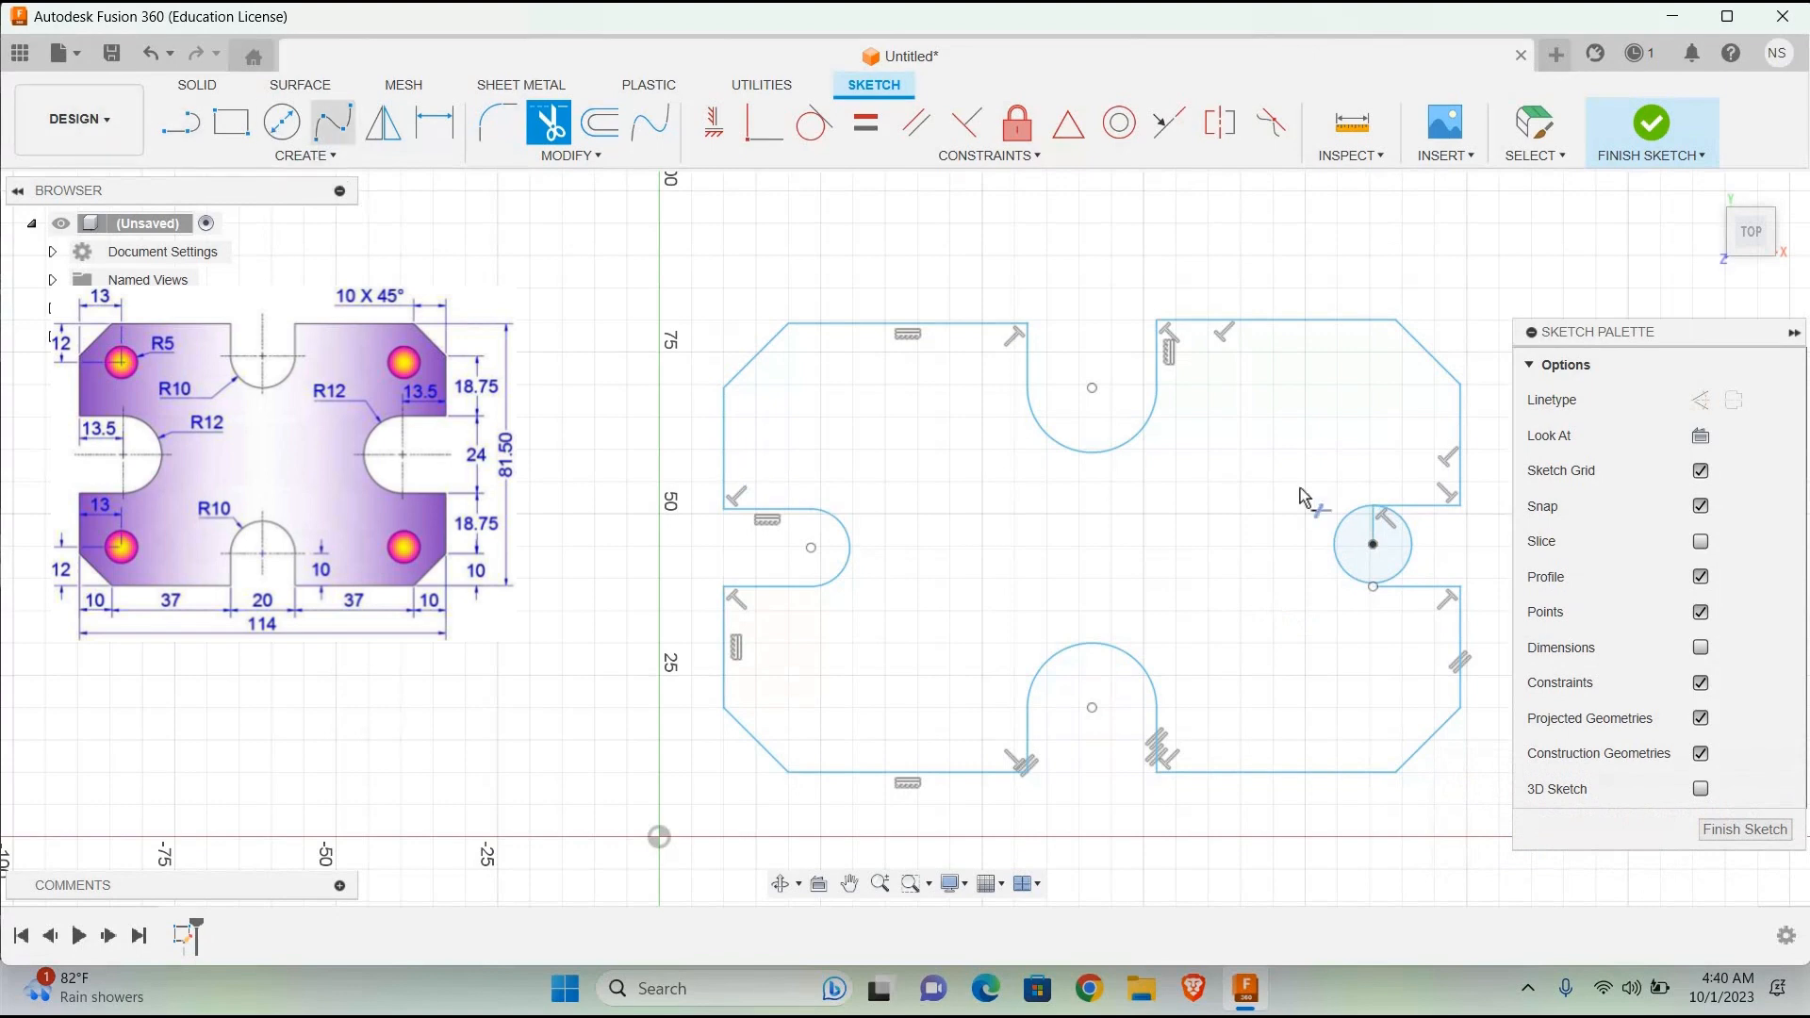
left_click(1414, 586)
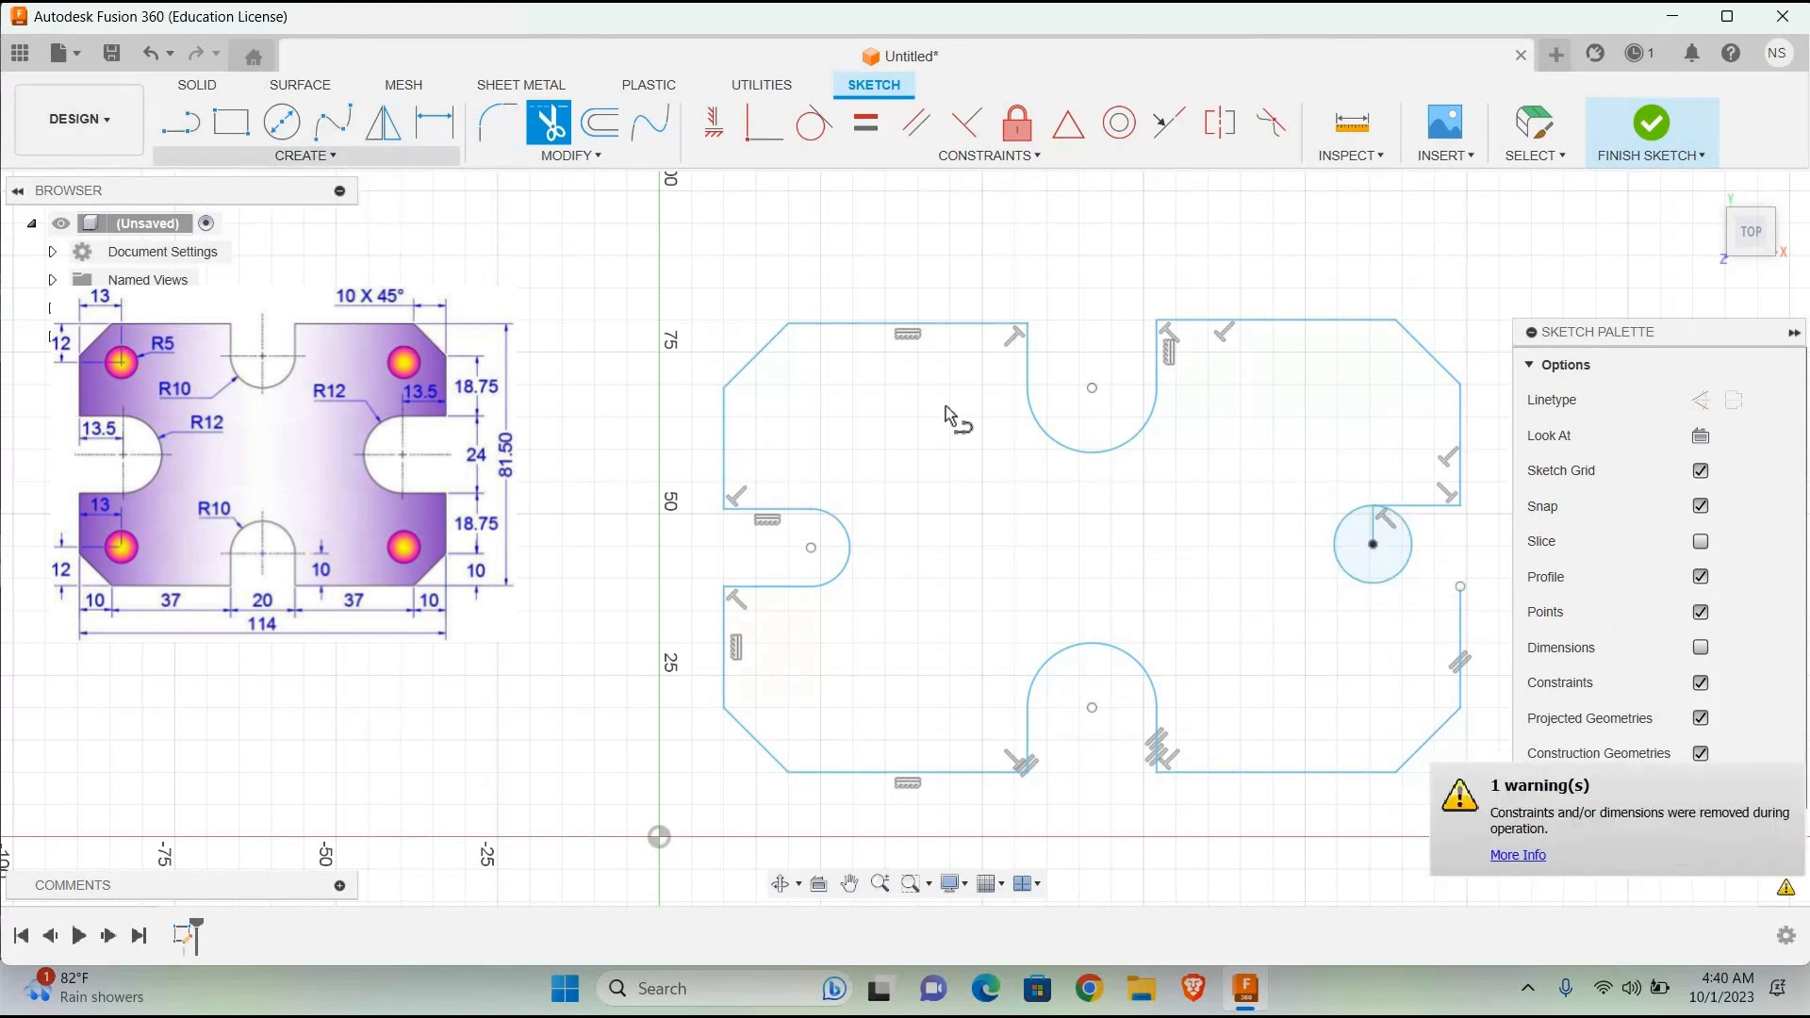
key("l")
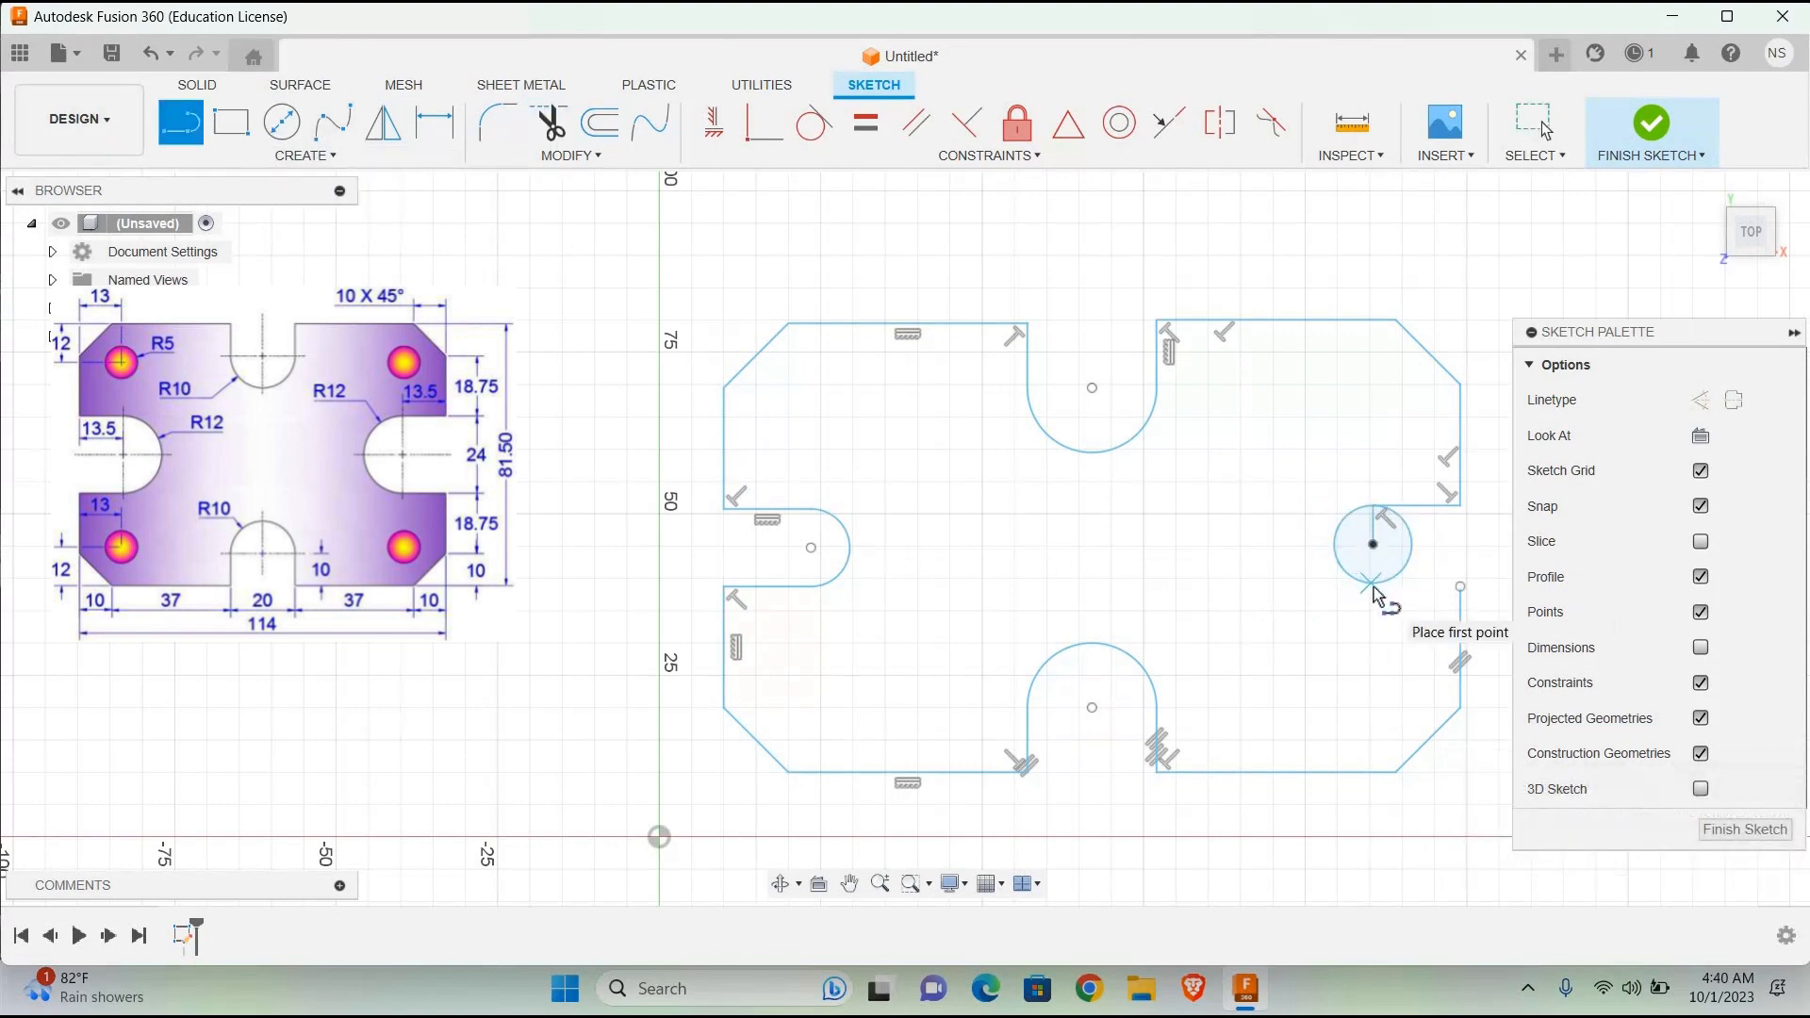
left_click(1373, 589)
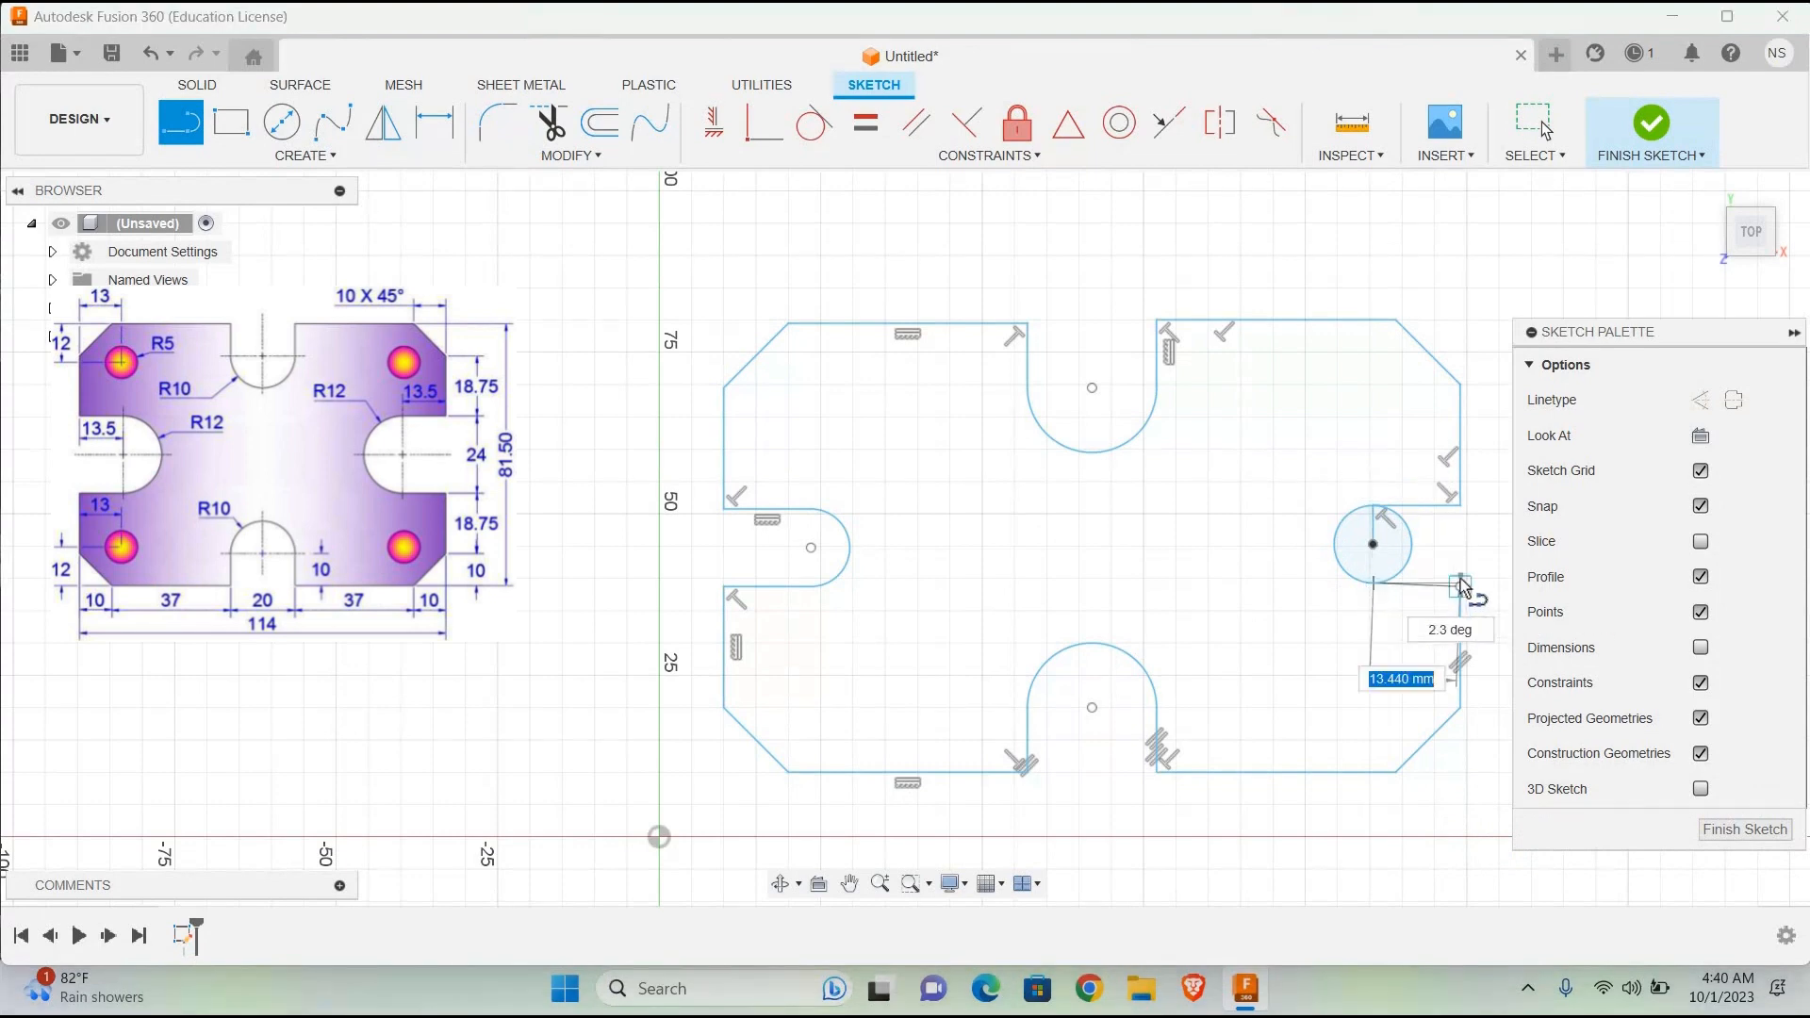
left_click(1461, 584)
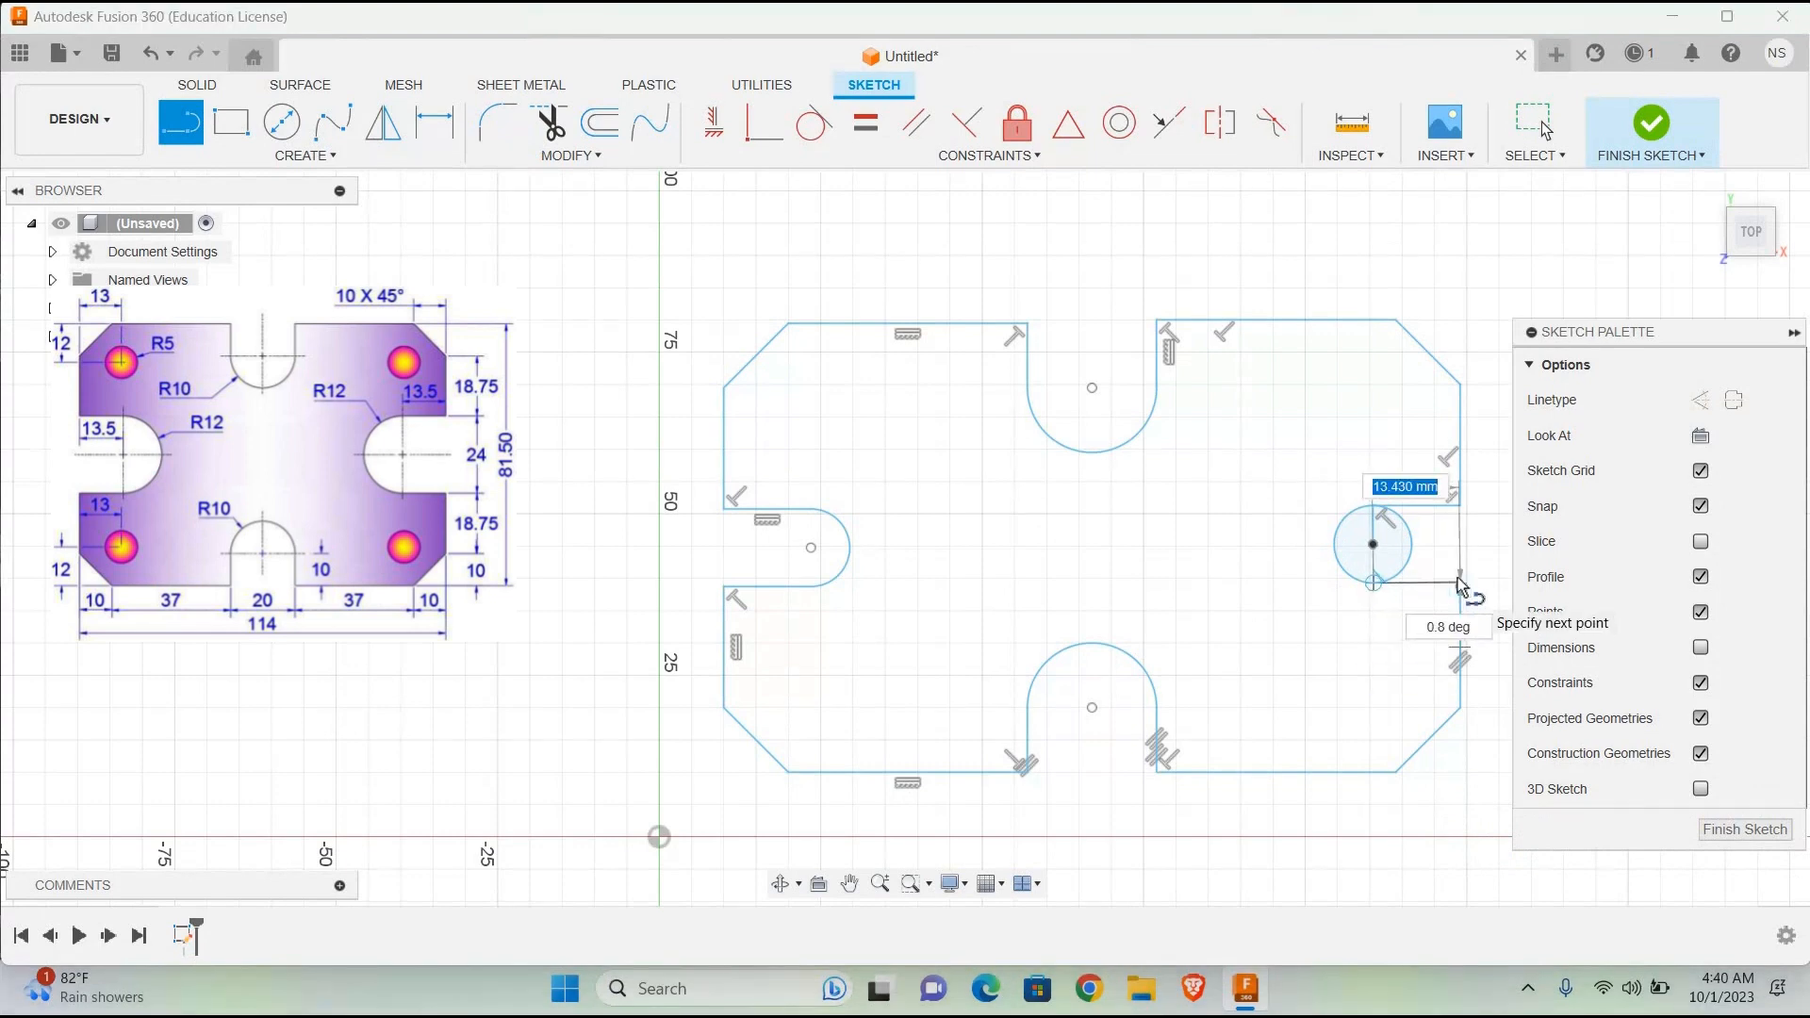
type("13")
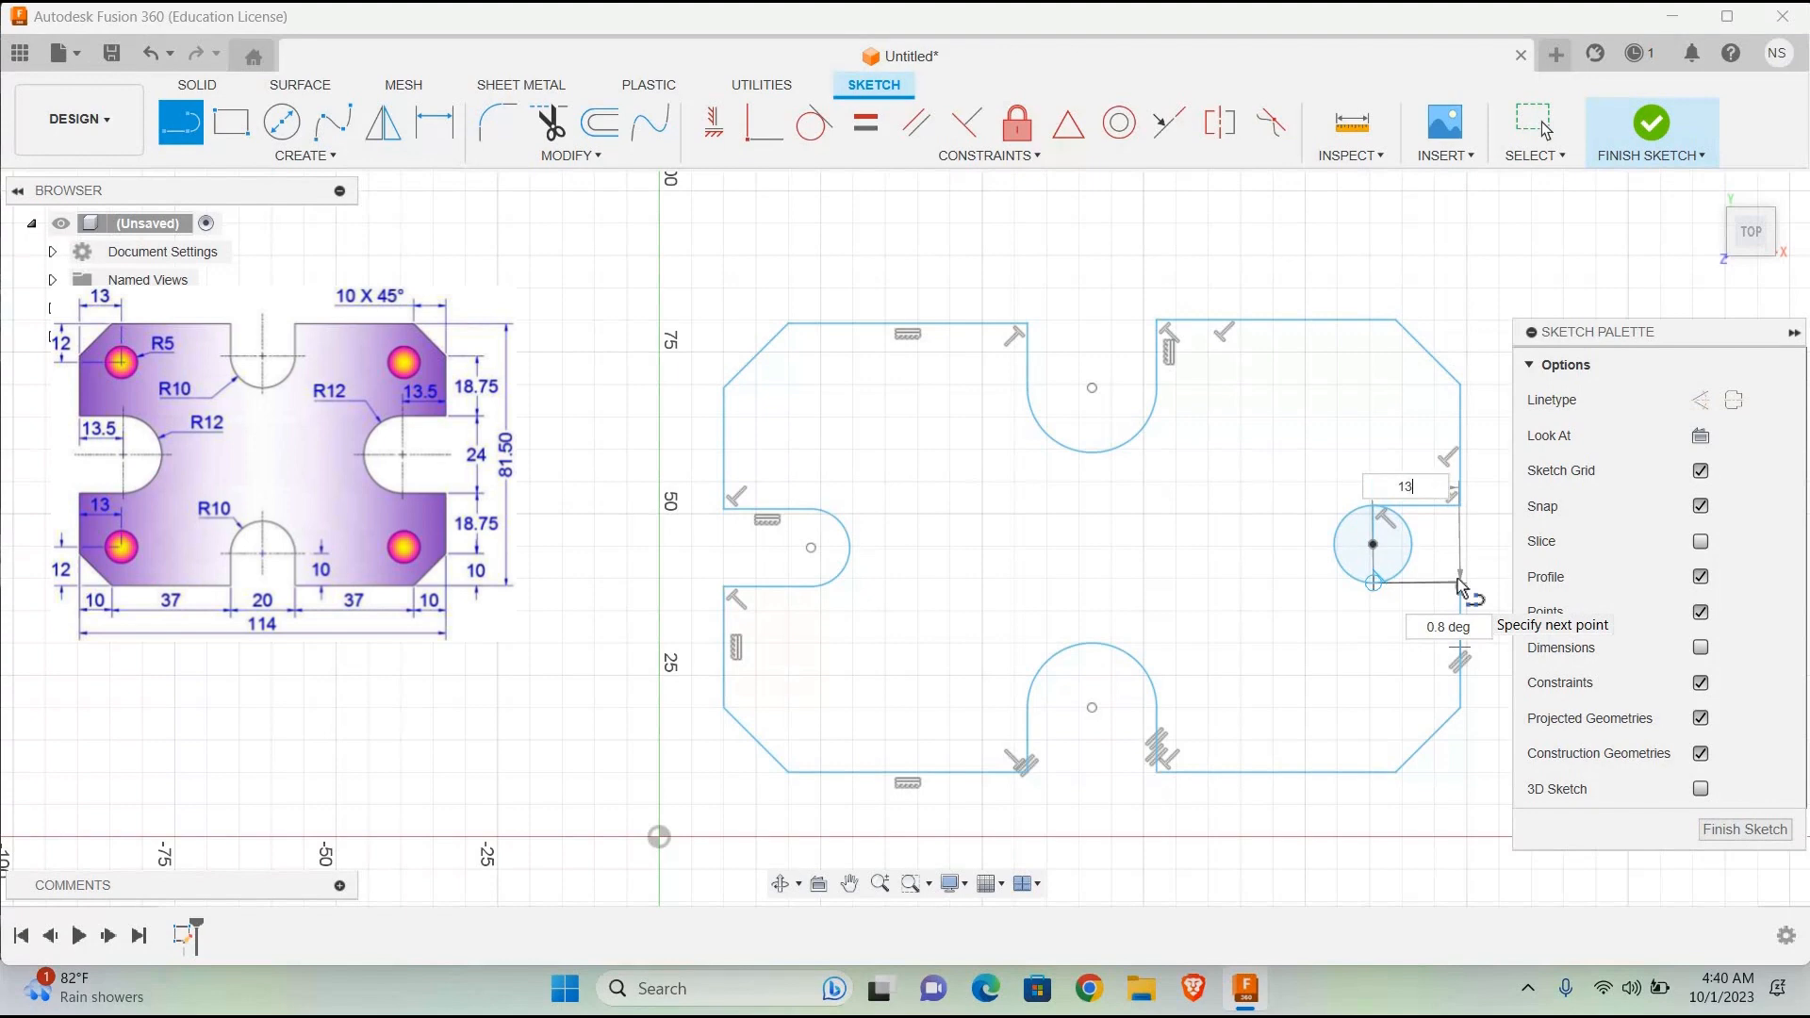
type(".5")
key("Return")
key("Escape")
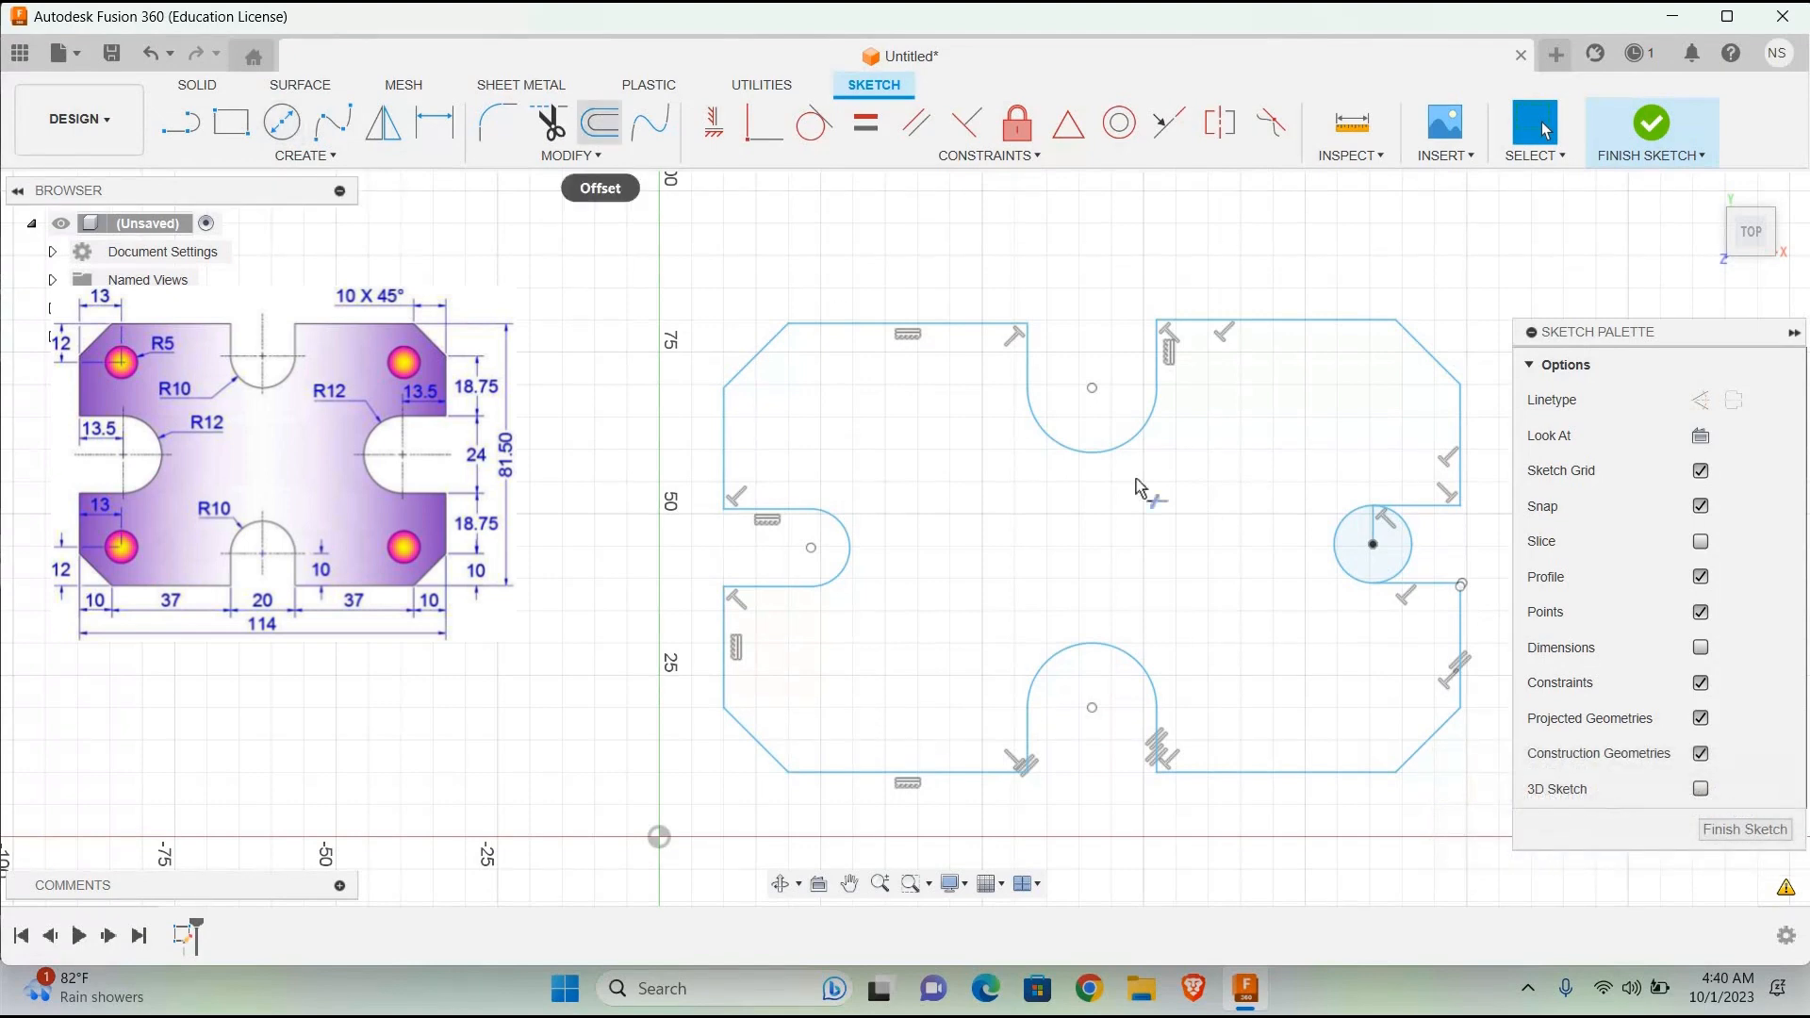
Step: Trim away the right slot circle's outer half and the short vertical line inside it
left_click(549, 123)
left_click(1407, 539)
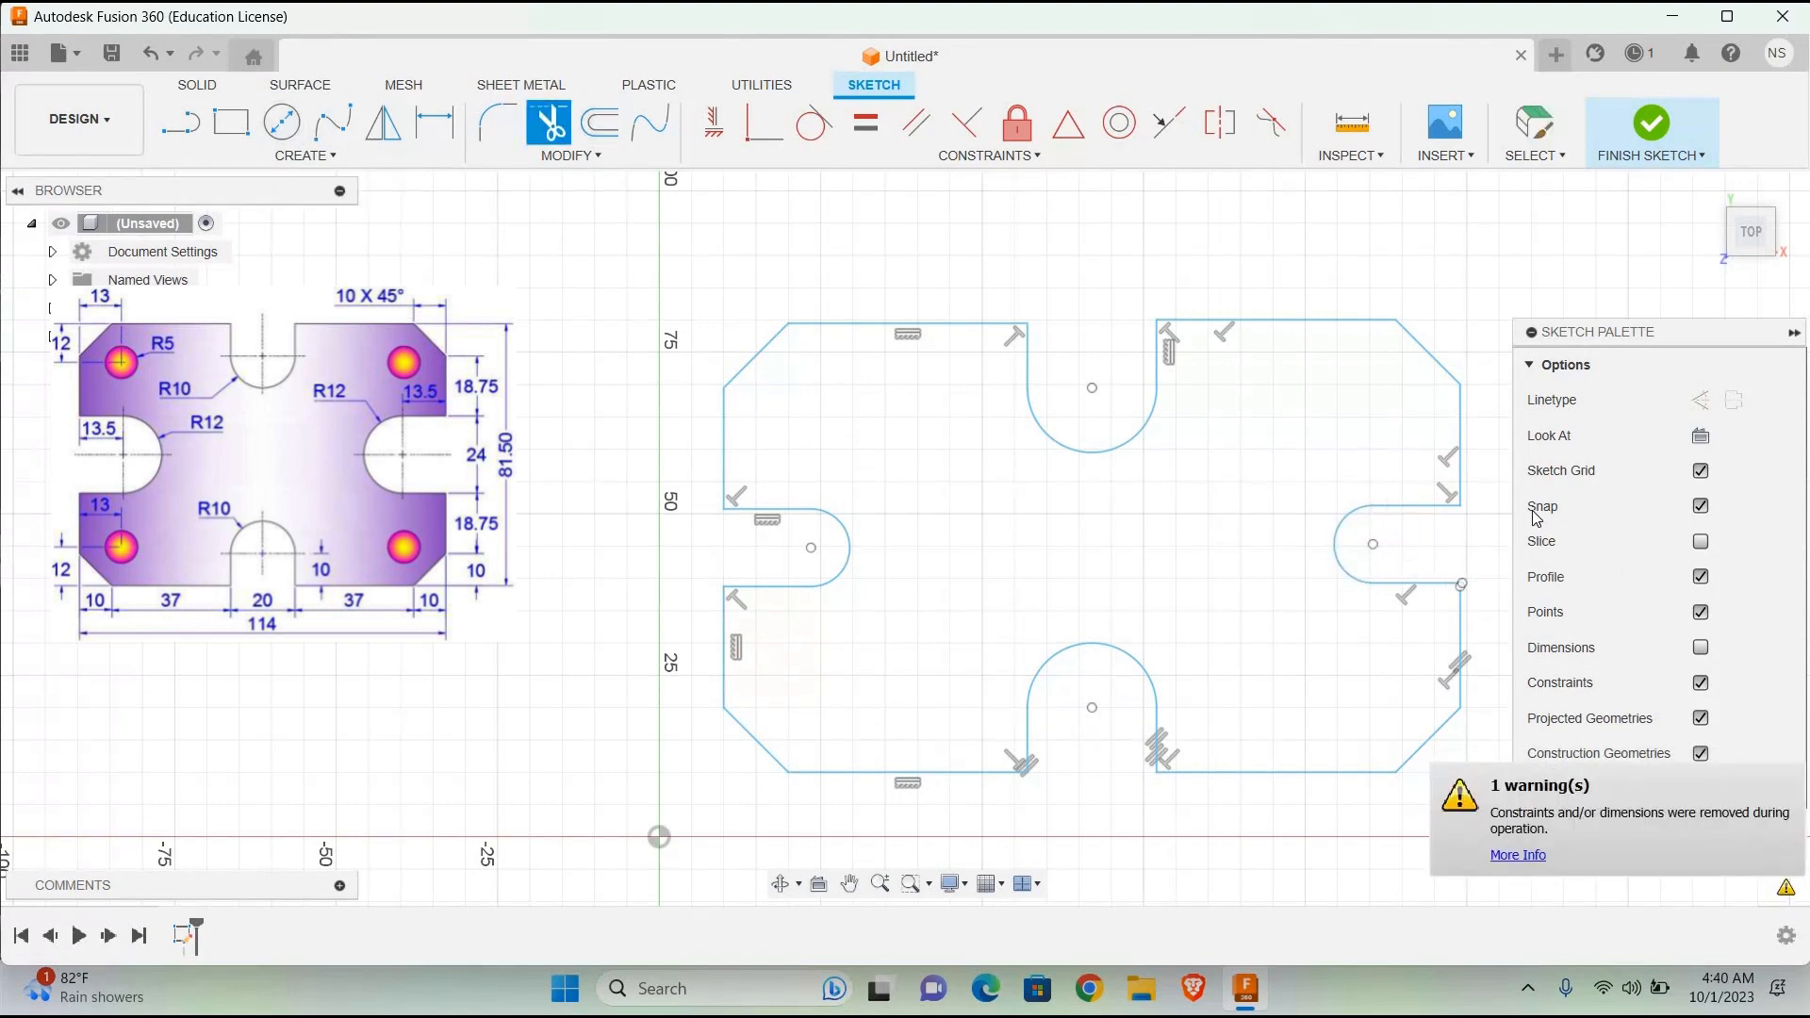
left_click(282, 122)
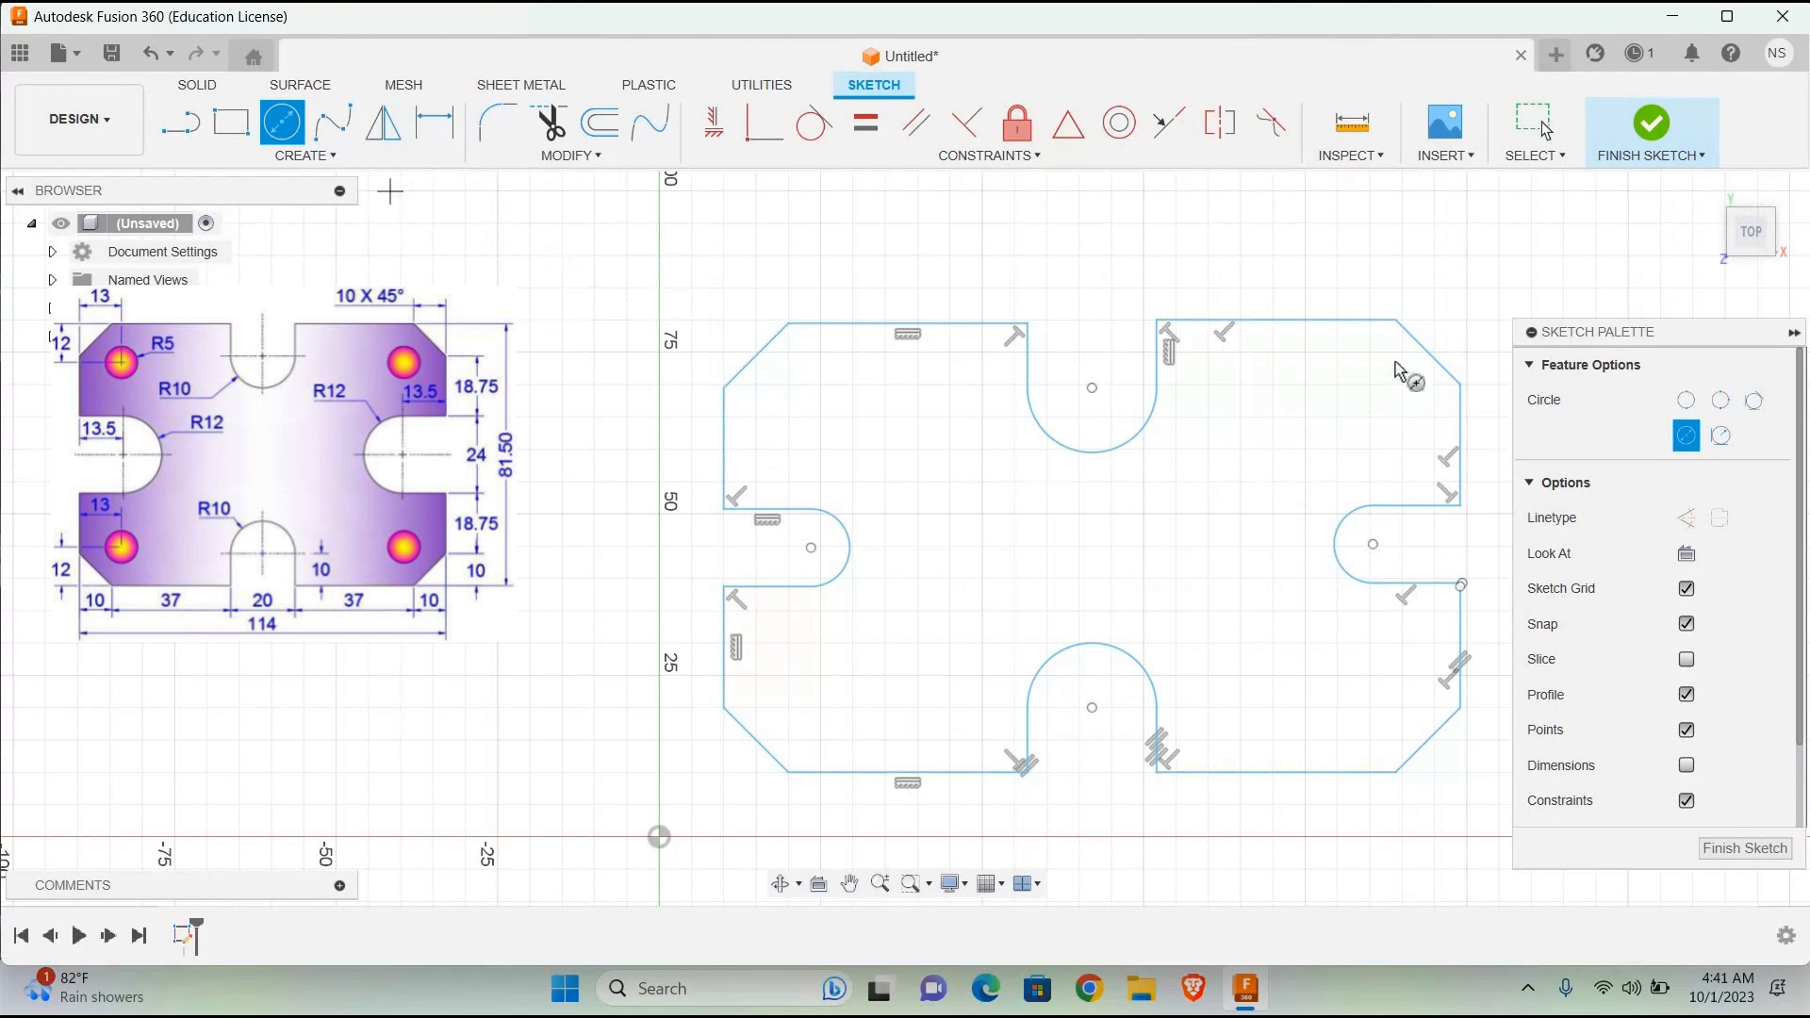
left_click(192, 113)
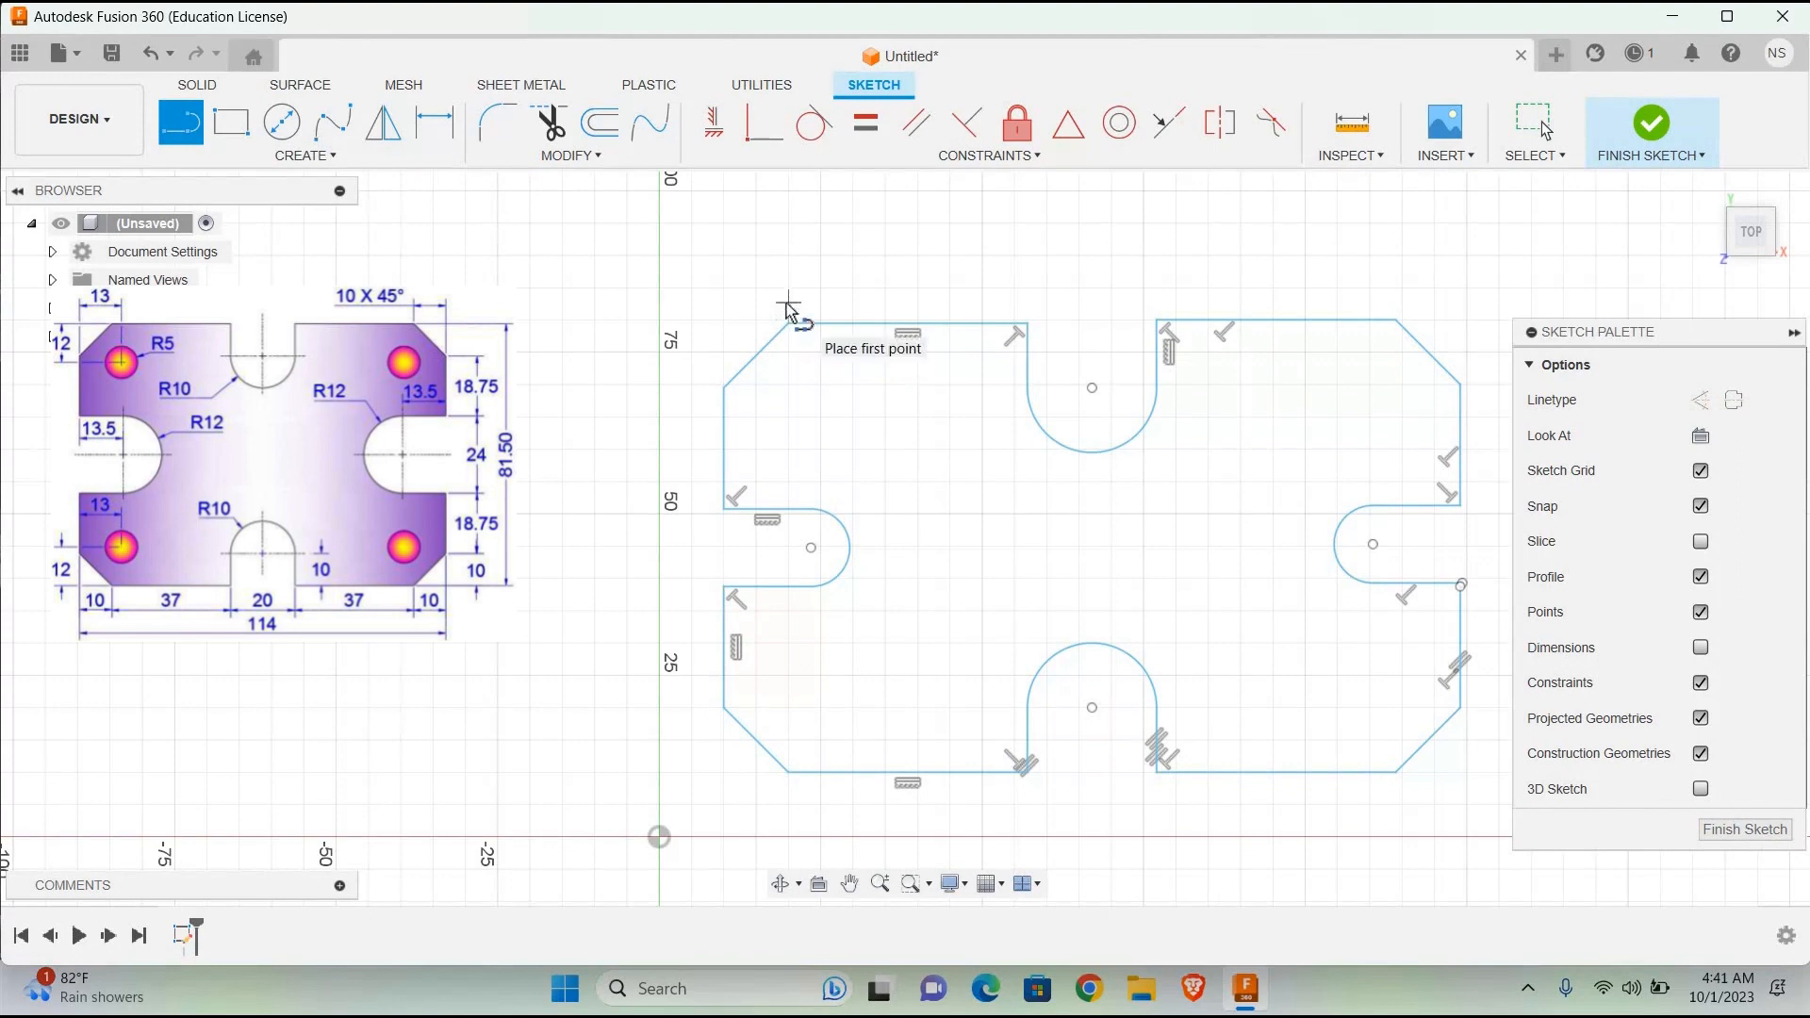
left_click(788, 771)
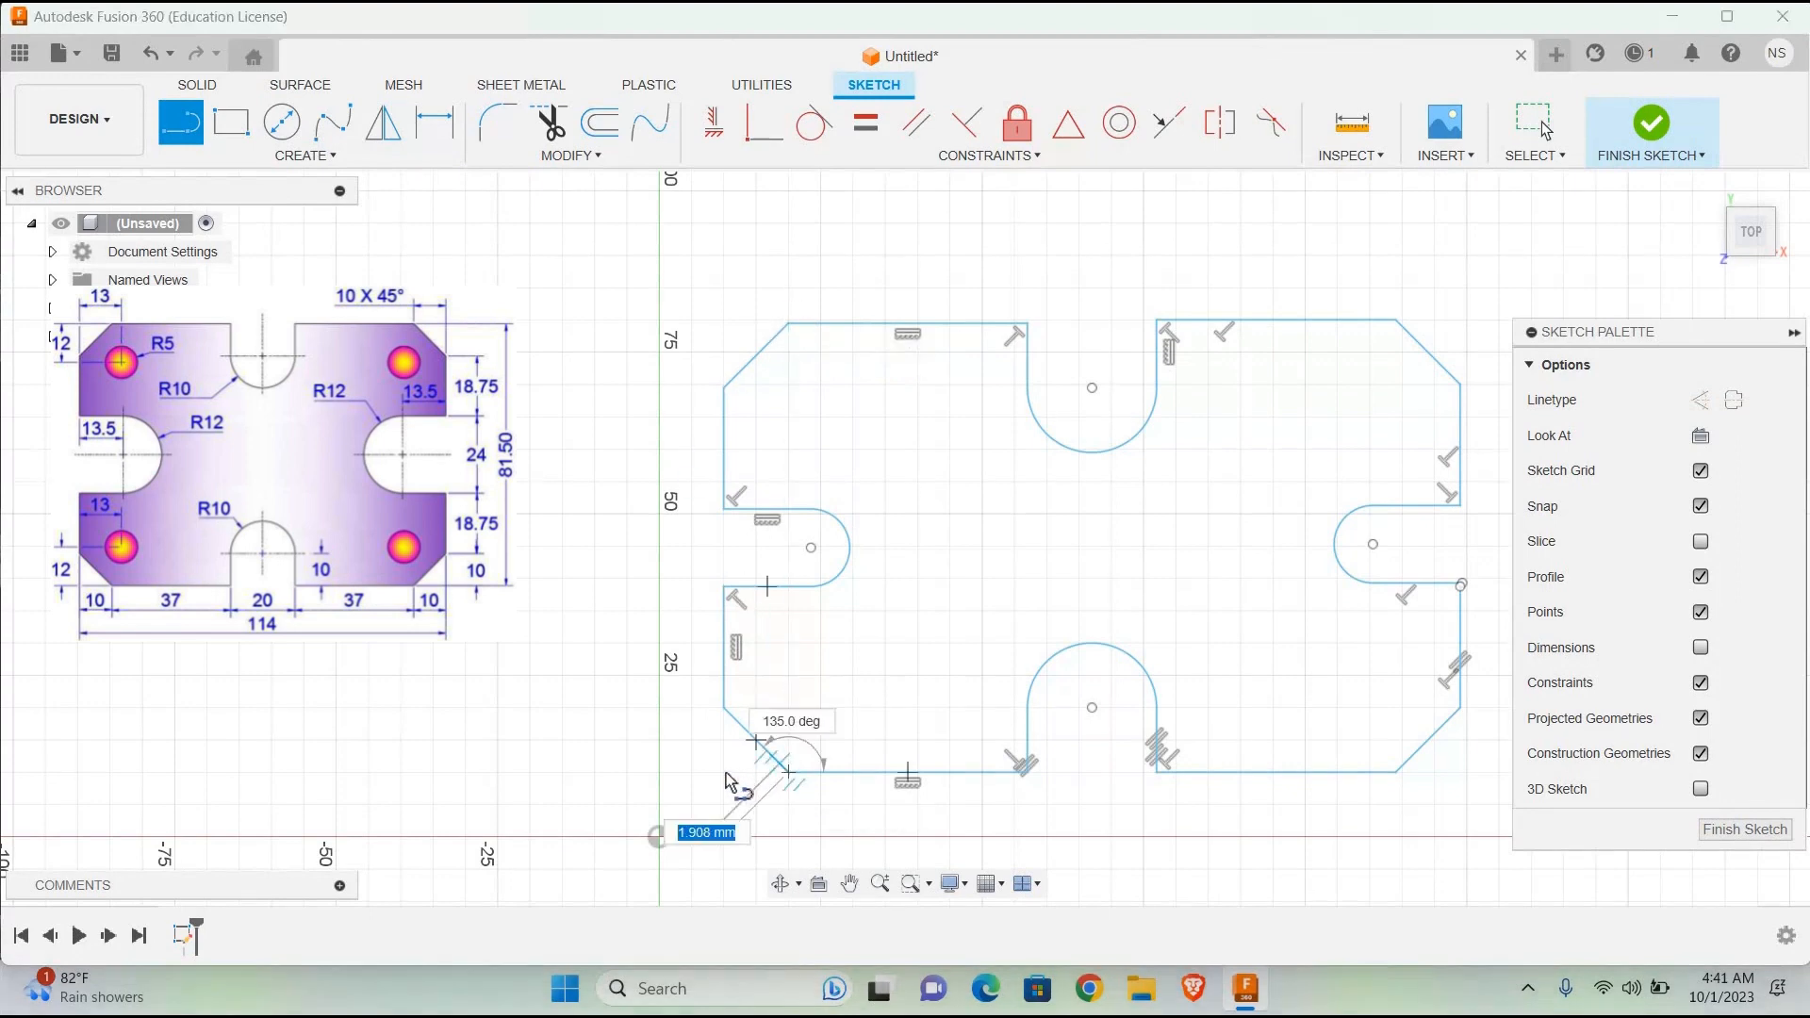
key("Escape")
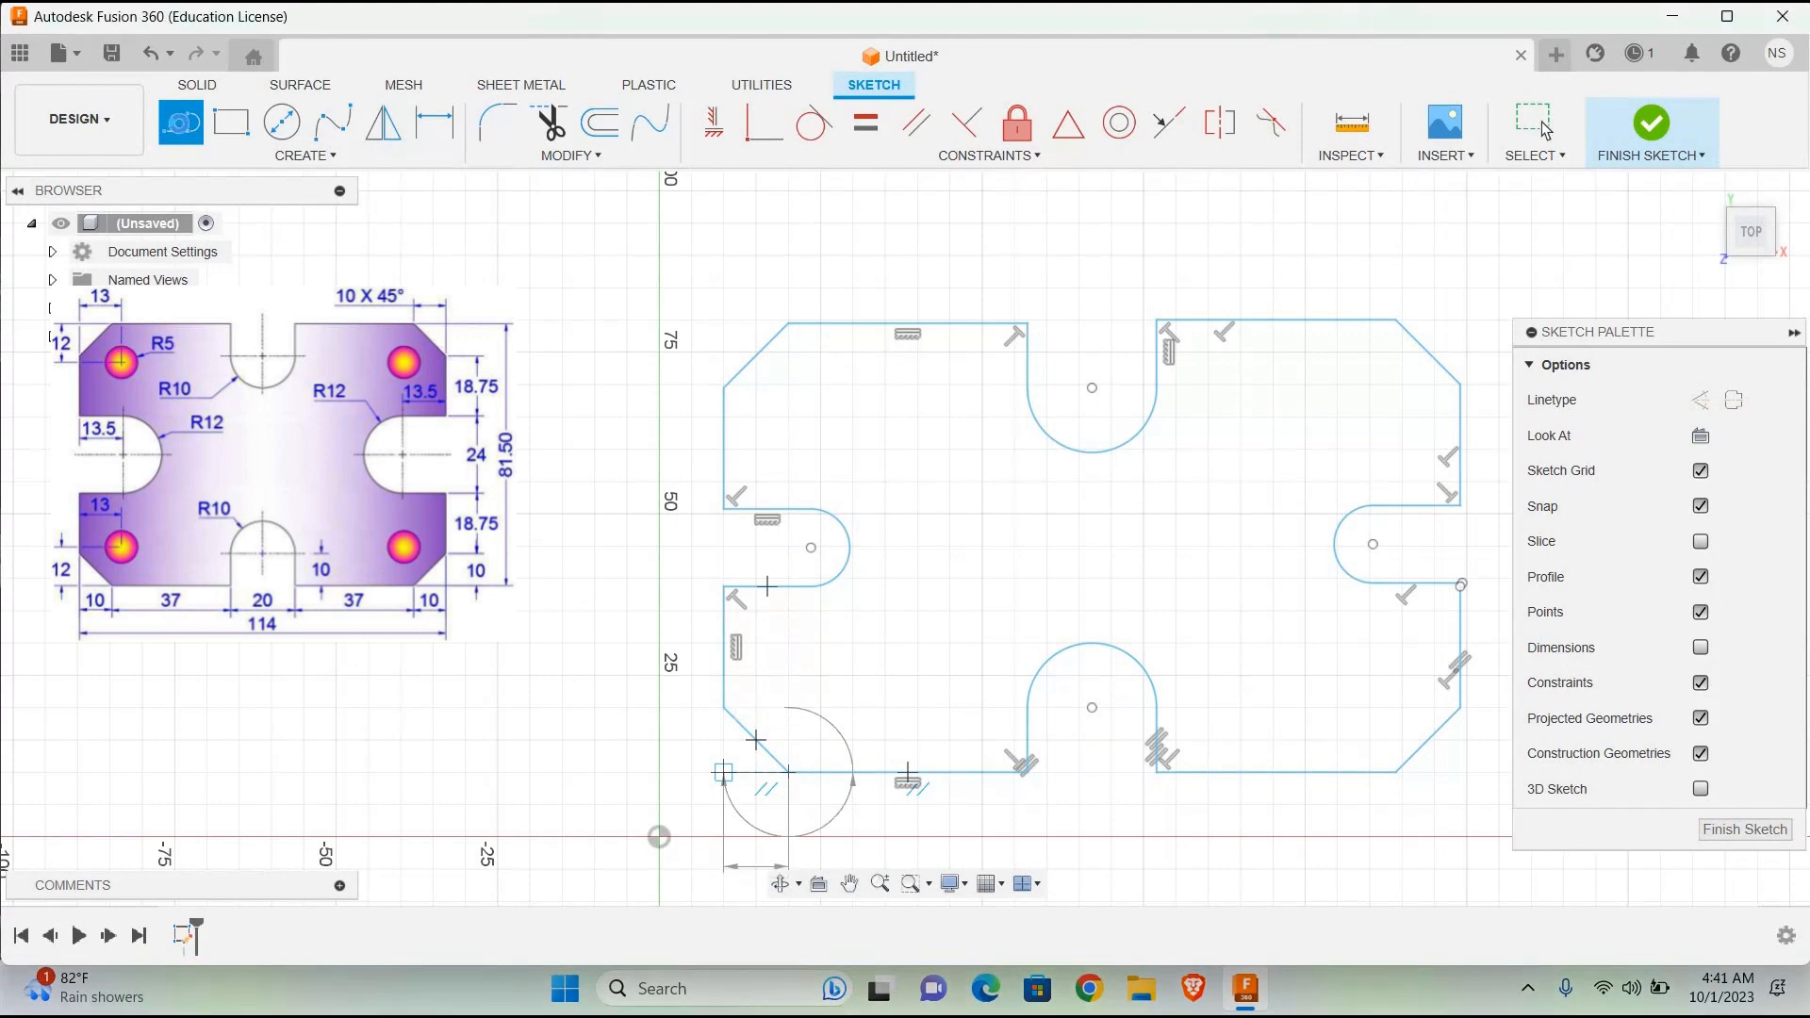
Step: Draw a horizontal line outward from the lower end of the lower-left chamfer until it aligns with the left vertical edge
left_click(789, 776)
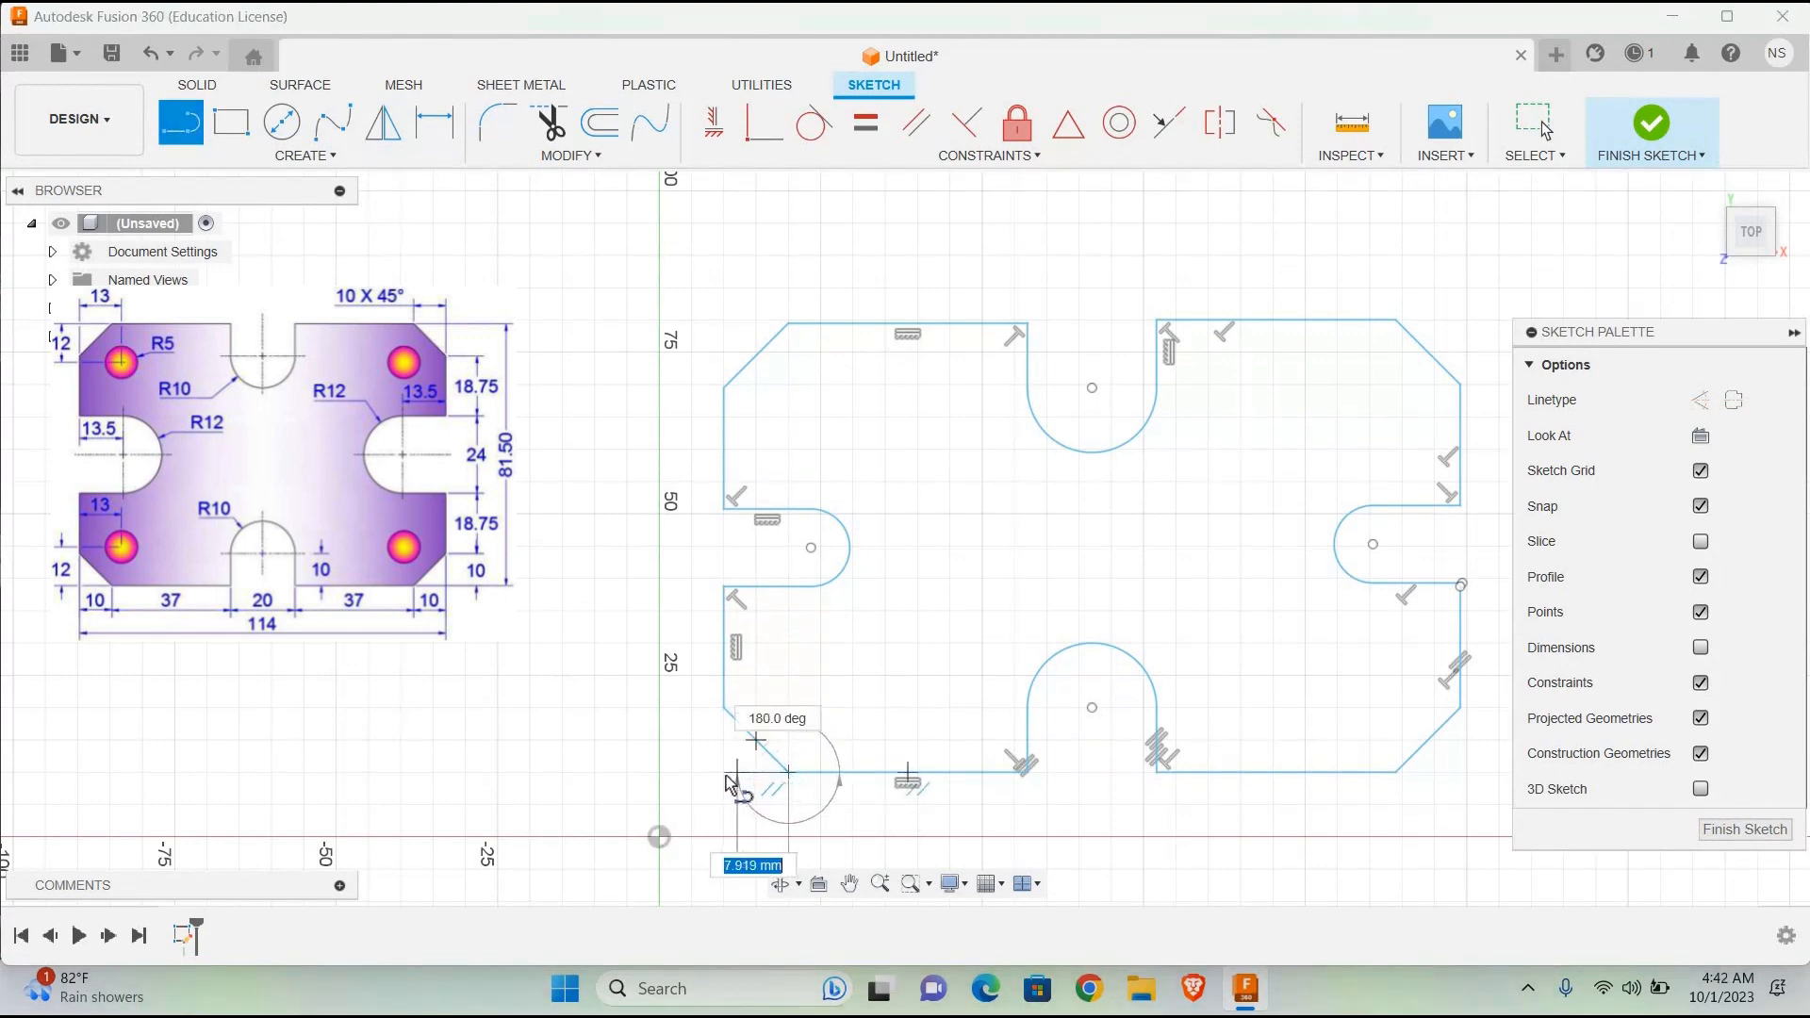
key("Return")
key("Escape")
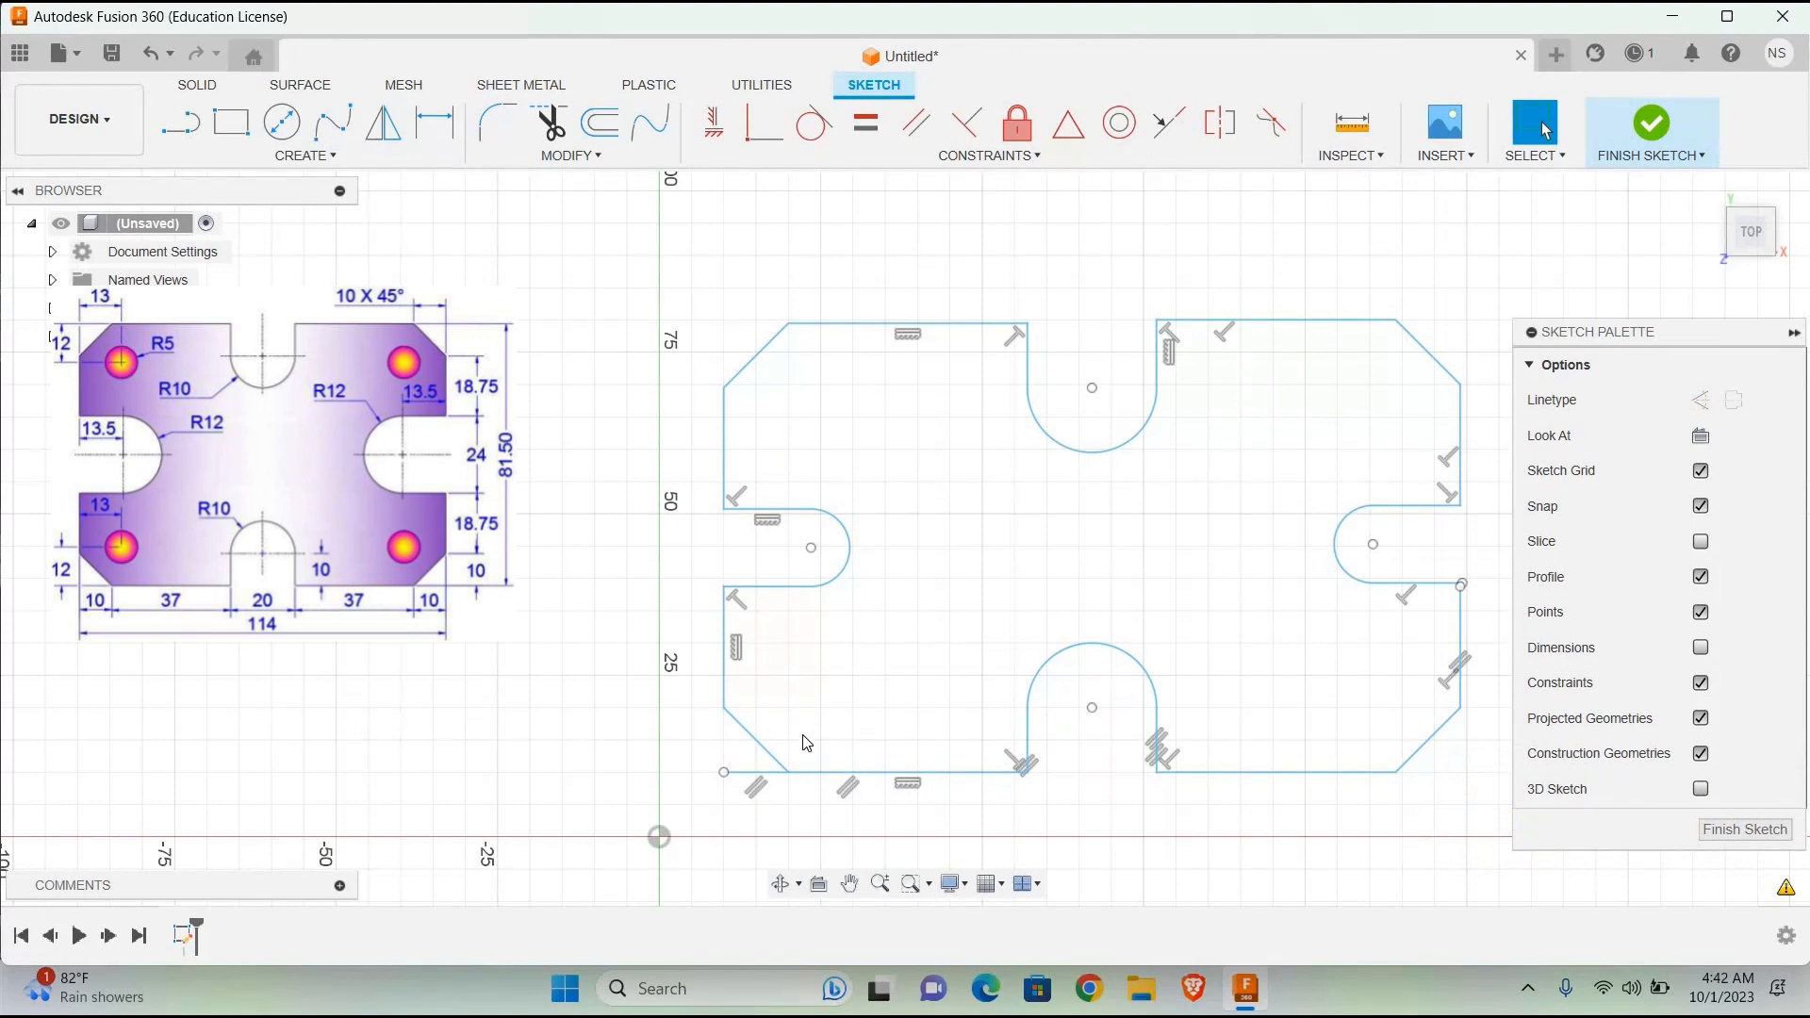
Step: Draw a 12 mm vertical line upward from the outer end of the horizontal helper line at the lower-left corner
left_click(181, 123)
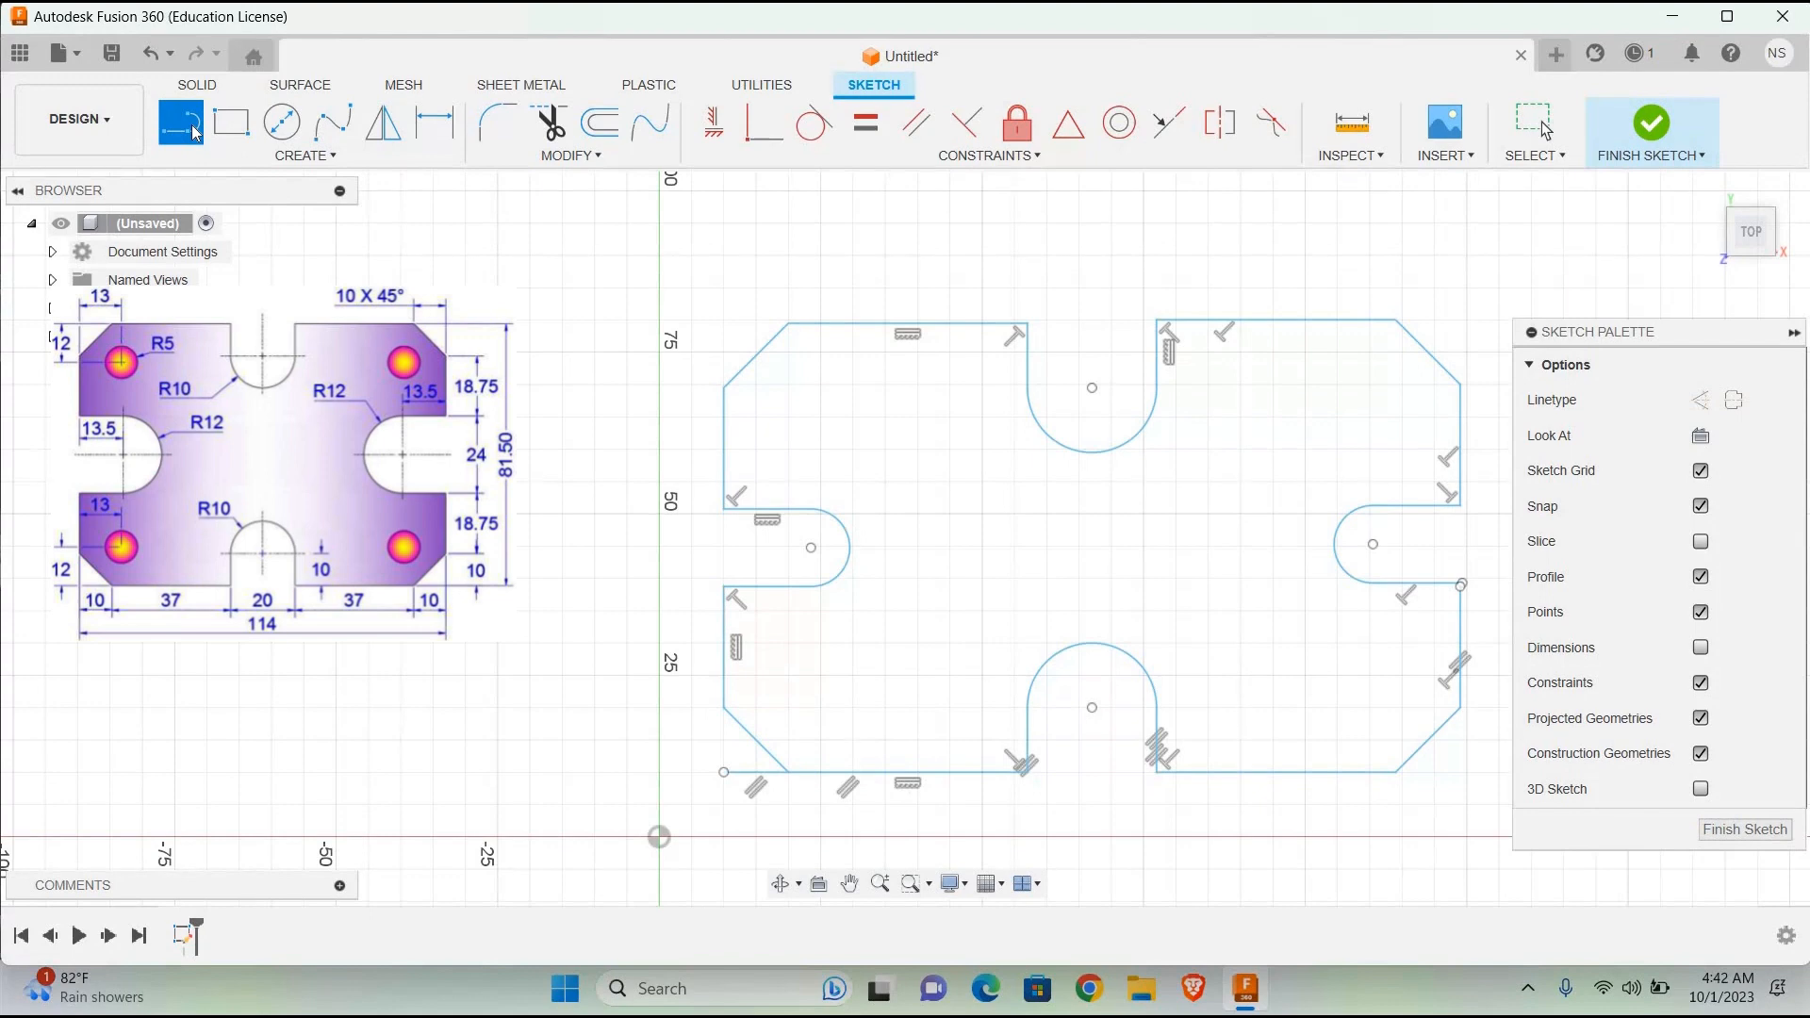
left_click(722, 772)
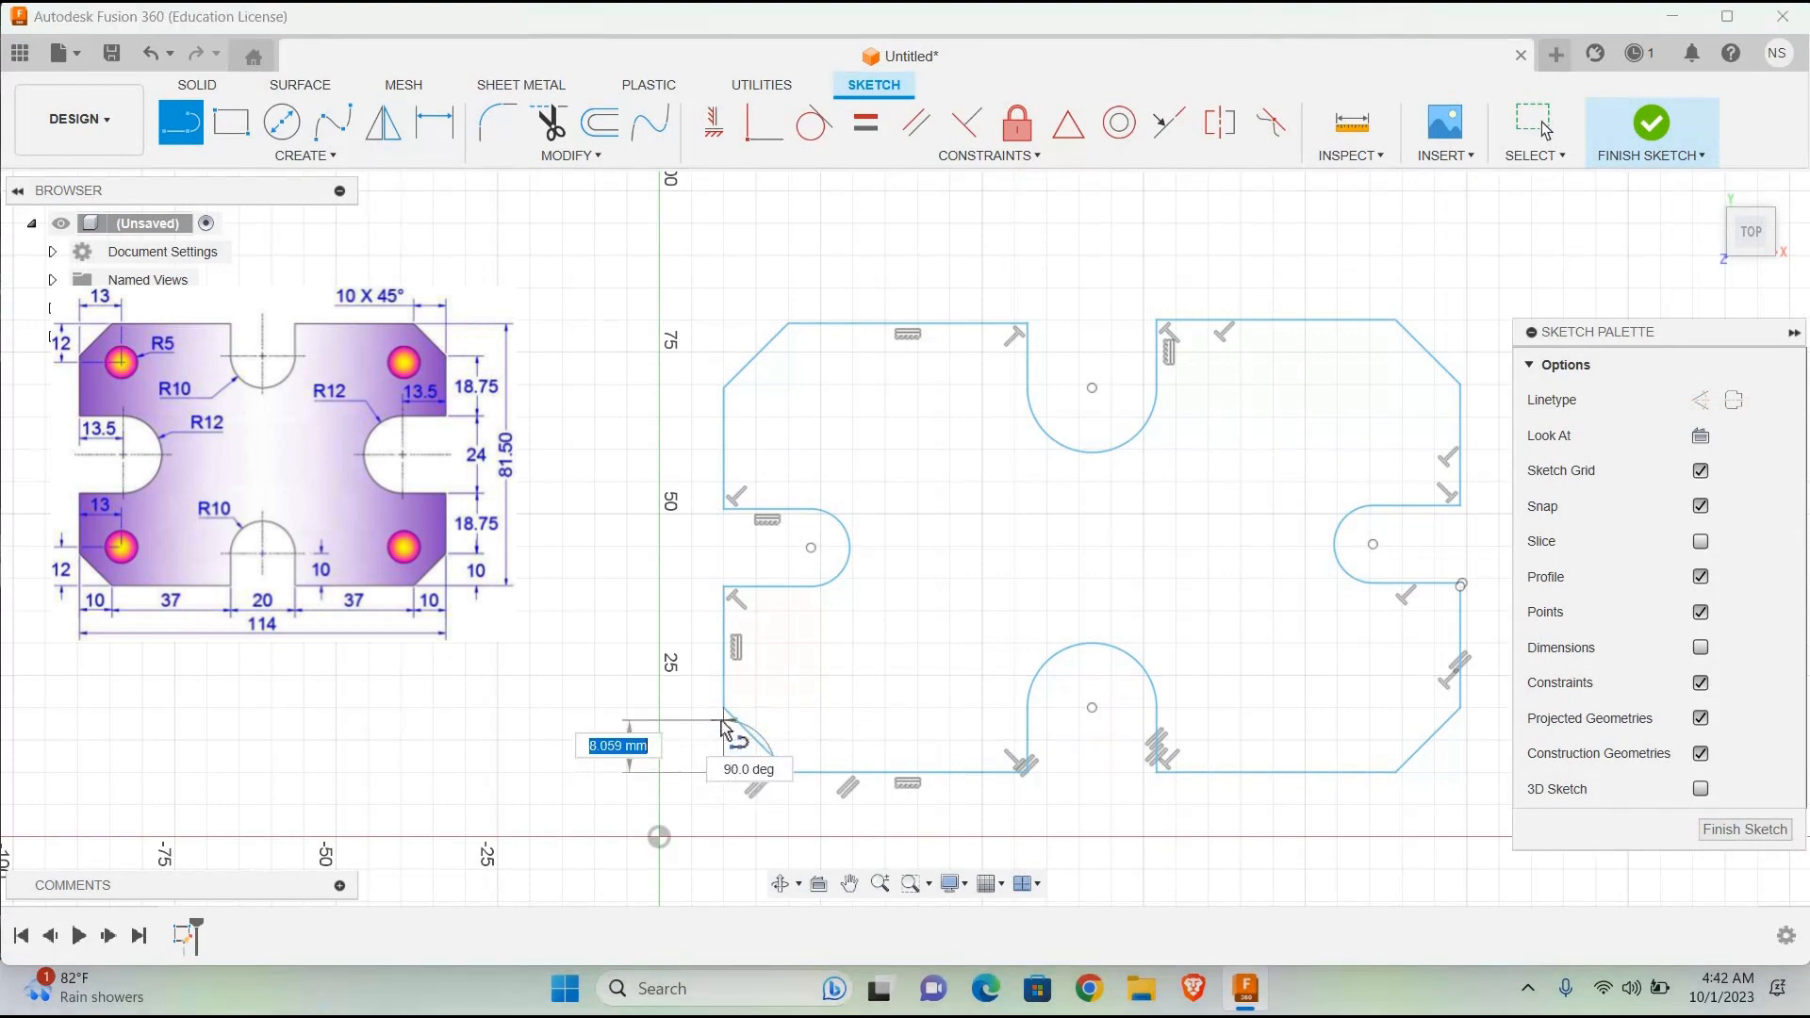
type("12")
key("Return")
key("Escape")
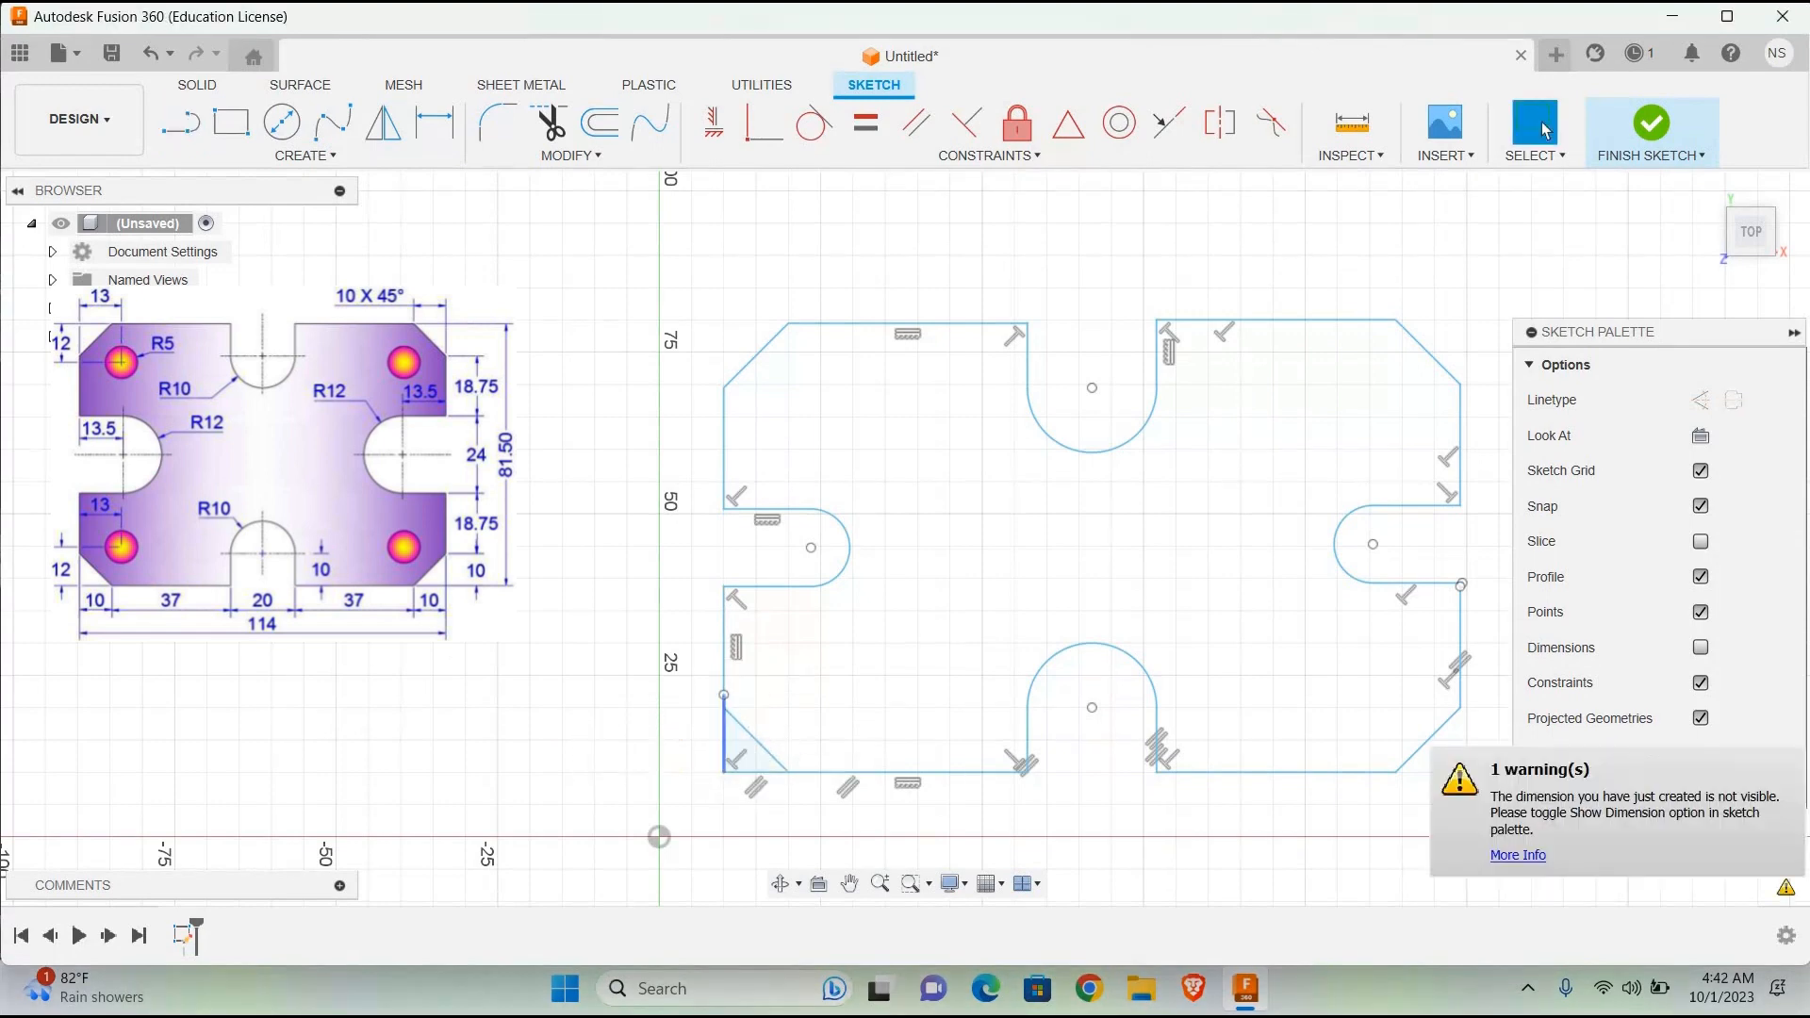
left_click(179, 121)
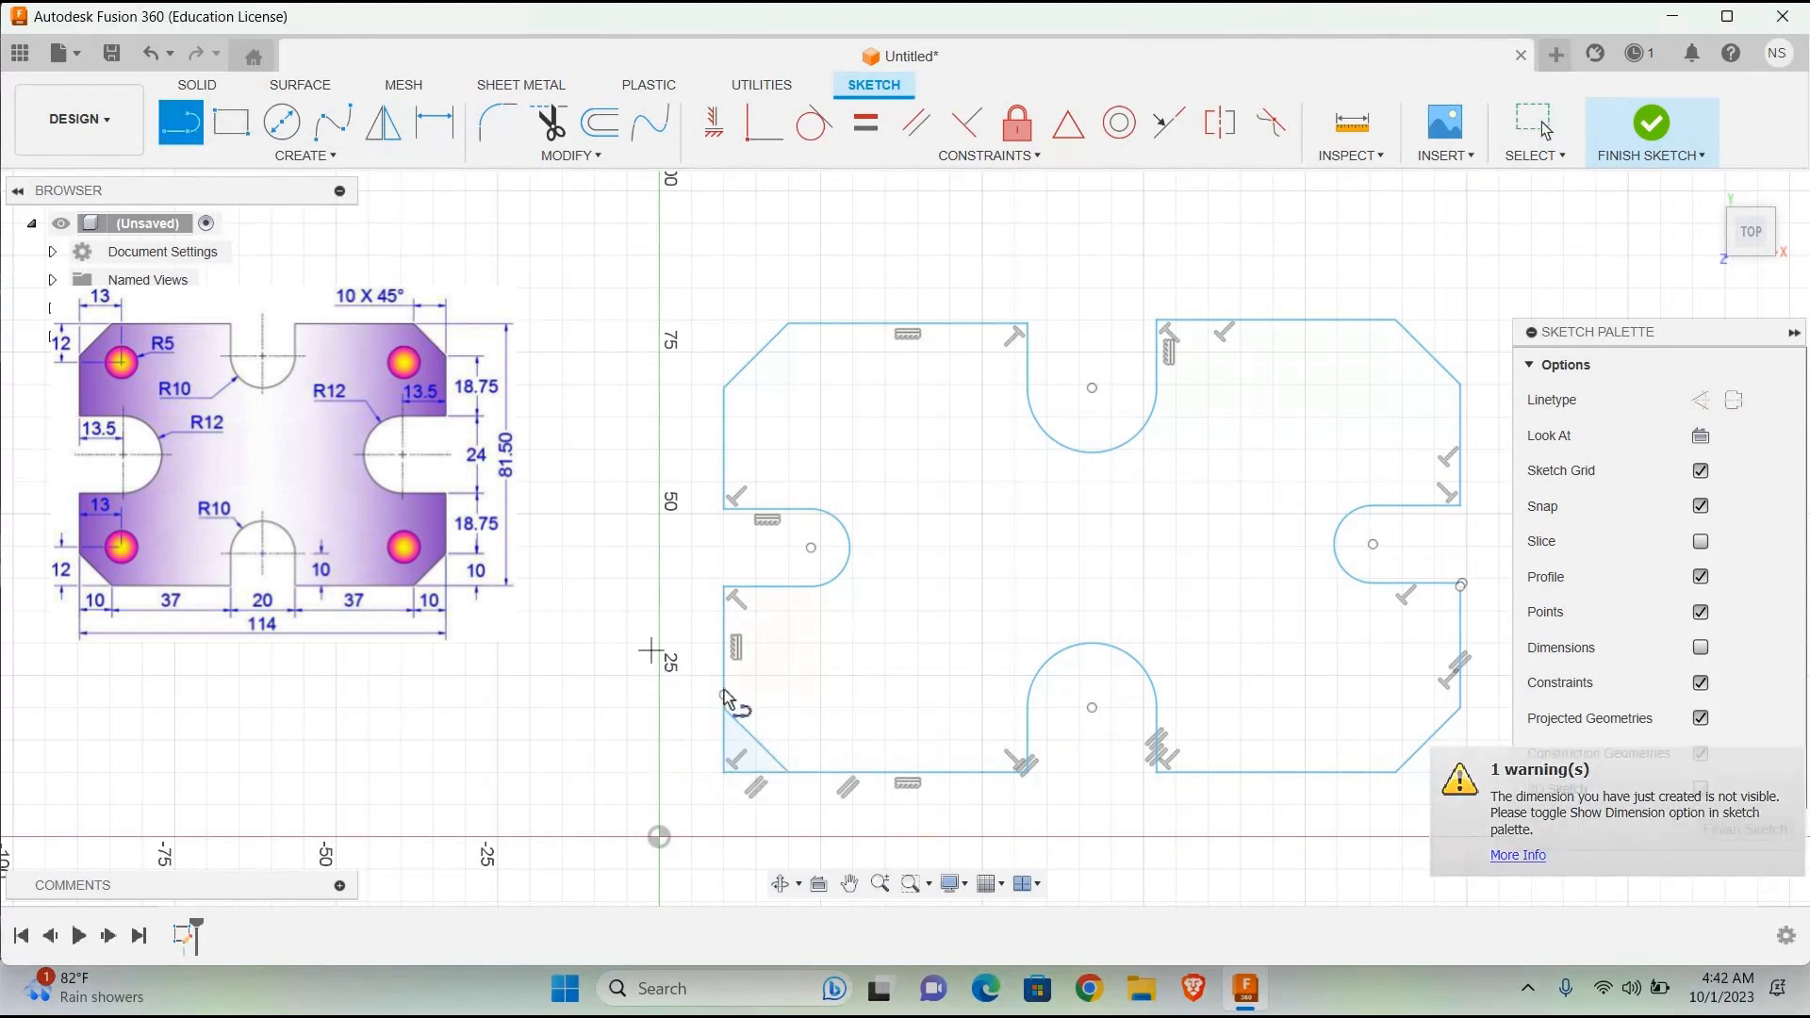
left_click(723, 694)
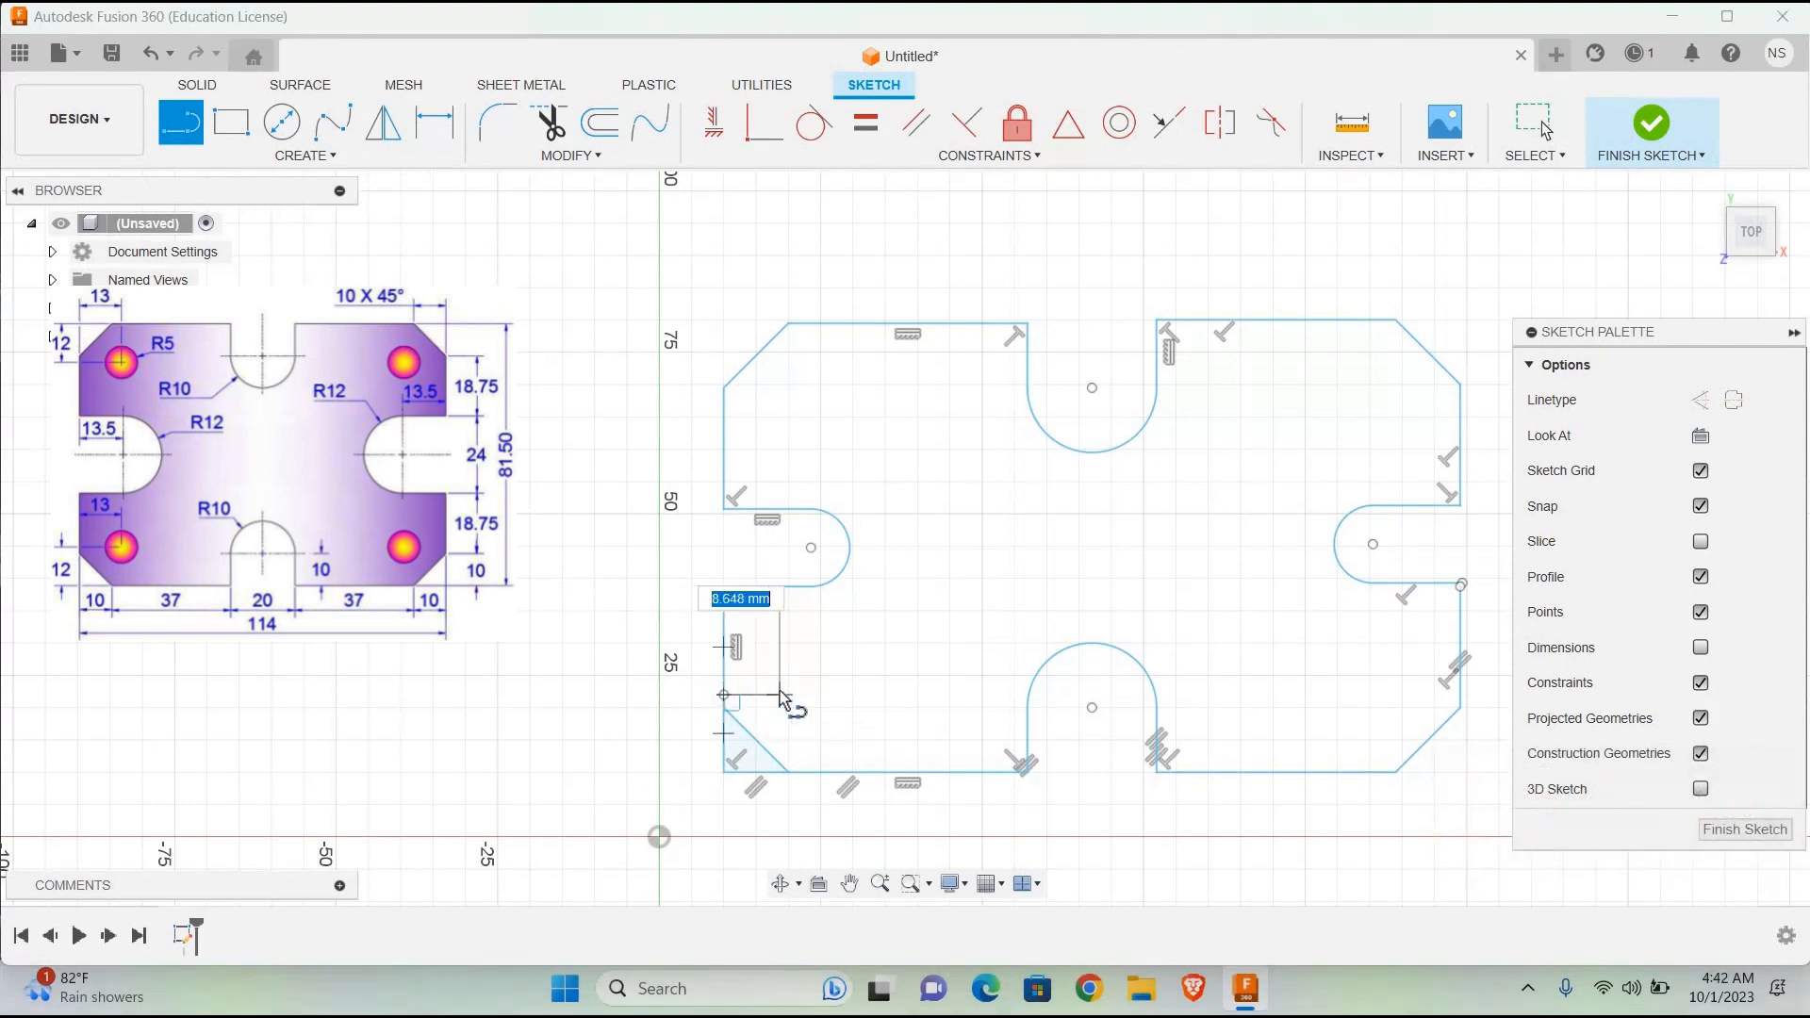
type("13")
key("Return")
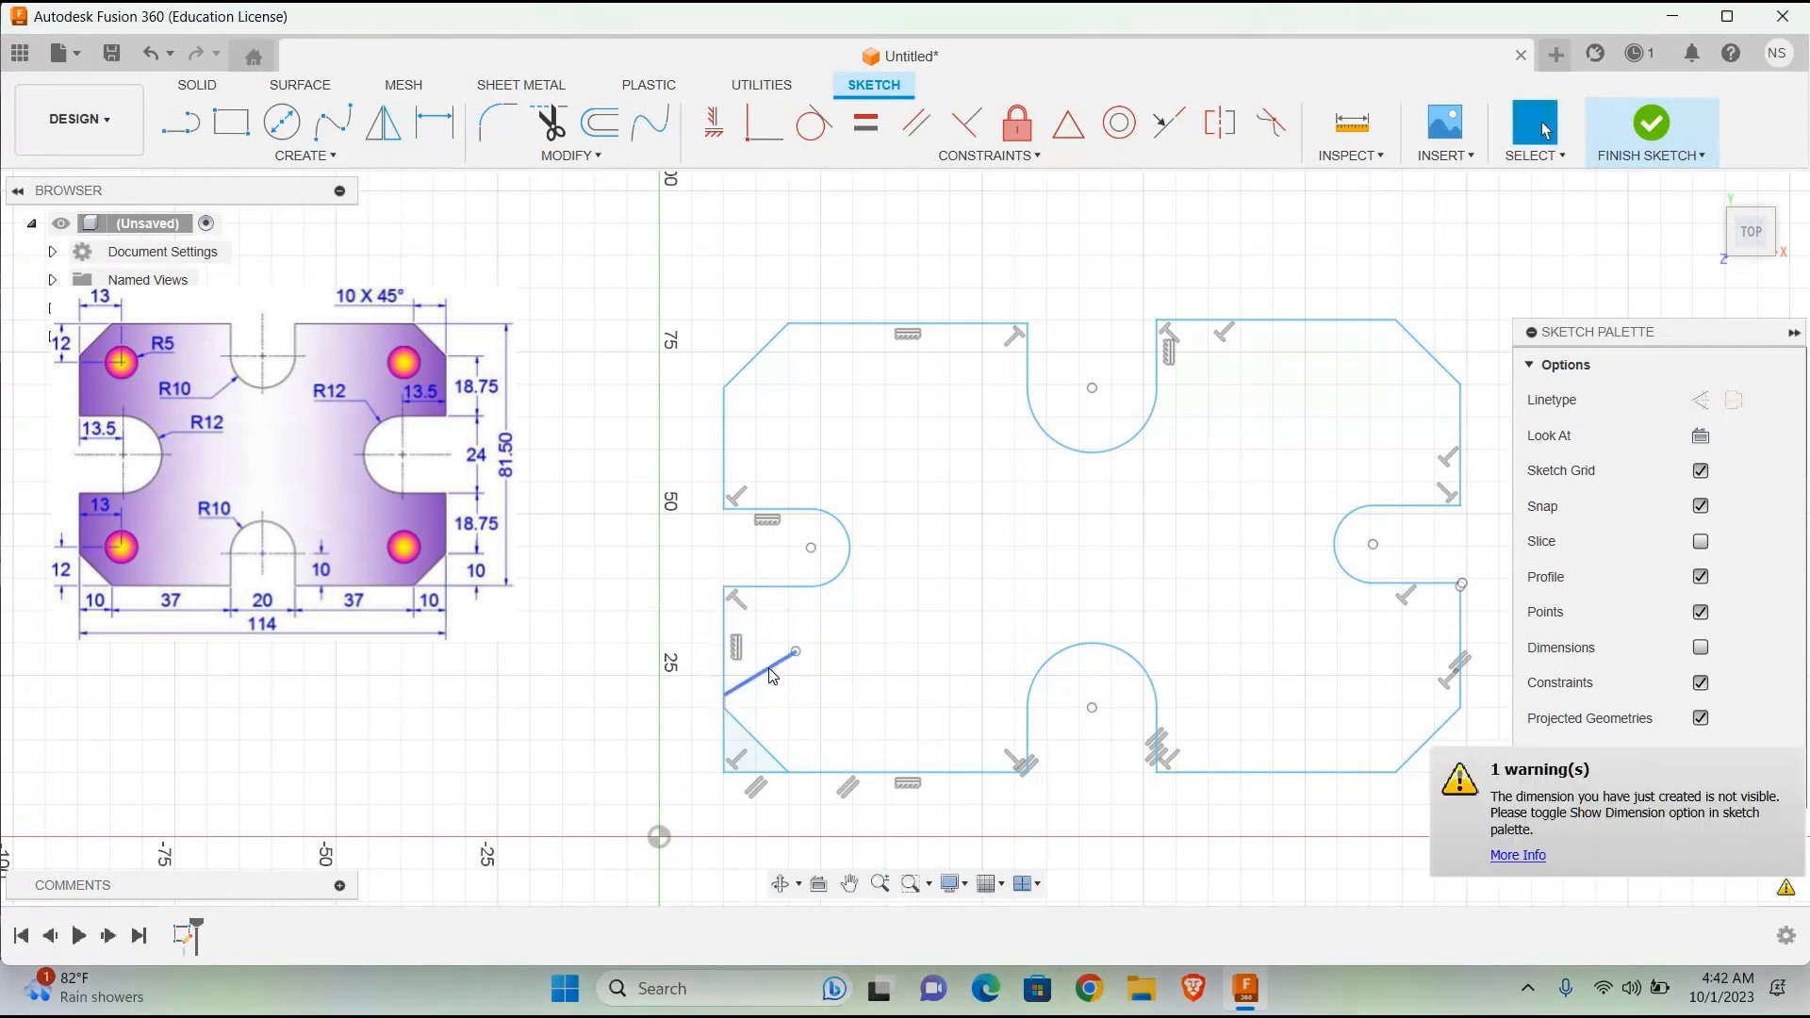
key("Delete")
Step: Draw a 13 mm horizontal line inward from the upper end of the 12 mm vertical line at the lower-left corner
key("l")
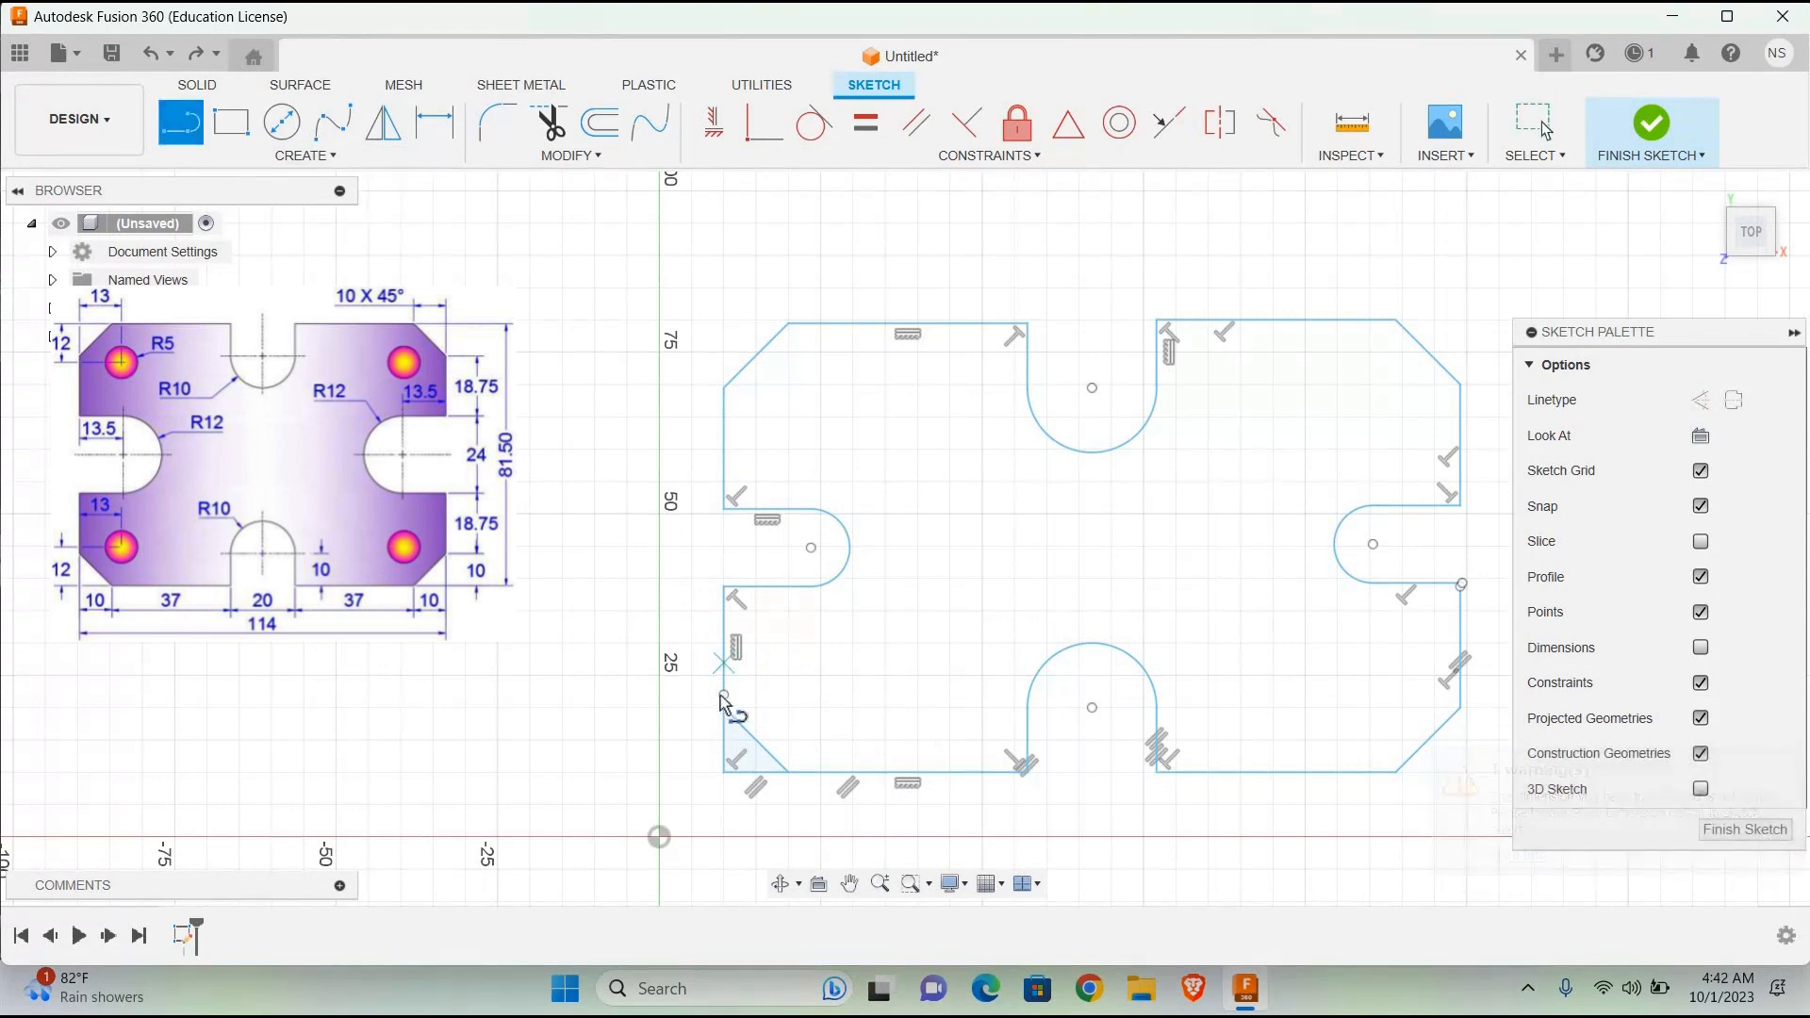
left_click(723, 694)
type("13")
key("Tab")
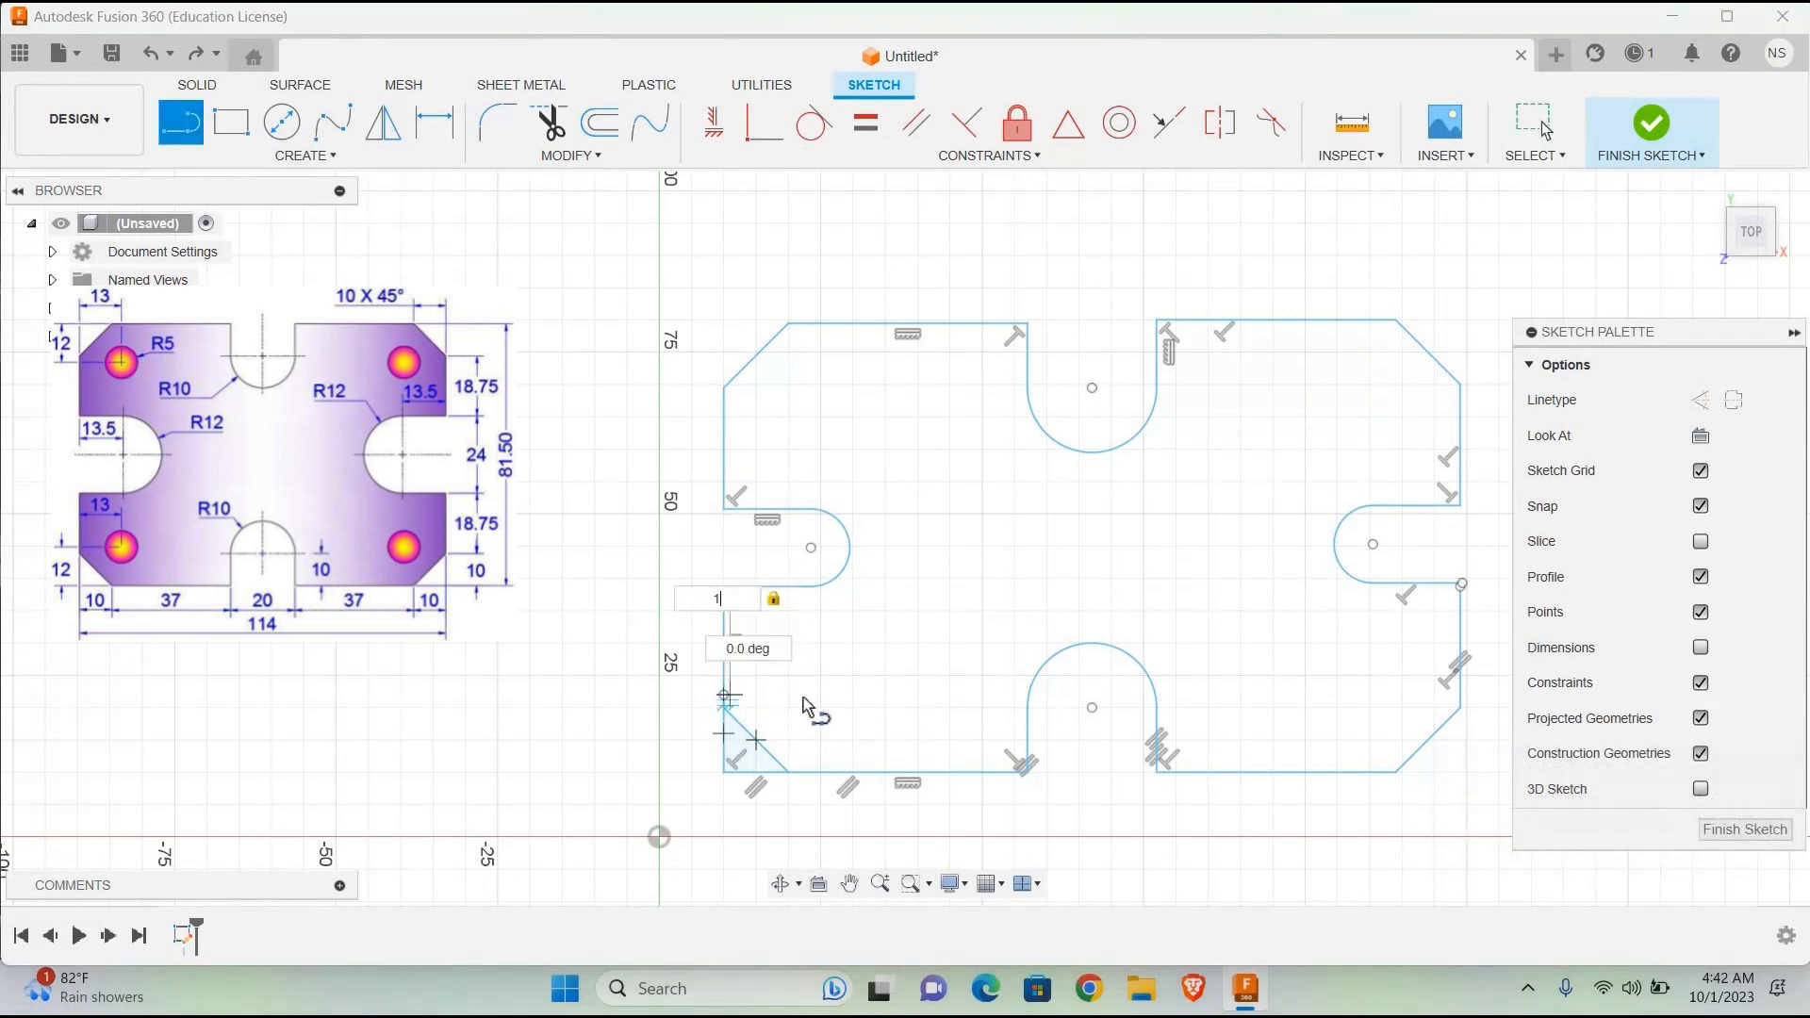
key("Return")
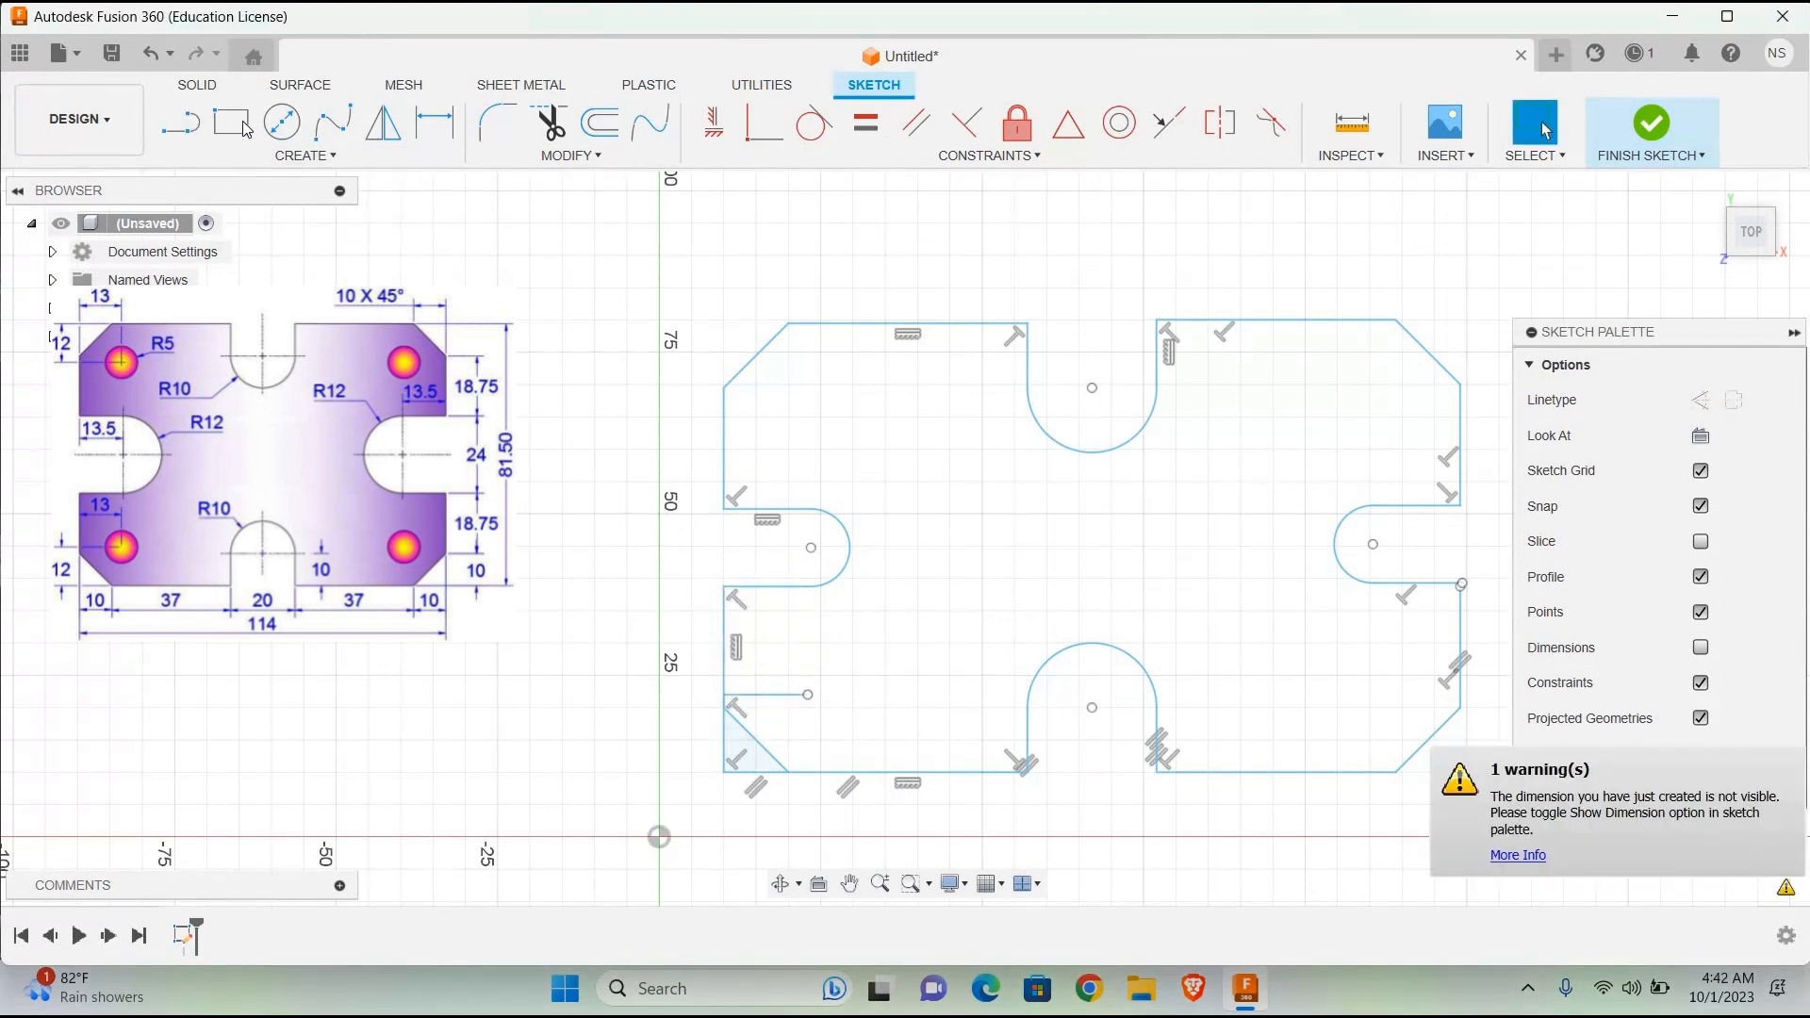
Step: Draw a 10 mm diameter circle centred on the inner end of the 13 mm line near the lower-left corner
left_click(282, 121)
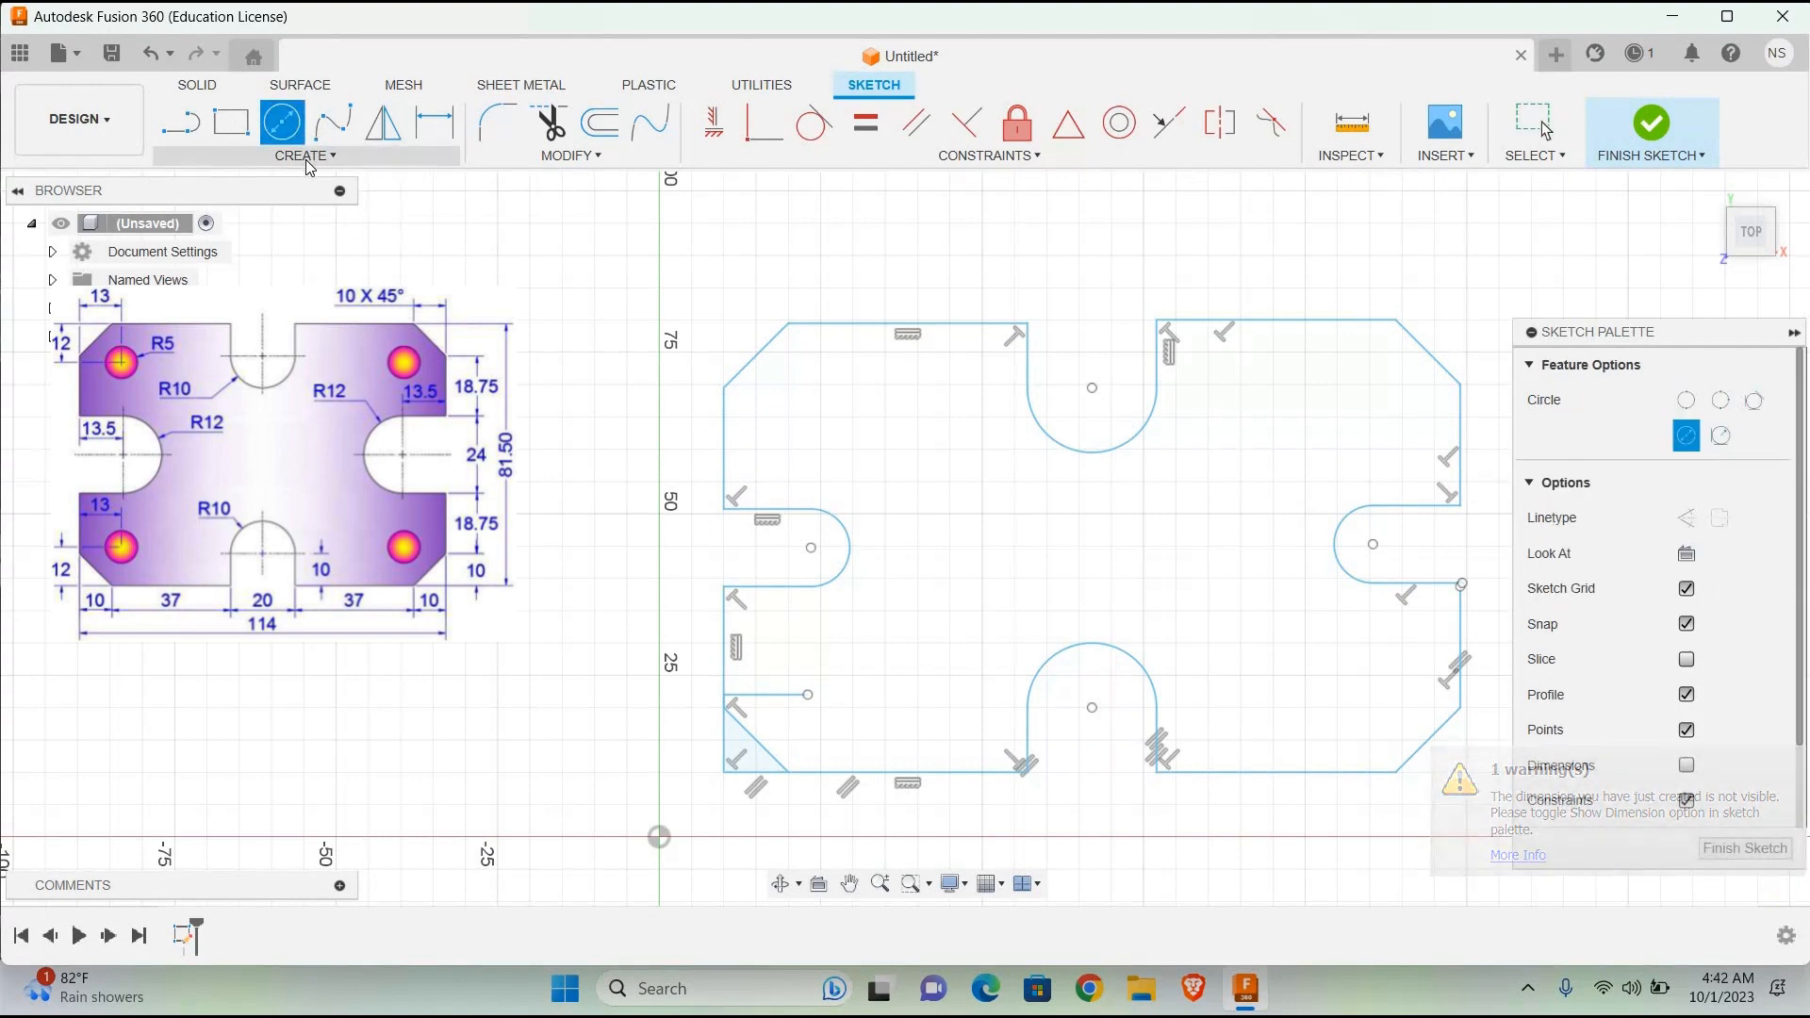
left_click(815, 708)
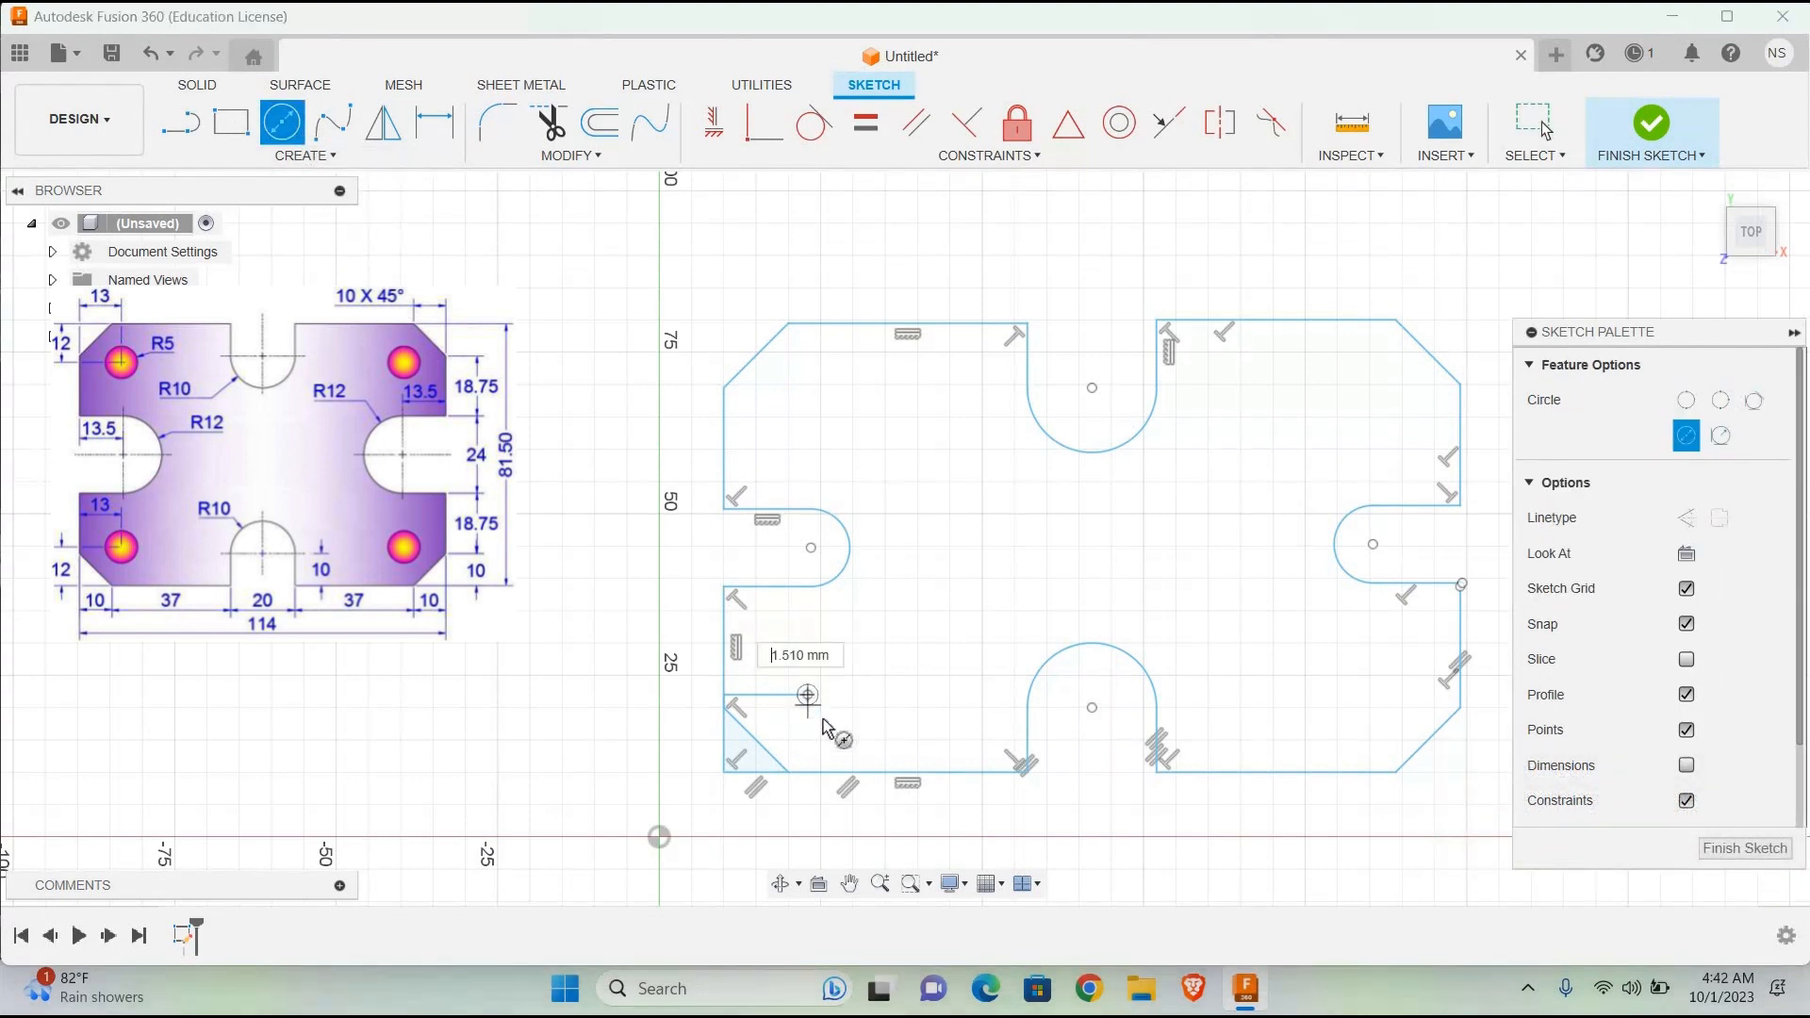
type("10")
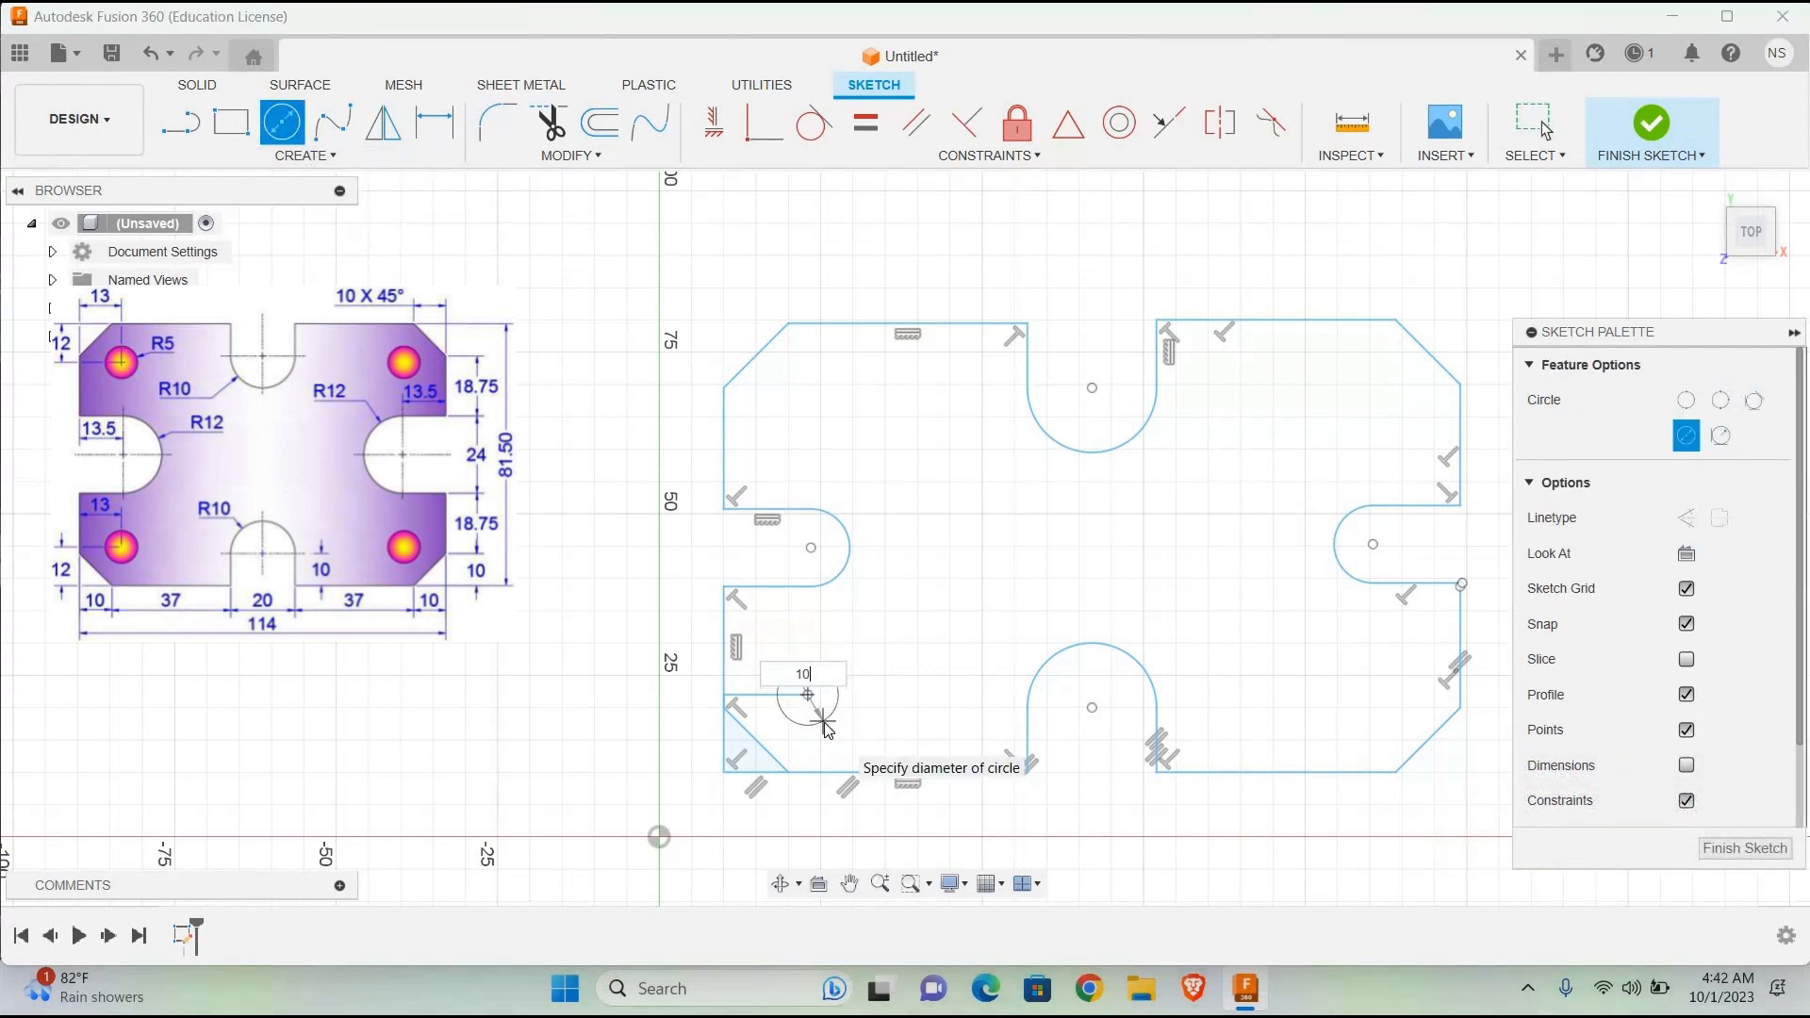
key("Return")
key("Escape")
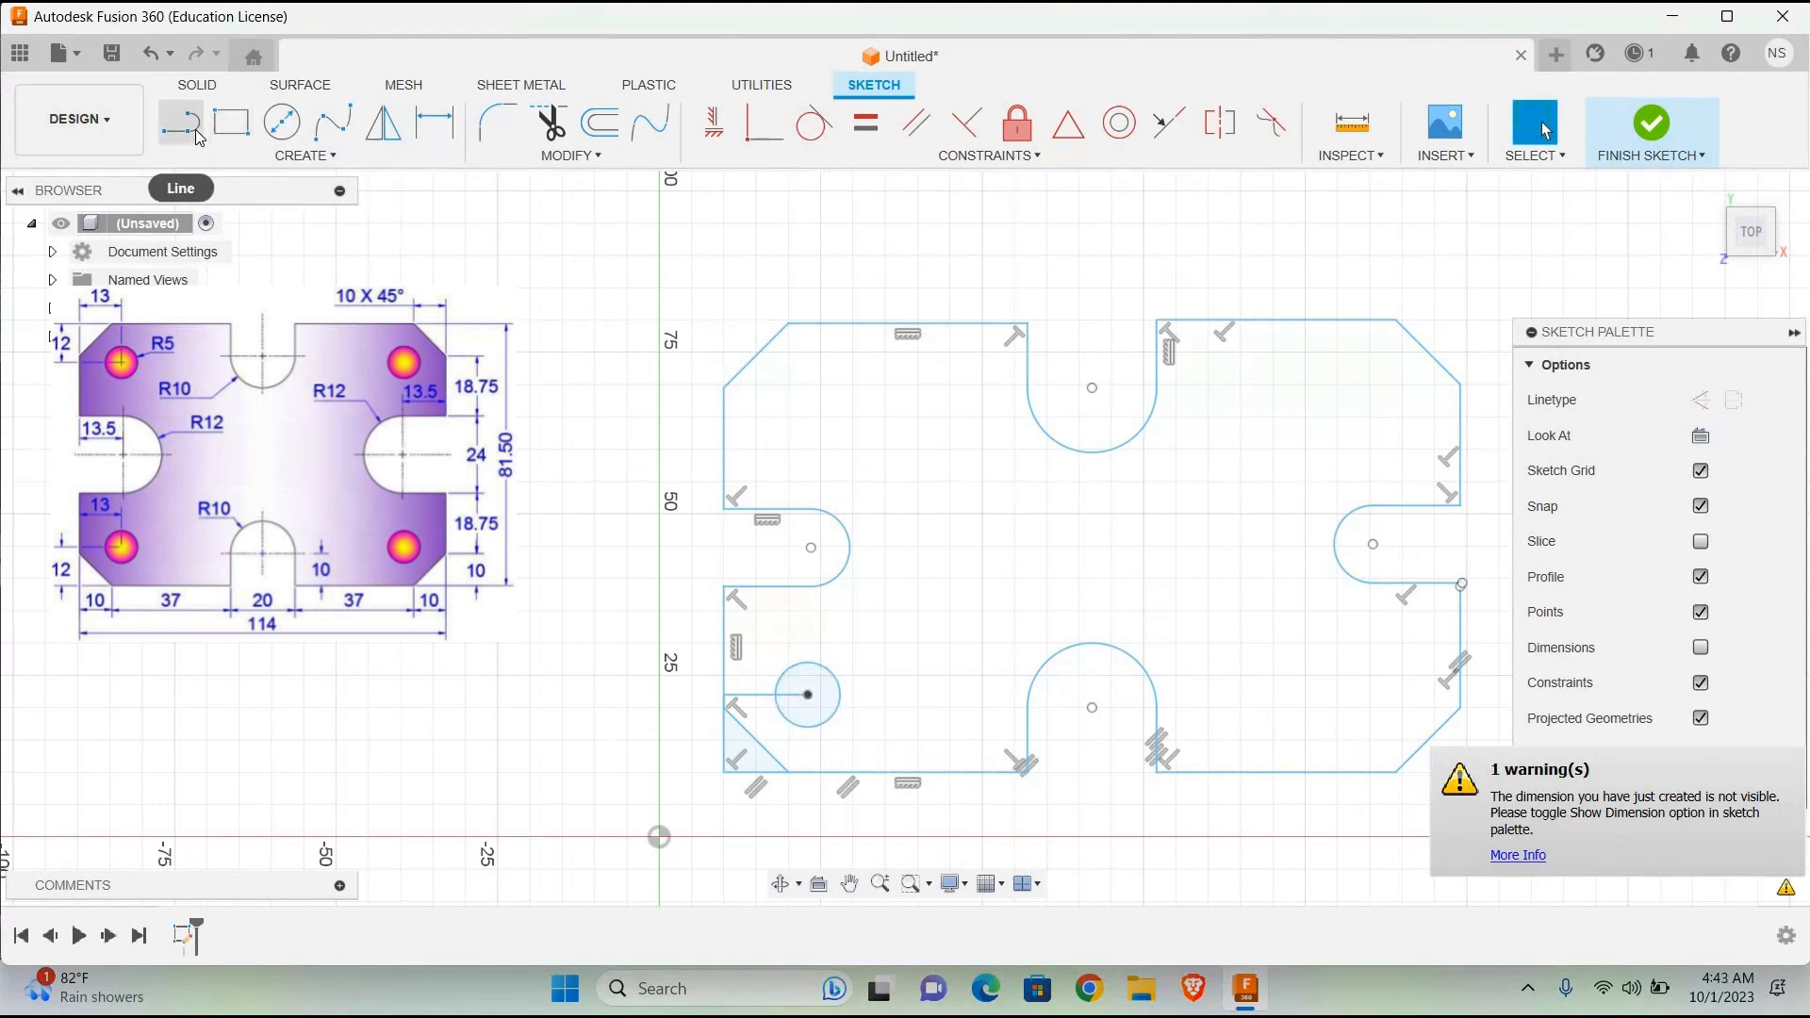
Step: Trim away the 13 mm line and the vertical and horizontal helper lines at the lower-left corner
left_click(549, 122)
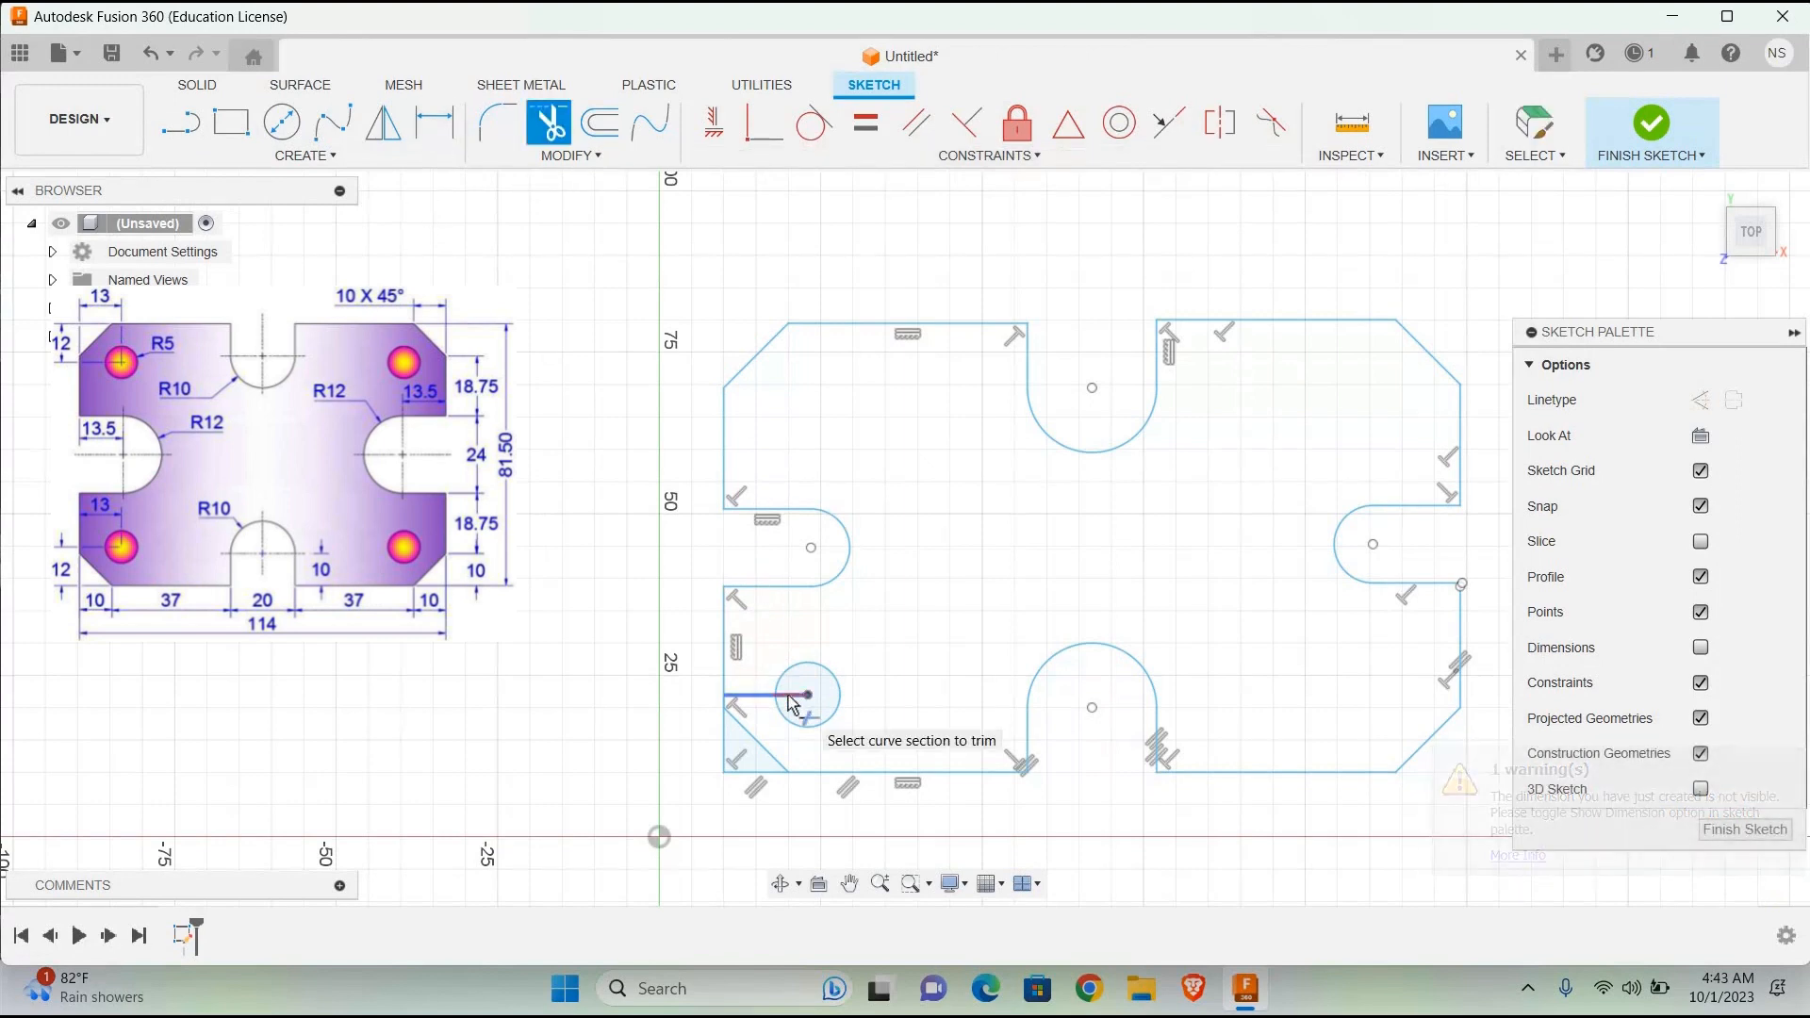
left_click(789, 704)
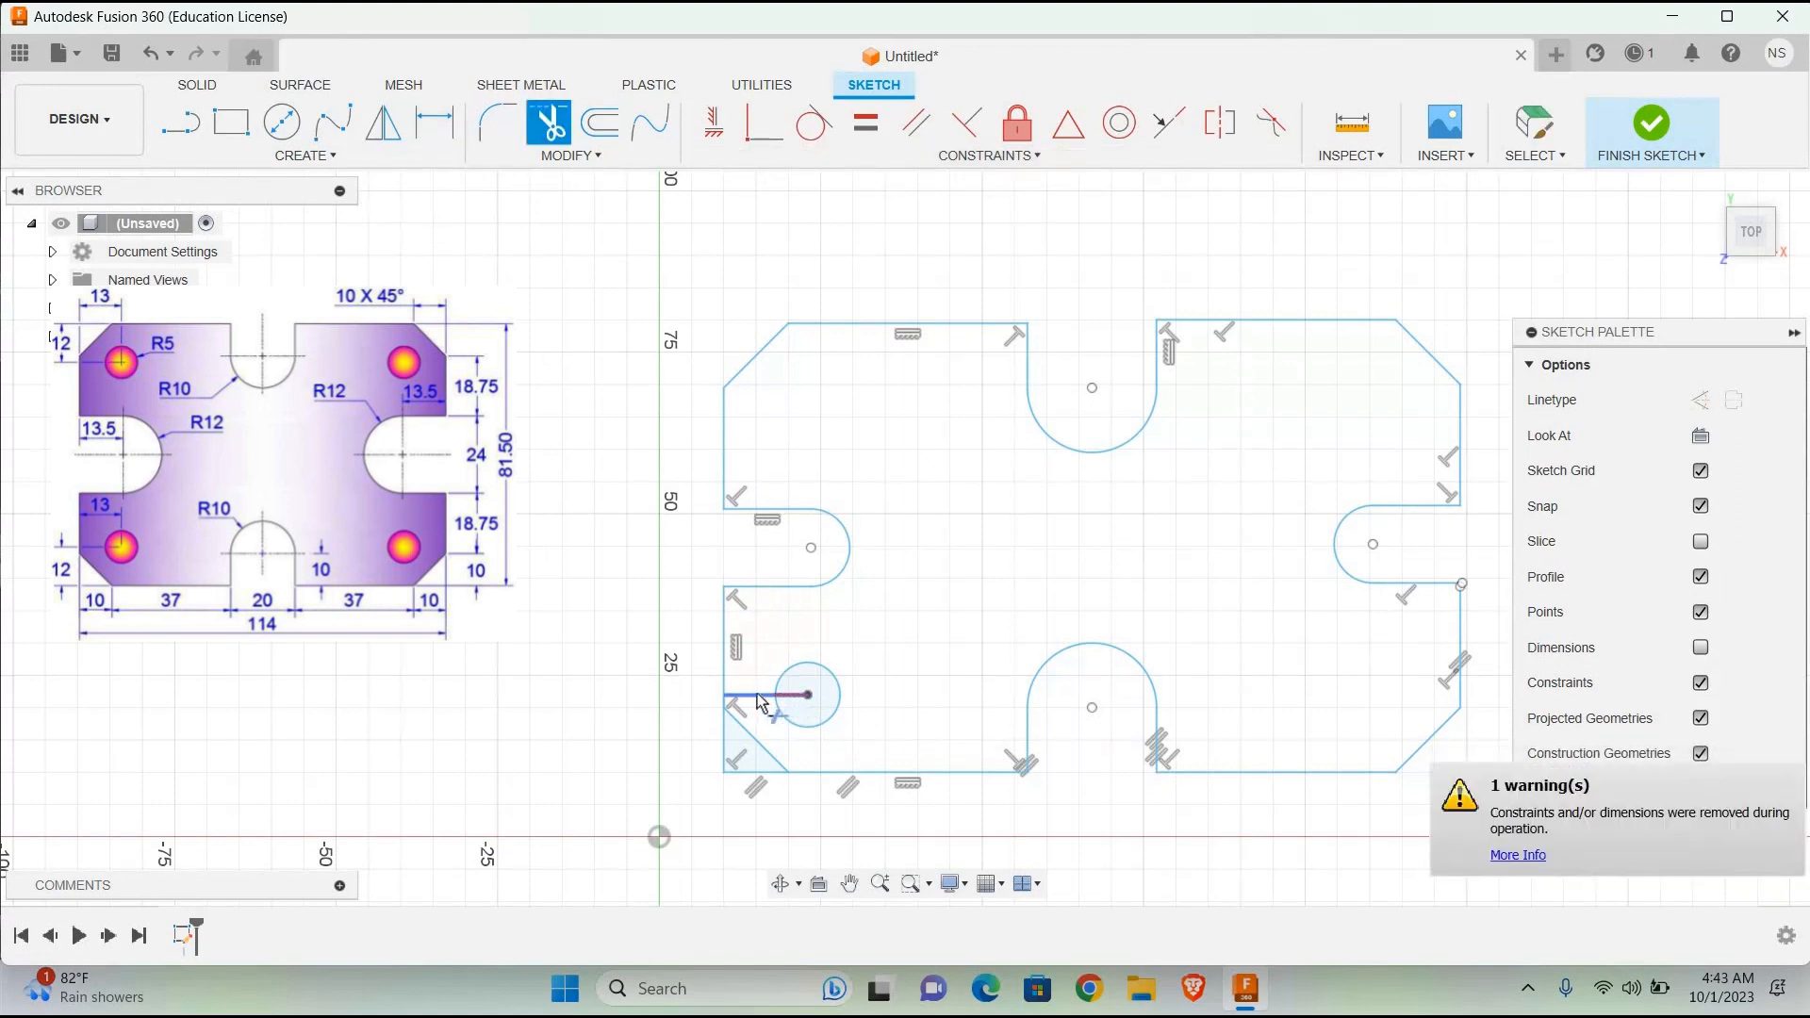
left_click(755, 695)
left_click(725, 740)
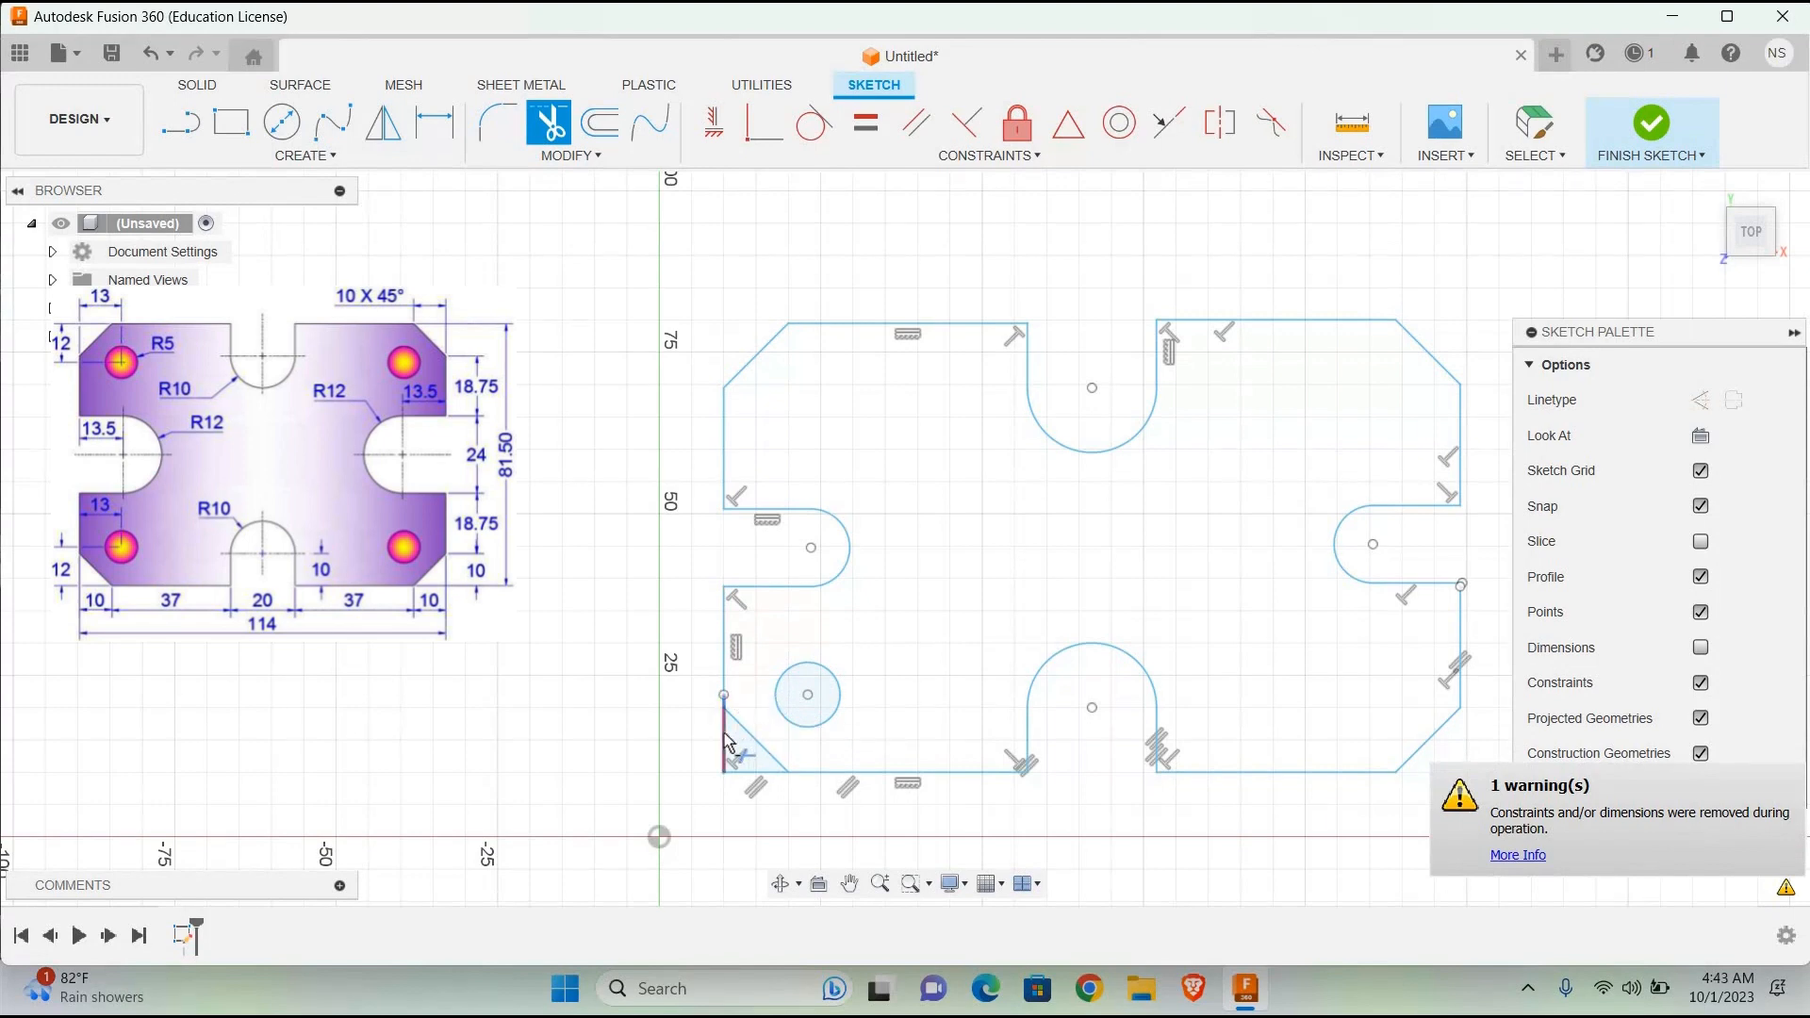
left_click(754, 772)
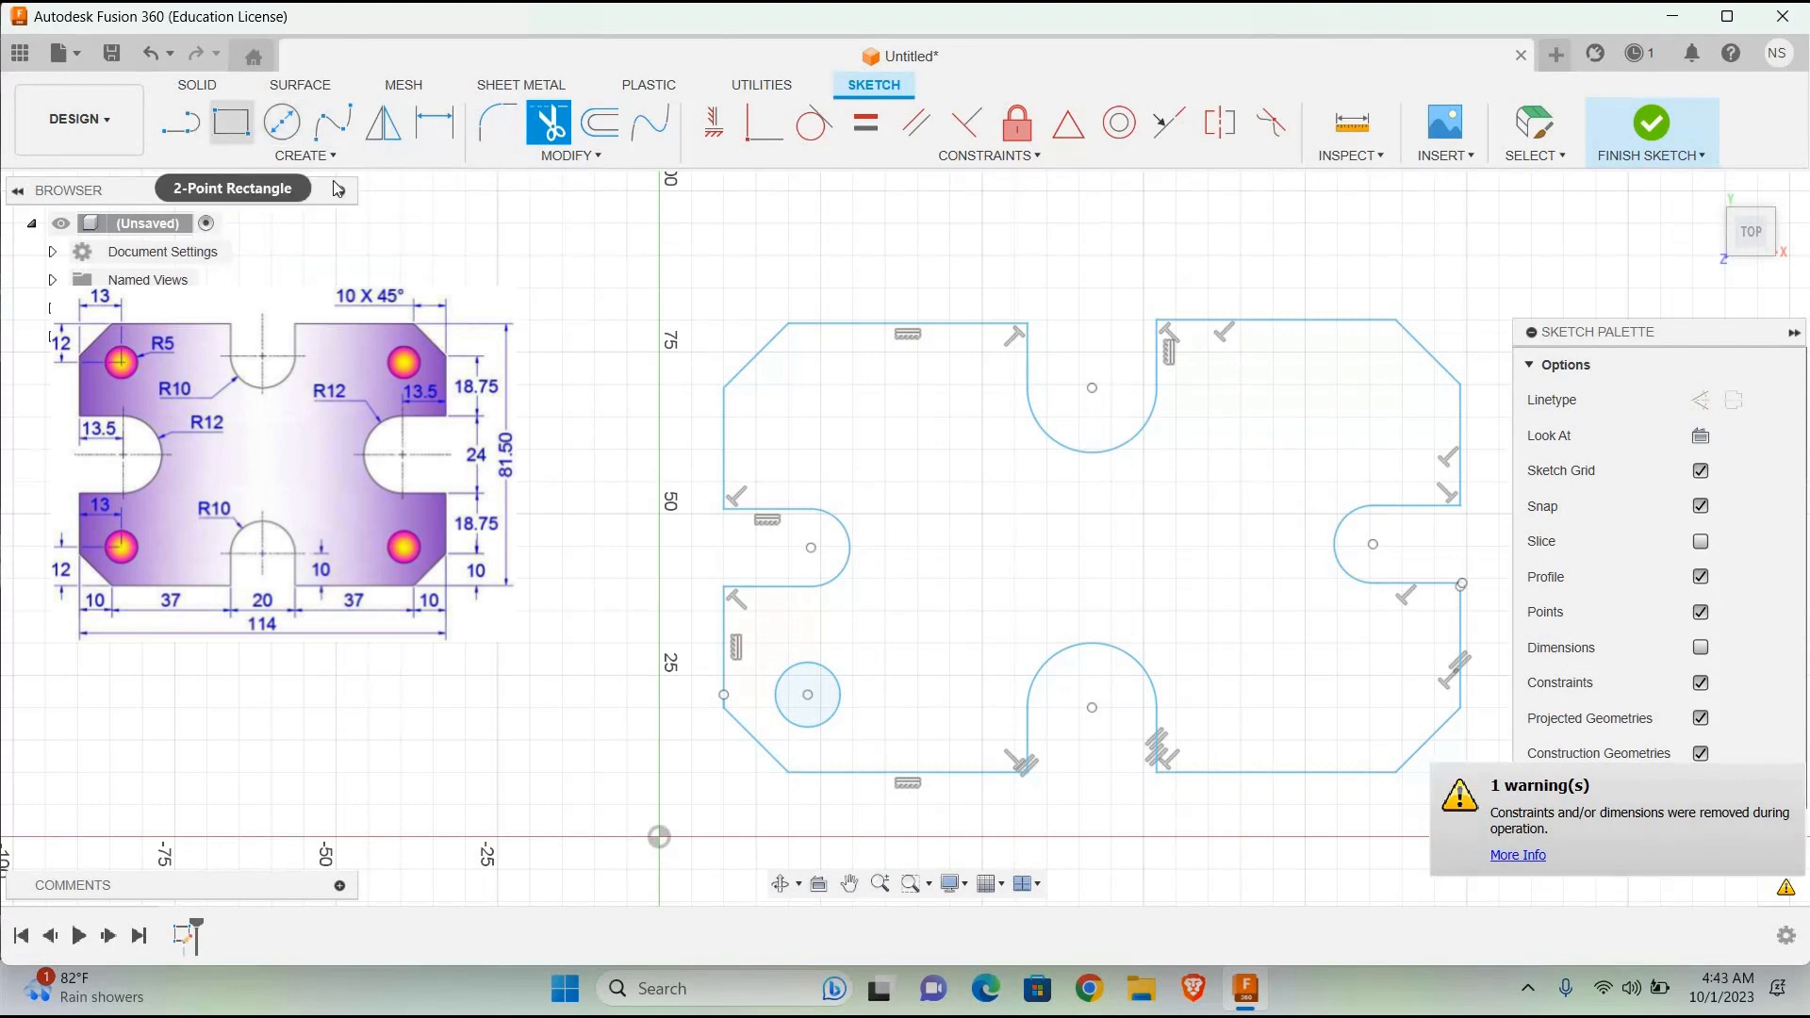
Step: Draw a 10 mm horizontal line outward from the upper end of the upper-left chamfer
left_click(181, 121)
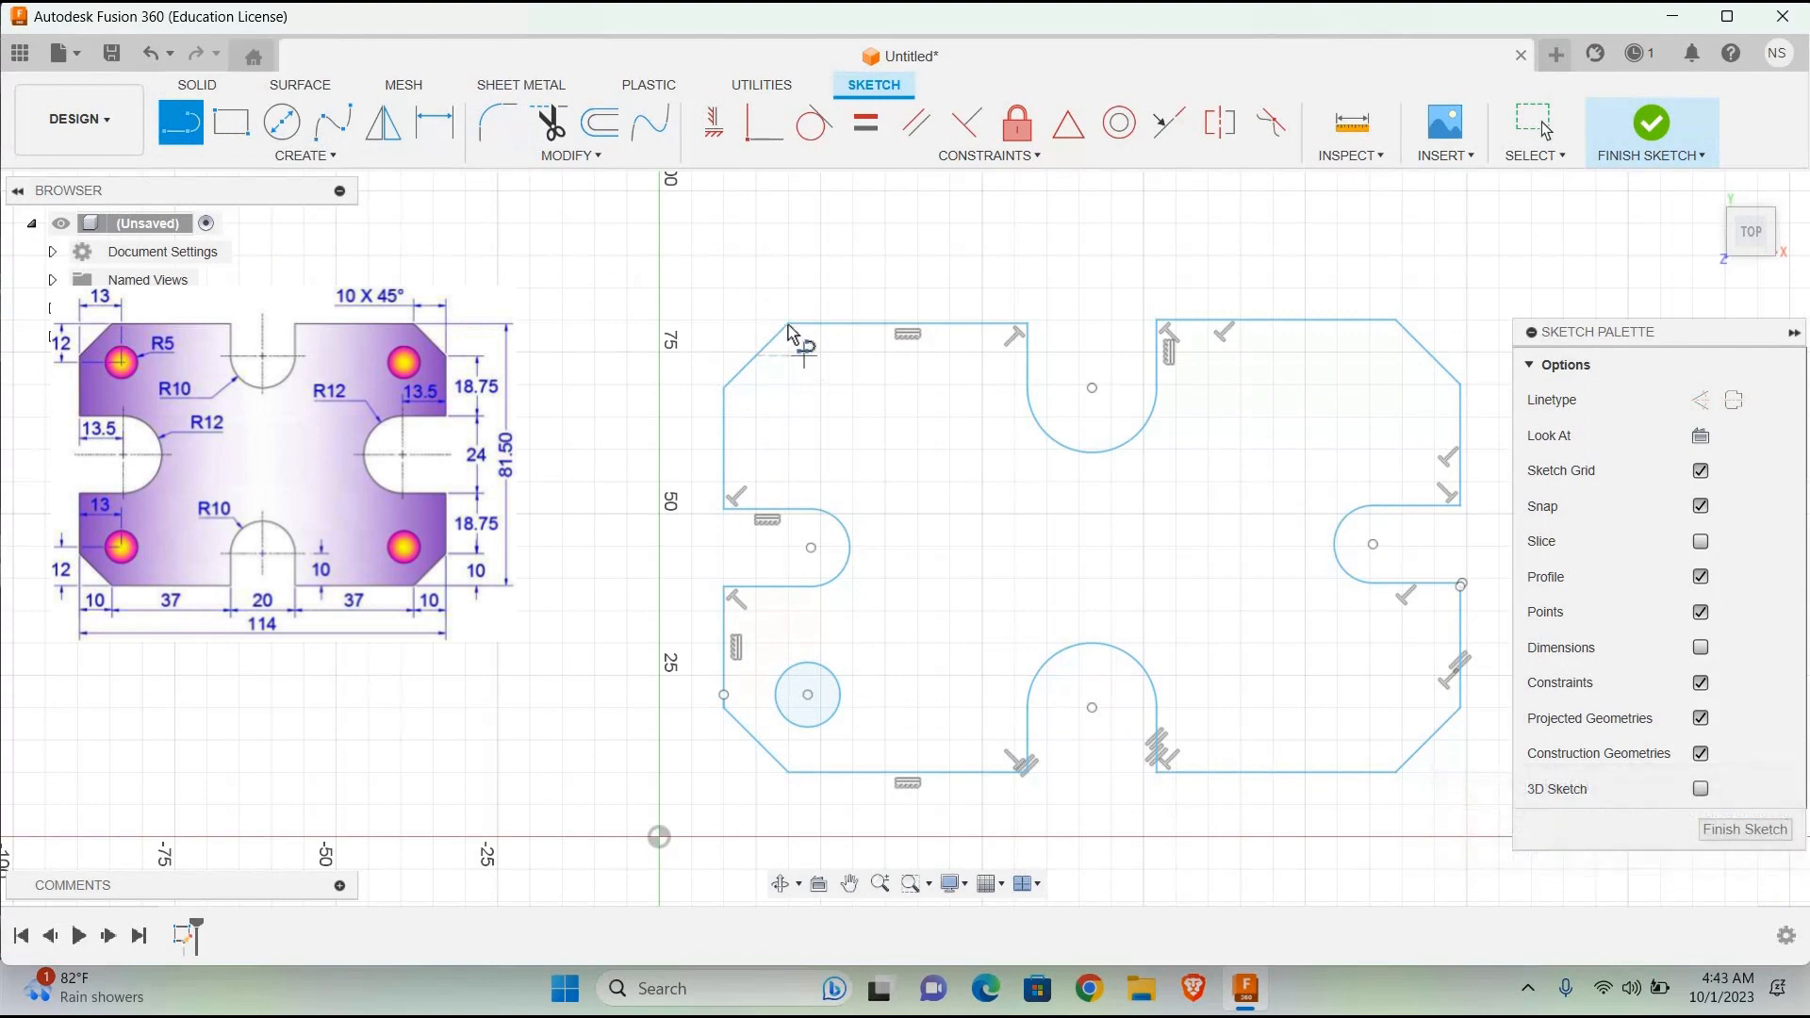
left_click(788, 323)
type("10.692")
key("Return")
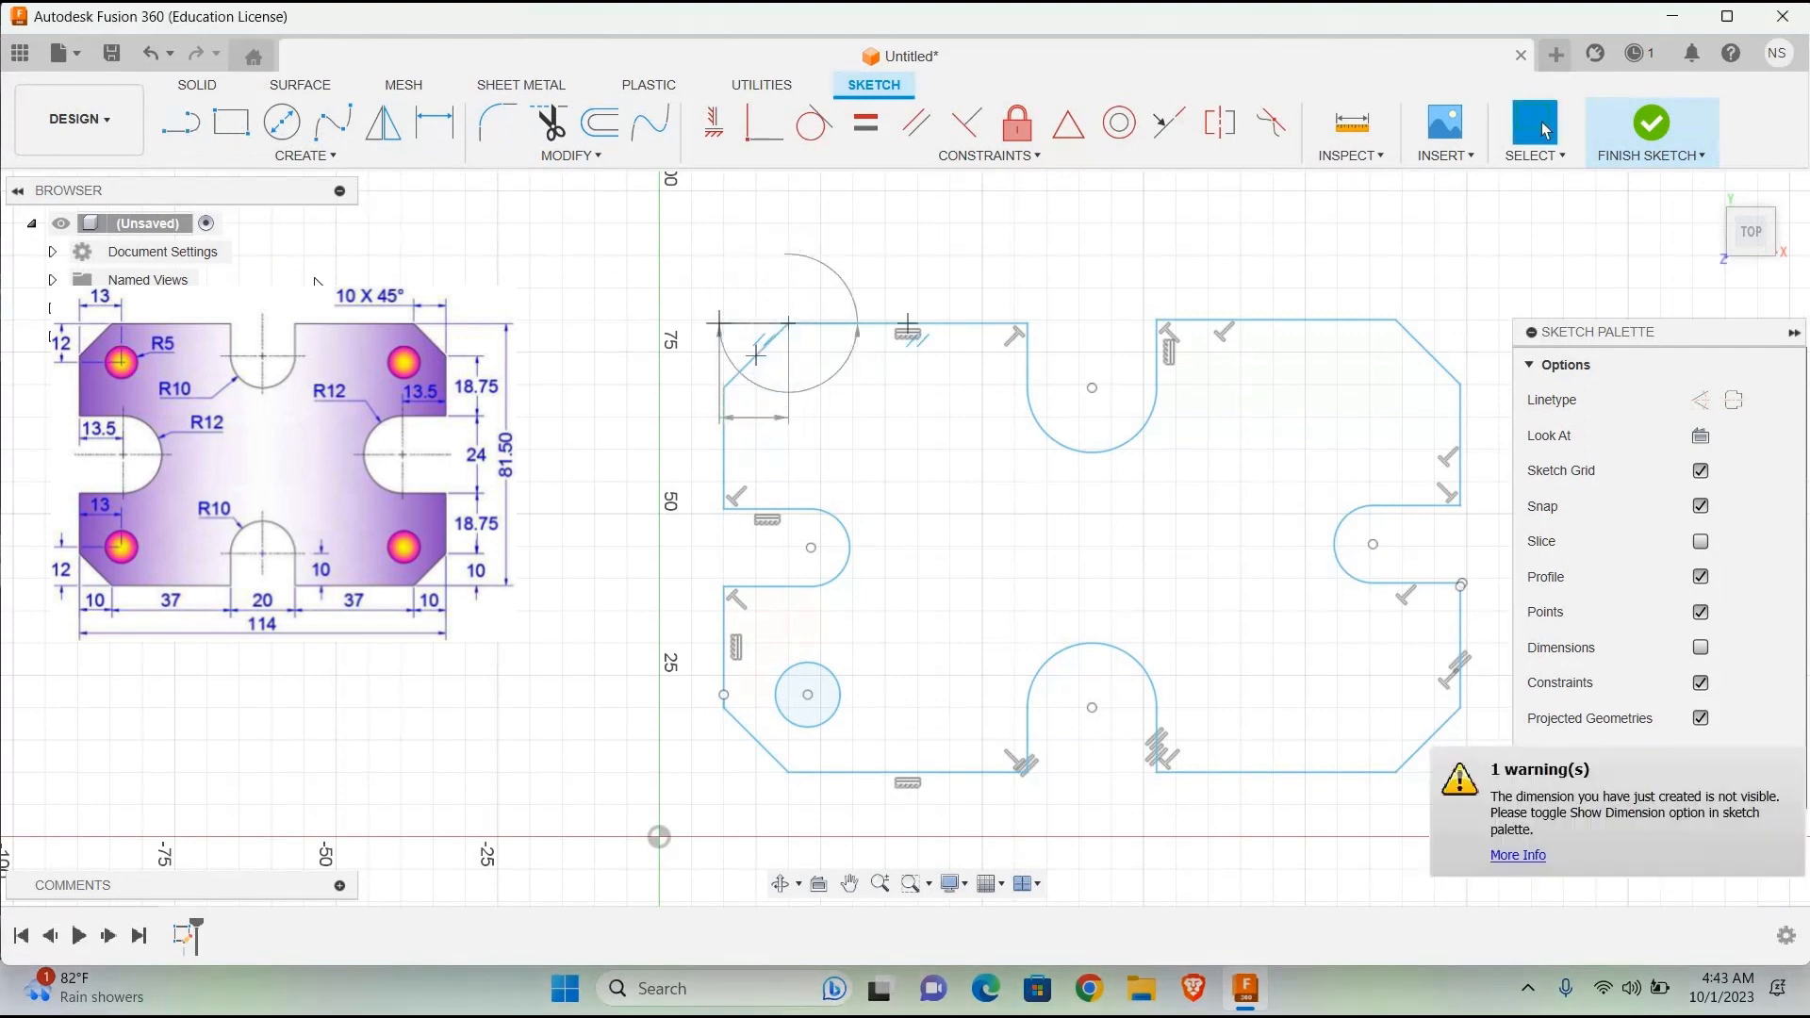
left_click(183, 123)
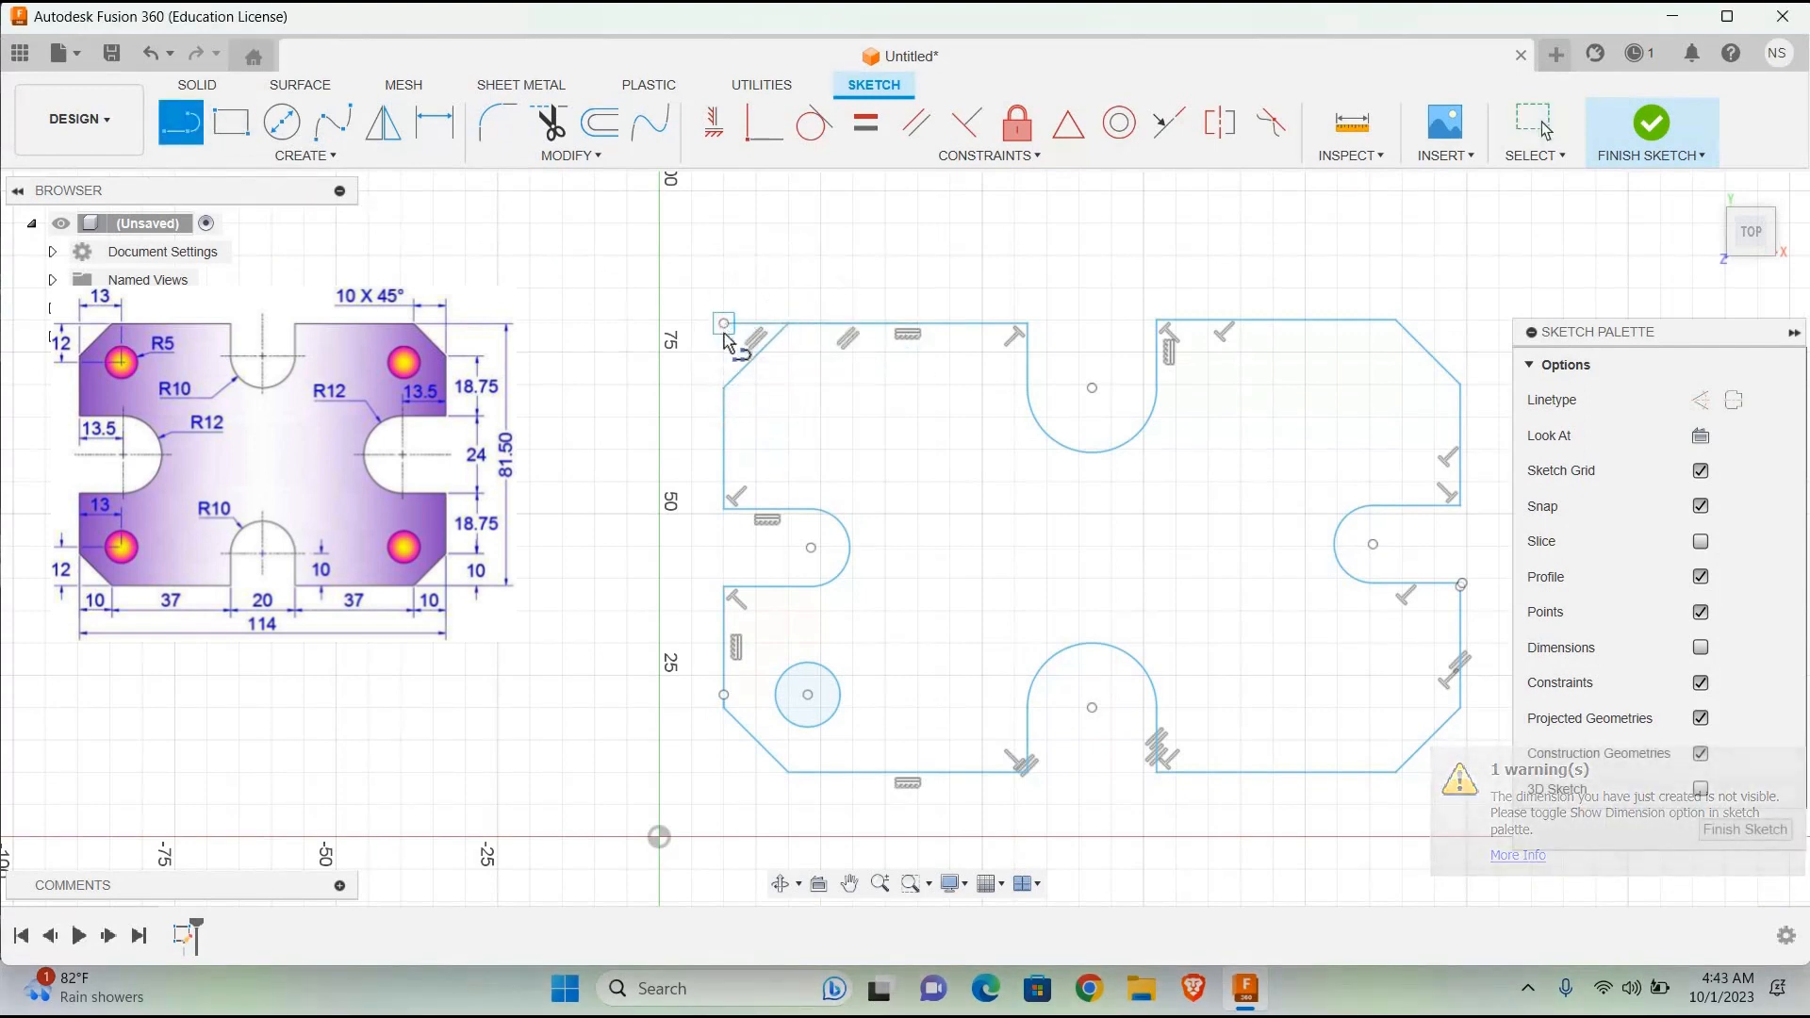
left_click(724, 323)
type("12")
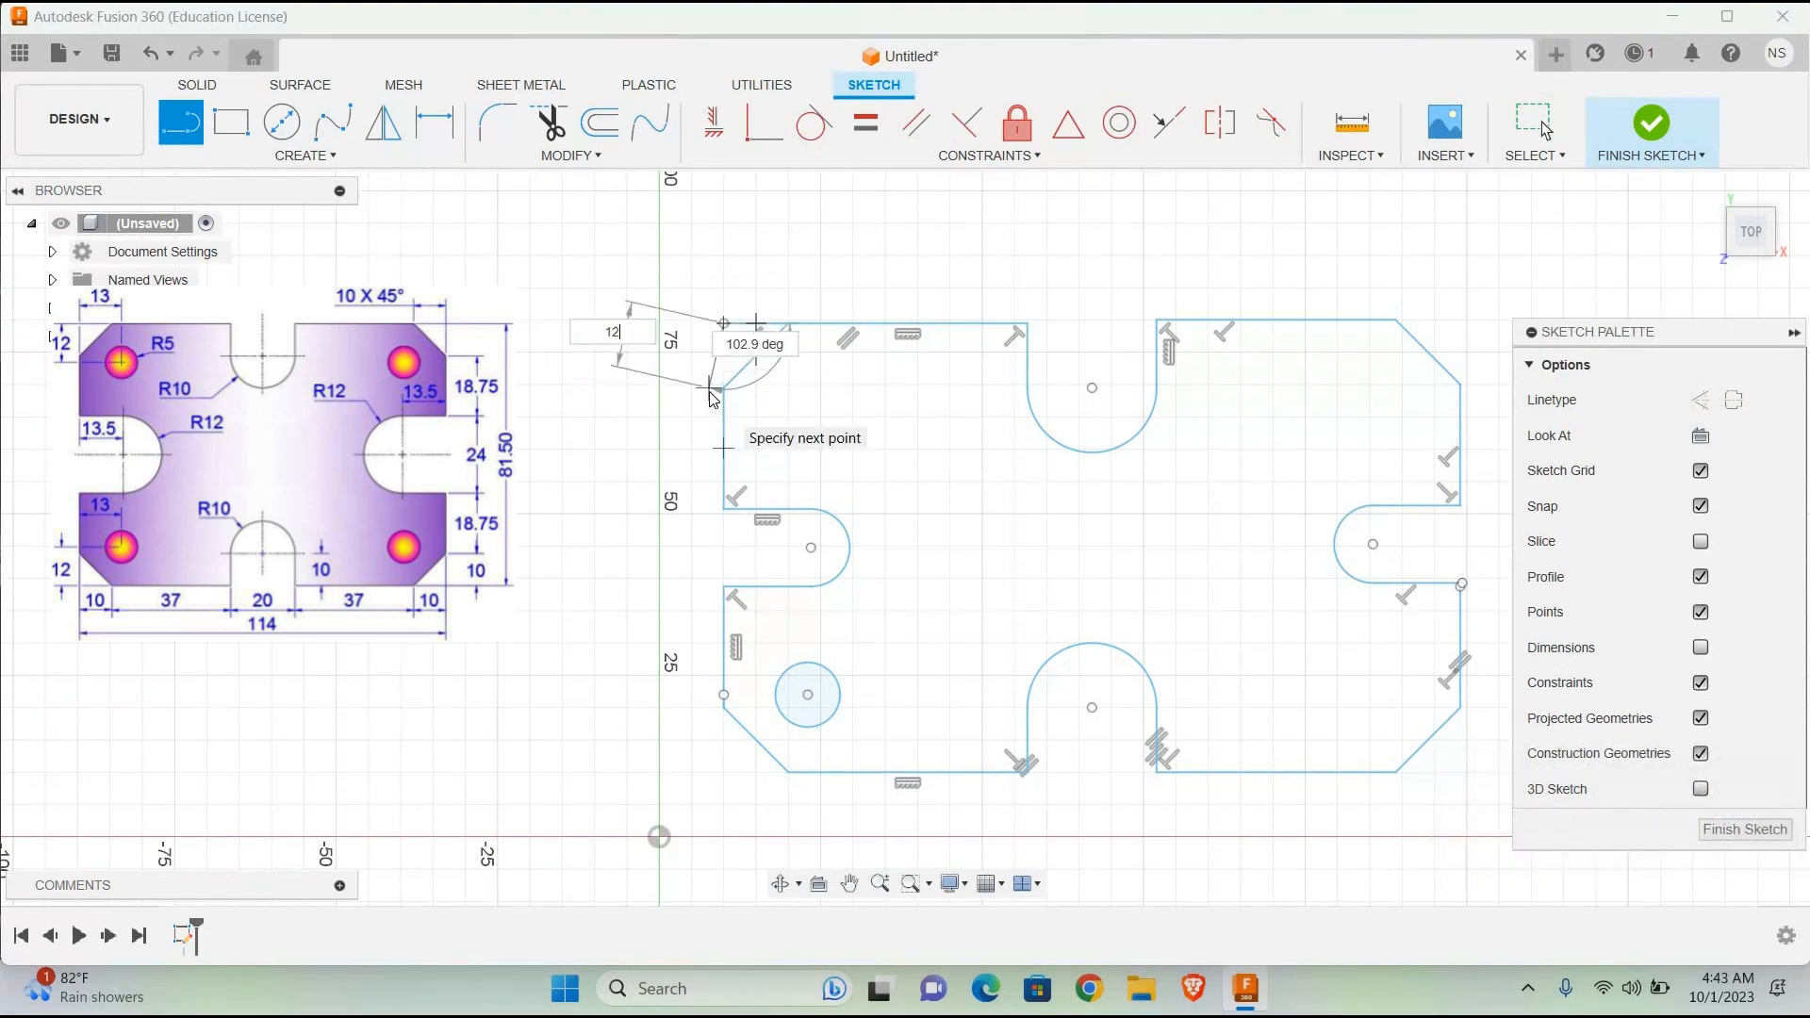
key("Return")
Step: Draw a 12 mm vertical line downward from the outer end of the horizontal helper line at the upper-left corner
left_click(183, 122)
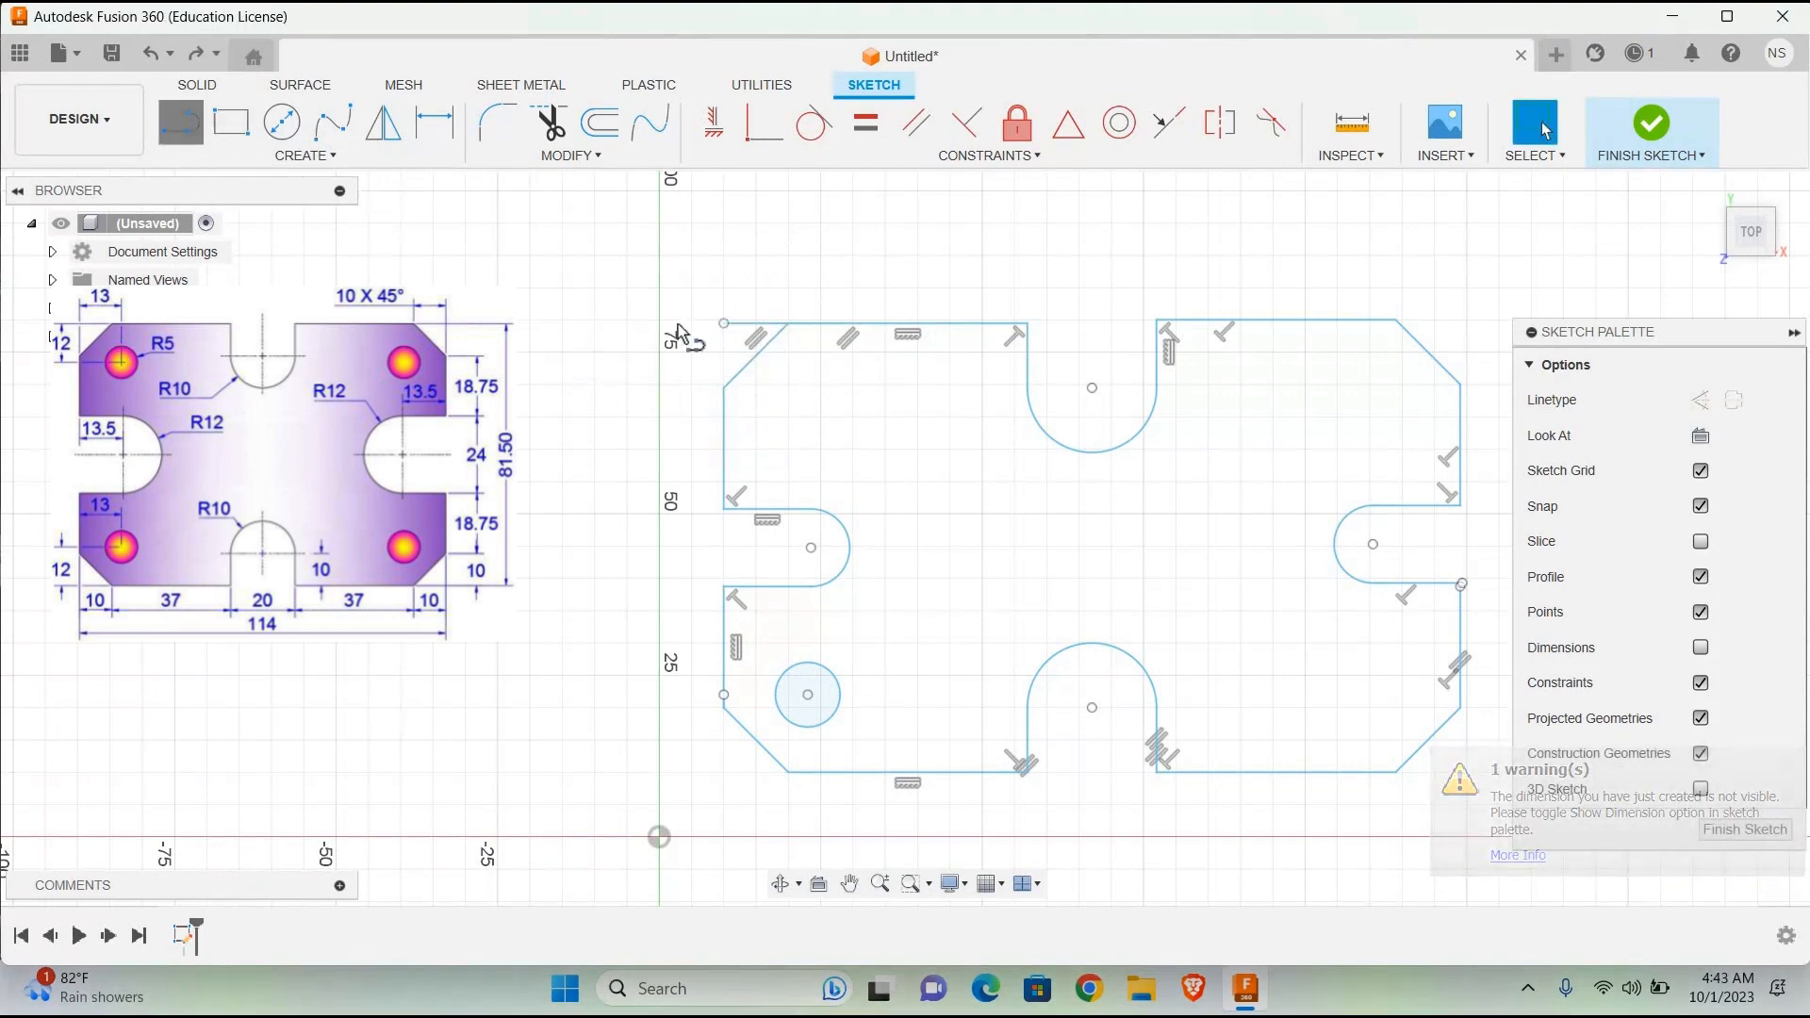
left_click(723, 386)
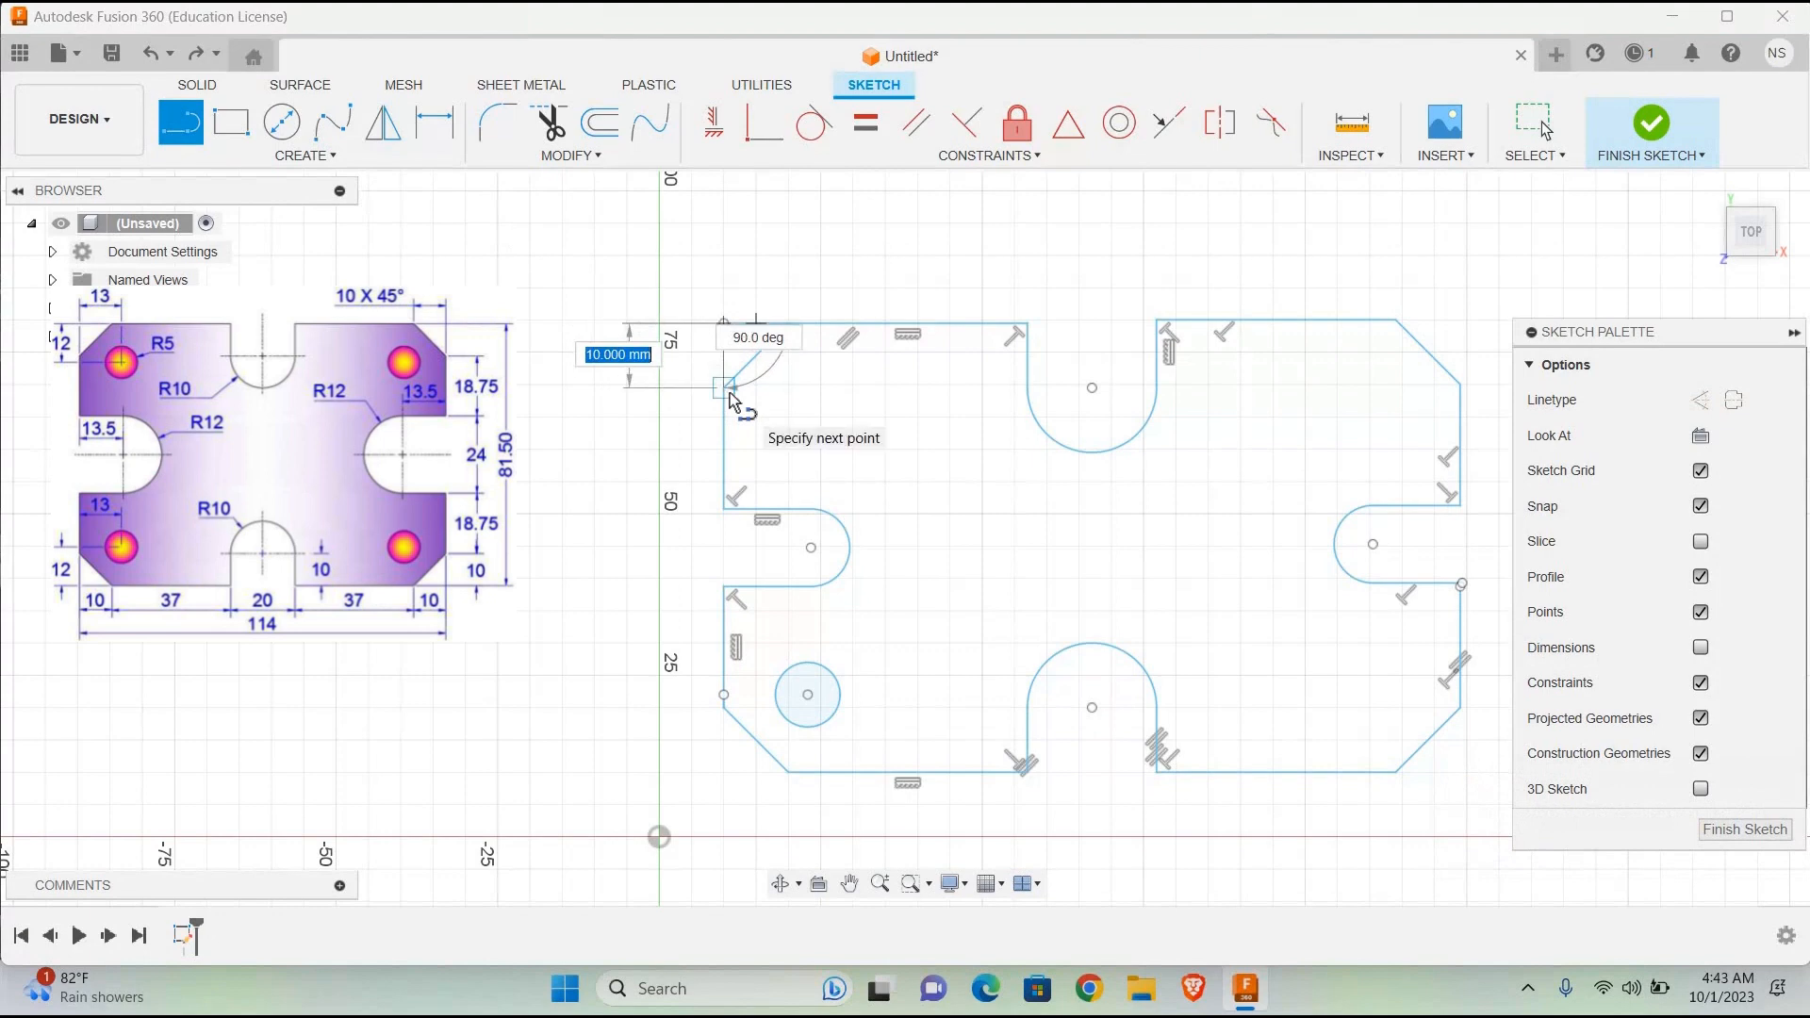
type("10")
key("Tab")
key("BackSpace")
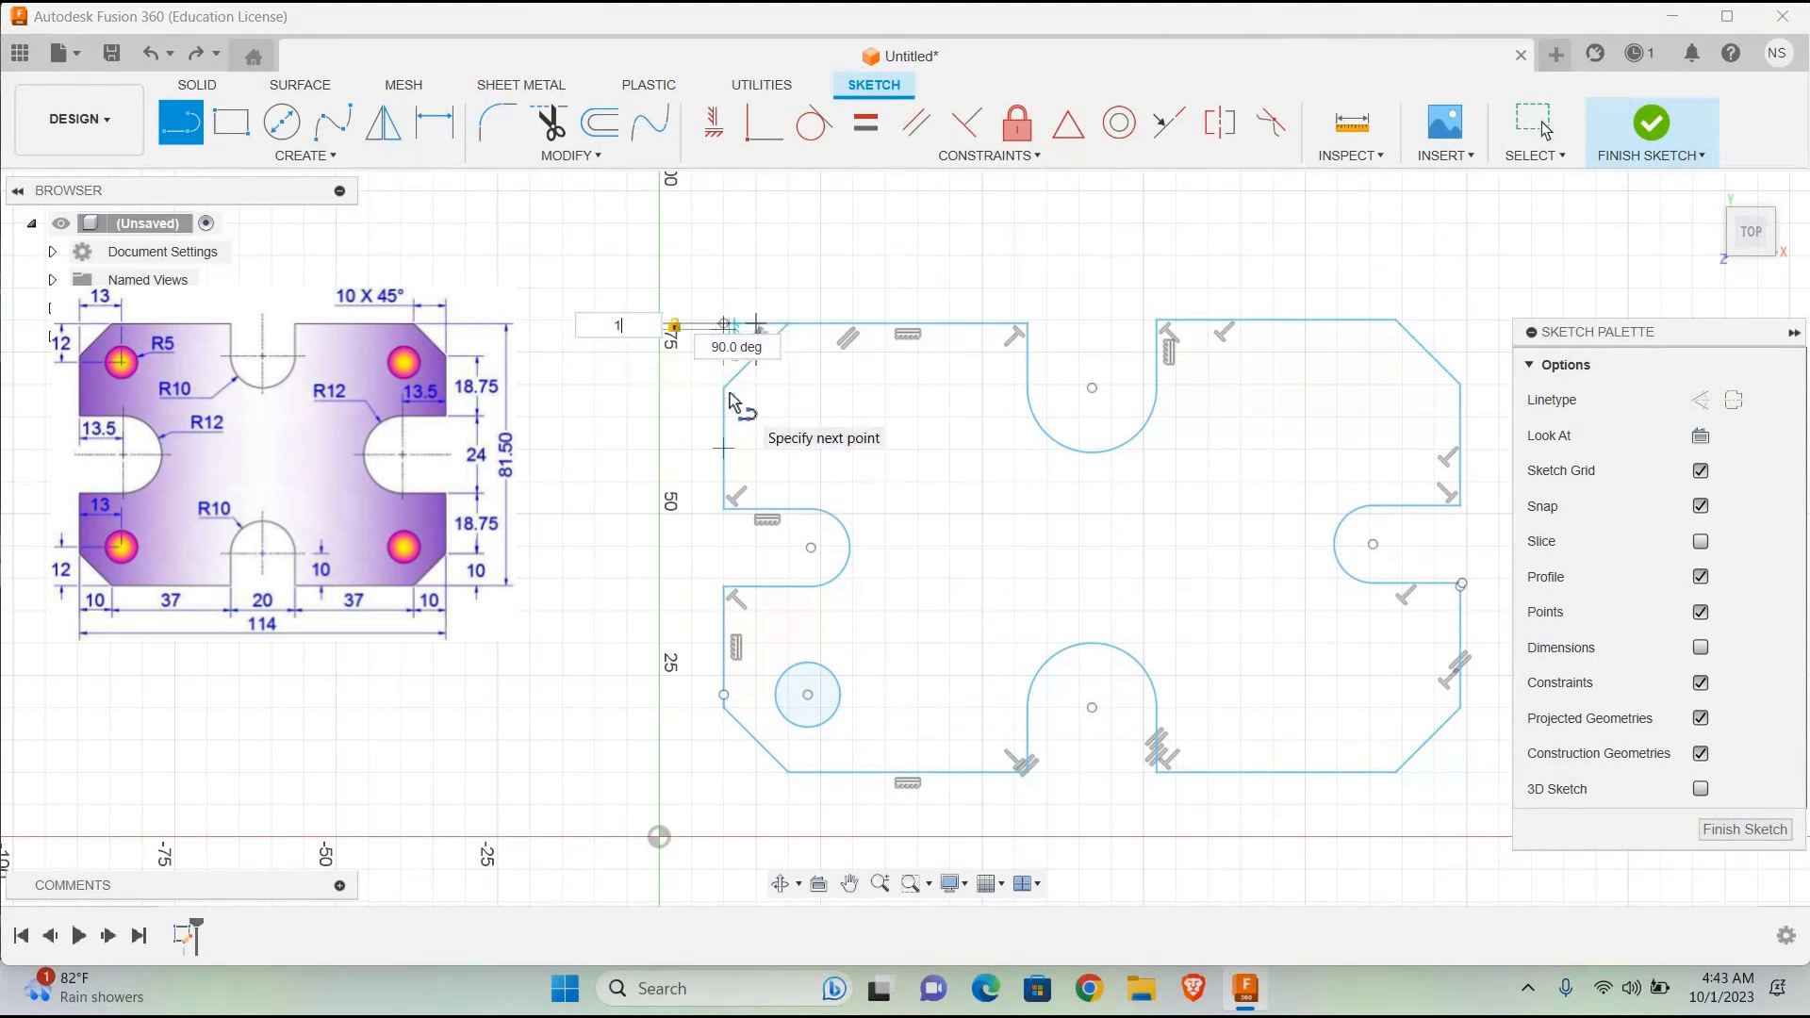
type("2")
key("Return")
key("Escape")
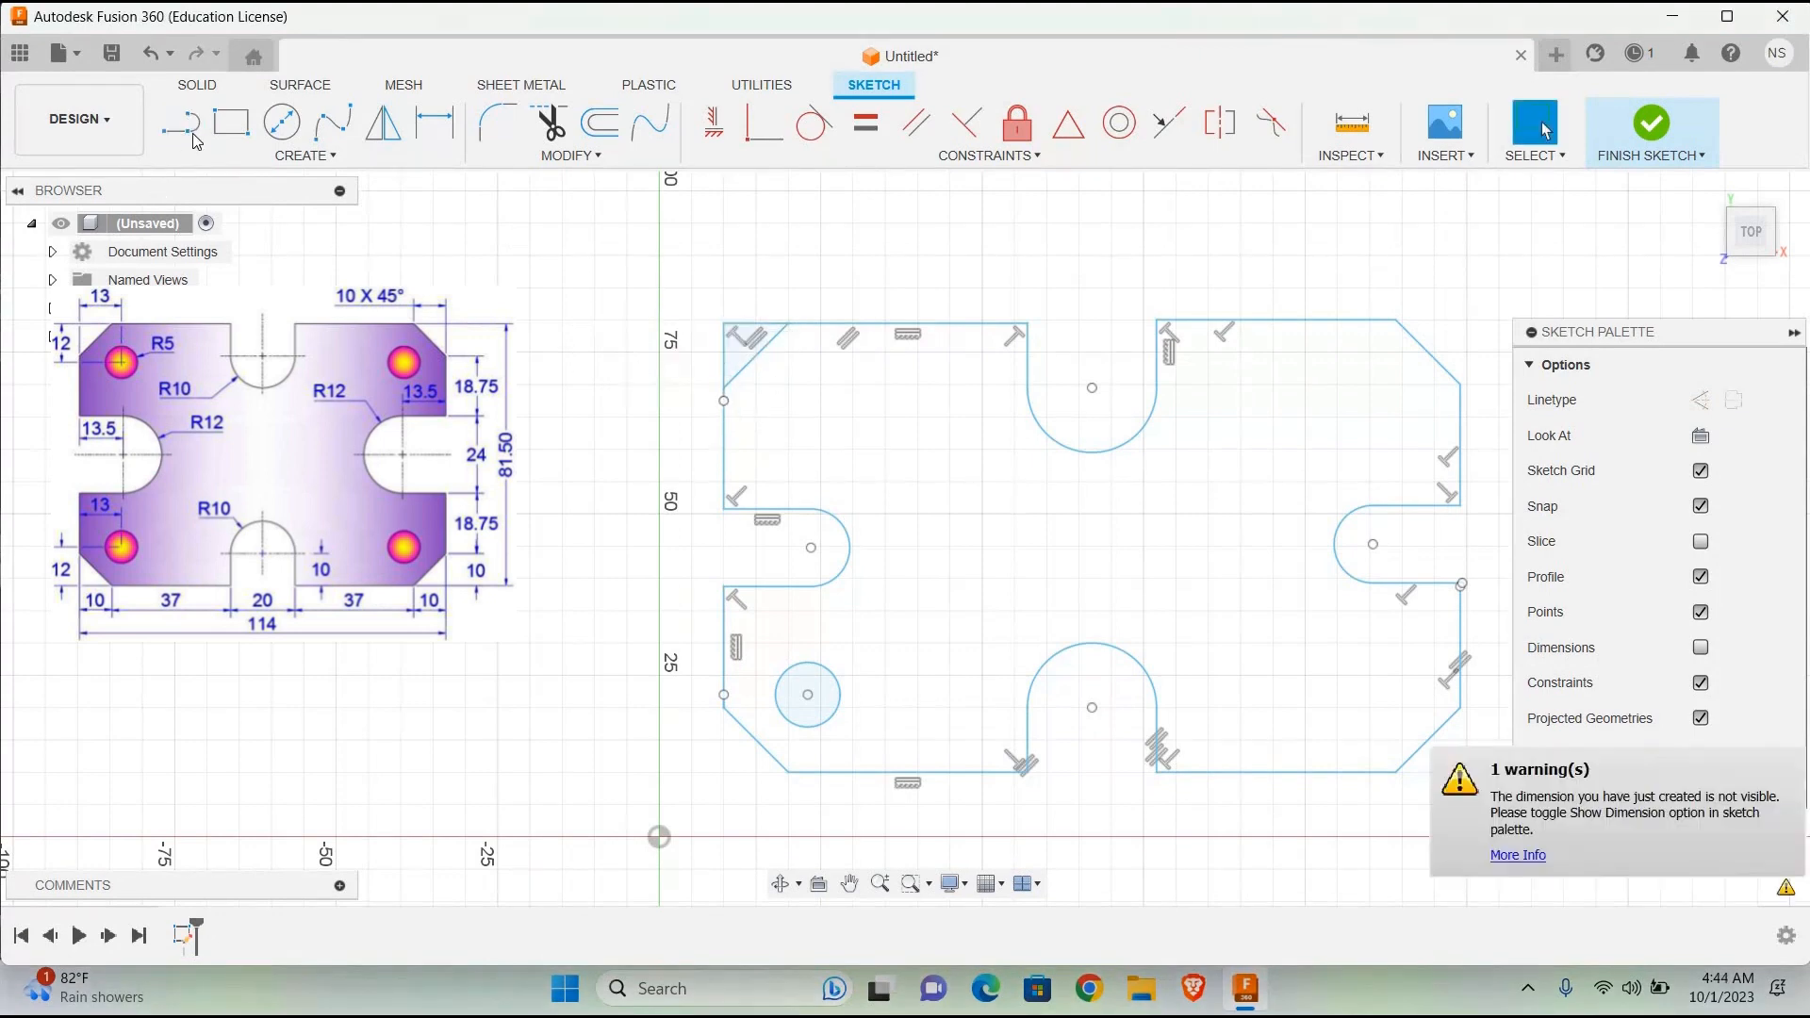
Step: Draw a 13 mm horizontal line inward from the lower end of the 12 mm vertical line at the upper-left corner
left_click(189, 132)
left_click(724, 400)
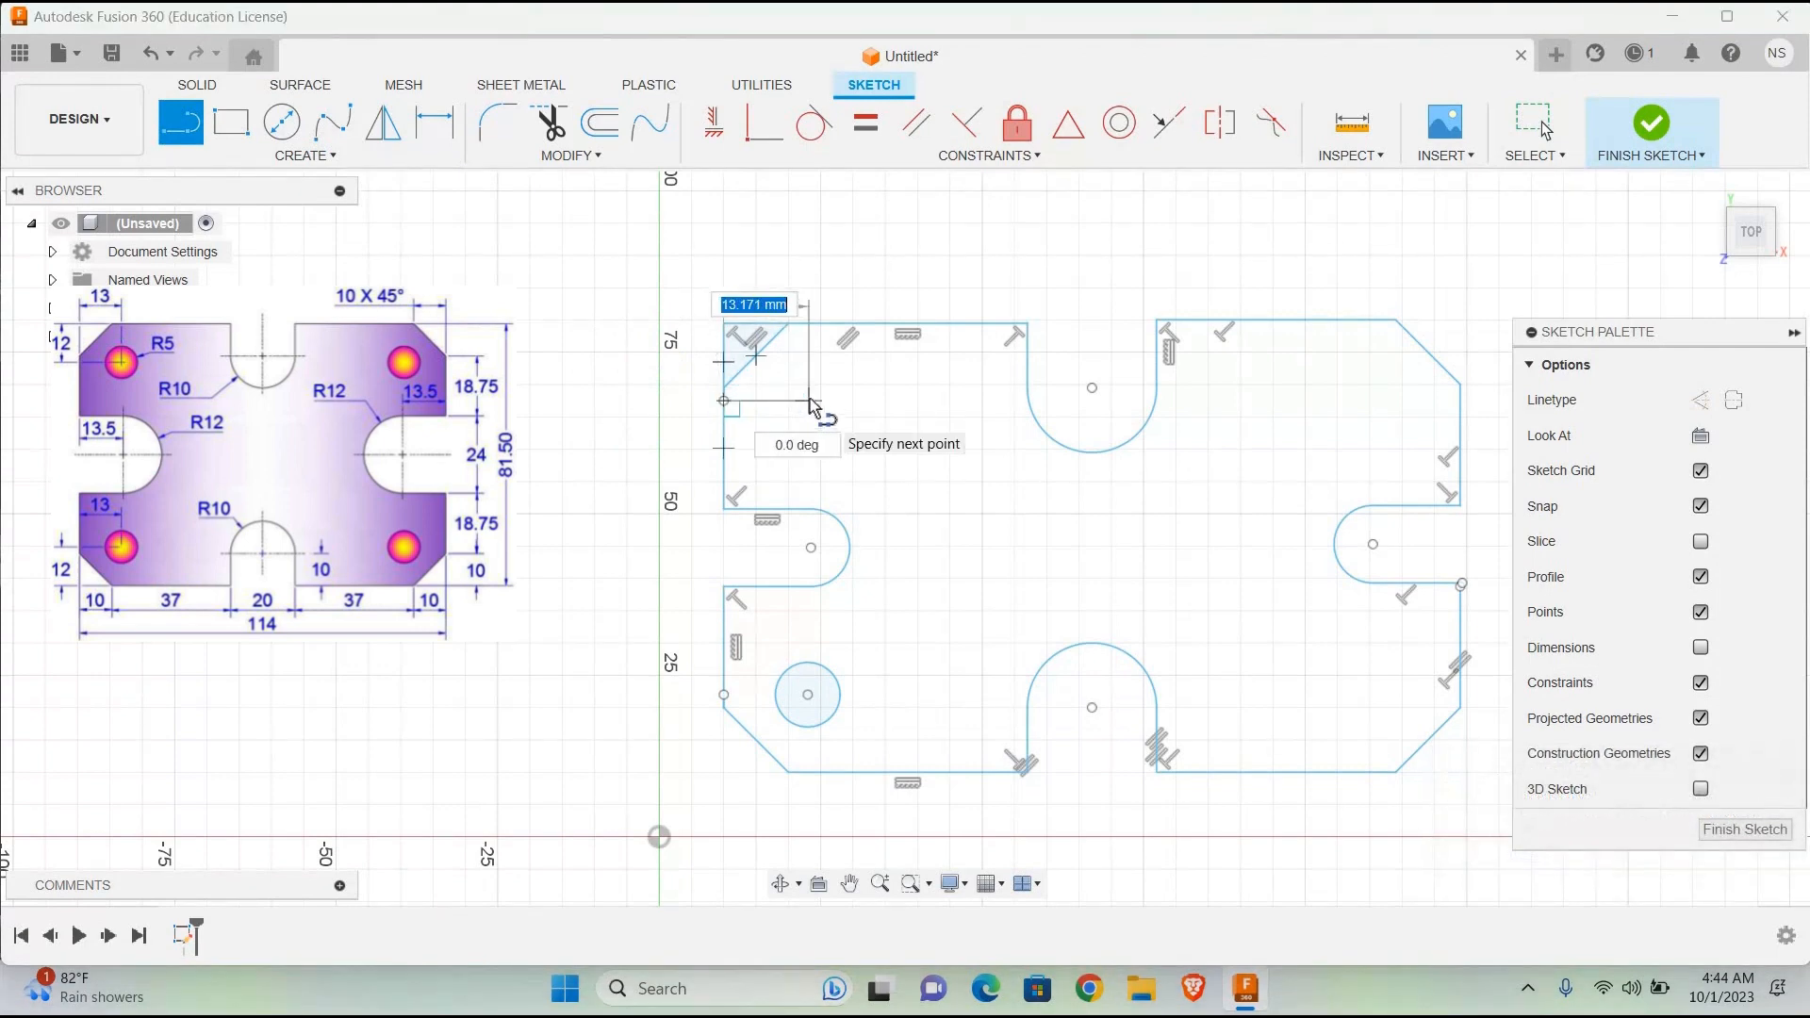
type("13")
key("Tab")
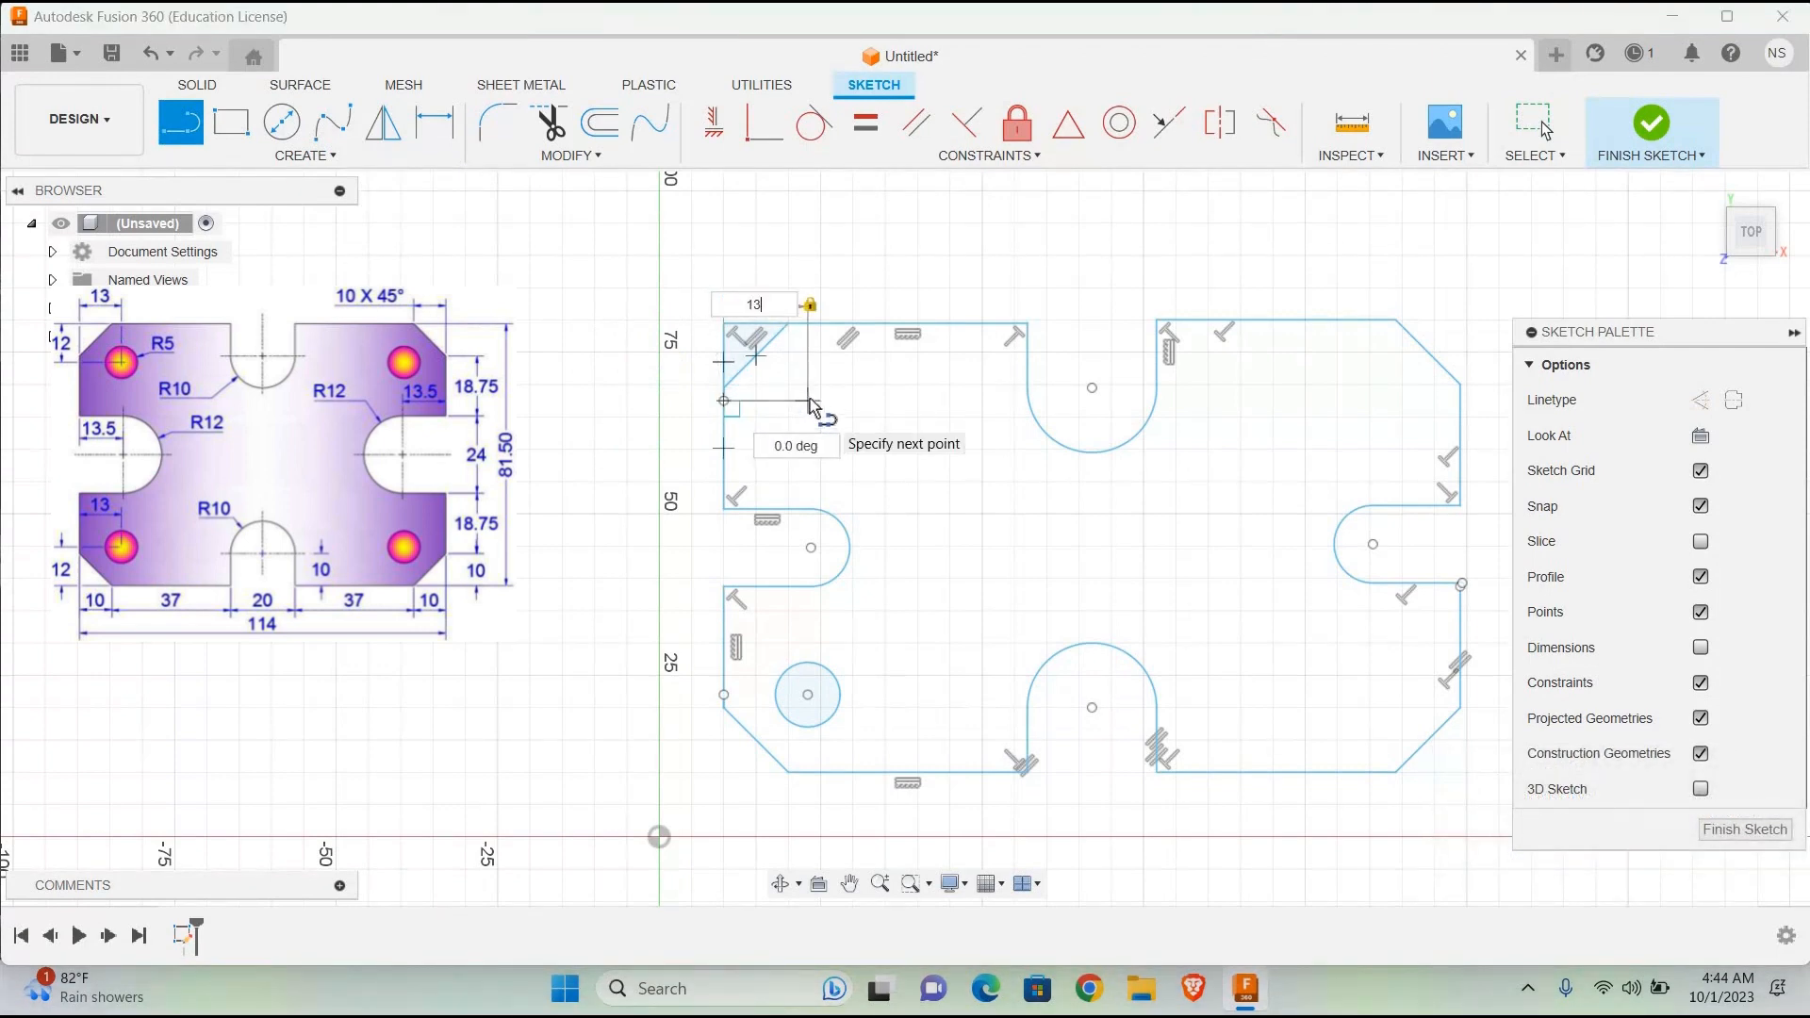
key("Return")
Step: Draw a 10 mm diameter circle centred on the inner end of the 13 mm line near the upper-left corner
left_click(282, 123)
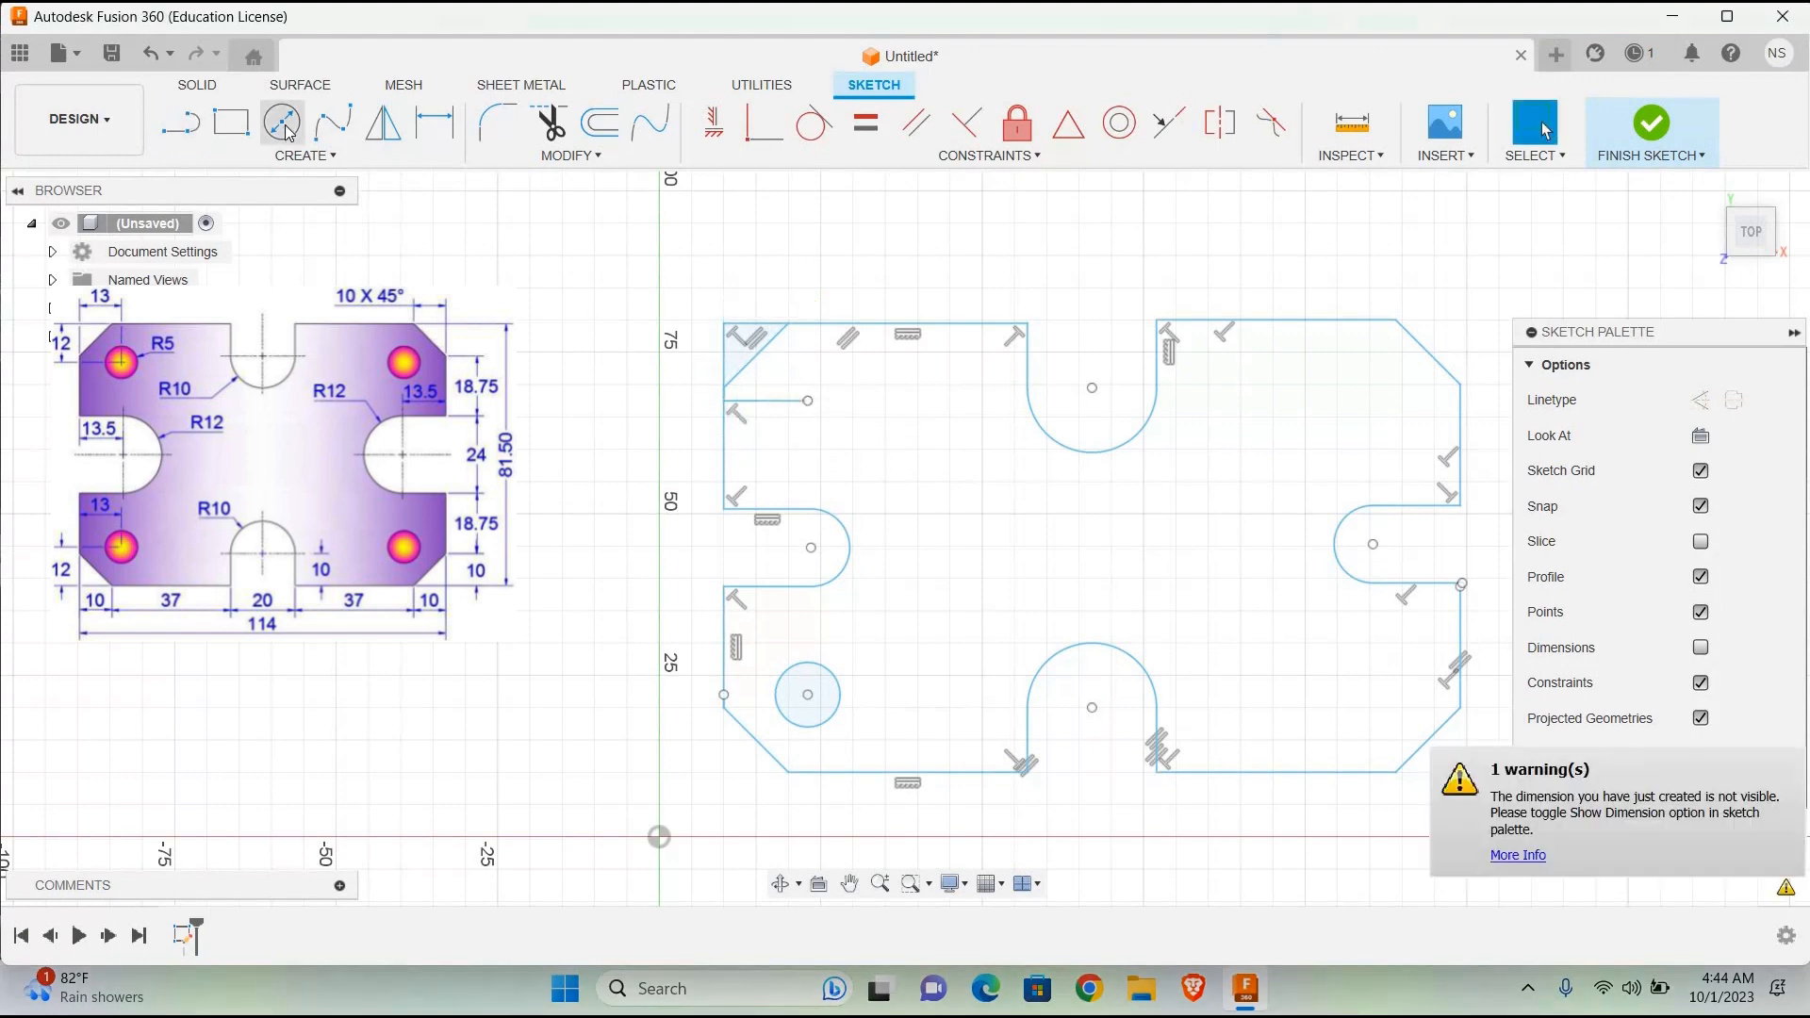
left_click(808, 401)
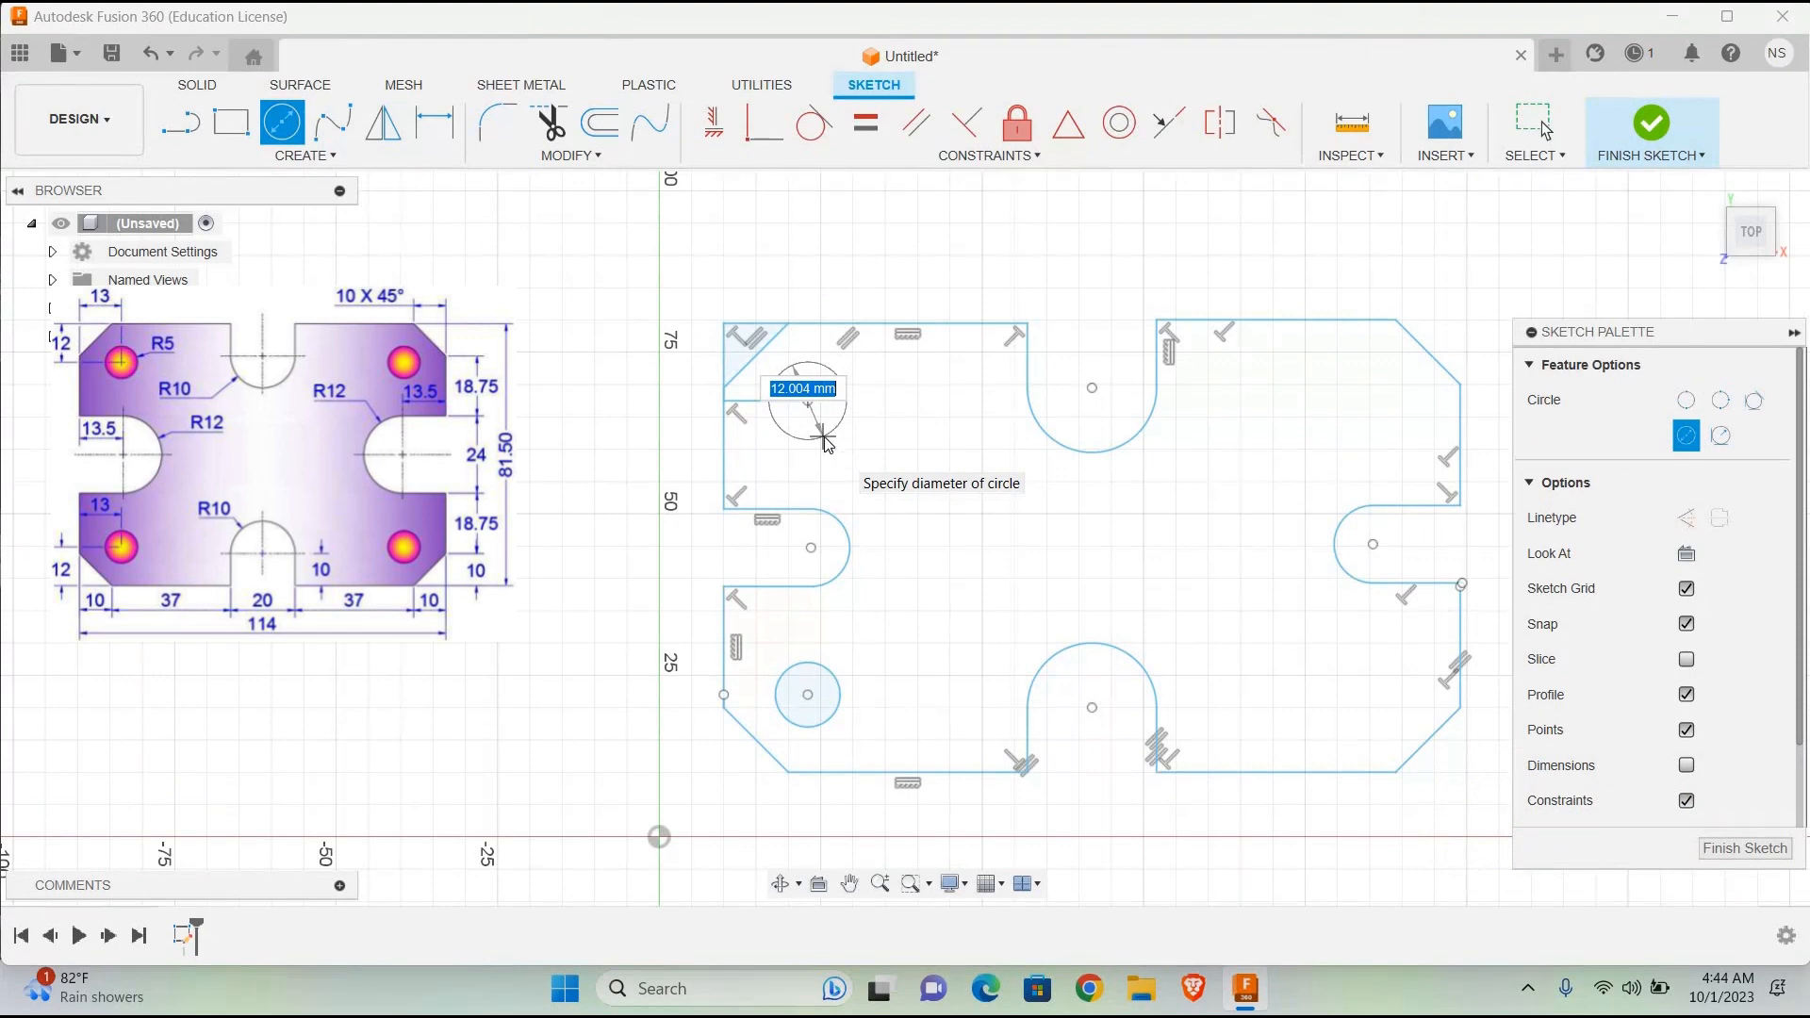
type("10")
key("Return")
key("r")
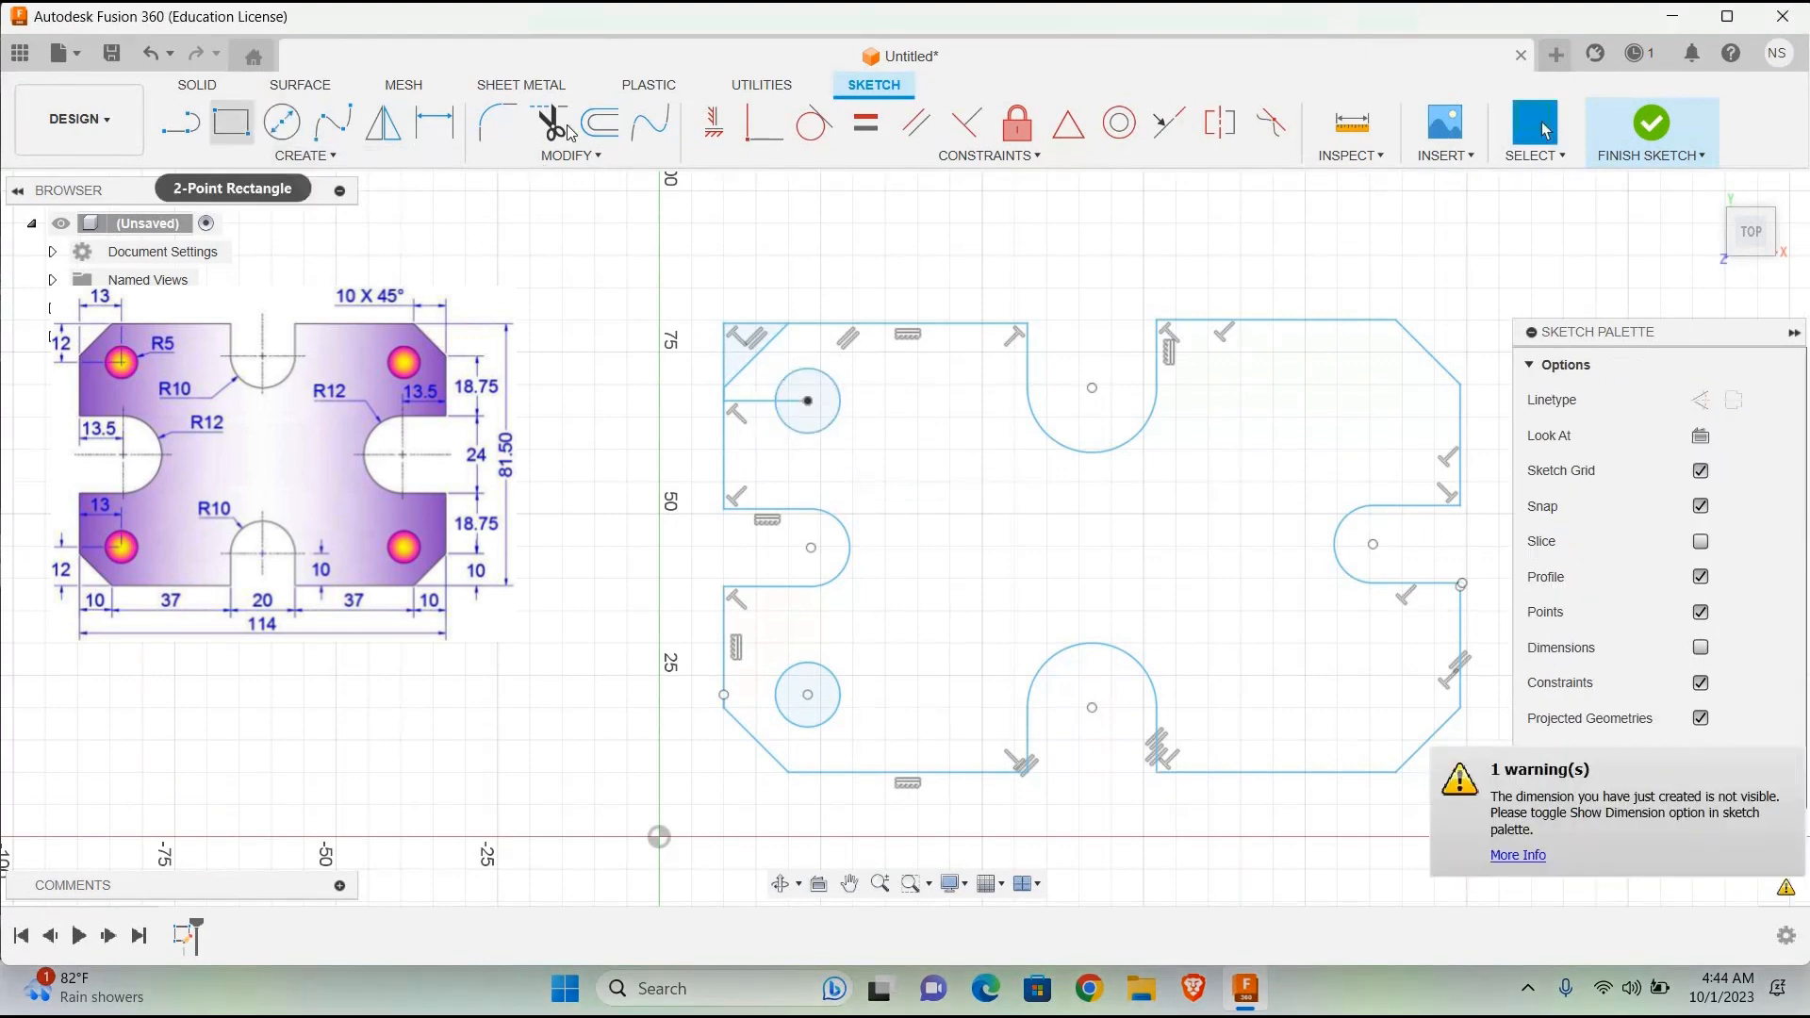
Step: Trim away the upper-left corner's two helper lines and the part of the 13 mm line outside the circle
left_click(569, 133)
left_click(725, 352)
left_click(751, 325)
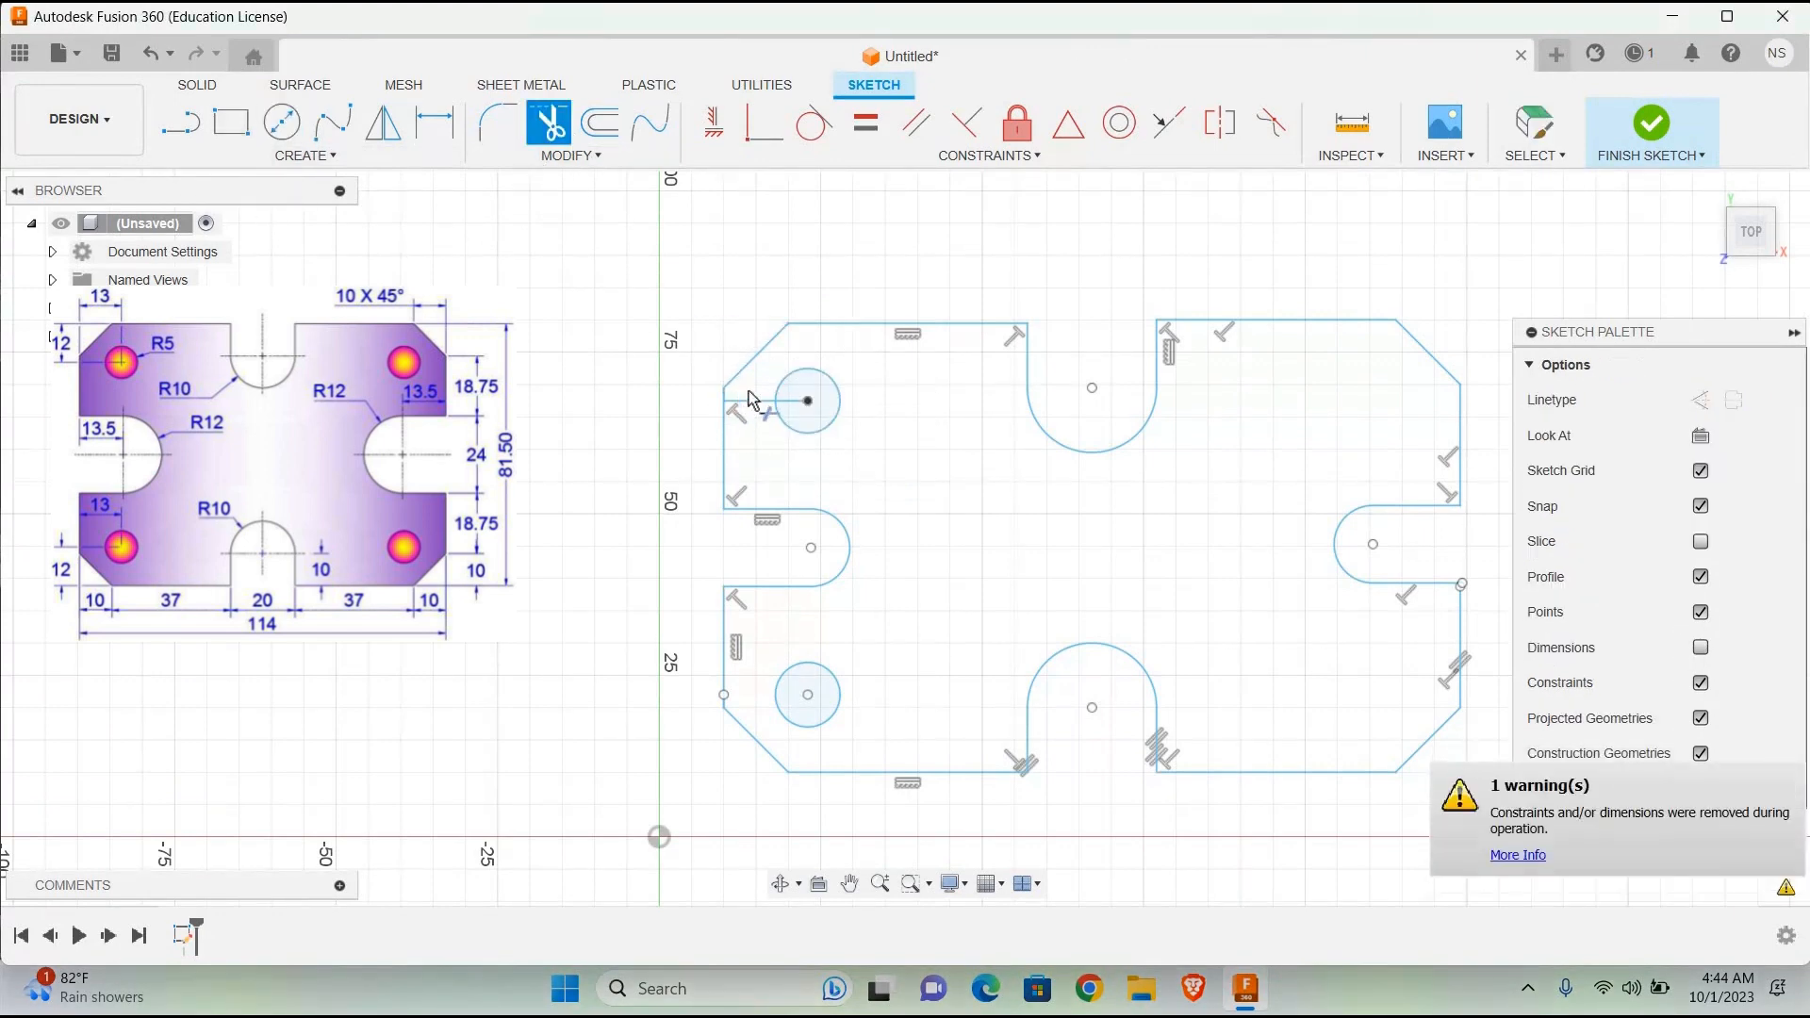
left_click(766, 401)
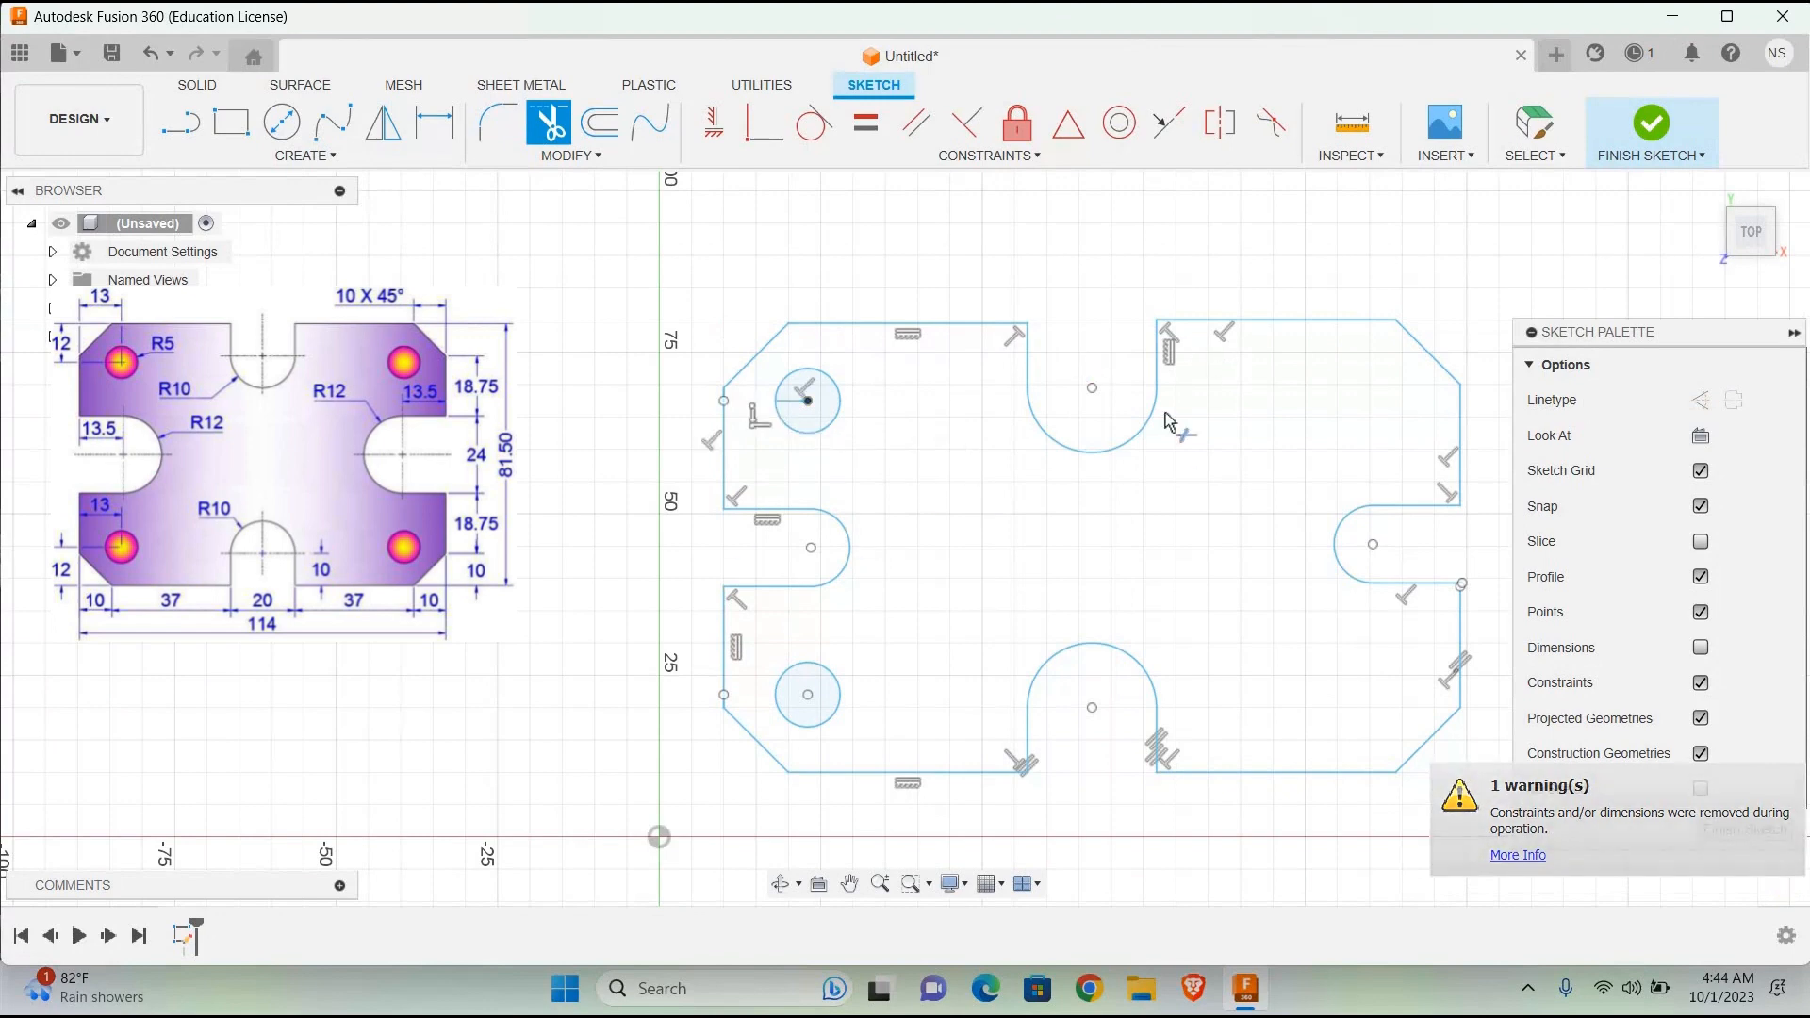
Step: Draw a horizontal line outward from the upper end of the upper-right chamfer until it aligns with the right vertical edge
key("l")
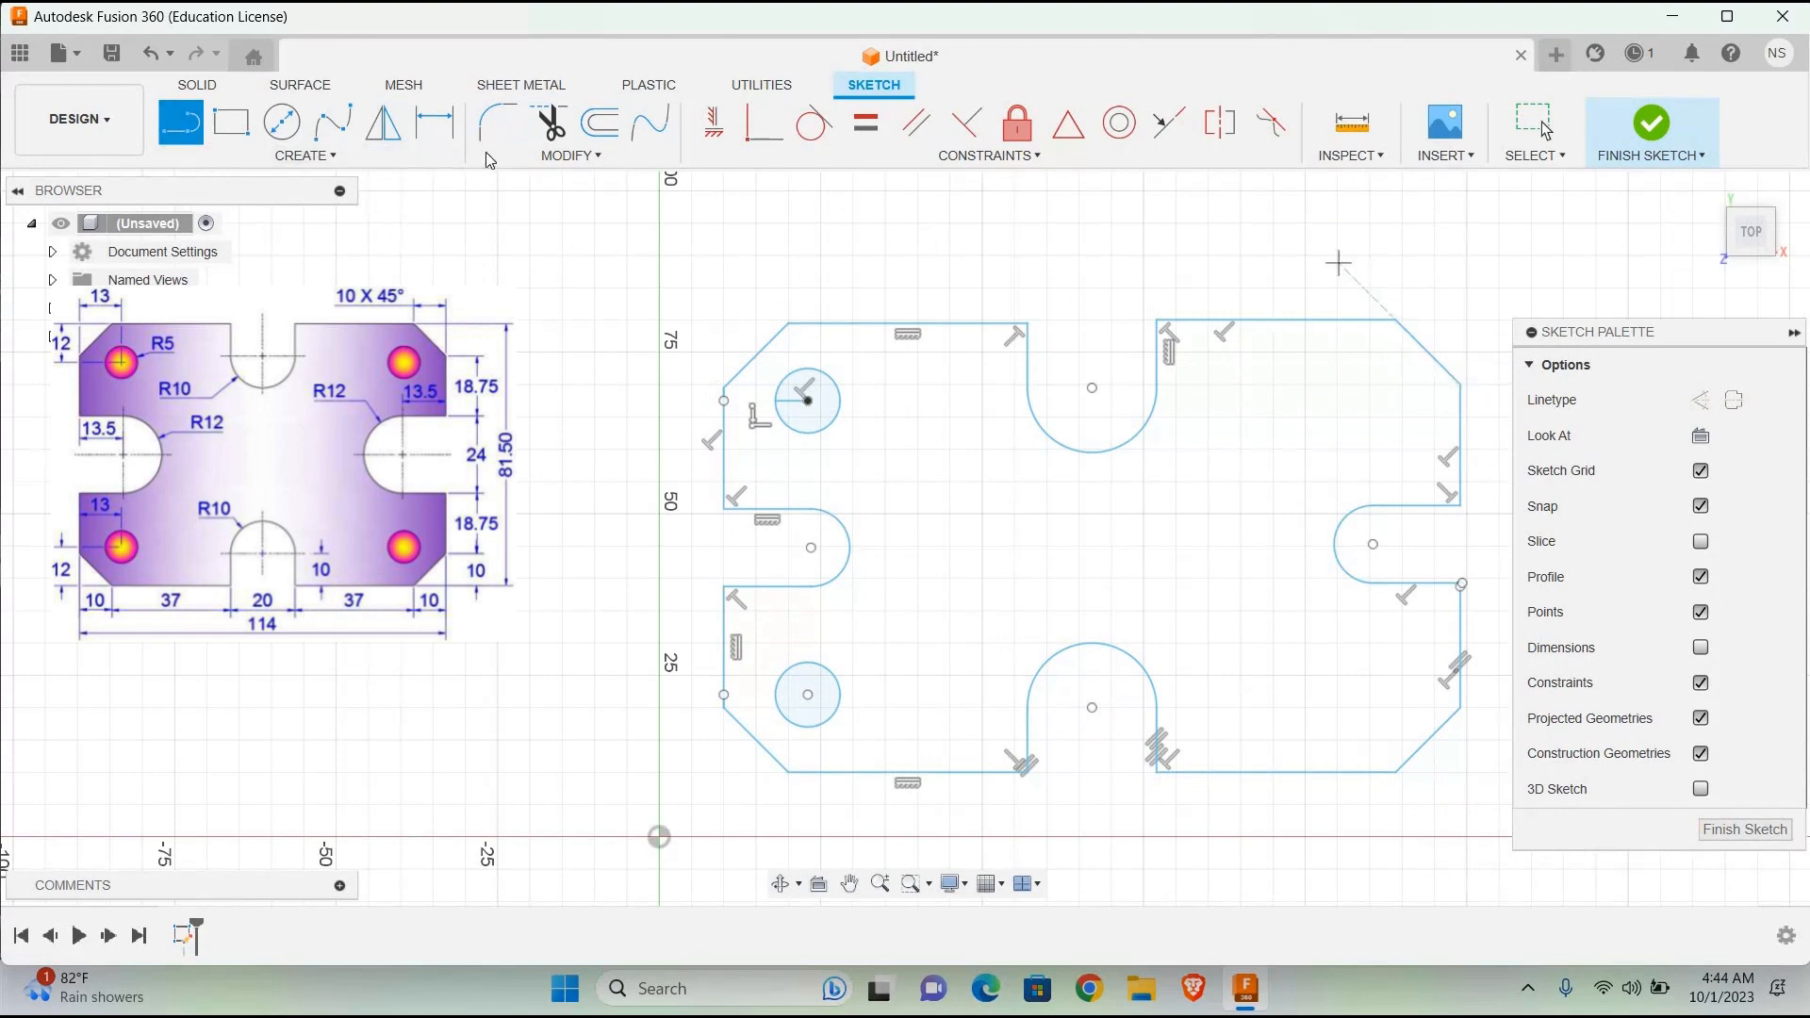
left_click(1422, 318)
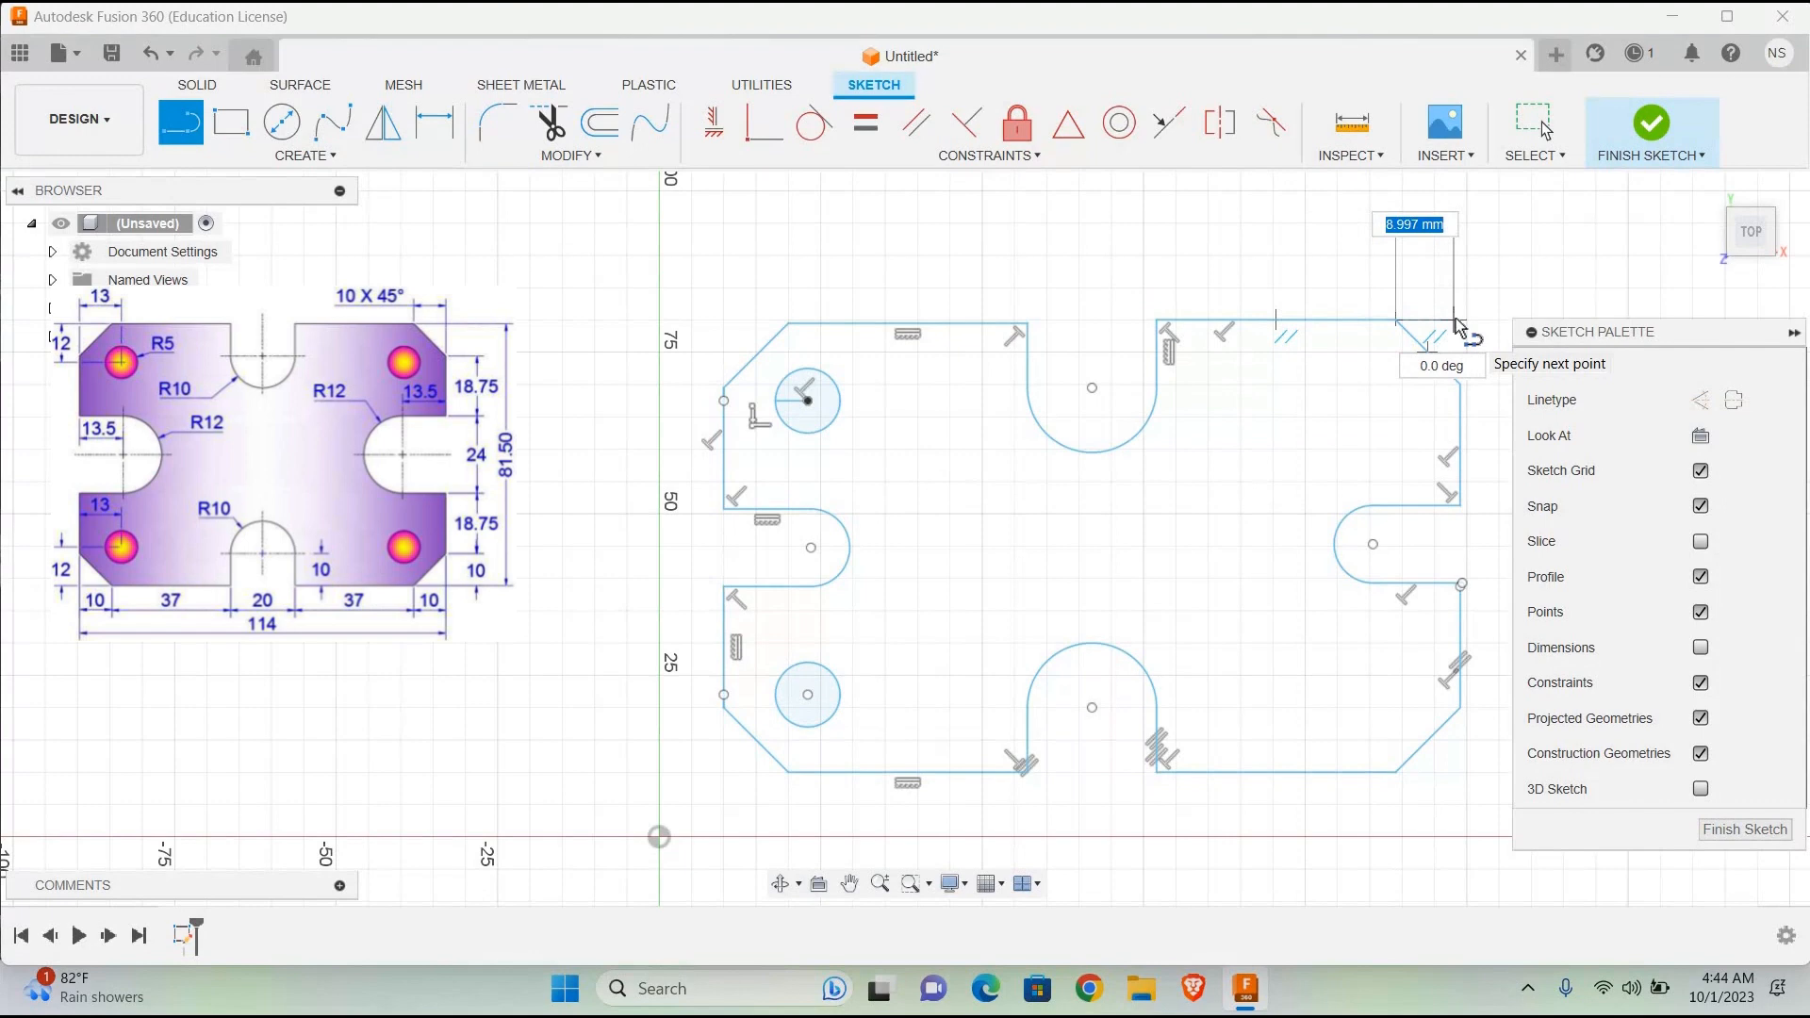
key("Return")
key("Escape")
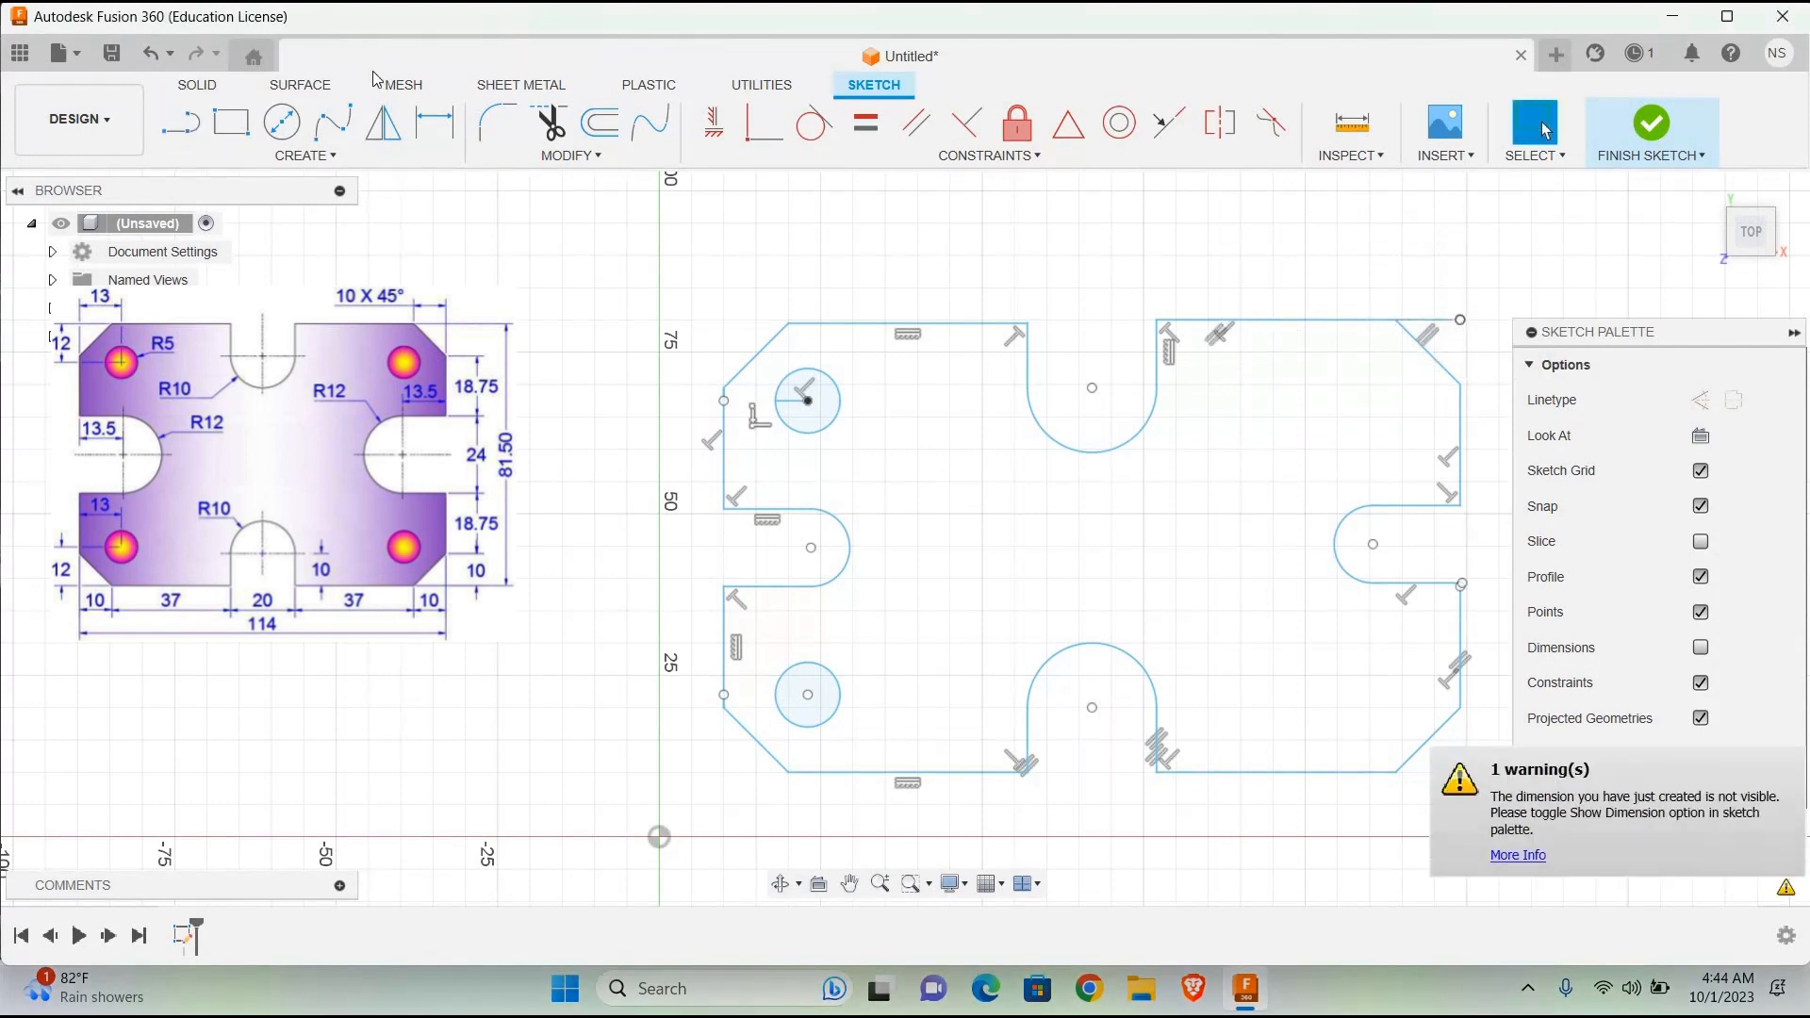
Step: Draw a 12 mm vertical line down from the upper-right helper line's outer end and a 13 mm horizontal line inward from its lower end
key("l")
left_click(1460, 320)
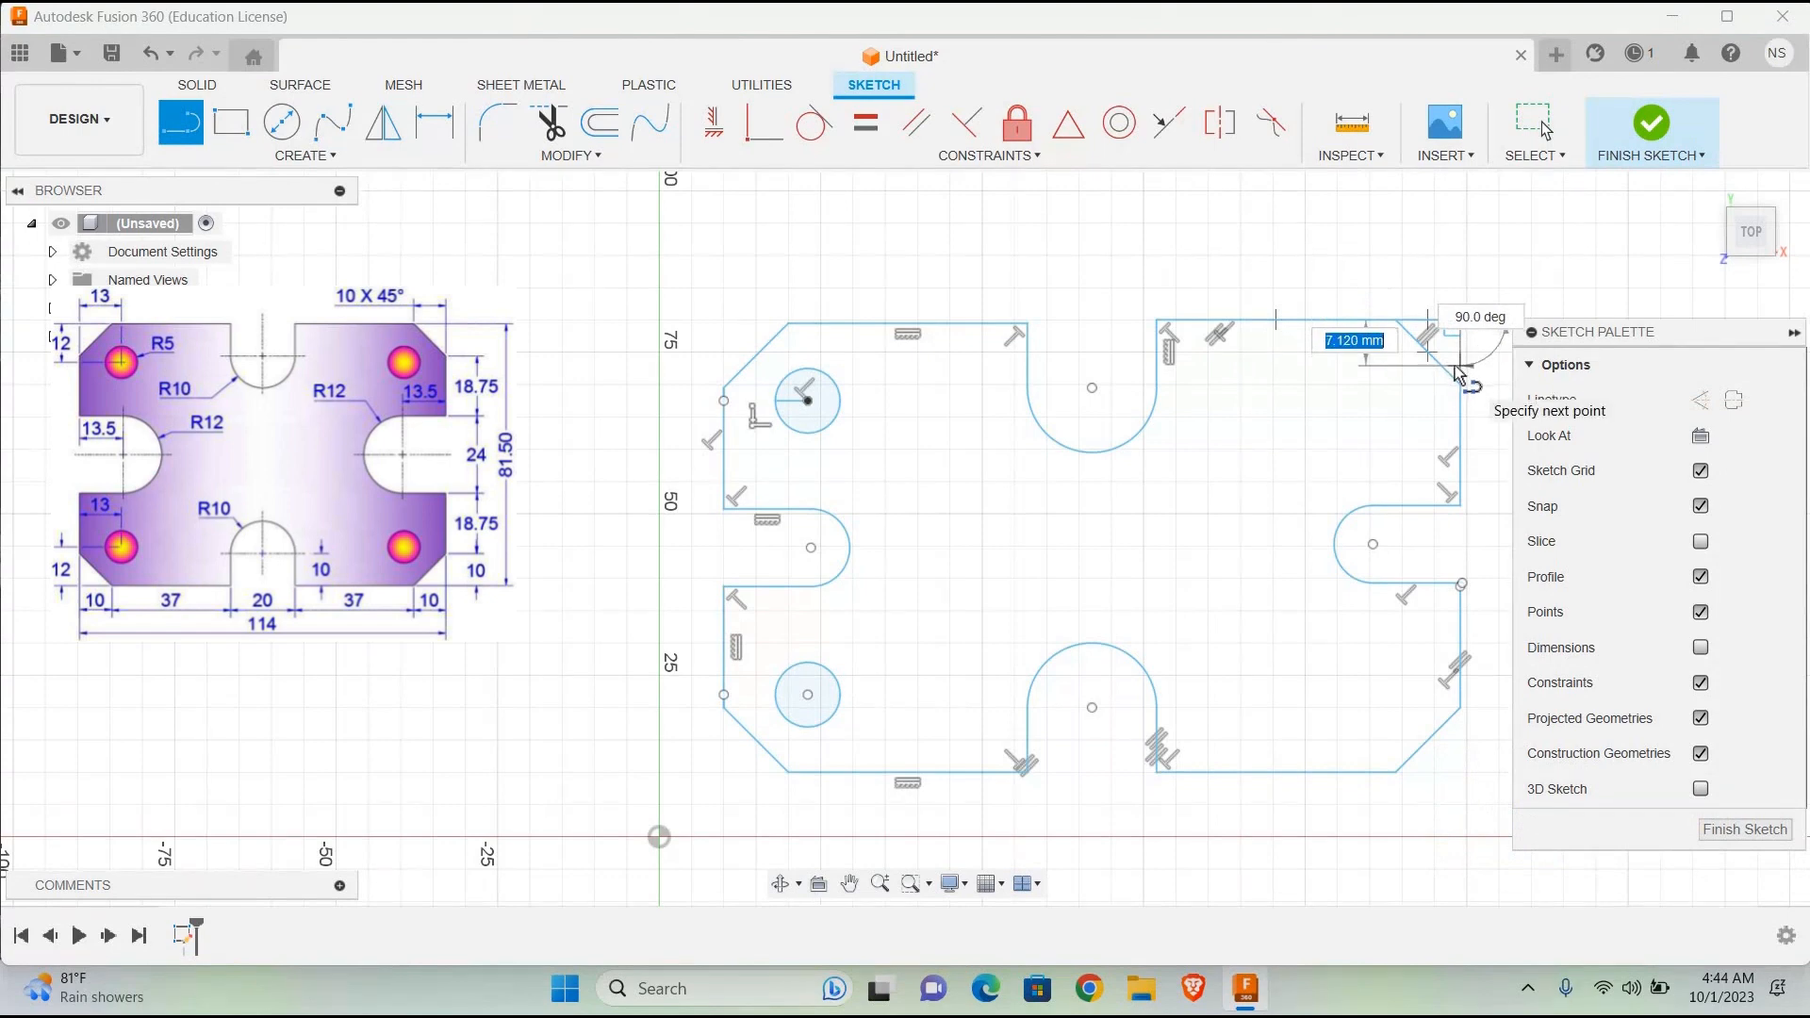
type("10")
key("Return")
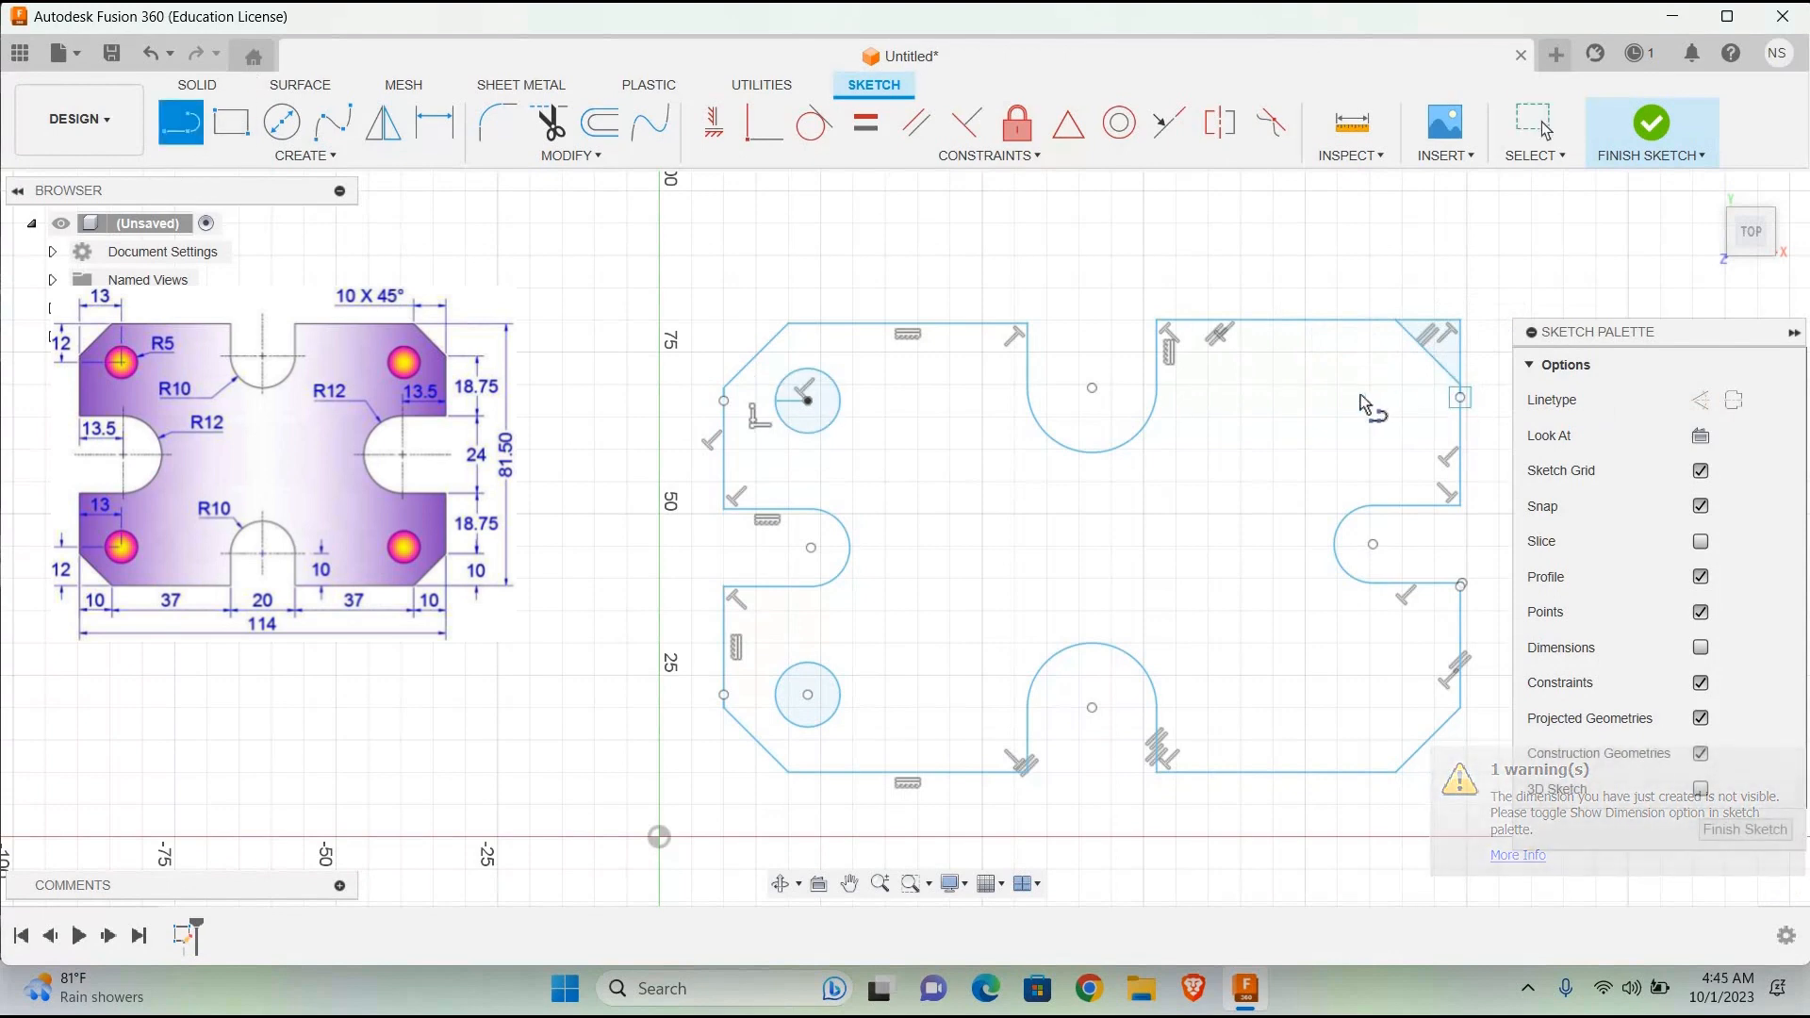
left_click(1460, 397)
type("13")
key("Return")
Step: Draw a 10 mm diameter circle centred on the inner end of the 13 mm line near the upper-right corner
key("c")
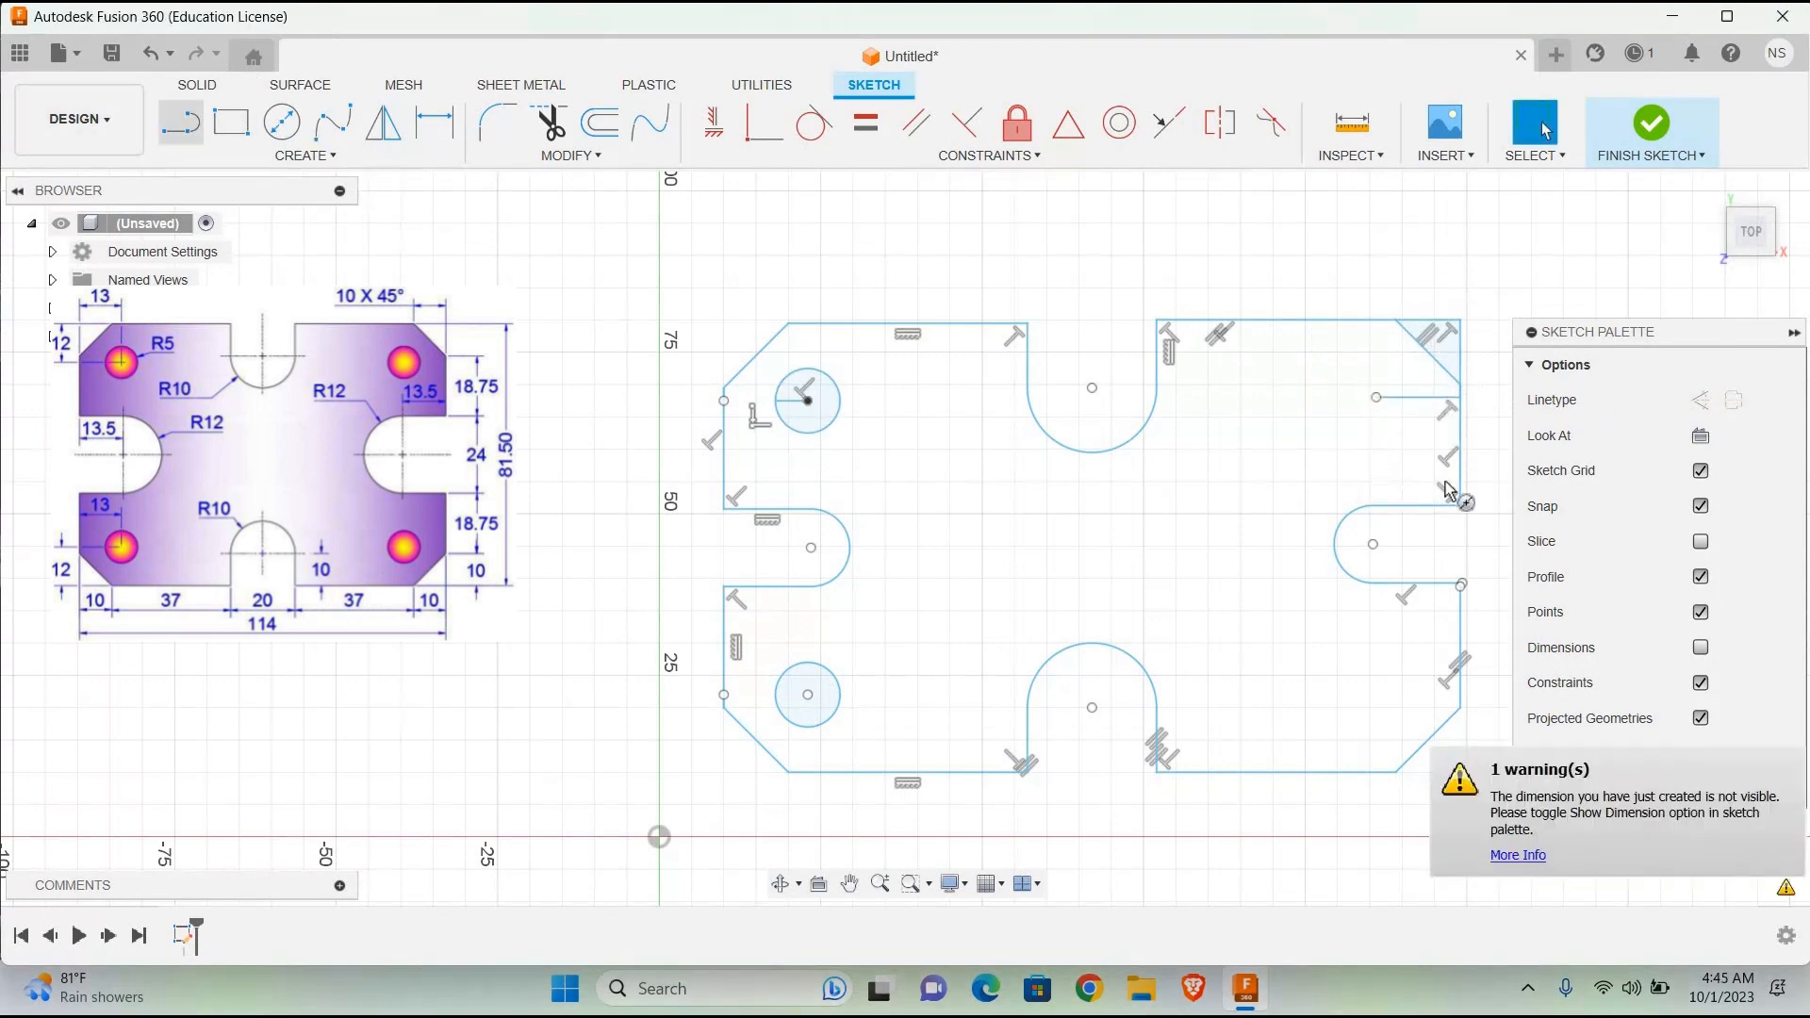
left_click(1376, 396)
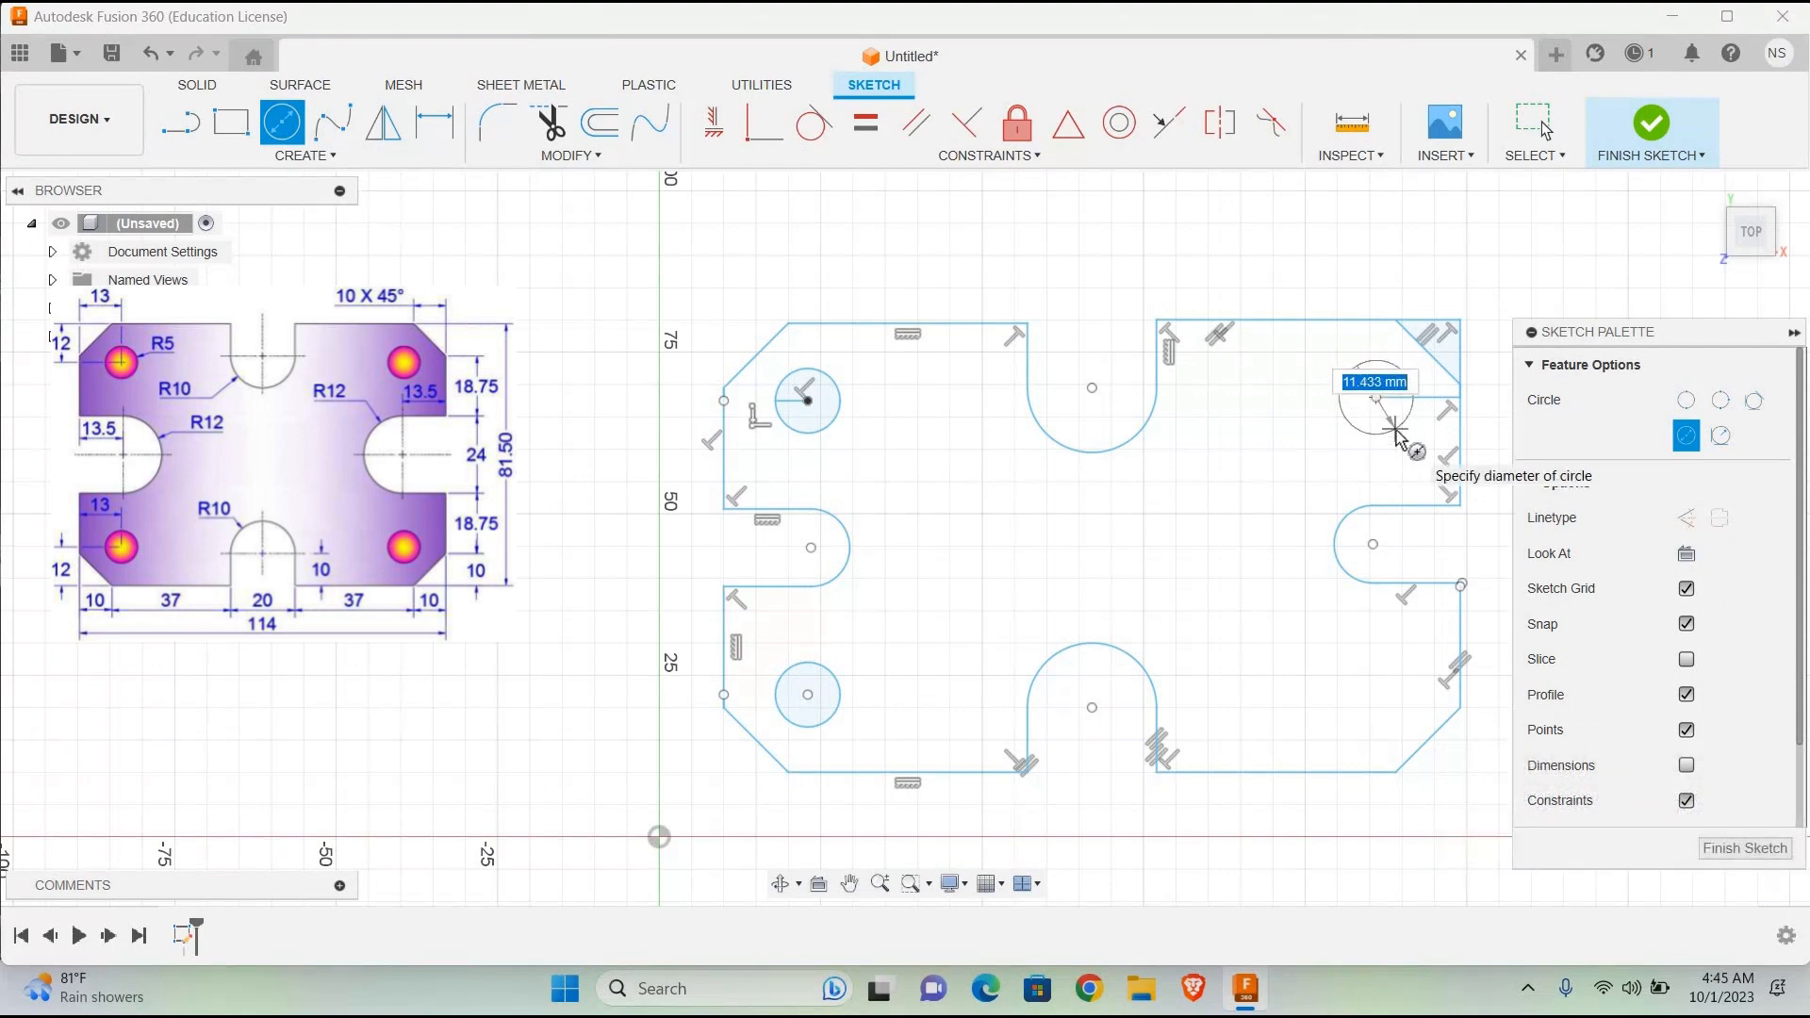
type("10")
key("Return")
key("Escape")
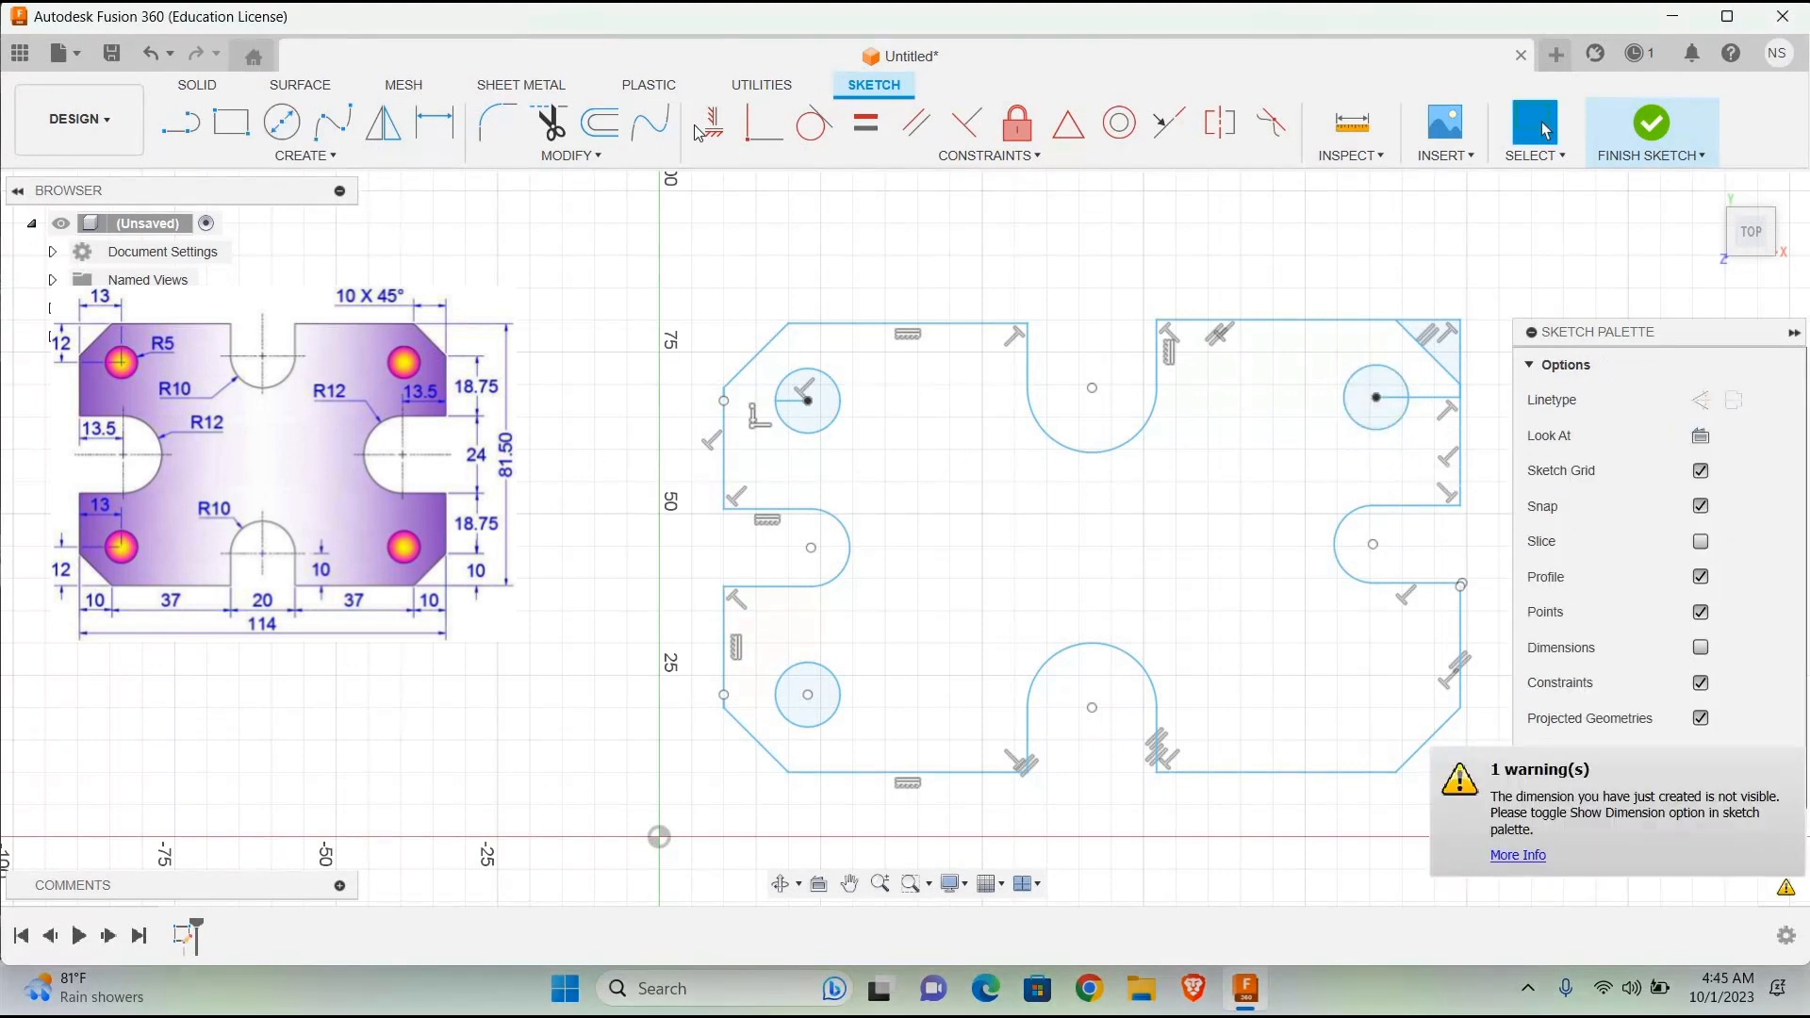
Step: Trim away the upper-right corner's helper lines and the part of the 13 mm line outside the circle
key("t")
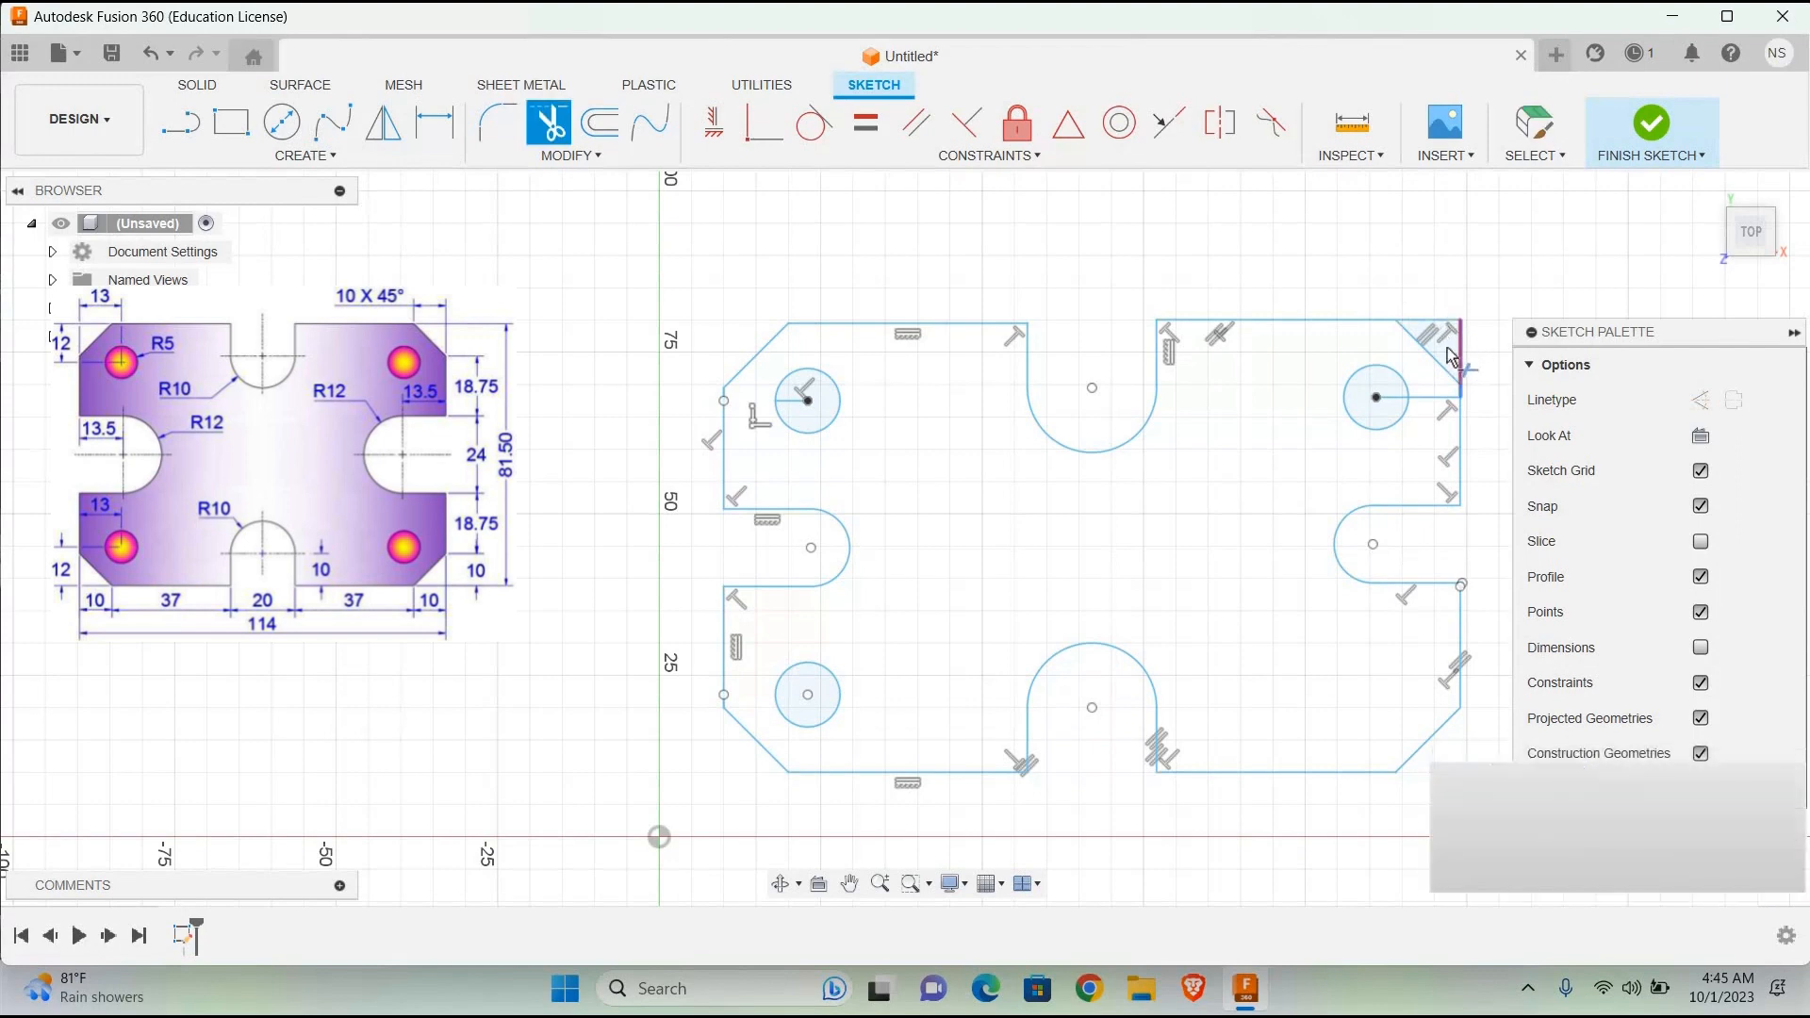
left_click(1451, 357)
left_click(1386, 403)
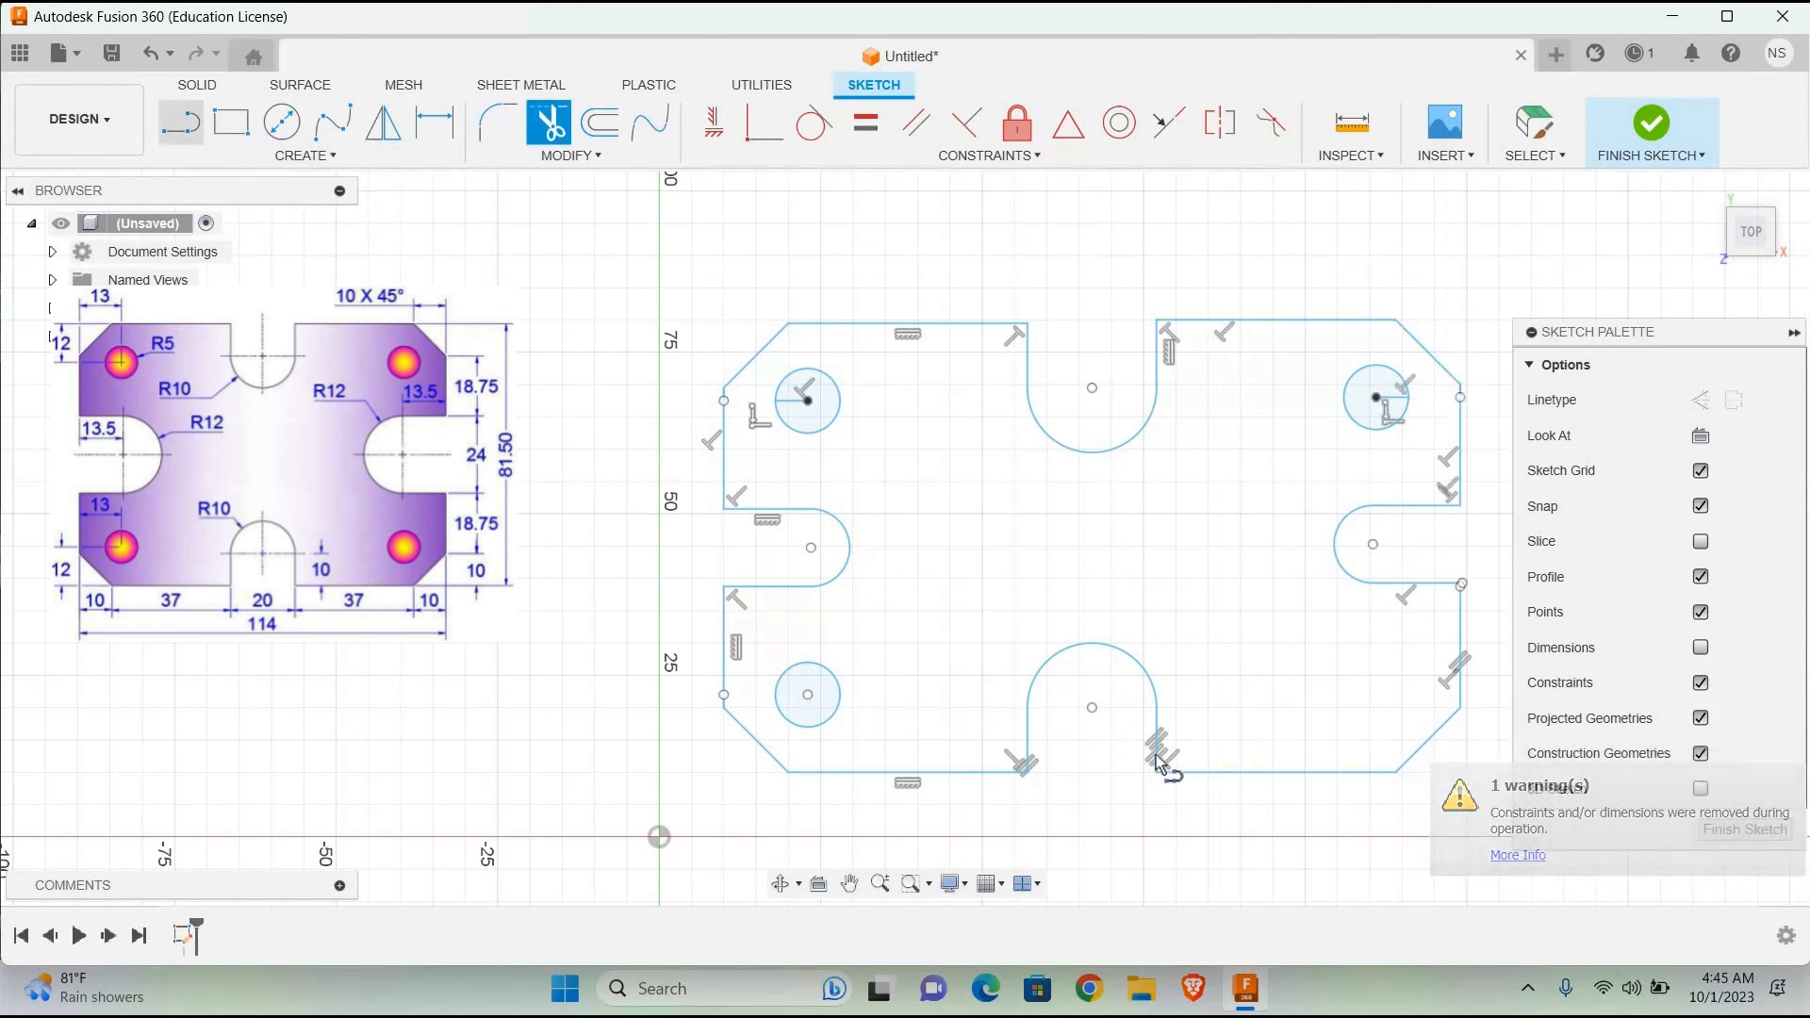
key("l")
left_click(1459, 707)
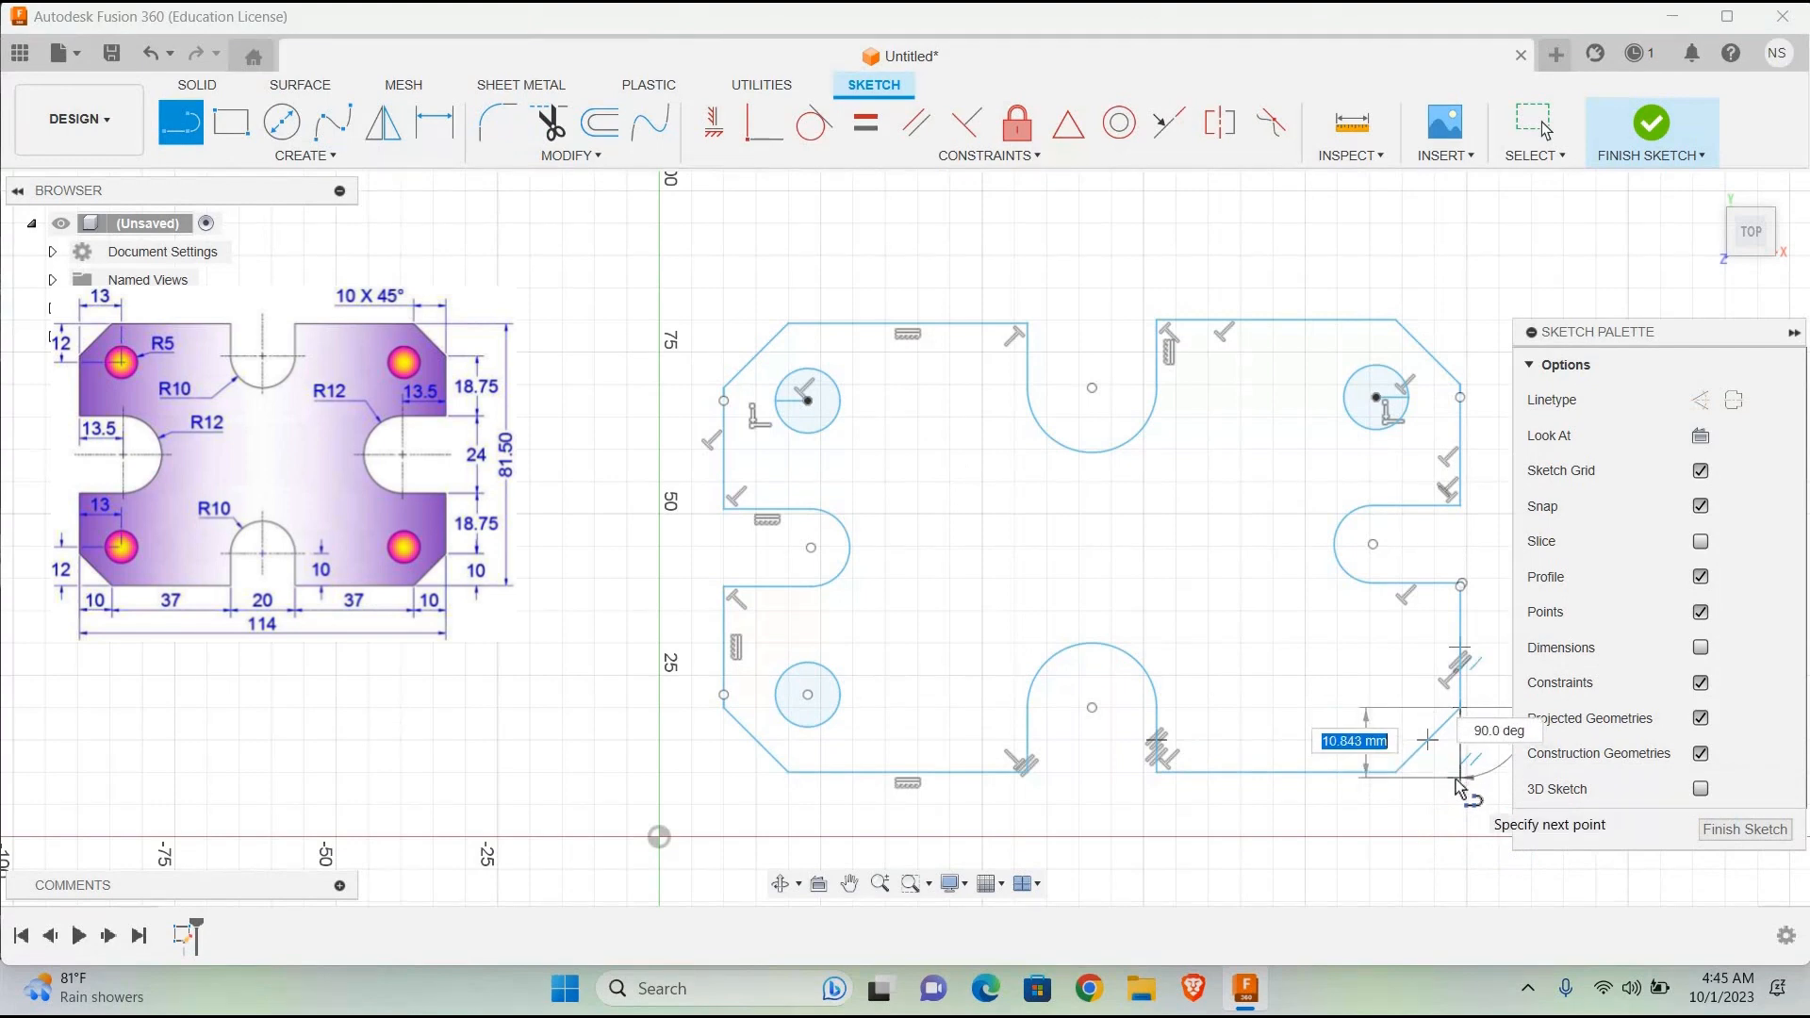
key("Escape")
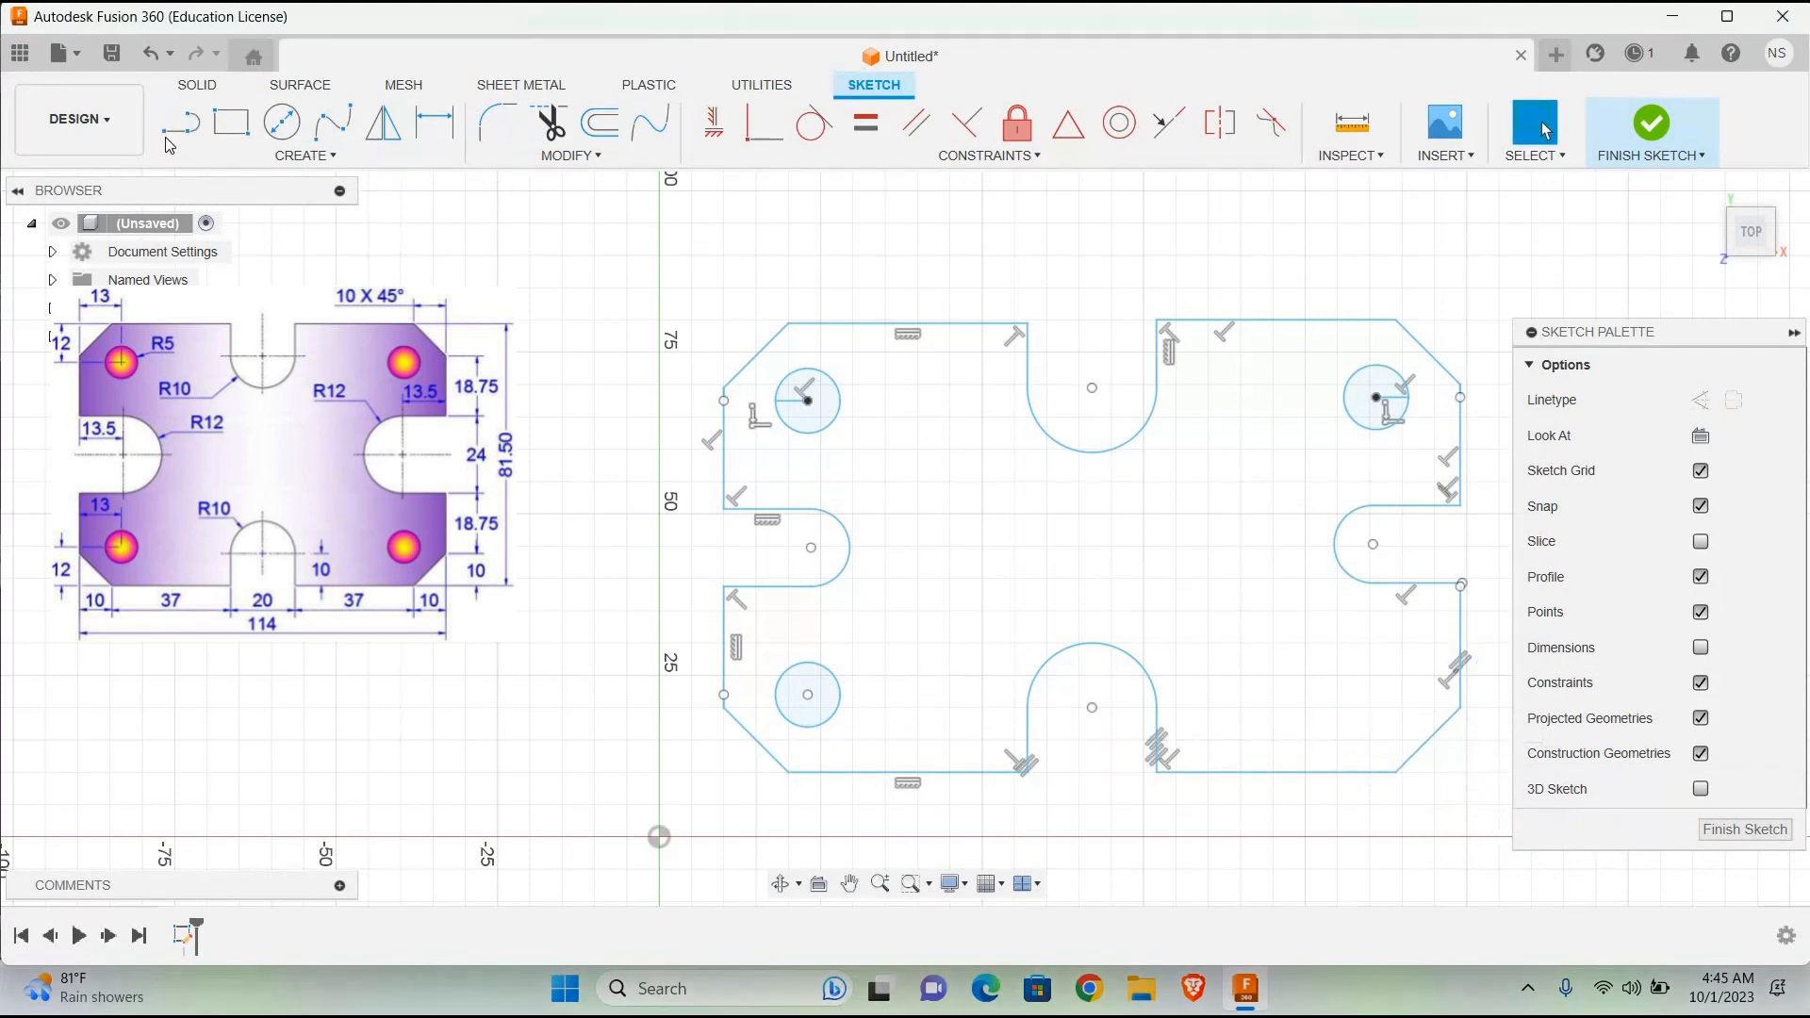
Step: Draw a 10 mm horizontal line outward from the lower end of the lower-right chamfer
key("l")
left_click(1400, 773)
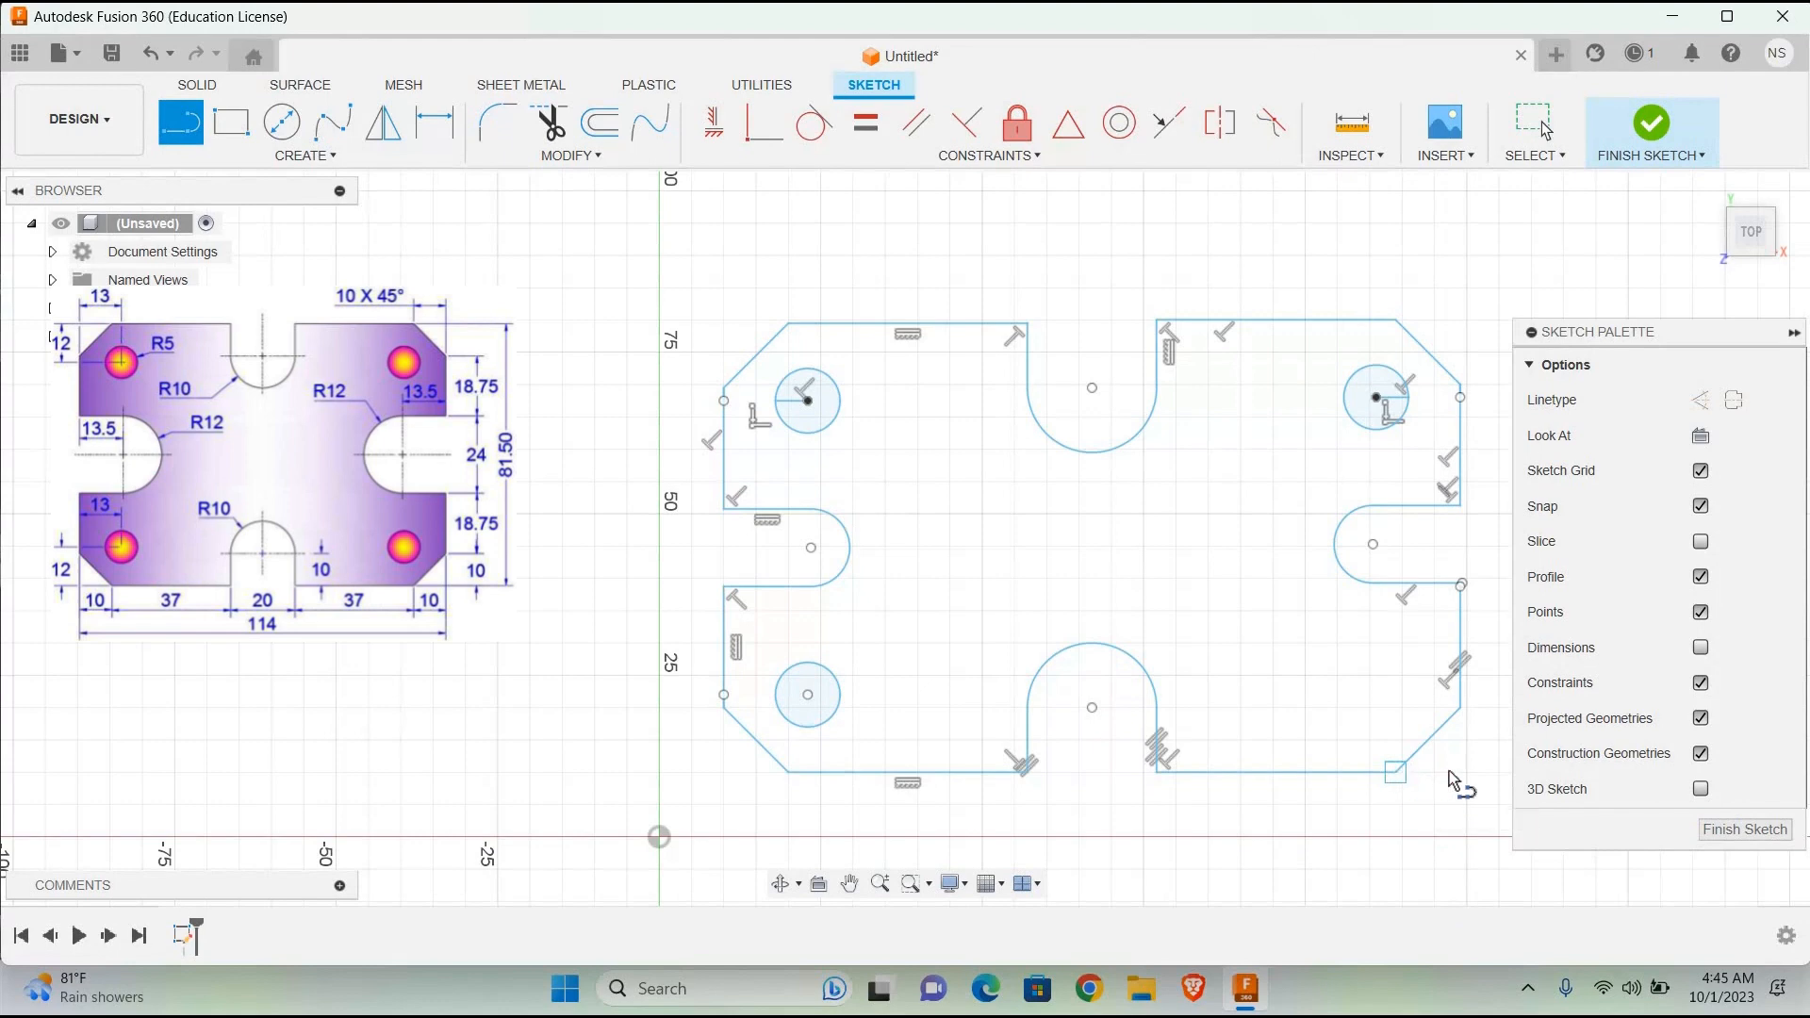
type("10")
key("Return")
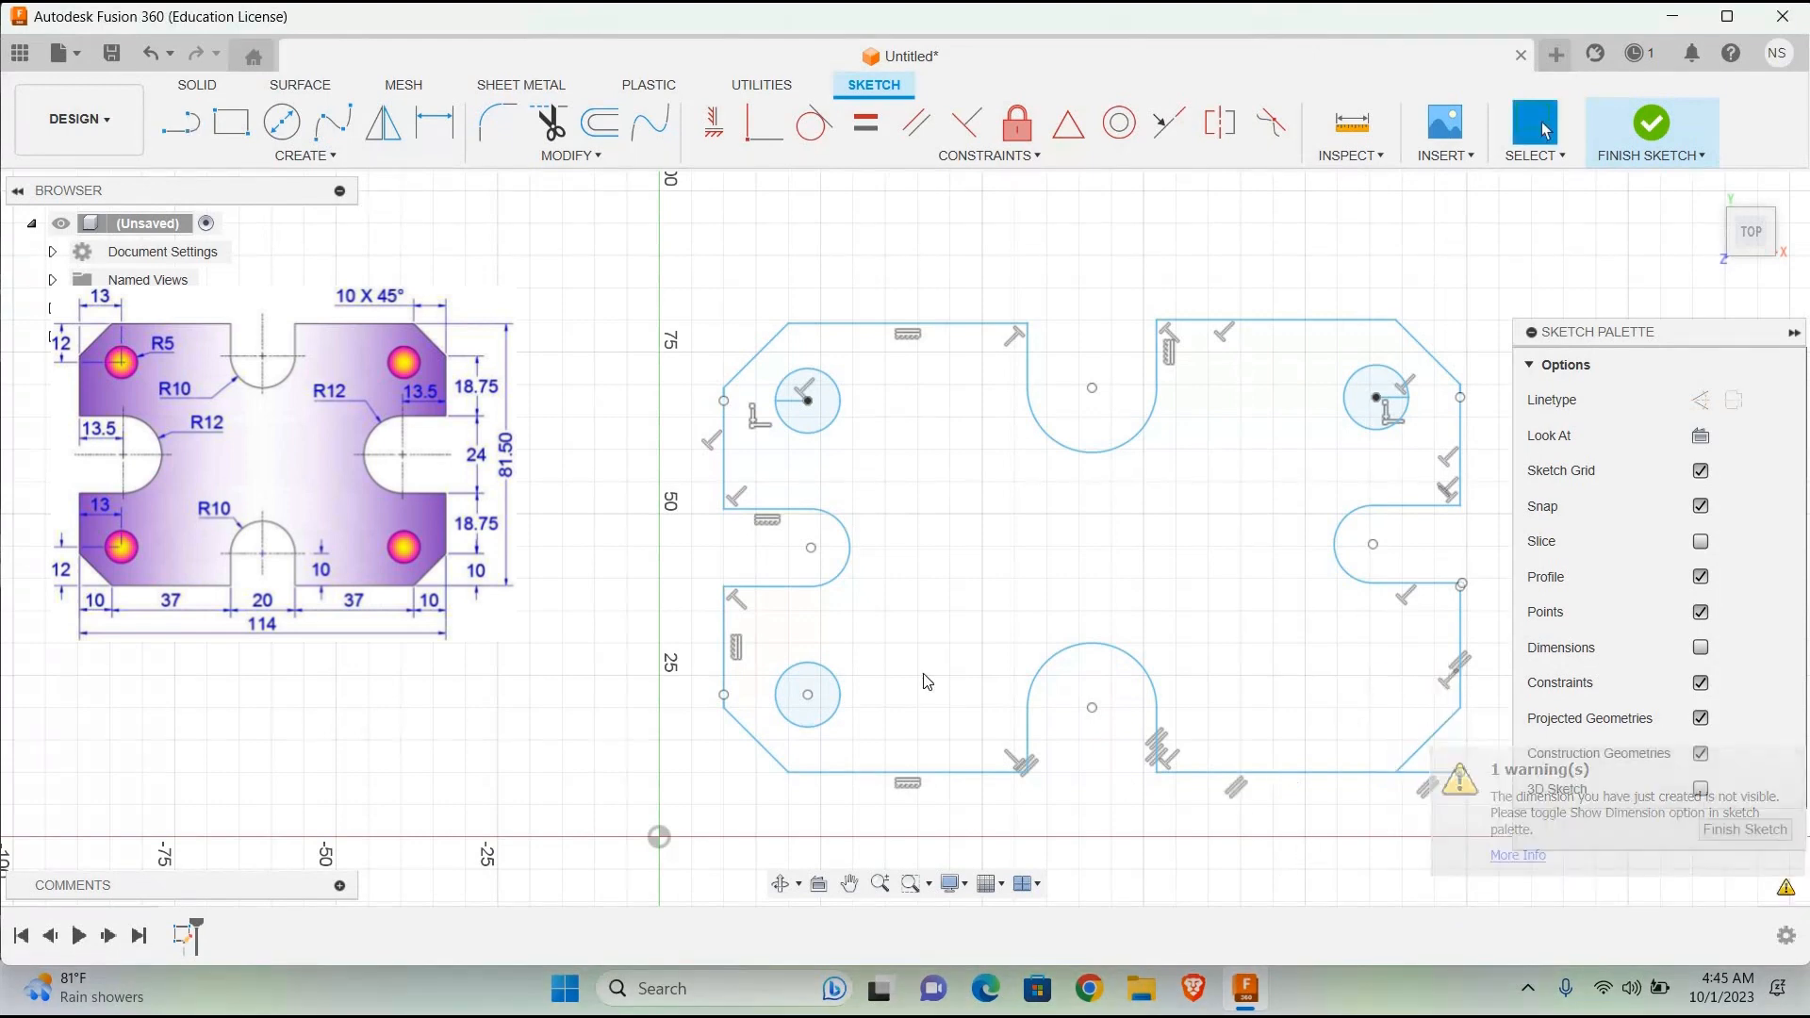
Step: Draw a 10 mm vertical line from the outer end of the lower-right helper line up to the chamfer's upper end
left_click(180, 123)
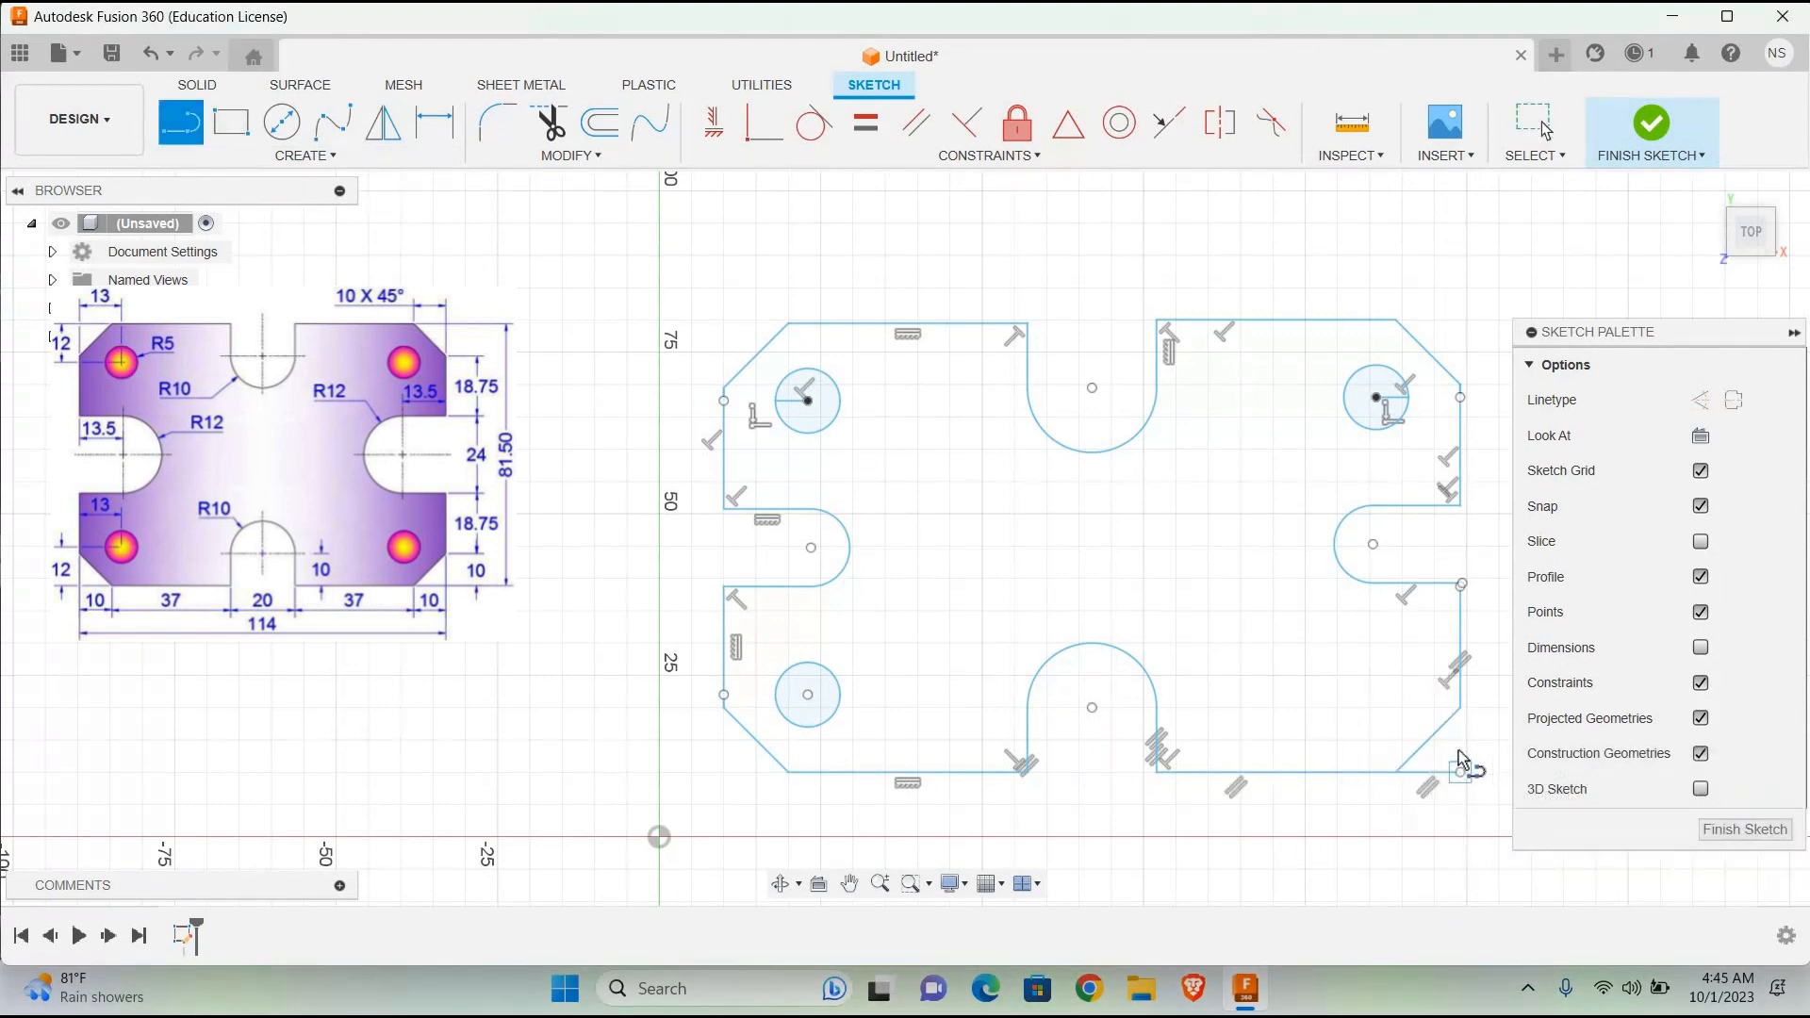
left_click(1461, 773)
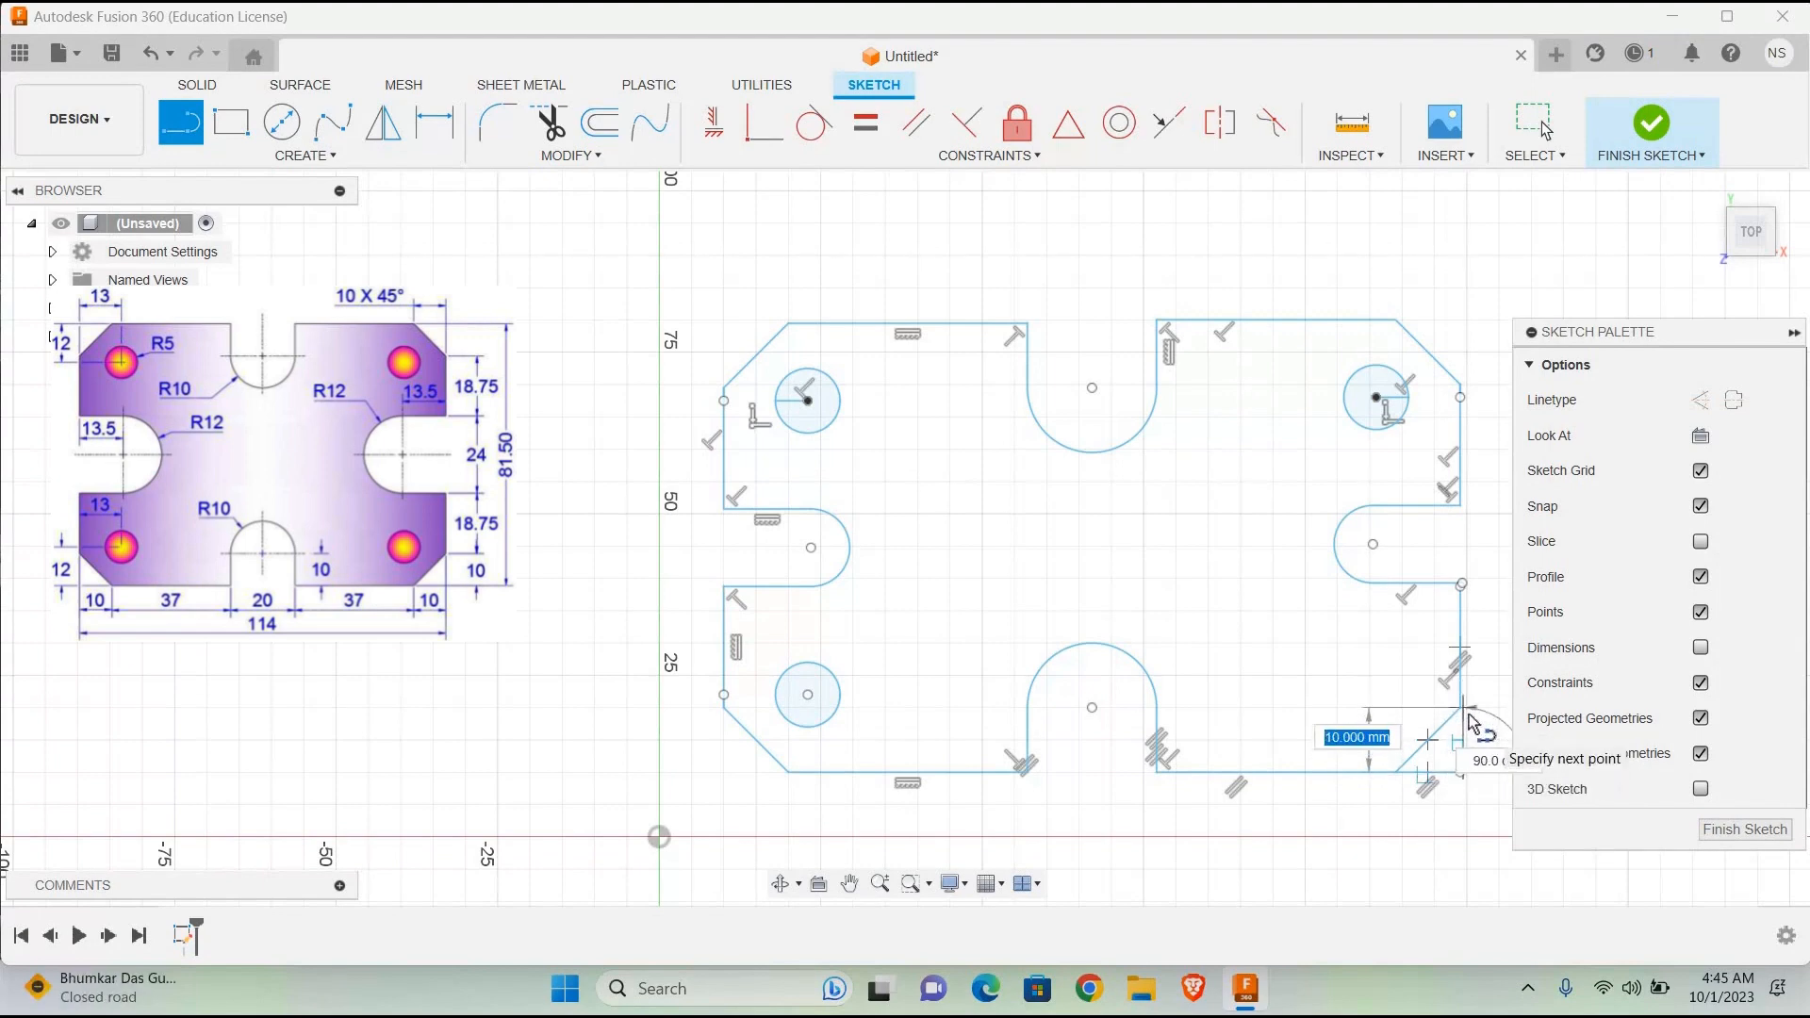
type("10")
key("Tab")
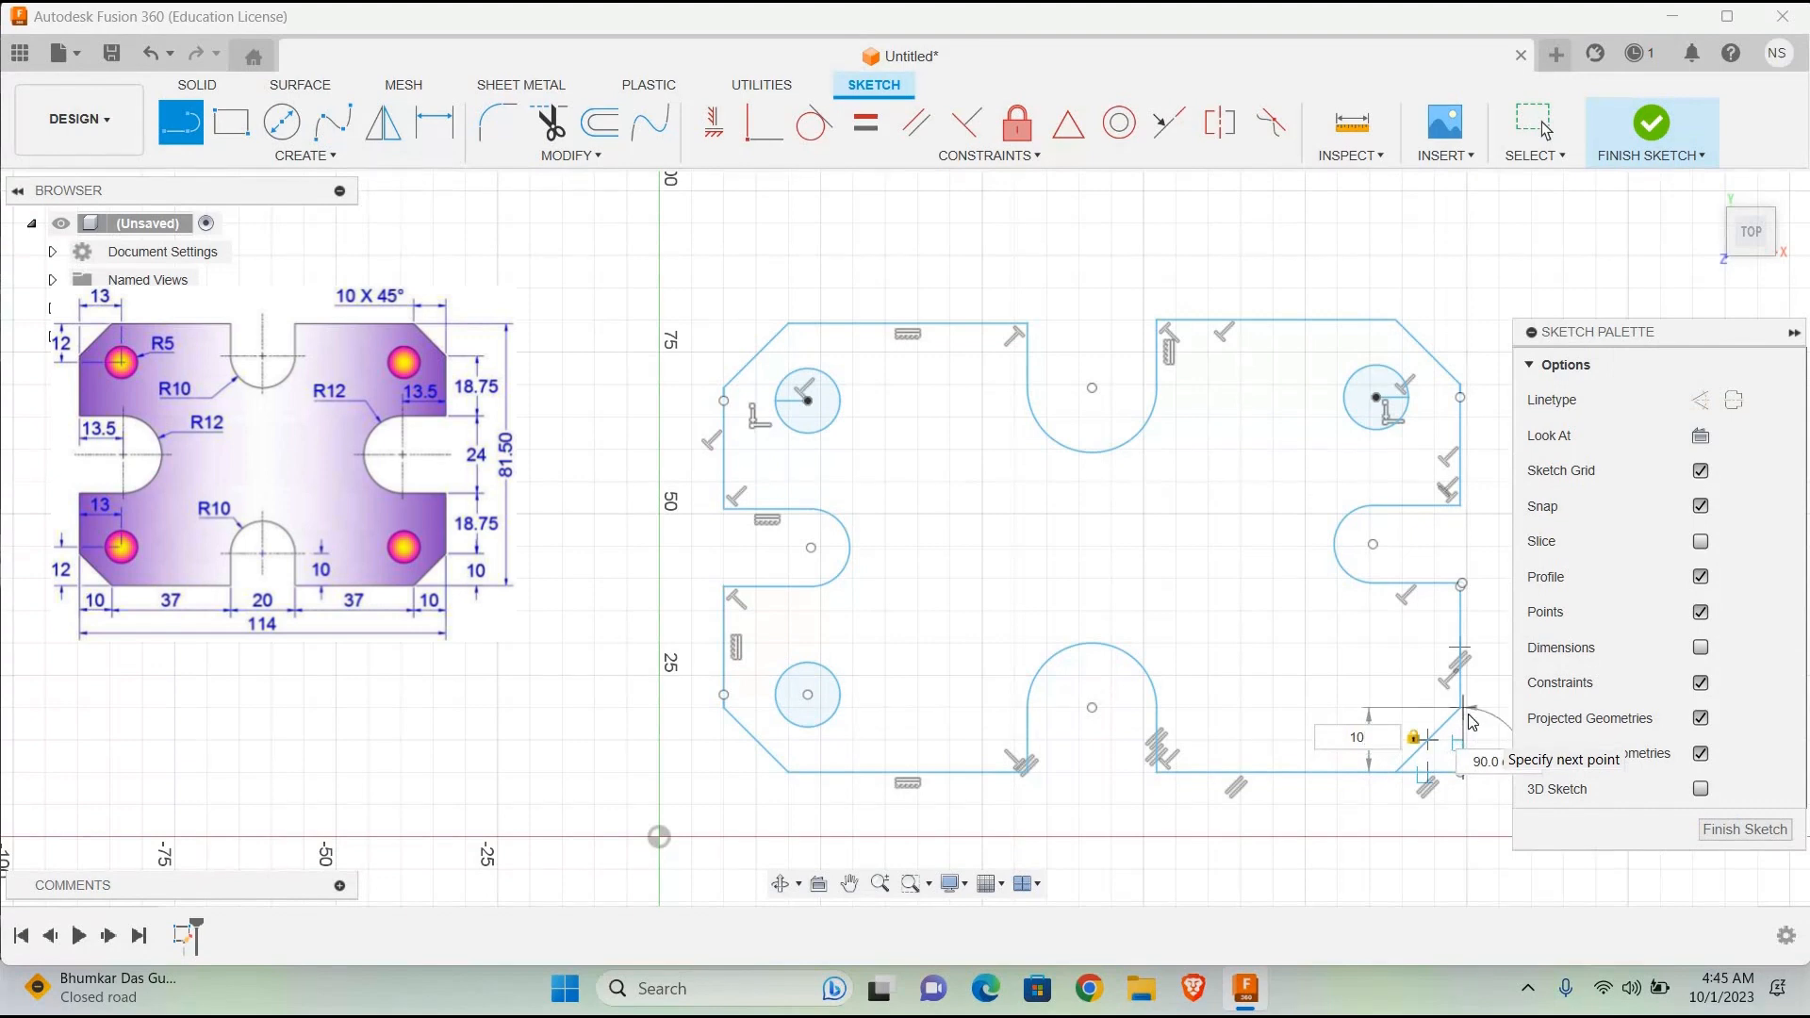
key("Return")
Step: Delete the 10 mm vertical helper line at the lower-right corner
left_click(1447, 744)
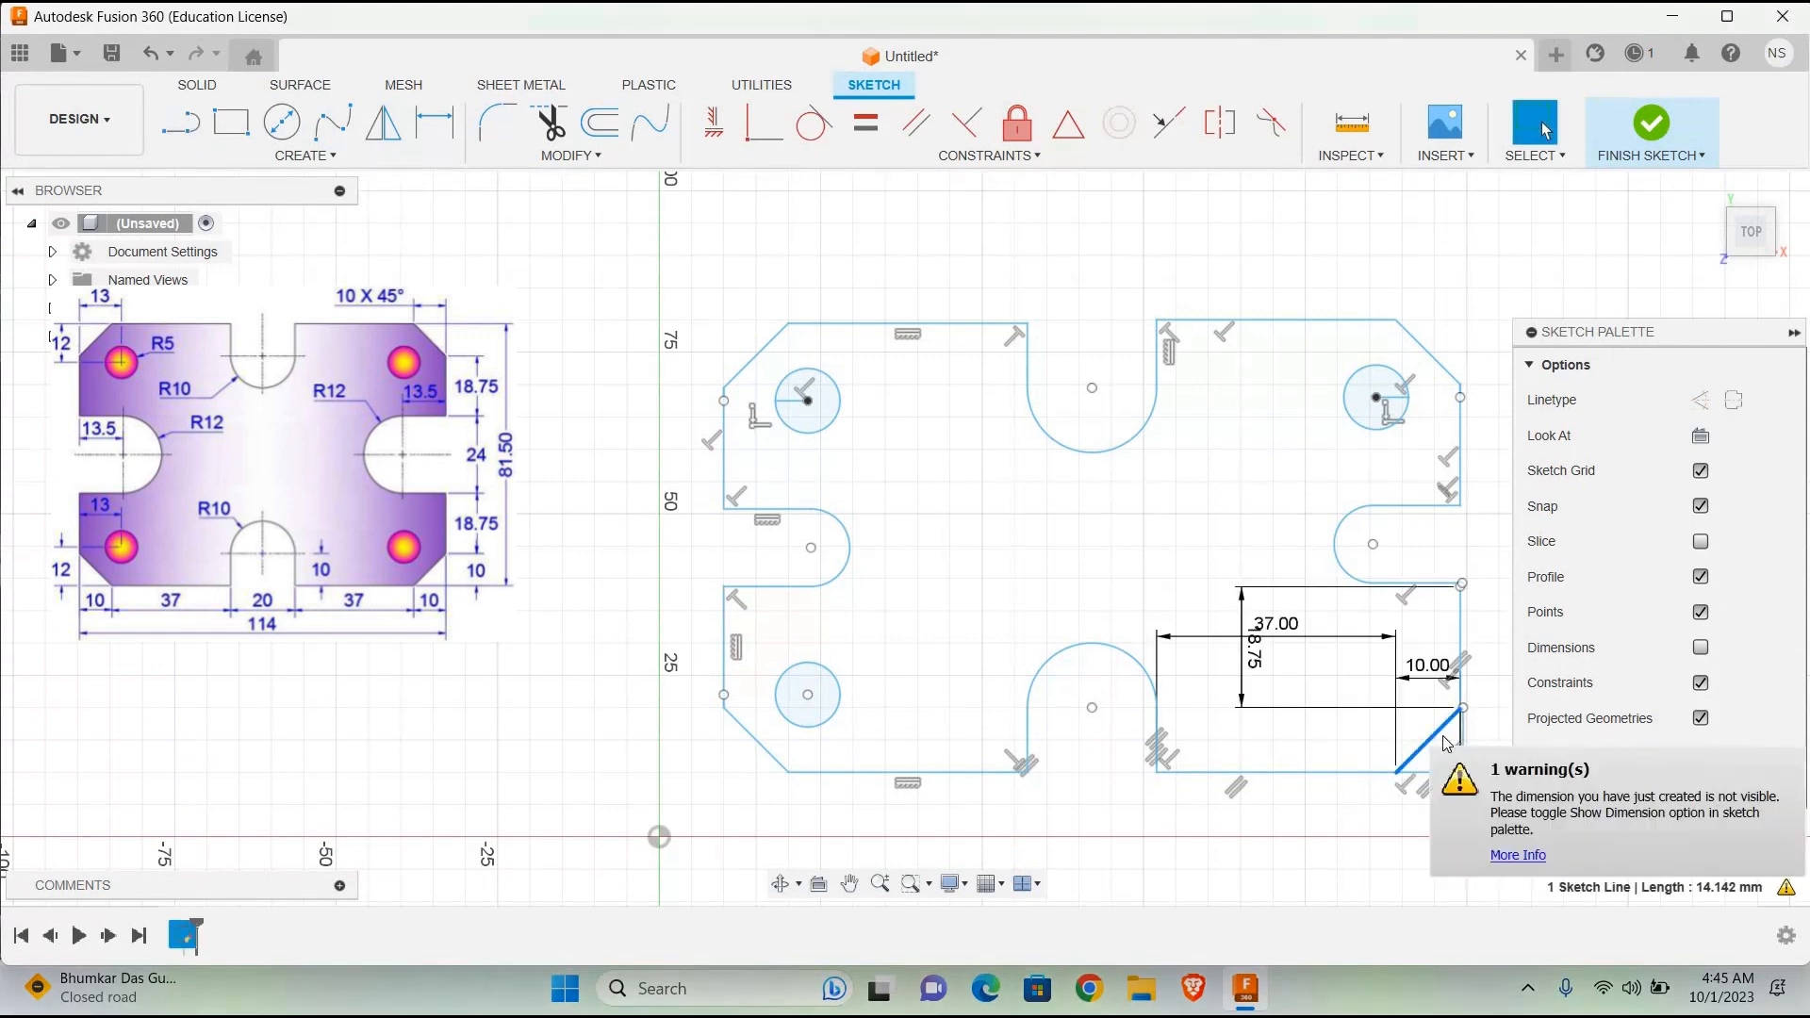
key("Delete")
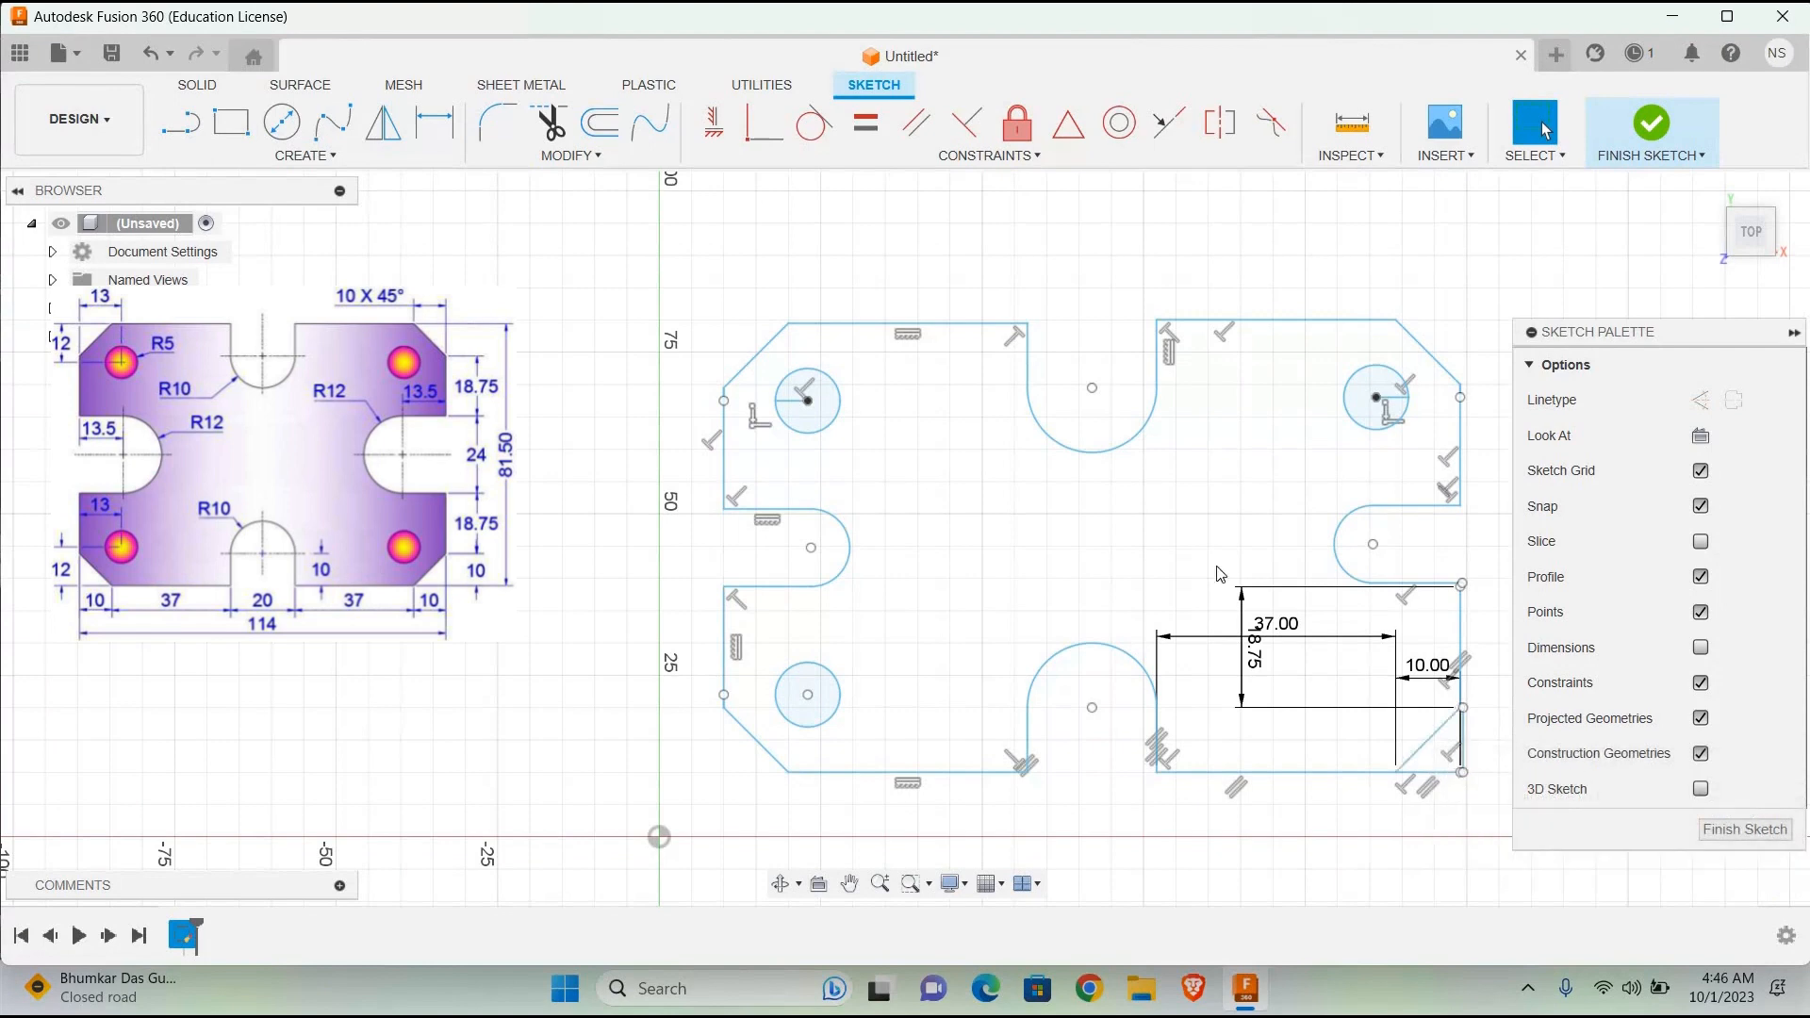
left_click(1461, 750)
key("Delete")
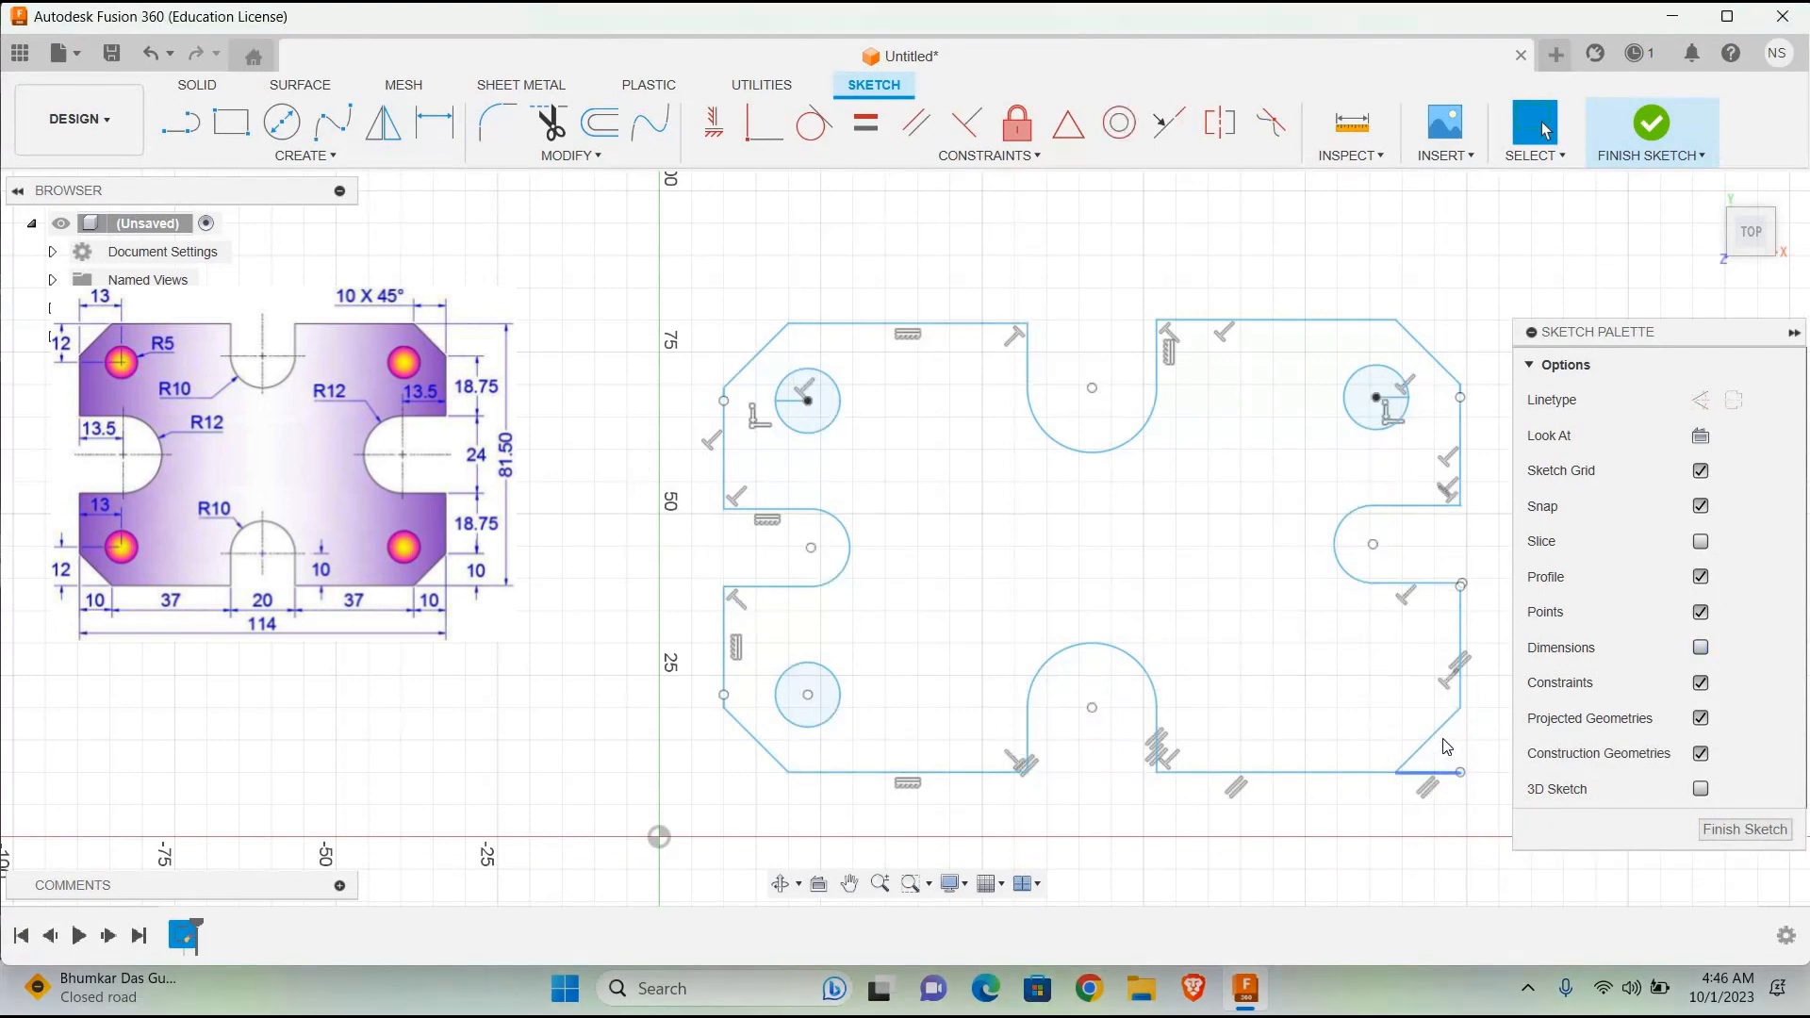
Step: Delete the lower-right chamfer line and the right vertical edge between that chamfer and the right slot
left_click(1413, 778)
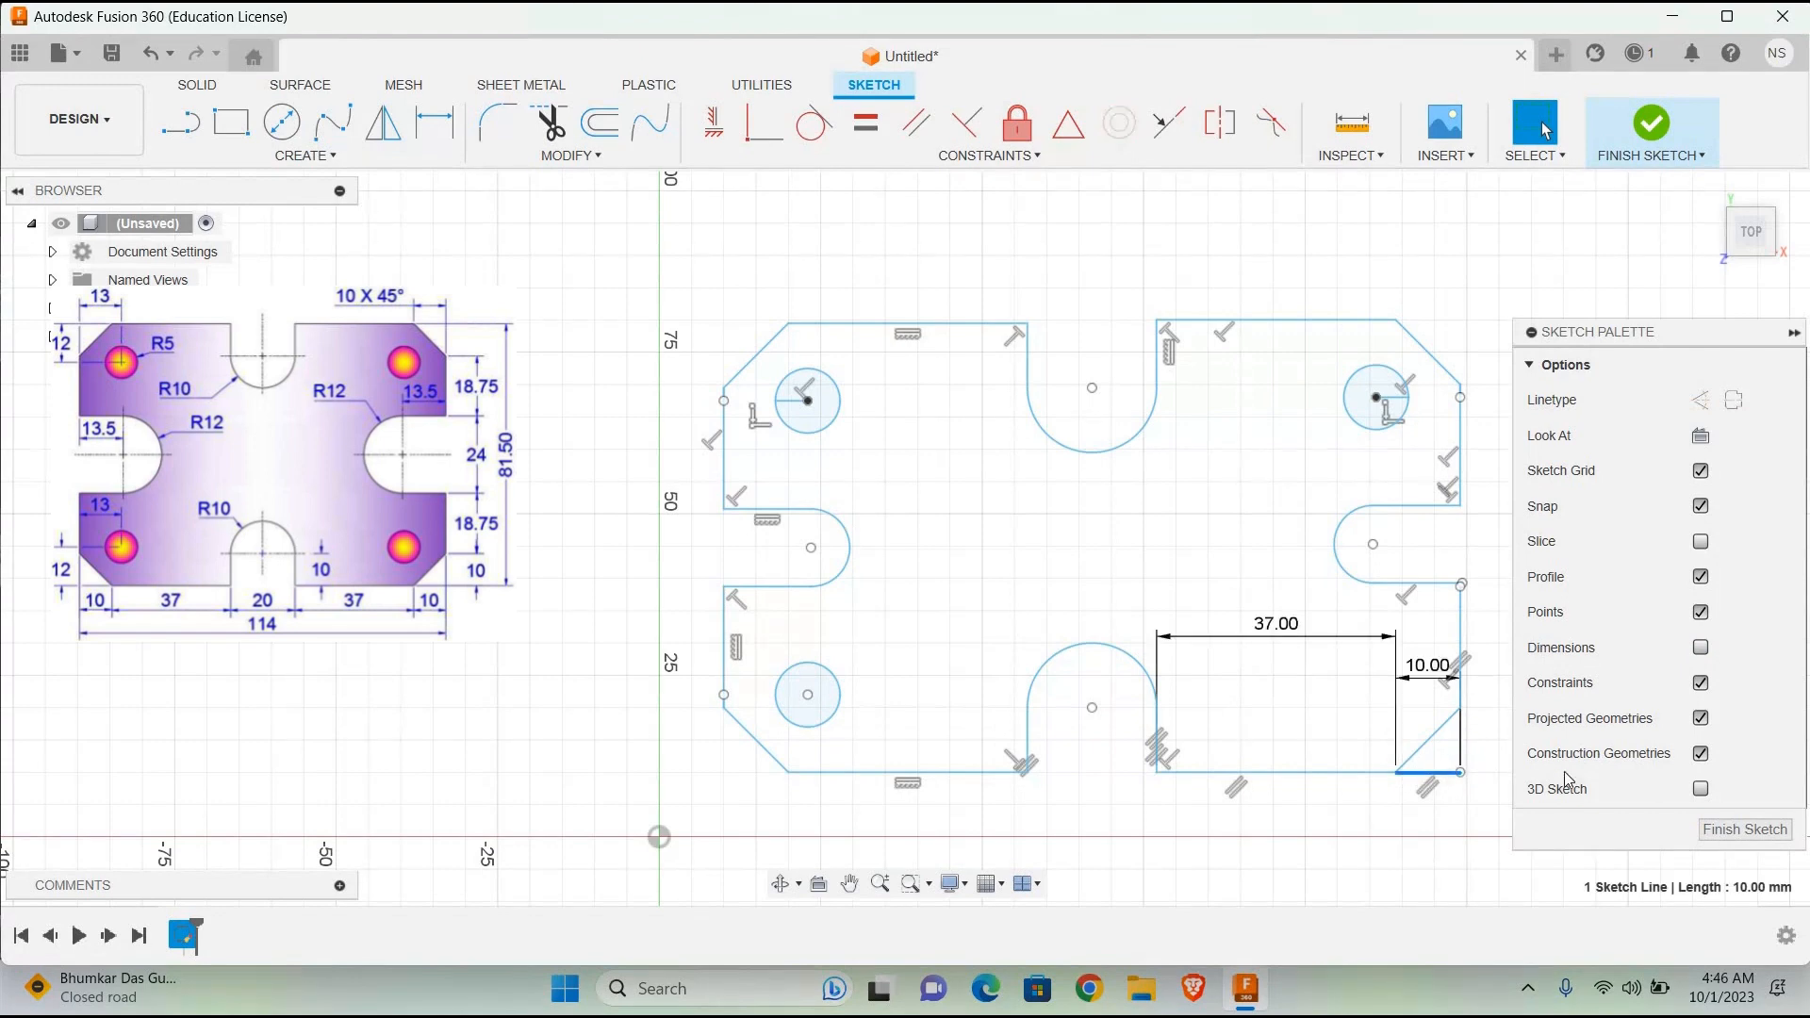
left_click(1706, 654)
left_click(1706, 653)
left_click(1428, 741)
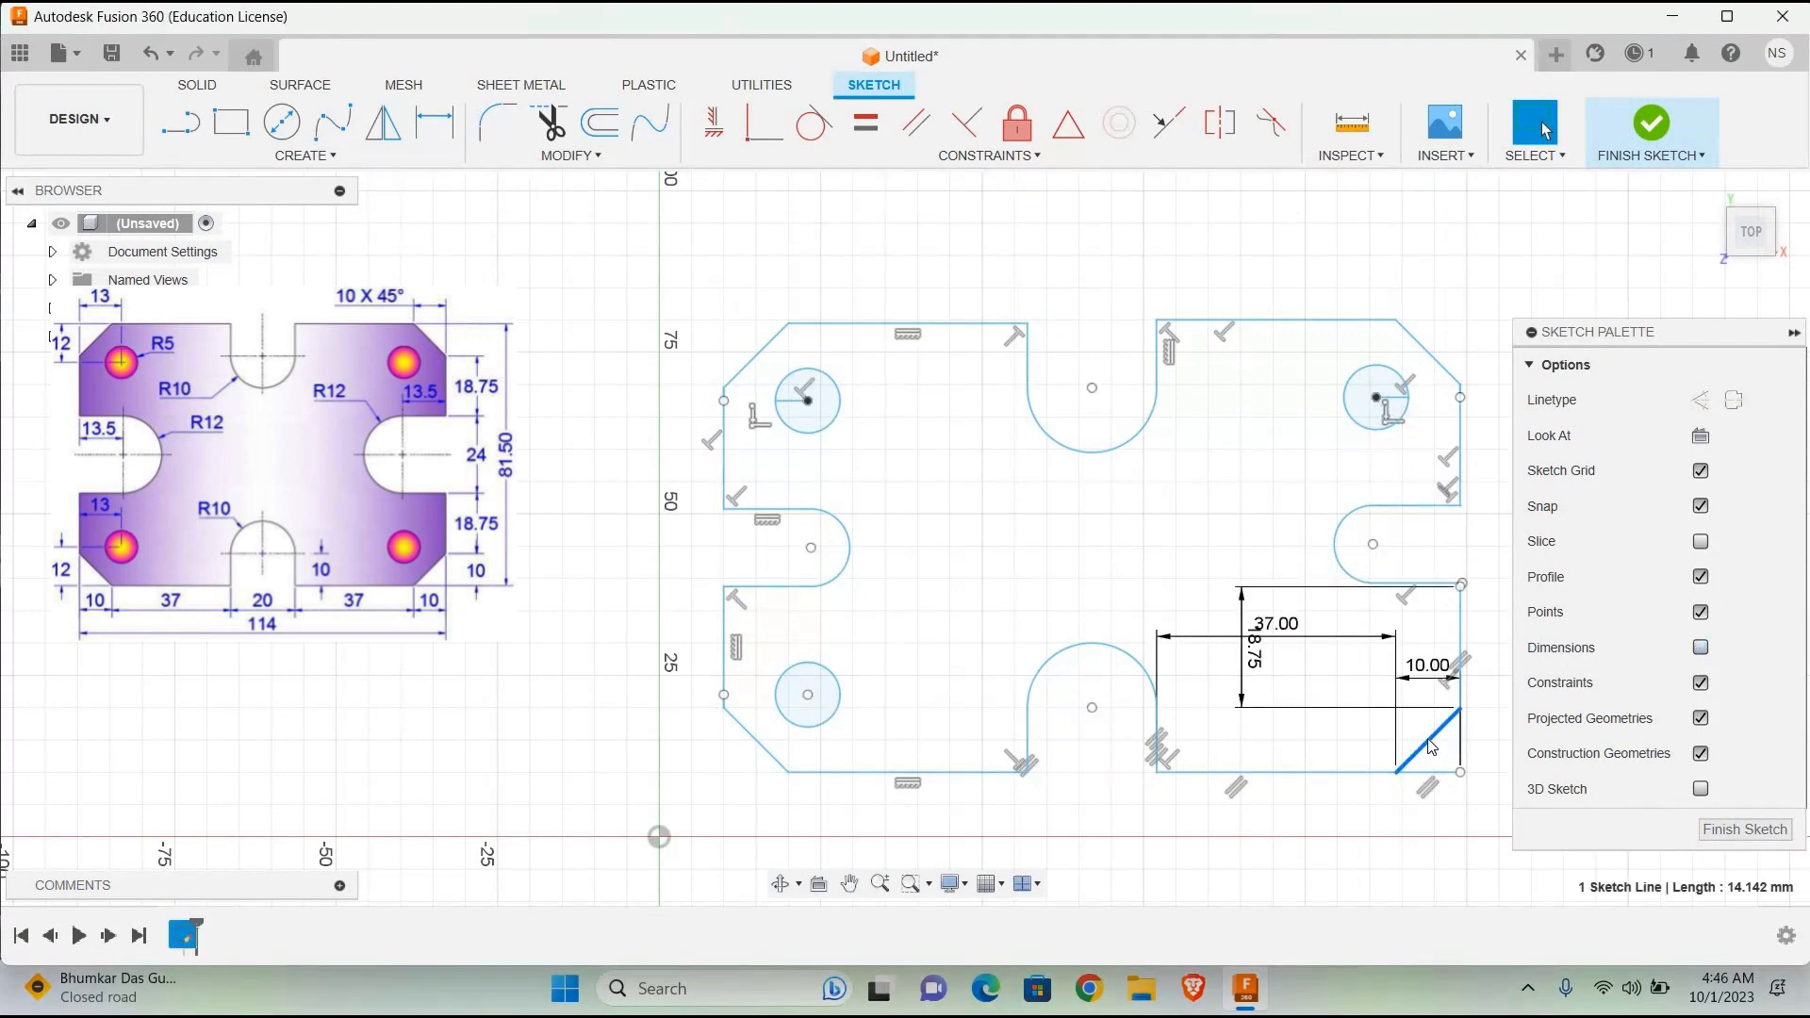
key("Delete")
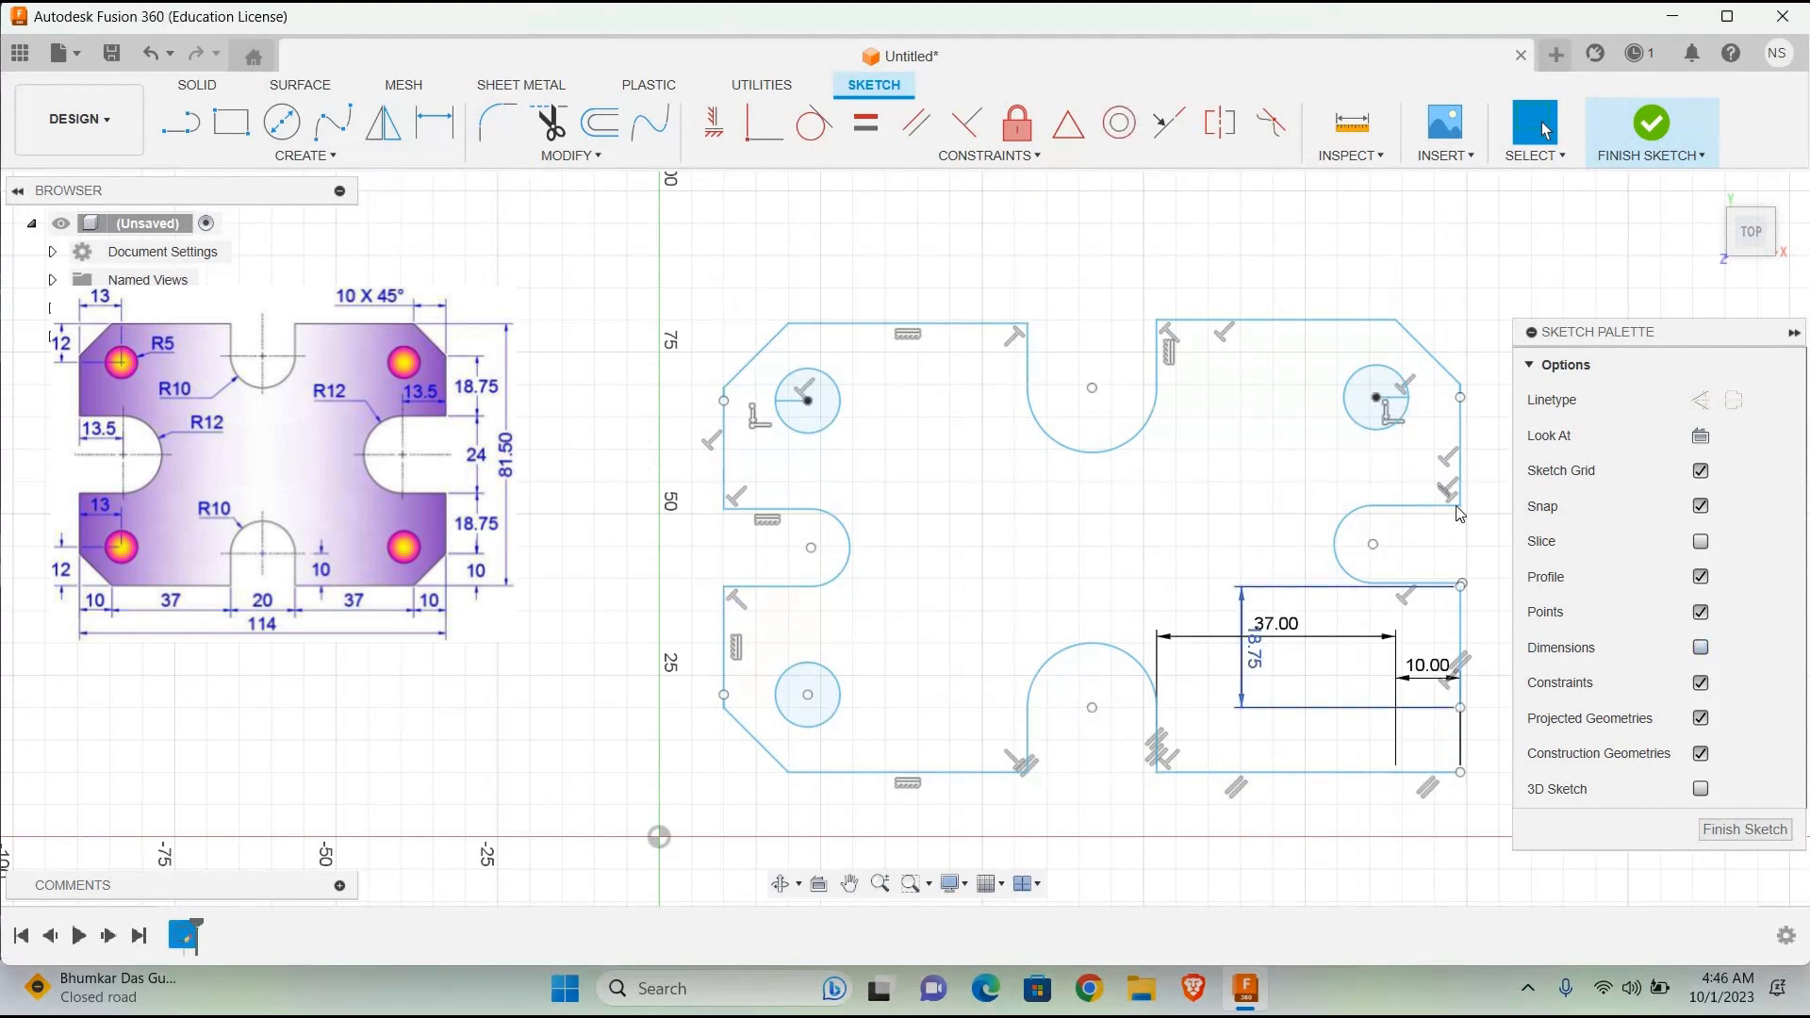
left_click(1462, 623)
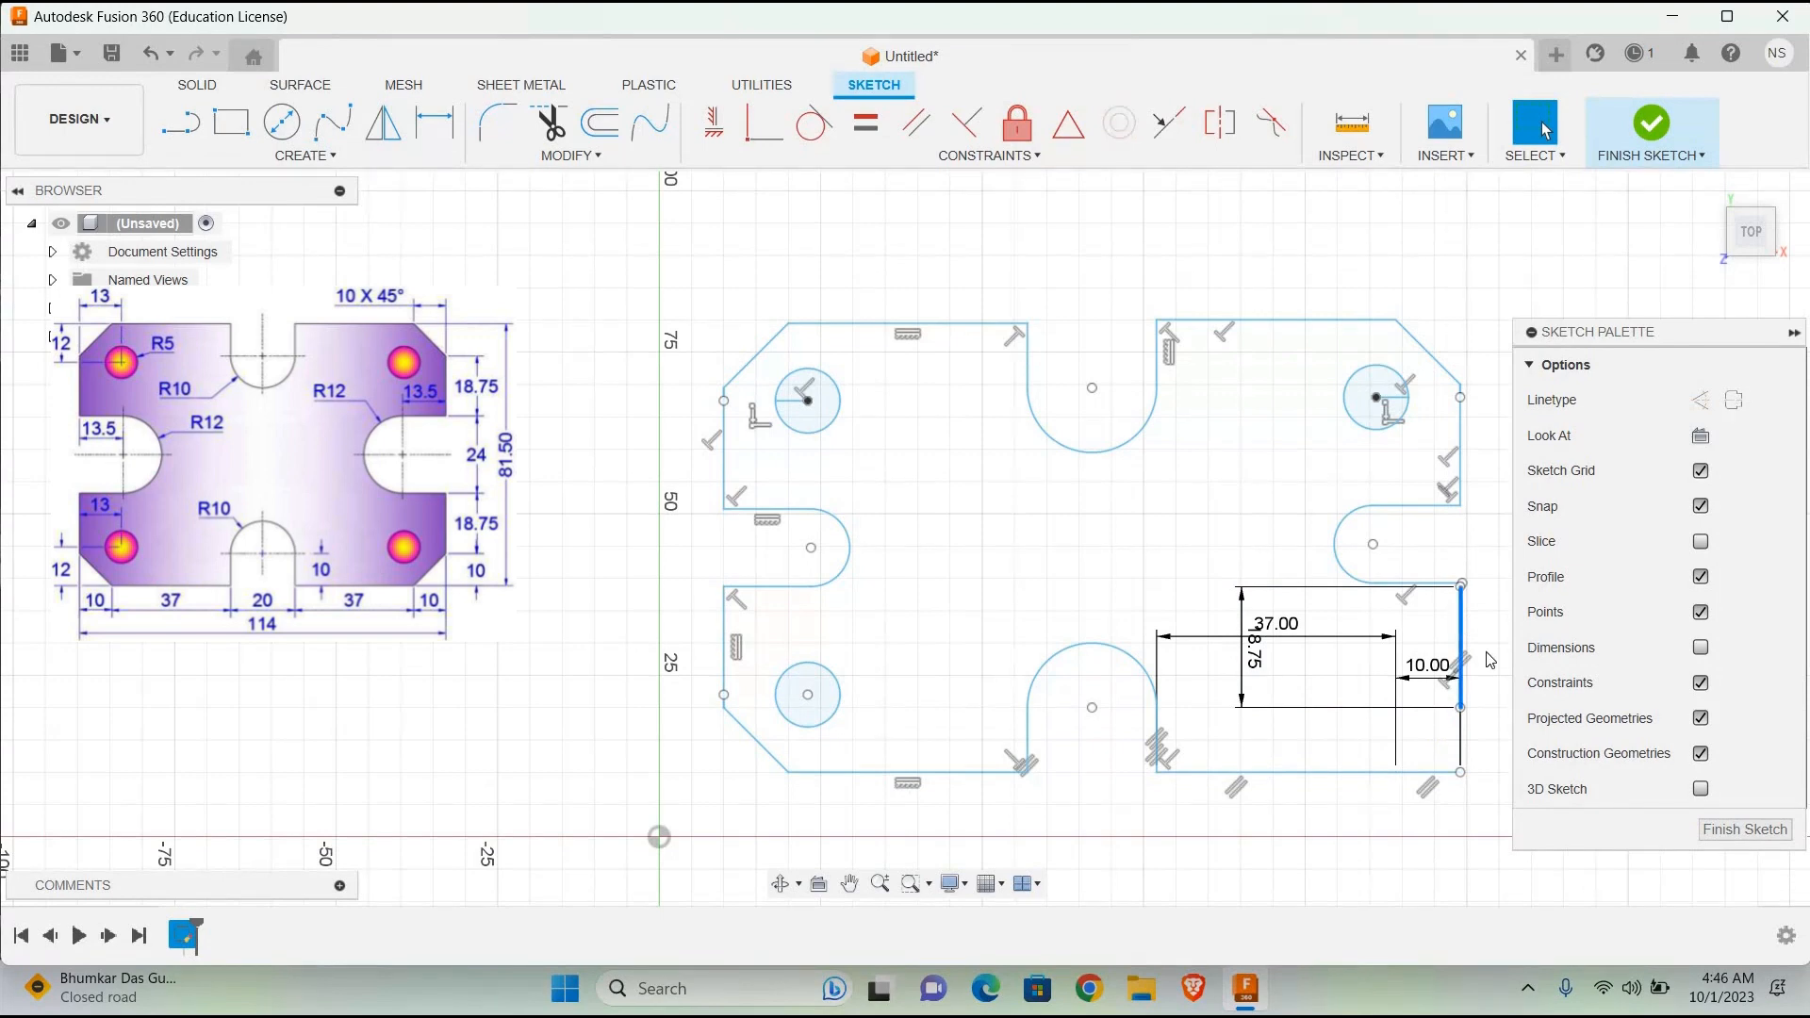
key("Delete")
Step: Draw a 10 mm vertical line upward from the outer end of the horizontal helper line at the lower-right corner
left_click(179, 124)
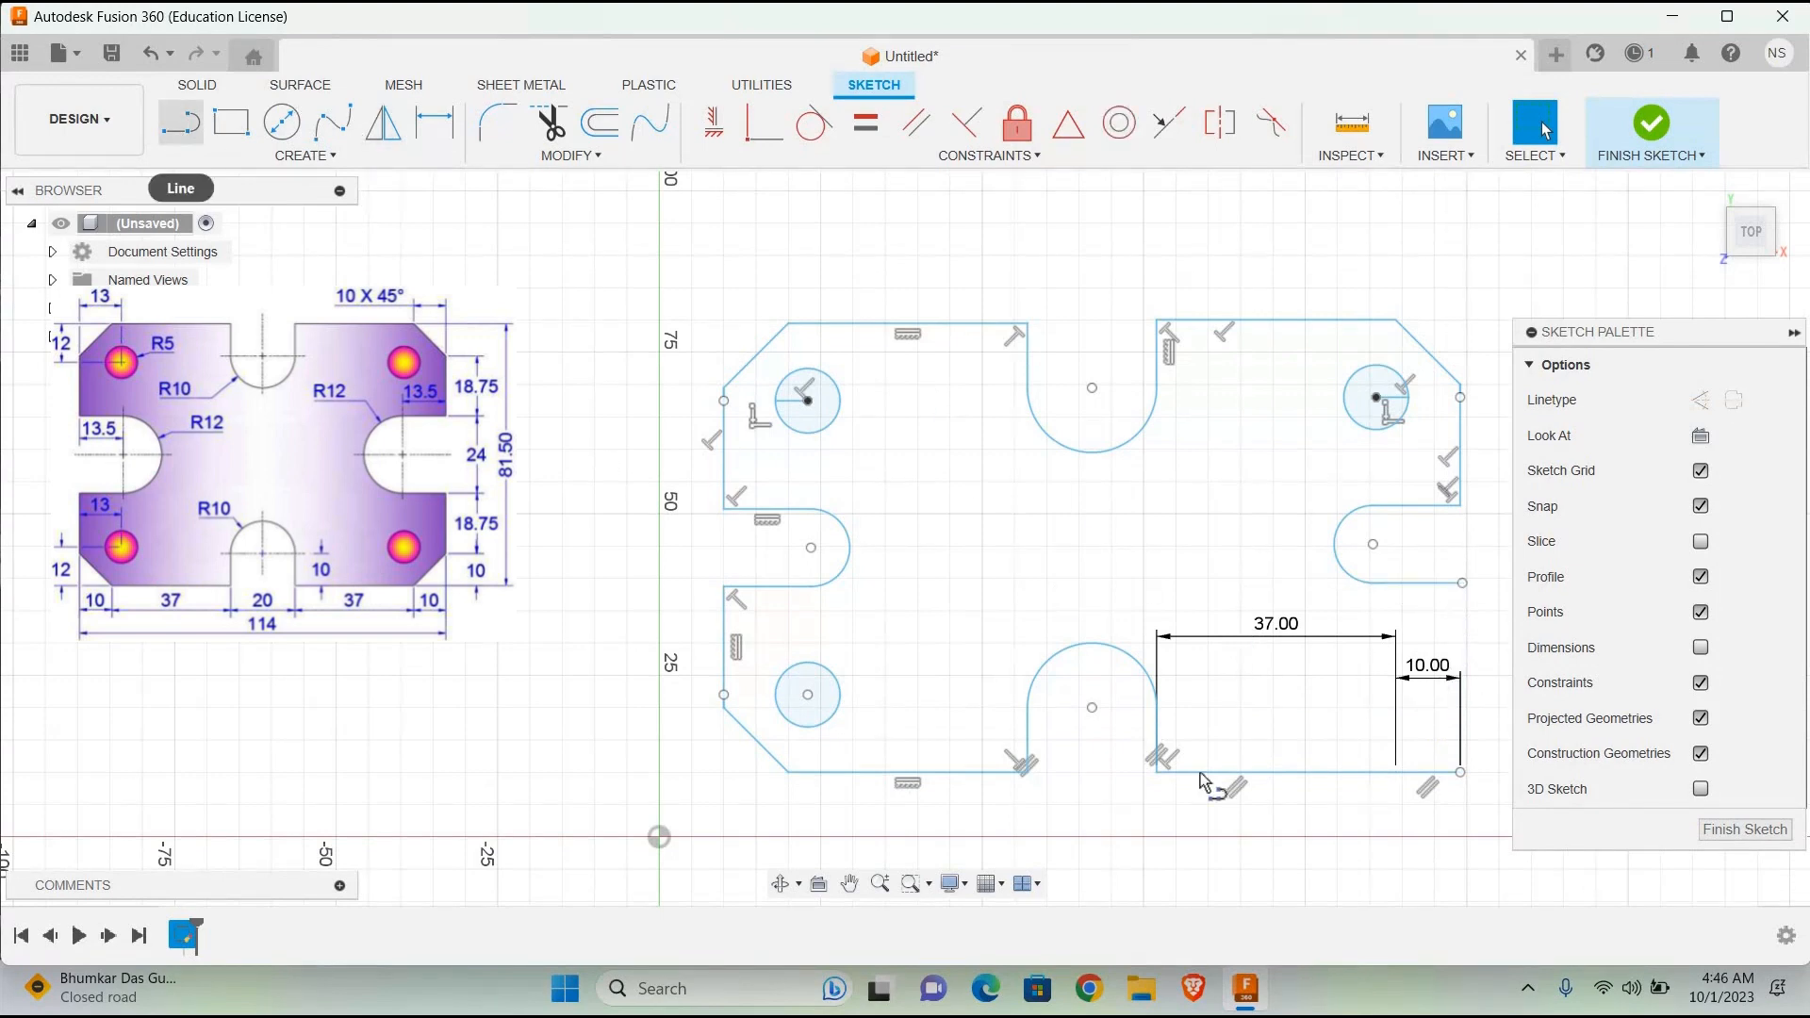
left_click(1460, 771)
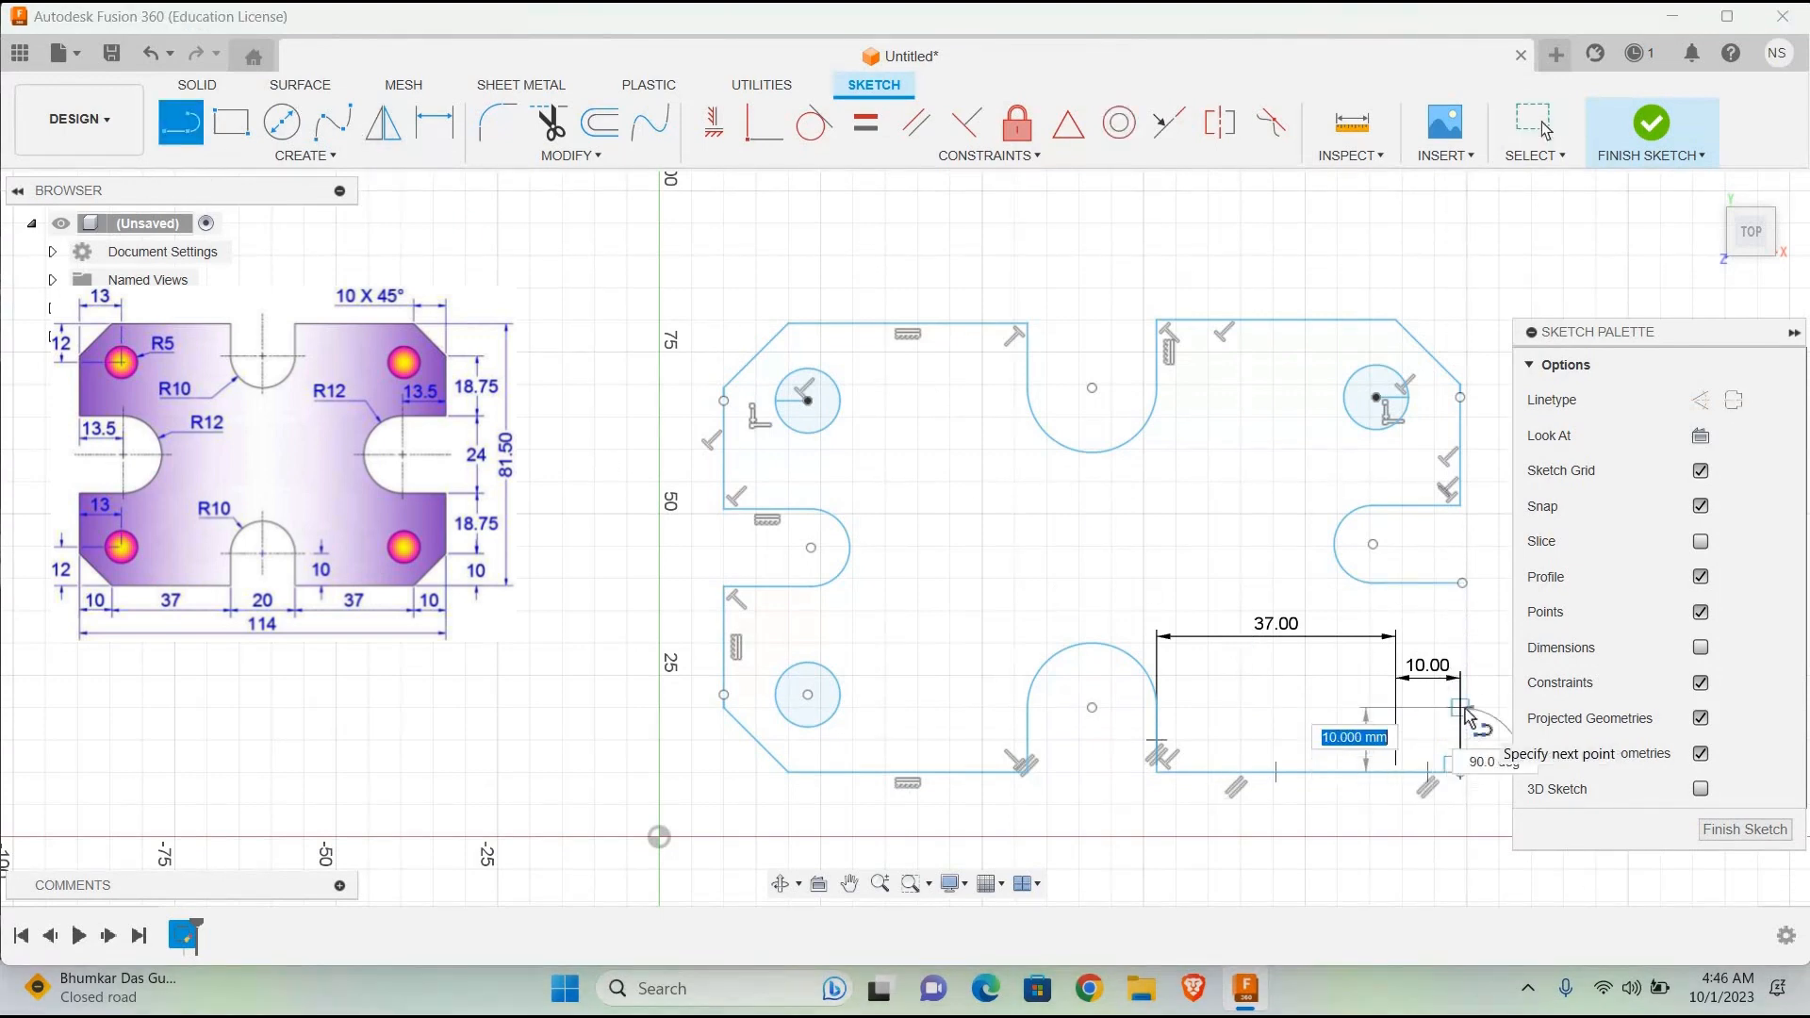
key("Return")
key("Escape")
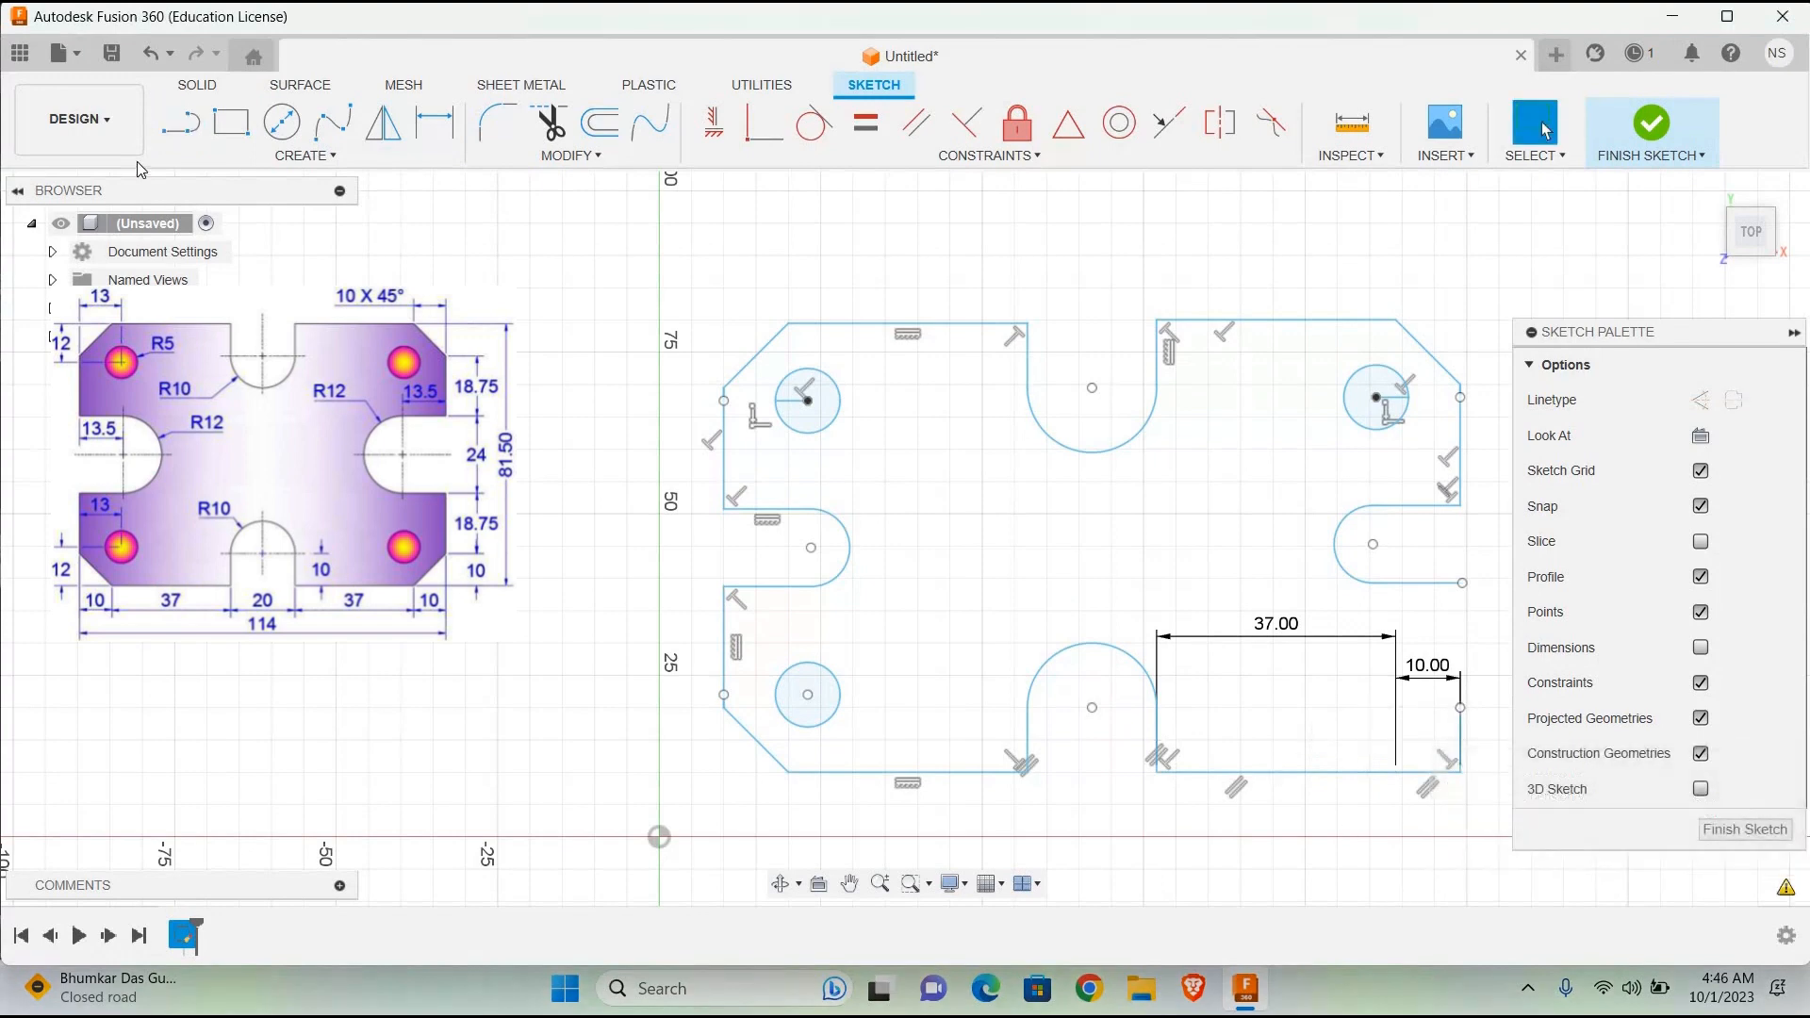
Step: Redraw the lower-right chamfer from the bottom edge to the vertical helper line's upper end, and trim away that vertical line
key("l")
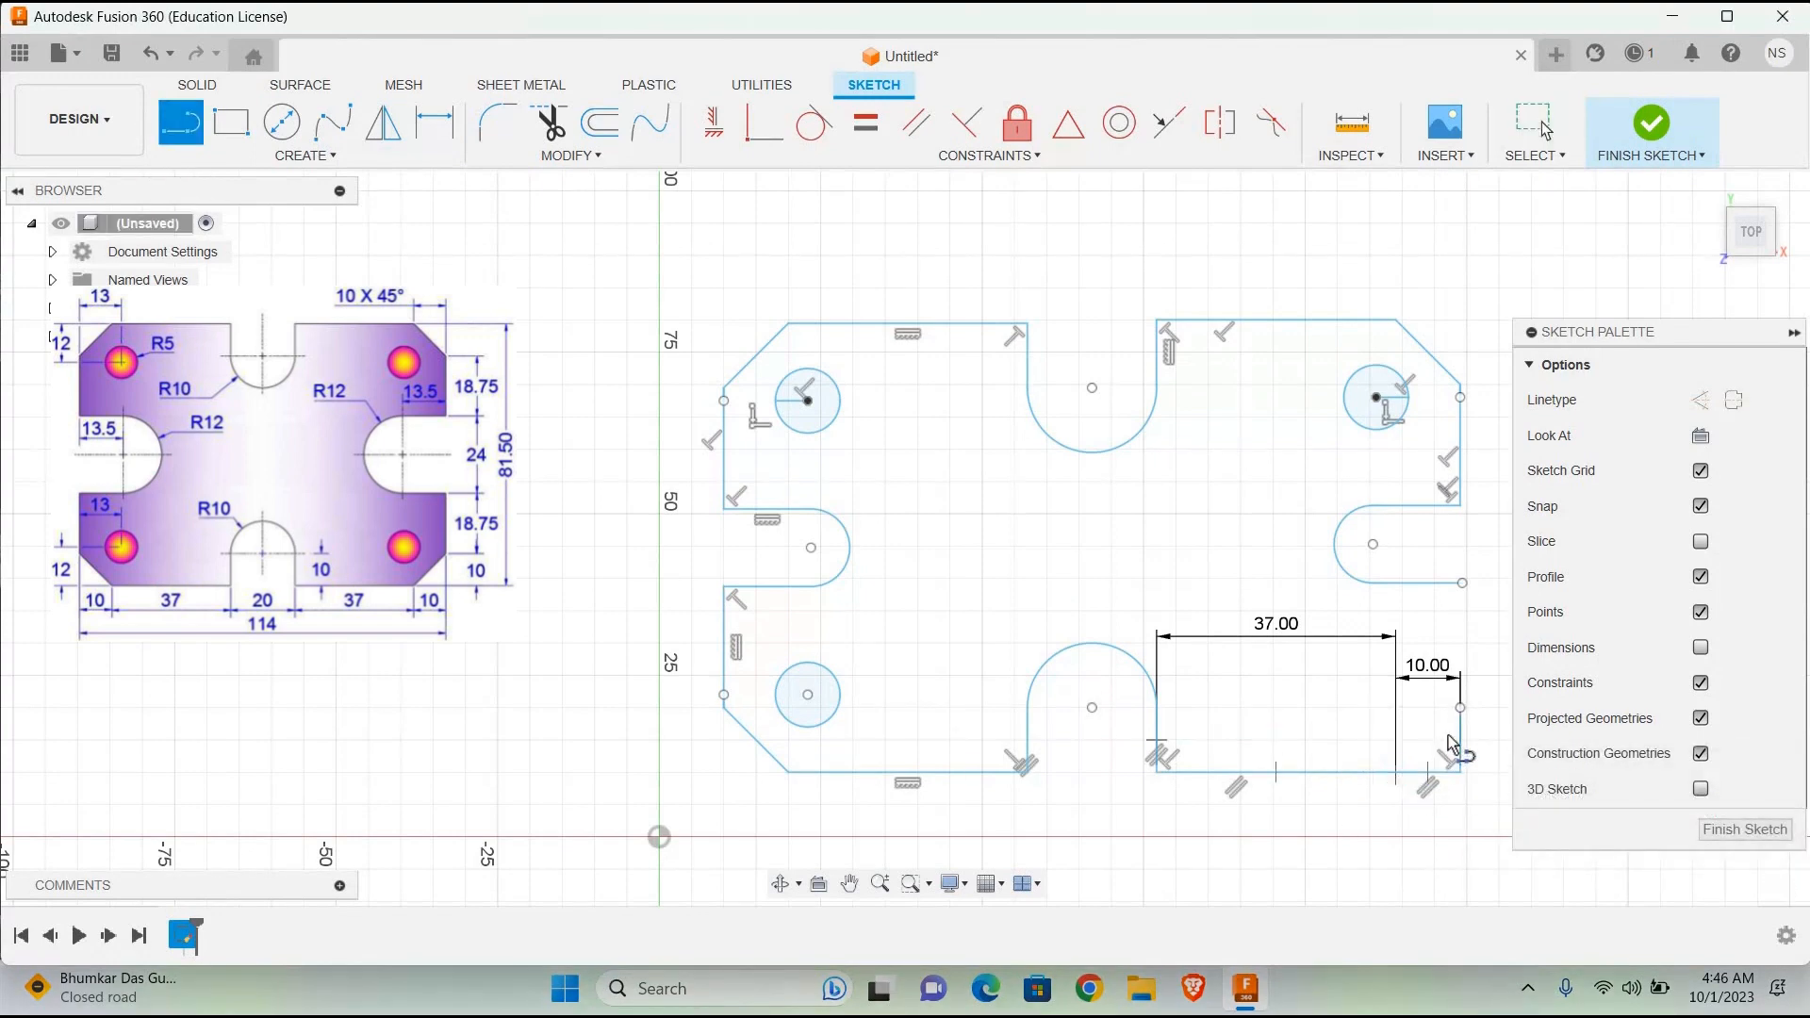
left_click(1396, 773)
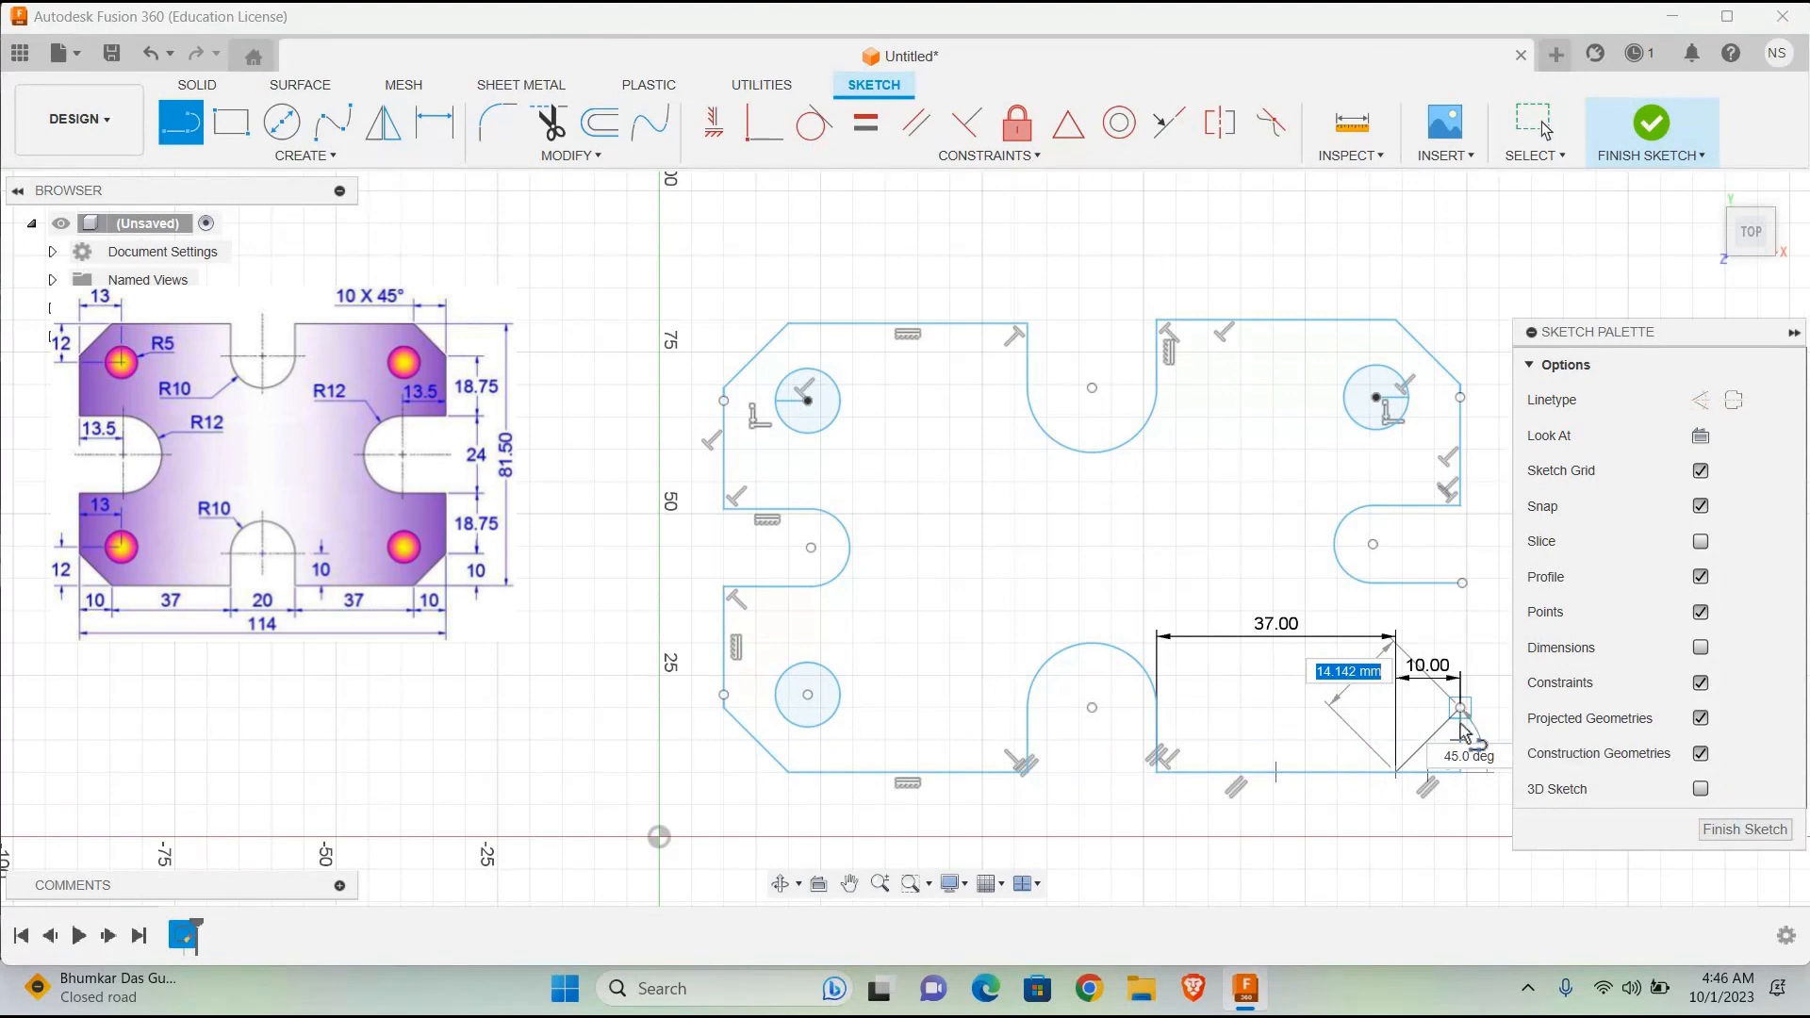
left_click(1460, 708)
left_click(551, 130)
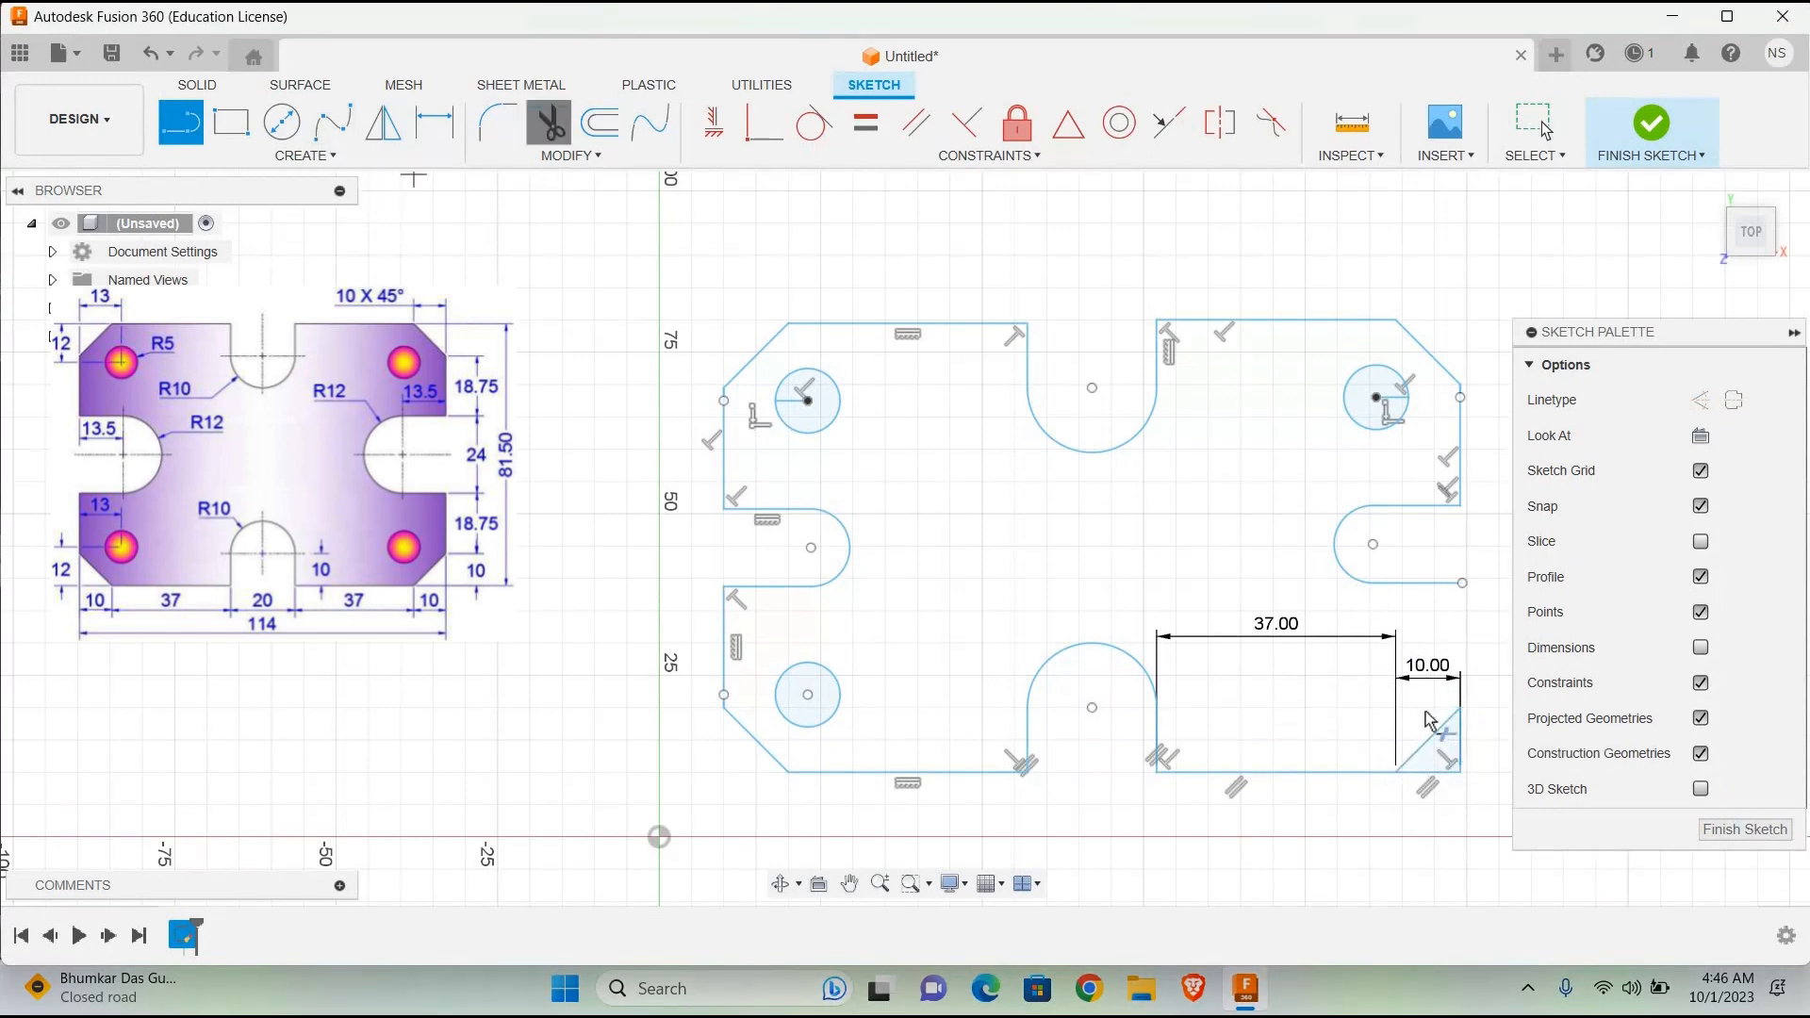
left_click(1460, 744)
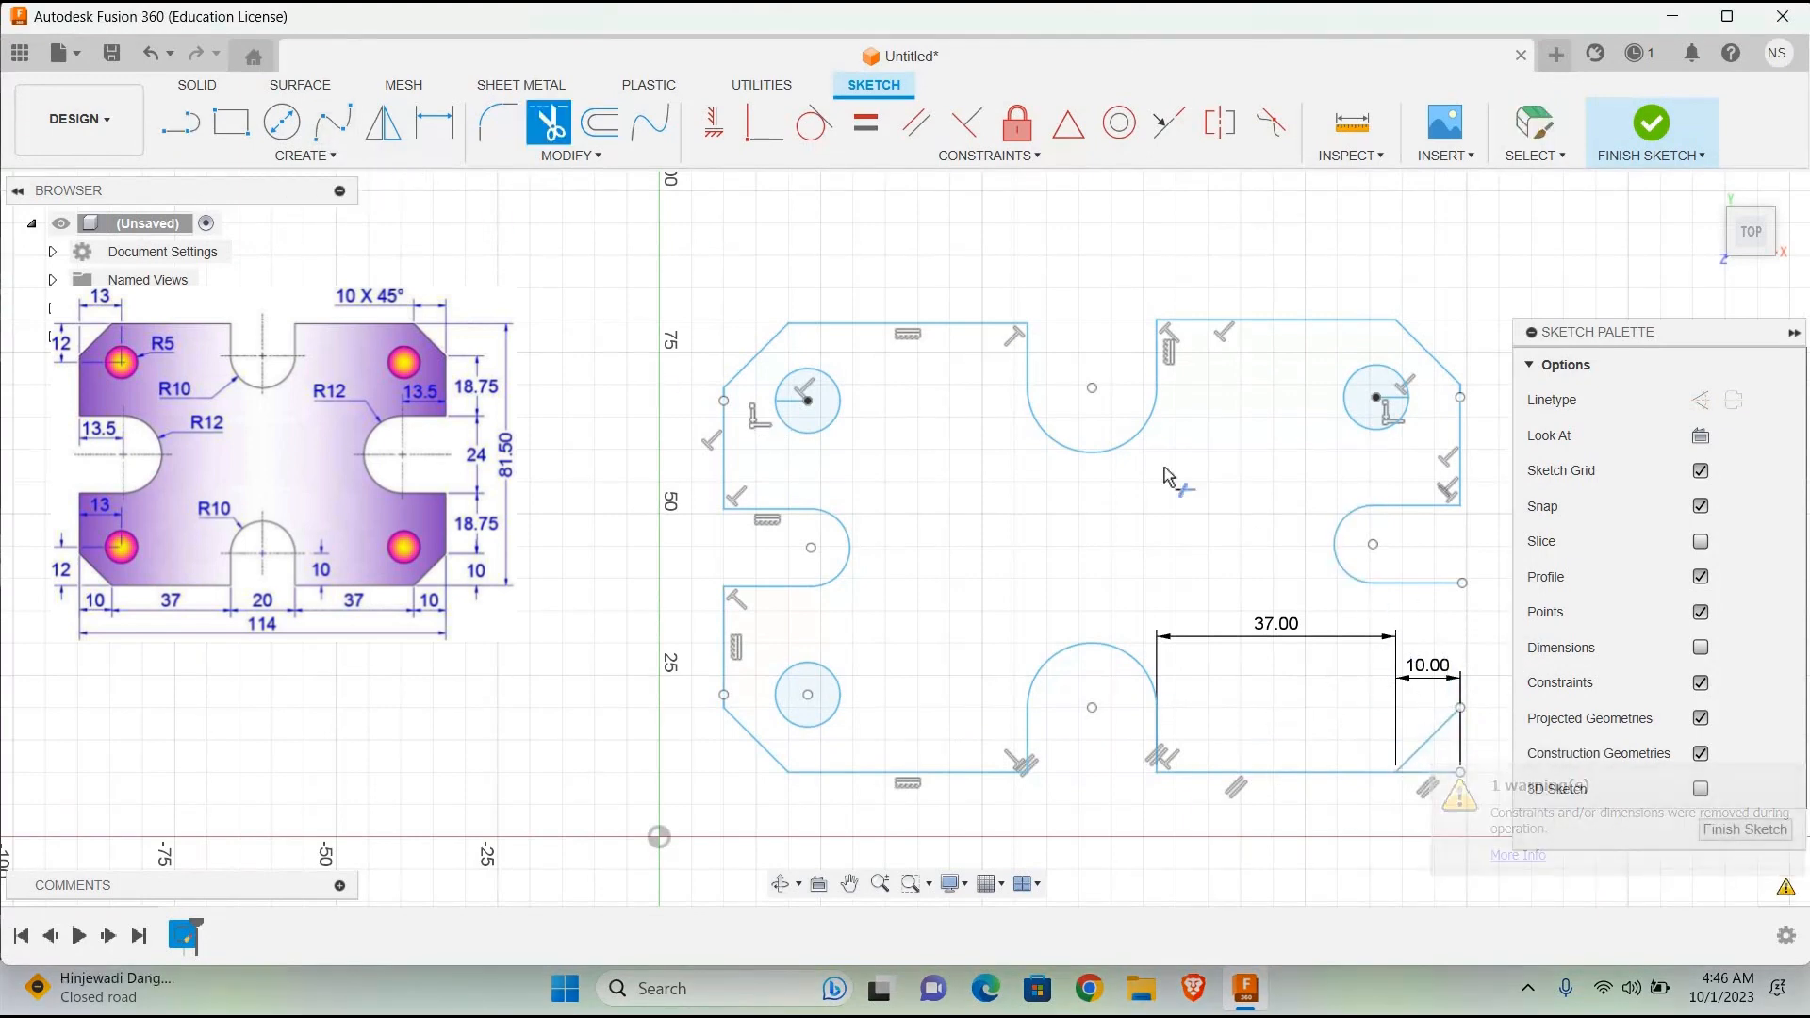
Step: Try to draw a line from the upper end of the lower-right chamfer
left_click(181, 123)
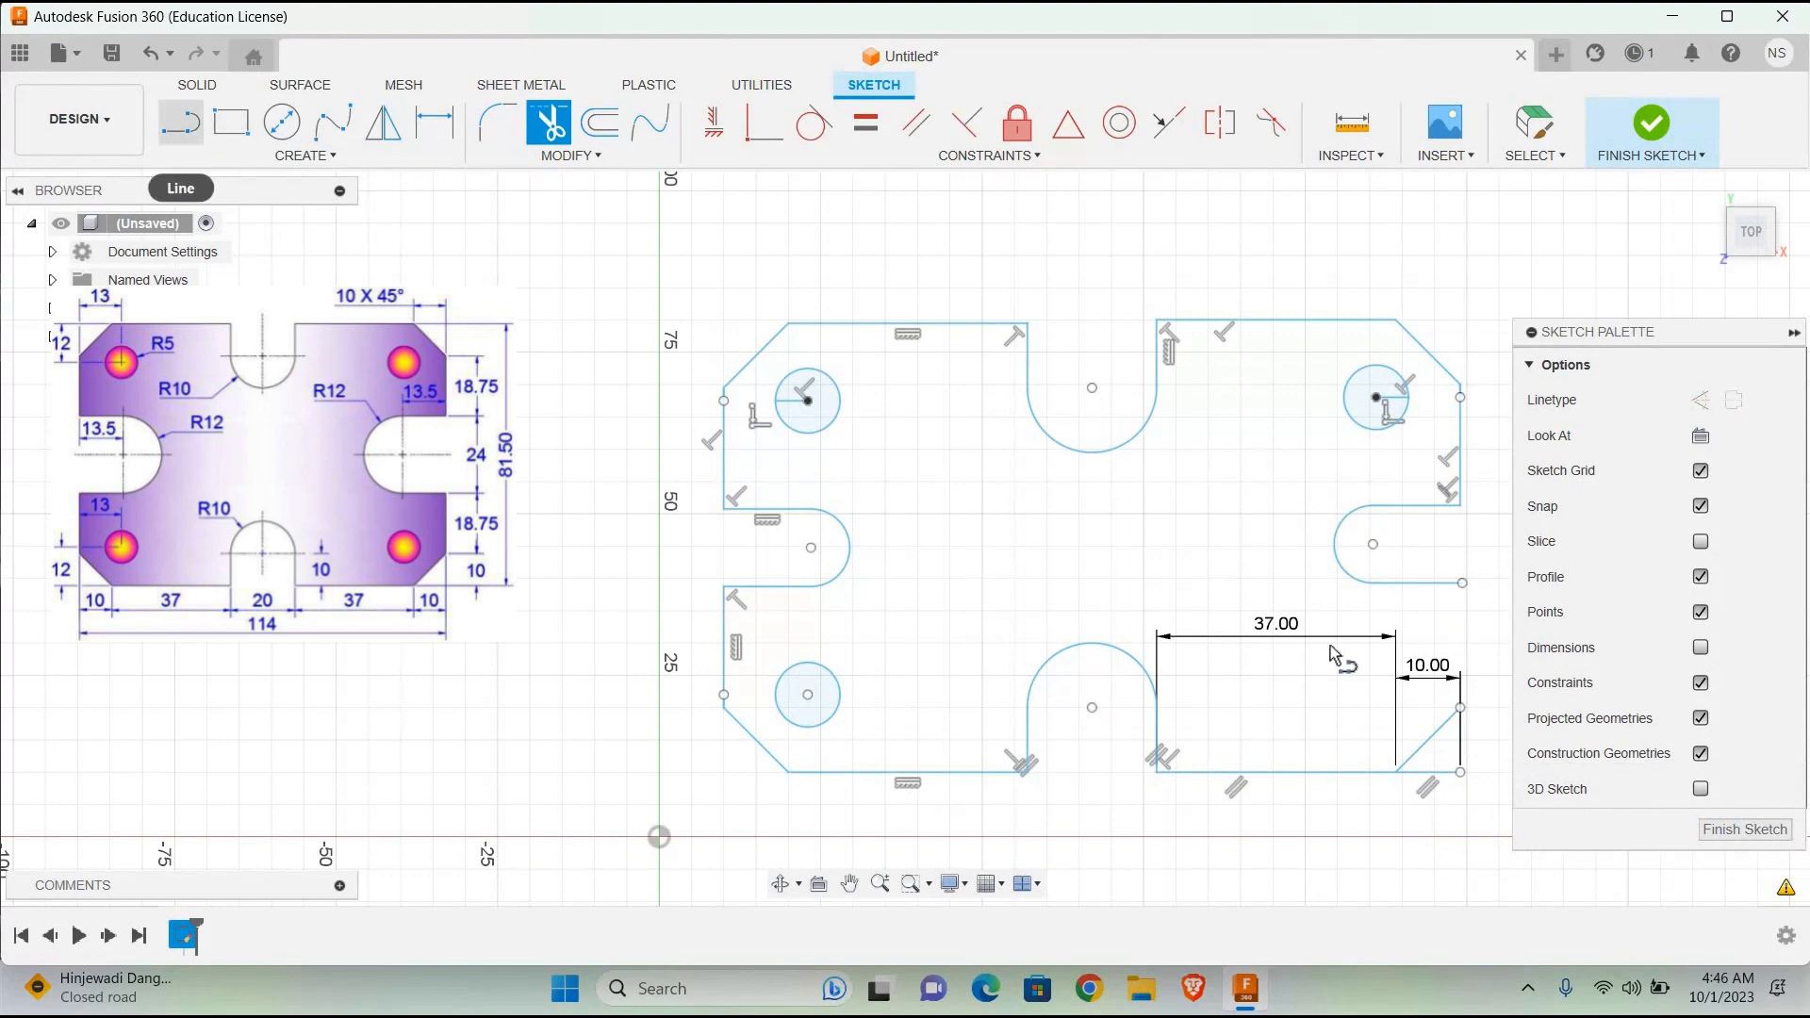
left_click(1459, 709)
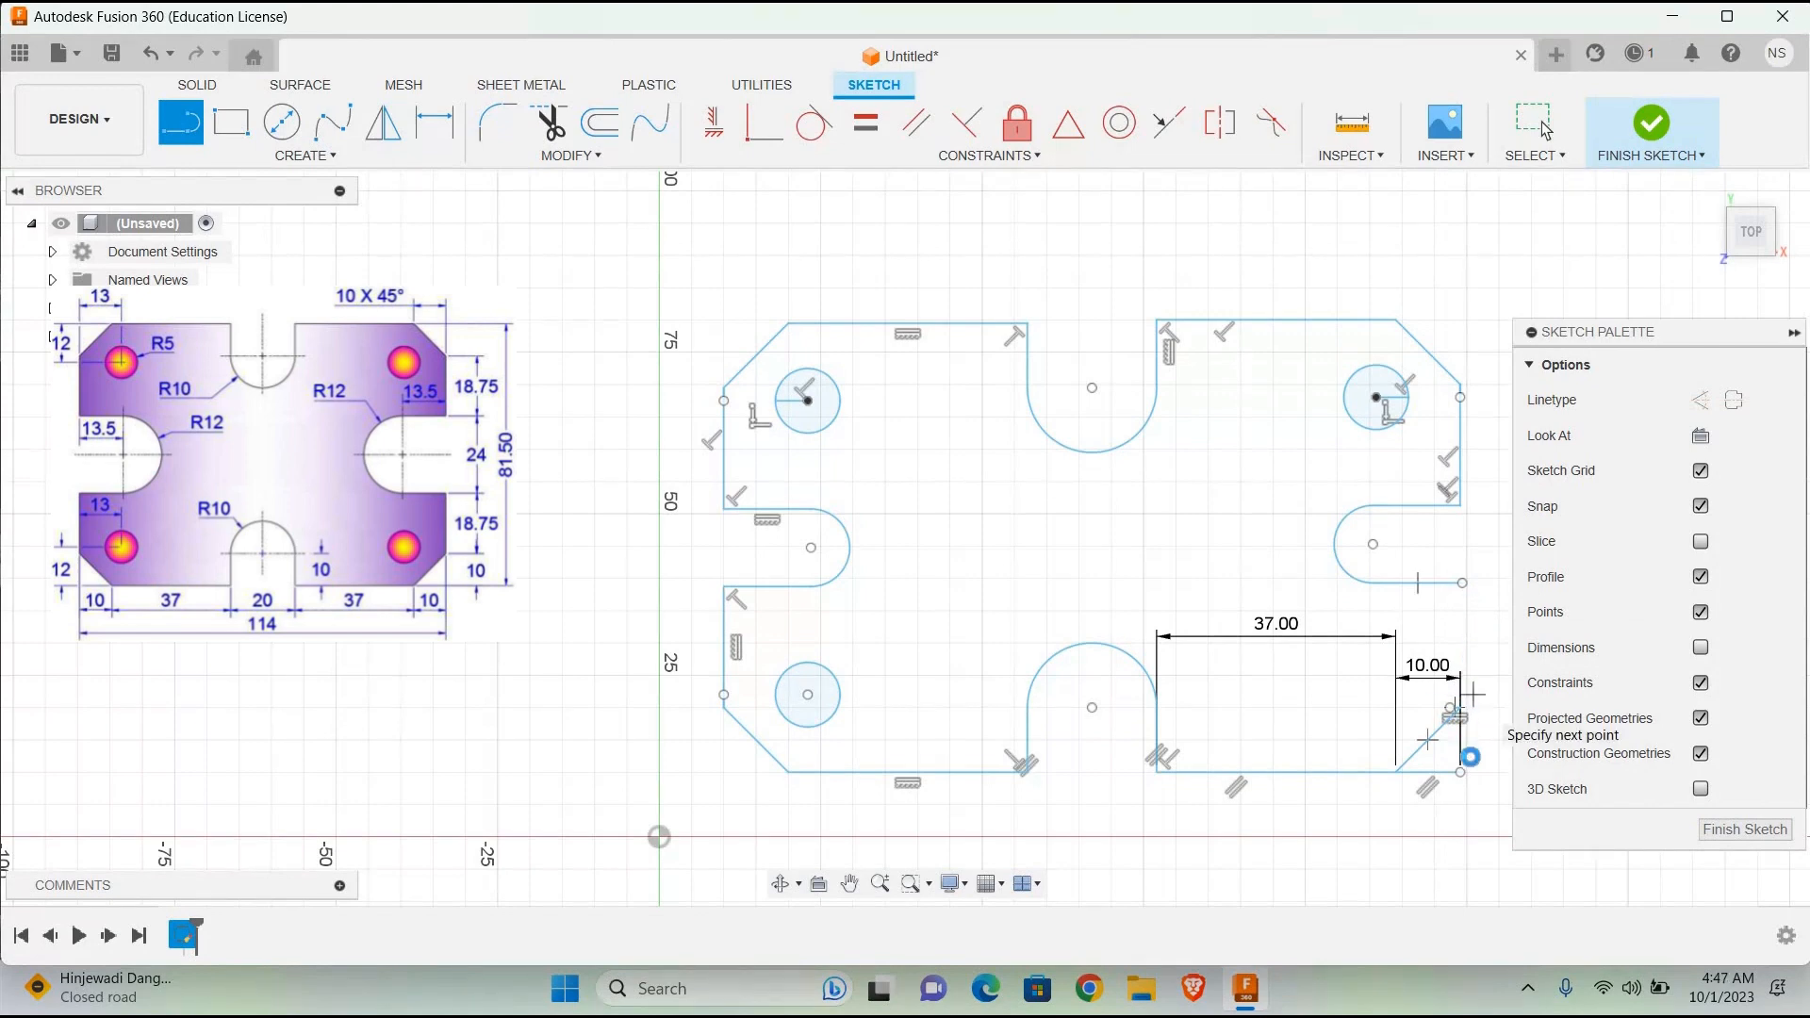
key("Escape")
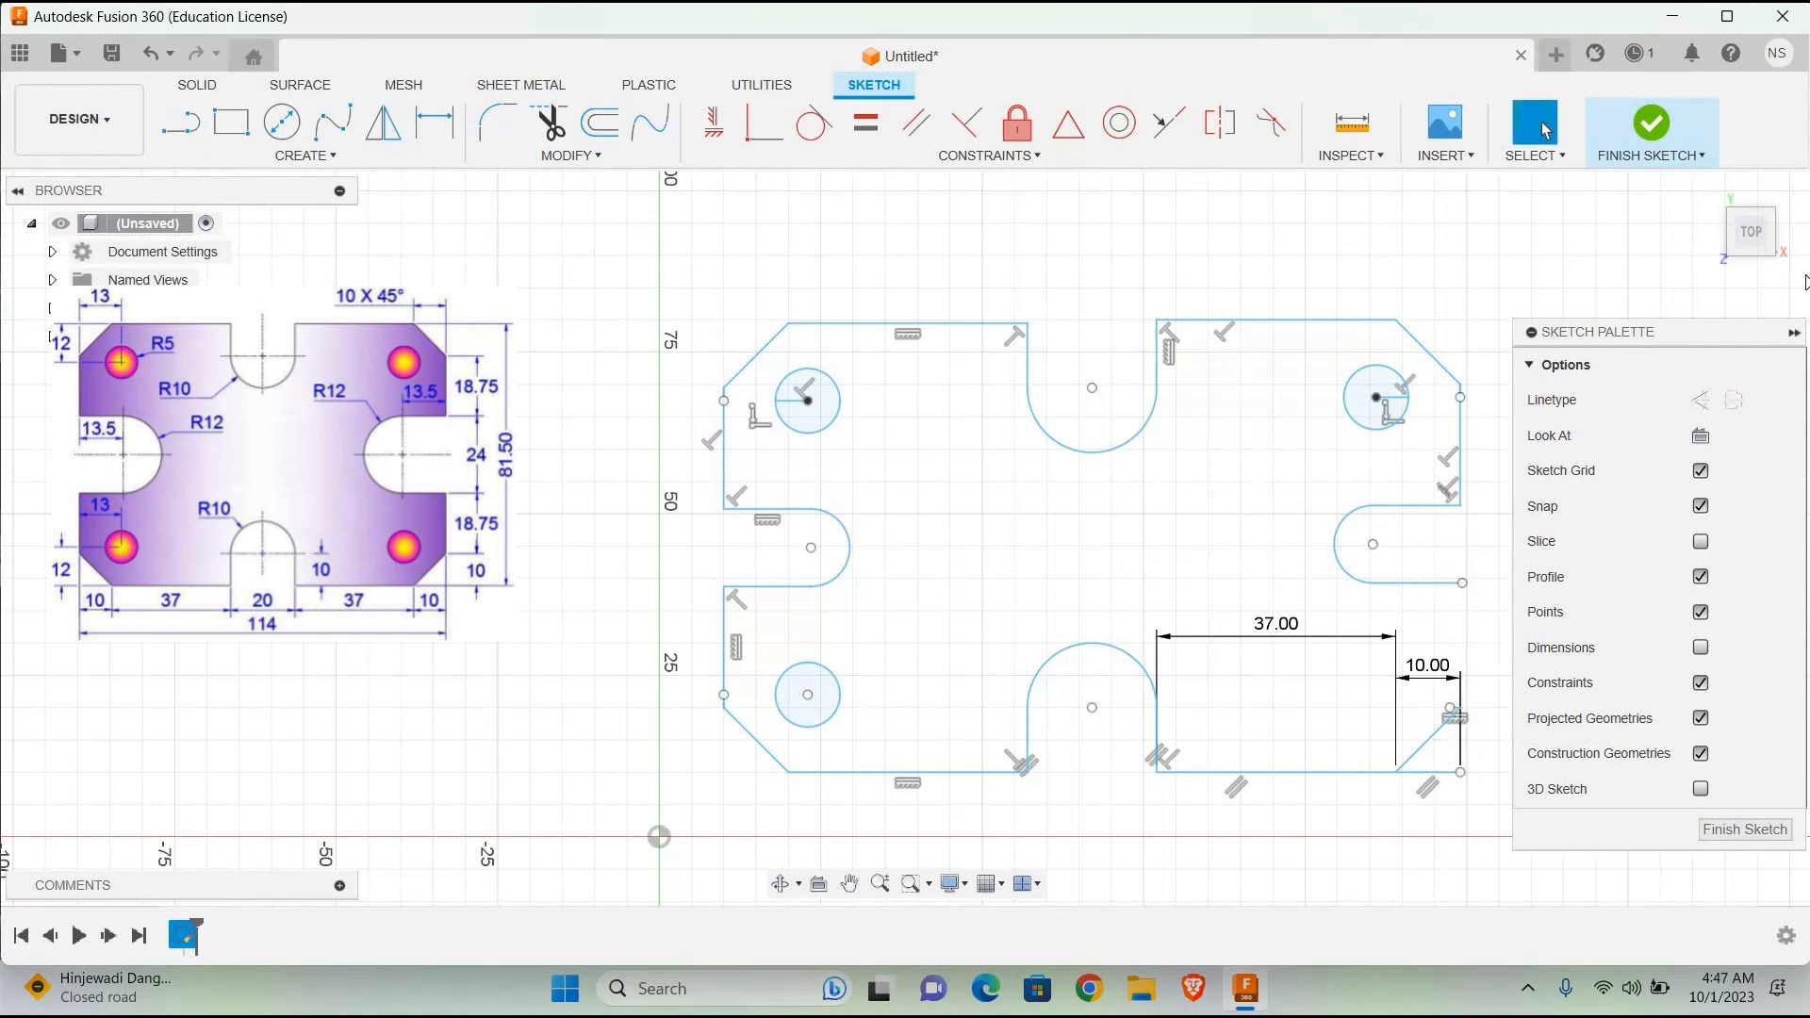
Step: Collapse the sketch palette and display all sketch dimensions to check them, then hide the dimensions again
left_click(1794, 333)
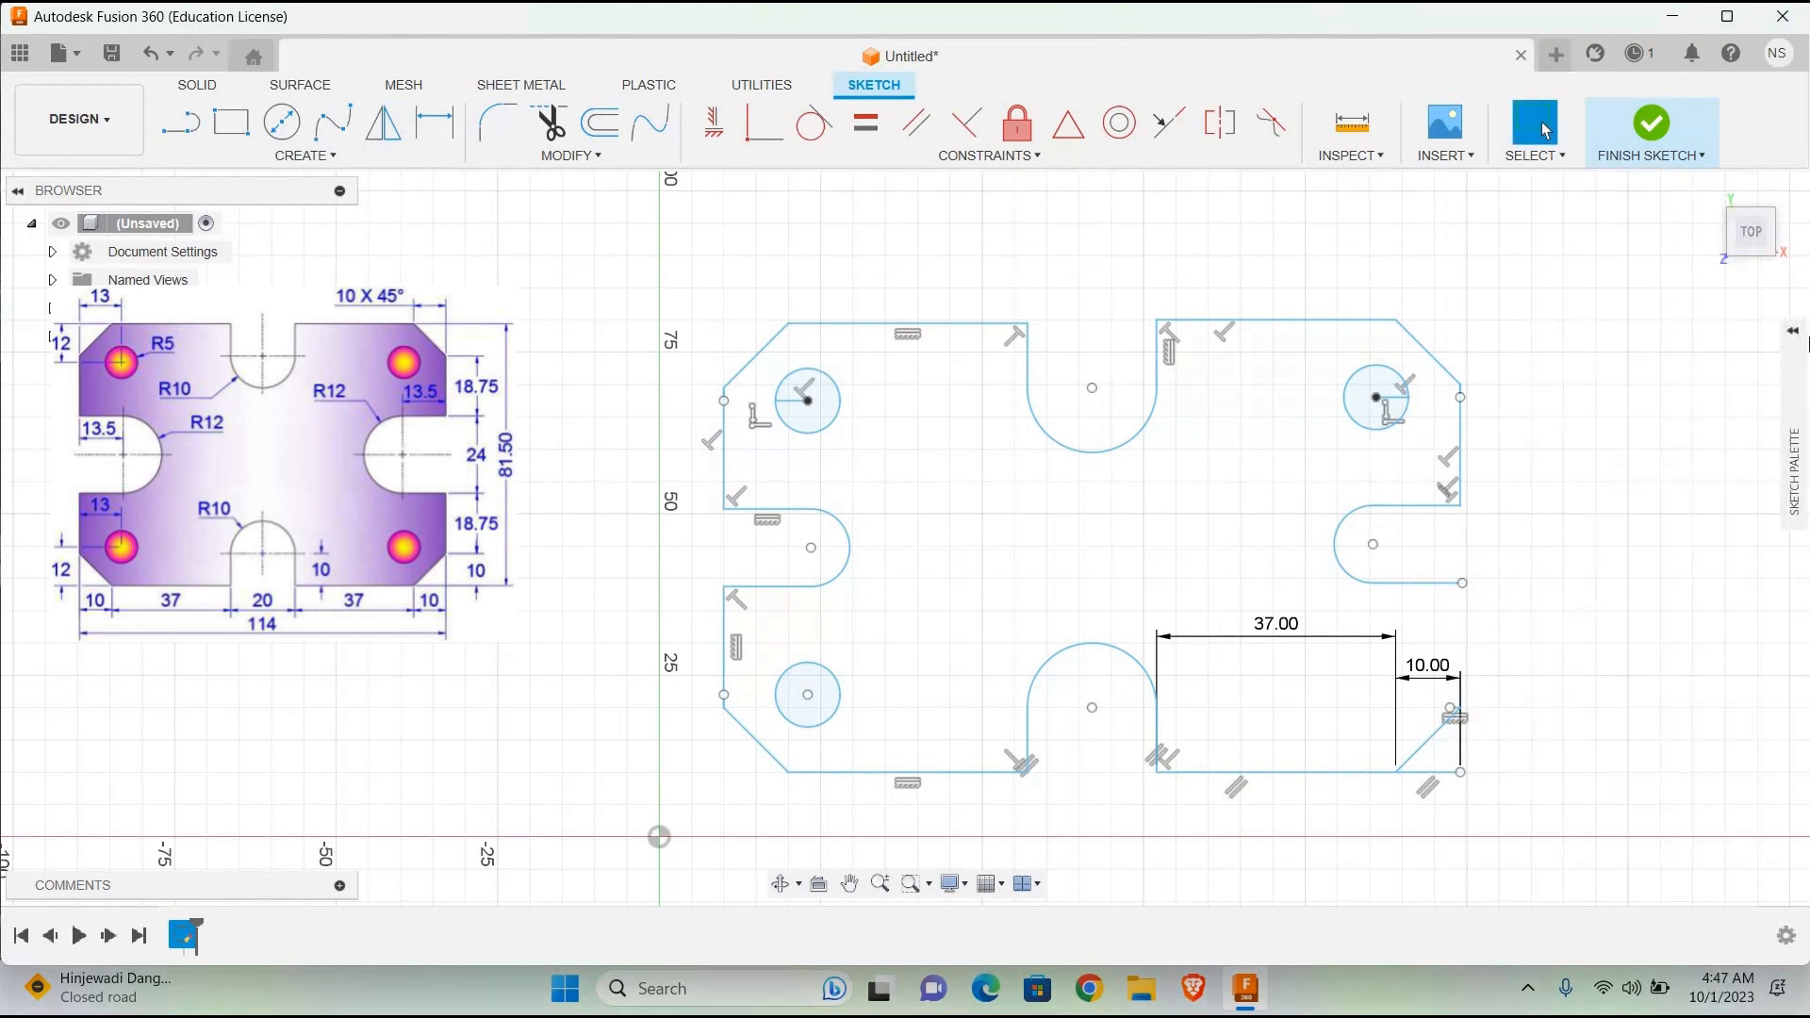
left_click(1794, 333)
left_click(1675, 659)
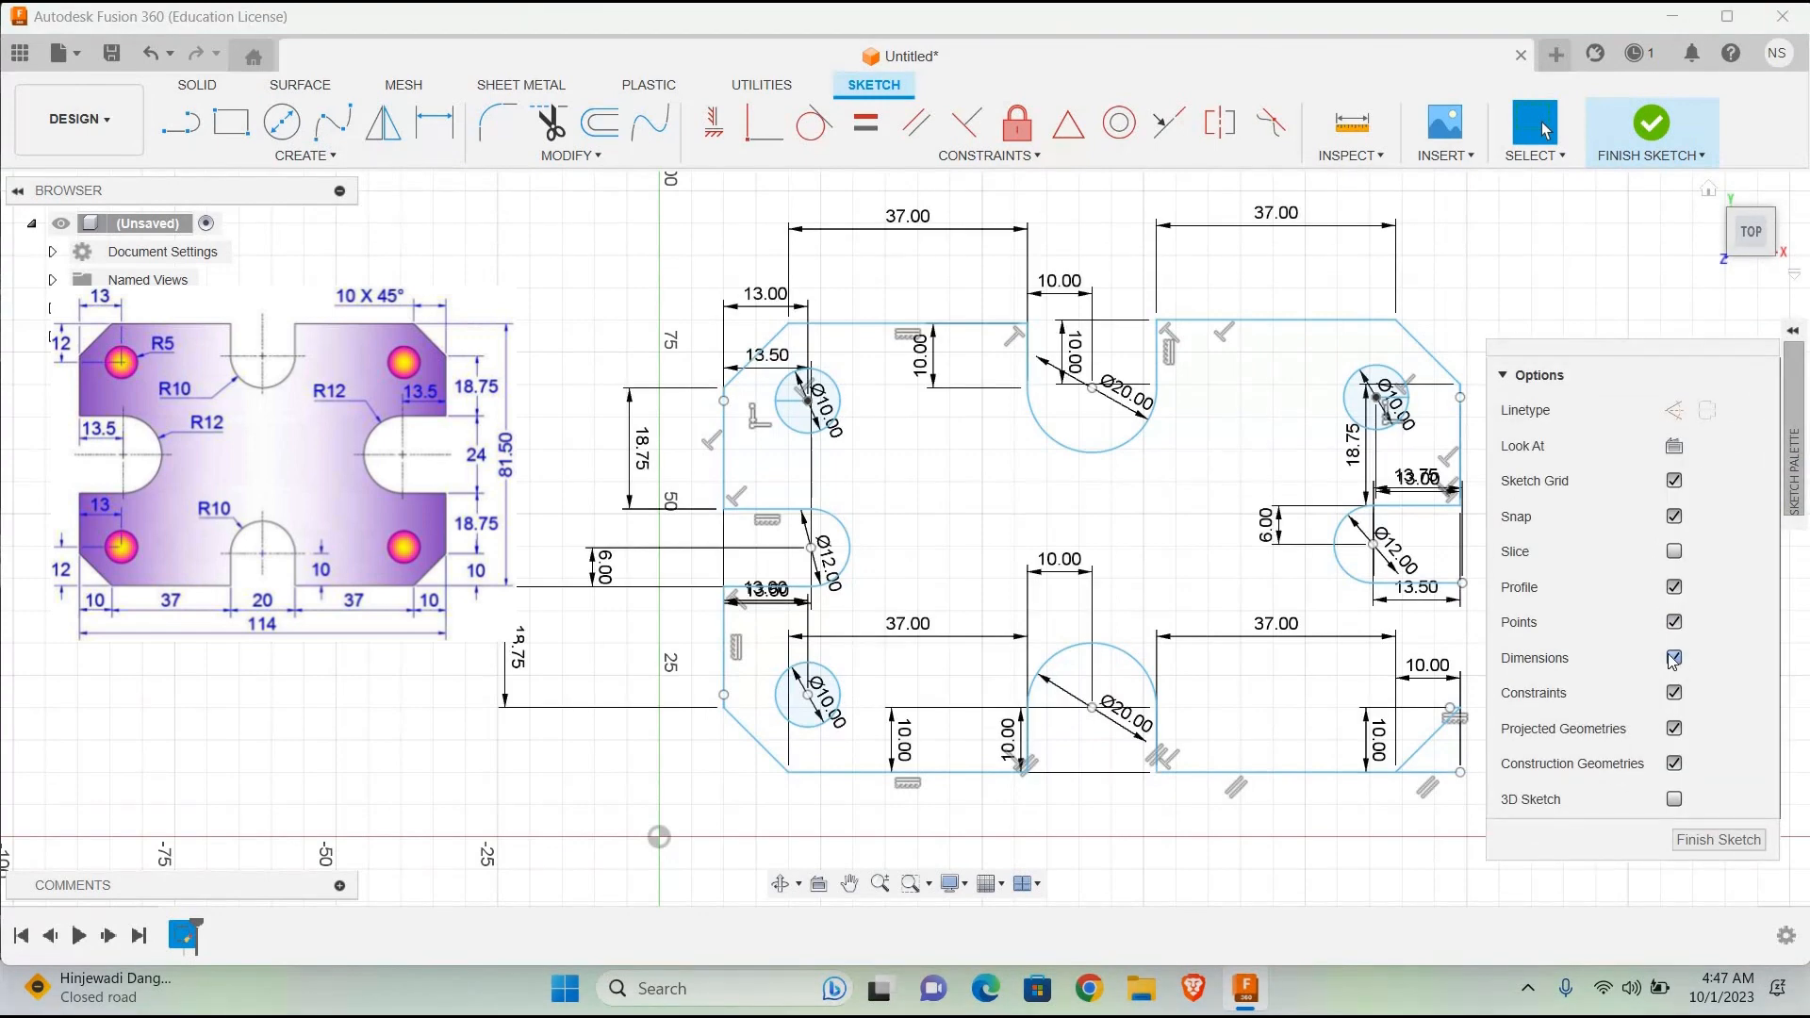
left_click(1675, 659)
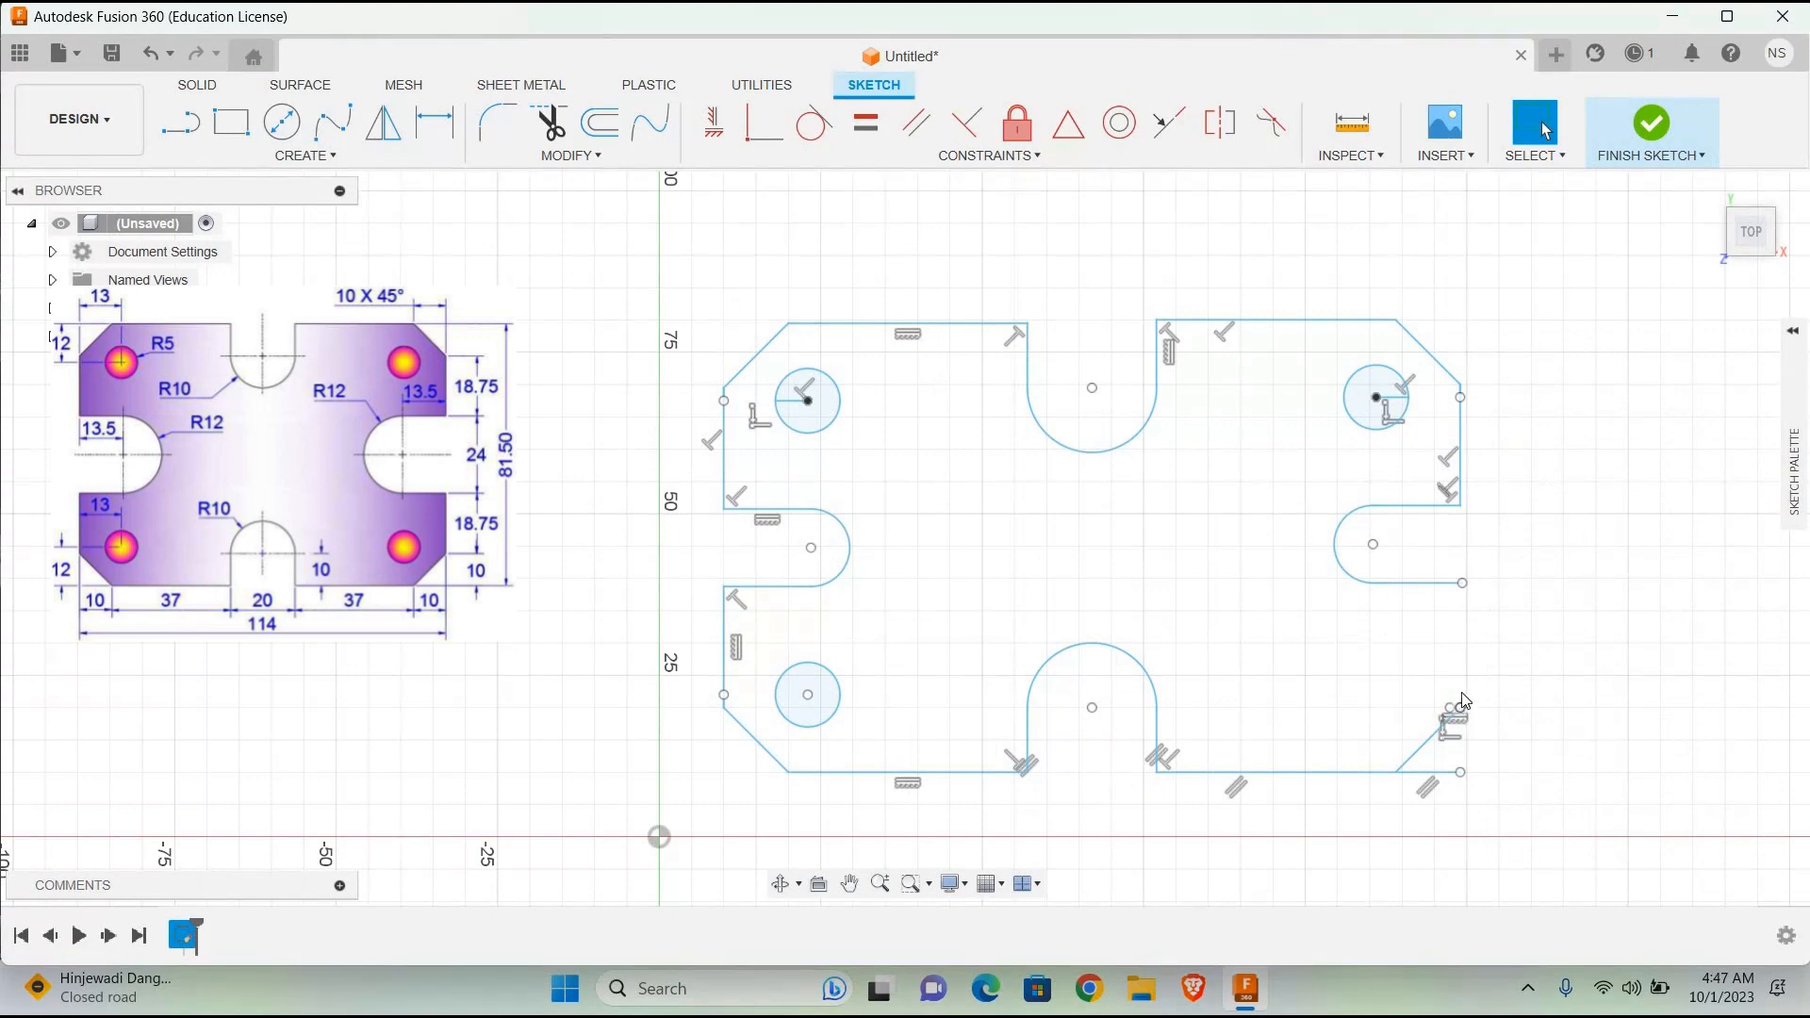
Step: Inspect the upper end point of the lower-right chamfer and the lower outer end point of the right slot
key("d")
left_click(1460, 707)
left_click(1449, 706)
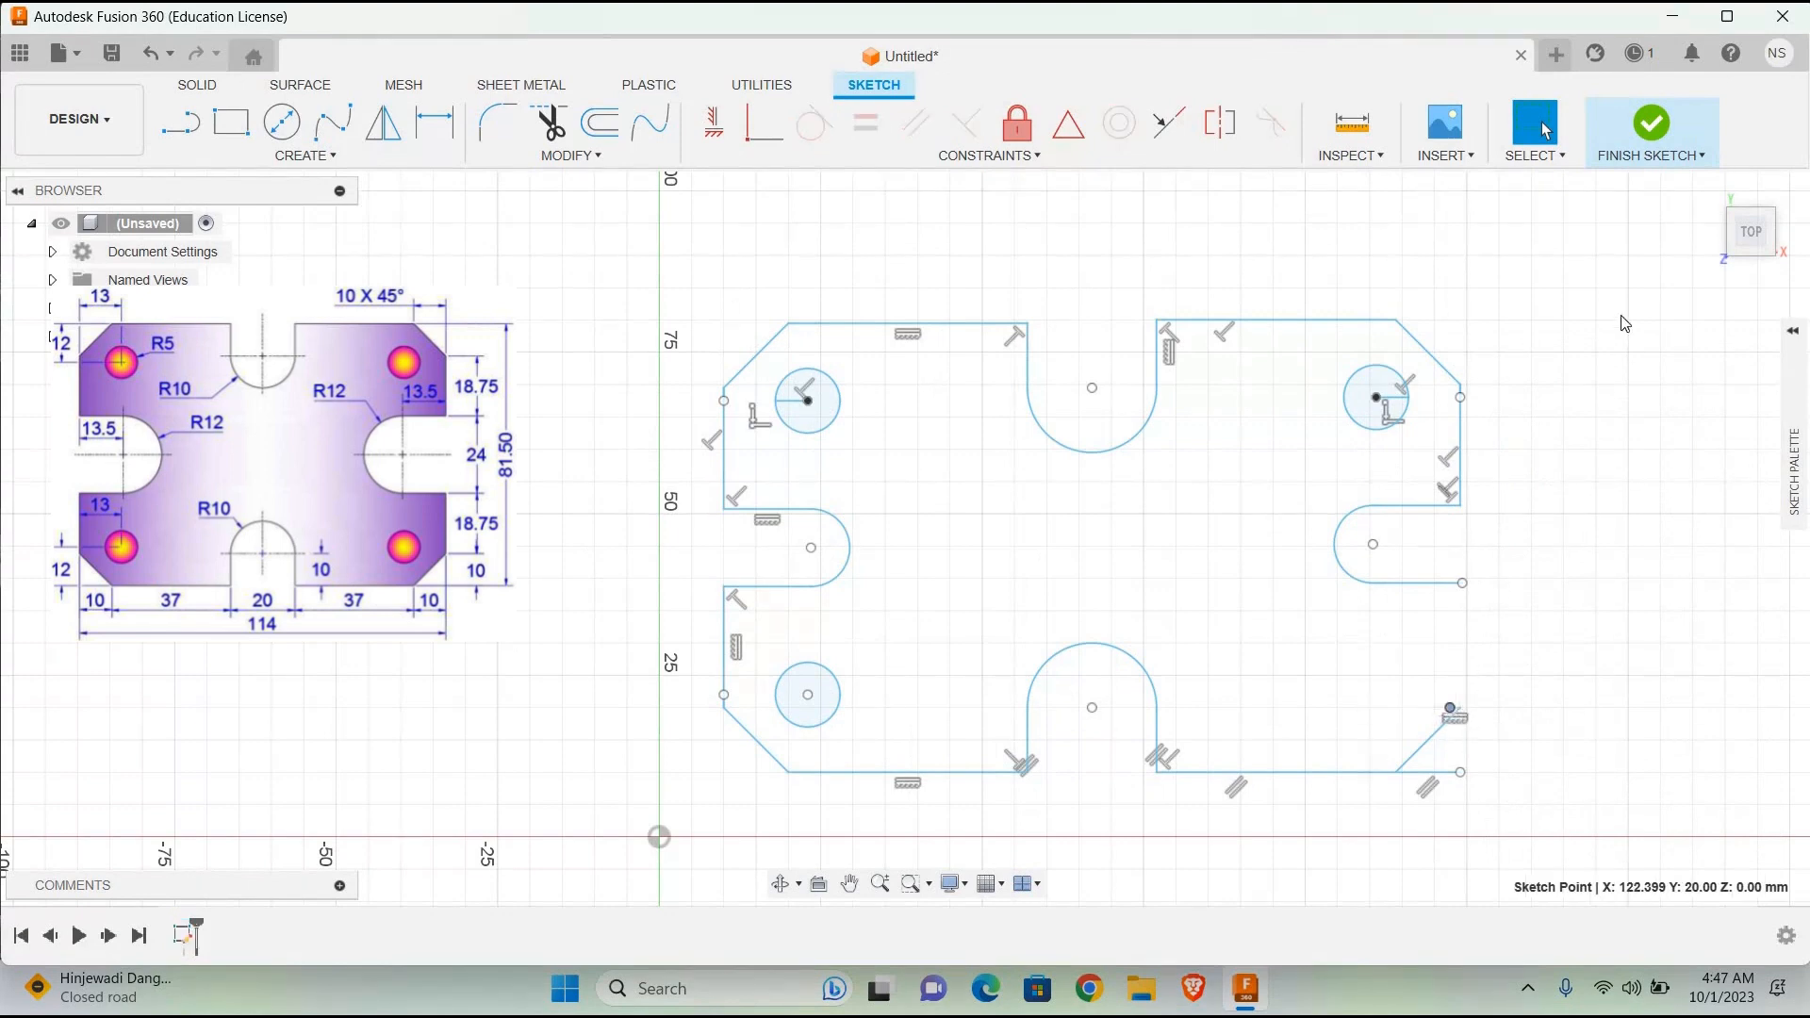
left_click(1461, 582)
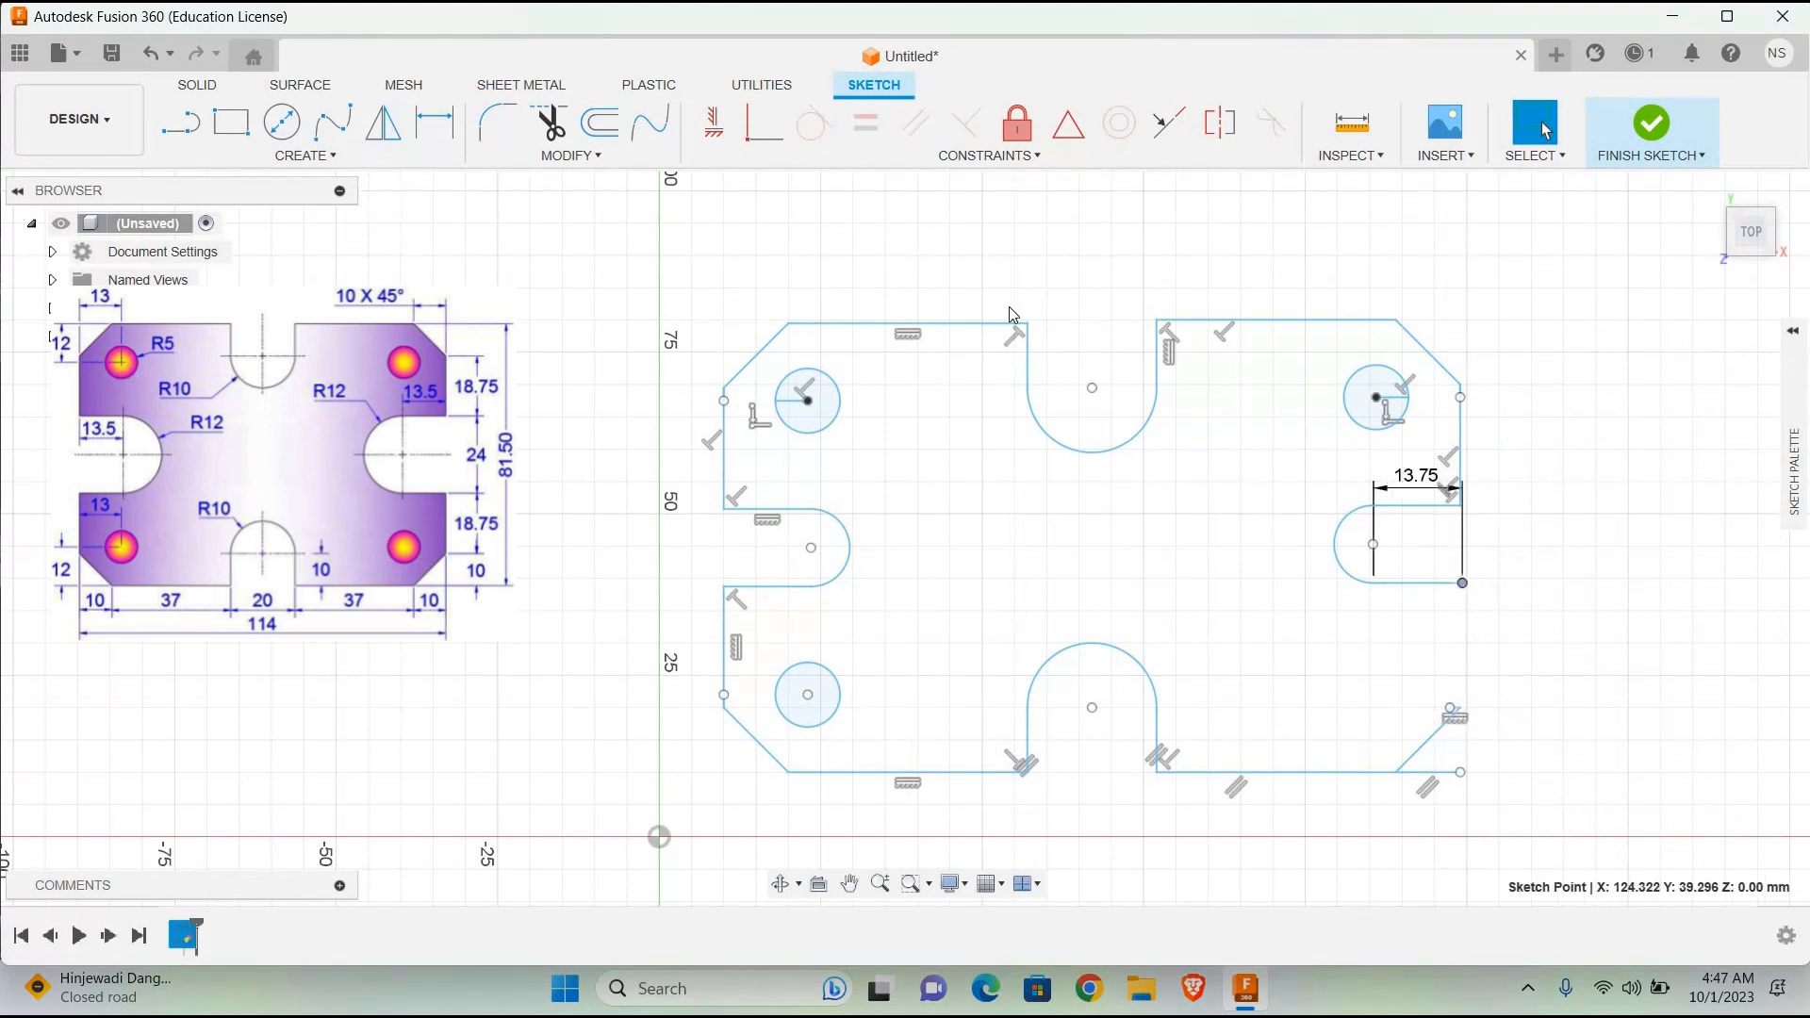
Step: Draw an 18.75 mm line downward from the lower outer end of the right slot to form the plate's lower-right edge
key("l")
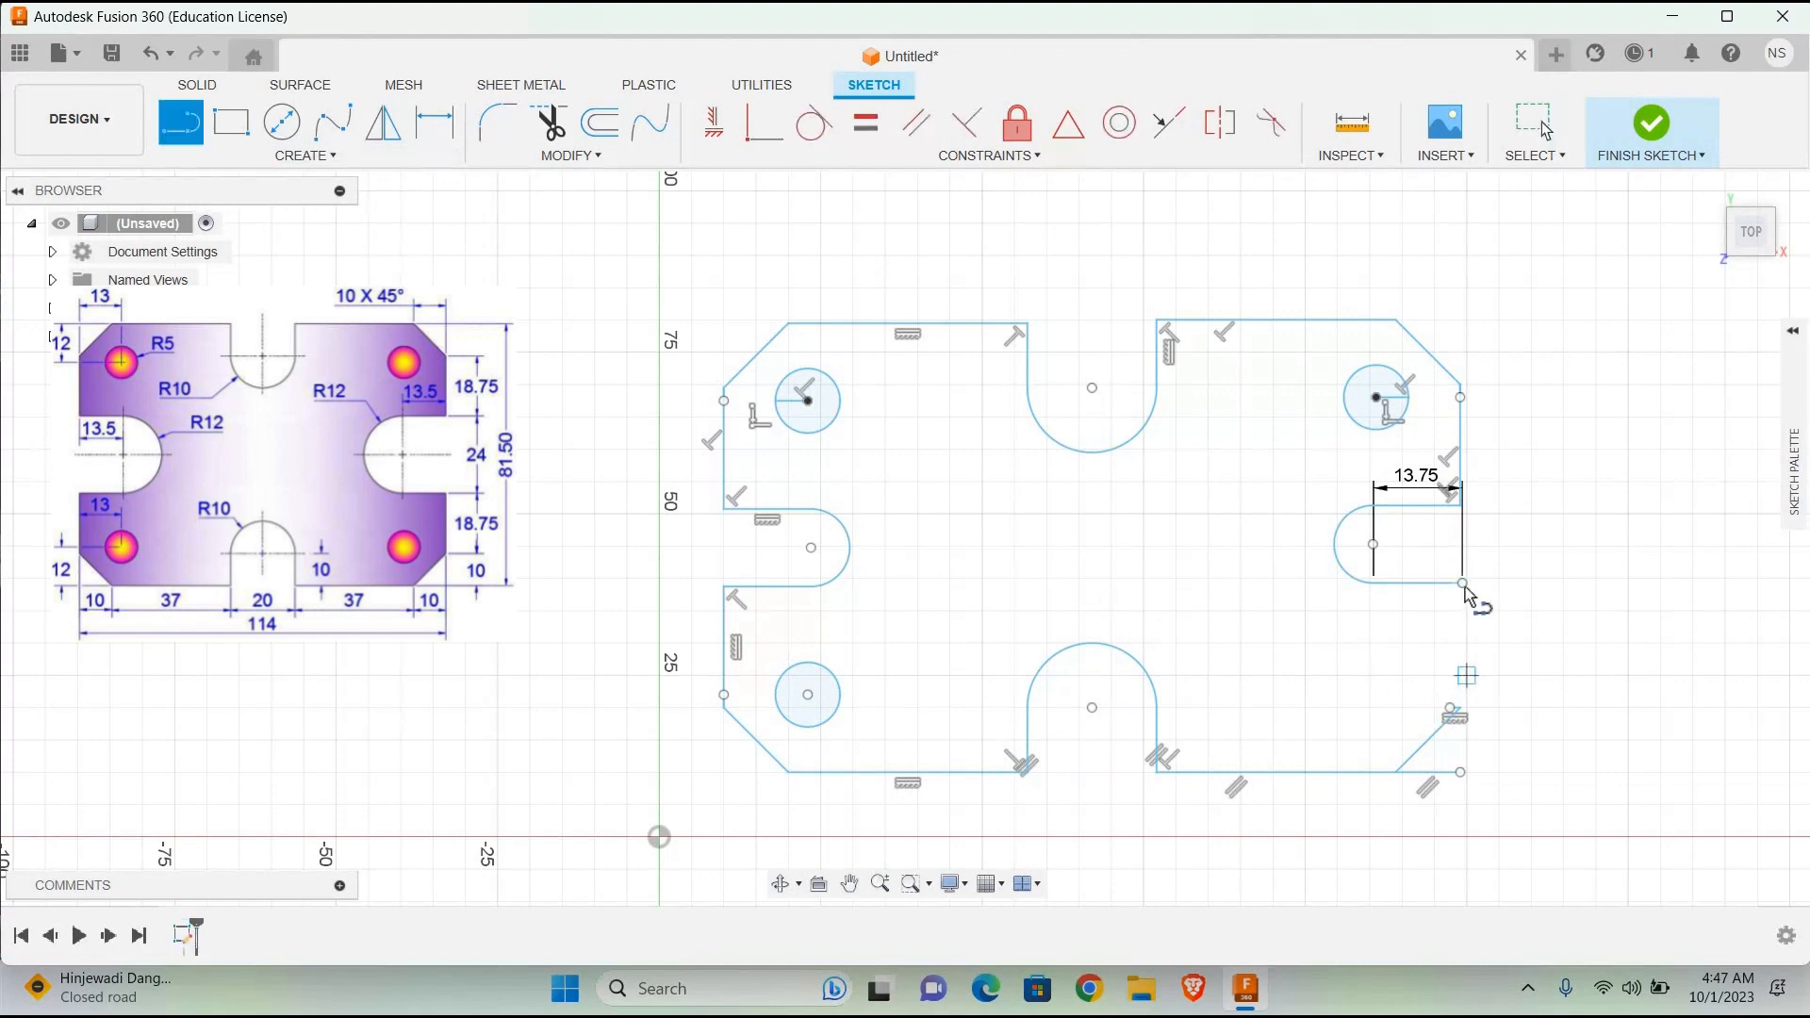
left_click(1463, 583)
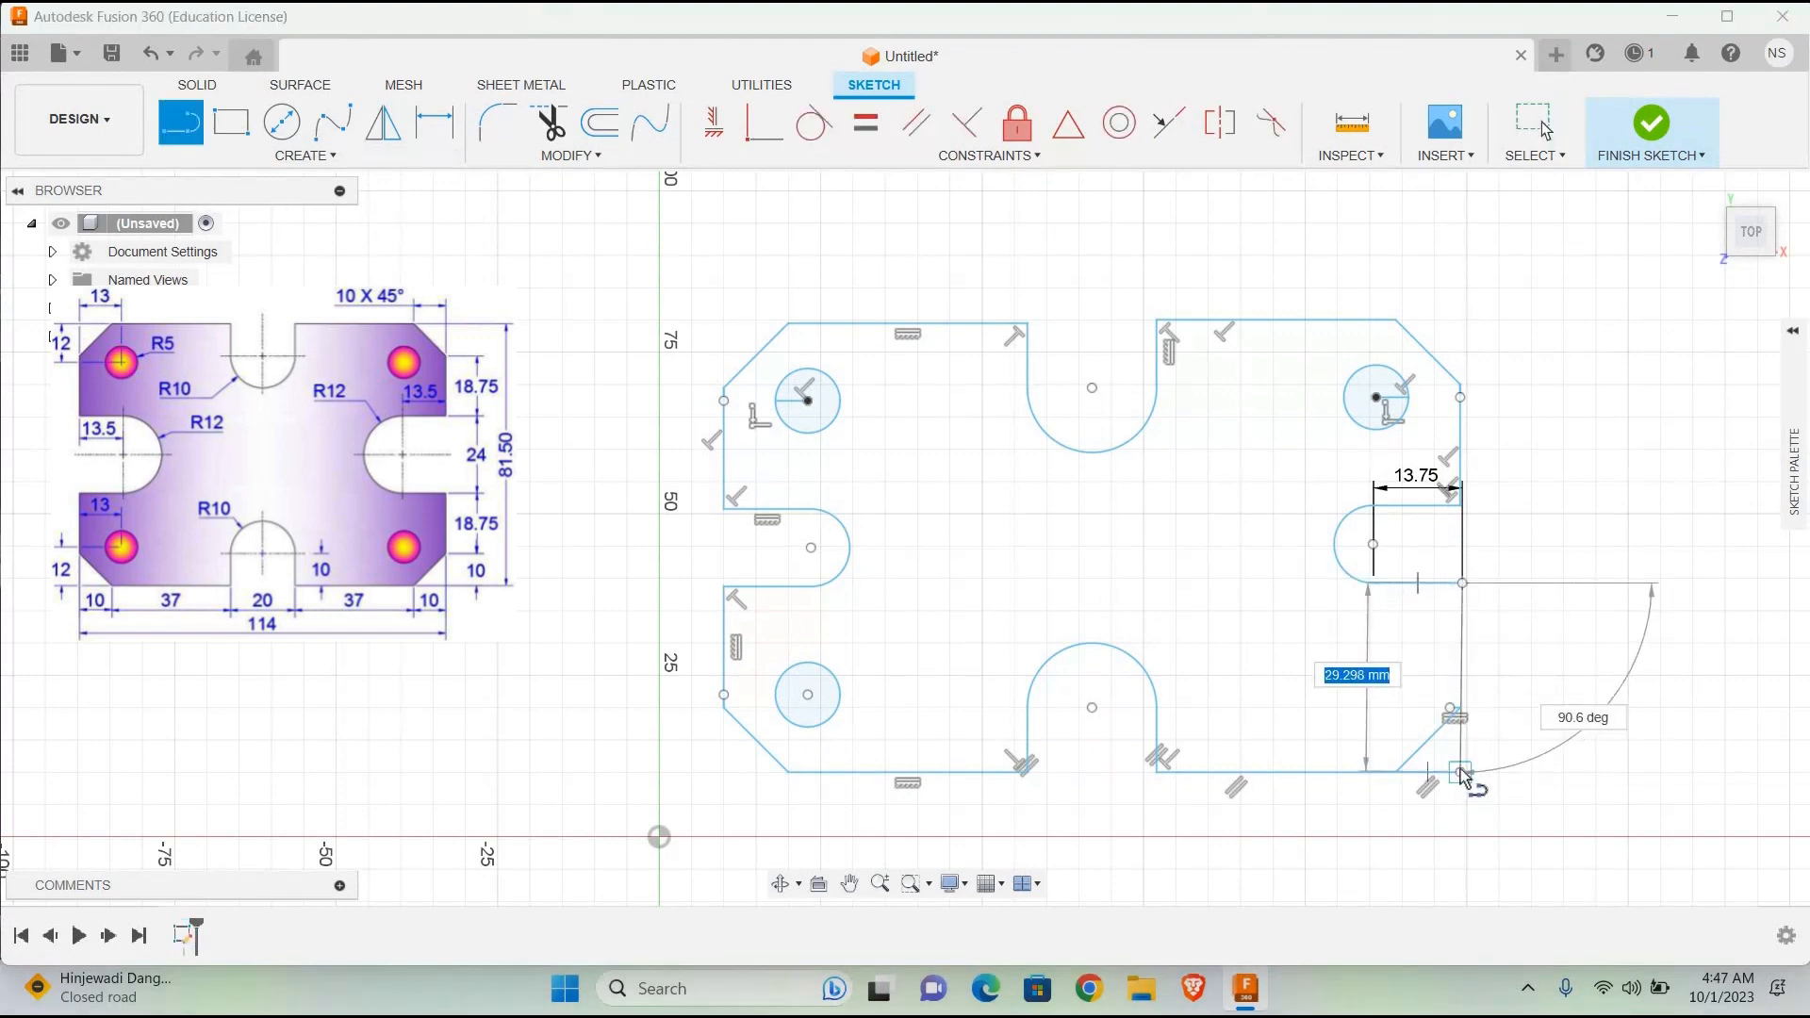
type("37")
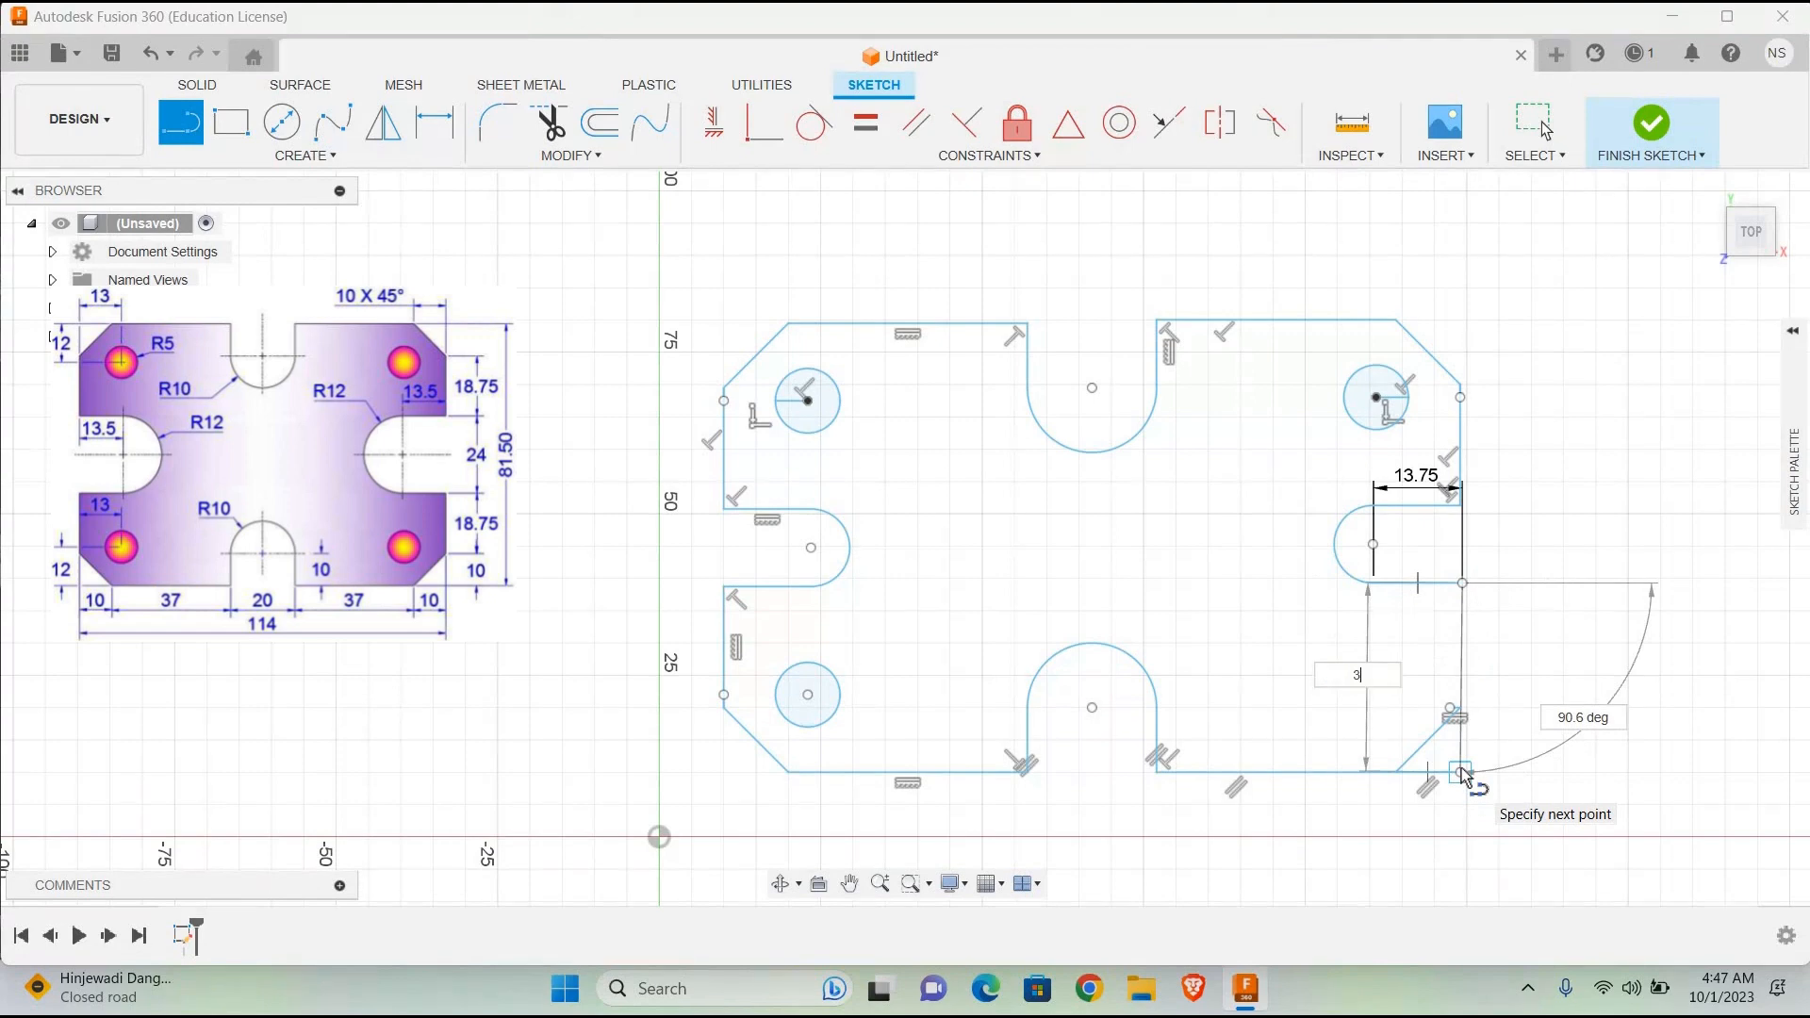
key("Tab")
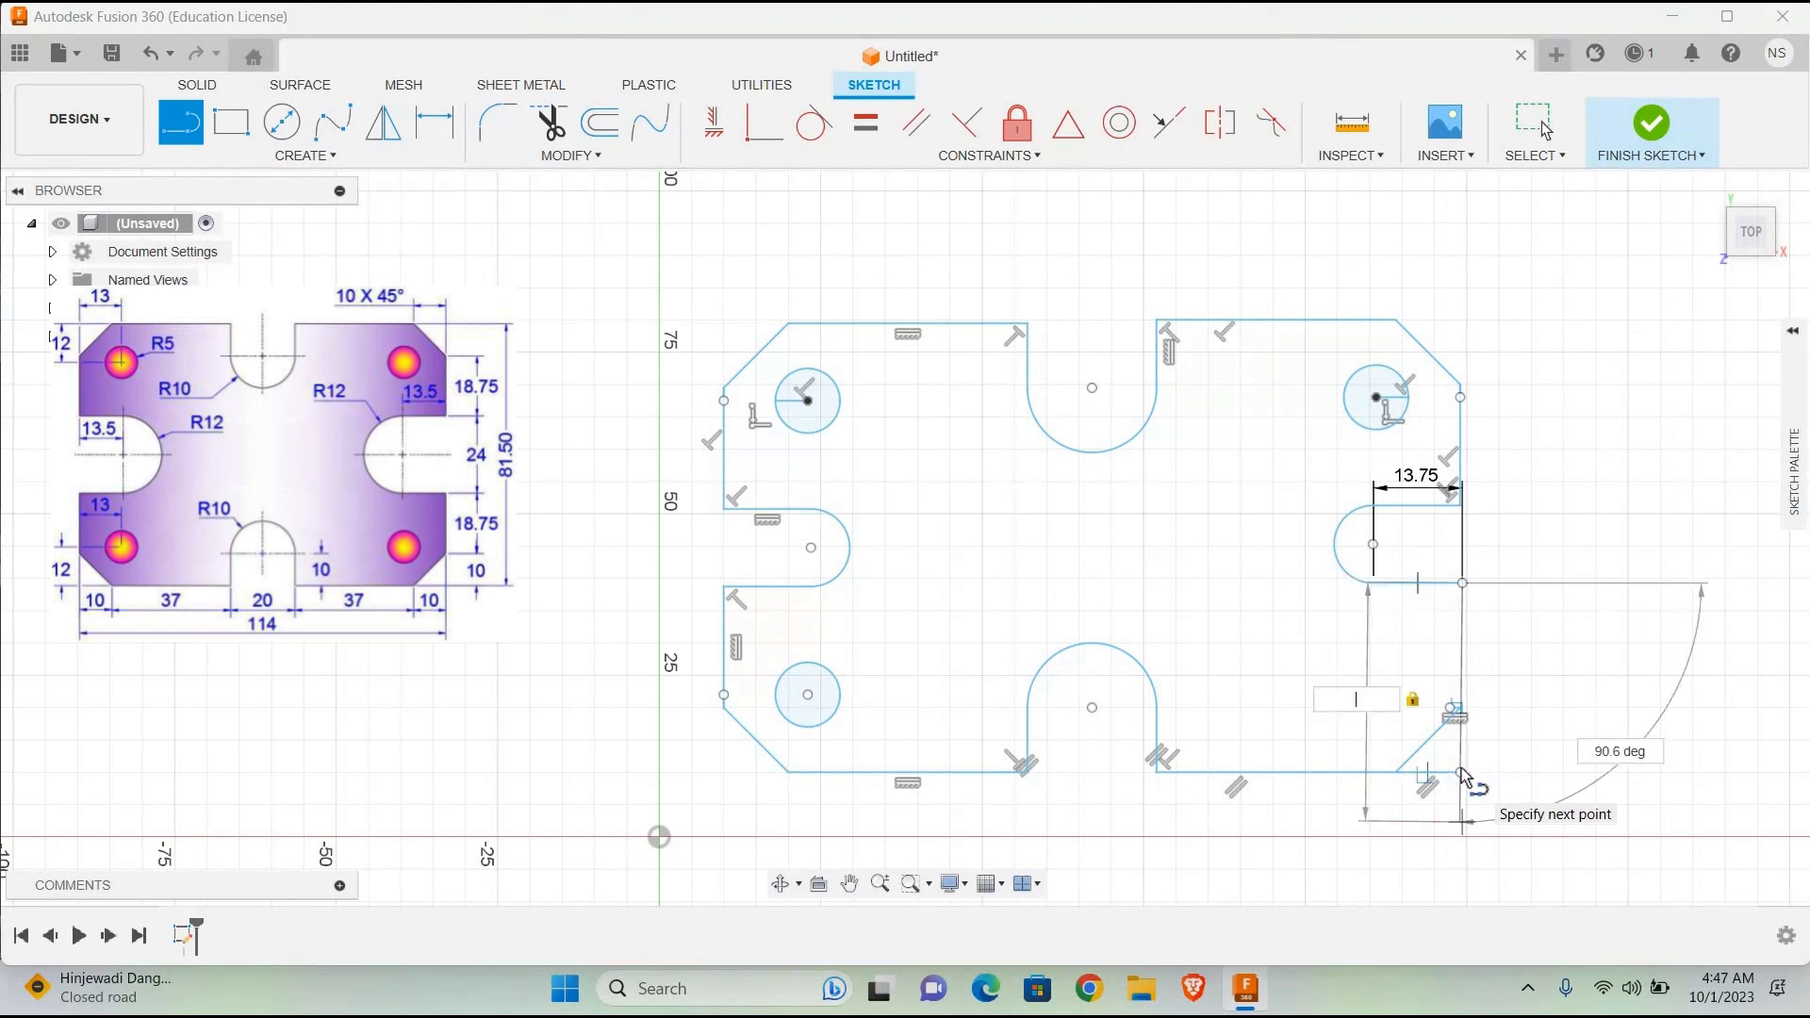
type("18.7")
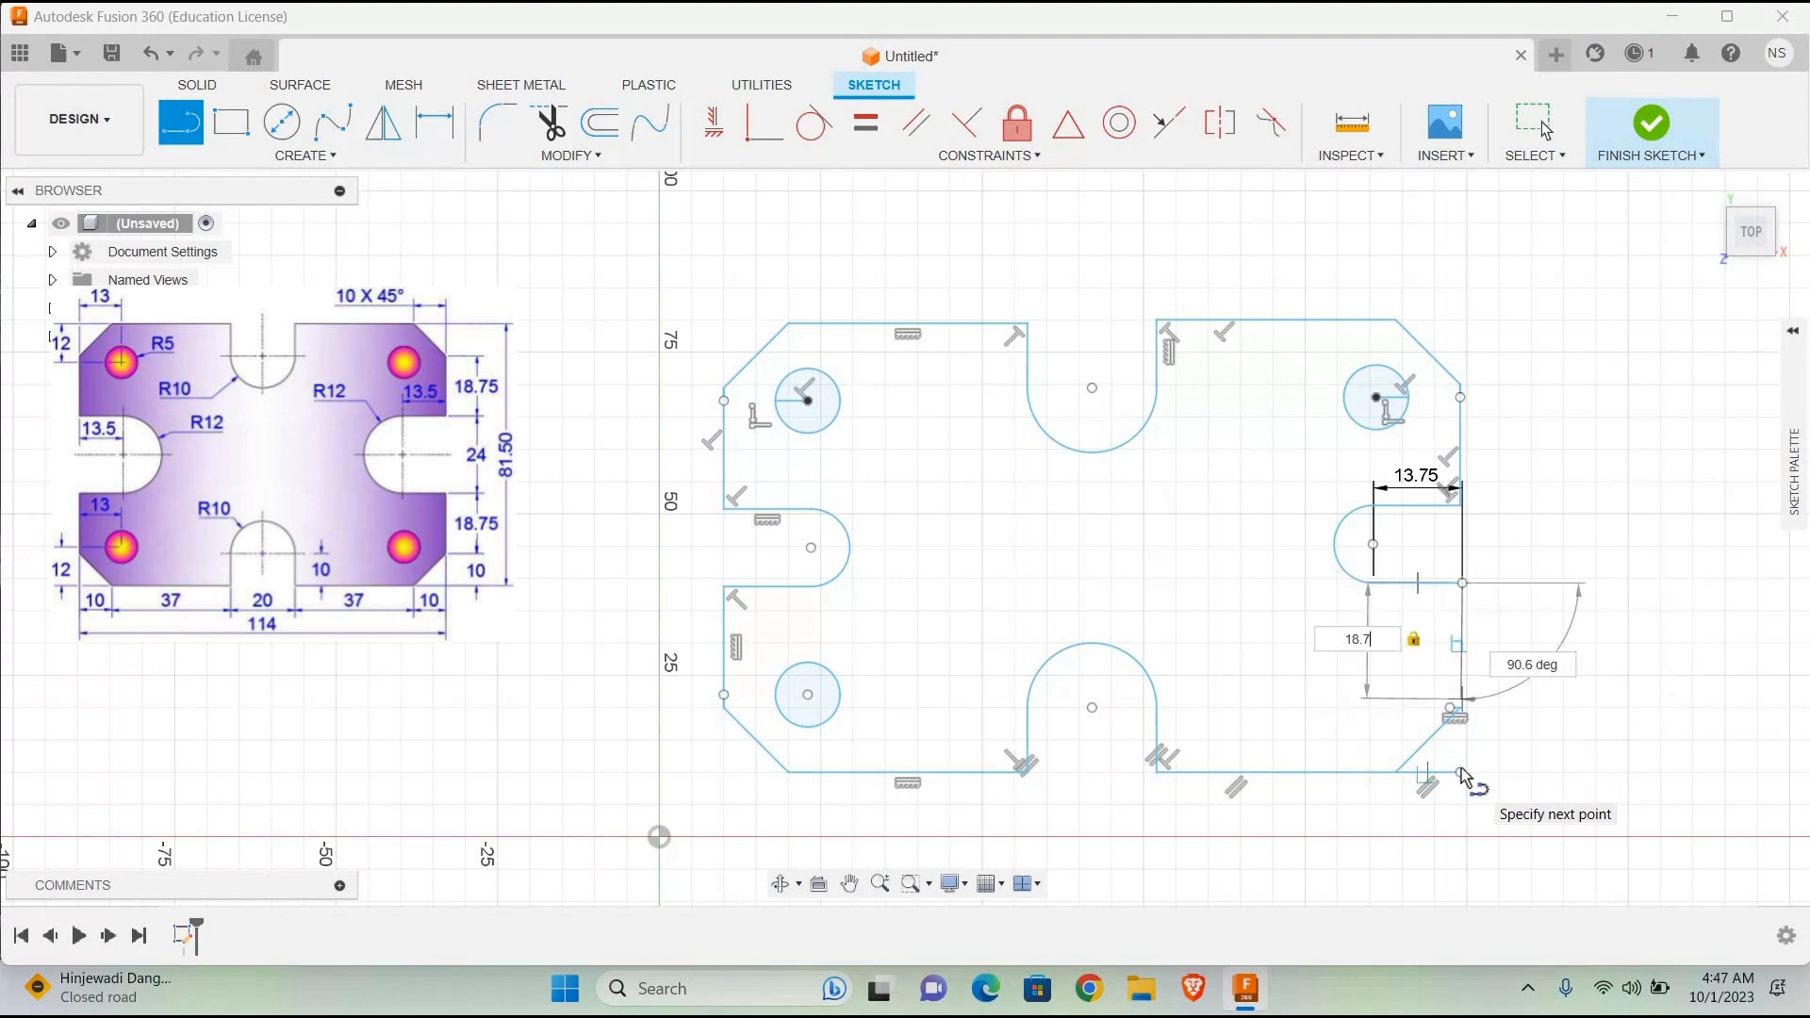
type("5")
key("Return")
key("Escape")
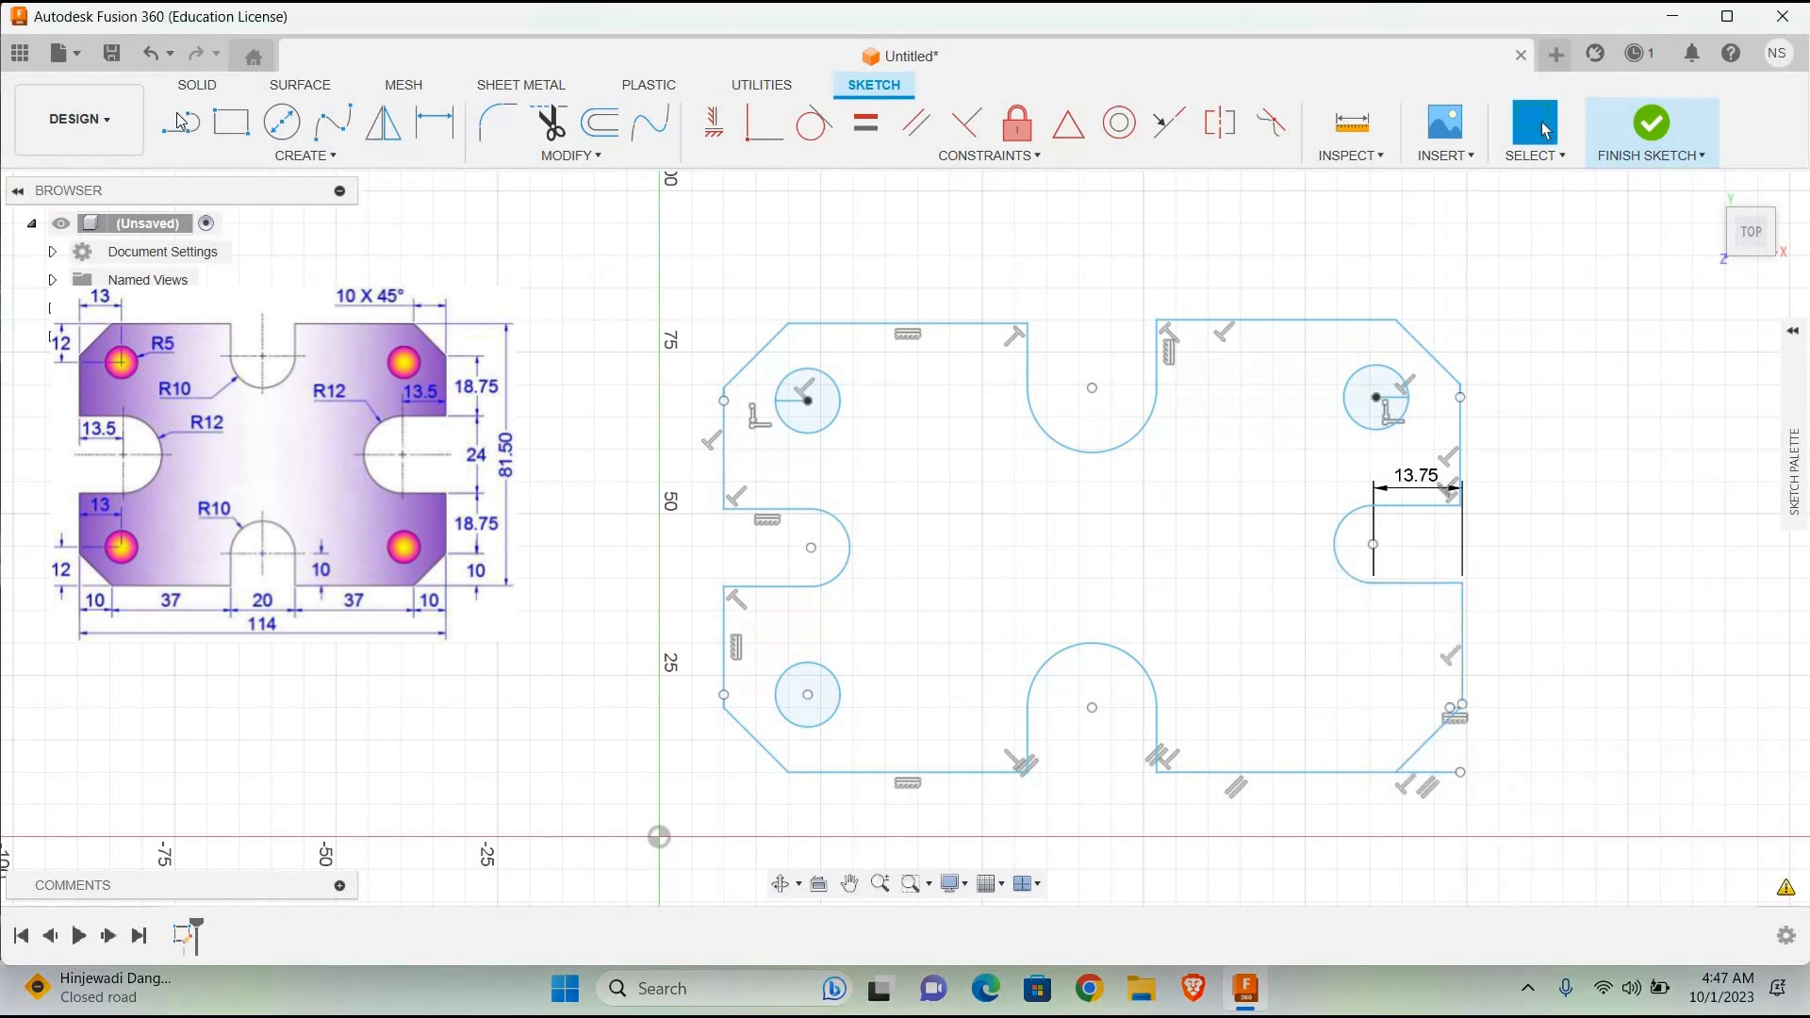
Step: Draw a 12 mm vertical helper line up from the lower-right corner point and a horizontal one about 13 mm inward from its upper end
key("l")
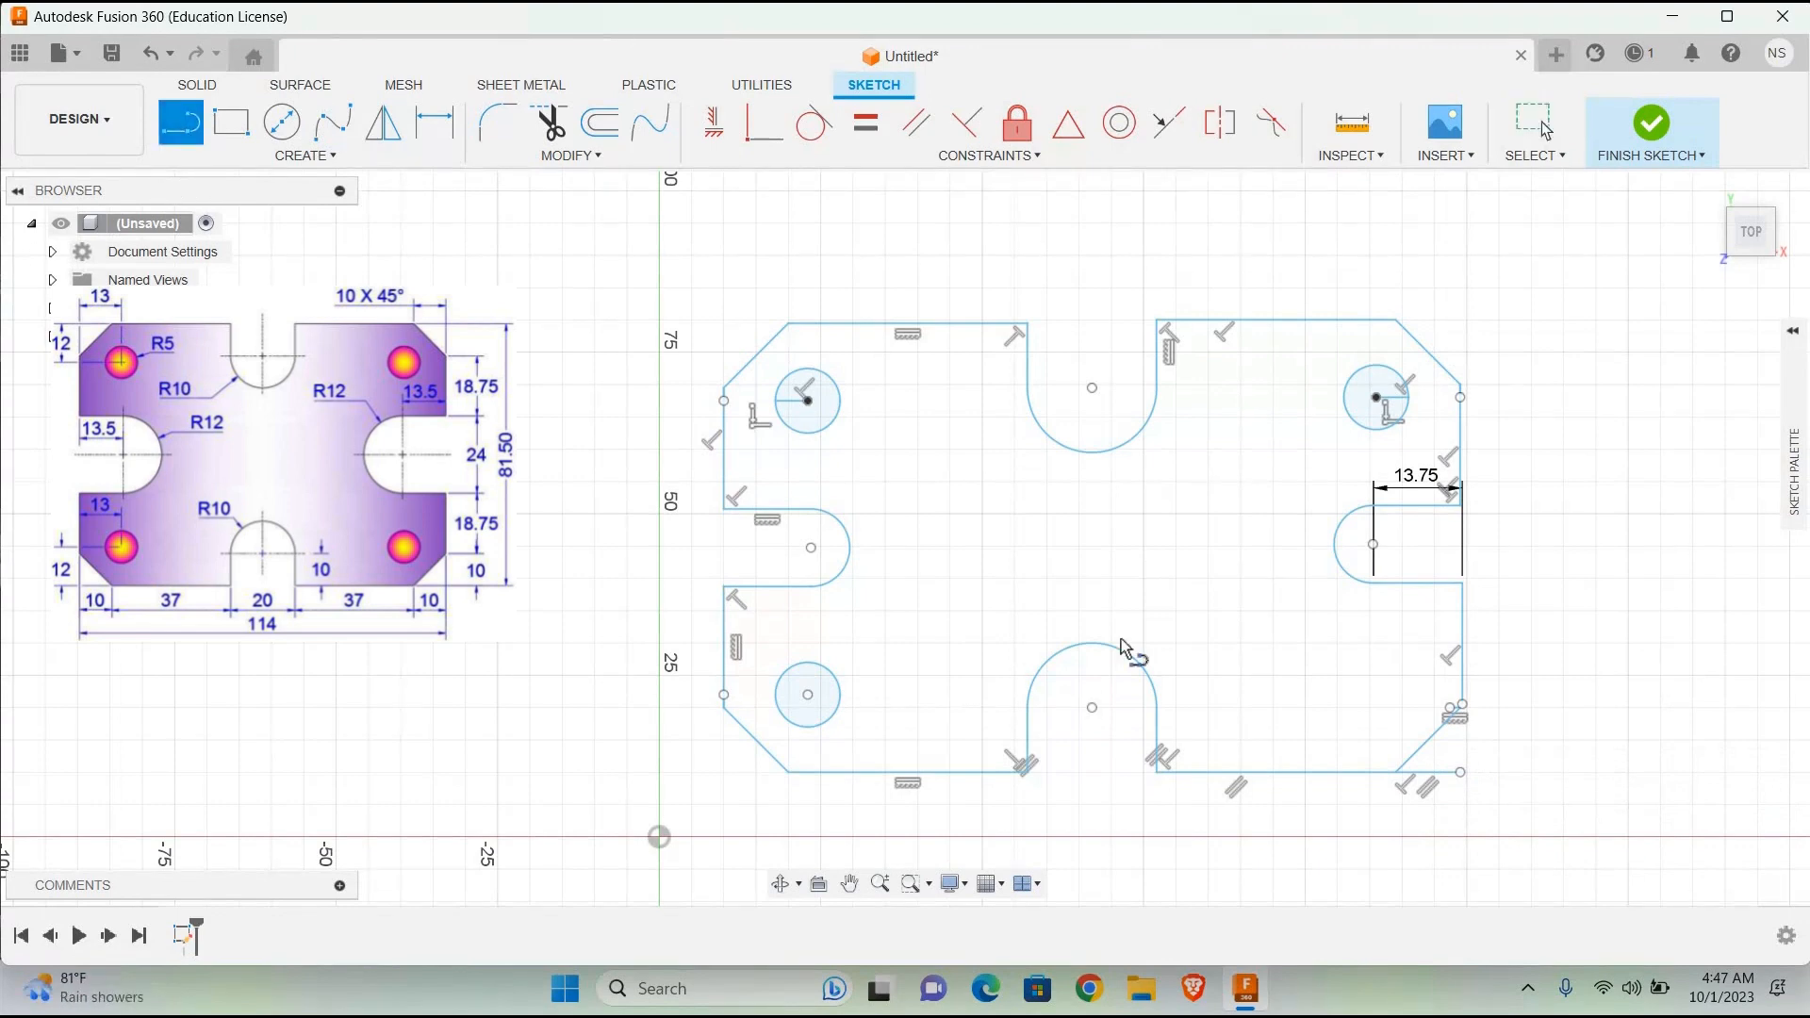
left_click(1460, 772)
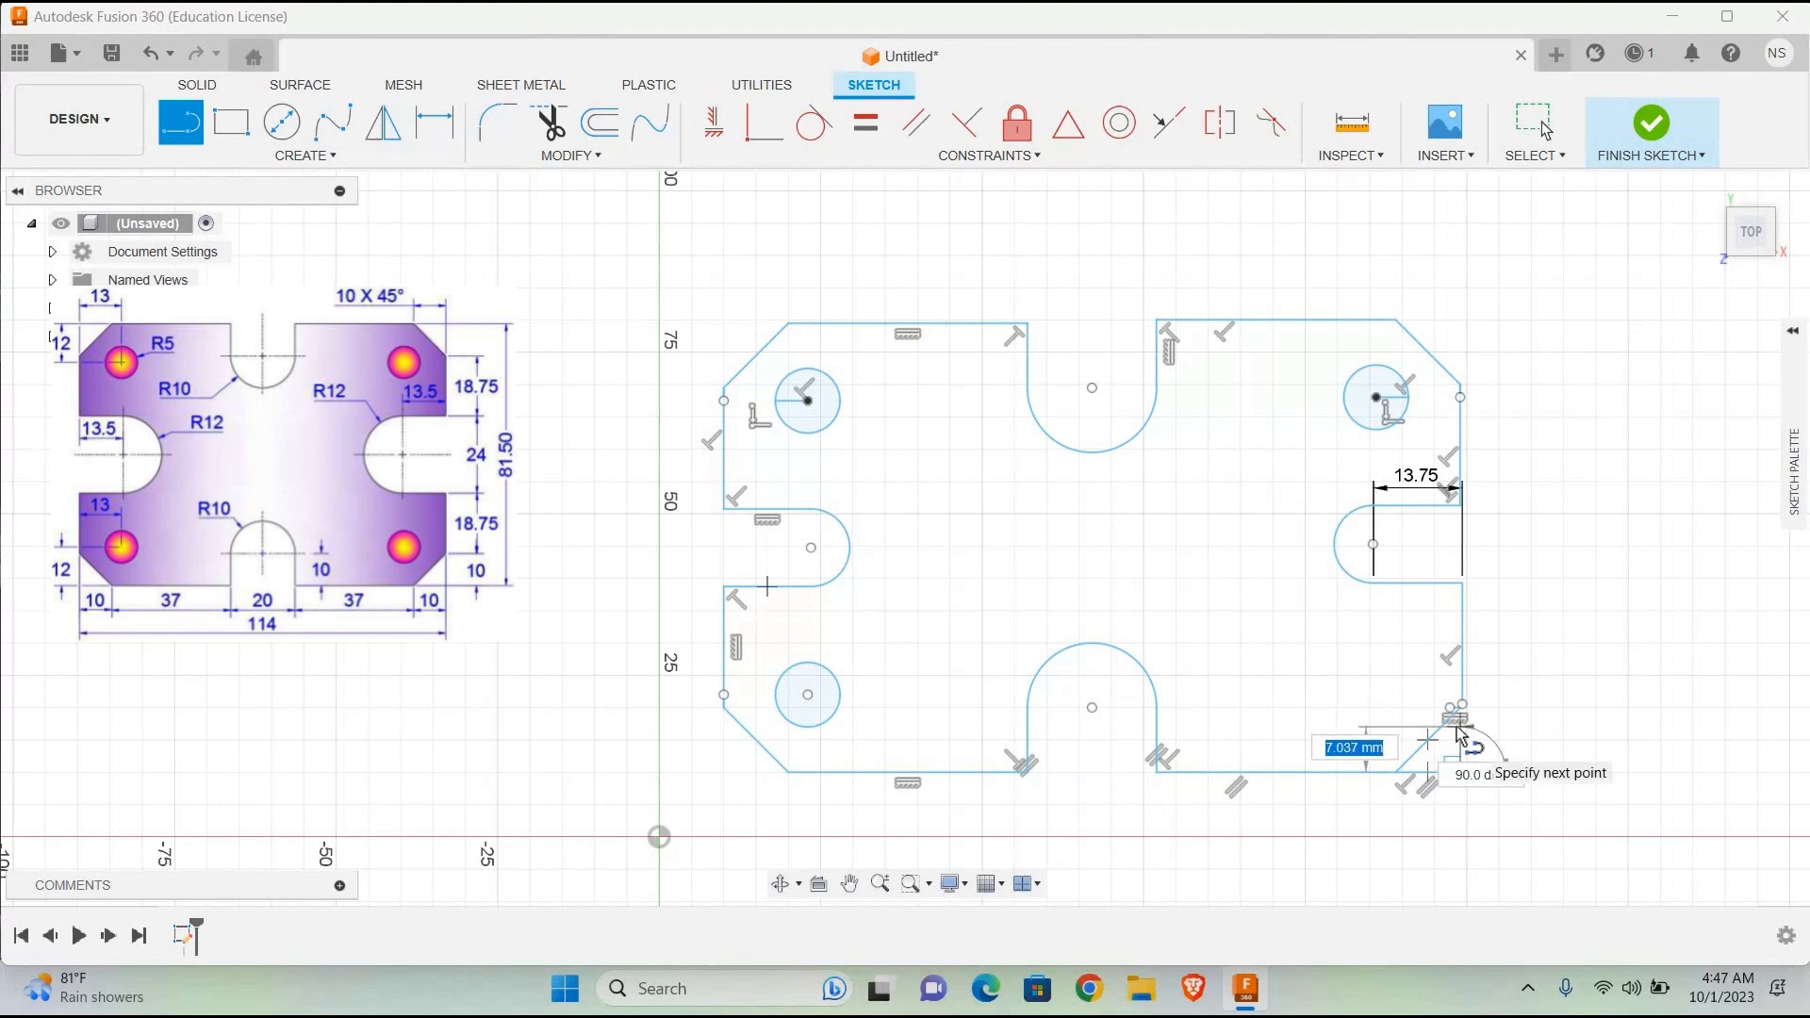
type("12")
key("Return")
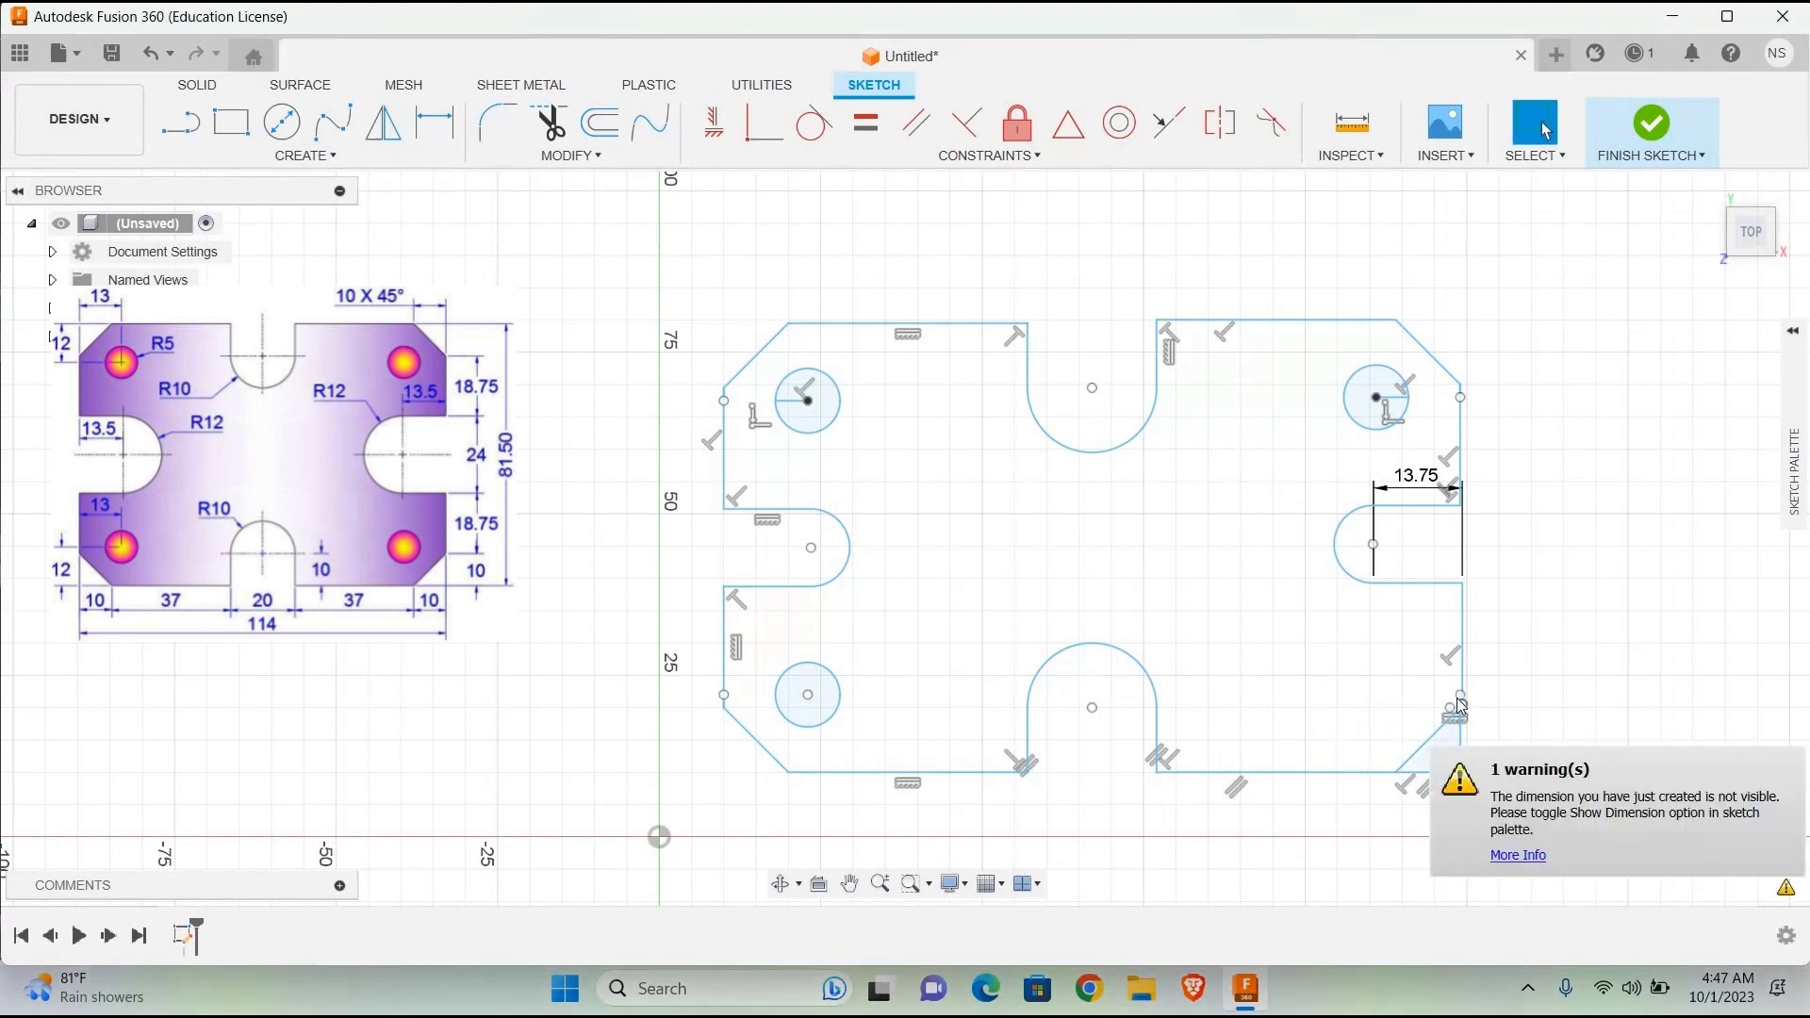
key("l")
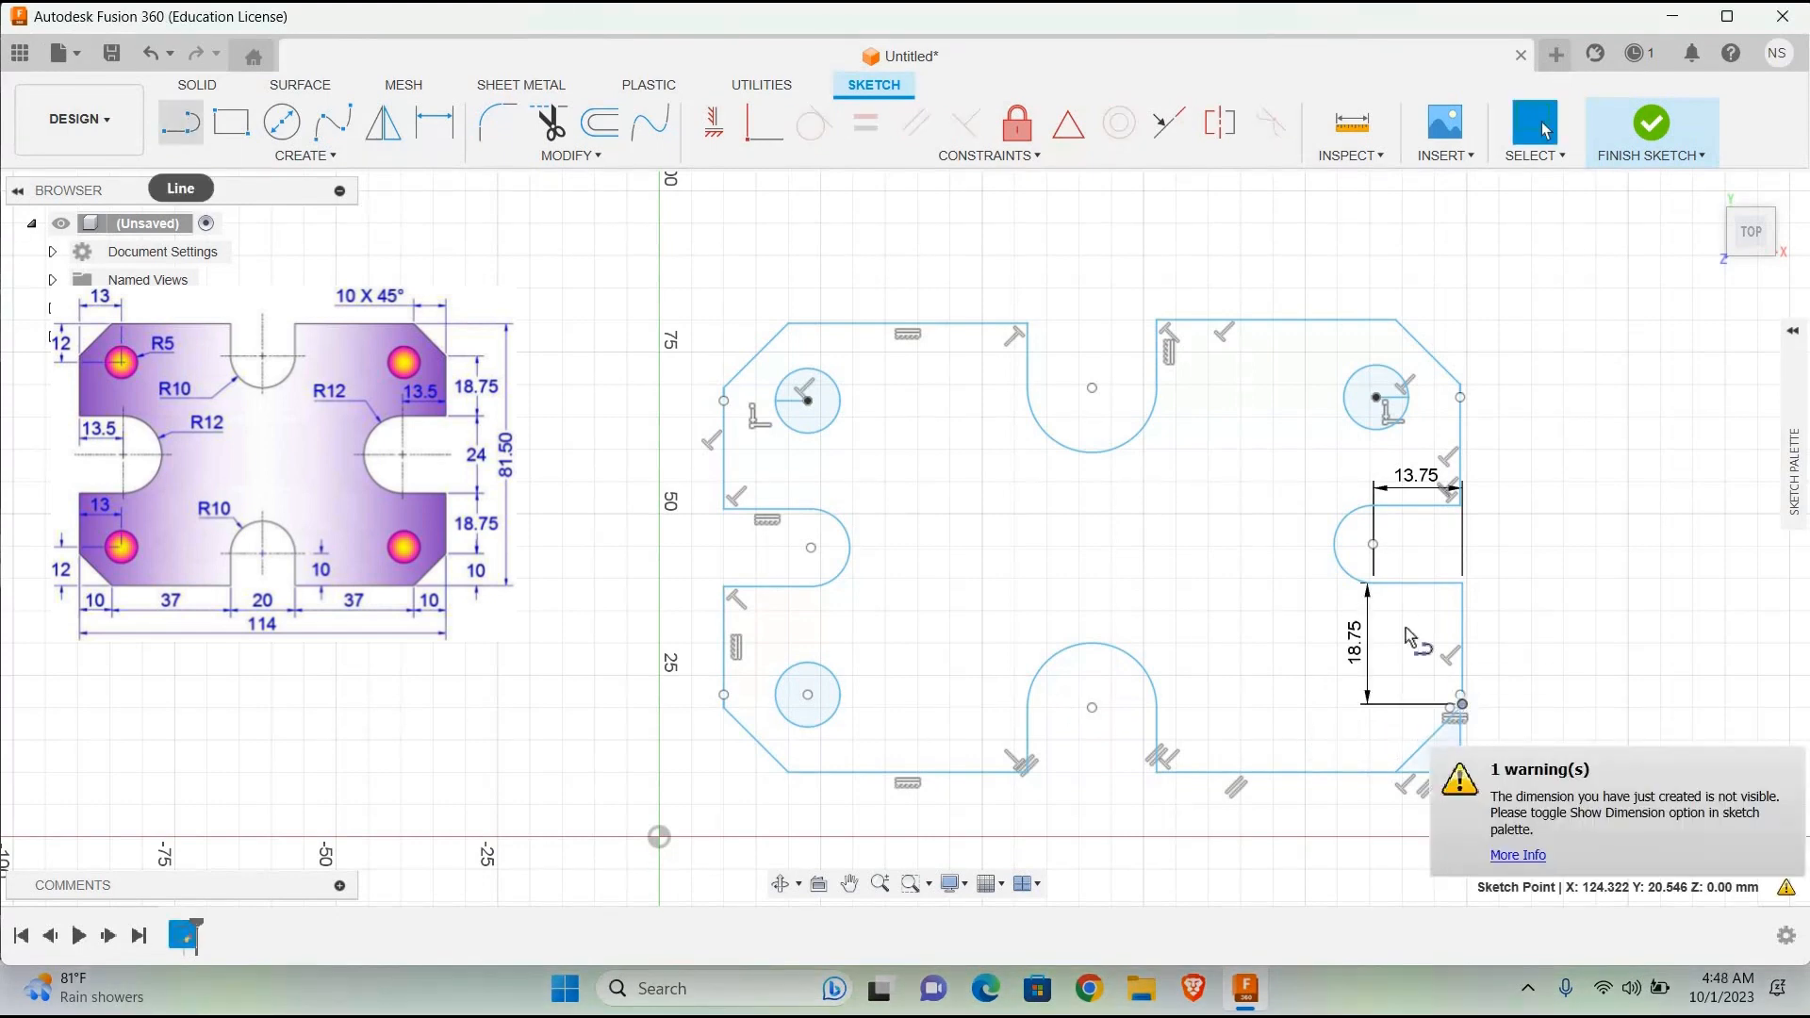
left_click(1460, 699)
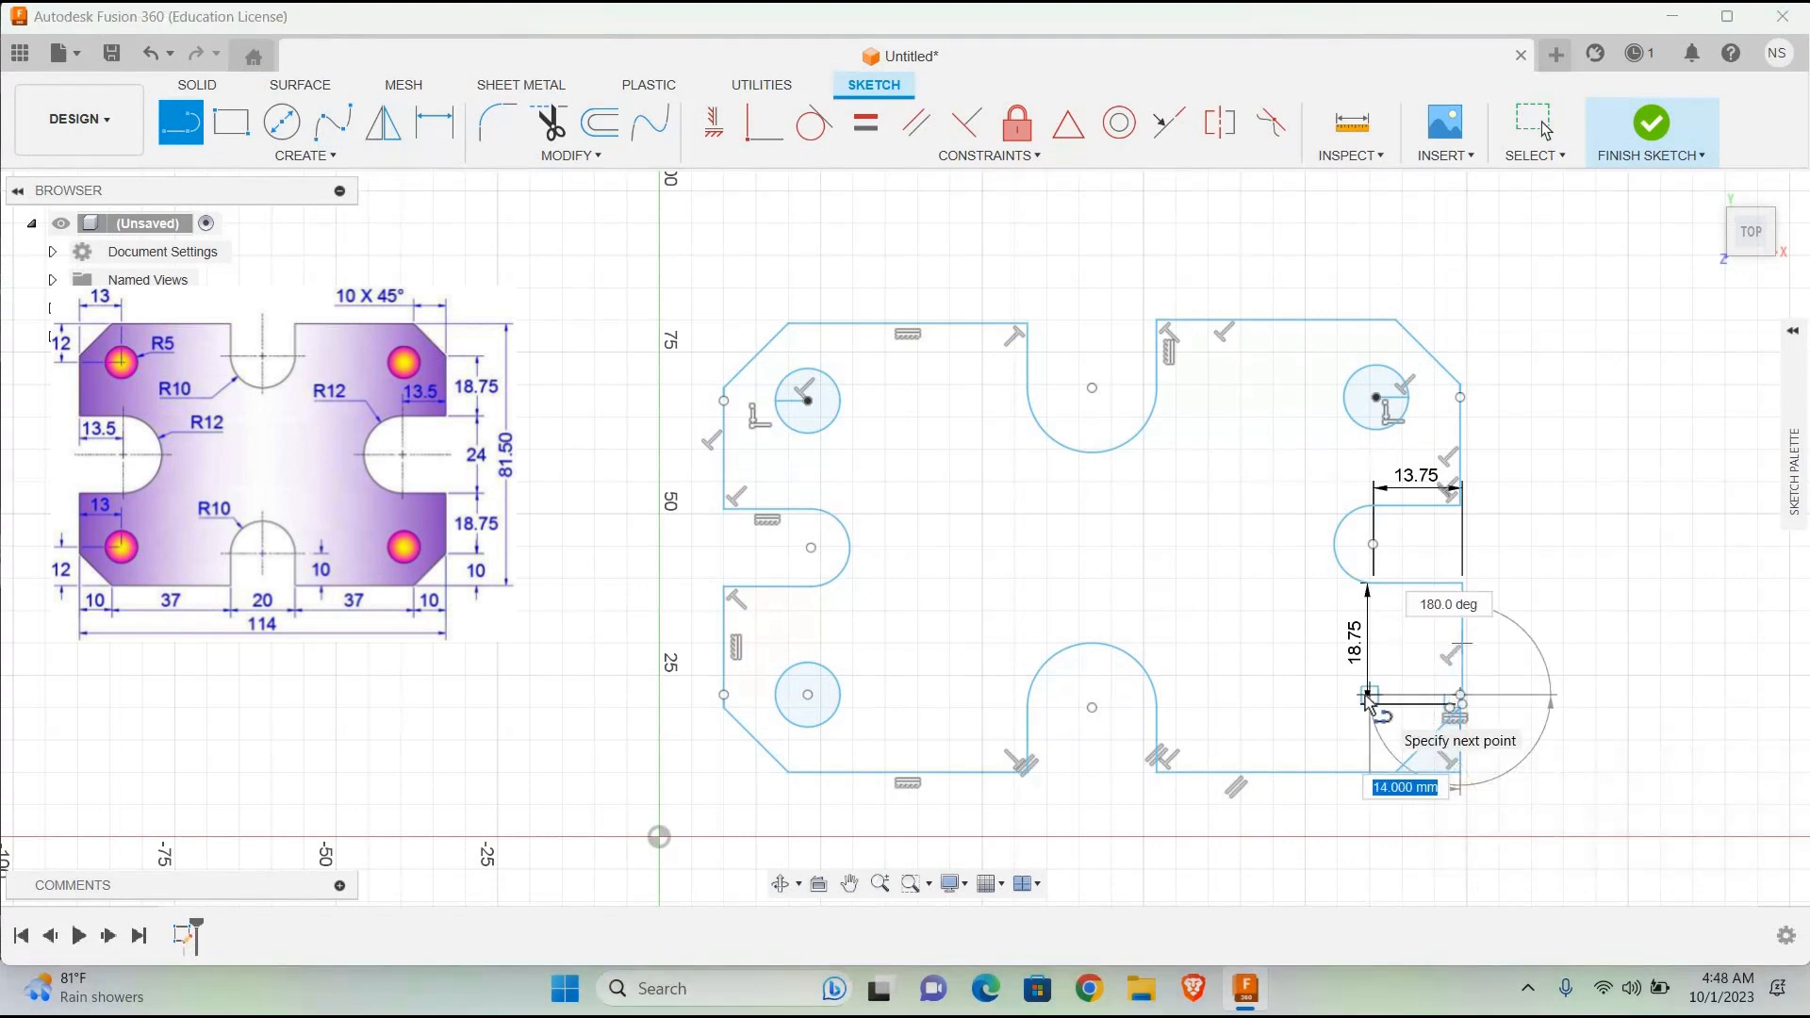
key("Return")
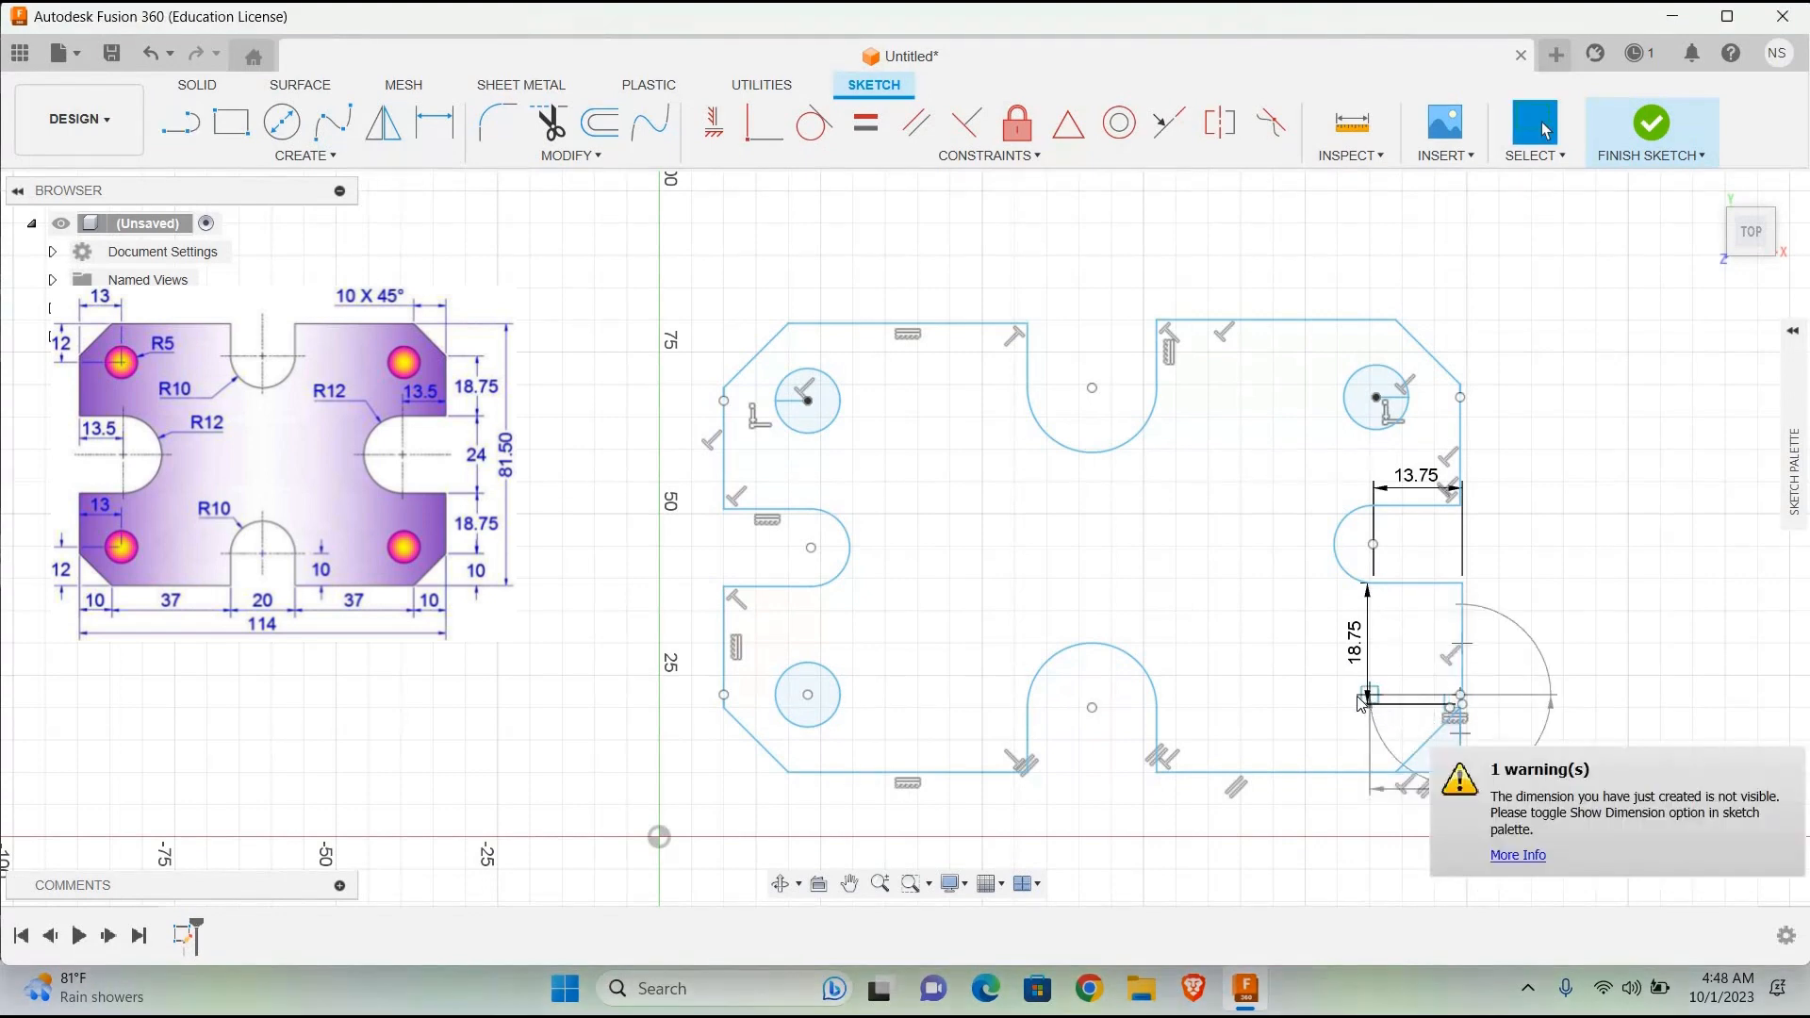
Step: Draw a 10 mm diameter circle centred on the inner end of the lower-right horizontal helper line
left_click(281, 121)
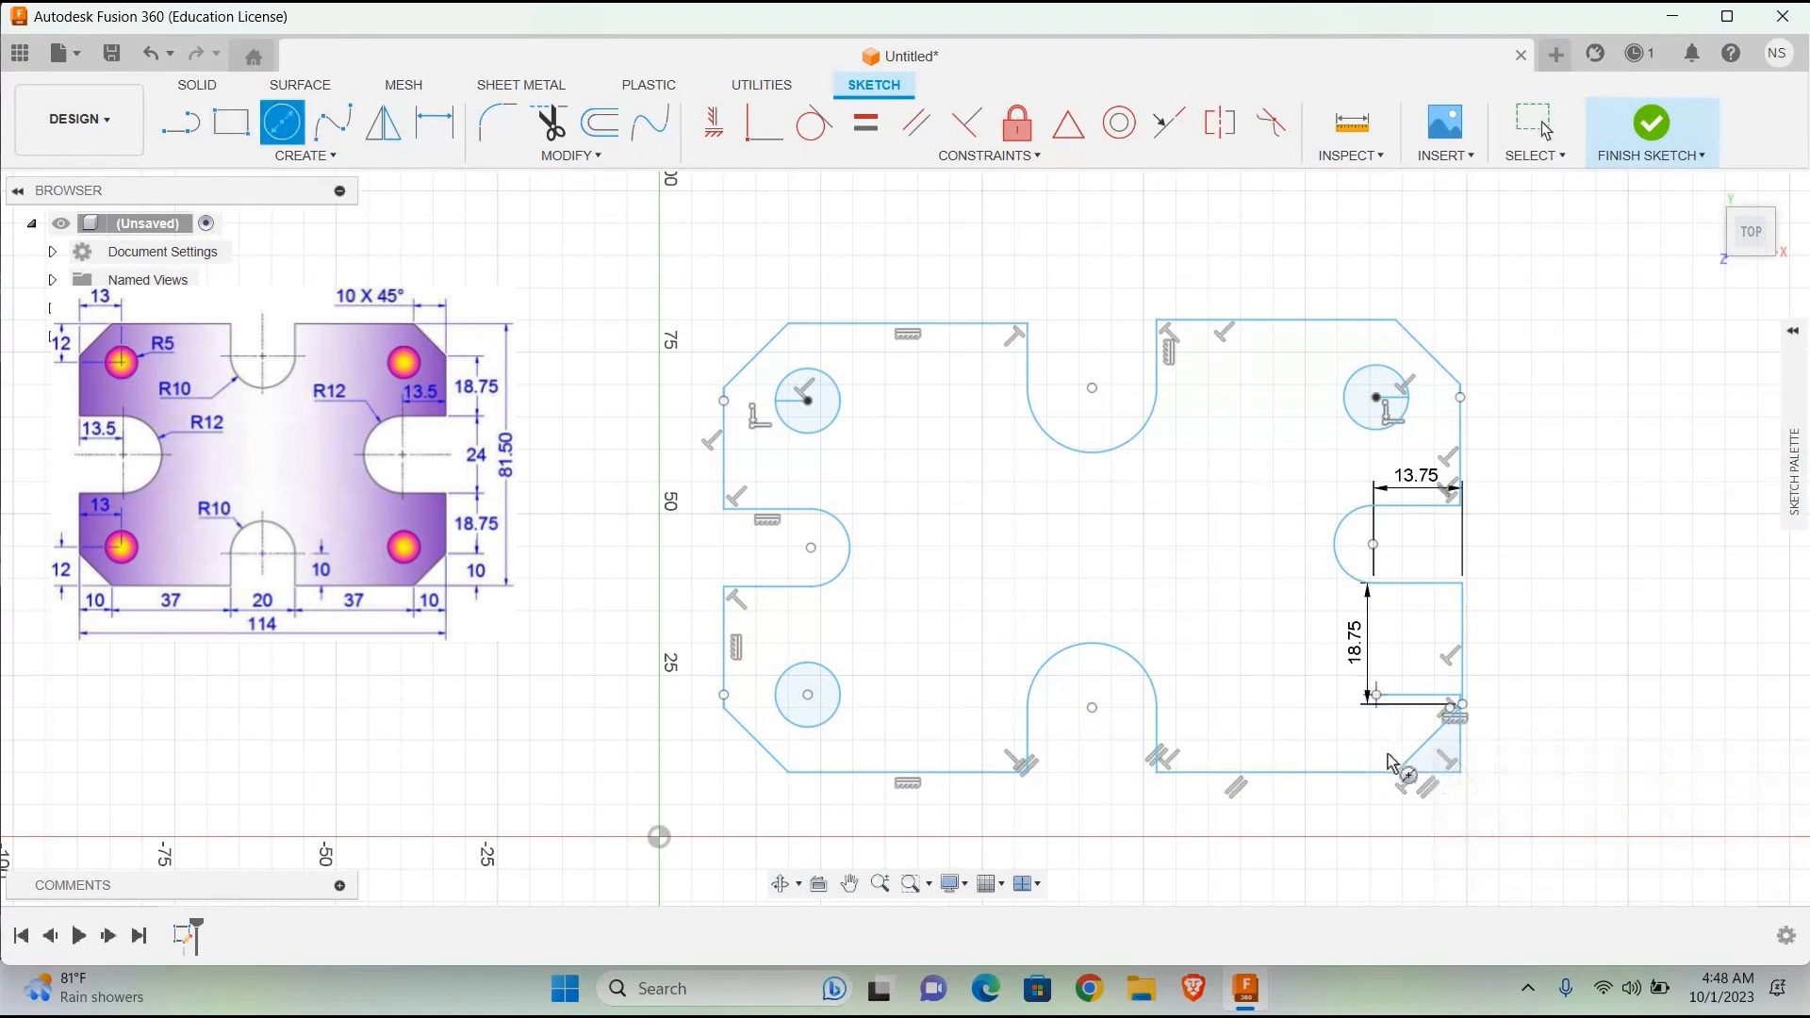
left_click(1374, 698)
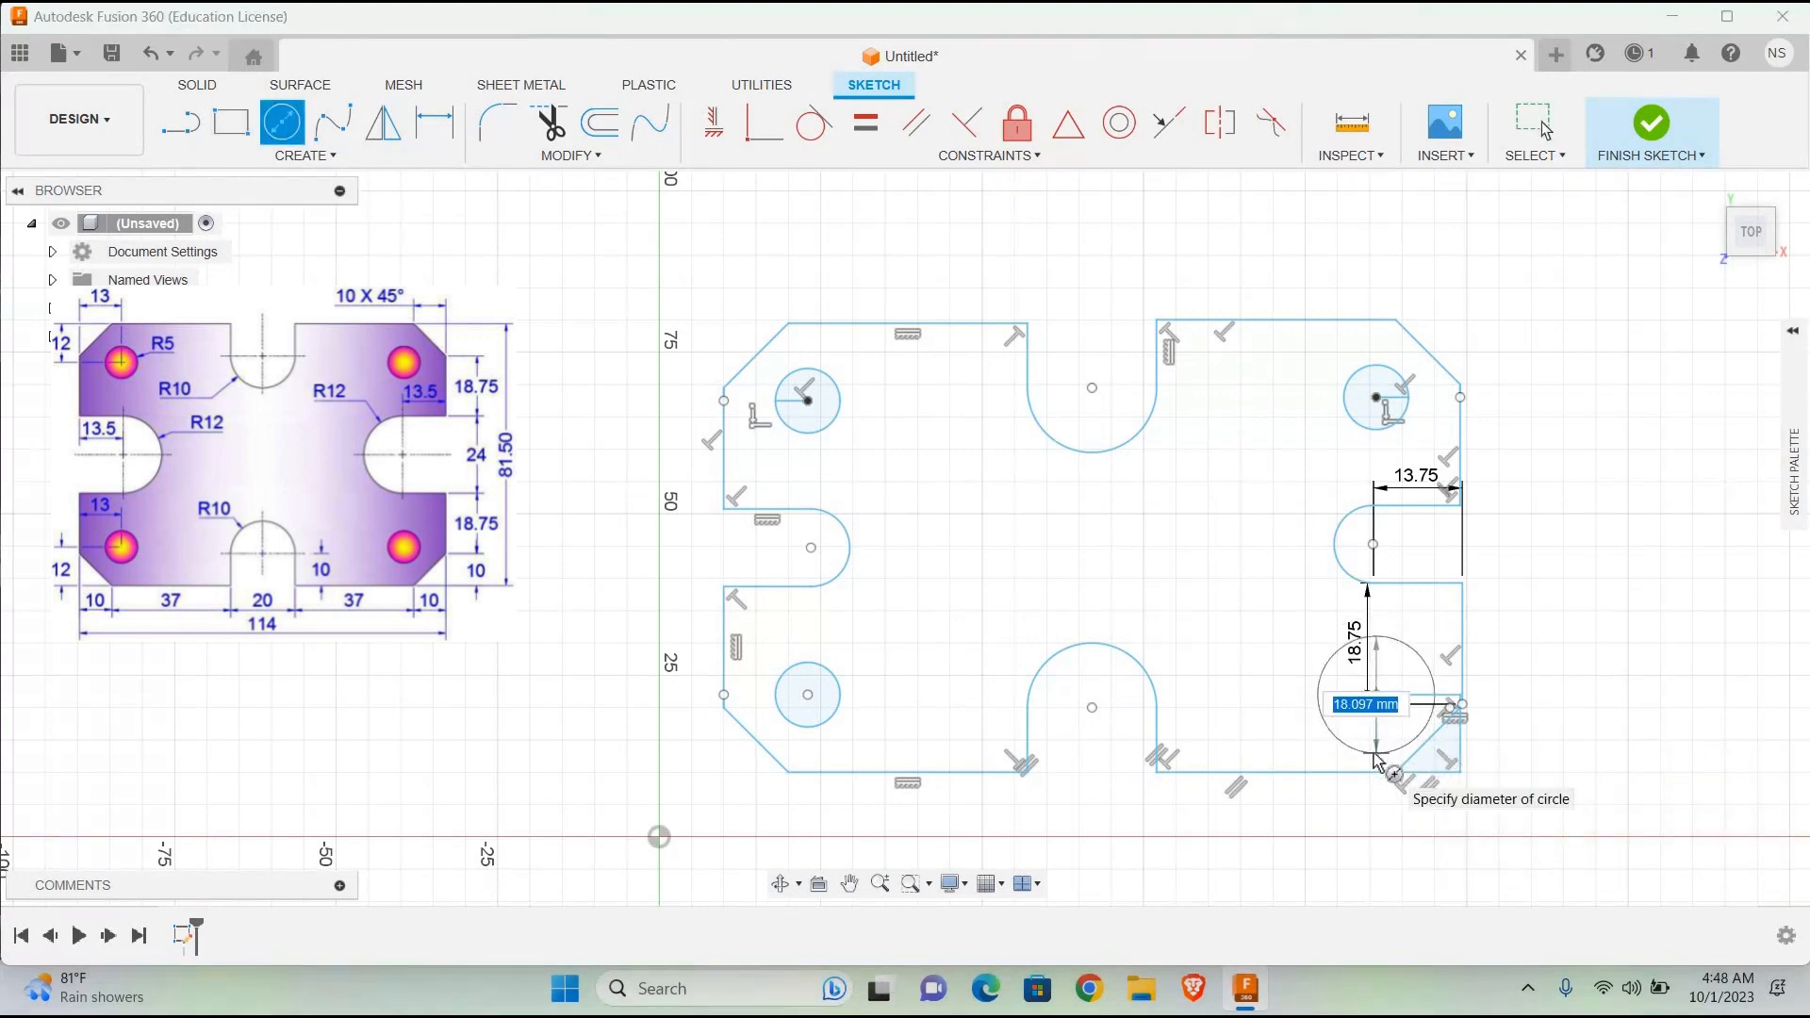
type("10")
key("Return")
key("Escape")
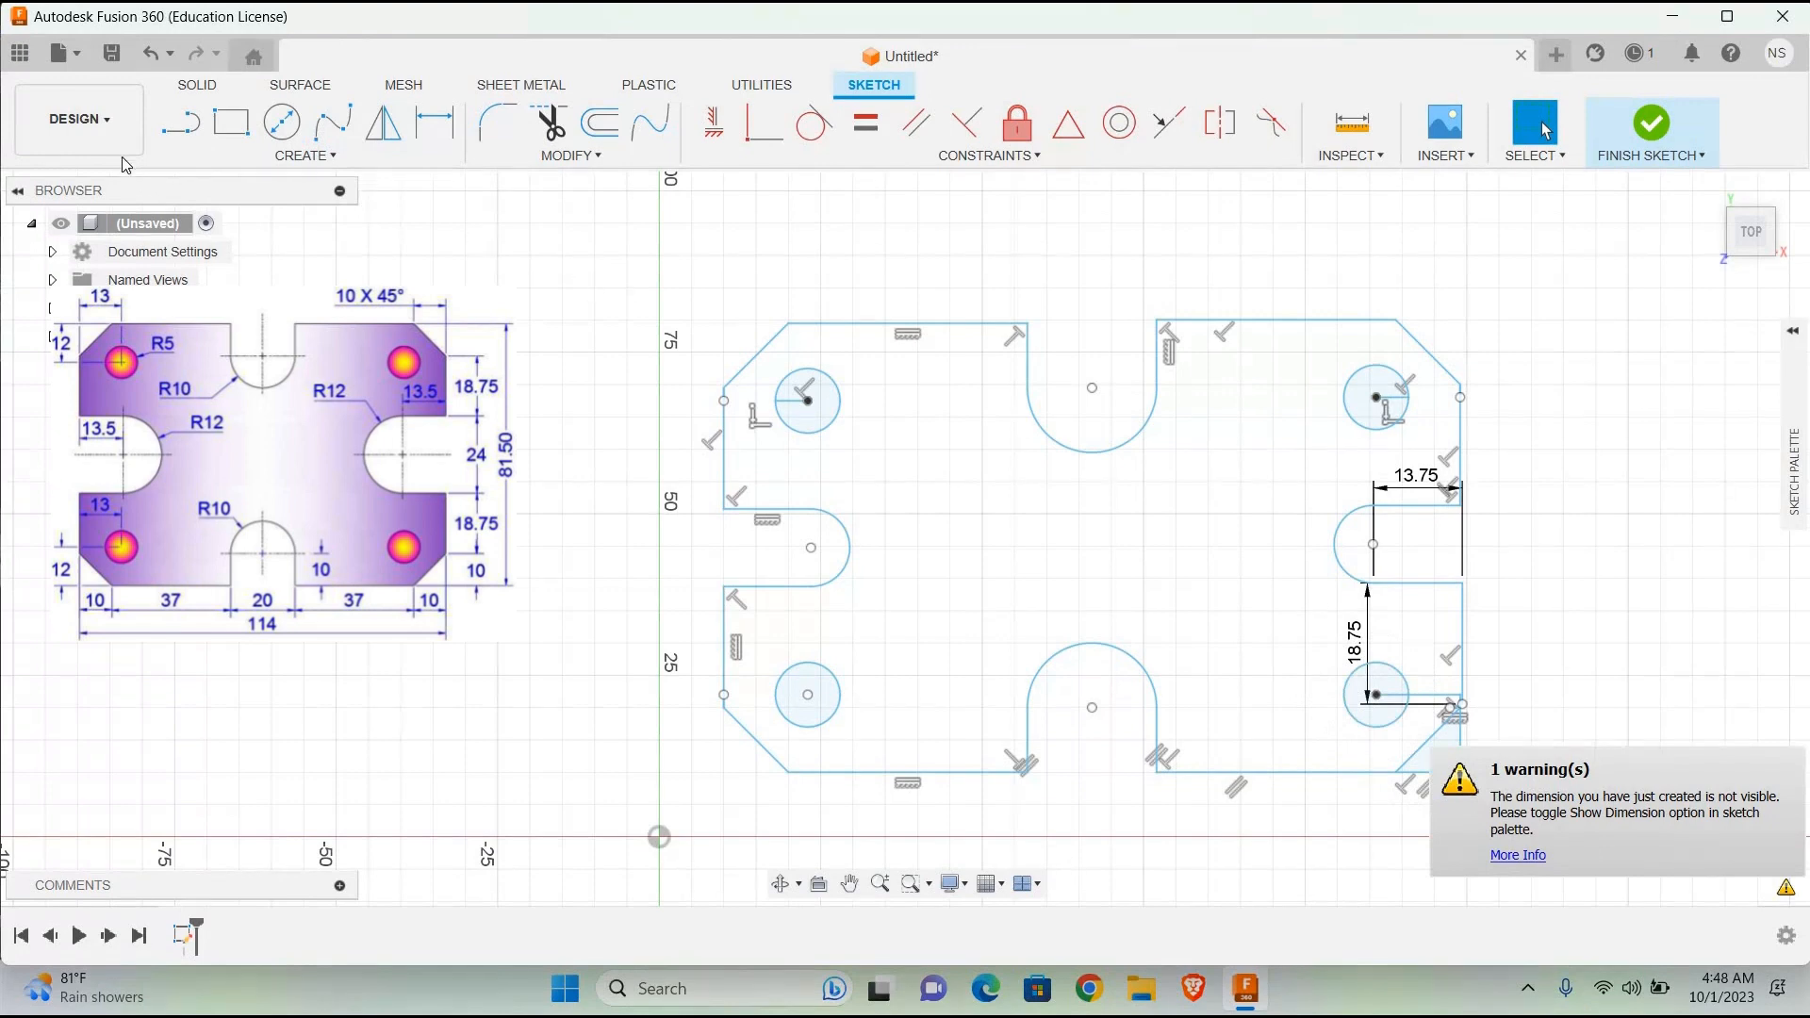
Step: Trim away the vertical helper line and the leftover bottom edge segment outside the lower-right chamfer
key("t")
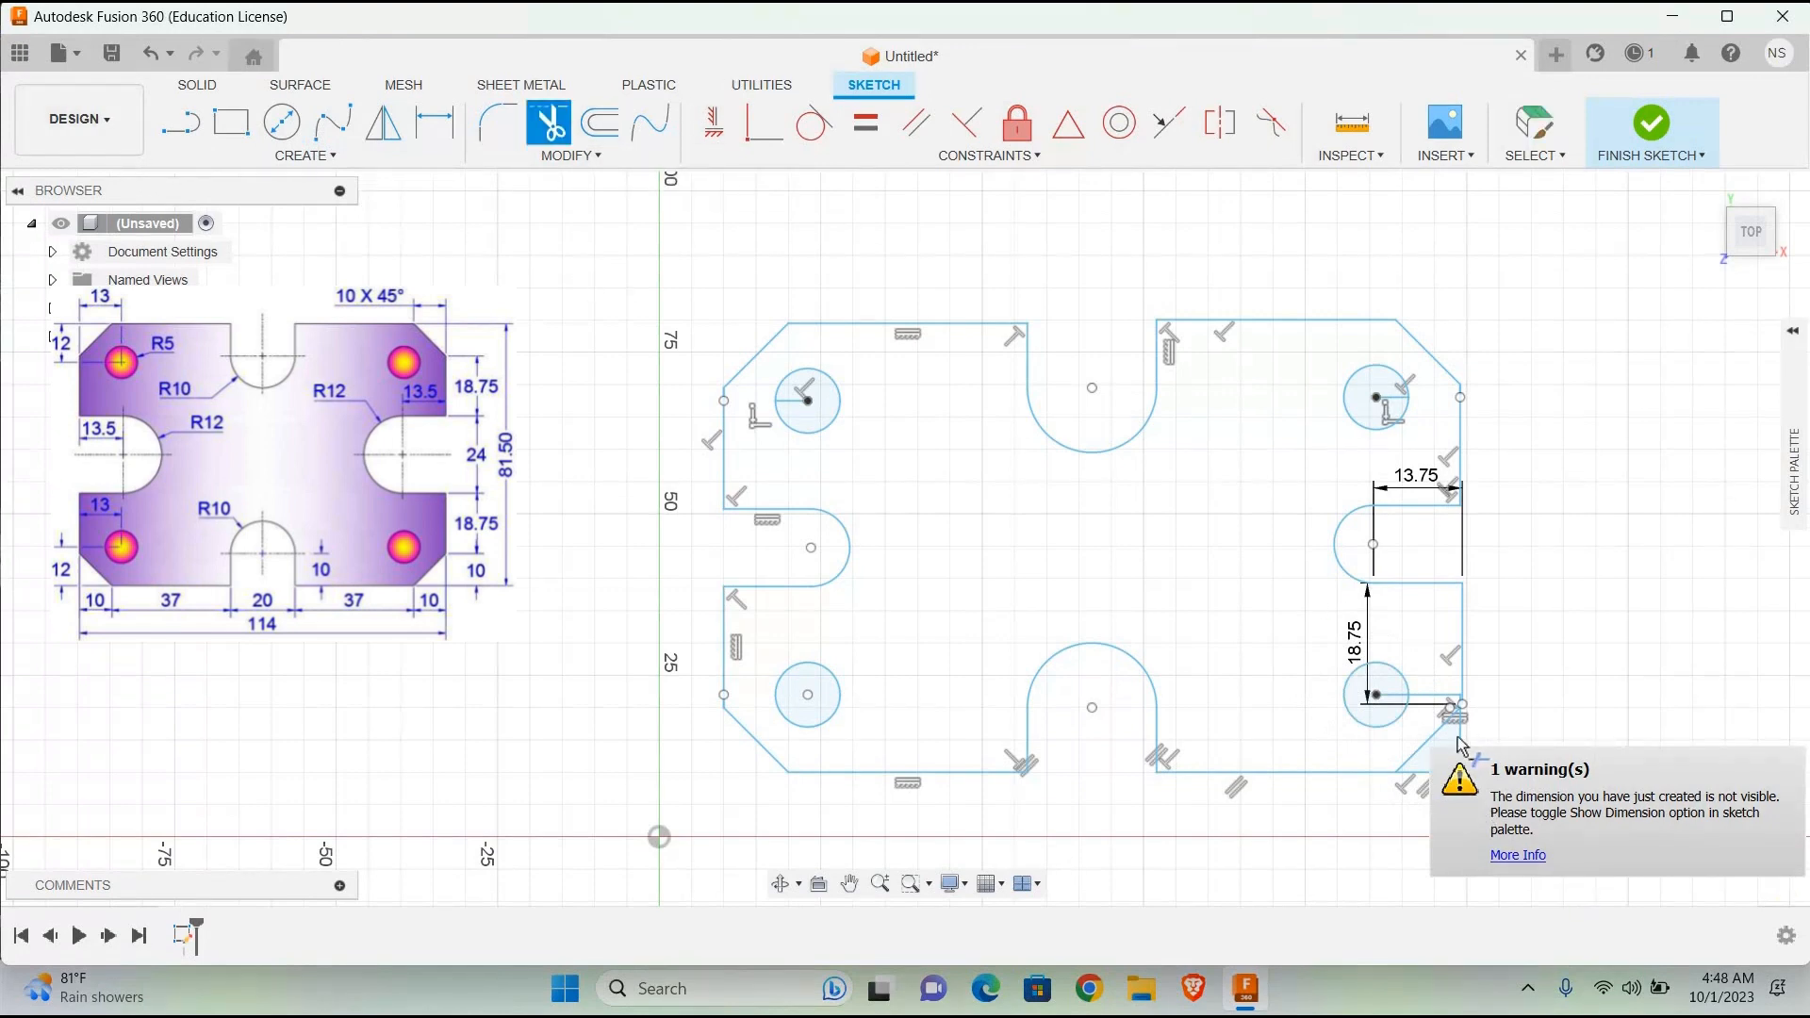
left_click(1461, 745)
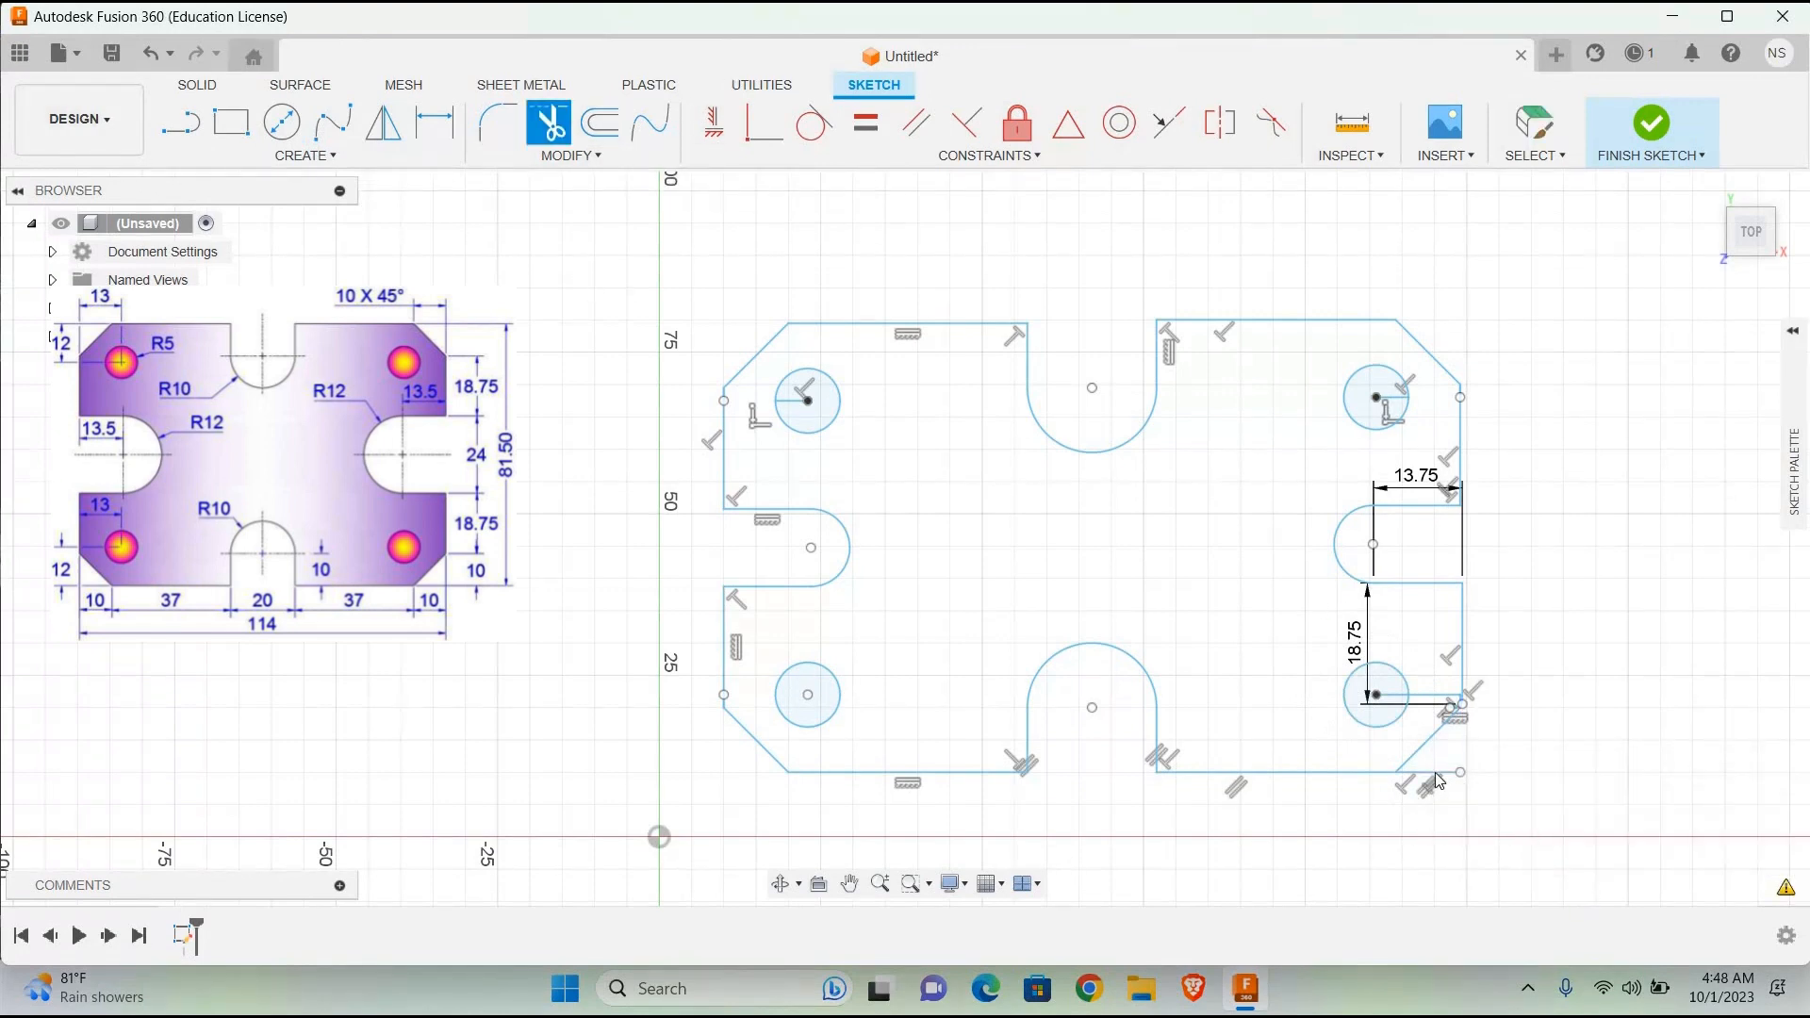
left_click(1434, 772)
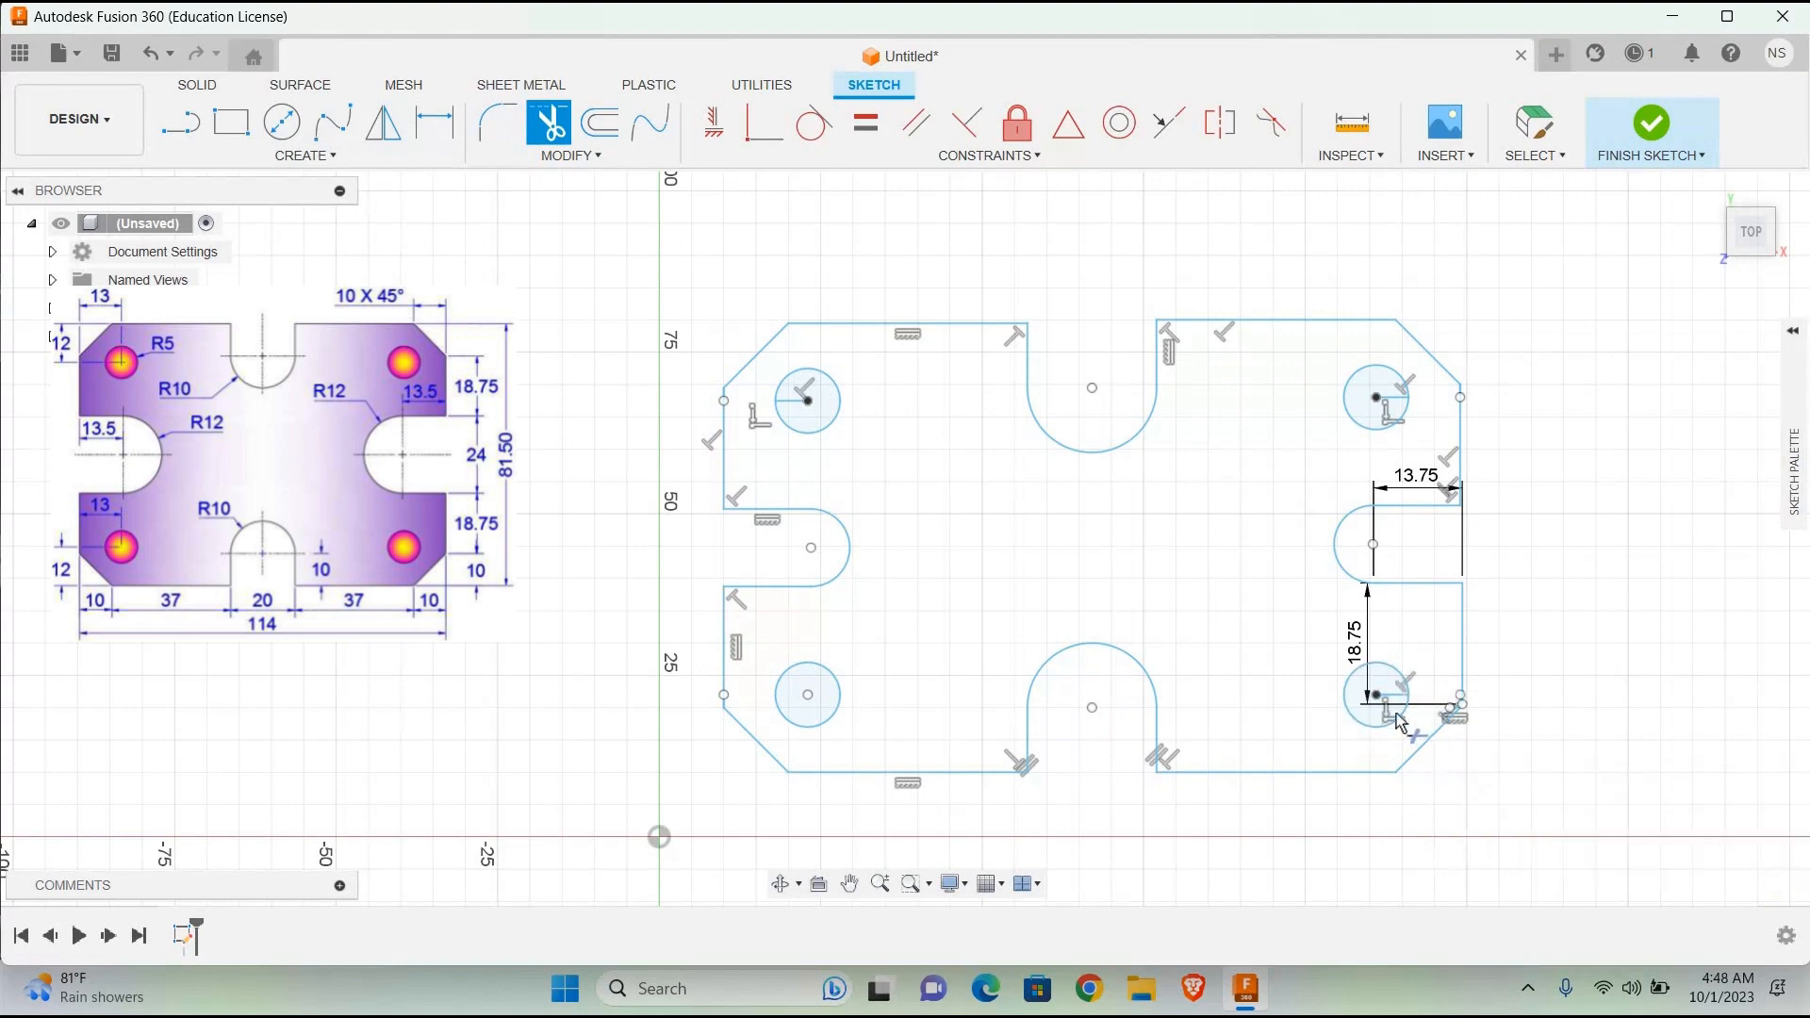
Step: Show the sketch display options
left_click(1794, 528)
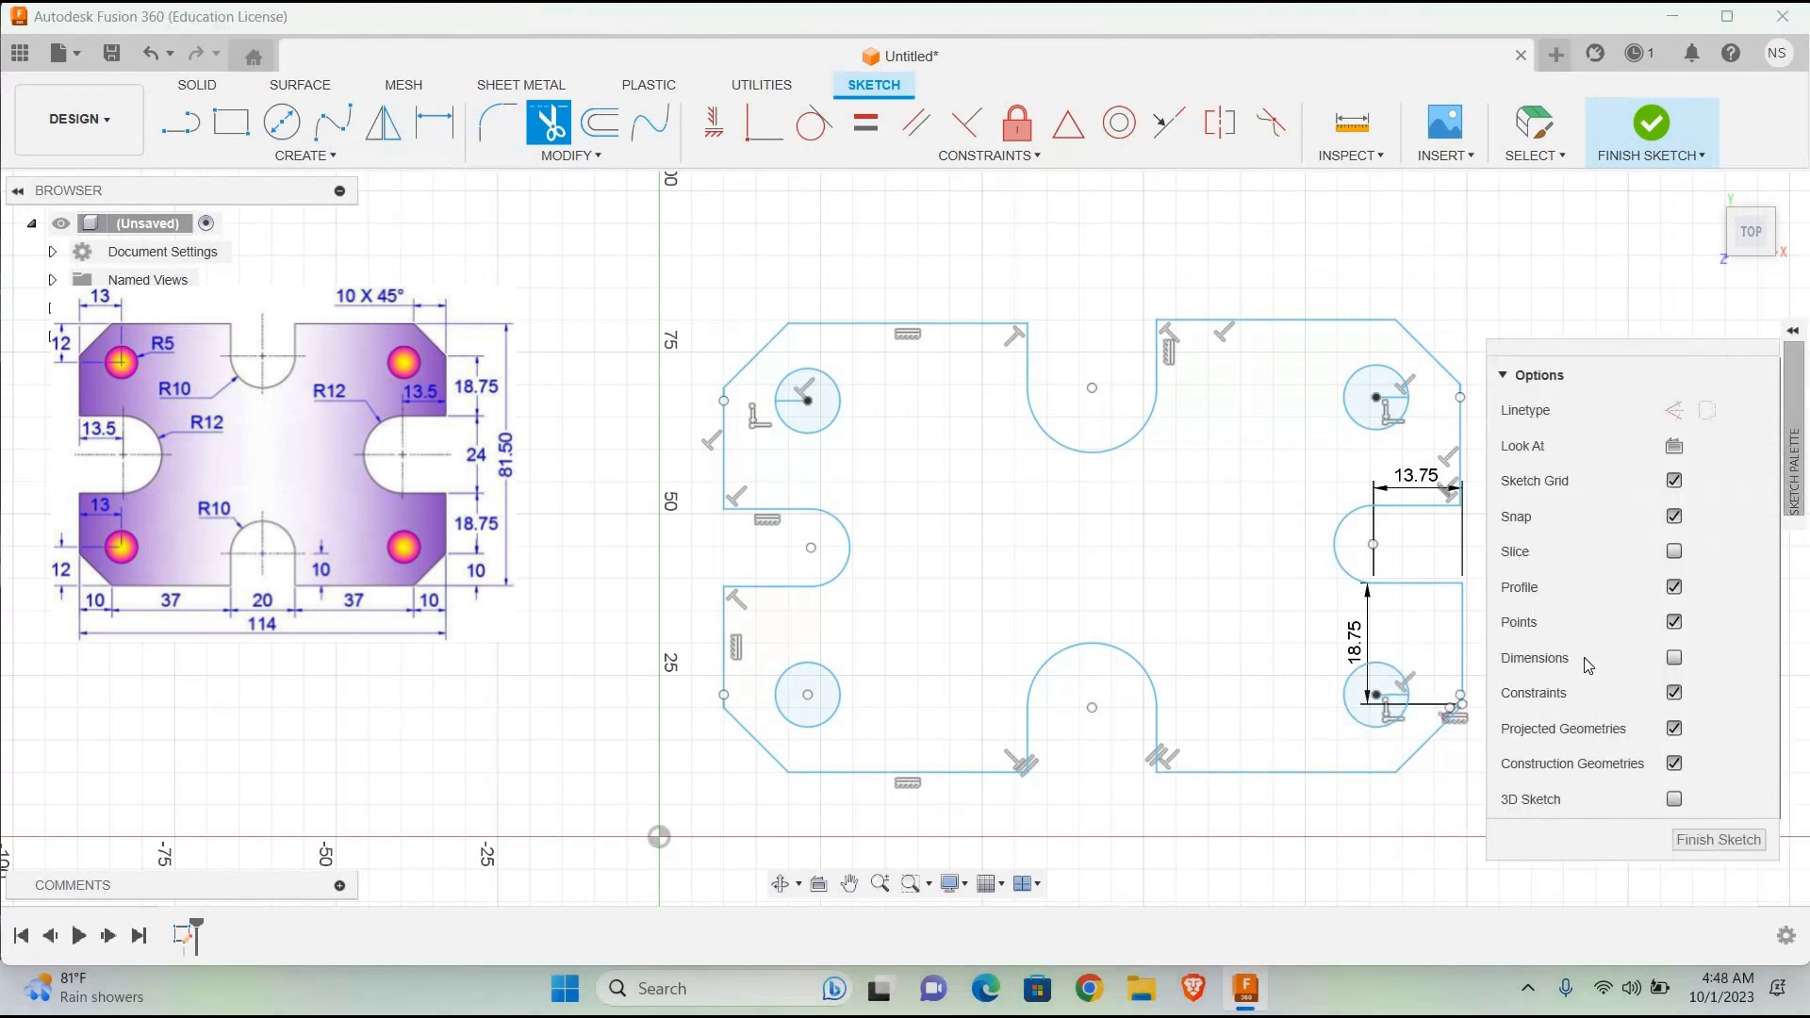